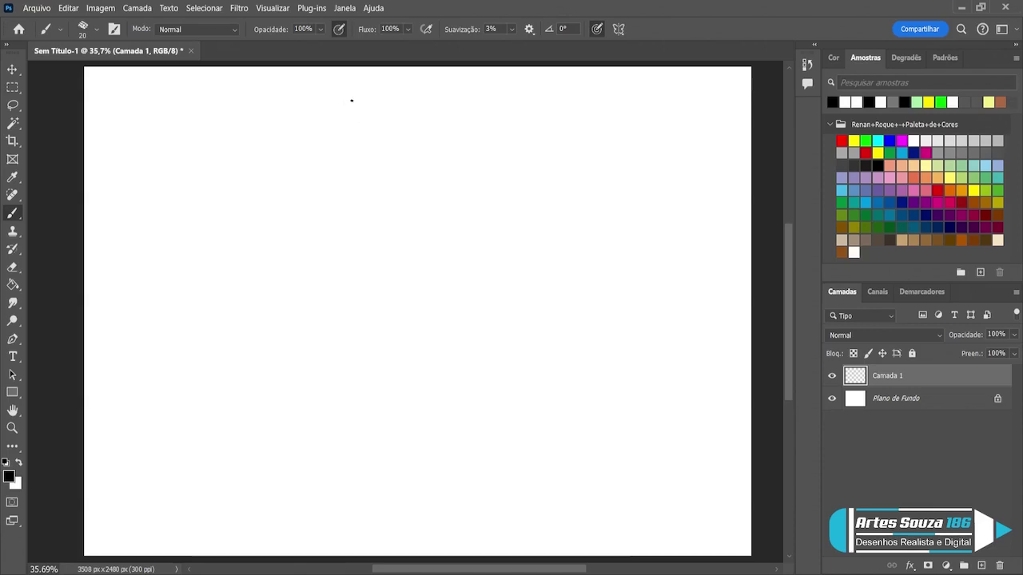
- Sketch the rounded top and both sides of the head with light black strokes in the canvas's upper middle
left_click_drag(351, 101, 368, 96)
left_click_drag(396, 95, 430, 95)
mouse_move(336, 115)
left_mouse_down()
mouse_move(320, 139)
mouse_move(315, 184)
left_mouse_up()
left_click_drag(325, 141, 320, 223)
left_click_drag(444, 104, 455, 192)
left_click_drag(455, 144, 454, 241)
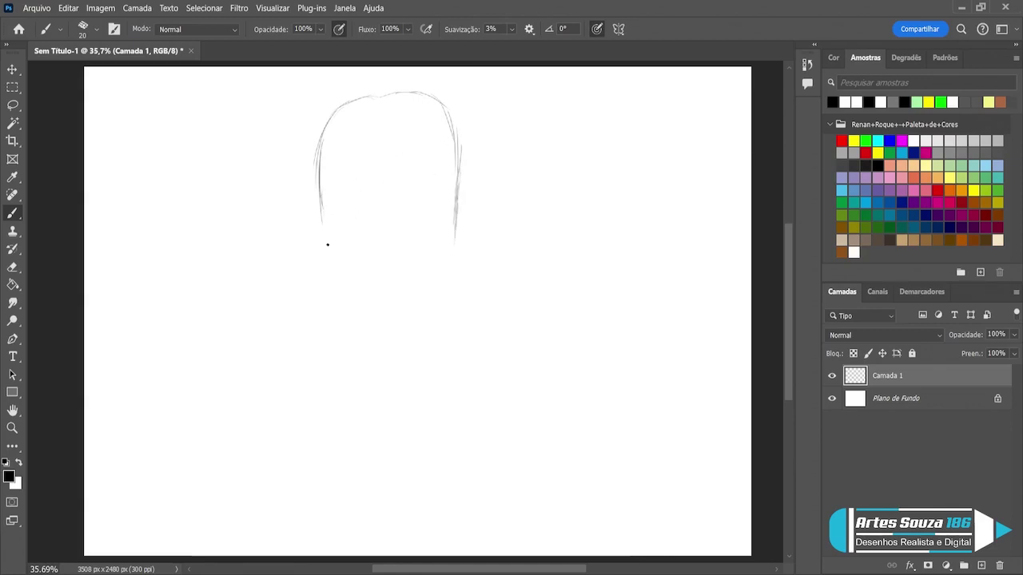
- Sketch the lower cheeks and the angled jawline, tapering both sides into a flat chin
mouse_move(324, 191)
left_mouse_down()
mouse_move(325, 241)
mouse_move(323, 222)
left_mouse_up()
mouse_move(325, 226)
left_mouse_down()
mouse_move(327, 243)
mouse_move(364, 278)
left_mouse_up()
left_click_drag(329, 245, 374, 284)
mouse_move(453, 251)
left_mouse_down()
mouse_move(401, 292)
mouse_move(432, 266)
mouse_move(375, 285)
mouse_move(400, 285)
left_mouse_up()
left_click_drag(455, 248, 409, 284)
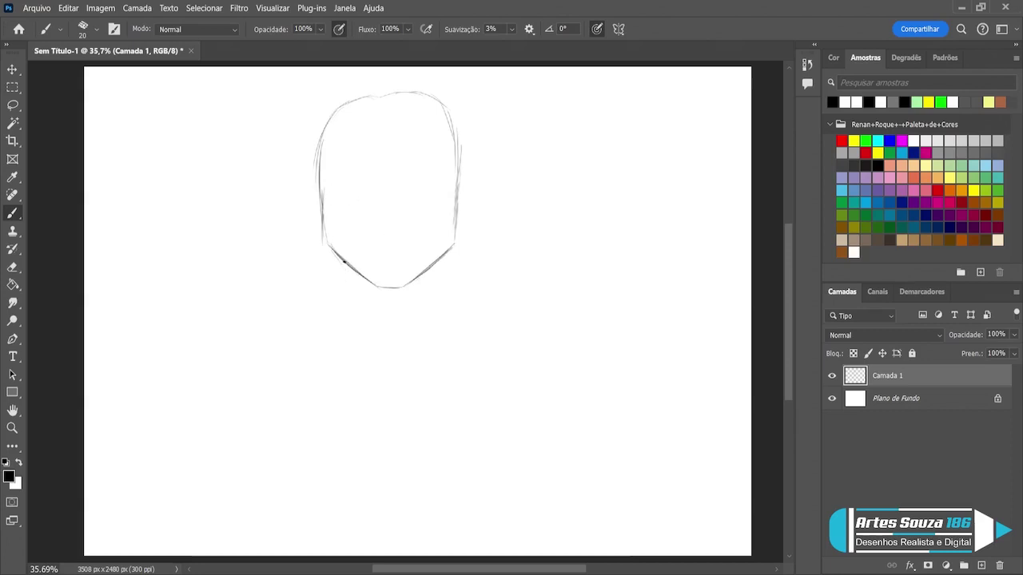
- Draw both sides of the neck below the jaw and a curved shirt neckline across its base
left_click_drag(345, 261, 348, 302)
left_click_drag(435, 264, 434, 308)
left_click_drag(434, 266, 428, 312)
mouse_move(349, 316)
left_mouse_down()
mouse_move(400, 343)
mouse_move(356, 321)
mouse_move(402, 337)
mouse_move(436, 315)
mouse_move(383, 329)
mouse_move(345, 308)
mouse_move(393, 347)
mouse_move(358, 323)
mouse_move(399, 336)
mouse_move(441, 315)
left_mouse_up()
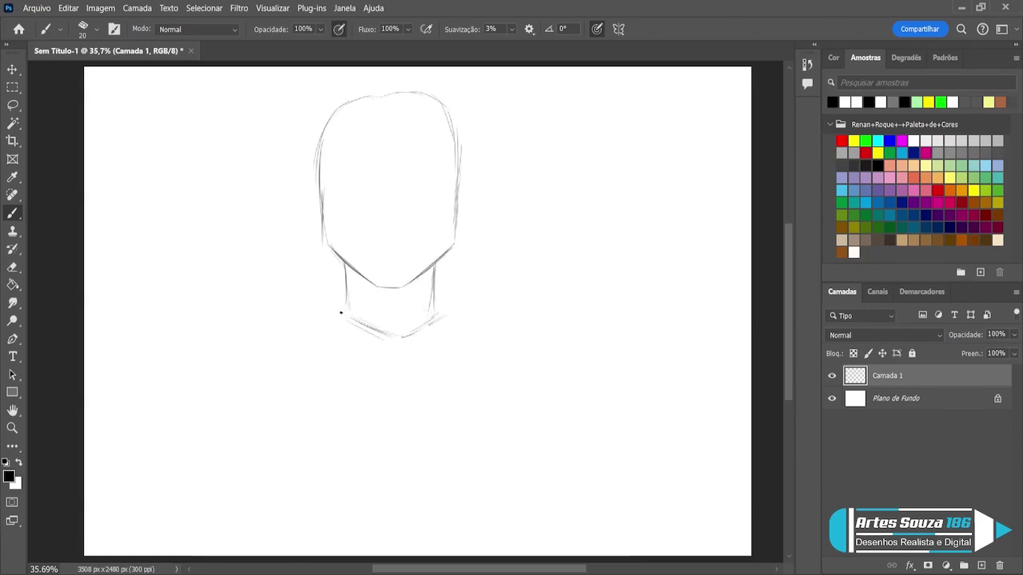
- Sketch the sloping shoulder lines out from both sides of the neck and curve them down into the upper arms
mouse_move(315, 322)
left_mouse_down()
mouse_move(334, 314)
mouse_move(254, 343)
left_mouse_up()
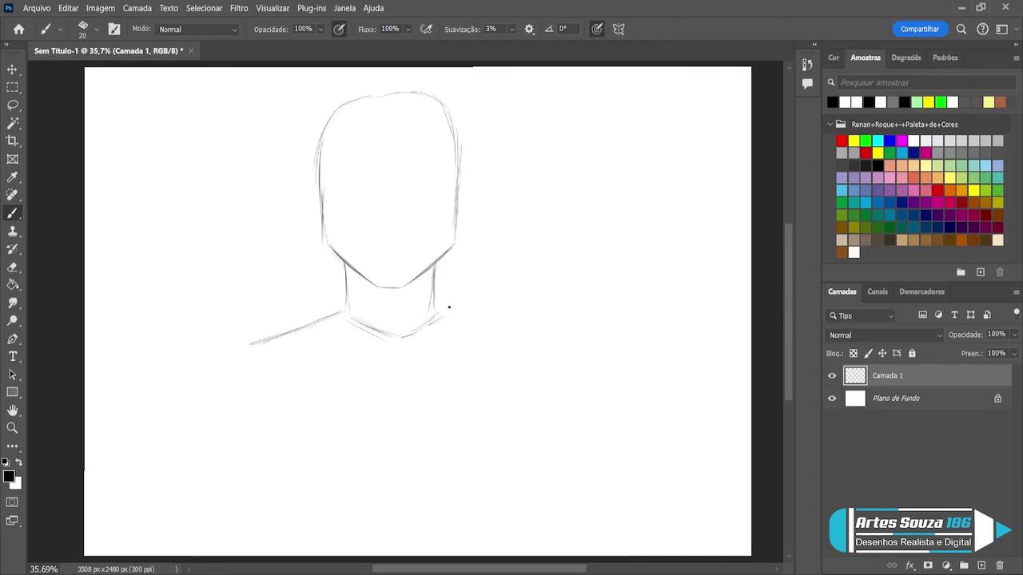
mouse_move(438, 309)
left_mouse_down()
mouse_move(556, 351)
mouse_move(563, 369)
left_mouse_up()
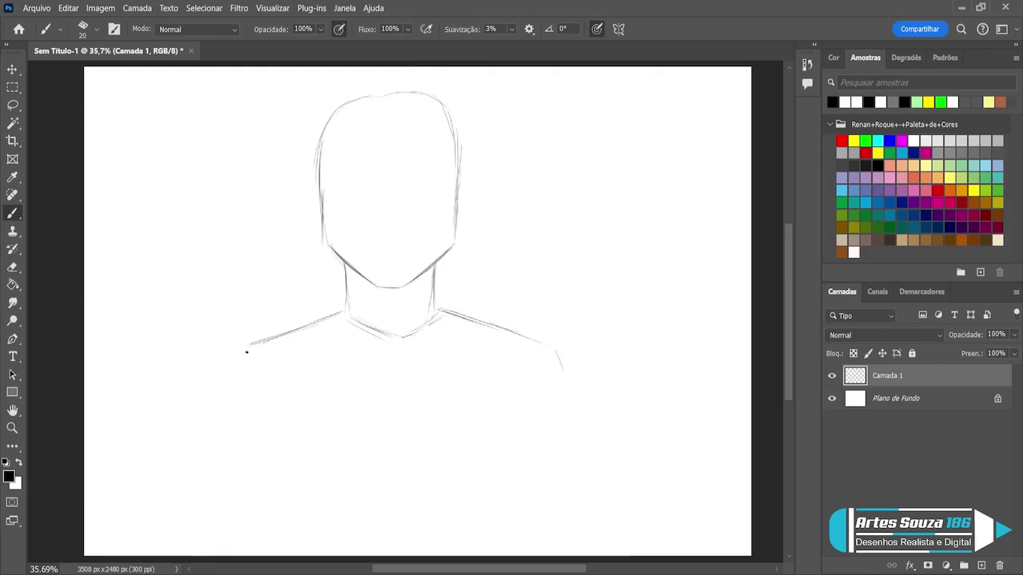
left_click_drag(240, 350, 222, 378)
left_click_drag(555, 354, 562, 379)
- Sketch the jacket's left-hand collar, front edge, chest seams and a pocket flap with a round button
mouse_move(345, 323)
left_mouse_down()
mouse_move(364, 409)
mouse_move(365, 450)
left_mouse_up()
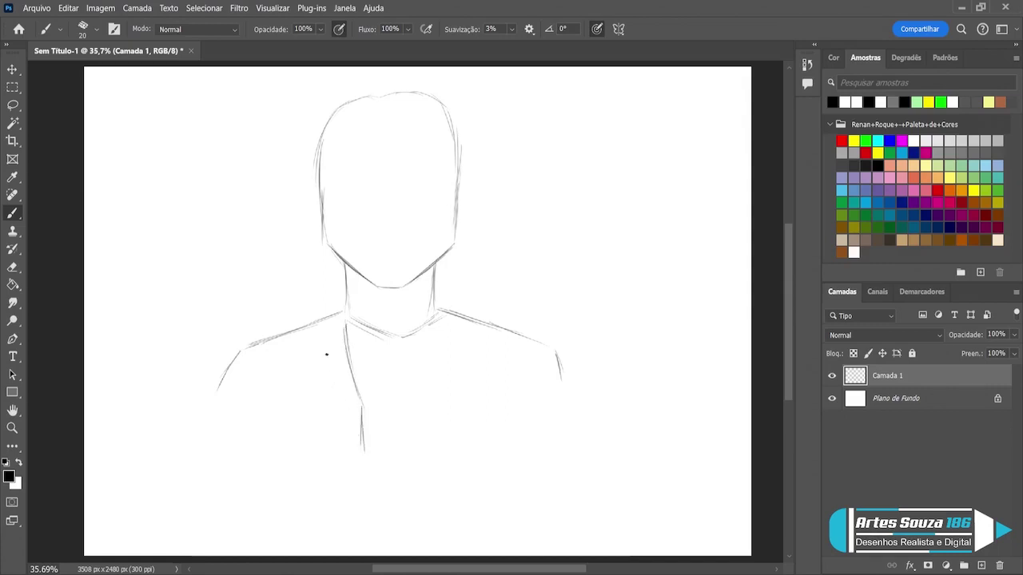
mouse_move(332, 319)
left_mouse_down()
mouse_move(303, 330)
mouse_move(287, 373)
mouse_move(347, 395)
mouse_move(357, 460)
left_mouse_up()
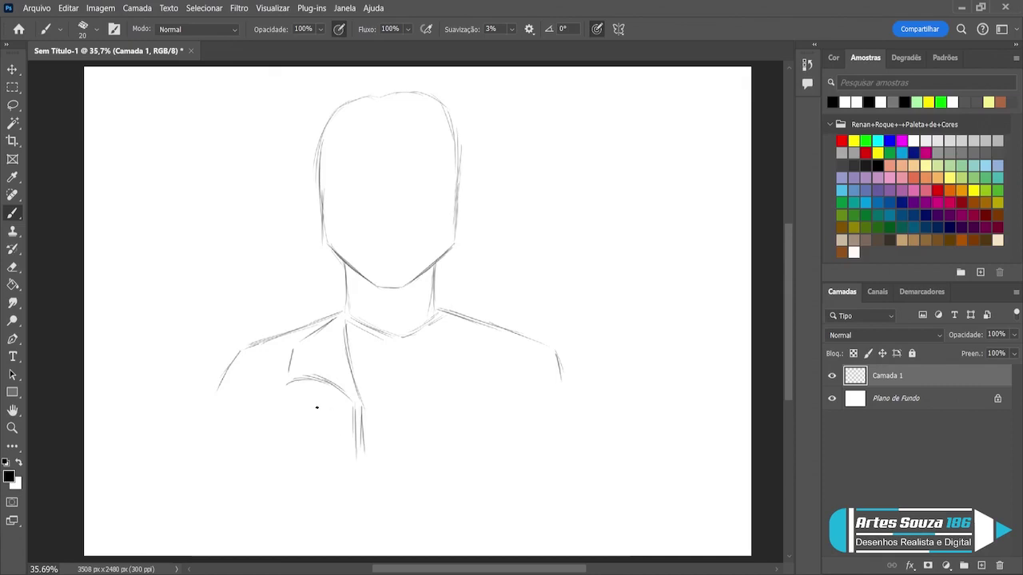
mouse_move(351, 413)
left_mouse_down()
mouse_move(246, 389)
mouse_move(247, 428)
left_mouse_up()
mouse_move(244, 358)
left_mouse_down()
mouse_move(204, 408)
mouse_move(199, 434)
left_mouse_up()
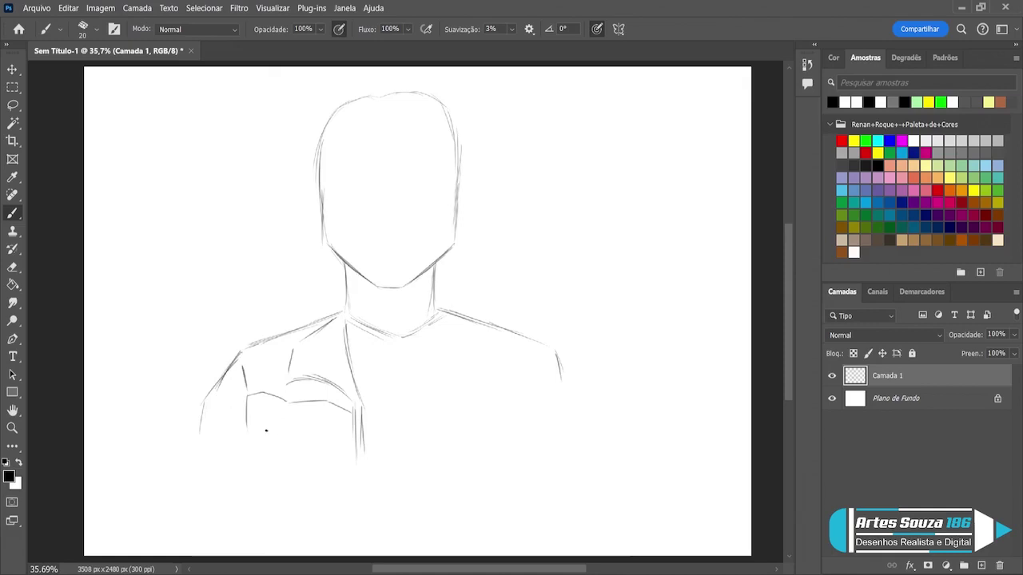
mouse_move(244, 430)
left_mouse_down()
mouse_move(319, 434)
mouse_move(323, 461)
mouse_move(297, 467)
mouse_move(254, 453)
mouse_move(241, 432)
left_mouse_up()
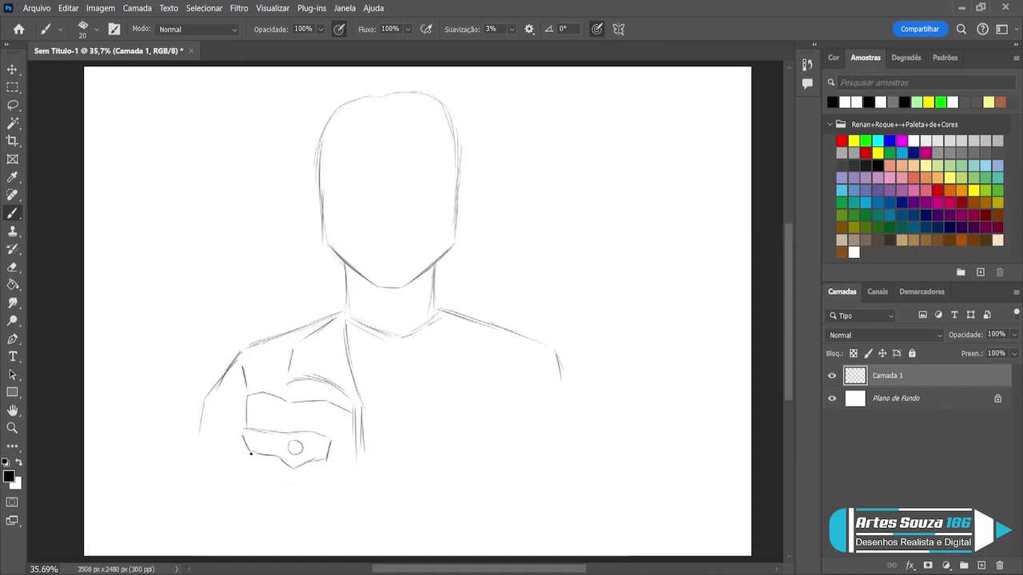
- Draw the left-hand sleeve's outer and inner edges with fold lines near the armhole
left_click_drag(251, 454, 255, 505)
left_click_drag(201, 414, 191, 497)
mouse_move(215, 397)
left_mouse_down()
mouse_move(238, 451)
mouse_move(238, 424)
left_mouse_up()
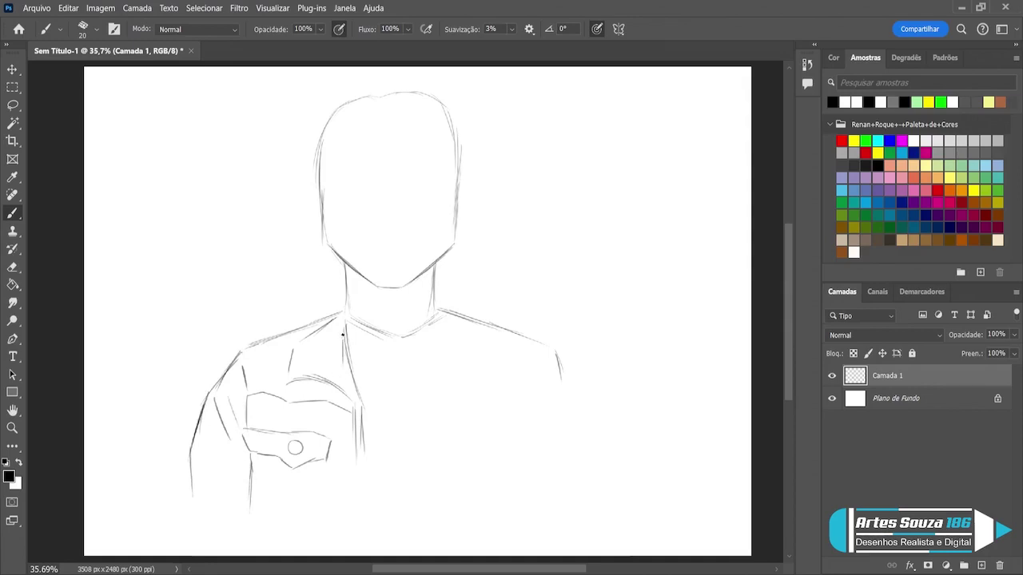
- Add fold lines to the left-hand collar and extend the double front edge down the jacket's opening
left_click_drag(343, 324, 322, 339)
left_click_drag(292, 374, 344, 390)
left_click_drag(341, 389, 344, 449)
mouse_move(335, 484)
left_mouse_down()
mouse_move(334, 445)
mouse_move(327, 494)
left_mouse_up()
left_click_drag(338, 438, 329, 481)
left_click_drag(362, 435, 350, 510)
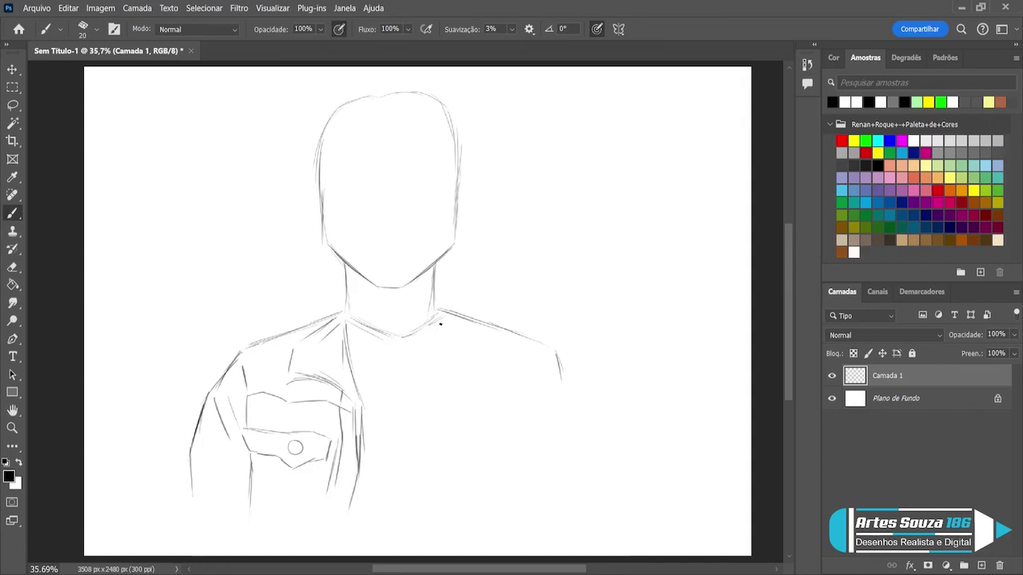
- Sketch the right-hand collar and the long front edge below it, undoing and redrawing the collar's lower edge
left_click_drag(445, 315, 420, 368)
mouse_move(441, 335)
left_mouse_down()
mouse_move(408, 380)
mouse_move(420, 389)
mouse_move(430, 469)
mouse_move(430, 437)
mouse_move(433, 524)
left_mouse_up()
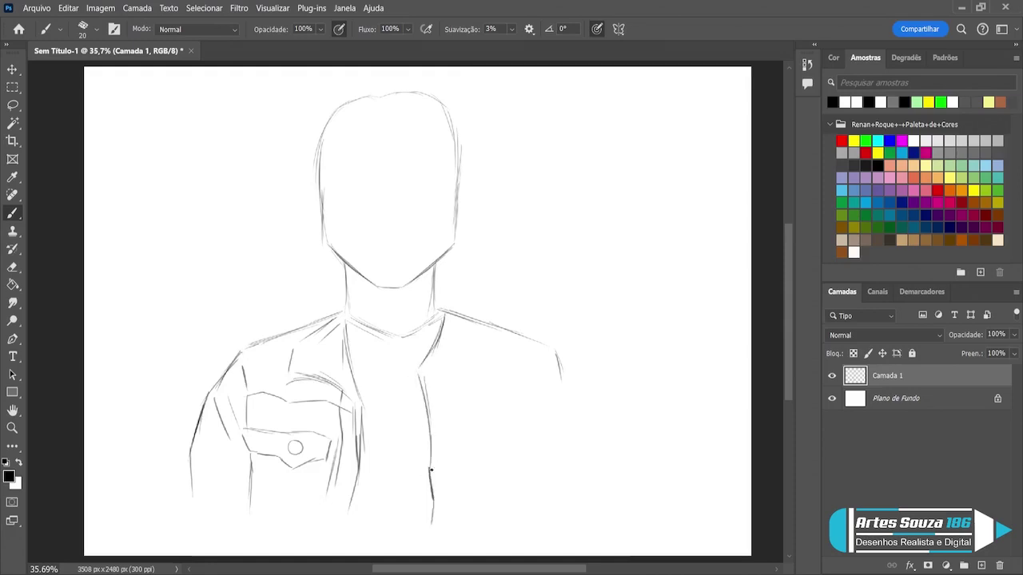
left_click_drag(469, 320, 481, 340)
left_click_drag(429, 368, 454, 366)
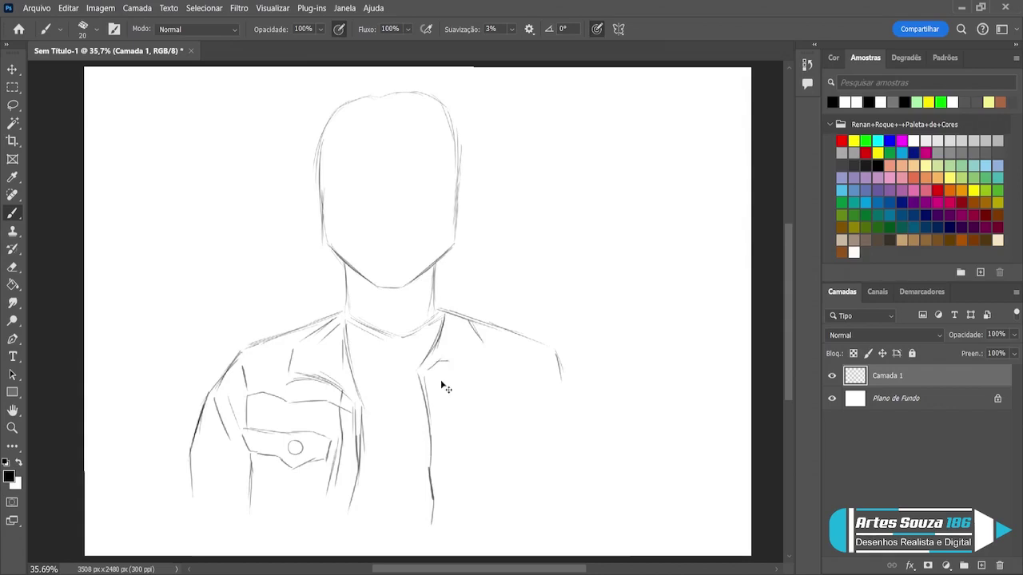
key("ctrl+z")
mouse_move(426, 382)
left_mouse_down()
mouse_move(457, 374)
mouse_move(498, 386)
mouse_move(487, 355)
left_mouse_up()
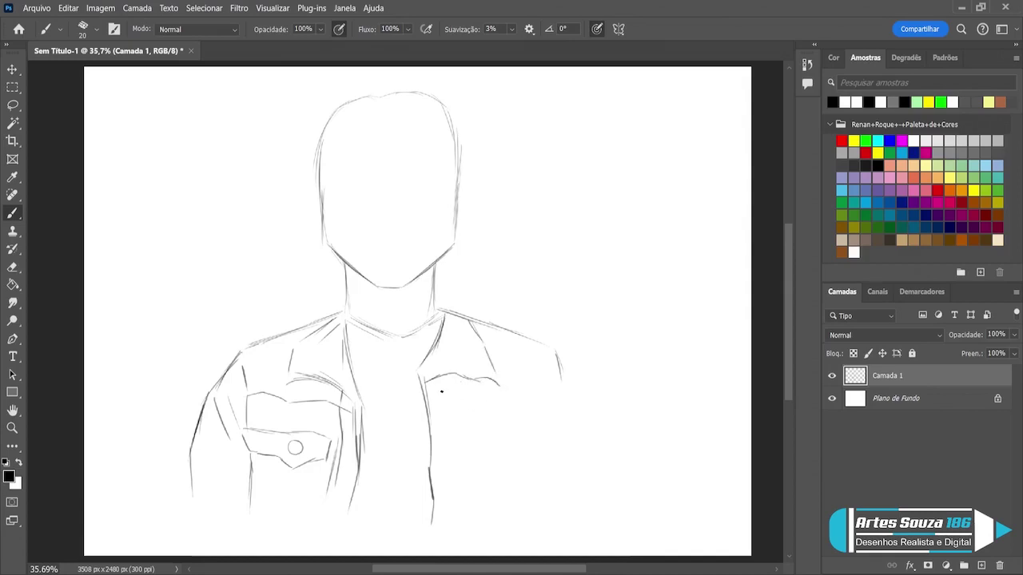
- Draw two round buttons along the right-hand front edge and a double seam across the chest
mouse_move(437, 387)
left_mouse_down()
mouse_move(436, 398)
mouse_move(438, 387)
left_mouse_up()
left_click_drag(439, 478, 445, 471)
mouse_move(431, 436)
left_mouse_down()
mouse_move(456, 446)
mouse_move(489, 427)
mouse_move(532, 422)
left_mouse_up()
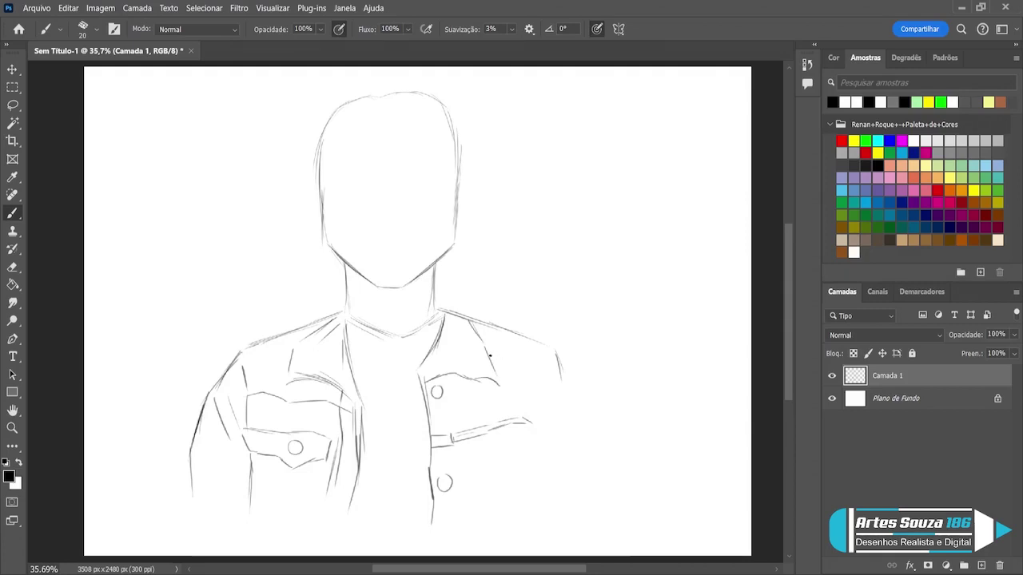
- Sketch the right-hand armhole seam, a chest pocket with a buttoned flap, and folds around the armpit
mouse_move(490, 355)
left_mouse_down()
mouse_move(539, 384)
mouse_move(518, 363)
mouse_move(556, 369)
mouse_move(574, 440)
left_mouse_up()
mouse_move(526, 399)
left_mouse_down()
mouse_move(534, 451)
mouse_move(532, 433)
mouse_move(477, 450)
mouse_move(484, 472)
mouse_move(523, 470)
mouse_move(540, 452)
mouse_move(519, 456)
mouse_move(527, 463)
mouse_move(480, 496)
left_mouse_up()
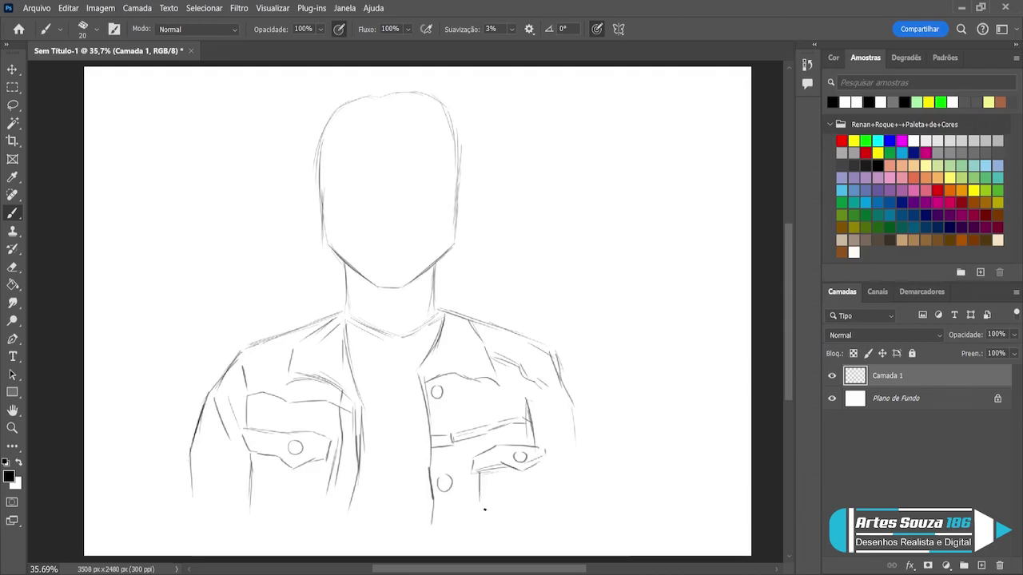
mouse_move(477, 475)
left_mouse_down()
mouse_move(476, 510)
mouse_move(502, 507)
mouse_move(524, 473)
mouse_move(539, 510)
left_mouse_up()
mouse_move(570, 401)
left_mouse_down()
mouse_move(538, 435)
mouse_move(551, 404)
mouse_move(545, 438)
mouse_move(572, 433)
left_mouse_up()
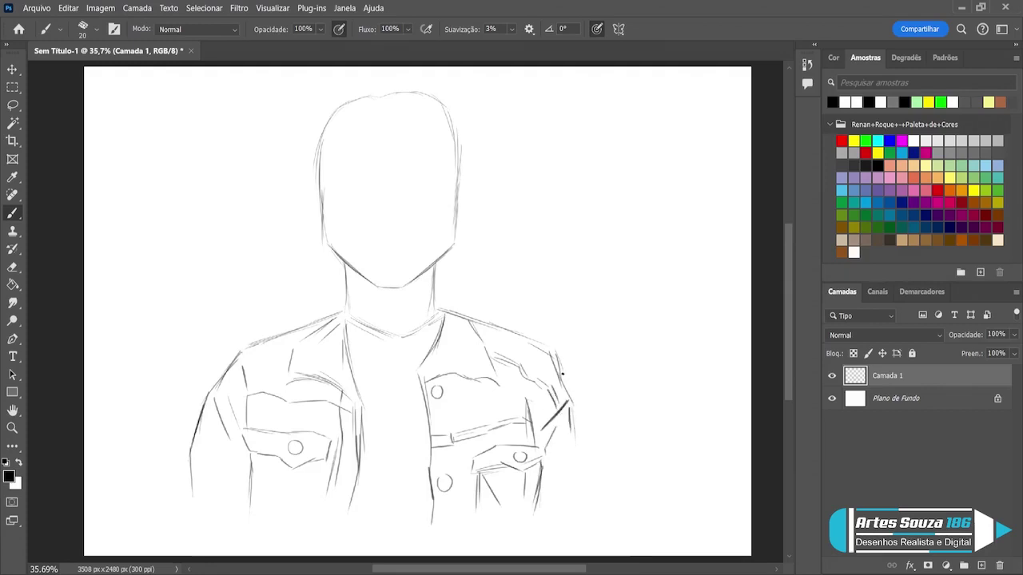
- Strengthen the outer contours of both sleeves and add fold lines inside them
mouse_move(555, 353)
left_mouse_down()
mouse_move(583, 411)
mouse_move(577, 398)
mouse_move(593, 500)
left_mouse_up()
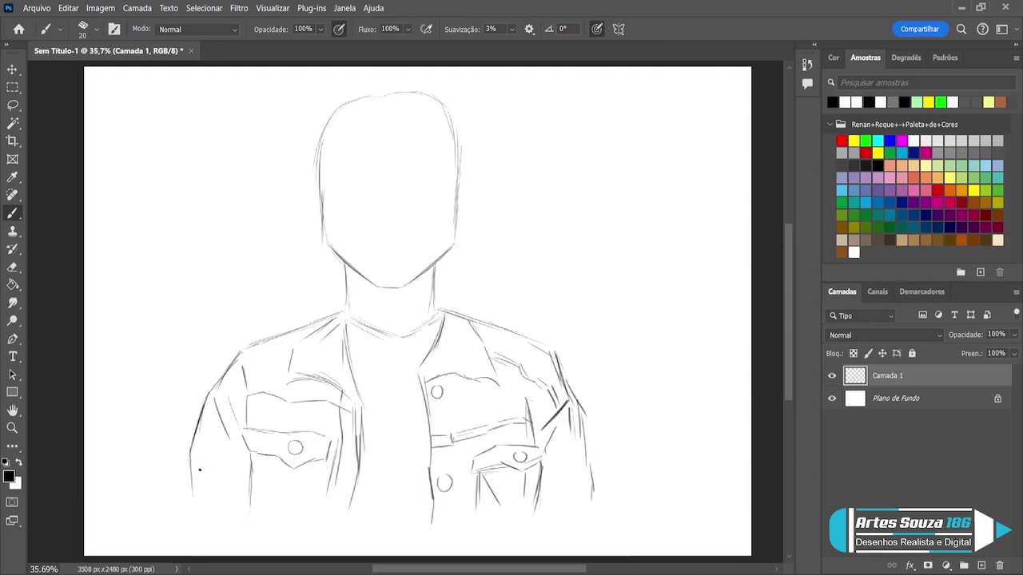
left_click_drag(192, 450, 195, 503)
left_click_drag(208, 462, 231, 500)
- Draw the raised back of the collar on both sides of the neck and add short muscle lines on the neck
left_click_drag(336, 307, 270, 336)
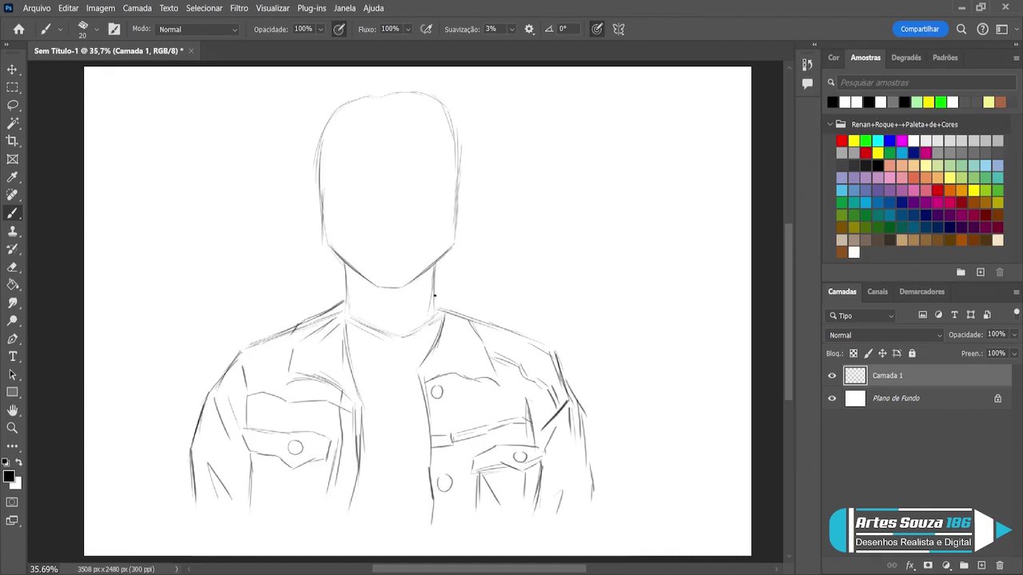
mouse_move(435, 300)
left_mouse_down()
mouse_move(439, 315)
mouse_move(444, 296)
mouse_move(470, 323)
left_mouse_up()
left_click_drag(368, 292, 381, 315)
- Move the whole figure sketch down so the jacket reaches the canvas's lower edge, leaving space above the head
left_click(13, 70)
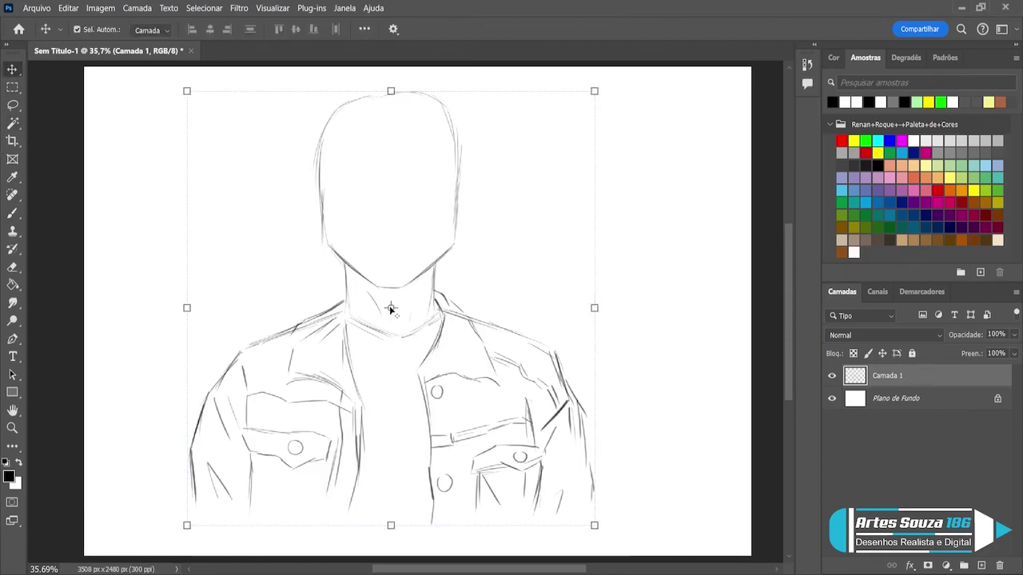
mouse_move(391, 310)
left_mouse_down()
mouse_move(394, 339)
mouse_move(412, 343)
mouse_move(413, 385)
left_mouse_up()
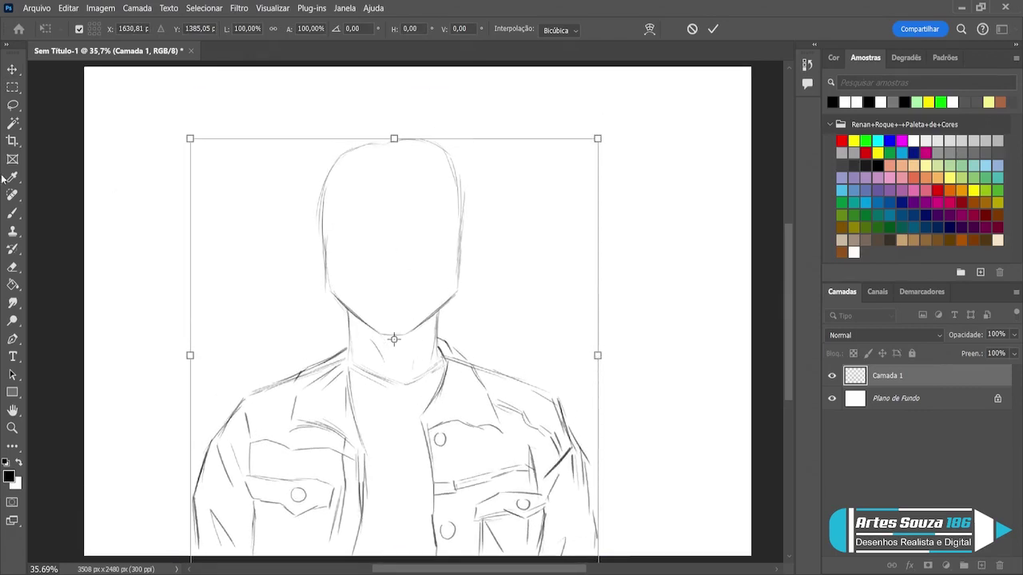
left_click(13, 213)
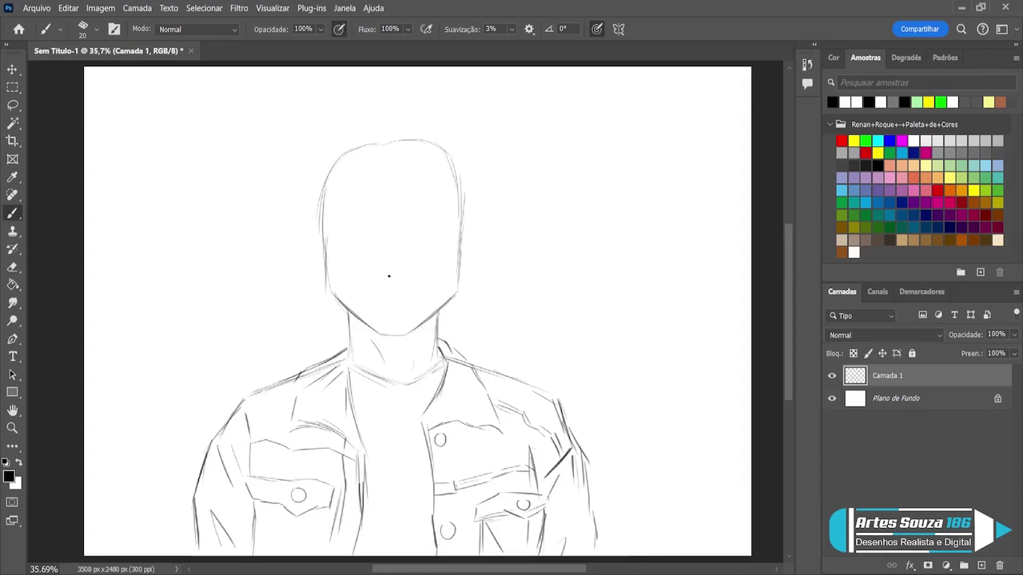
- Draw the mouth in the lower face with upper and lower lips and a short shadow line beneath, undoing a stray stroke
left_click_drag(388, 276, 396, 277)
mouse_move(401, 281)
left_mouse_down()
mouse_move(415, 282)
mouse_move(390, 289)
left_mouse_up()
key("ctrl+z")
left_click_drag(385, 296, 402, 298)
- Cut the mouth to a new layer, scale it to 88.64% width and 87.50% height, centre it above the chin and merge it down
left_click(12, 105)
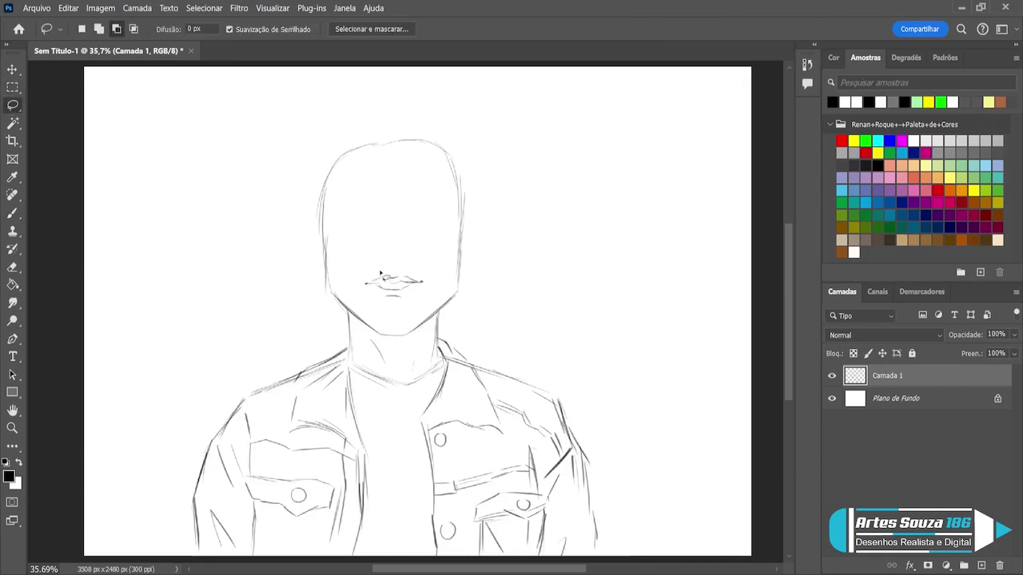
mouse_move(394, 256)
left_mouse_down()
mouse_move(368, 277)
mouse_move(417, 308)
mouse_move(391, 251)
left_mouse_up()
key("ctrl+x")
key("ctrl+v")
left_click(12, 70)
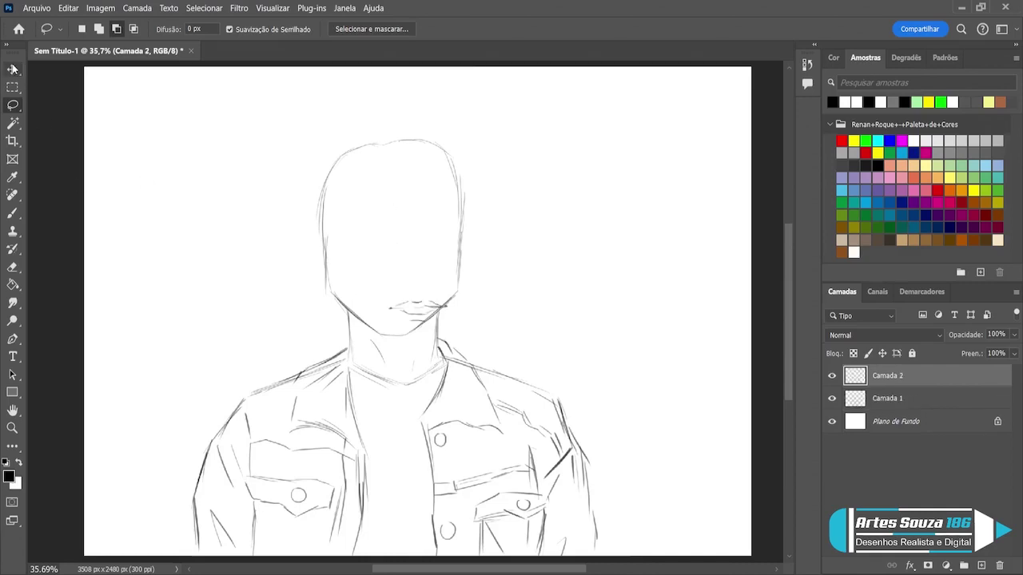
key("ctrl+t")
left_click_drag(444, 320, 404, 293)
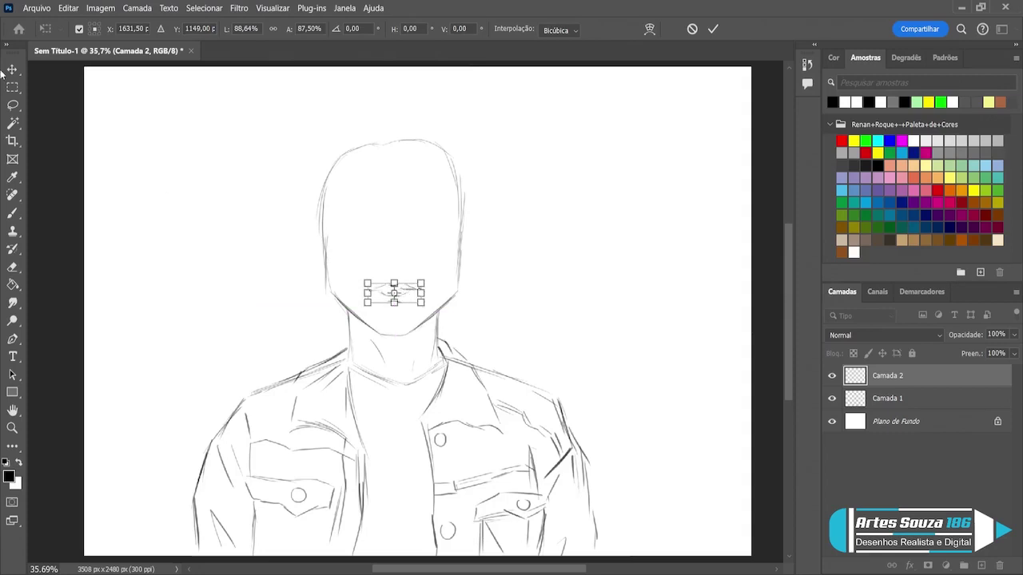
left_click(12, 70)
key("ctrl+e")
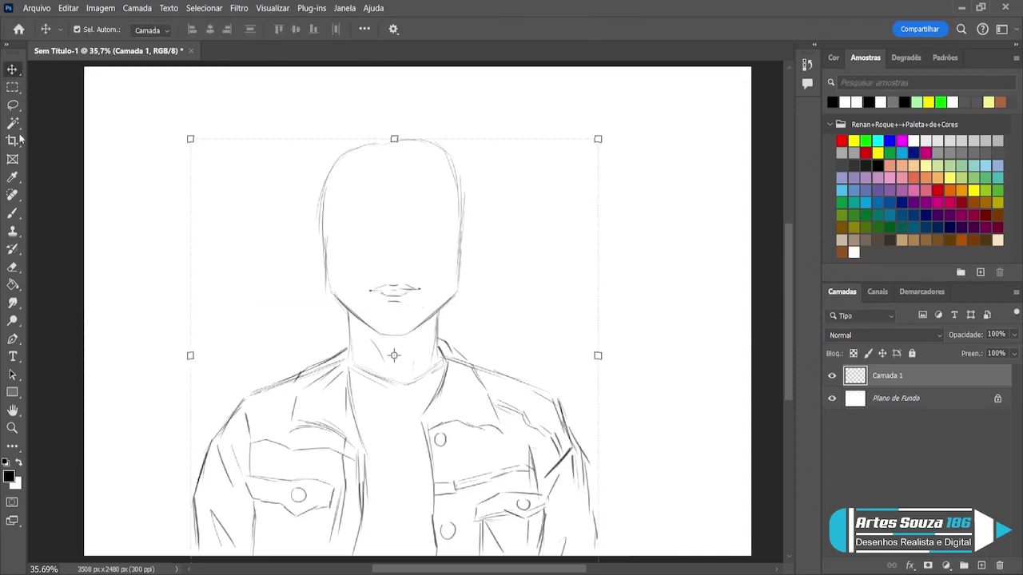
- Sketch the nose above the mouth with nostrils, side wings and bridge lines, plus the groove above the upper lip
left_click(12, 212)
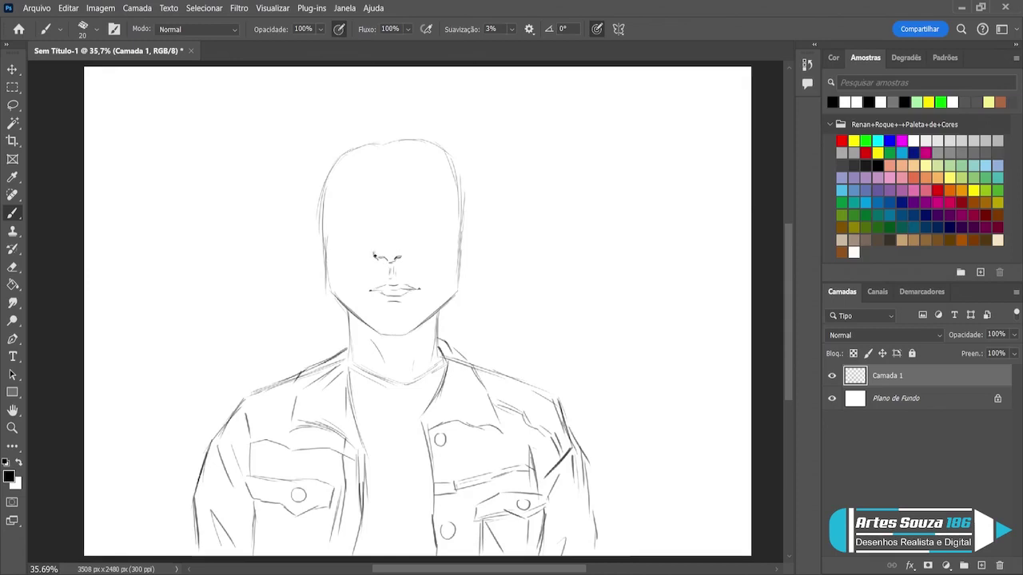
left_click_drag(376, 247, 379, 257)
left_click_drag(402, 247, 405, 256)
- Cut the nose and mouth to a new layer, scale them to 98.49% height and place them back on the face
left_click(12, 105)
mouse_move(385, 198)
left_mouse_down()
mouse_move(351, 264)
mouse_move(363, 298)
mouse_move(398, 311)
mouse_move(430, 281)
mouse_move(438, 236)
mouse_move(387, 202)
left_mouse_up()
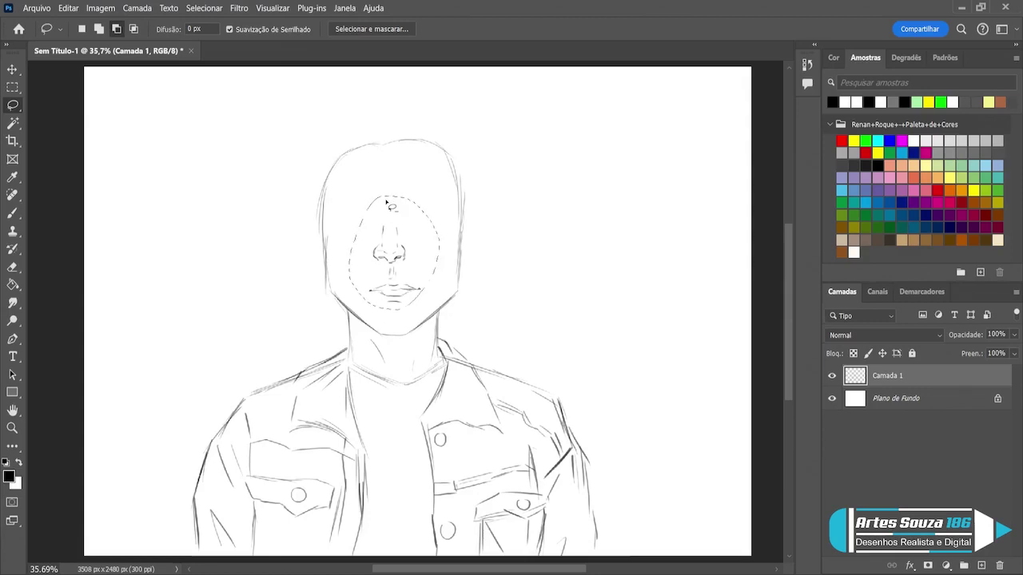
key("ctrl+x")
key("ctrl+v")
left_click(12, 70)
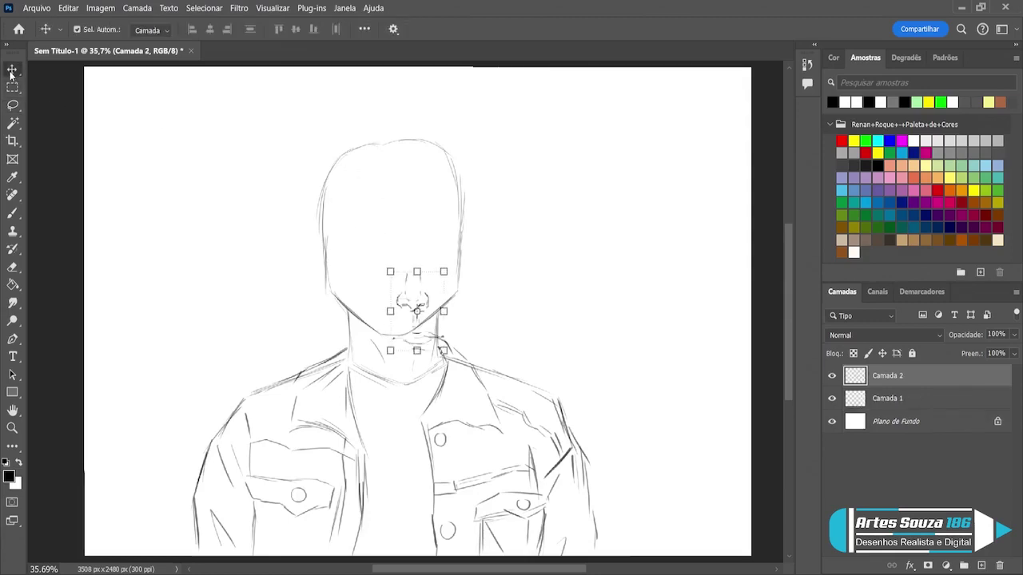
key("ctrl+t")
left_click_drag(432, 298, 406, 251)
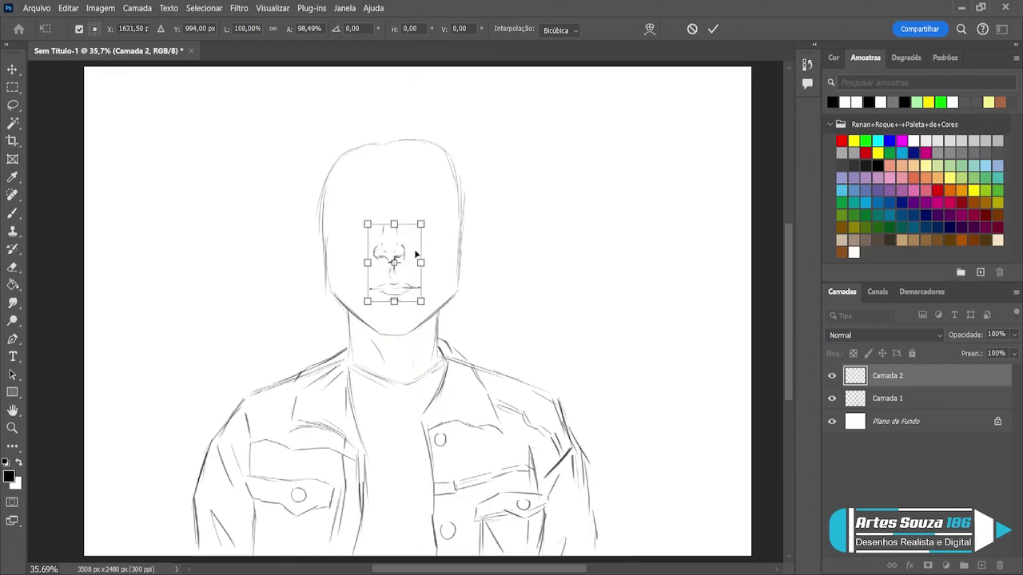
left_click(11, 72)
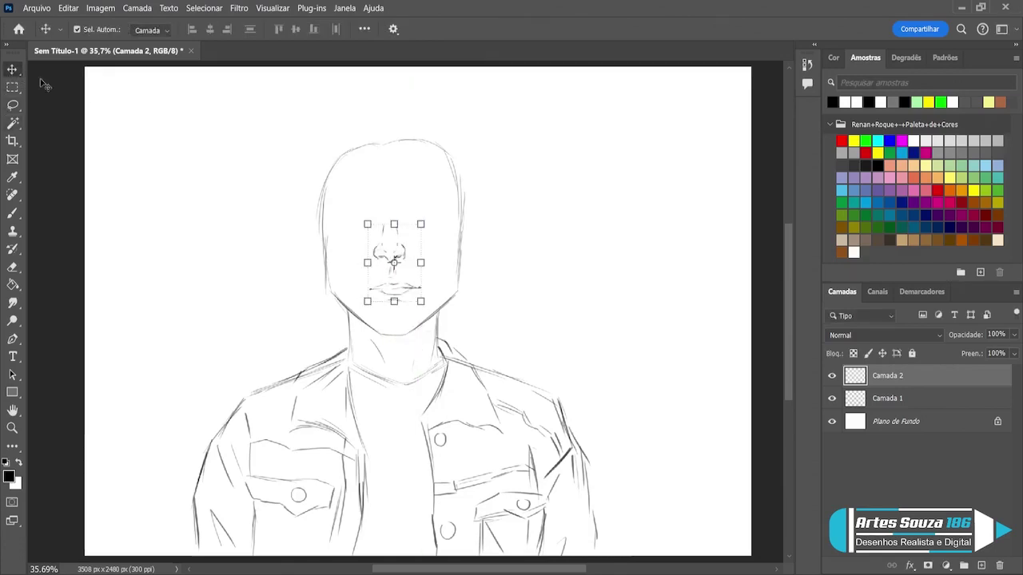
- Nudge the nose and mouth slightly right and down, and merge their layer into the sketch layer
key("Right")
key("Right")
key("Right")
key("Right")
key("Down")
key("Down")
key("Down")
key("Down")
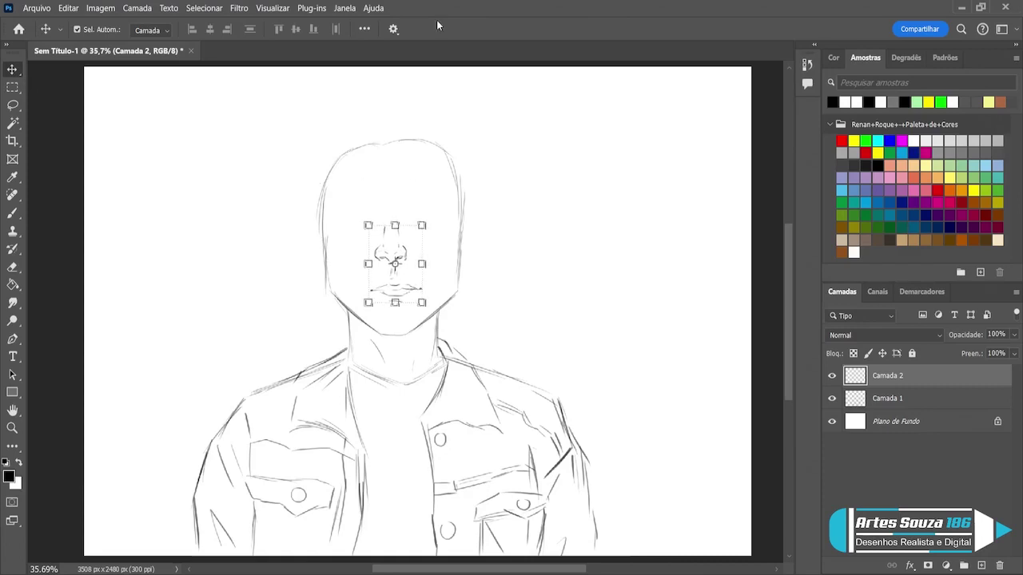
key("ctrl+e")
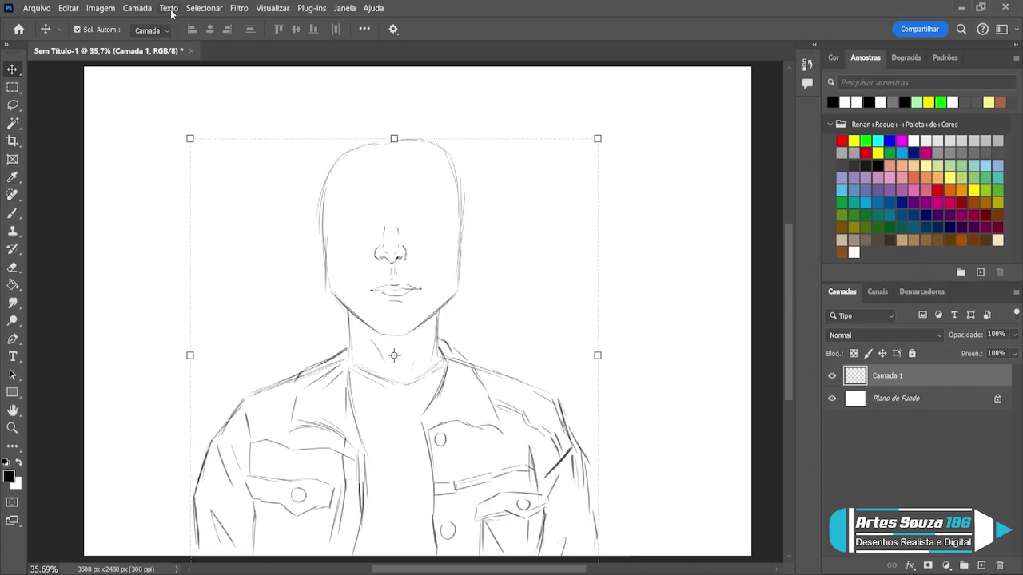
- Cut the mouth to a new layer, scale it to 96.09% width and place it back under the nose
left_click(12, 105)
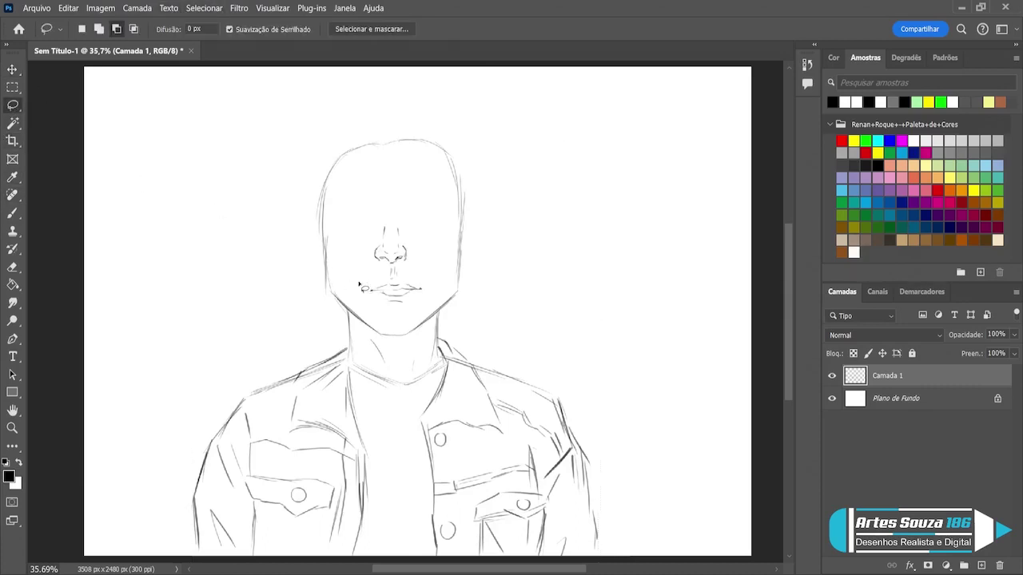
mouse_move(360, 286)
left_mouse_down()
mouse_move(414, 312)
mouse_move(433, 293)
mouse_move(373, 281)
left_mouse_up()
key("ctrl+x")
key("ctrl+v")
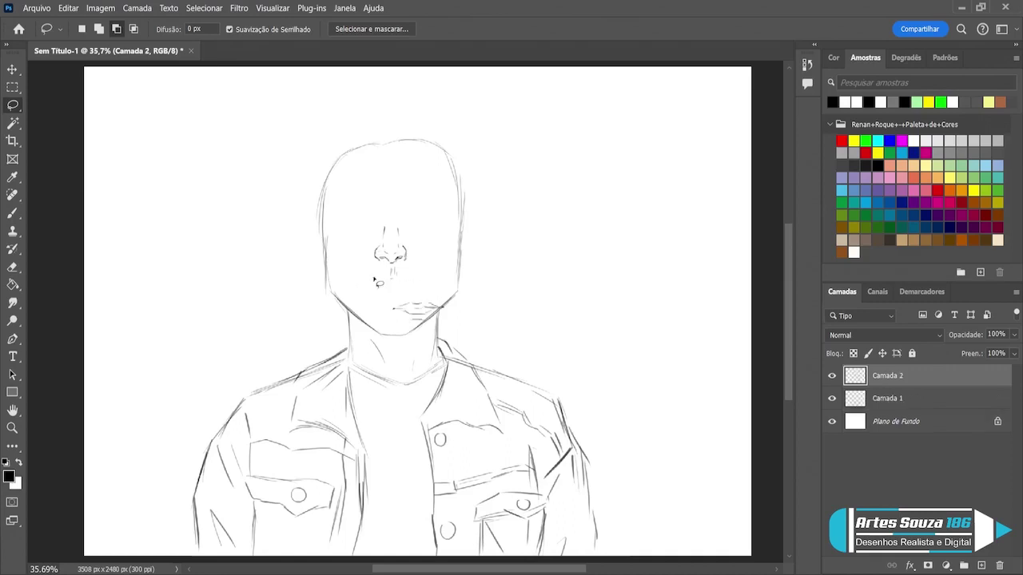
left_click(9, 72)
left_click(442, 311)
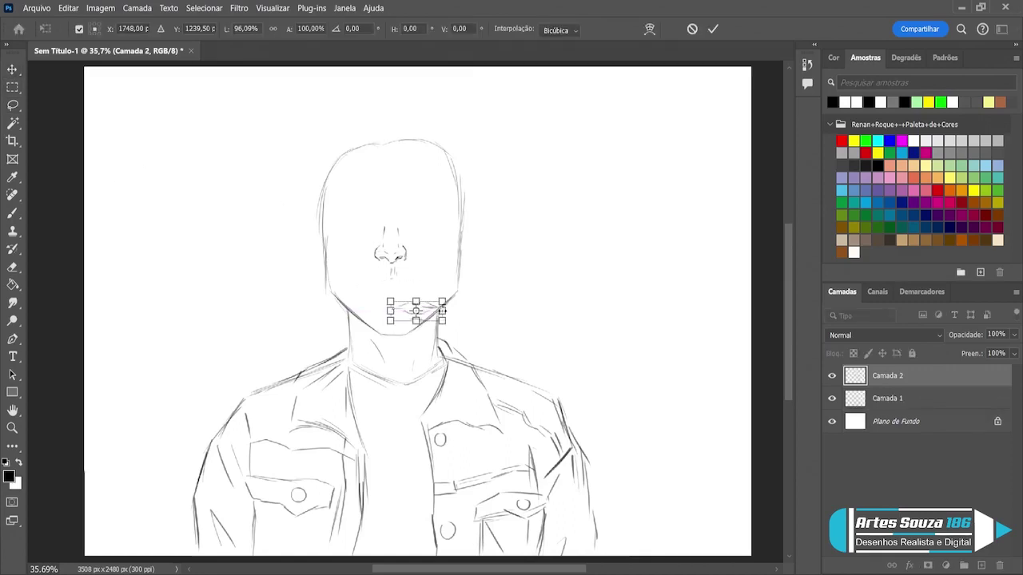
left_click_drag(427, 312, 404, 291)
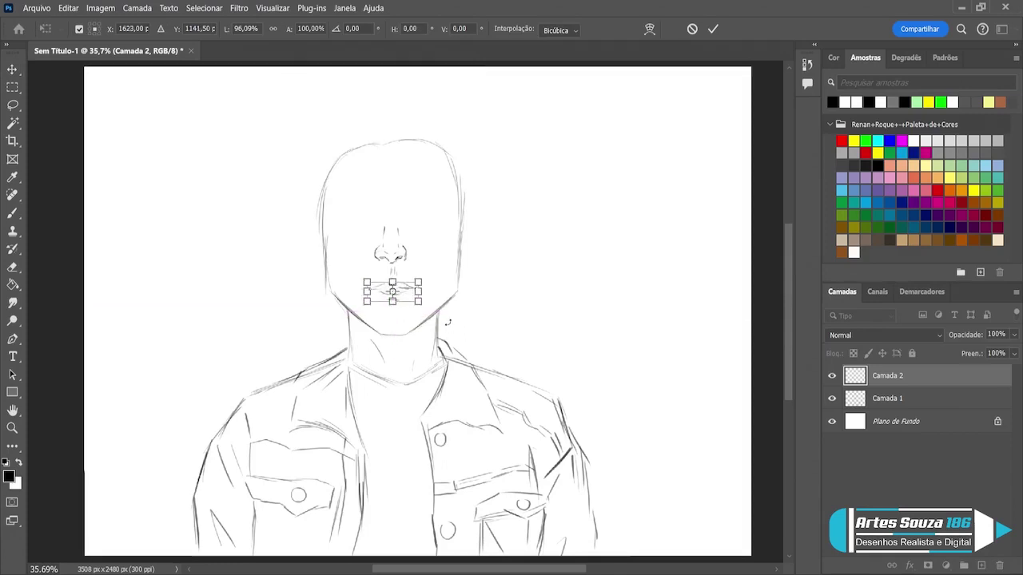
- Nudge the mouth slightly up, apply the transformation and merge its layer into the sketch layer
key("Up")
key("Up")
key("Up")
key("Up")
key("Up")
key("Up")
key("Up")
key("Up")
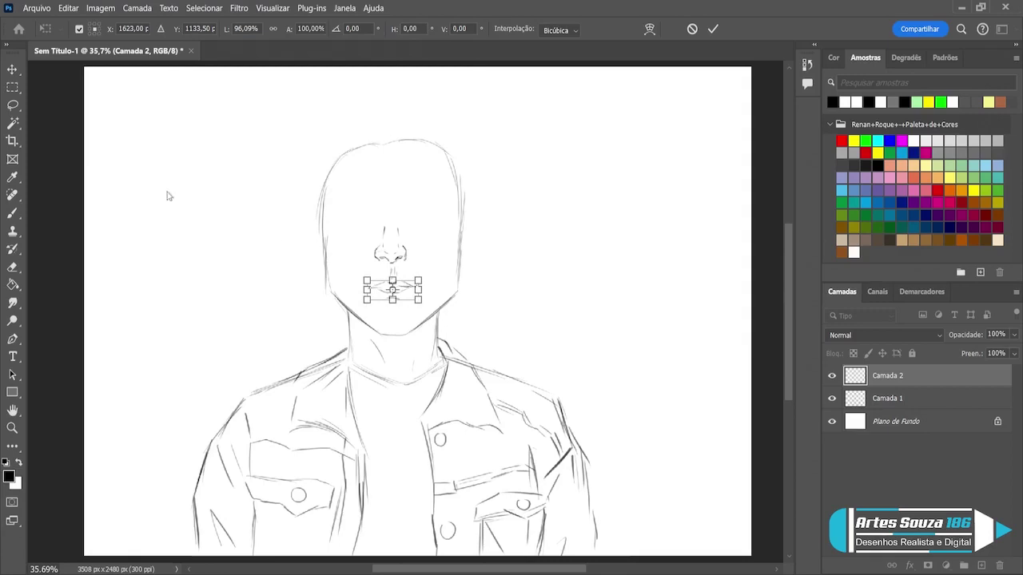
key("Return")
key("ctrl+e")
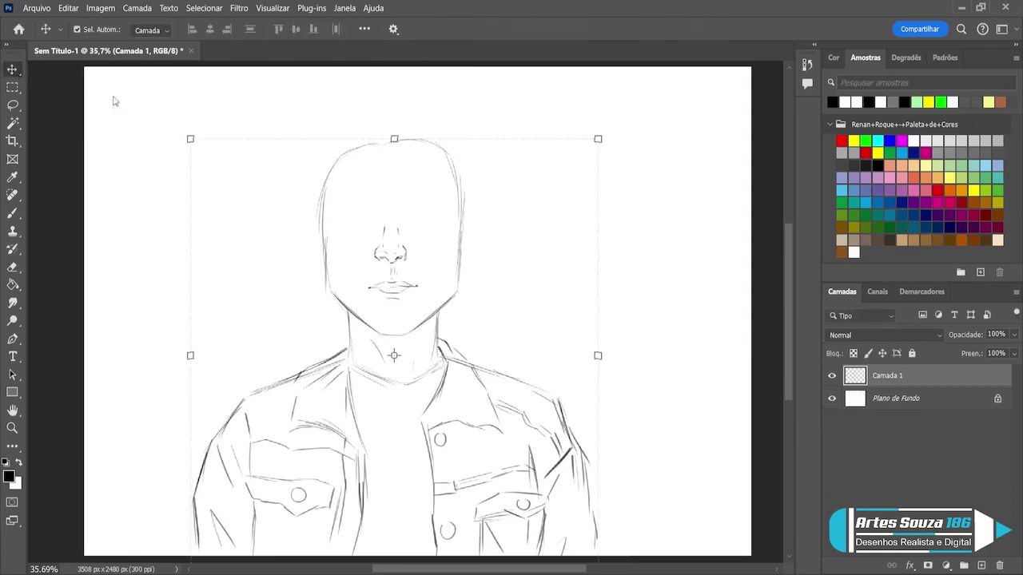
- Sketch large sunglasses over the eyes with both lenses, a nose bridge and darkened outer rims
left_click(12, 213)
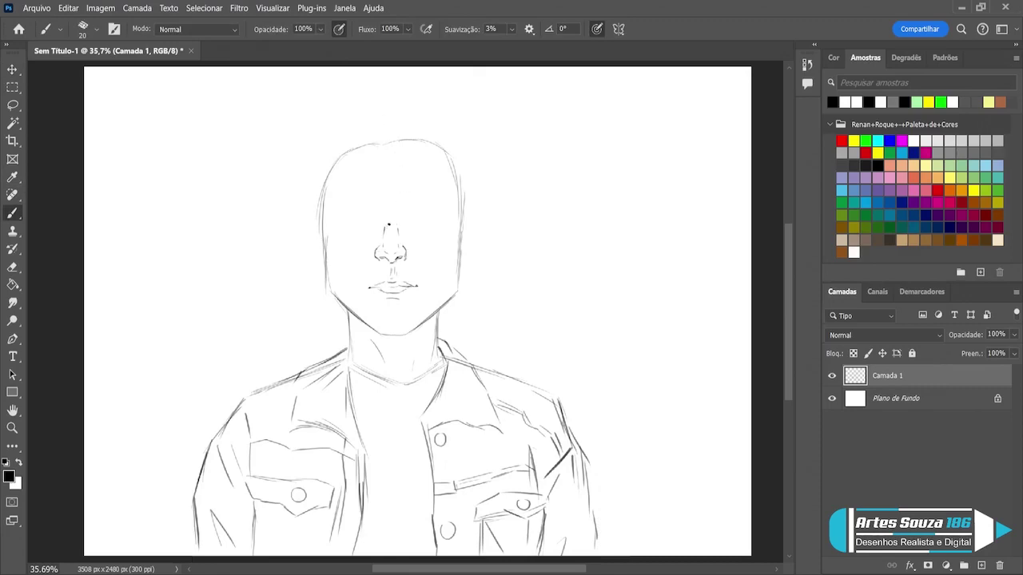
mouse_move(385, 223)
left_mouse_down()
mouse_move(397, 233)
mouse_move(378, 235)
left_mouse_up()
left_click_drag(383, 227, 380, 237)
left_click_drag(373, 248, 339, 246)
left_click_drag(332, 245, 322, 210)
mouse_move(348, 195)
left_mouse_down()
mouse_move(398, 211)
mouse_move(453, 197)
left_mouse_up()
left_click_drag(398, 233, 397, 227)
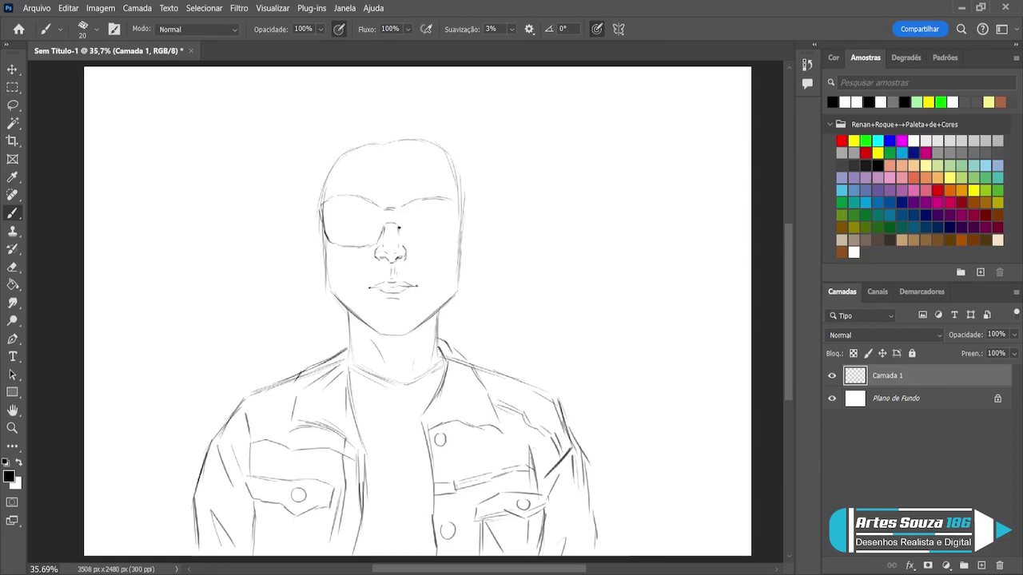
mouse_move(398, 230)
left_mouse_down()
mouse_move(404, 242)
mouse_move(440, 245)
mouse_move(457, 227)
mouse_move(454, 200)
mouse_move(458, 231)
mouse_move(450, 224)
mouse_move(459, 209)
left_mouse_up()
left_click_drag(326, 200, 327, 244)
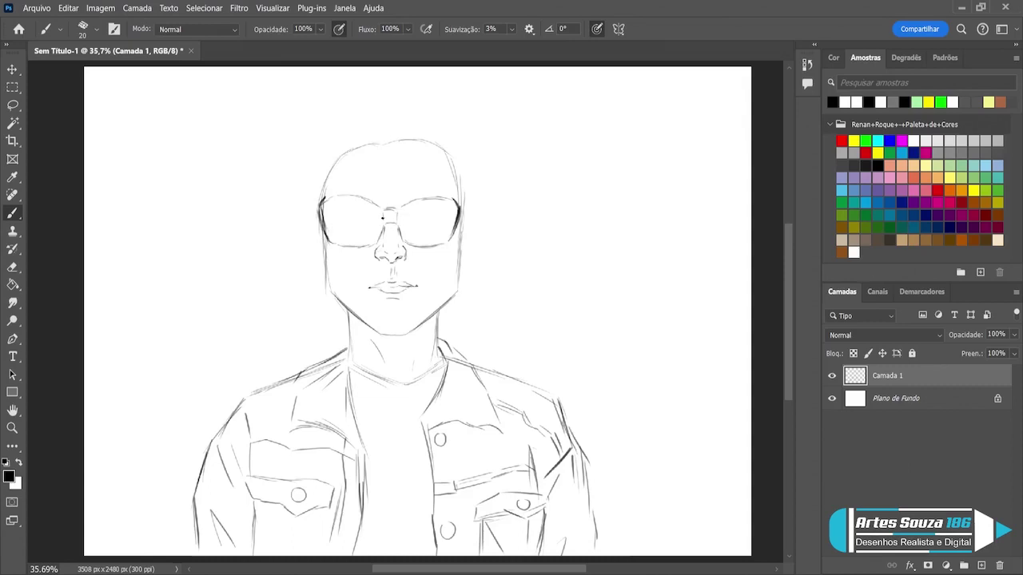
left_click_drag(321, 219, 323, 231)
- Sketch the hairline from the left temple over the forehead to the right temple, with a notch at the parting
mouse_move(328, 195)
left_mouse_down()
mouse_move(351, 145)
mouse_move(360, 147)
mouse_move(348, 144)
mouse_move(403, 138)
mouse_move(381, 141)
mouse_move(410, 142)
left_mouse_up()
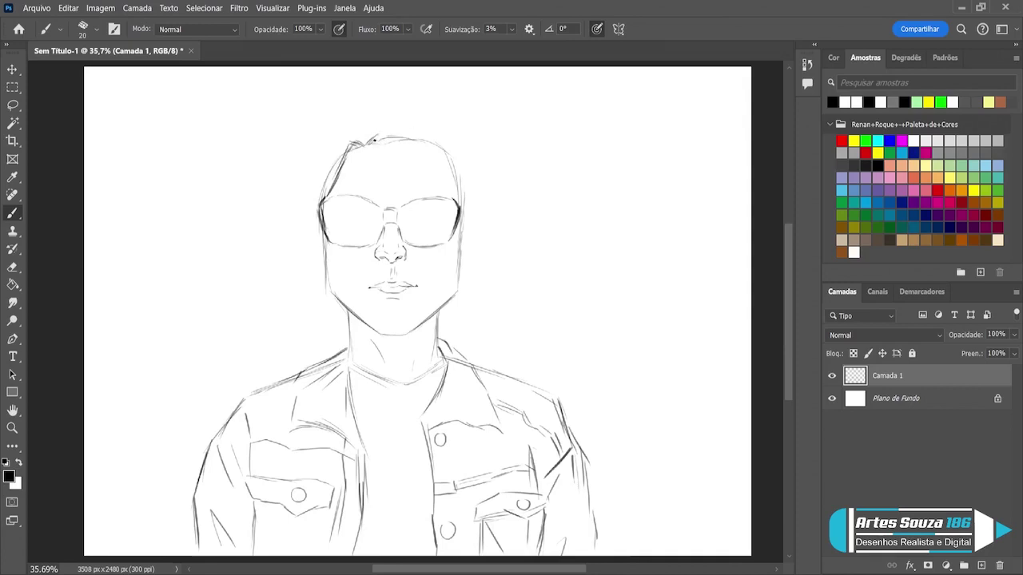
mouse_move(399, 139)
left_mouse_down()
mouse_move(432, 157)
mouse_move(457, 200)
left_mouse_up()
- Erase the old cheek outlines and jaw corners on both sides of the face below the sunglasses
key("e")
left_click_drag(457, 247, 455, 277)
mouse_move(331, 281)
left_mouse_down()
mouse_move(323, 250)
mouse_move(330, 297)
left_mouse_up()
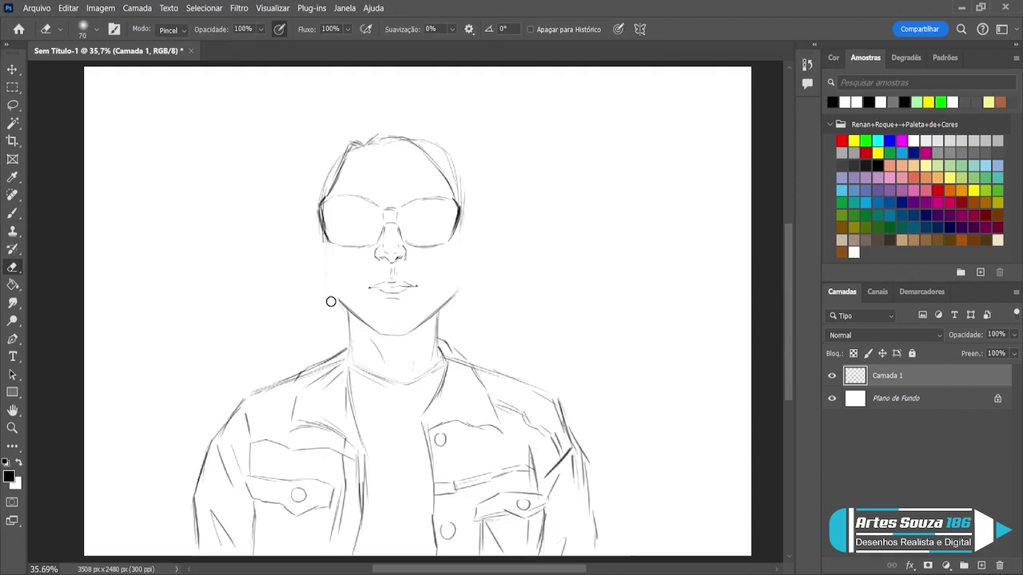
left_click_drag(466, 296, 460, 284)
- Redraw both cheek outlines as narrower curves from the sunglasses to the jaw, and reinforce the left neck edge
key("b")
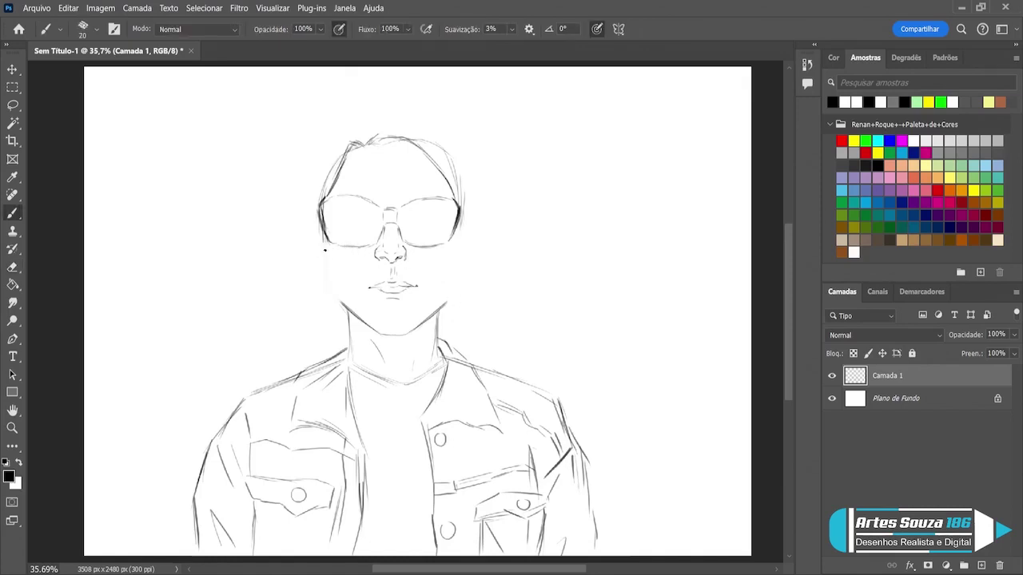
left_click_drag(324, 250, 338, 300)
mouse_move(458, 246)
left_mouse_down()
mouse_move(447, 310)
mouse_move(448, 272)
left_mouse_up()
left_click_drag(348, 319, 352, 342)
left_click_drag(324, 234, 332, 283)
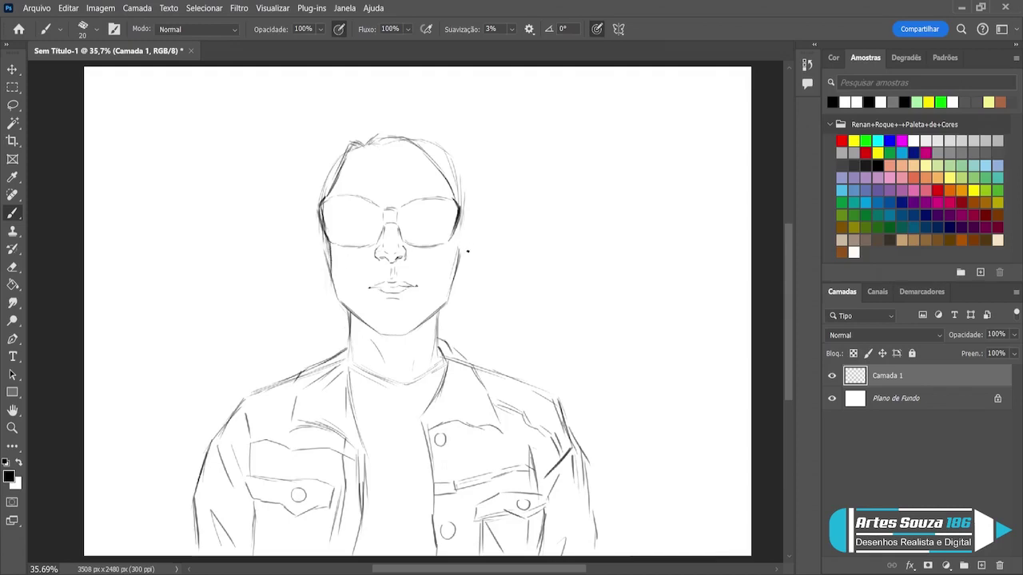
left_click_drag(457, 236, 454, 270)
- Sketch dark hair strands beside the left side of the neck and a long lock falling over the left shoulder
mouse_move(342, 324)
left_mouse_down()
mouse_move(349, 376)
mouse_move(368, 409)
left_mouse_up()
mouse_move(331, 332)
left_mouse_down()
mouse_move(337, 365)
mouse_move(335, 328)
mouse_move(365, 405)
left_mouse_up()
left_click_drag(339, 348, 366, 406)
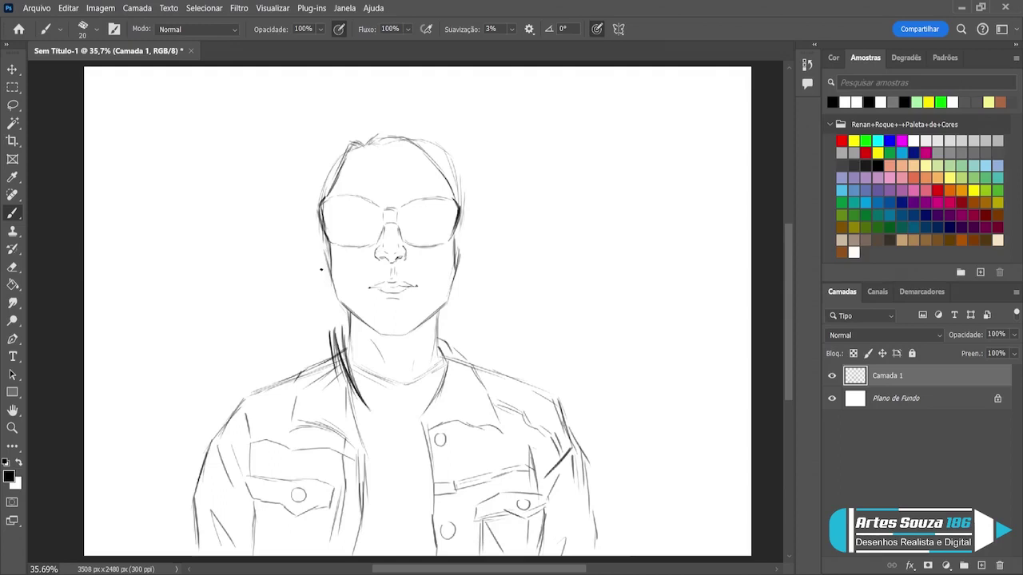
mouse_move(321, 272)
left_mouse_down()
mouse_move(312, 323)
mouse_move(262, 417)
left_mouse_up()
mouse_move(297, 356)
left_mouse_down()
mouse_move(283, 395)
mouse_move(291, 375)
left_mouse_up()
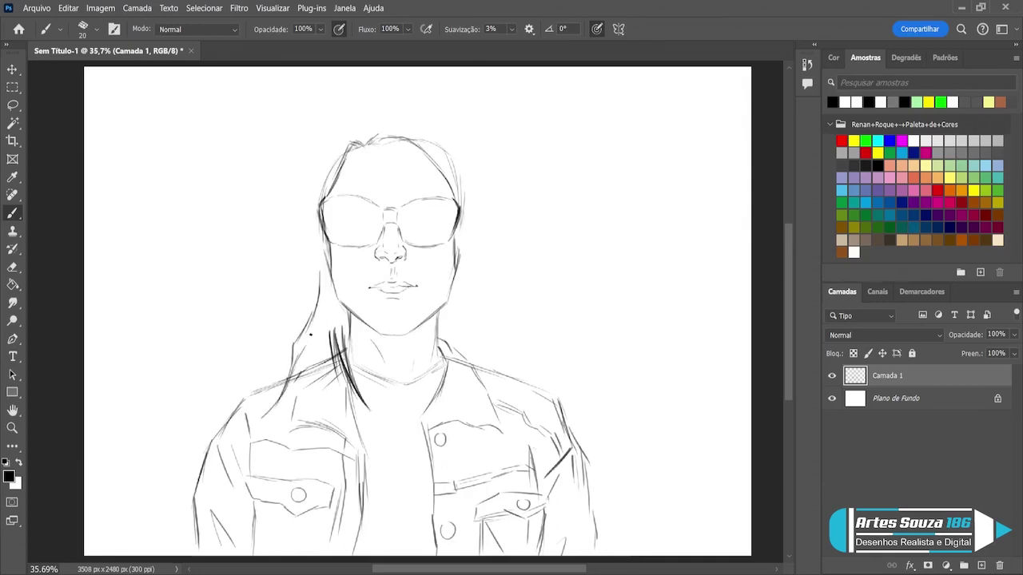
mouse_move(311, 341)
left_mouse_down()
mouse_move(276, 442)
mouse_move(279, 412)
mouse_move(311, 371)
left_mouse_up()
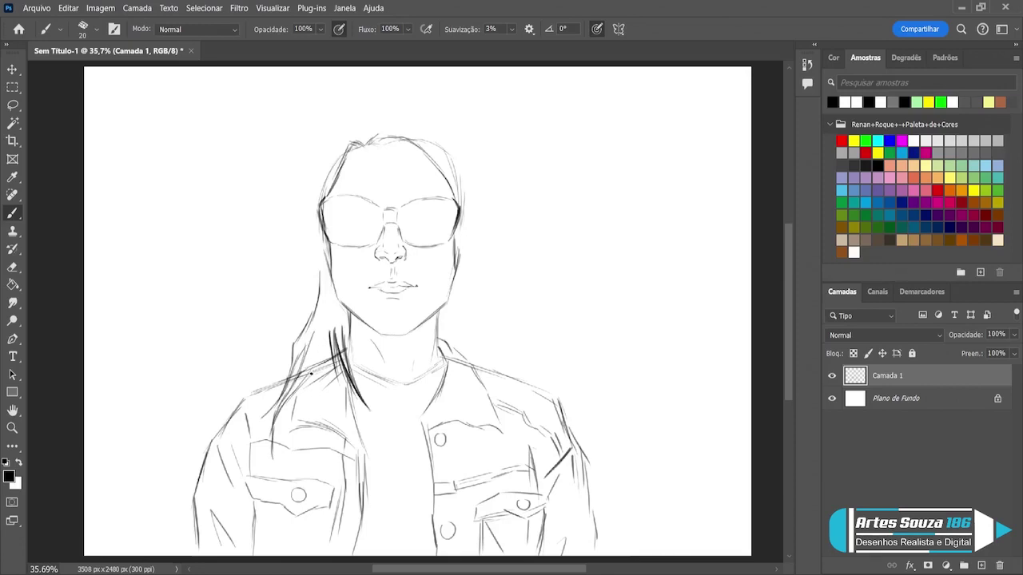
- Add curved hair strands sweeping over the left collar towards the chest and denser ones beside the neck
mouse_move(318, 354)
left_mouse_down()
mouse_move(321, 398)
mouse_move(340, 425)
mouse_move(386, 438)
left_mouse_up()
left_click_drag(329, 344, 356, 427)
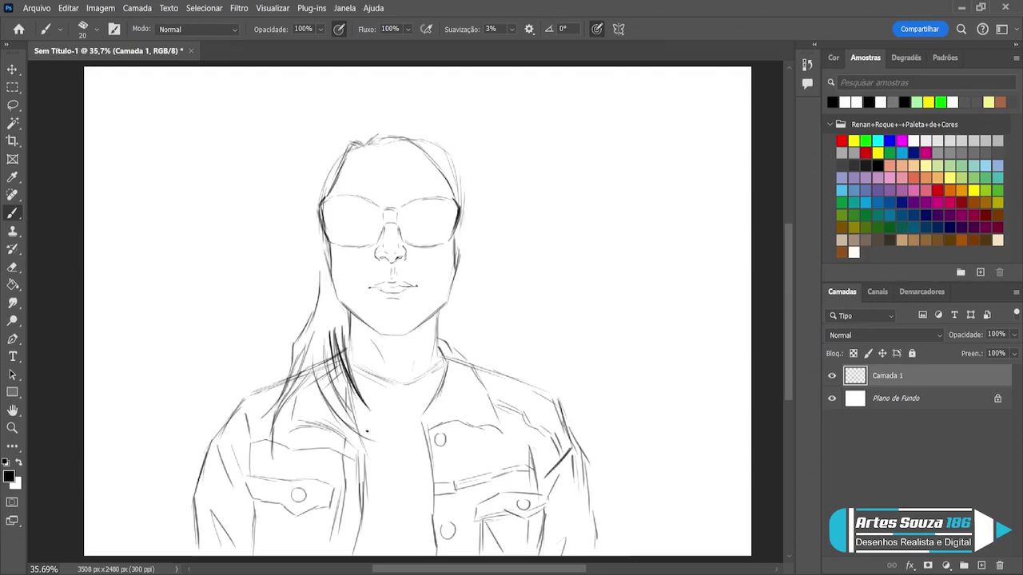
left_click_drag(331, 384, 376, 436)
mouse_move(338, 401)
left_mouse_down()
mouse_move(368, 444)
mouse_move(358, 418)
mouse_move(382, 449)
left_mouse_up()
left_click_drag(342, 318, 356, 377)
left_click_drag(348, 336, 356, 396)
mouse_move(343, 358)
left_mouse_down()
mouse_move(354, 419)
mouse_move(353, 410)
left_mouse_up()
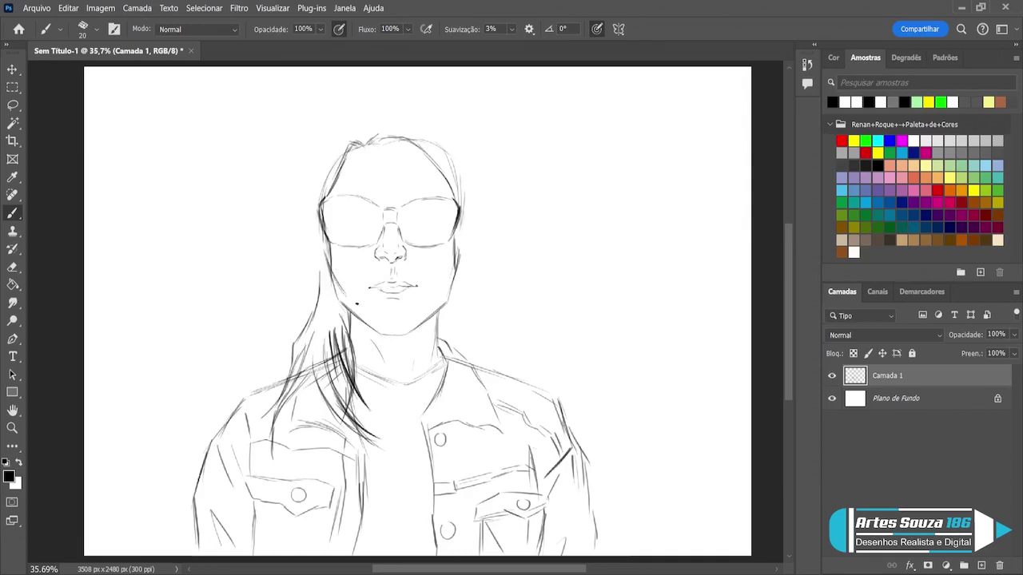
- Darken the left cheek and jaw edge with hair strands running down to the neck
left_click_drag(324, 265, 351, 304)
mouse_move(324, 265)
left_mouse_down()
mouse_move(354, 302)
mouse_move(336, 319)
mouse_move(340, 332)
left_mouse_up()
left_click_drag(344, 308, 345, 336)
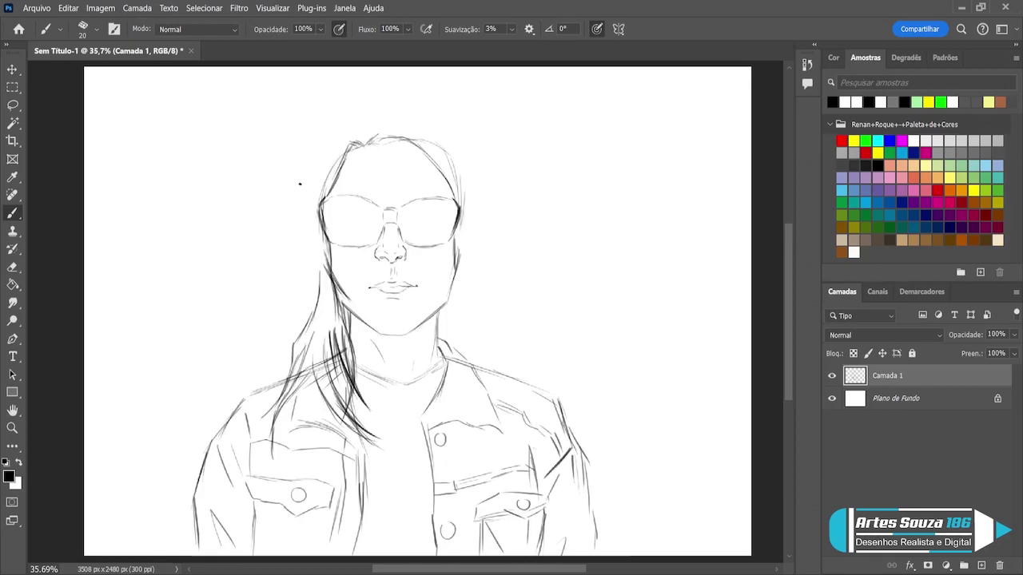
mouse_move(298, 182)
left_mouse_down()
mouse_move(275, 250)
mouse_move(285, 318)
mouse_move(268, 374)
left_mouse_up()
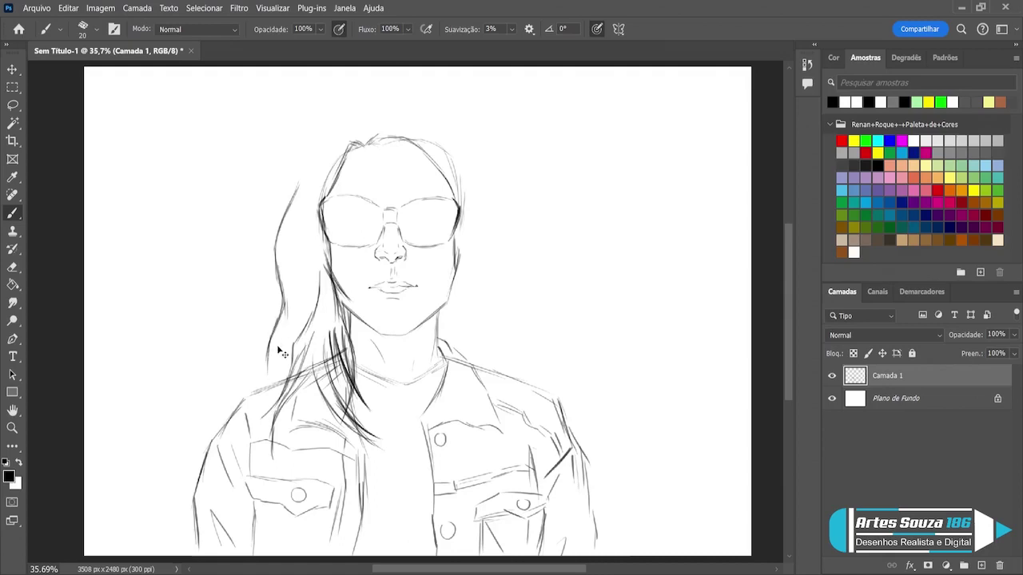
key("ctrl+z")
key("ctrl+z")
key("ctrl+z")
key("ctrl+z")
key("ctrl+z")
key("ctrl+z")
key("ctrl+z")
key("ctrl+z")
key("ctrl+z")
key("ctrl+z")
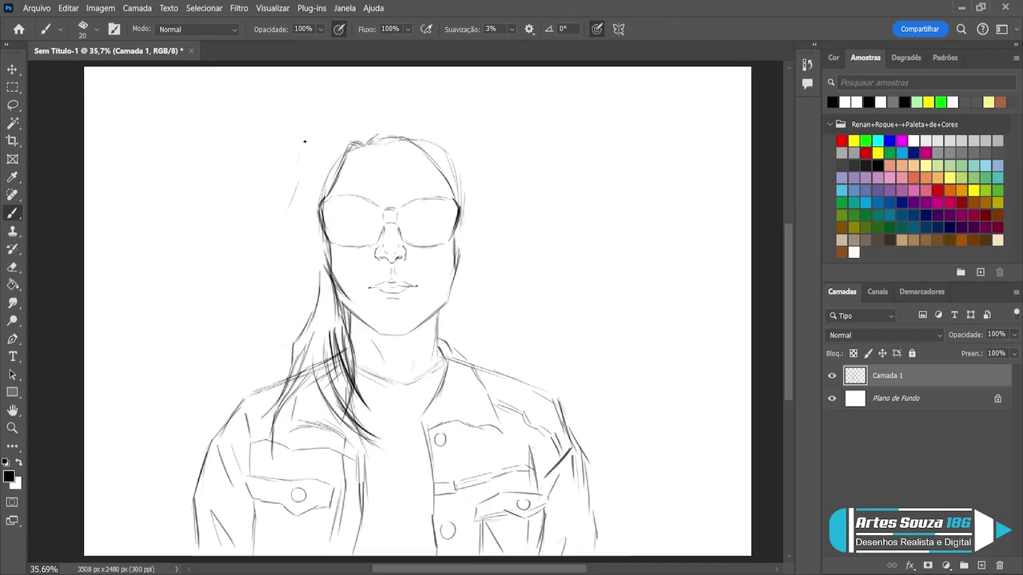
- Sketch the outer hair contour on the left from temple height to the shoulder, with dark strands at the ends
left_click_drag(304, 141, 297, 254)
left_click_drag(299, 187, 286, 255)
mouse_move(300, 206)
left_mouse_down()
mouse_move(269, 307)
mouse_move(283, 251)
mouse_move(277, 326)
mouse_move(281, 295)
mouse_move(281, 332)
left_mouse_up()
left_click_drag(285, 294, 268, 382)
mouse_move(286, 332)
left_mouse_down()
mouse_move(284, 379)
mouse_move(269, 392)
left_mouse_up()
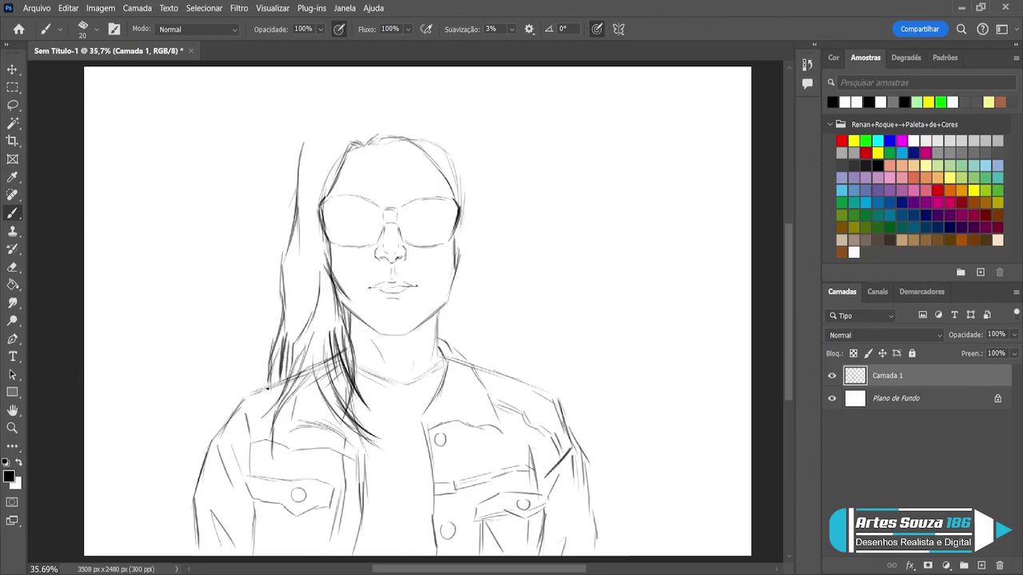
left_click_drag(275, 347, 267, 391)
left_click_drag(288, 324, 271, 357)
- Darken the right cheek and jaw outline with curved strokes from the sunglasses down to the chin
left_click_drag(455, 199, 450, 203)
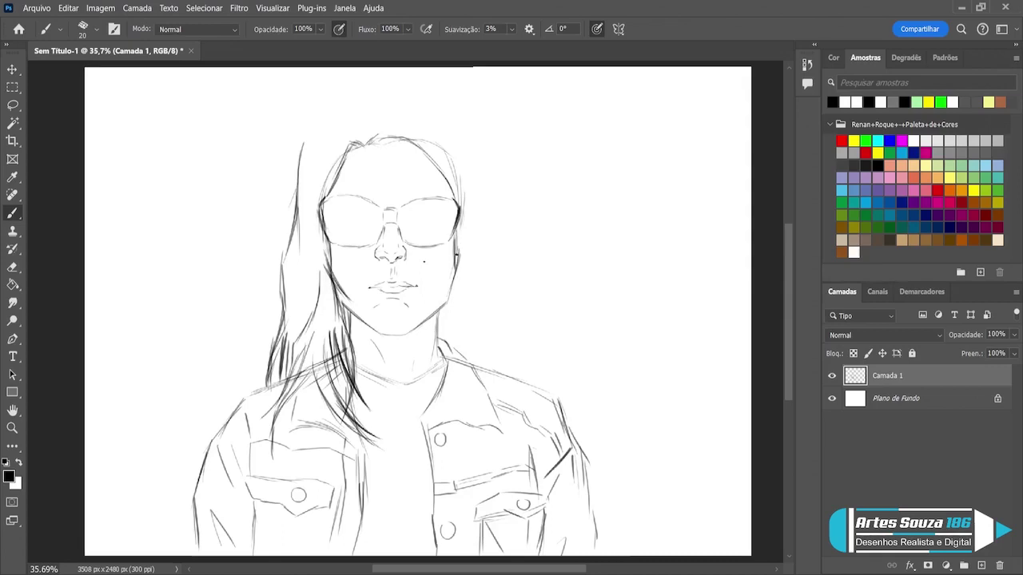
mouse_move(456, 235)
left_mouse_down()
mouse_move(453, 301)
mouse_move(421, 332)
left_mouse_up()
mouse_move(456, 276)
left_mouse_down()
mouse_move(446, 316)
mouse_move(421, 332)
mouse_move(432, 336)
left_mouse_up()
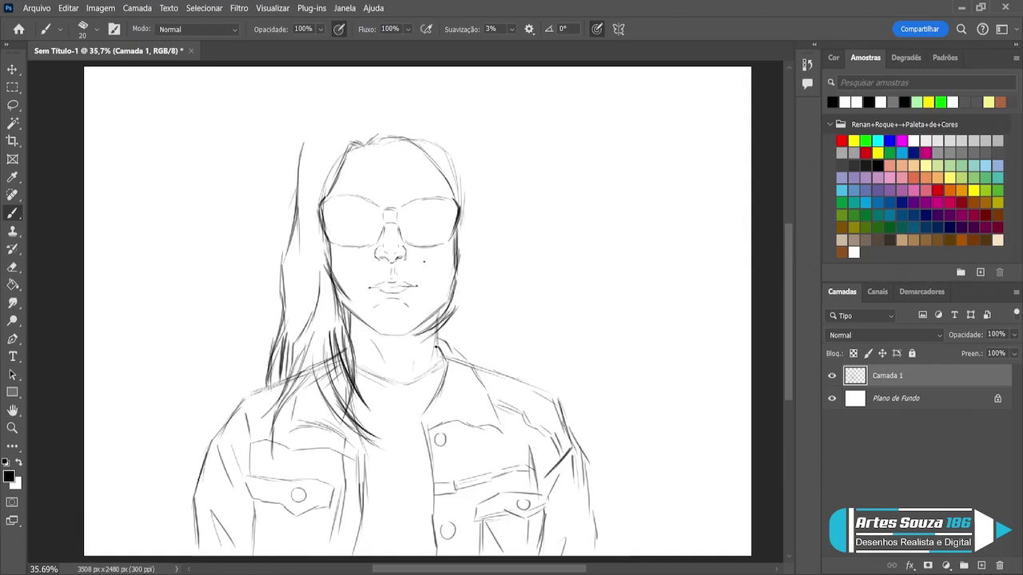
- Sketch dark hair strands from the right side of the neck, curving inward over the right collar
mouse_move(445, 320)
left_mouse_down()
mouse_move(438, 352)
mouse_move(457, 370)
mouse_move(458, 396)
left_mouse_up()
left_click_drag(454, 356, 466, 404)
left_click_drag(453, 386, 464, 411)
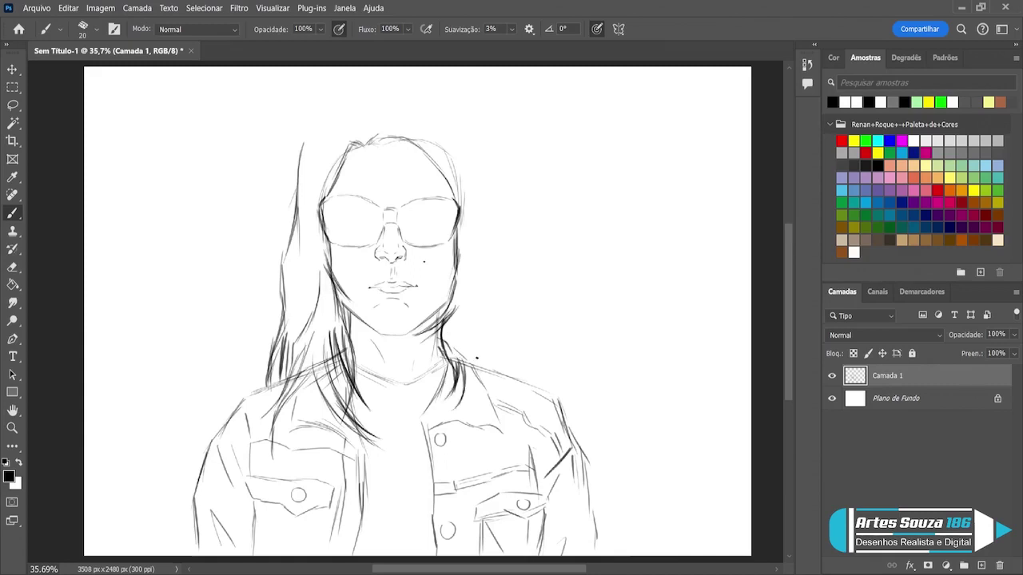
mouse_move(474, 354)
left_mouse_down()
mouse_move(470, 404)
mouse_move(475, 360)
mouse_move(445, 418)
mouse_move(469, 388)
mouse_move(420, 427)
left_mouse_up()
left_click_drag(463, 397, 442, 414)
- Sketch the outer hair contour on the right from above the temple down to the shoulder
left_click_drag(474, 139, 491, 180)
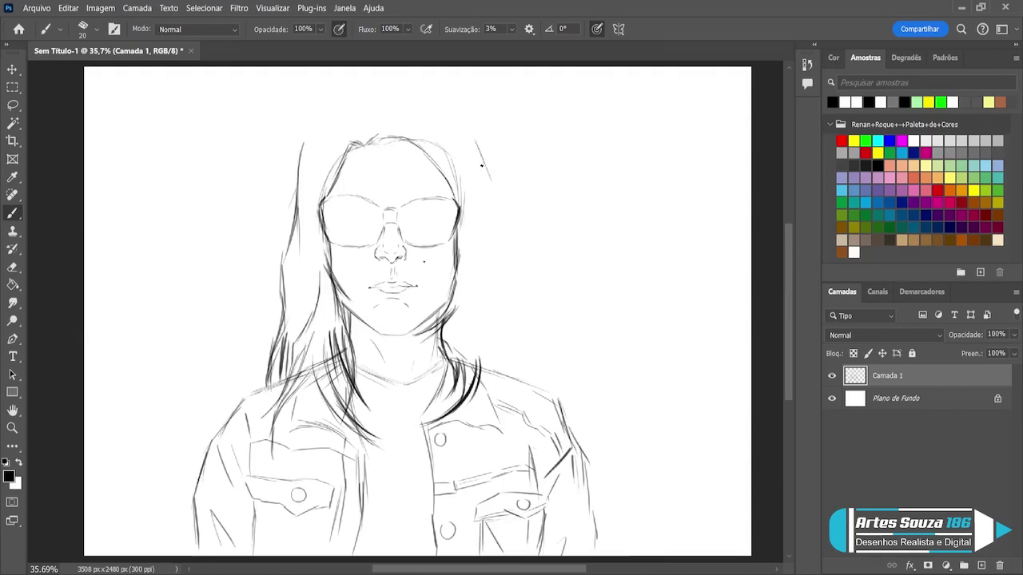
mouse_move(476, 139)
left_mouse_down()
mouse_move(496, 185)
mouse_move(499, 240)
left_mouse_up()
left_click_drag(496, 195, 500, 284)
left_click_drag(498, 232, 500, 288)
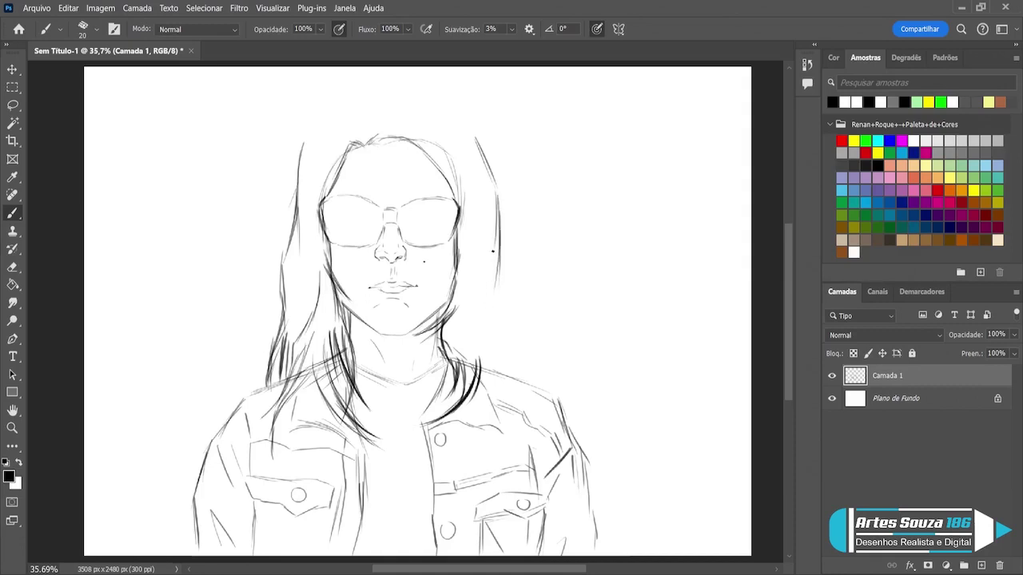
mouse_move(493, 251)
left_mouse_down()
mouse_move(497, 334)
mouse_move(496, 302)
mouse_move(517, 376)
left_mouse_up()
left_click_drag(495, 323, 515, 376)
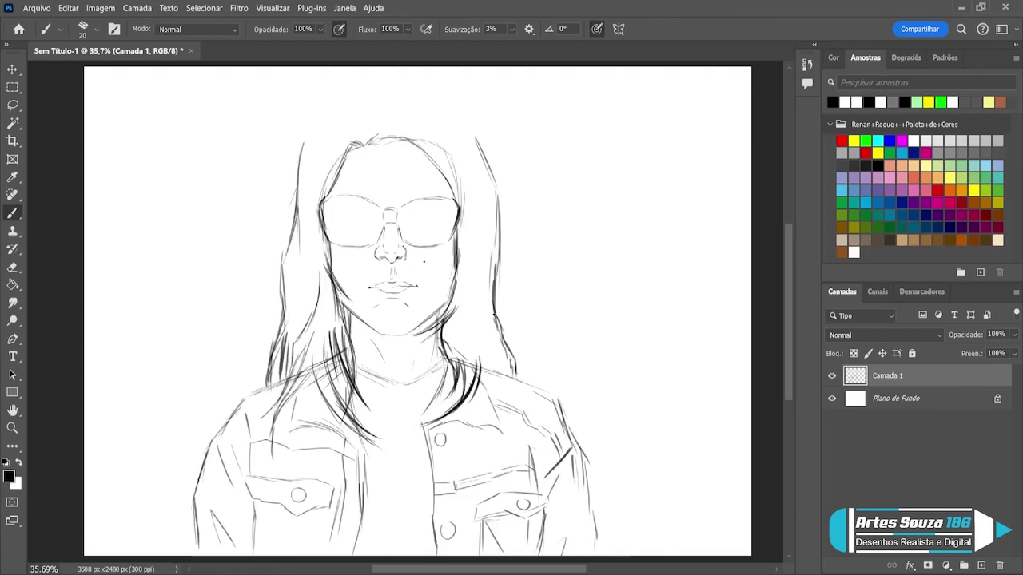
- Add dark strands to the lower ends of the right-side hair over the shoulder and collar
left_click_drag(493, 311, 500, 370)
left_click_drag(490, 333, 499, 370)
mouse_move(483, 314)
left_mouse_down()
mouse_move(489, 380)
mouse_move(505, 408)
left_mouse_up()
mouse_move(489, 366)
left_mouse_down()
mouse_move(495, 410)
mouse_move(485, 424)
mouse_move(480, 406)
mouse_move(462, 425)
mouse_move(472, 414)
left_mouse_up()
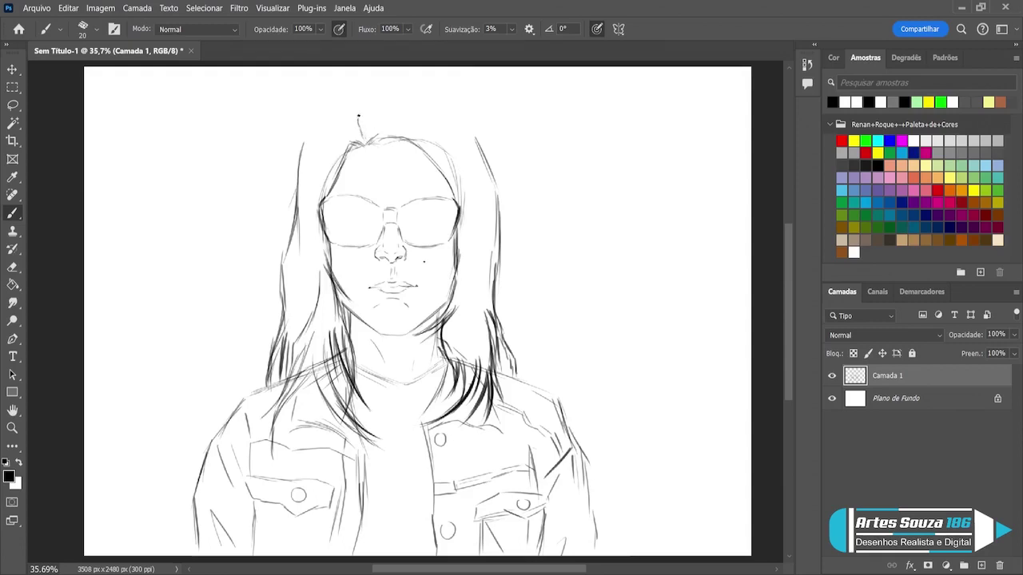
- Sketch the hair over the crown with a side parting, joining the outer contours on both sides of the head
mouse_move(358, 116)
left_mouse_down()
mouse_move(357, 102)
mouse_move(384, 92)
mouse_move(438, 88)
mouse_move(469, 129)
left_mouse_up()
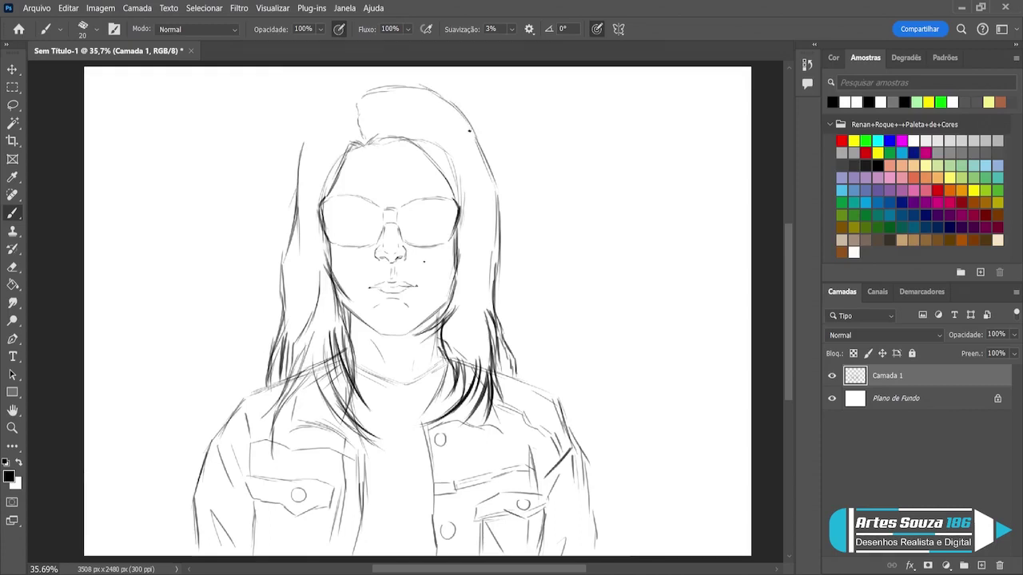
mouse_move(356, 103)
left_mouse_down()
mouse_move(329, 107)
mouse_move(302, 145)
mouse_move(317, 113)
mouse_move(305, 160)
left_mouse_up()
left_click_drag(356, 101, 380, 87)
mouse_move(360, 144)
left_mouse_down()
mouse_move(344, 156)
mouse_move(350, 126)
left_mouse_up()
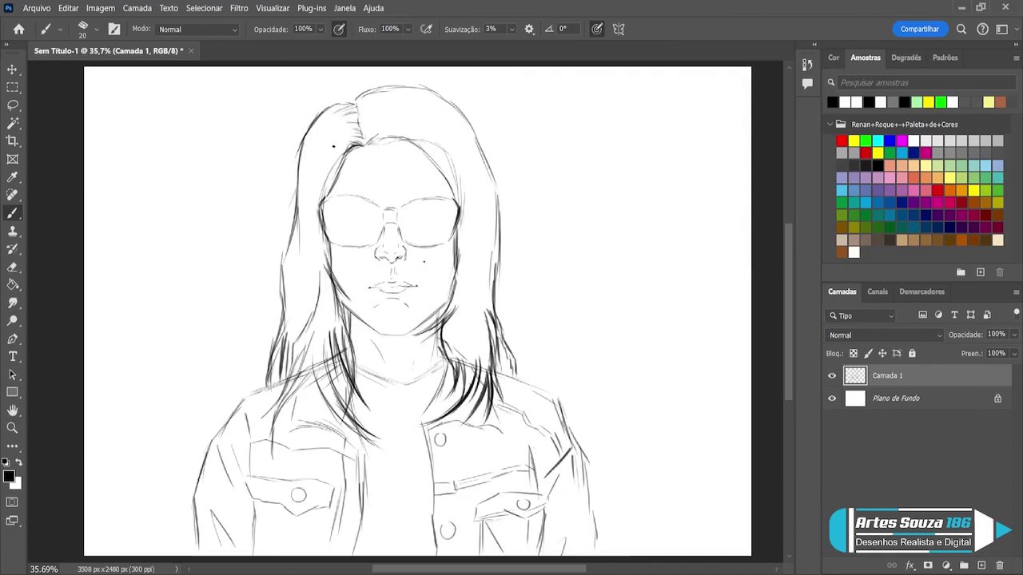
- Add long inner hair strands on the left from the hairline past the sunglasses down to the neck
left_click_drag(336, 140, 306, 227)
mouse_move(306, 189)
left_mouse_down()
mouse_move(304, 255)
mouse_move(328, 314)
left_mouse_up()
left_click_drag(326, 278, 331, 342)
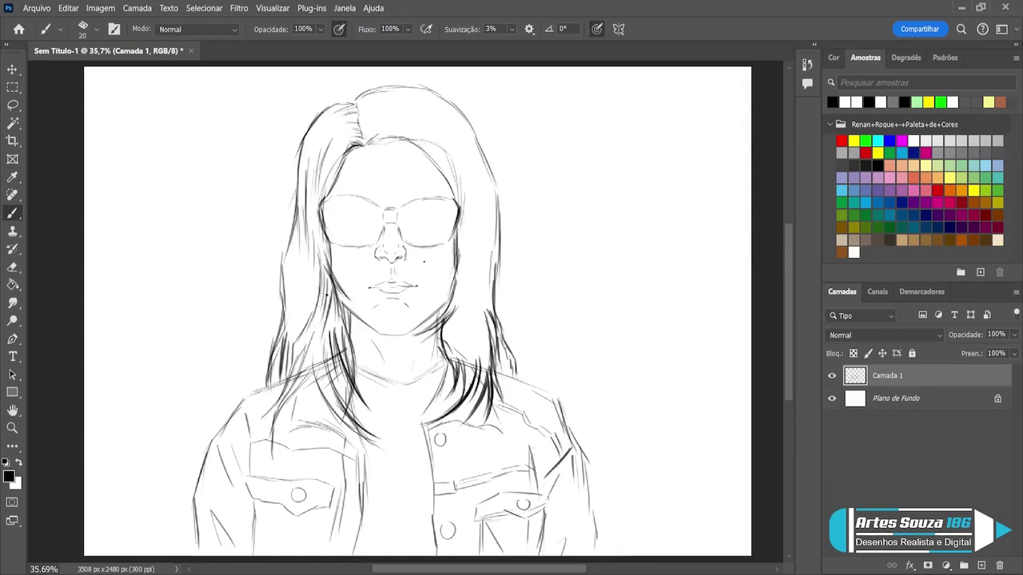
left_click_drag(331, 304, 334, 331)
left_click_drag(322, 301, 318, 365)
- Fill the middle and outer left-side hair with short dark strands beside the cheek
left_click_drag(318, 256, 314, 302)
left_click_drag(317, 258, 310, 290)
left_click_drag(303, 231, 297, 271)
left_click_drag(299, 241, 292, 282)
left_click_drag(300, 249, 296, 302)
mouse_move(302, 267)
left_mouse_down()
mouse_move(292, 334)
mouse_move(292, 276)
left_mouse_up()
left_click_drag(306, 222, 296, 264)
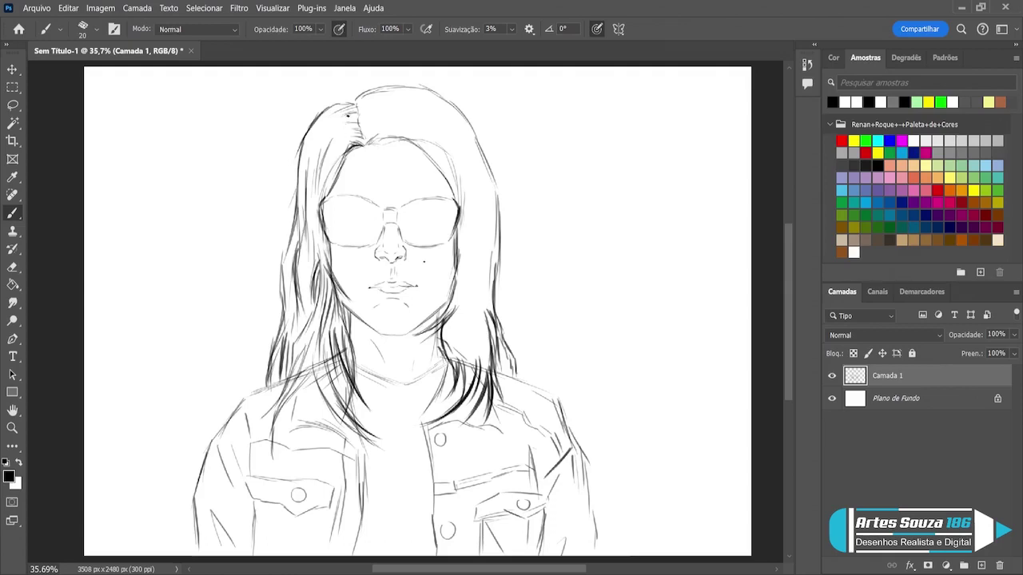
- Add a strand left of the parting and layered strands along the hairline towards the right temple
left_click_drag(336, 109, 318, 136)
mouse_move(387, 129)
left_mouse_down()
mouse_move(438, 136)
mouse_move(460, 205)
left_mouse_up()
mouse_move(379, 139)
left_mouse_down()
mouse_move(411, 129)
mouse_move(450, 177)
left_mouse_up()
left_click_drag(423, 130, 451, 168)
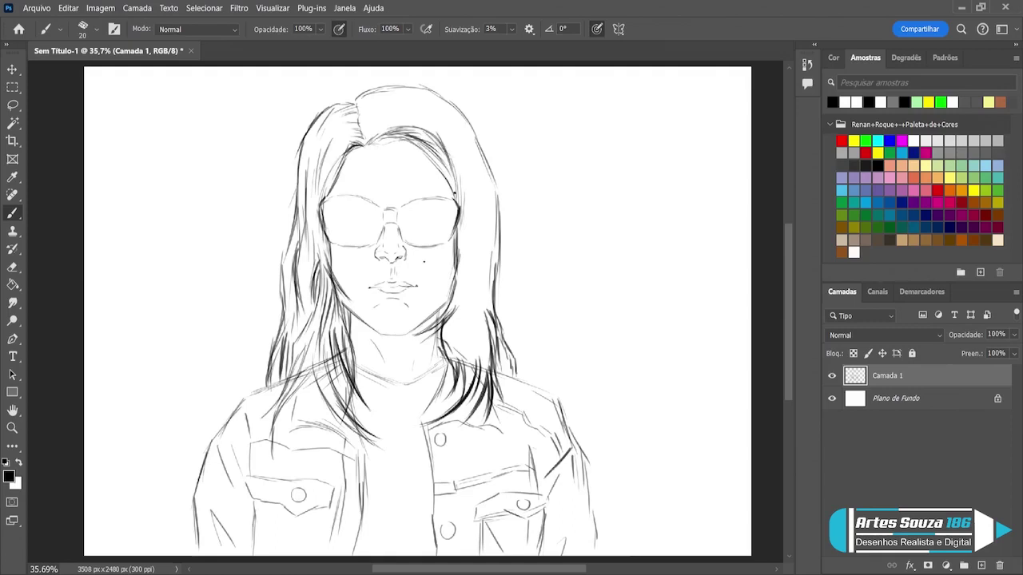
- Add long vertical strands inside the right-side hair from above the temple down to mouth level
mouse_move(457, 129)
left_mouse_down()
mouse_move(471, 163)
mouse_move(468, 199)
left_mouse_up()
left_click_drag(468, 159, 470, 229)
left_click_drag(470, 190, 470, 265)
left_click_drag(480, 192, 484, 296)
left_click_drag(490, 249, 491, 296)
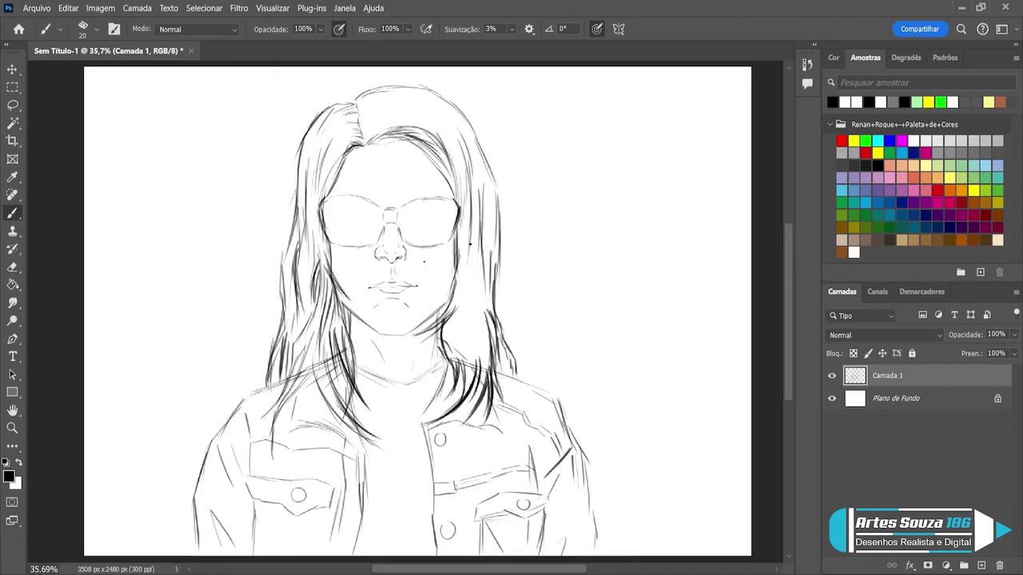
- Add a long strand down the right cheek and dense dark strands beside the right of the neck down to the collar
left_click_drag(470, 230, 453, 334)
left_click_drag(468, 283, 452, 361)
left_click_drag(454, 322, 448, 366)
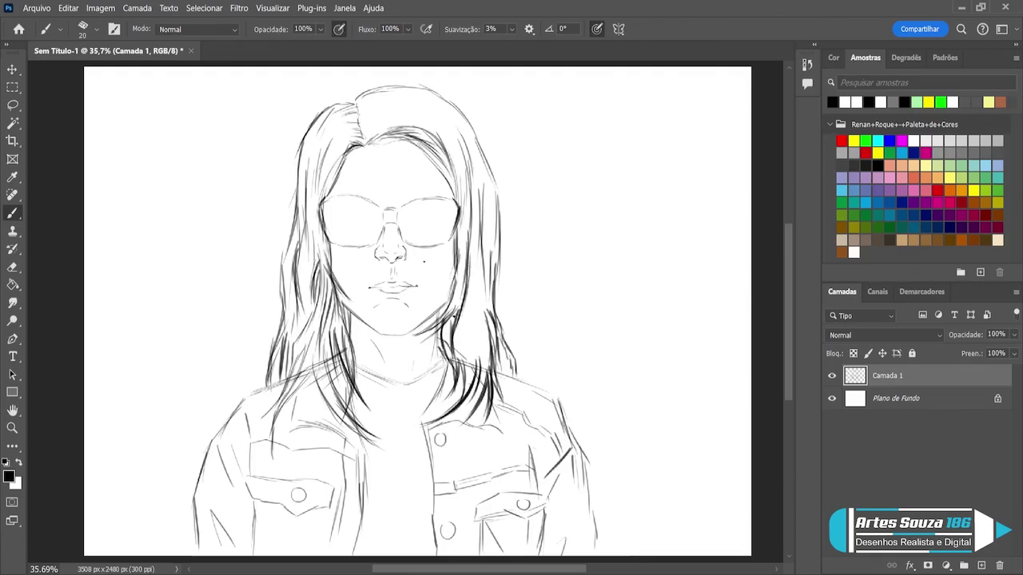
left_click_drag(457, 315, 439, 381)
mouse_move(453, 334)
left_mouse_down()
mouse_move(441, 382)
mouse_move(438, 371)
left_mouse_up()
left_click_drag(449, 342, 440, 382)
mouse_move(458, 318)
left_mouse_down()
mouse_move(433, 361)
mouse_move(446, 390)
left_mouse_up()
left_click_drag(457, 358, 454, 380)
left_click_drag(473, 343, 467, 371)
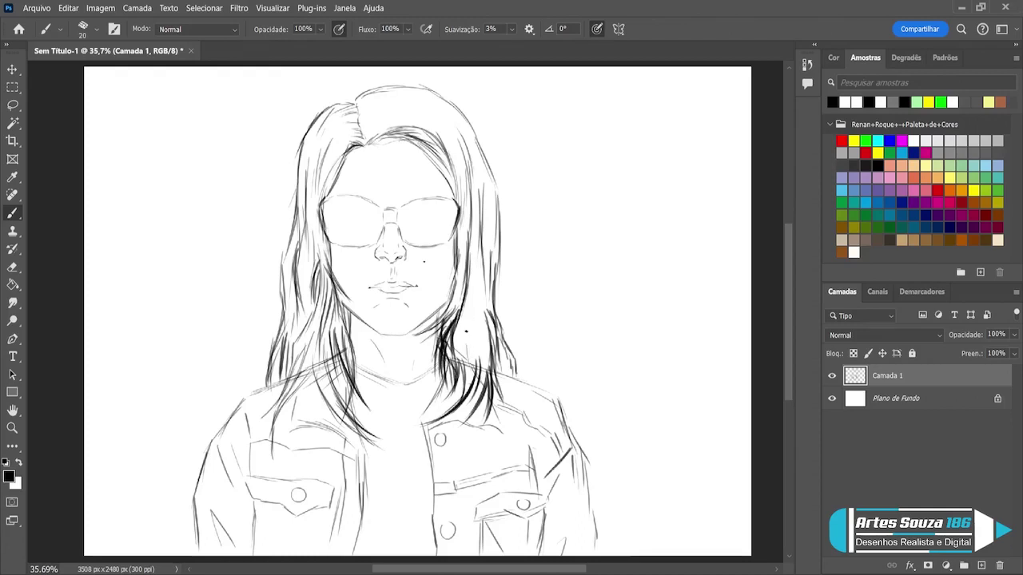
- Fill the middle of the right-side hair with thin strands from nose level down towards the shoulder
left_click_drag(473, 318, 466, 360)
left_click_drag(477, 298, 466, 345)
left_click_drag(482, 275, 465, 323)
left_click_drag(464, 321, 460, 355)
left_click_drag(487, 277, 478, 323)
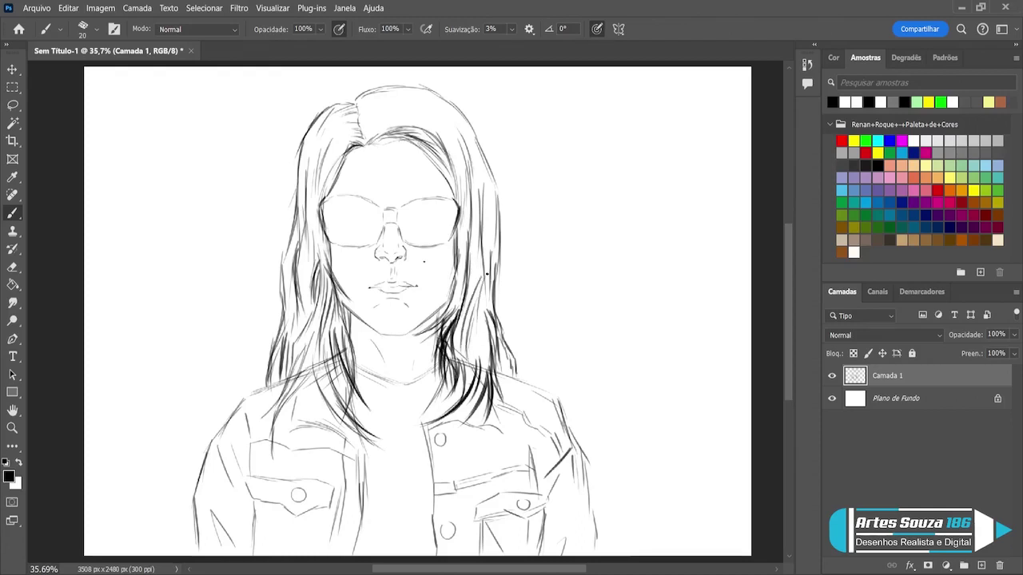
left_click_drag(482, 256, 474, 342)
- Add curved strands on the crown right of the parting and loose strands down the outer right edge of the hair
mouse_move(377, 122)
left_mouse_down()
mouse_move(361, 133)
mouse_move(361, 117)
left_mouse_up()
mouse_move(423, 99)
left_mouse_down()
mouse_move(461, 133)
mouse_move(445, 143)
left_mouse_up()
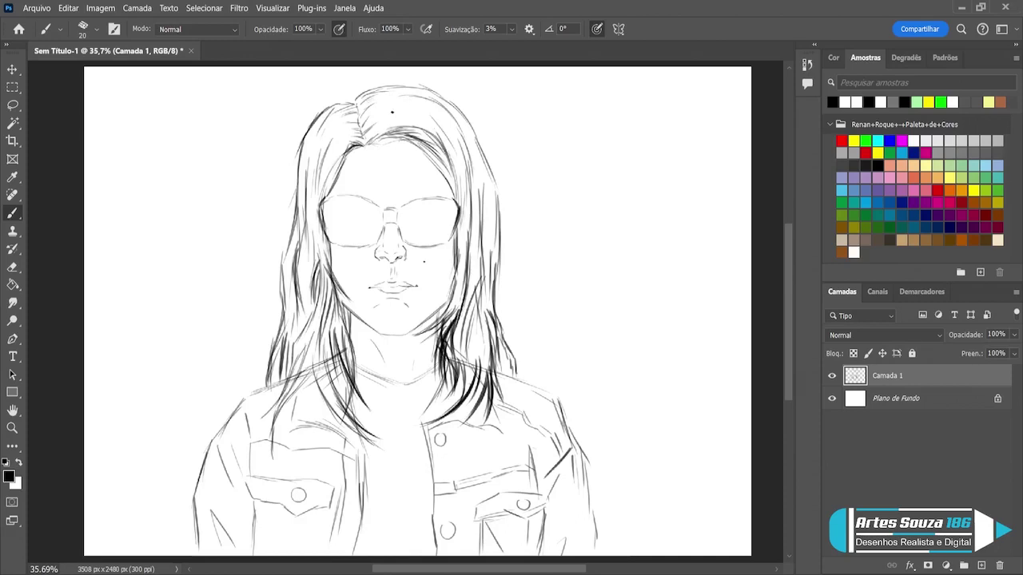
mouse_move(392, 113)
left_mouse_down()
mouse_move(430, 126)
mouse_move(481, 176)
mouse_move(483, 222)
mouse_move(515, 327)
left_mouse_up()
left_click_drag(490, 261, 505, 318)
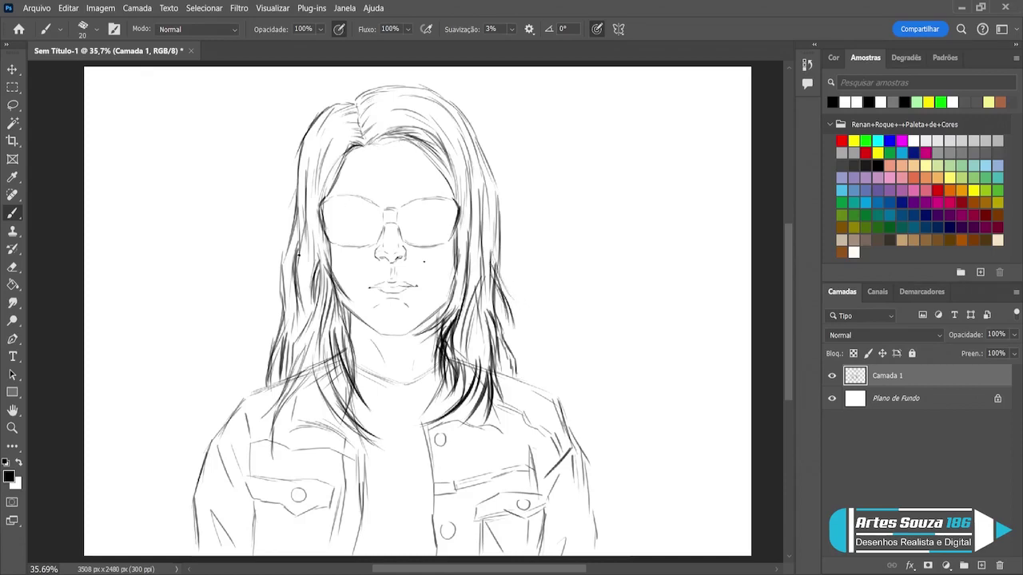
- Add loose strands on the outer left edge and top of the head, plus strands along both sides of the hairline
mouse_move(285, 276)
left_mouse_down()
mouse_move(265, 328)
mouse_move(275, 316)
left_mouse_up()
left_click_drag(299, 214, 290, 244)
mouse_move(362, 96)
left_mouse_down()
mouse_move(397, 81)
mouse_move(434, 98)
left_mouse_up()
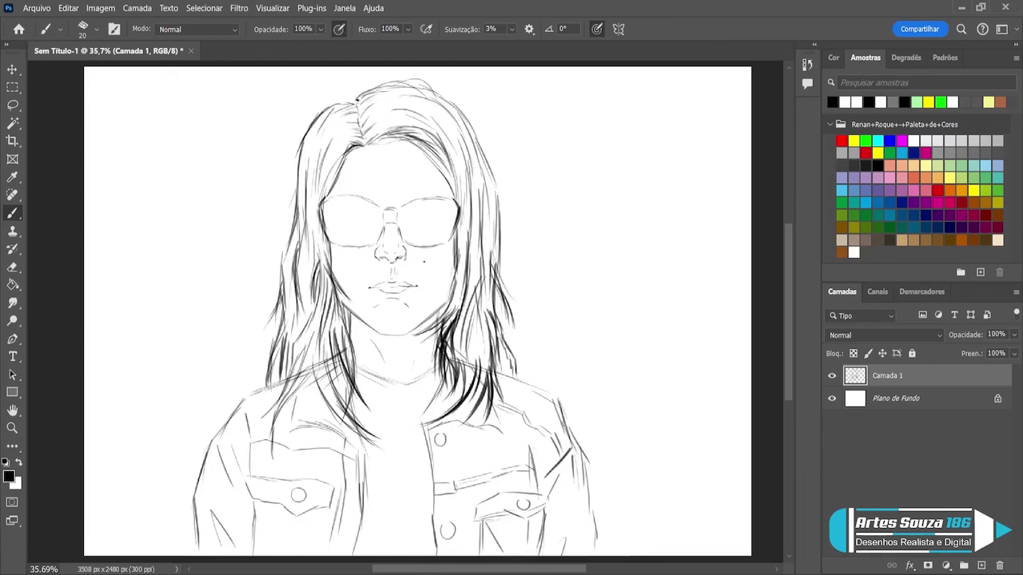
left_click_drag(352, 95, 335, 100)
left_click_drag(368, 149, 332, 181)
left_click_drag(397, 140, 443, 177)
mouse_move(408, 142)
left_mouse_down()
mouse_move(443, 176)
mouse_move(412, 137)
mouse_move(438, 156)
mouse_move(453, 198)
mouse_move(455, 186)
left_mouse_up()
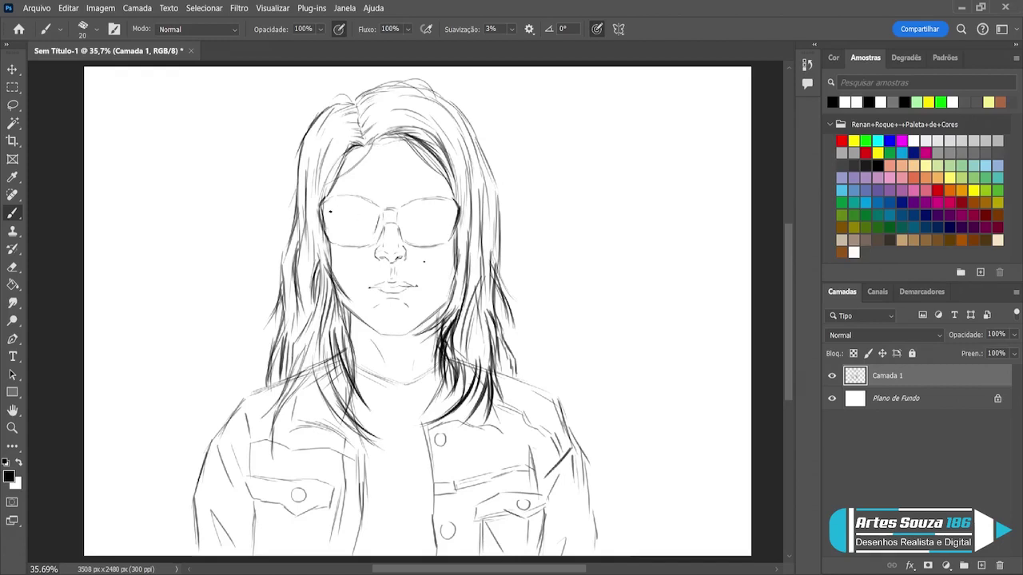
- Set the eraser to a hard tip at size 40
key("e")
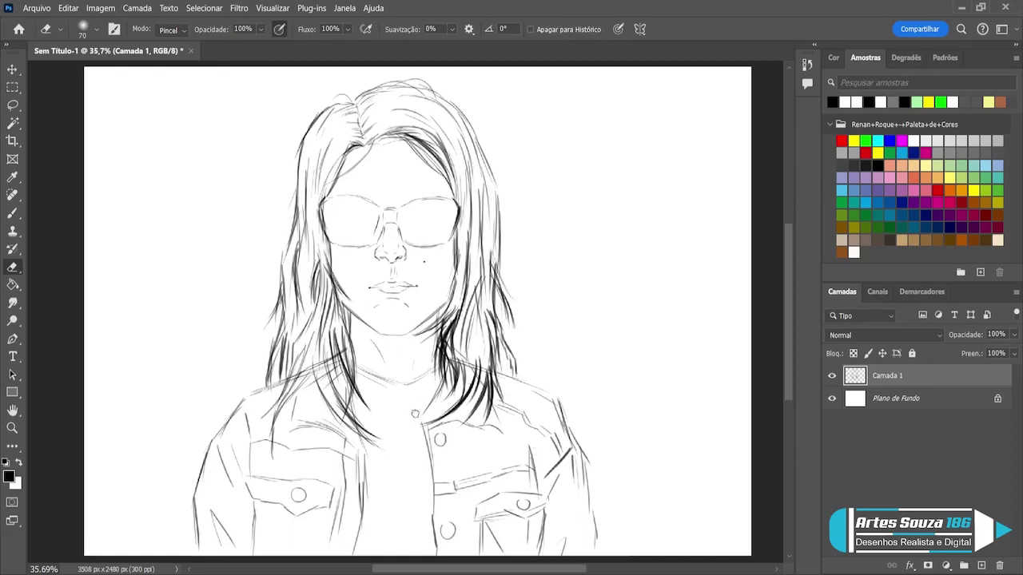
key("shift+bracketright")
key("shift+bracketright")
key("shift+bracketright")
key("shift+bracketright")
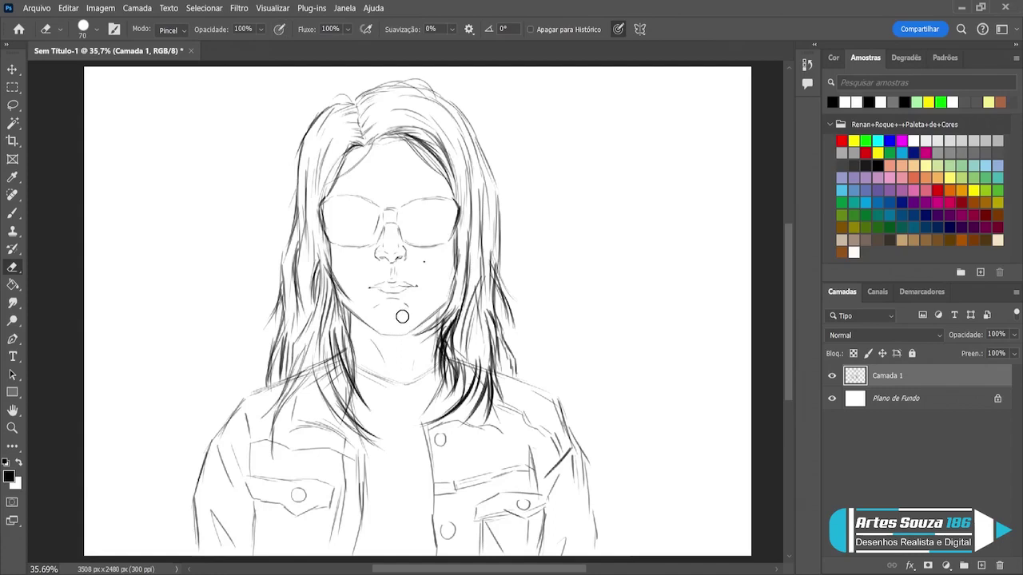
key("bracketleft")
key("bracketleft")
key("bracketleft")
key("b")
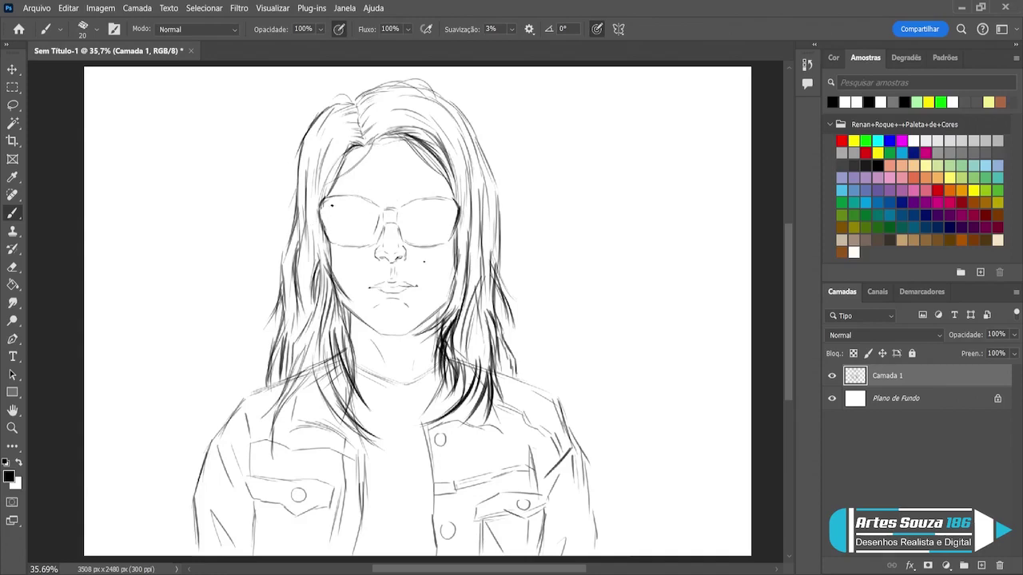
- Draw an inner rim outline inside the left sunglasses lens and clean up its lines with the eraser
left_click_drag(328, 205, 327, 216)
left_click_drag(353, 238, 374, 235)
left_click_drag(334, 205, 325, 212)
key("e")
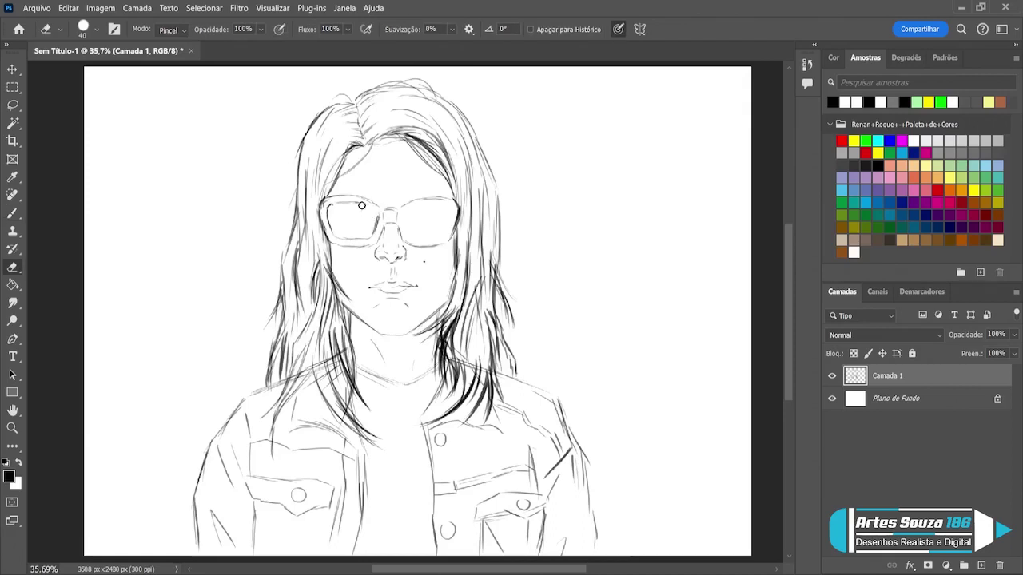
key("b")
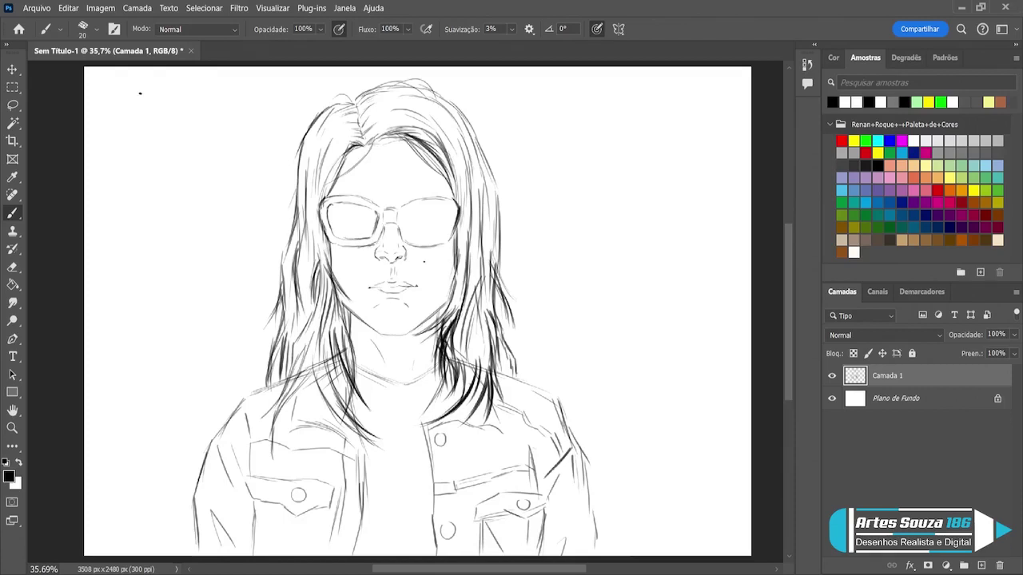
- Lasso the inner rim outline of the left lens and copy it onto a new layer
left_click(13, 105)
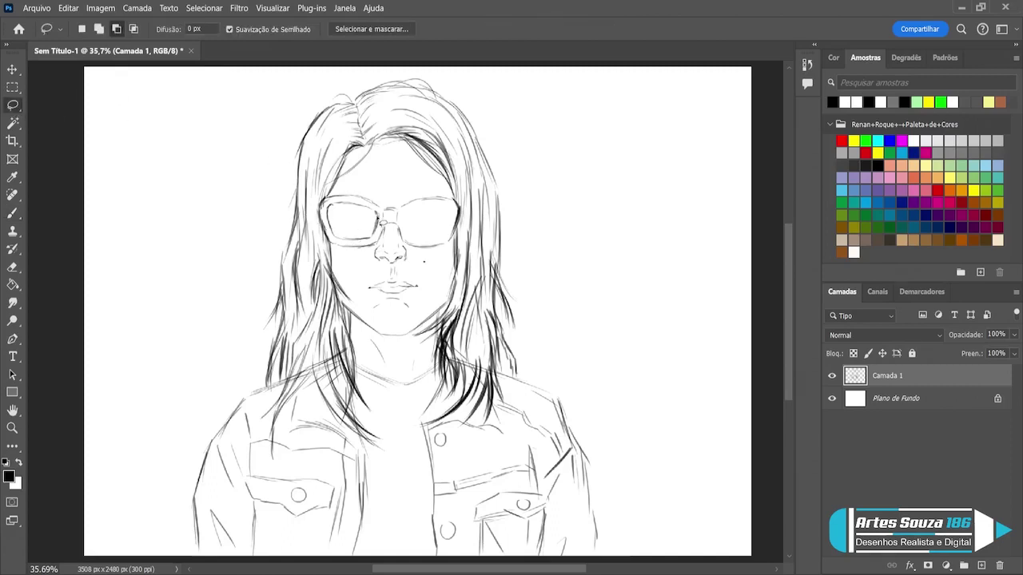
mouse_move(382, 217)
left_mouse_down()
mouse_move(372, 248)
mouse_move(346, 248)
mouse_move(328, 223)
mouse_move(333, 203)
mouse_move(381, 217)
left_mouse_up()
key("ctrl+j")
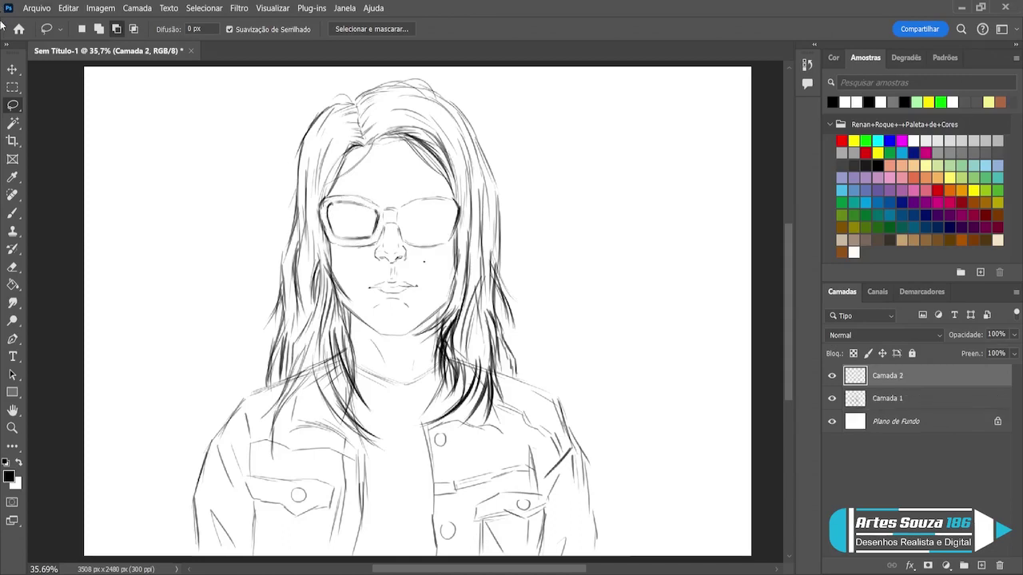
- Mirror the copied rim horizontally at -94.50% width and position it inside the right lens
left_click(13, 70)
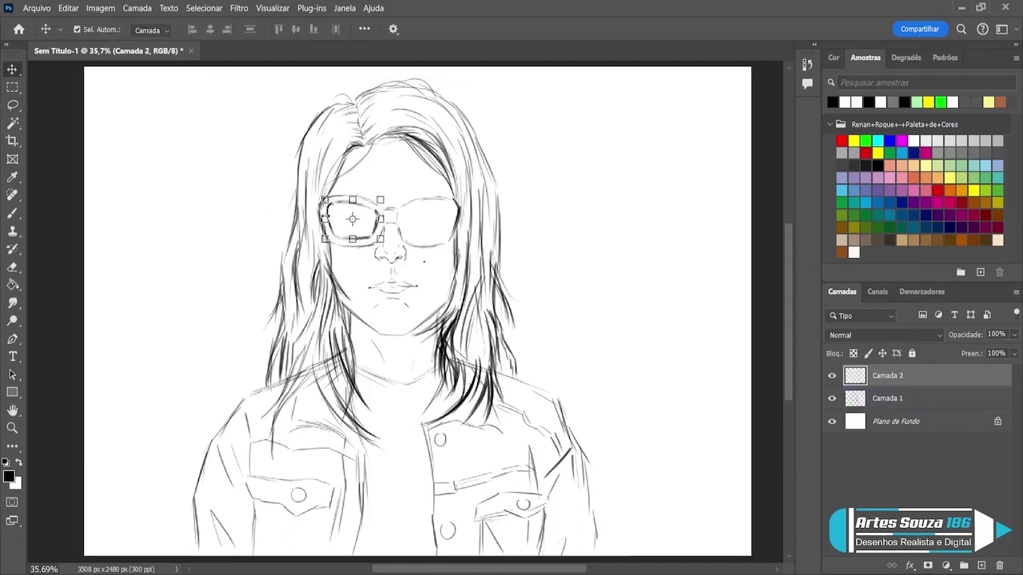
key("ctrl+t")
left_click_drag(412, 219, 429, 219)
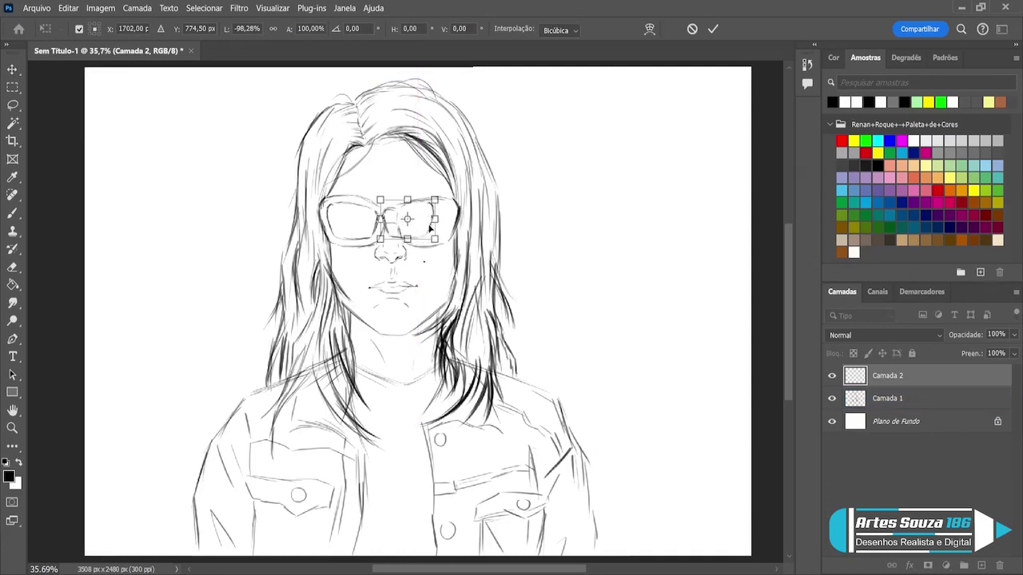
left_click_drag(419, 224, 454, 221)
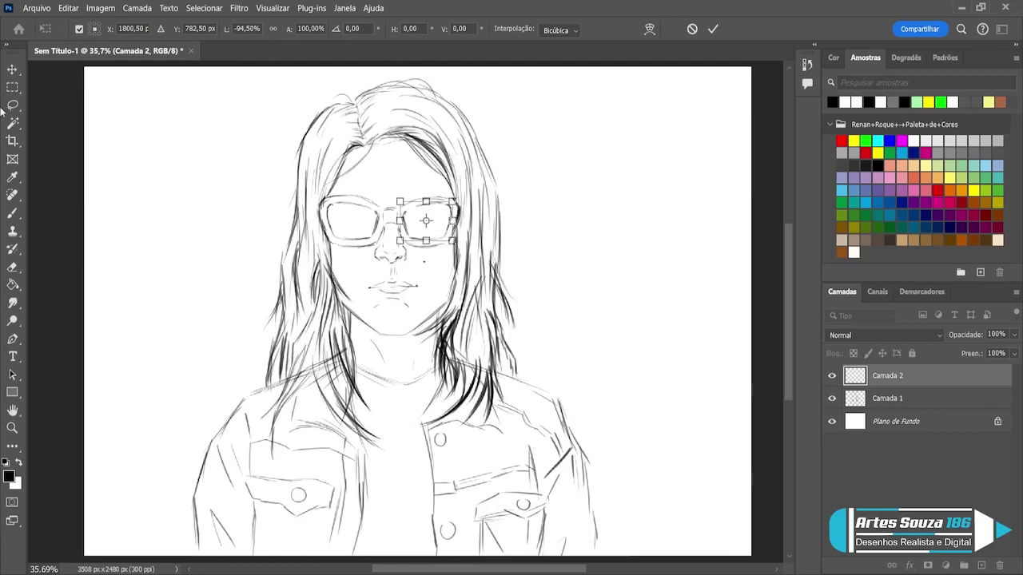
left_click(11, 70)
left_click(56, 136)
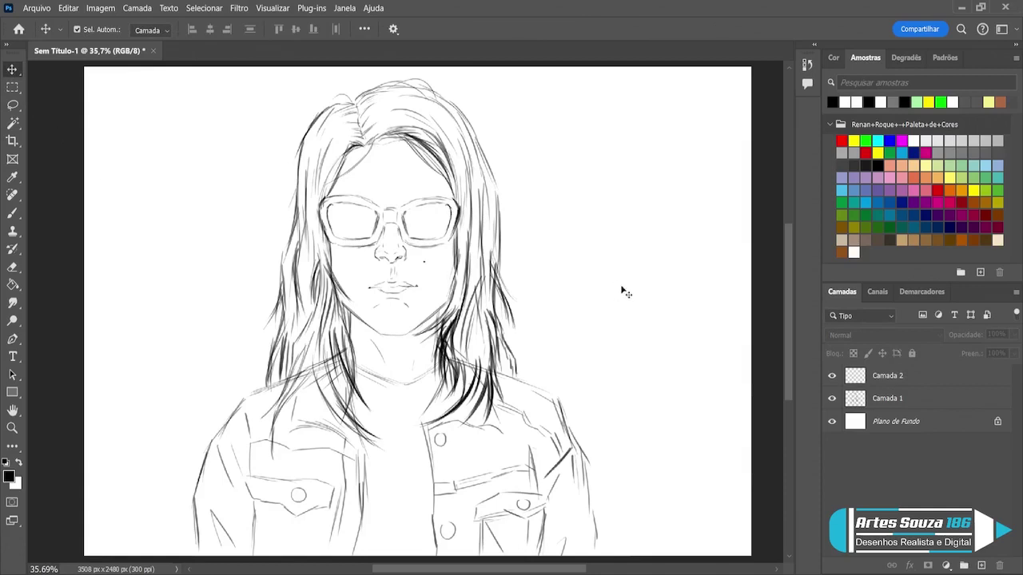
- Merge Camada 2 with the mirrored rim down into Camada 1
left_click(859, 394)
left_click(871, 382)
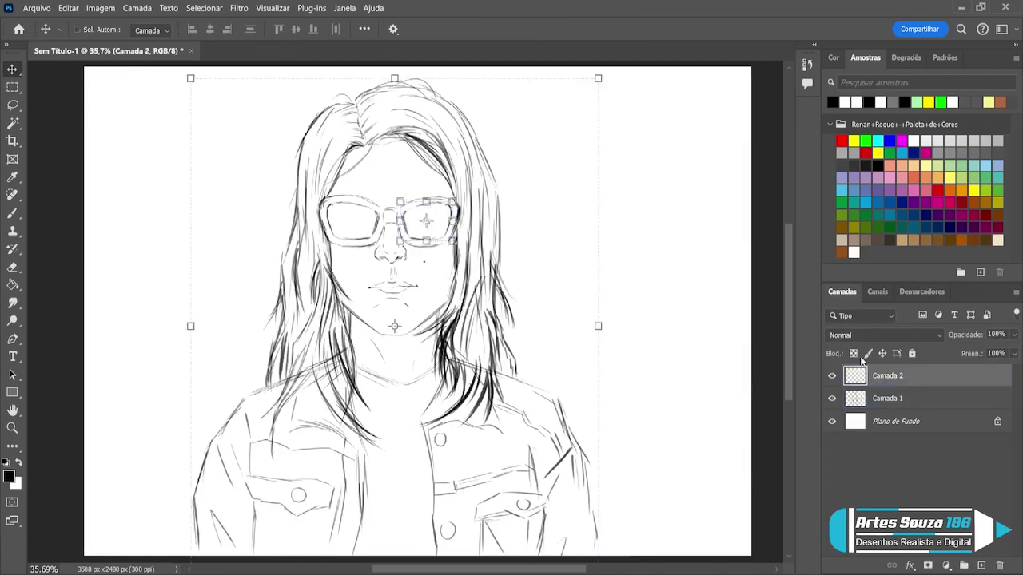
key("ctrl+e")
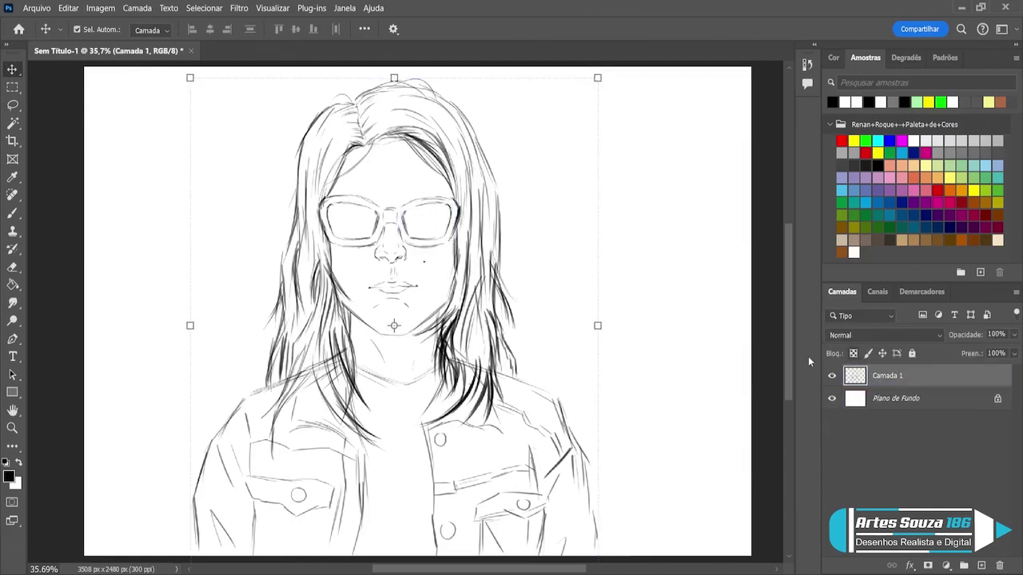
- Brush thin strands beside both cheeks below the sunglasses and a fine strand down the right temple
left_click(12, 214)
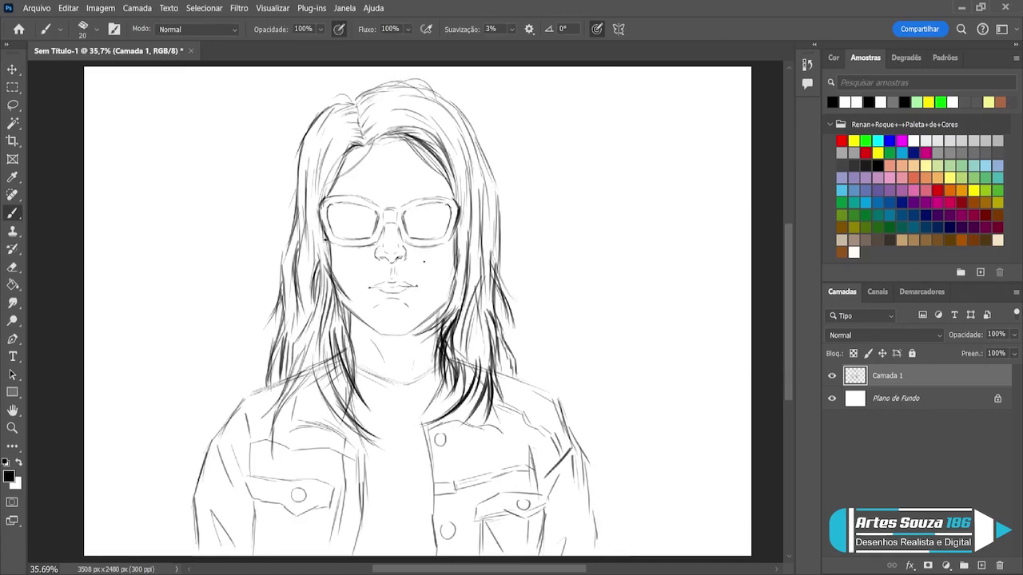
left_click(335, 249)
left_click_drag(332, 251, 327, 263)
mouse_move(460, 235)
left_mouse_down()
mouse_move(439, 270)
mouse_move(449, 256)
left_mouse_up()
left_click(438, 189)
left_click_drag(444, 175, 446, 216)
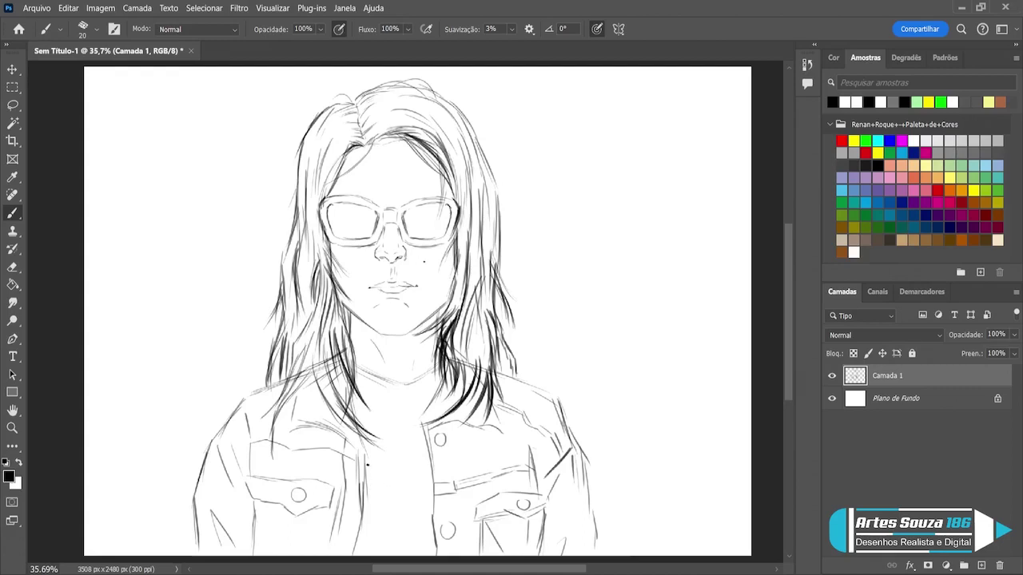
- Draw a V shape on the chest between the open jacket edges and pointed folds along both edges below it
mouse_move(382, 478)
left_mouse_down()
mouse_move(368, 465)
mouse_move(405, 499)
left_mouse_up()
left_click_drag(401, 493, 428, 462)
mouse_move(362, 505)
left_mouse_down()
mouse_move(386, 527)
mouse_move(356, 555)
left_mouse_up()
mouse_move(433, 502)
left_mouse_down()
mouse_move(414, 529)
mouse_move(431, 552)
left_mouse_up()
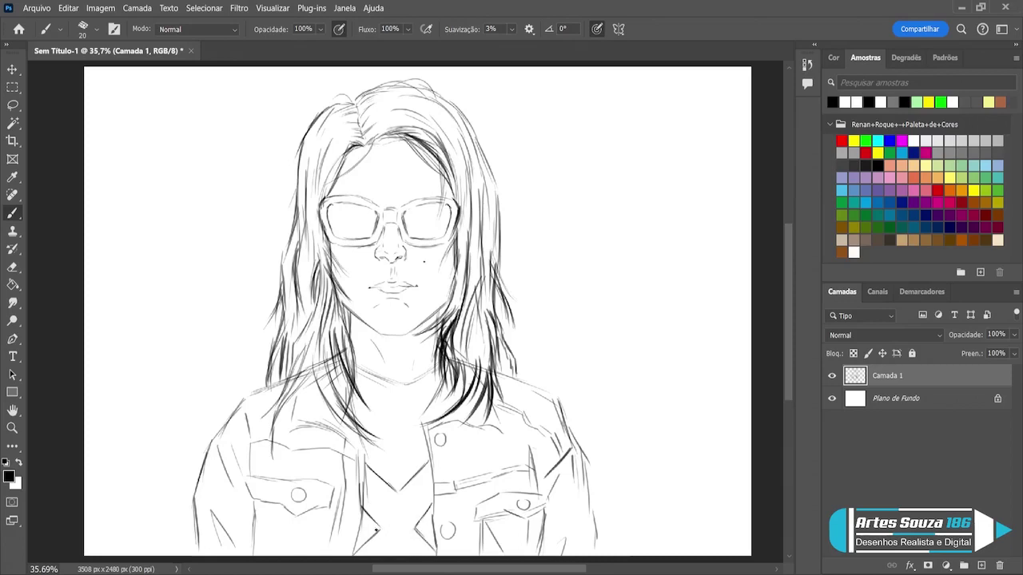
left_click_drag(379, 529, 356, 552)
left_click_drag(439, 533, 430, 543)
left_click_drag(361, 528, 352, 553)
- Darken the outer shoulder and sleeve contours on both sides and add fold lines along the inner sleeves
left_click_drag(592, 525, 594, 549)
mouse_move(562, 408)
left_mouse_down()
mouse_move(588, 458)
mouse_move(588, 521)
left_mouse_up()
mouse_move(285, 383)
left_mouse_down()
mouse_move(235, 406)
mouse_move(243, 398)
mouse_move(201, 452)
mouse_move(211, 441)
mouse_move(188, 554)
left_mouse_up()
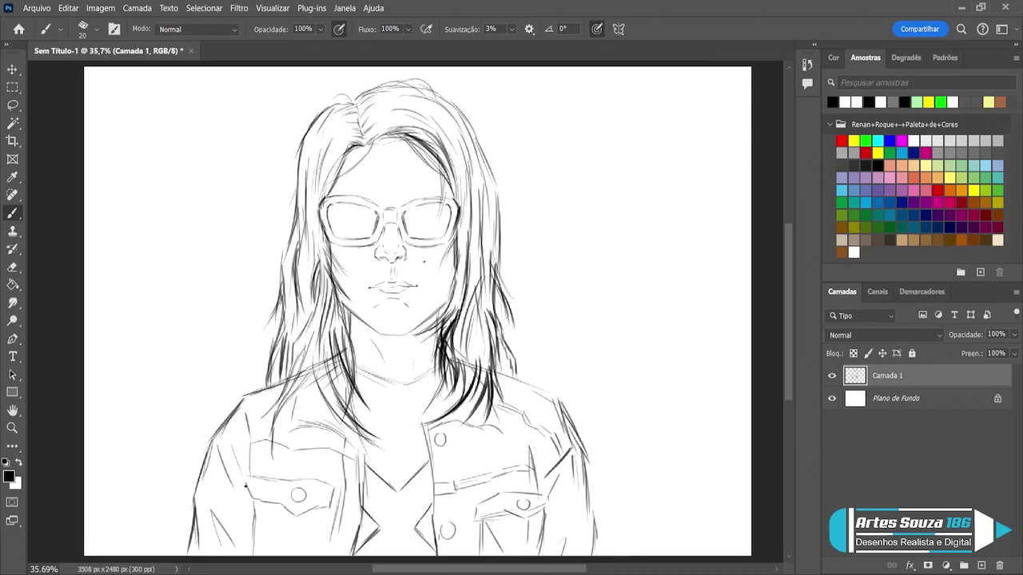
mouse_move(246, 484)
left_mouse_down()
mouse_move(251, 513)
mouse_move(238, 536)
mouse_move(247, 552)
left_mouse_up()
left_click_drag(553, 507, 539, 549)
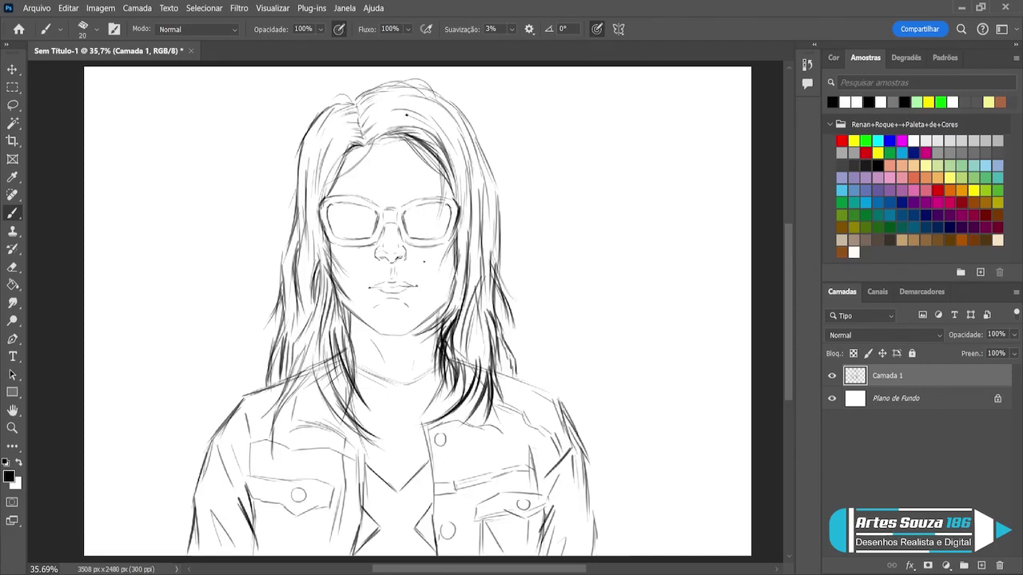
- Transform the whole sketch, stretching it slightly to the right and pulling its left edge slightly inwards
left_click(12, 70)
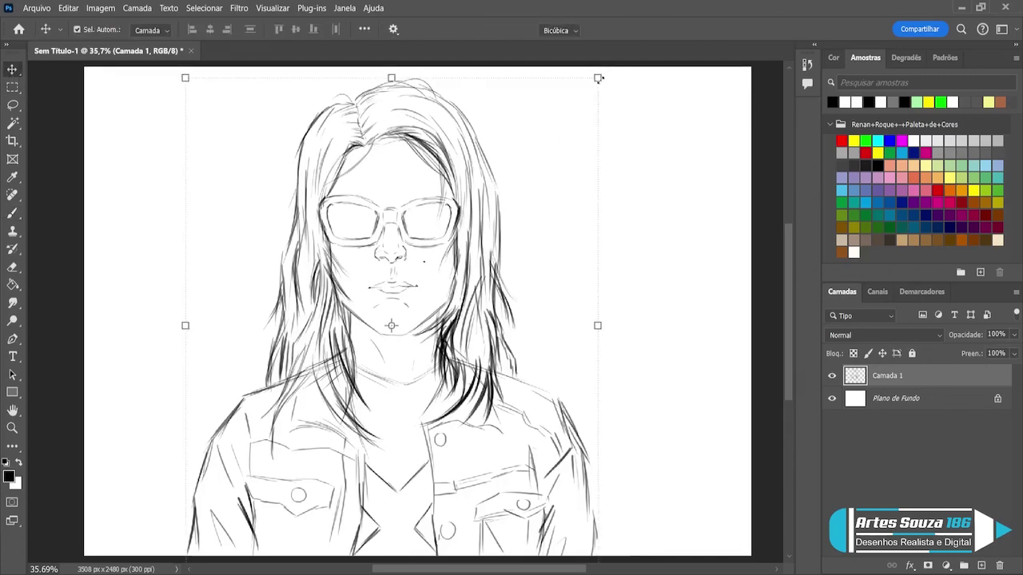
left_click_drag(600, 78, 609, 79)
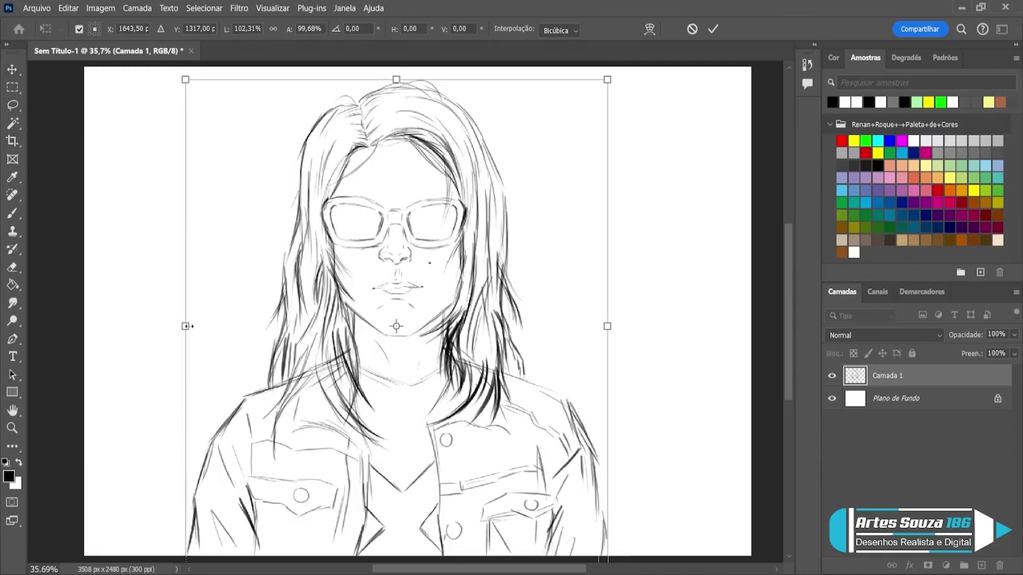
left_click_drag(187, 326, 192, 326)
left_click(12, 71)
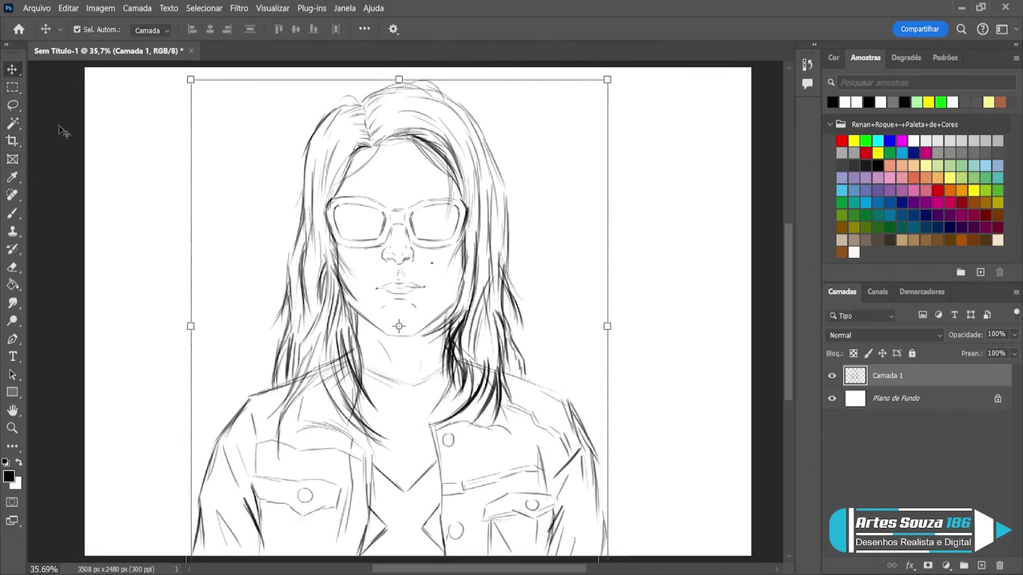
left_click(63, 131)
- On Camada 1, darken the neckline curve at the base of the neck and add short strands along both sides of the jaw
left_click(12, 215)
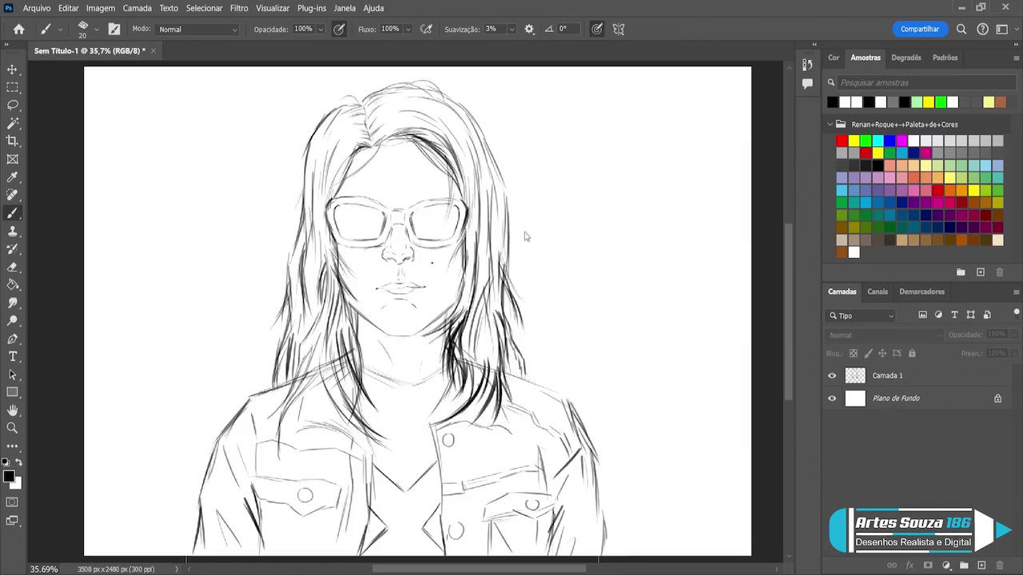
left_click(877, 380)
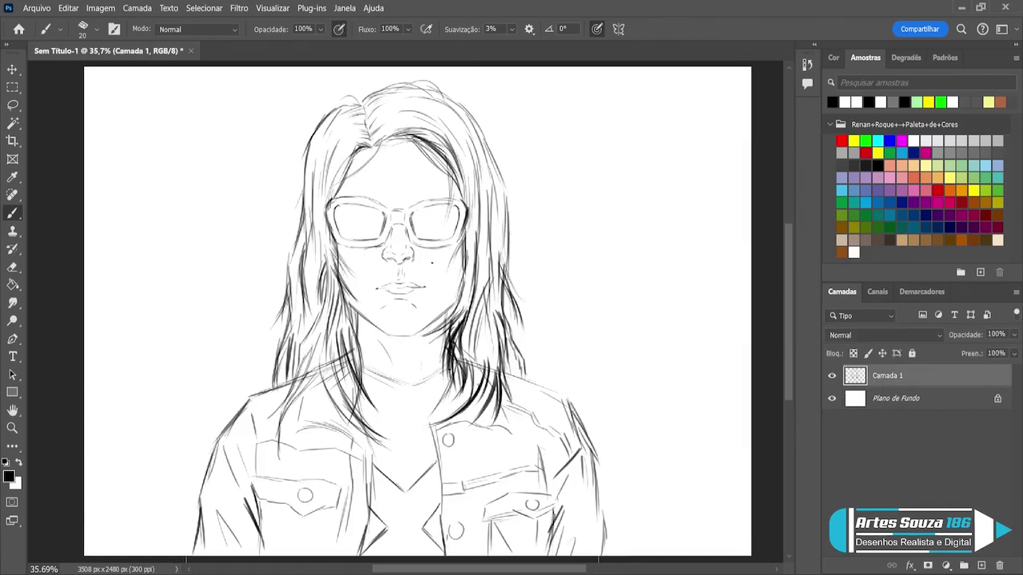
mouse_move(451, 366)
left_mouse_down()
mouse_move(406, 382)
mouse_move(385, 376)
mouse_move(401, 370)
left_mouse_up()
left_click_drag(353, 310, 356, 342)
mouse_move(460, 301)
left_mouse_down()
mouse_move(448, 318)
mouse_move(456, 294)
mouse_move(454, 309)
left_mouse_up()
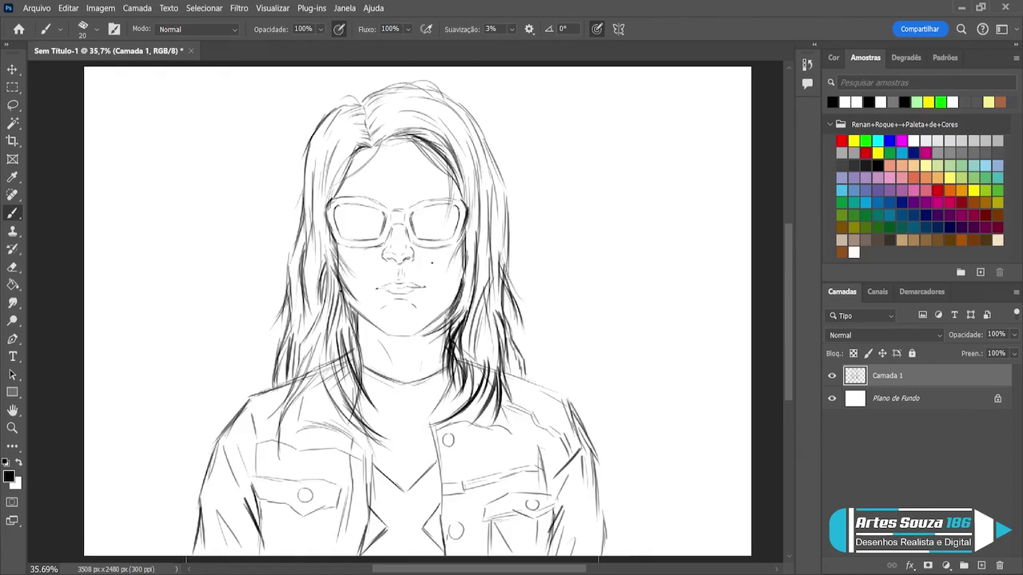
left_click_drag(349, 289, 341, 312)
left_click_drag(354, 296, 346, 323)
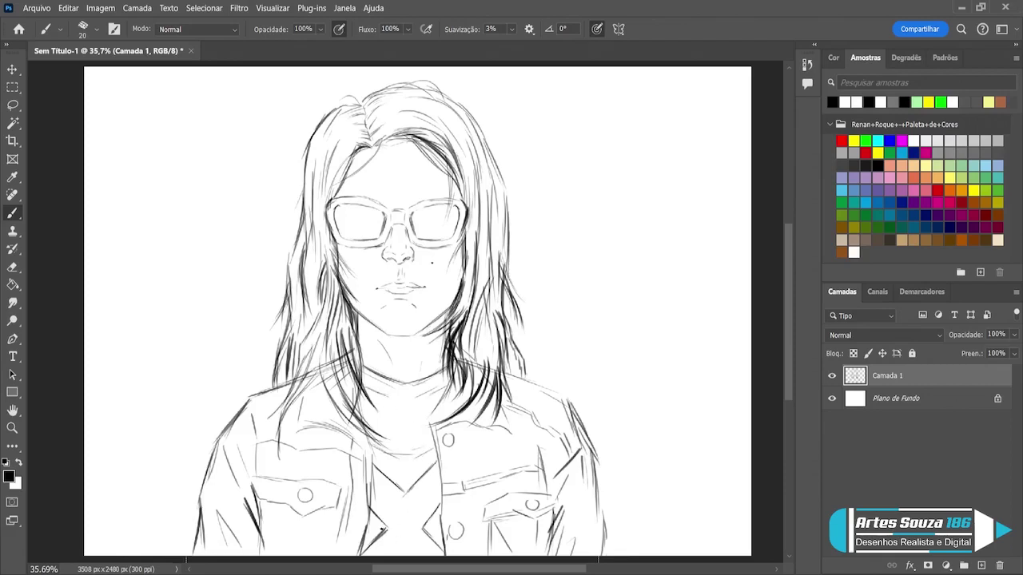
- Reinforce the folds and front edges of the jacket opening and the top line of its right side below the hair
left_click_drag(382, 529, 367, 545)
left_click_drag(441, 502, 446, 552)
left_click_drag(465, 420, 501, 418)
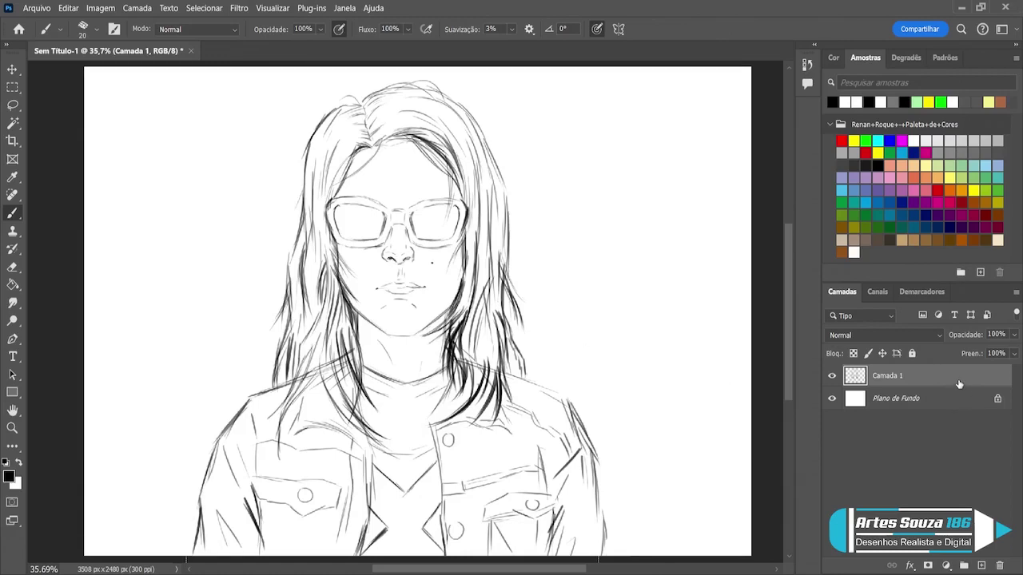
- Lower the opacity of Camada 1 to 49% and select the background layer Plano de Fundo
mouse_move(1010, 337)
left_mouse_down()
mouse_move(976, 355)
mouse_move(988, 352)
left_mouse_up()
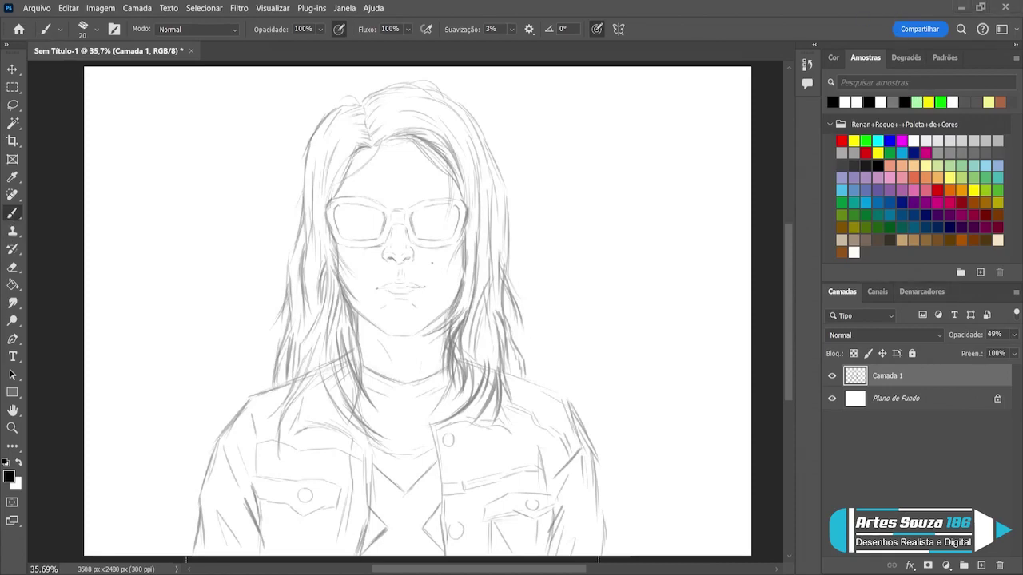
left_click(918, 404)
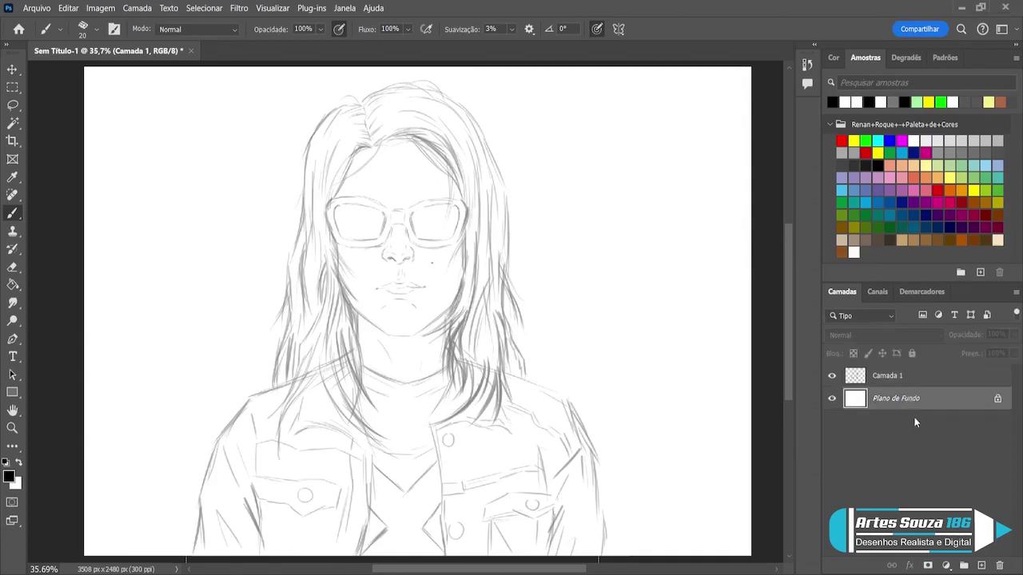
- Create a new layer directly above Plano de Fundo and lasso-select the left side of the hair and face
left_click(981, 565)
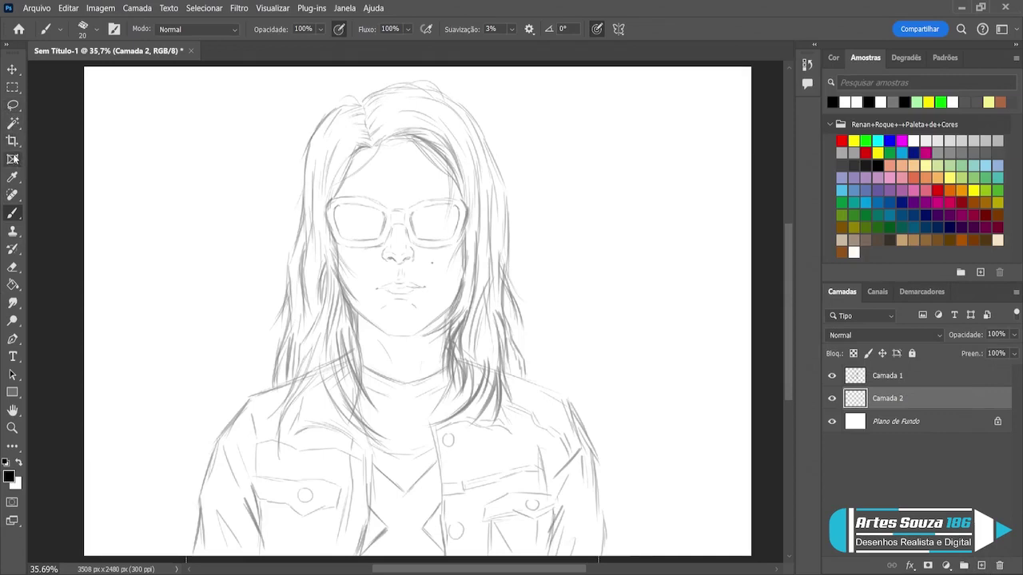
left_click(12, 108)
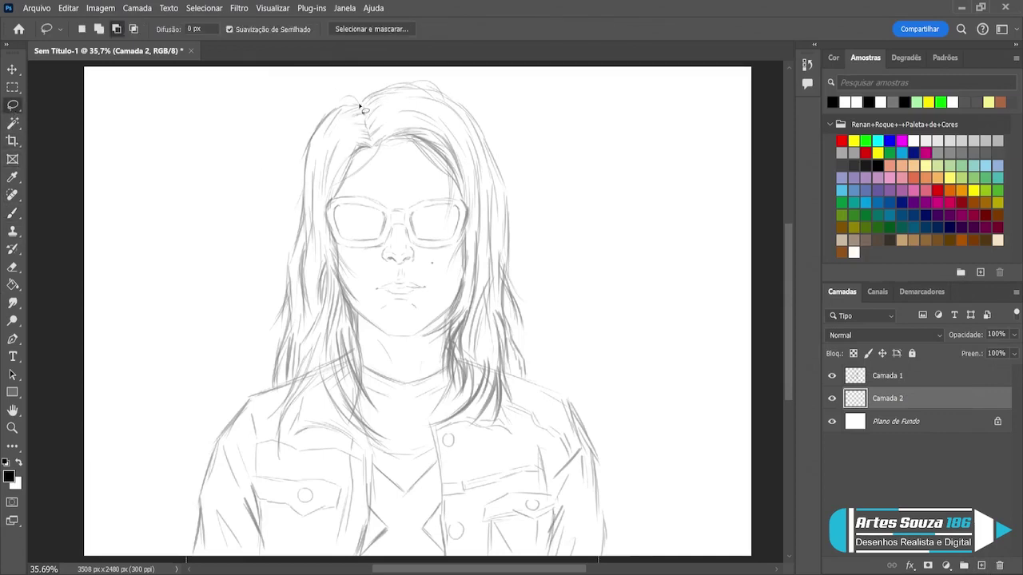
mouse_move(359, 105)
left_mouse_down()
mouse_move(335, 105)
mouse_move(317, 126)
mouse_move(302, 213)
mouse_move(351, 233)
mouse_move(395, 157)
left_mouse_up()
key("shift")
mouse_move(303, 214)
left_mouse_down()
mouse_move(277, 323)
mouse_move(293, 301)
mouse_move(277, 388)
mouse_move(291, 350)
mouse_move(294, 390)
mouse_move(365, 377)
mouse_move(406, 300)
left_mouse_up()
key("shift")
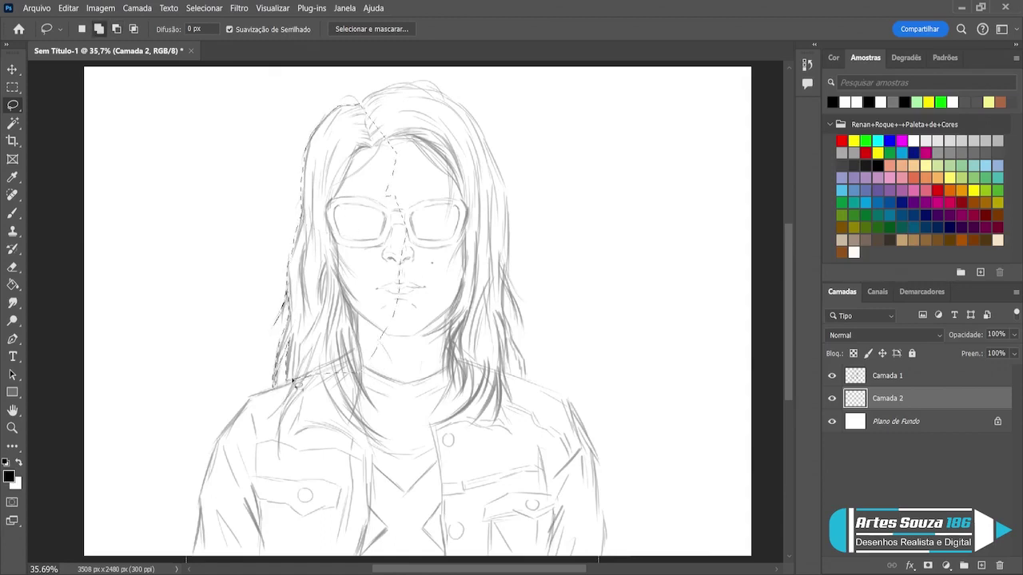
- Extend the lasso selection over the left hair ends, neck, left shoulder and left sleeve of the jacket
mouse_move(304, 371)
left_mouse_down()
mouse_move(248, 407)
mouse_move(363, 423)
left_mouse_up()
key("alt")
key("shift")
mouse_move(251, 407)
left_mouse_down()
mouse_move(230, 425)
mouse_move(201, 499)
mouse_move(240, 534)
mouse_move(310, 489)
left_mouse_up()
key("alt")
mouse_move(262, 524)
left_mouse_down()
mouse_move(208, 529)
mouse_move(201, 500)
mouse_move(187, 569)
mouse_move(318, 572)
mouse_move(392, 554)
mouse_move(392, 373)
left_mouse_up()
- Add the lower jacket and right sleeve to the selection and trim it along the sleeve's outer edge
key("shift")
mouse_move(382, 528)
left_mouse_down()
mouse_move(452, 557)
mouse_move(599, 554)
mouse_move(604, 531)
mouse_move(487, 427)
left_mouse_up()
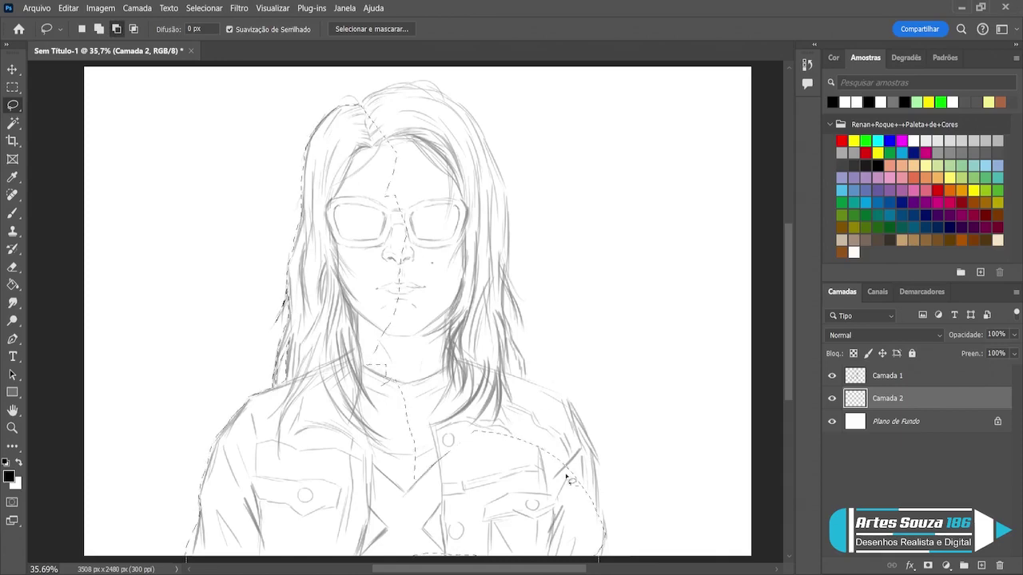
key("shift")
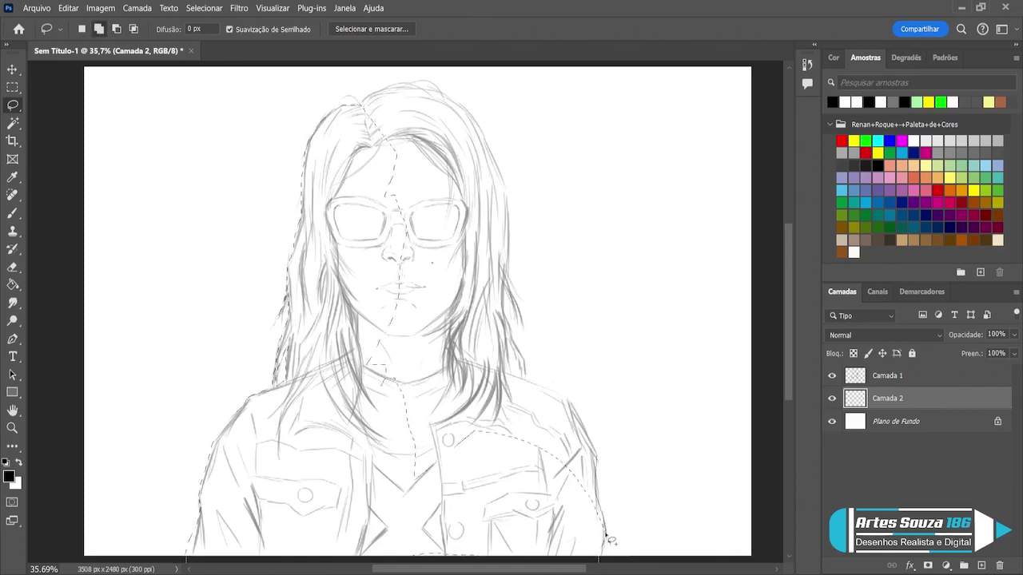
mouse_move(593, 565)
left_mouse_down()
mouse_move(527, 509)
mouse_move(581, 543)
mouse_move(608, 537)
left_mouse_up()
key("alt")
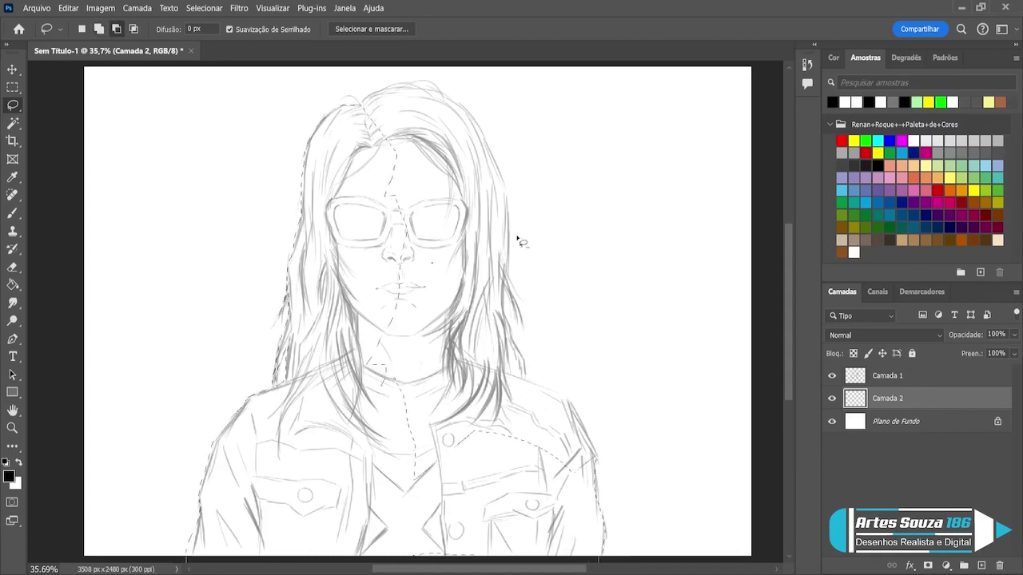
- Add the crown and the upper right side of the hair and face to the selection
key("shift")
mouse_move(364, 106)
left_mouse_down()
mouse_move(410, 84)
mouse_move(453, 103)
mouse_move(461, 154)
mouse_move(403, 225)
left_mouse_up()
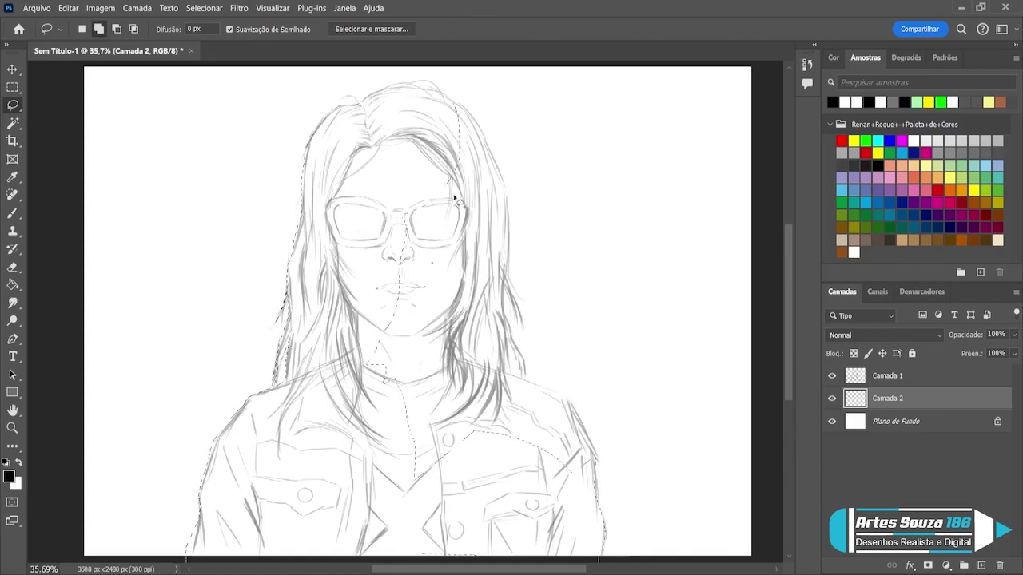
key("alt")
key("shift")
left_click_drag(472, 120, 489, 141)
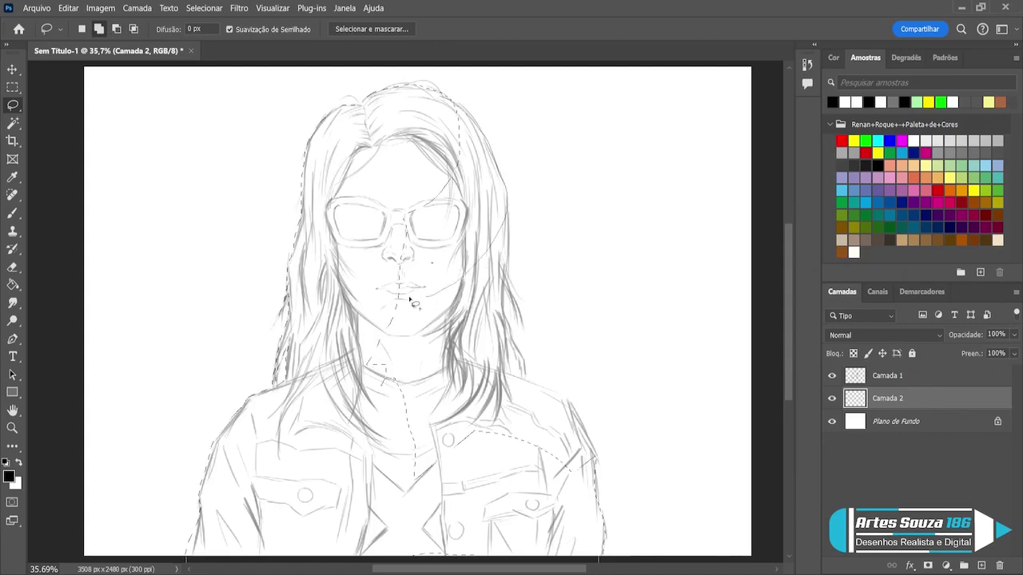
key("ctrl+d")
key("alt")
key("ctrl+shift+d")
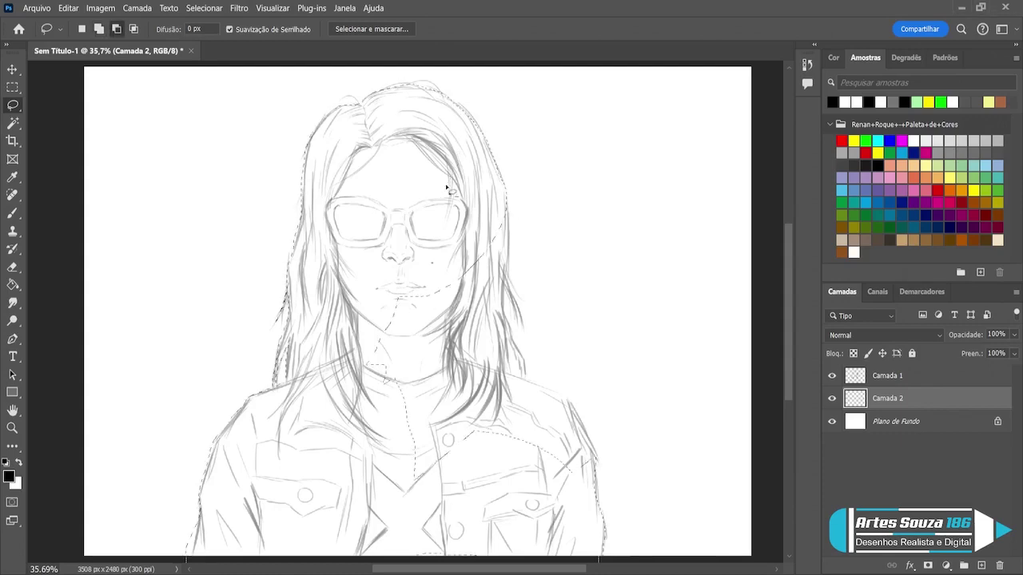
- Extend the selection down the right hair strands and along the right shoulder and upper sleeve, completing the silhouette
mouse_move(504, 201)
left_mouse_down()
mouse_move(502, 308)
mouse_move(525, 372)
left_mouse_up()
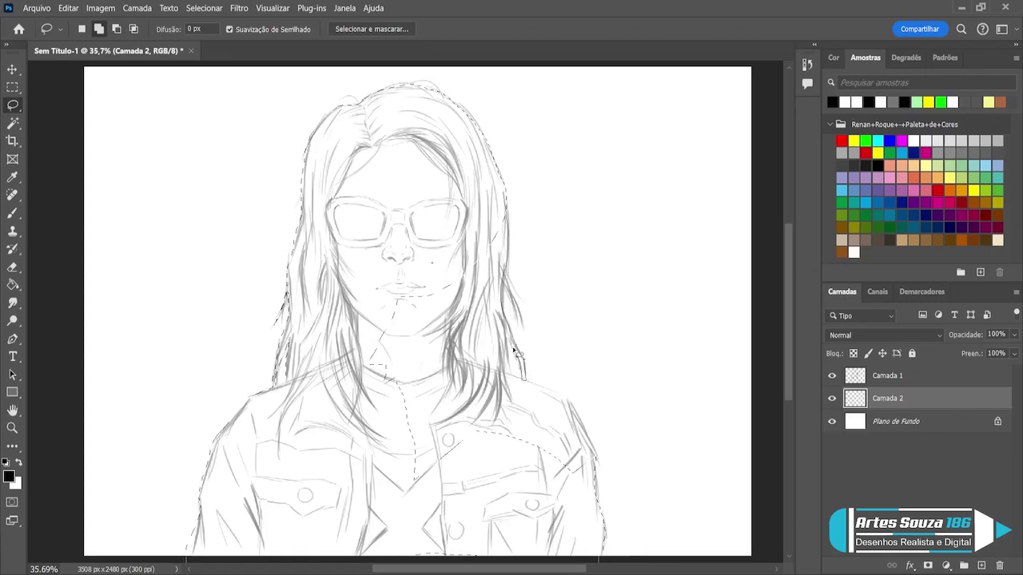
mouse_move(510, 379)
left_mouse_down()
mouse_move(478, 456)
mouse_move(412, 499)
mouse_move(375, 442)
mouse_move(364, 370)
mouse_move(366, 285)
mouse_move(400, 202)
mouse_move(444, 230)
mouse_move(521, 372)
mouse_move(525, 358)
mouse_move(509, 377)
mouse_move(484, 365)
left_mouse_up()
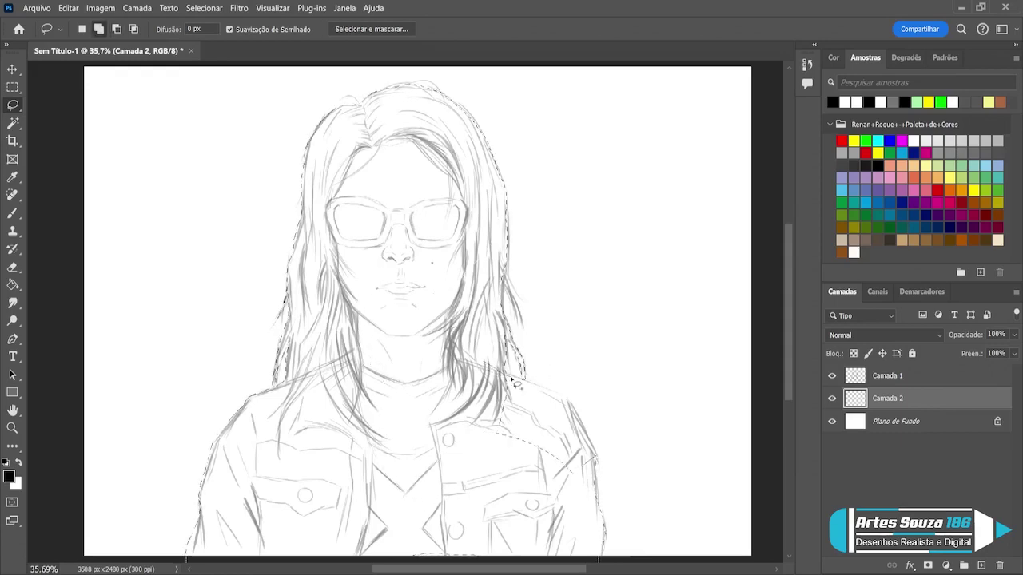
mouse_move(542, 393)
left_mouse_down()
mouse_move(512, 431)
mouse_move(492, 368)
mouse_move(514, 382)
left_mouse_up()
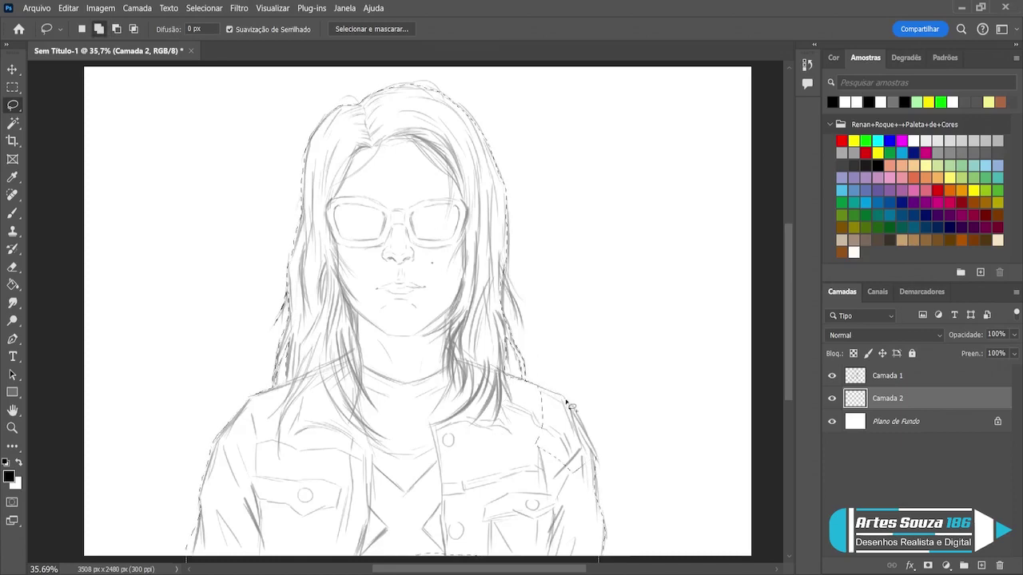
left_click_drag(589, 432, 594, 458)
left_click_drag(572, 501, 587, 465)
left_click(598, 460)
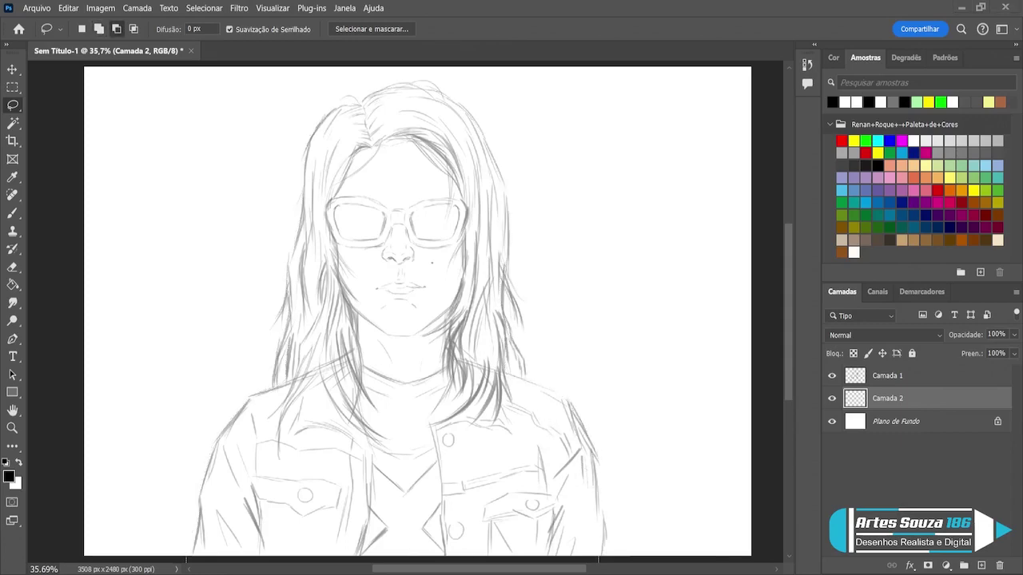
key("ctrl+z")
- Fill the selected silhouette on Camada 2 with a medium grey using the Paint Bucket
left_click(12, 286)
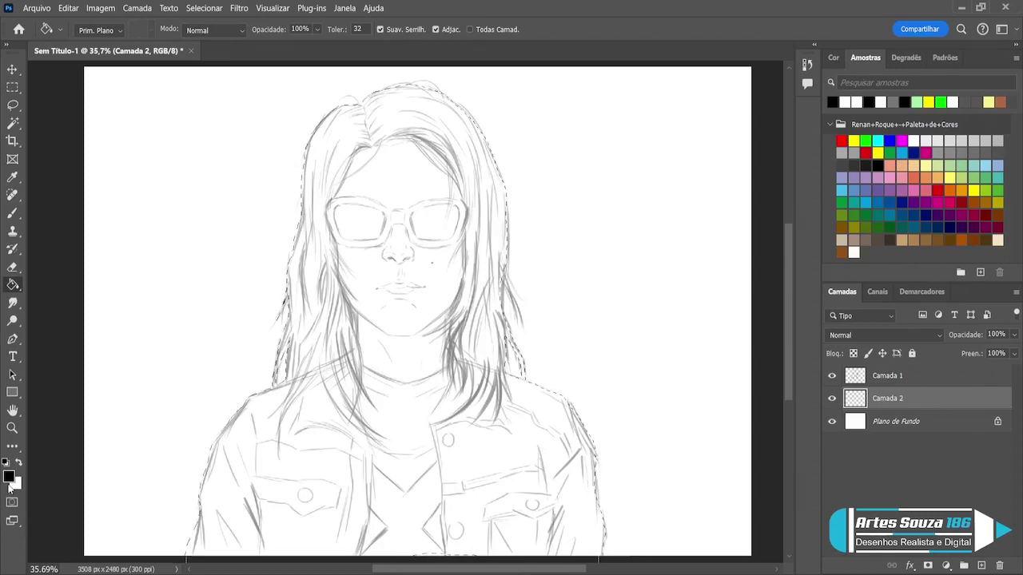
key("i")
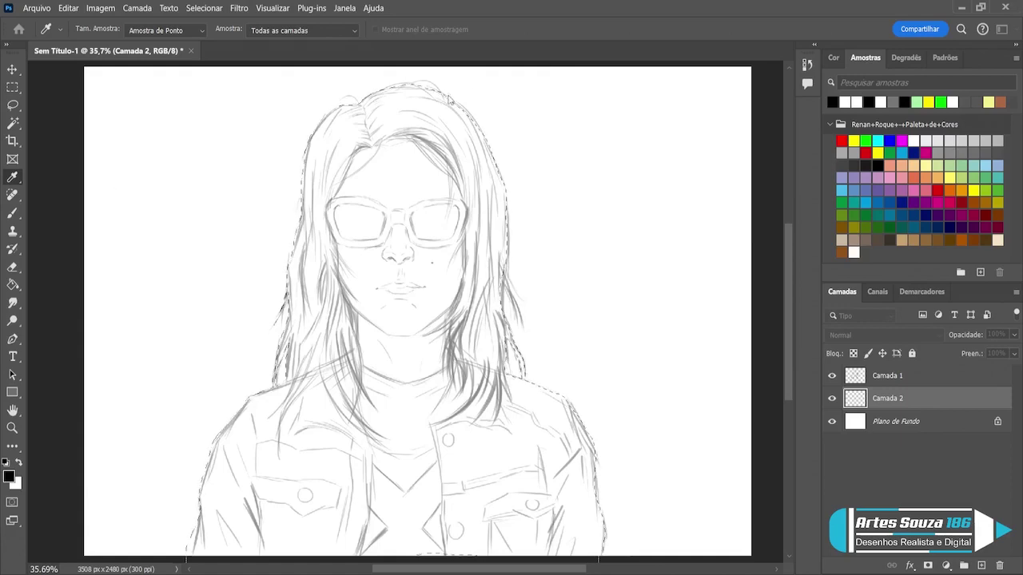
key("g")
left_click(420, 249)
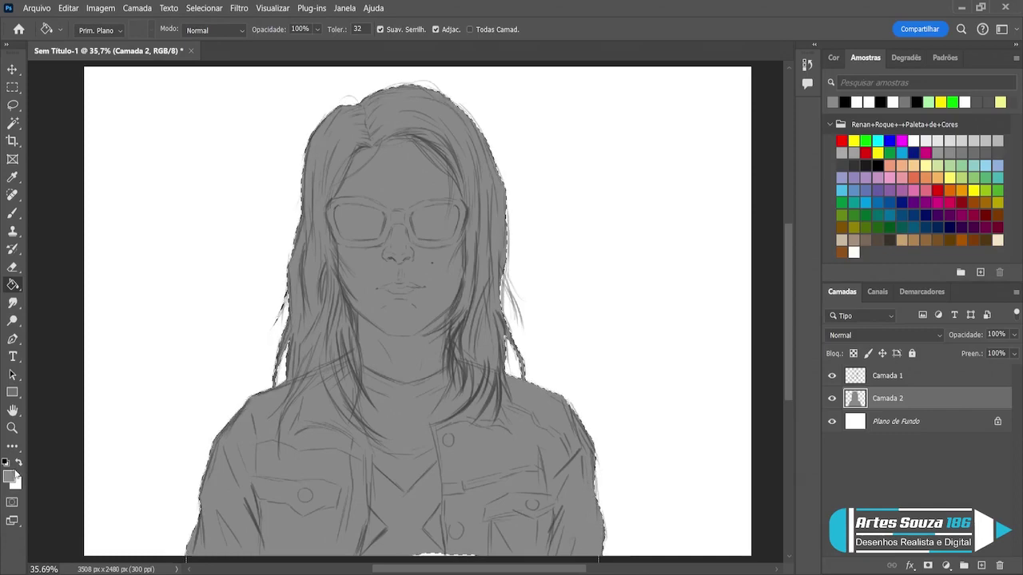
- Fill the silhouette on Camada 2 with a lighter grey and clear the selection
key("i")
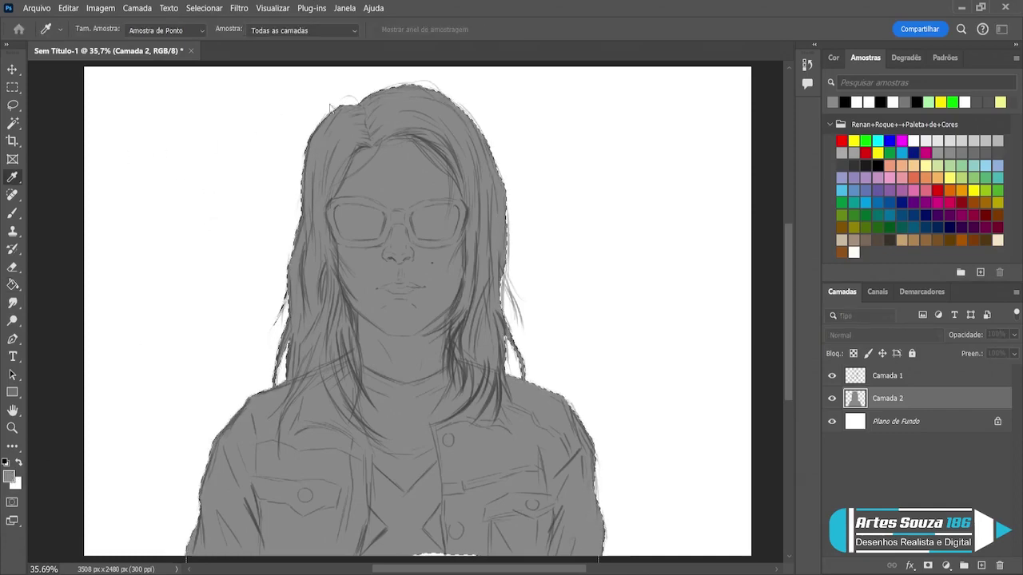
left_click(464, 89)
key("g")
left_click(404, 258)
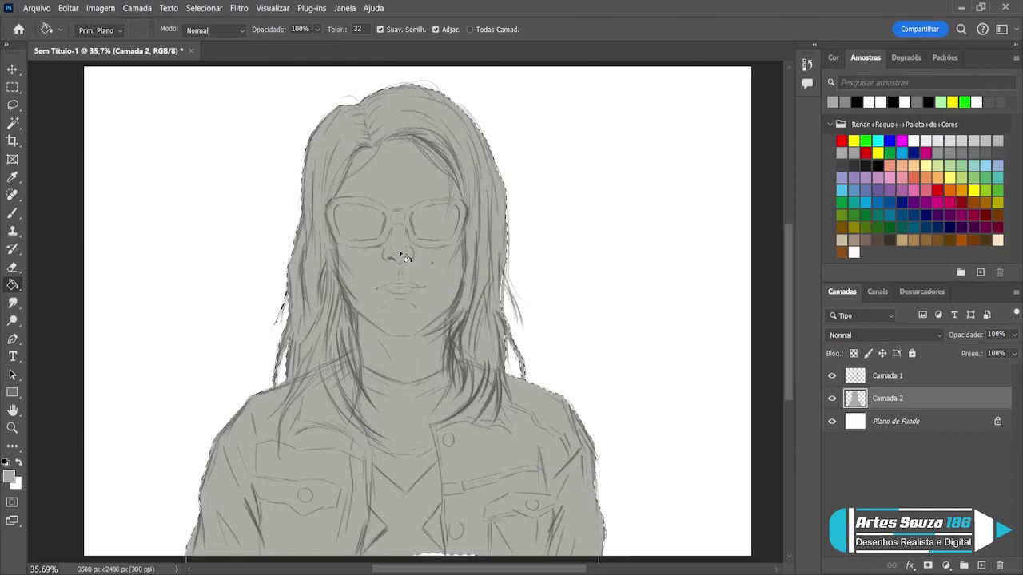
key("ctrl+d")
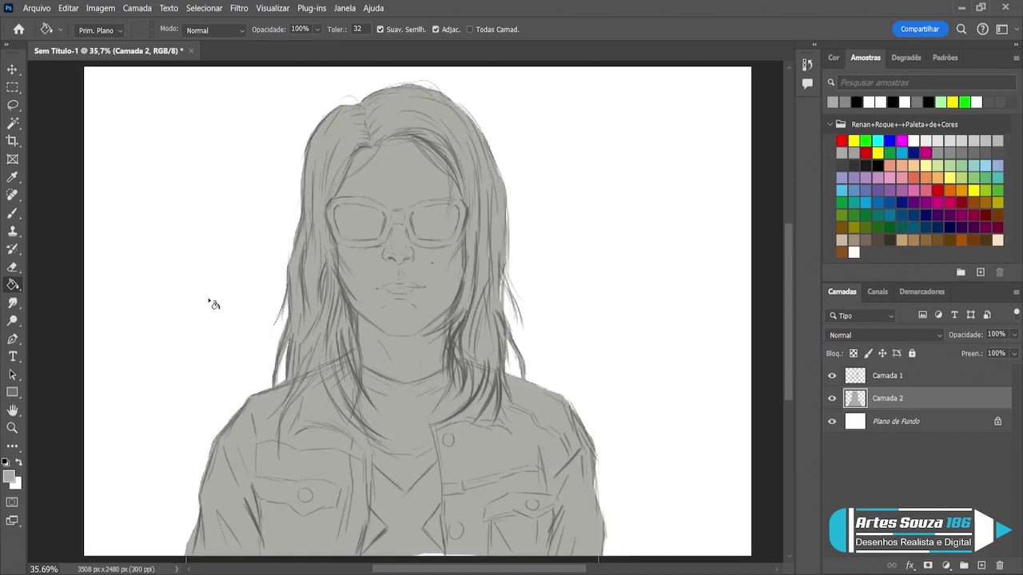
- Switch to the Brush and toggle the visibility of Camada 2 and Camada 1 to check the filled silhouette
left_click(12, 214)
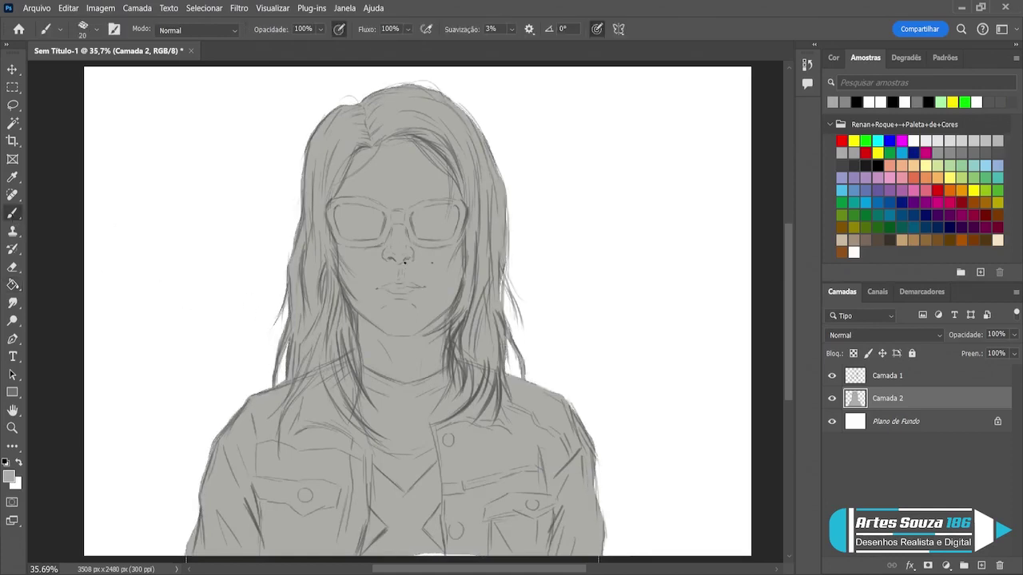
left_click(409, 288)
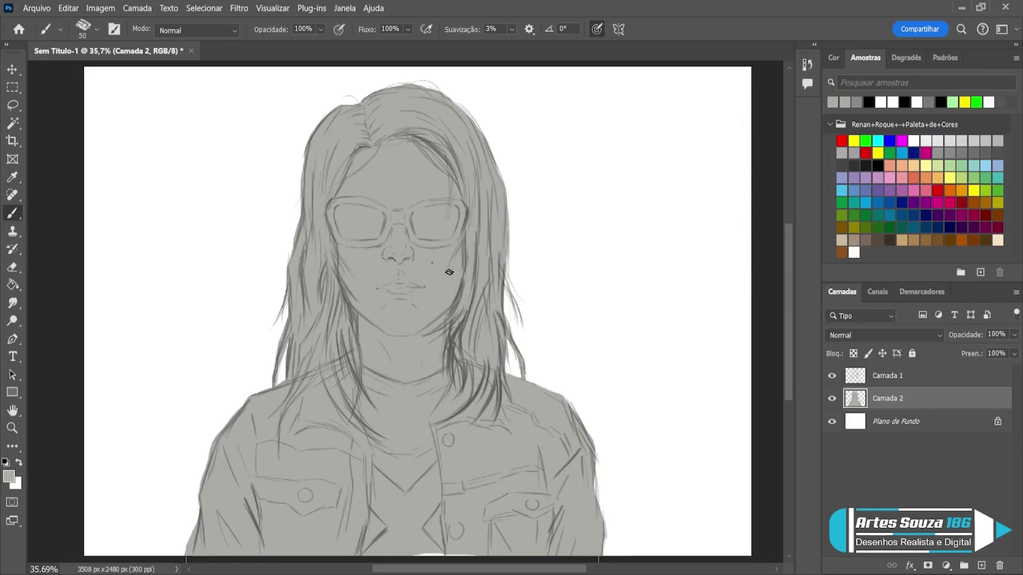
left_click(832, 400)
left_click(832, 400)
left_click(832, 382)
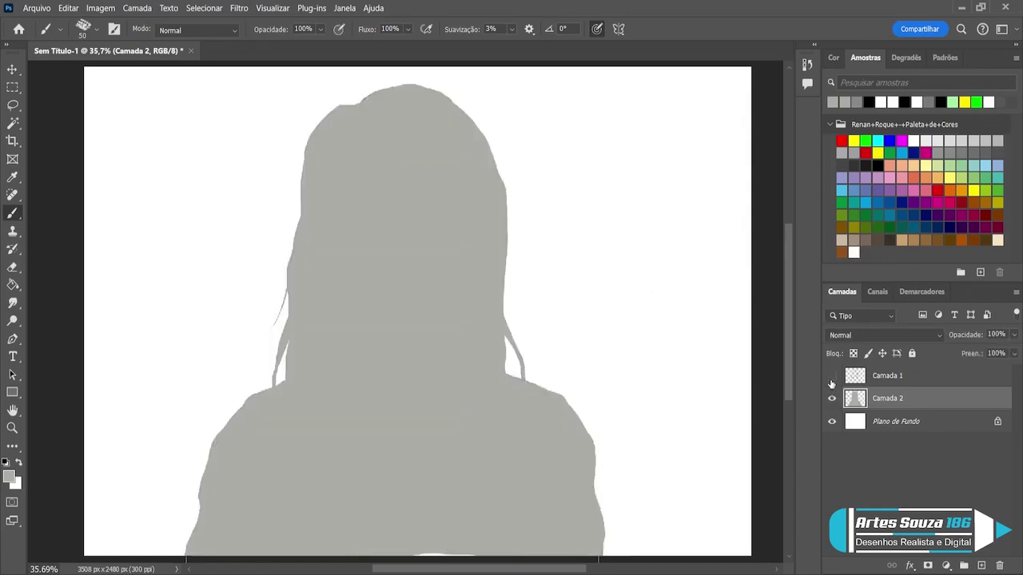
left_click(832, 377)
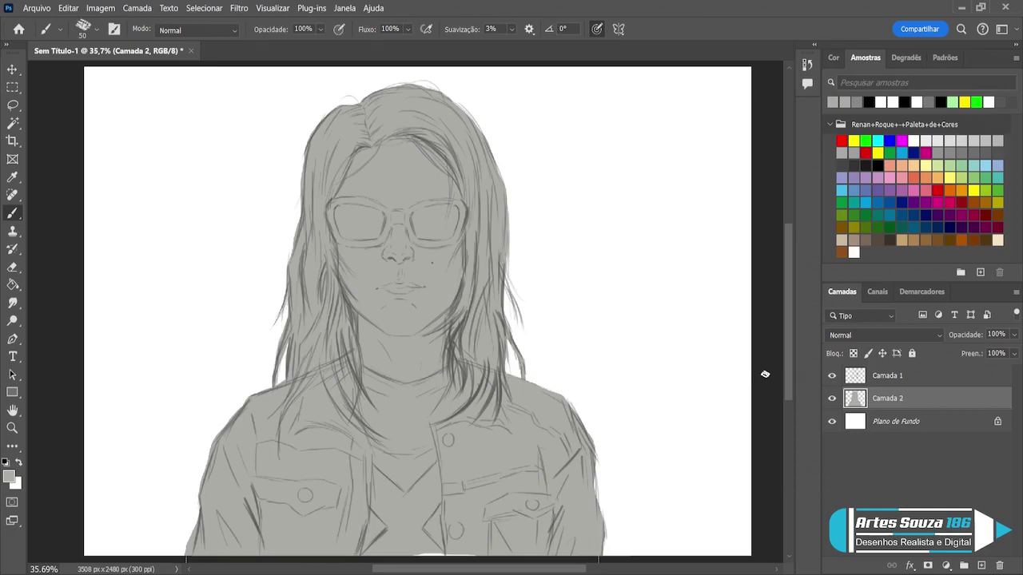
- Choose the magenta swatch as painting colour and create a new layer, Camada 3, above Camada 2
left_click(903, 140)
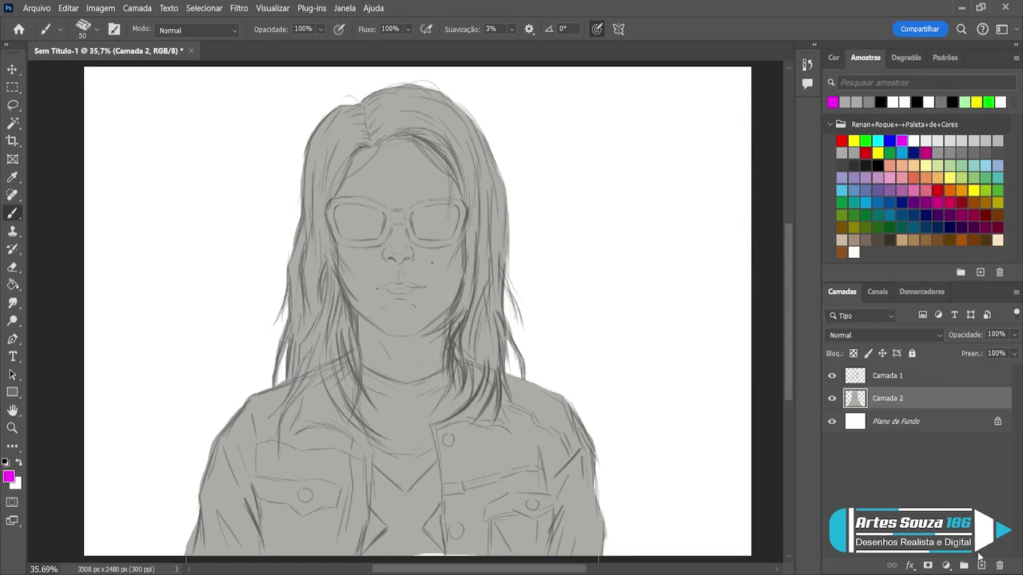
left_click(943, 471)
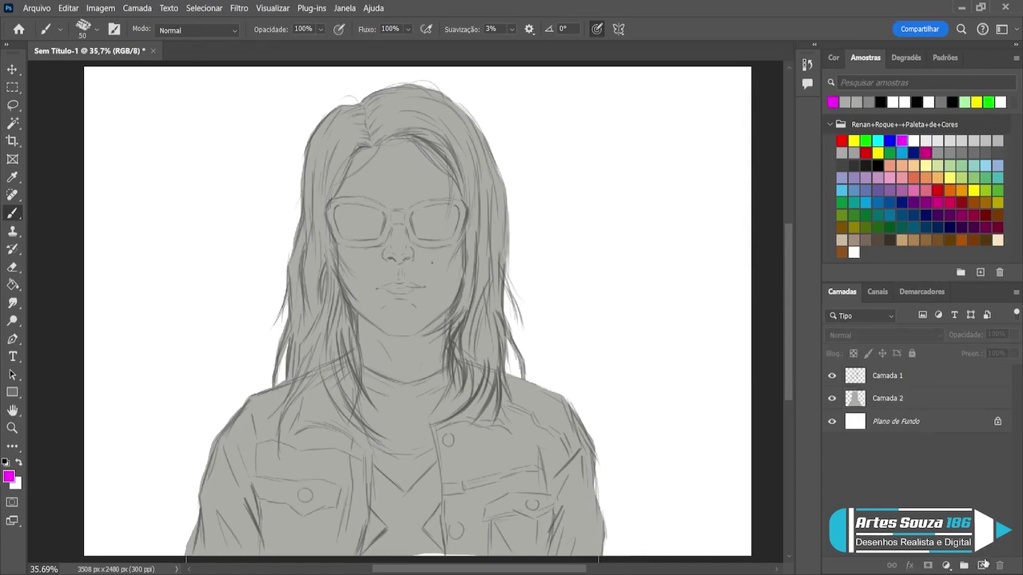
left_click(895, 398)
left_click(979, 564)
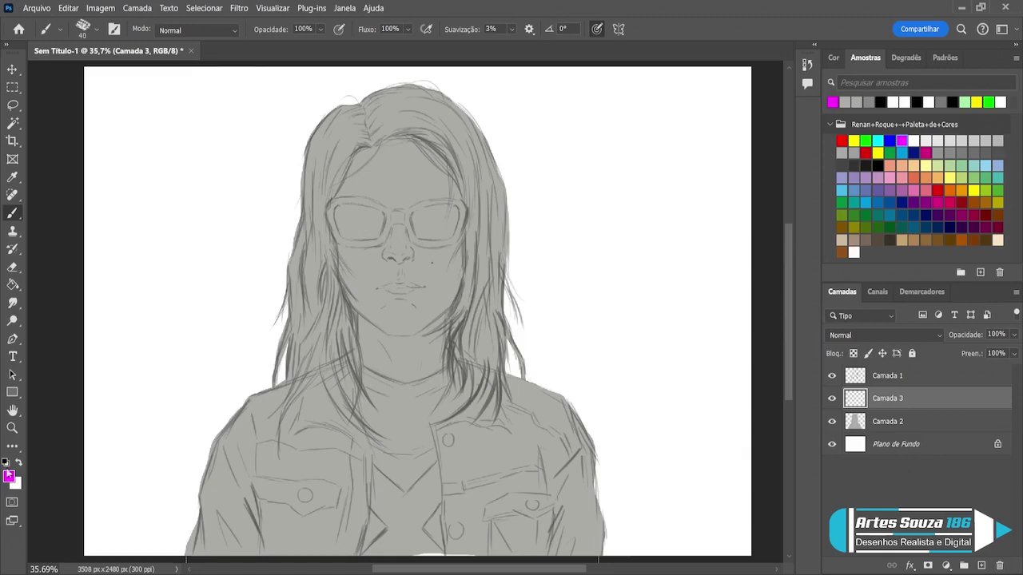
- Paint the outer side of the left sunglasses frame magenta on Camada 3 with a round brush of size 25
left_click(12, 428)
left_click(354, 242)
left_click(354, 242)
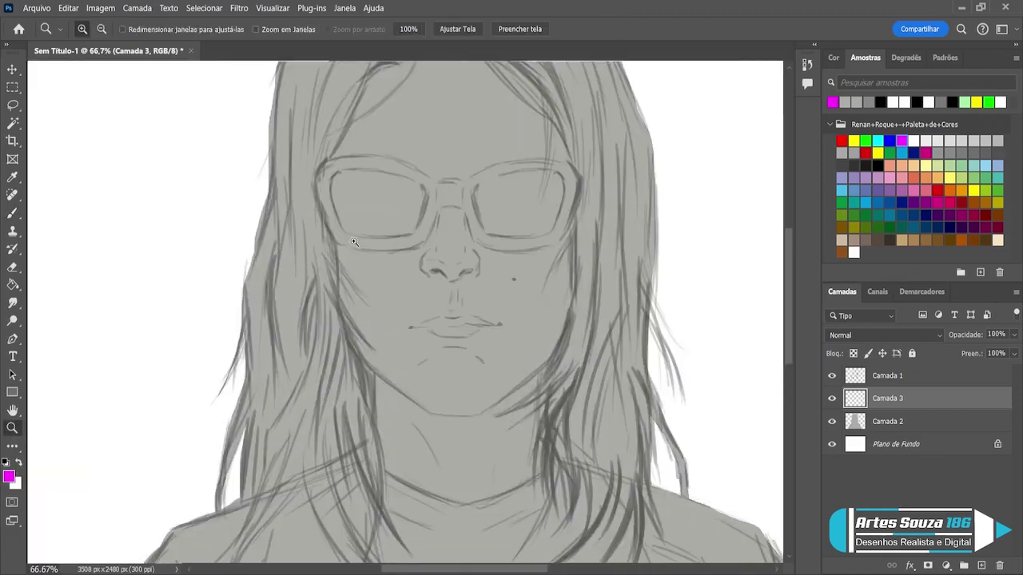
left_click(354, 243)
left_click(12, 213)
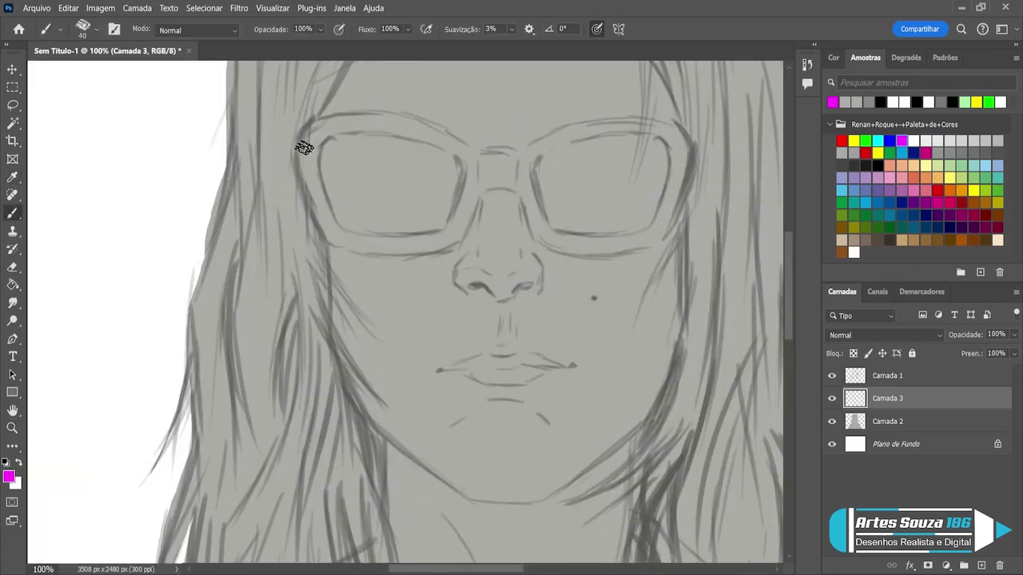
key("bracketleft")
key("bracketleft")
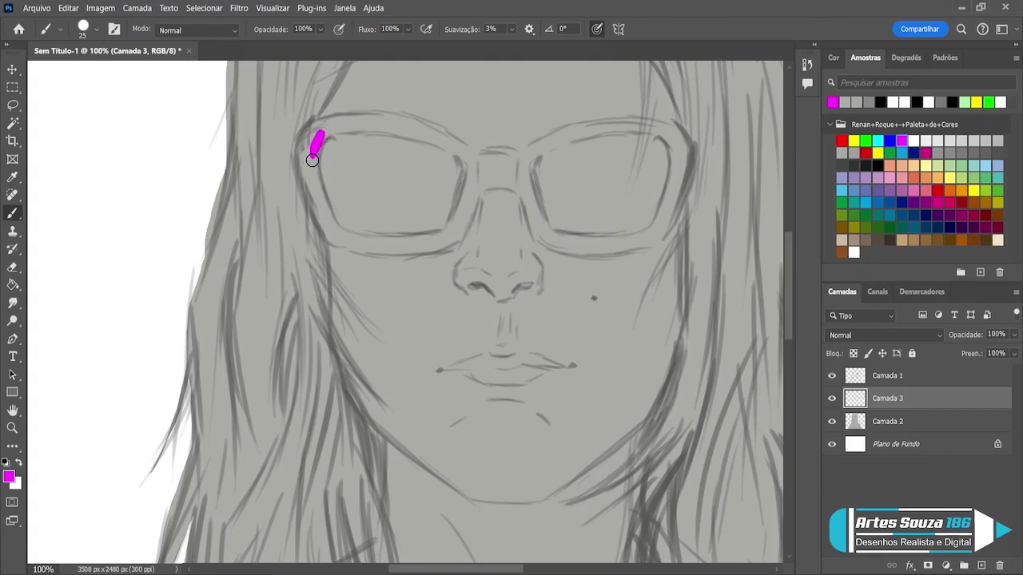
mouse_move(318, 133)
left_mouse_down()
mouse_move(303, 153)
mouse_move(309, 127)
mouse_move(316, 175)
mouse_move(308, 146)
mouse_move(304, 169)
mouse_move(306, 138)
mouse_move(300, 162)
mouse_move(305, 141)
mouse_move(314, 203)
mouse_move(323, 225)
mouse_move(312, 178)
mouse_move(331, 236)
mouse_move(311, 170)
mouse_move(334, 230)
left_mouse_up()
key("bracketleft")
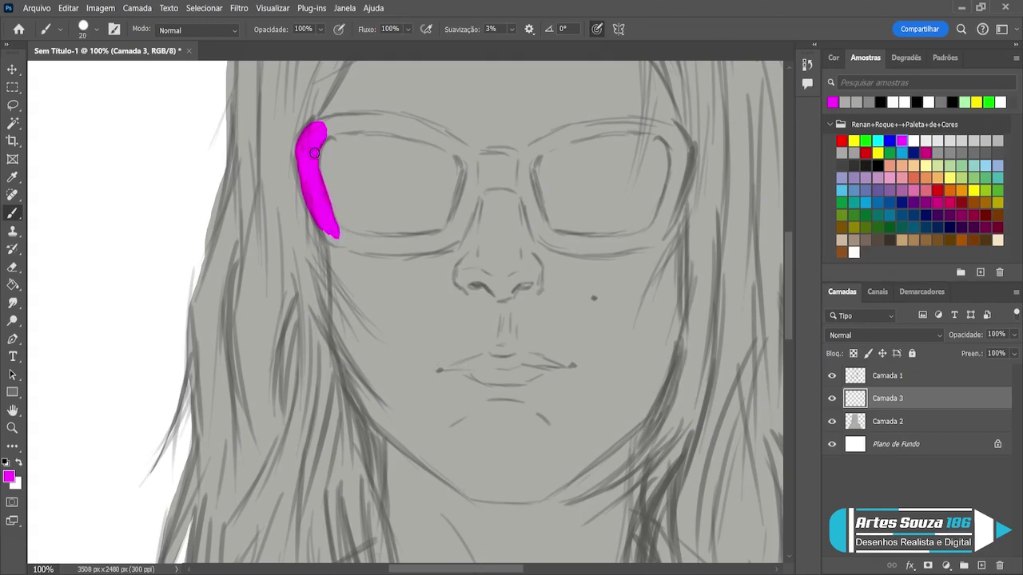
- Paint the inner side and lower rim of the left sunglasses frame magenta, starting into the lens
key("bracketright")
key("bracketright")
key("bracketright")
key("bracketright")
key("bracketright")
mouse_move(338, 137)
left_mouse_down()
mouse_move(332, 171)
mouse_move(344, 204)
left_mouse_up()
mouse_move(439, 195)
left_mouse_down()
mouse_move(443, 223)
mouse_move(473, 182)
mouse_move(458, 232)
mouse_move(463, 204)
mouse_move(449, 232)
mouse_move(458, 225)
mouse_move(403, 242)
left_mouse_up()
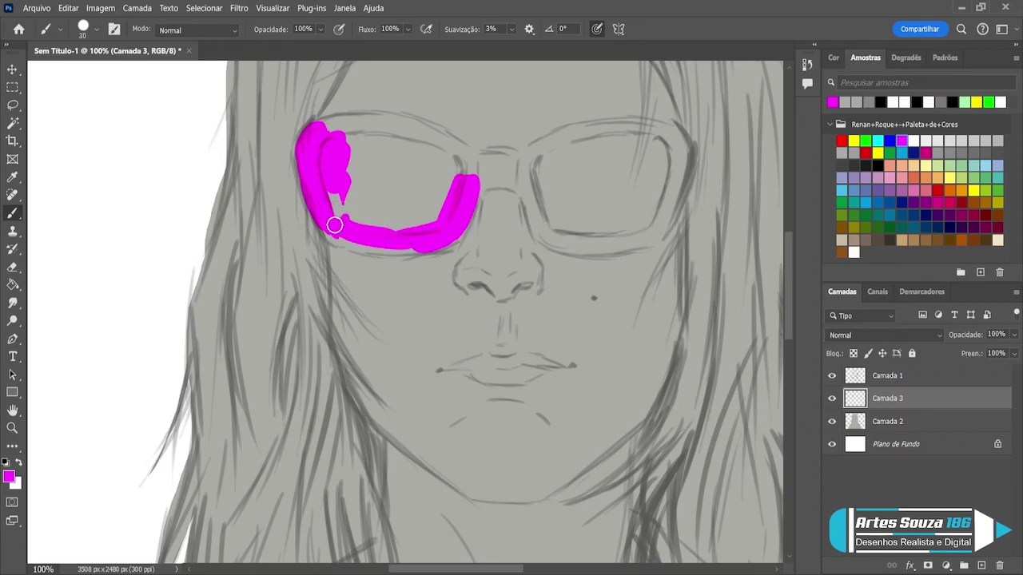
key("bracketleft")
key("bracketleft")
key("bracketleft")
mouse_move(320, 218)
left_mouse_down()
mouse_move(359, 247)
mouse_move(330, 230)
mouse_move(384, 235)
mouse_move(332, 233)
mouse_move(381, 239)
mouse_move(330, 236)
mouse_move(349, 246)
mouse_move(431, 246)
left_mouse_up()
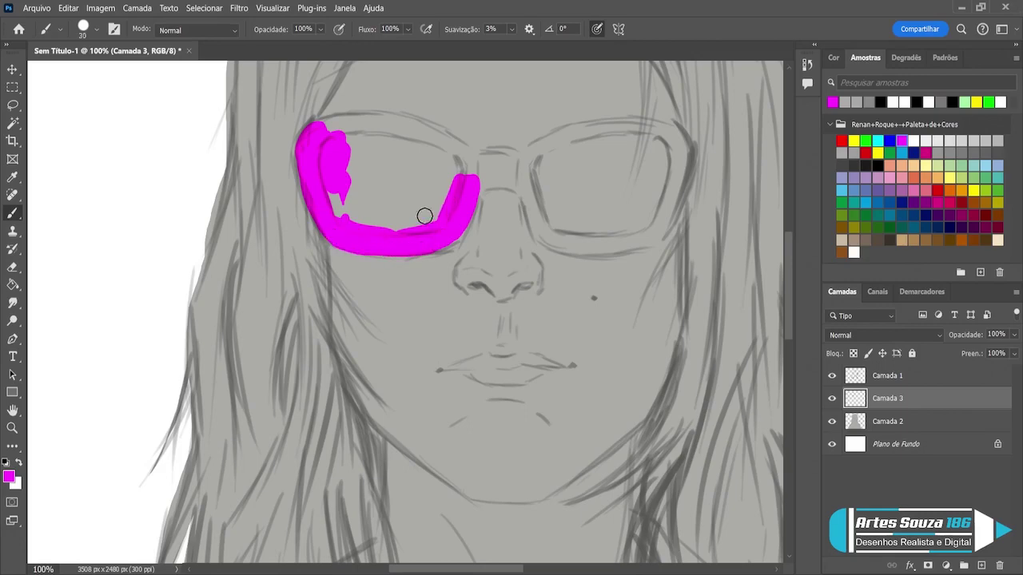
- Fill the rest of the left lens, its upper rim and the sunglasses bridge with magenta, varying the brush size
key("bracketright")
key("bracketright")
mouse_move(354, 200)
left_mouse_down()
mouse_move(411, 227)
mouse_move(335, 195)
mouse_move(380, 216)
mouse_move(348, 198)
mouse_move(334, 207)
mouse_move(357, 180)
mouse_move(377, 217)
mouse_move(432, 187)
mouse_move(409, 231)
mouse_move(455, 200)
mouse_move(454, 180)
mouse_move(413, 168)
mouse_move(406, 181)
mouse_move(342, 155)
mouse_move(380, 157)
mouse_move(365, 150)
mouse_move(420, 177)
mouse_move(332, 147)
mouse_move(423, 167)
mouse_move(355, 144)
mouse_move(448, 174)
mouse_move(357, 132)
mouse_move(398, 138)
mouse_move(327, 137)
mouse_move(345, 129)
mouse_move(316, 127)
mouse_move(303, 145)
mouse_move(318, 125)
mouse_move(307, 161)
mouse_move(318, 123)
mouse_move(351, 124)
mouse_move(316, 126)
mouse_move(345, 121)
mouse_move(319, 119)
mouse_move(412, 124)
mouse_move(355, 113)
mouse_move(415, 127)
mouse_move(322, 124)
mouse_move(417, 132)
mouse_move(379, 117)
mouse_move(466, 155)
mouse_move(407, 121)
mouse_move(420, 125)
mouse_move(460, 152)
mouse_move(473, 179)
mouse_move(525, 193)
mouse_move(520, 171)
mouse_move(473, 165)
mouse_move(510, 161)
mouse_move(466, 158)
mouse_move(527, 164)
left_mouse_up()
key("bracketleft")
key("bracketleft")
key("bracketright")
key("bracketleft")
key("bracketright")
key("bracketright")
key("bracketleft")
key("bracketright")
mouse_move(449, 237)
left_mouse_down()
mouse_move(456, 217)
mouse_move(434, 239)
mouse_move(457, 213)
mouse_move(461, 224)
mouse_move(476, 192)
mouse_move(457, 225)
mouse_move(390, 232)
left_mouse_up()
key("bracketleft")
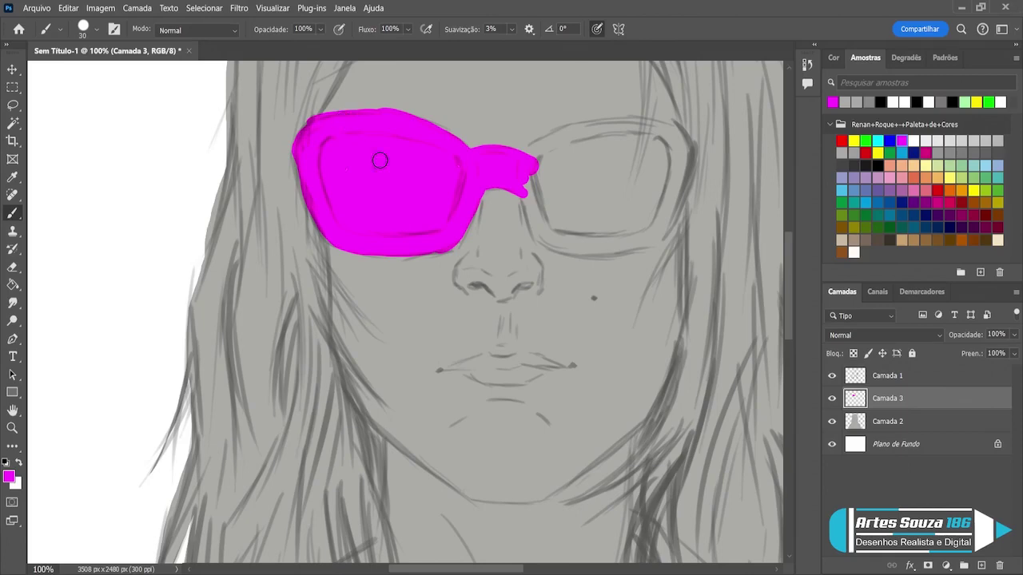
- Paint the right sunglasses frame and lens magenta on Camada 3, joining them to the bridge
left_click_drag(502, 381, 348, 375)
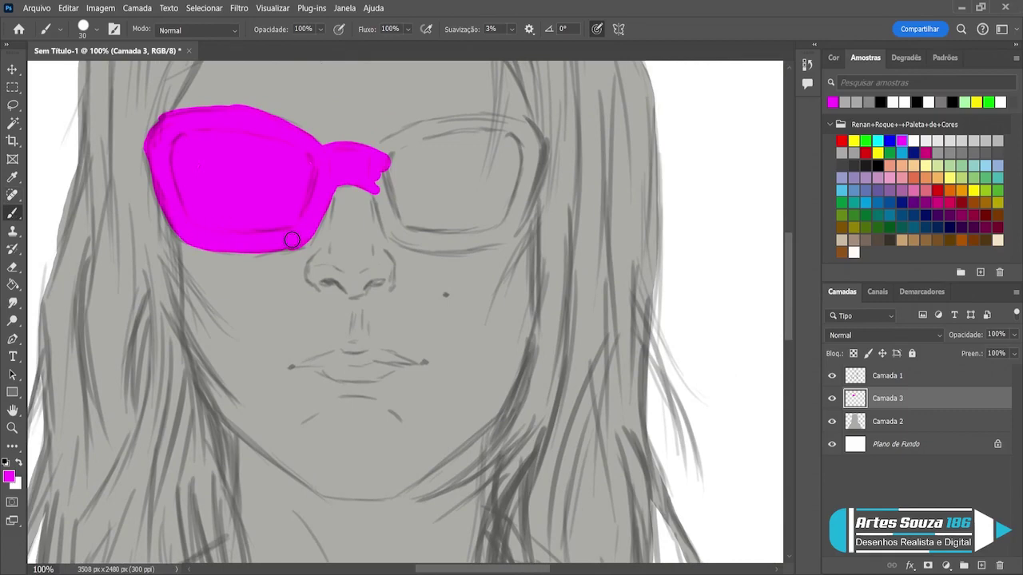
left_click_drag(387, 159, 397, 211)
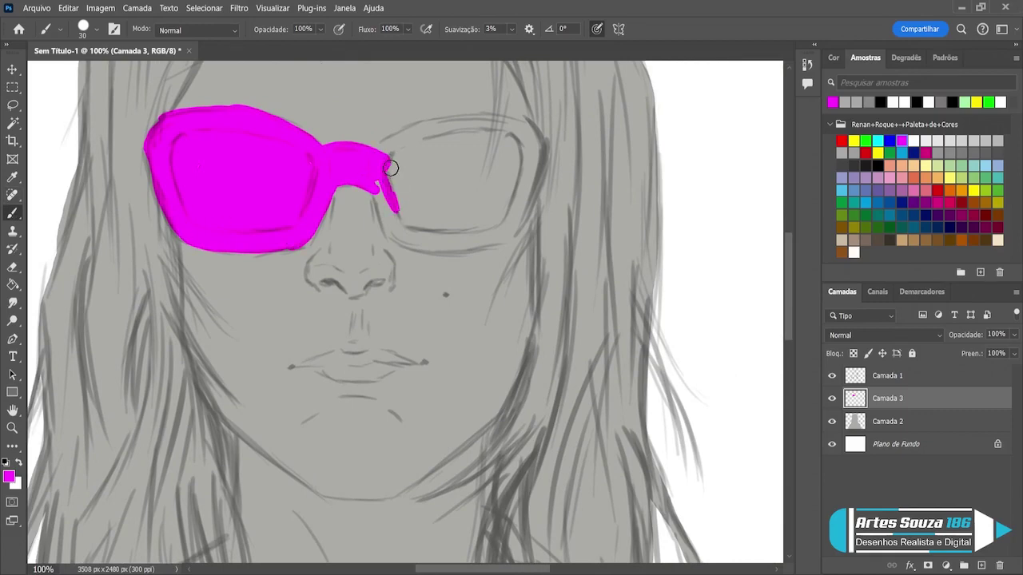
key("bracketright")
mouse_move(381, 162)
left_mouse_down()
mouse_move(397, 224)
mouse_move(378, 170)
mouse_move(394, 229)
mouse_move(377, 171)
mouse_move(386, 212)
mouse_move(405, 173)
mouse_move(408, 238)
mouse_move(387, 200)
mouse_move(413, 233)
mouse_move(394, 216)
mouse_move(420, 214)
mouse_move(443, 230)
mouse_move(403, 211)
mouse_move(441, 231)
mouse_move(395, 225)
mouse_move(444, 229)
mouse_move(409, 230)
mouse_move(473, 229)
mouse_move(421, 231)
mouse_move(444, 239)
mouse_move(504, 233)
mouse_move(525, 183)
mouse_move(498, 216)
mouse_move(473, 225)
mouse_move(438, 210)
mouse_move(486, 210)
mouse_move(418, 200)
mouse_move(419, 172)
mouse_move(404, 157)
mouse_move(377, 169)
mouse_move(405, 137)
mouse_move(463, 127)
mouse_move(380, 158)
mouse_move(471, 148)
mouse_move(404, 163)
mouse_move(436, 182)
mouse_move(409, 197)
mouse_move(430, 212)
mouse_move(492, 188)
mouse_move(427, 212)
mouse_move(520, 173)
mouse_move(515, 214)
mouse_move(538, 151)
mouse_move(529, 136)
mouse_move(457, 159)
mouse_move(479, 160)
mouse_move(486, 139)
mouse_move(507, 139)
mouse_move(495, 142)
mouse_move(528, 121)
mouse_move(440, 126)
left_mouse_up()
- Refine the inner side and lower rim of the right sunglasses frame in magenta with a brush of size 15
key("bracketleft")
key("bracketleft")
key("bracketleft")
key("bracketleft")
key("bracketleft")
key("bracketleft")
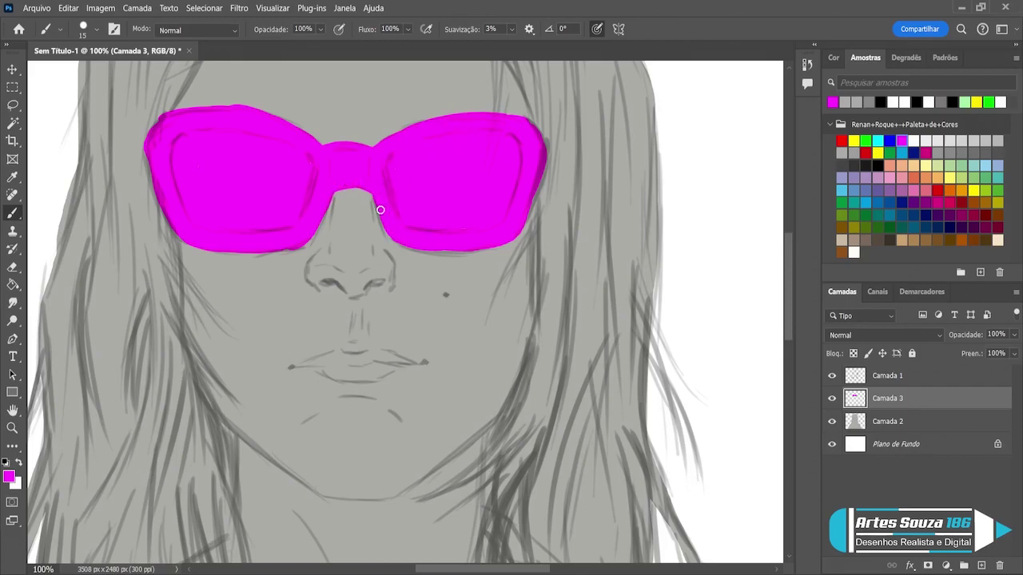
left_click_drag(434, 244, 457, 248)
- Hide the Camada 1 sketch and trim the uneven lower edge of the left sunglasses frame with a smaller eraser
left_click(831, 377)
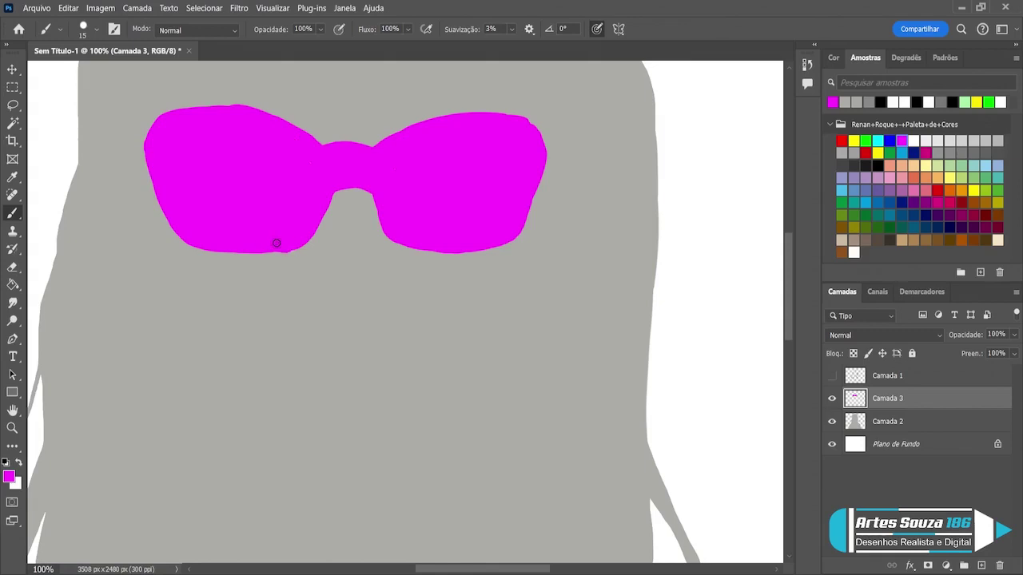
key("e")
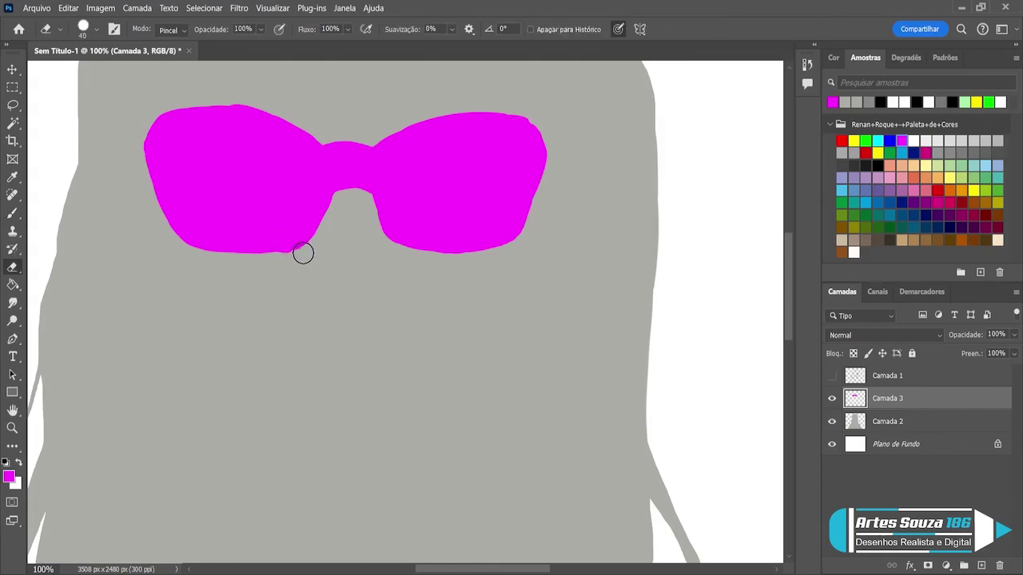
key("bracketleft")
key("period")
key("bracketleft")
key("bracketleft")
key("bracketleft")
key("bracketright")
- Round out the outer side of the right frame in magenta and smooth the left frame's upper edge with the eraser
key("b")
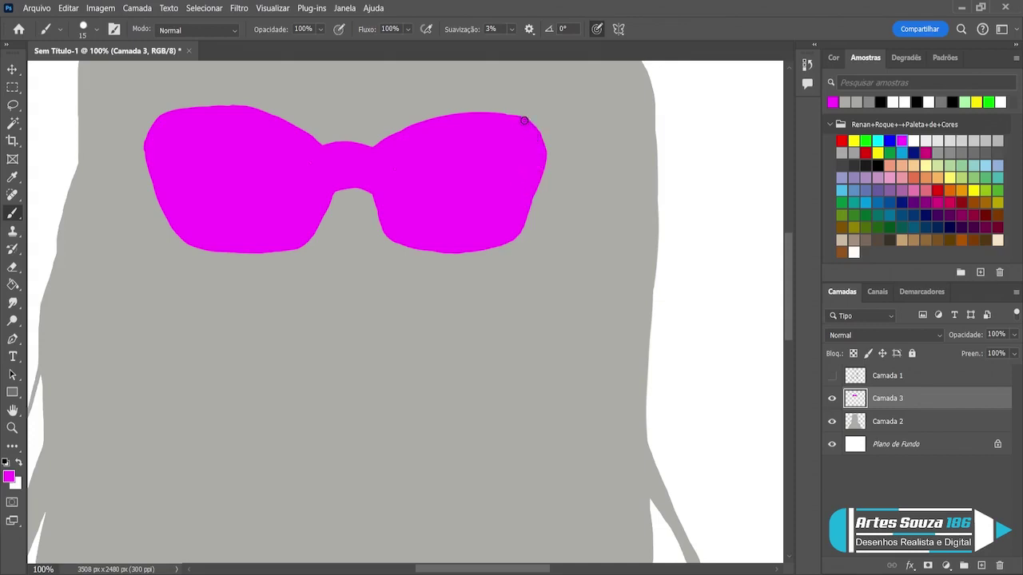
mouse_move(525, 119)
left_mouse_down()
mouse_move(540, 142)
mouse_move(531, 128)
mouse_move(537, 174)
mouse_move(541, 154)
mouse_move(527, 207)
mouse_move(541, 167)
mouse_move(516, 217)
left_mouse_up()
mouse_move(530, 119)
left_mouse_down()
mouse_move(547, 158)
mouse_move(546, 148)
mouse_move(522, 215)
left_mouse_up()
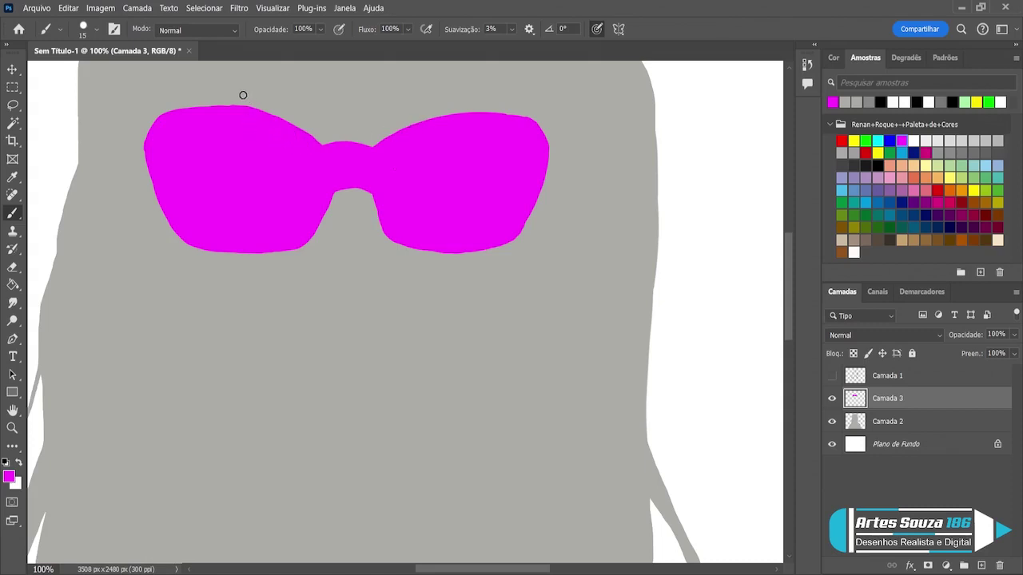
key("e")
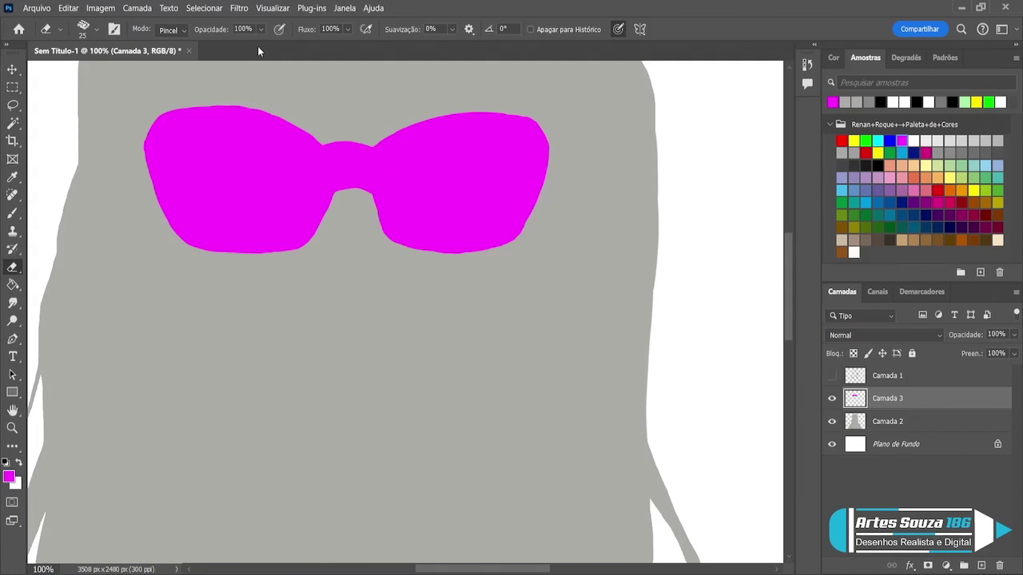
- Show the Camada 1 sketch again and rename the sunglasses layer as oculos
key("ctrl+0")
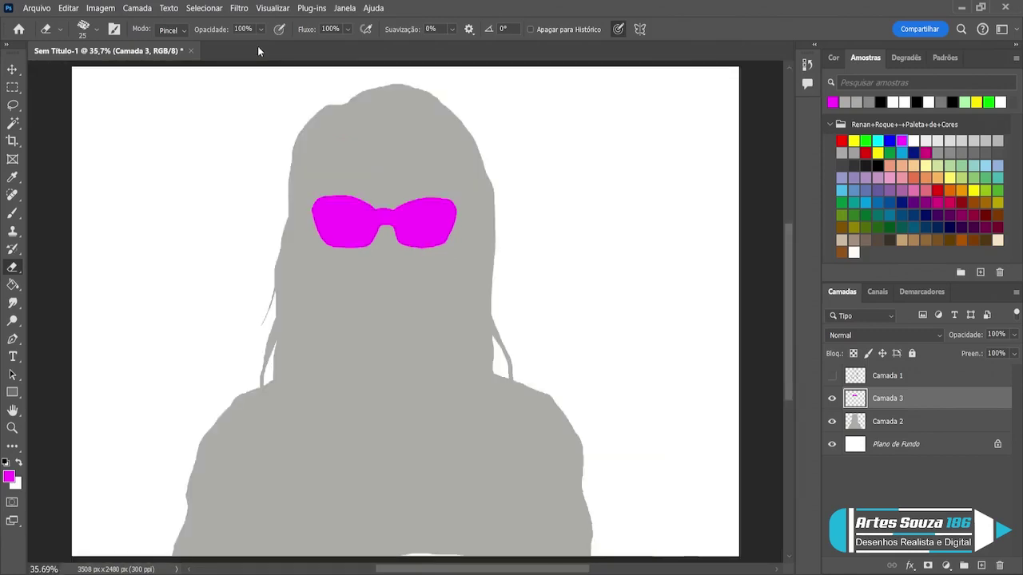
key("b")
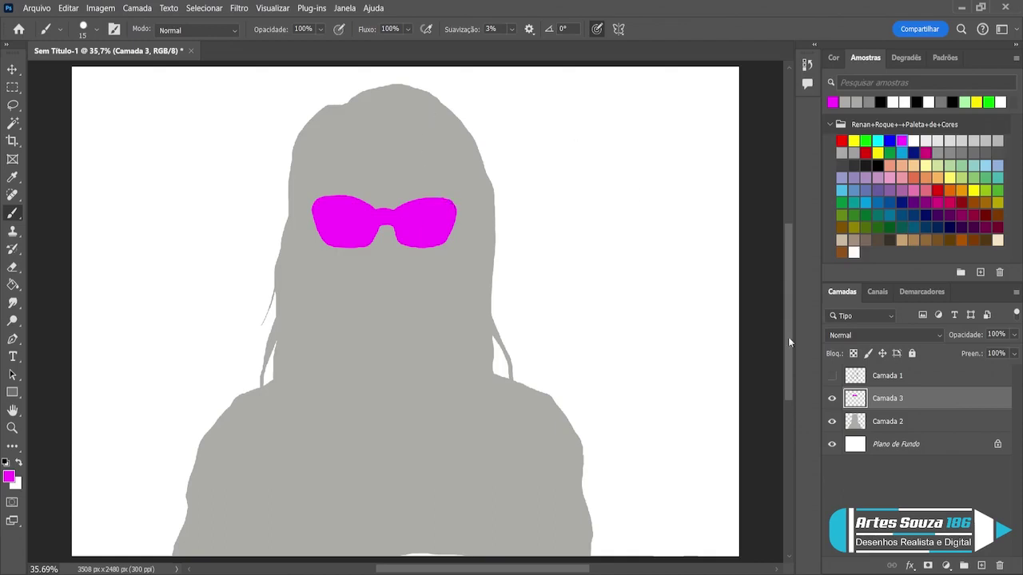
left_click(832, 376)
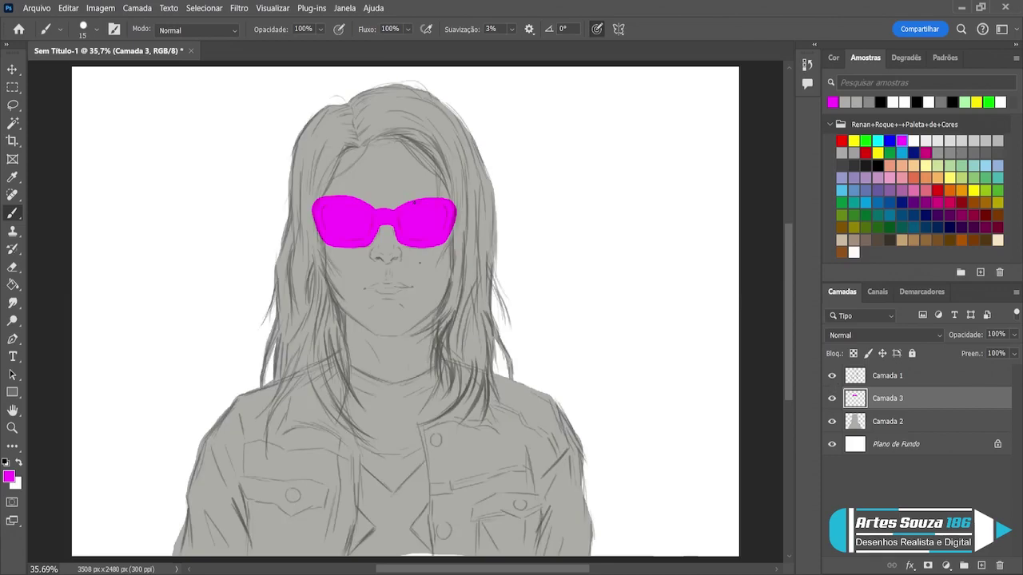
key("ctrl+plus")
key("ctrl+plus")
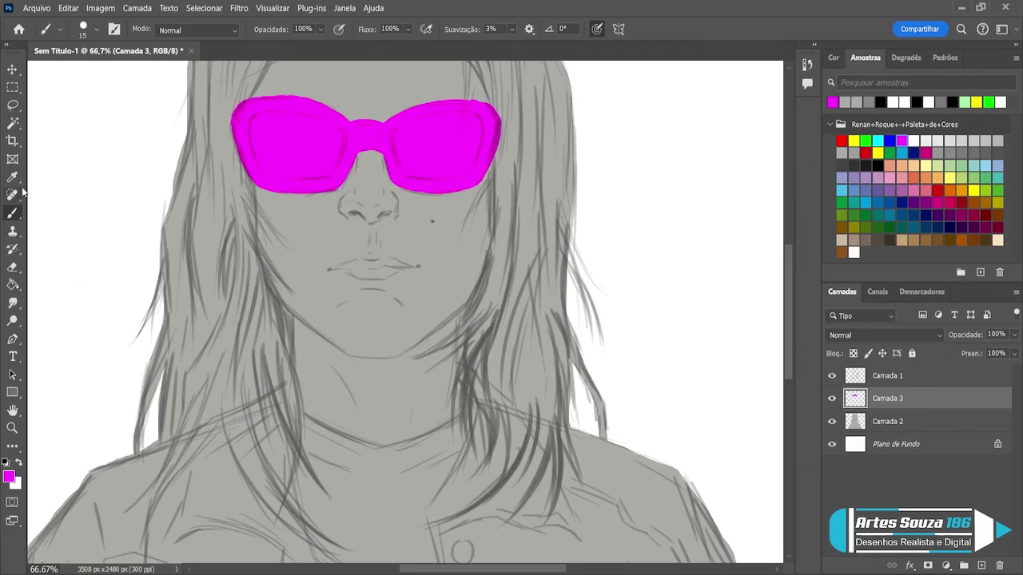
double_click(886, 399)
type("óc")
key("Return")
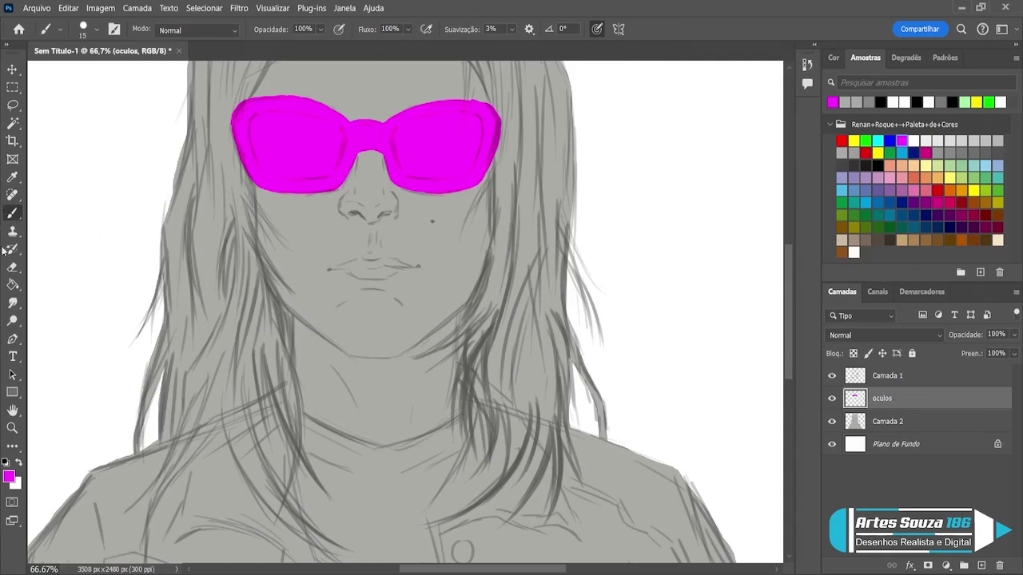
- Start a Pen path at the upper outer corner of the left lens and trace down its outer side
left_click(15, 341)
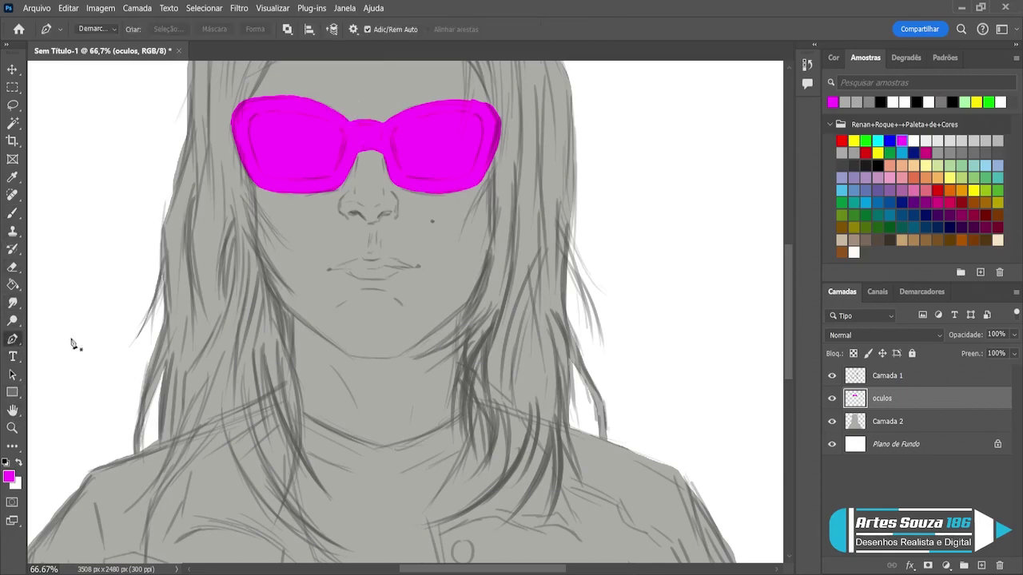
left_click(12, 427)
left_click(329, 152)
left_click(328, 152)
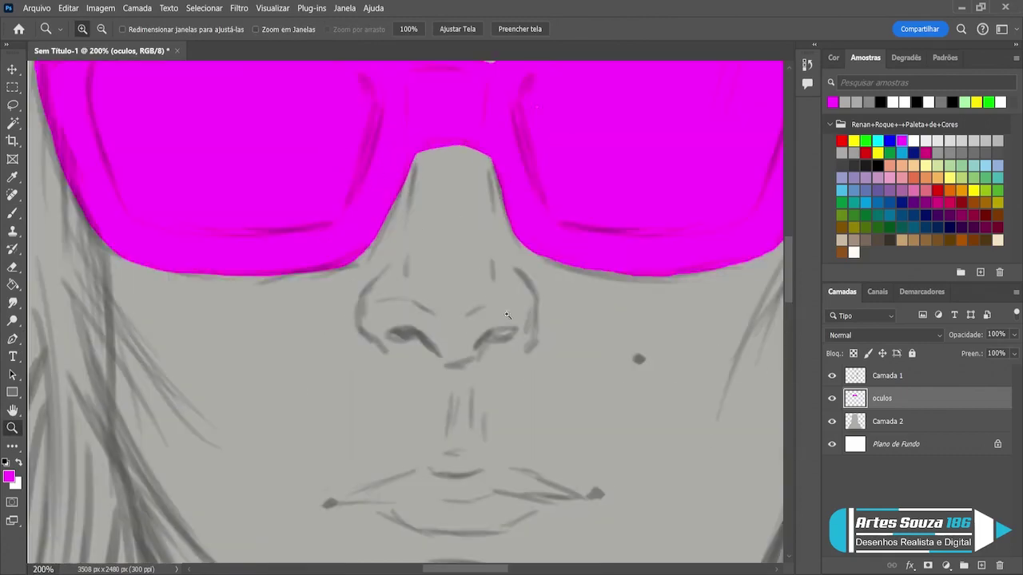
left_click_drag(469, 267, 482, 294)
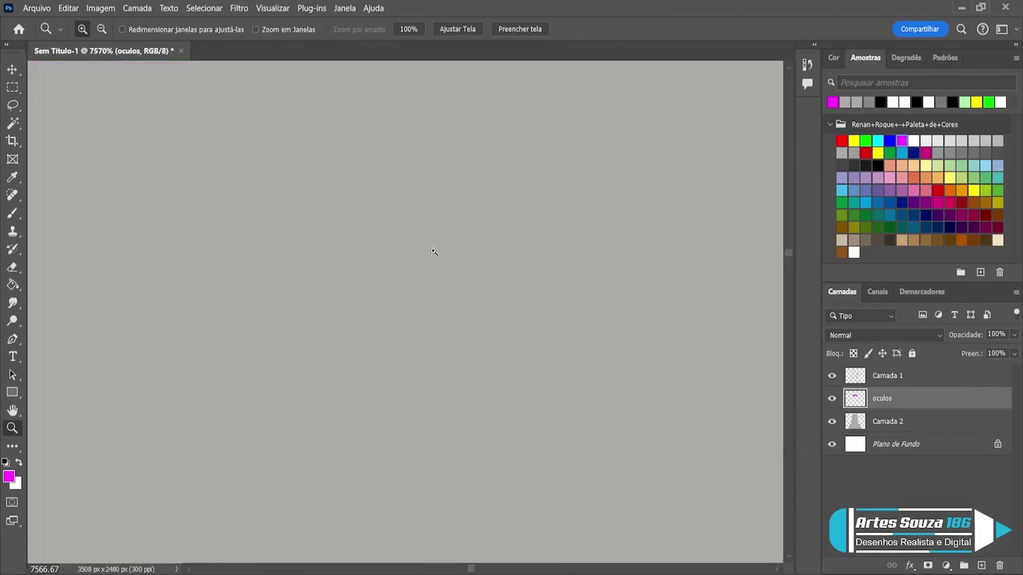
scroll(433, 251, "down", 8)
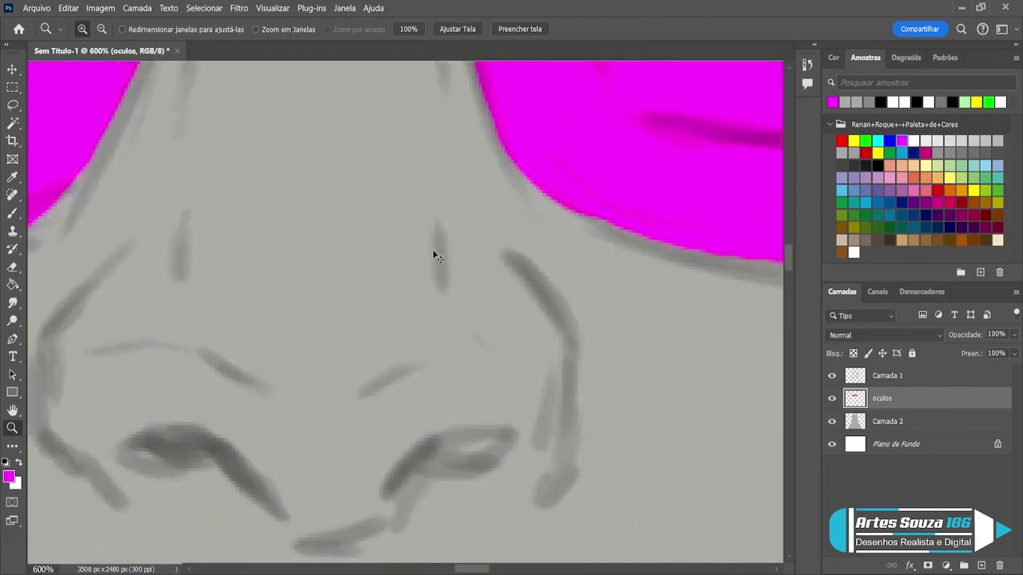
scroll(432, 249, "down", 4)
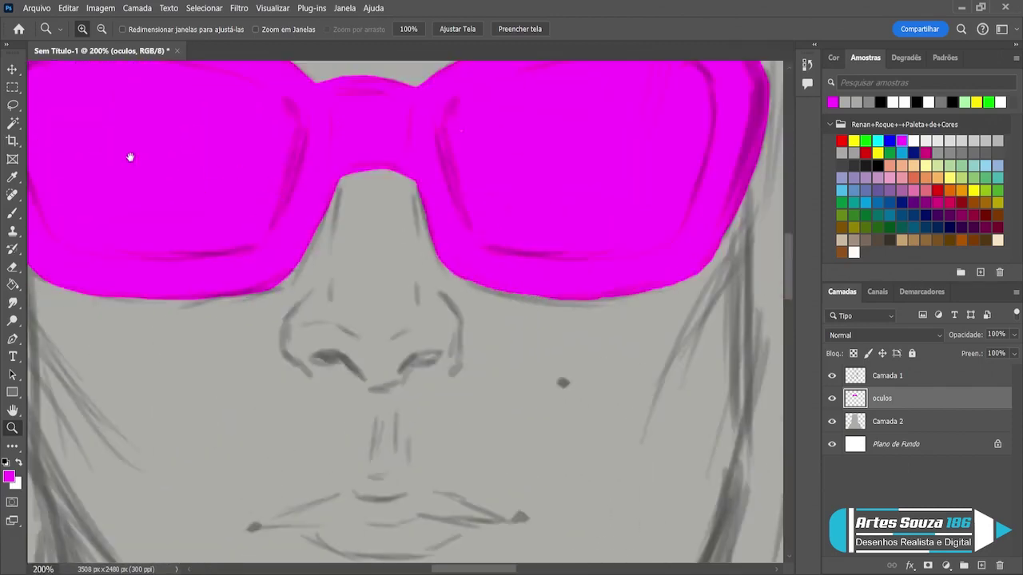
left_click_drag(130, 156, 220, 224)
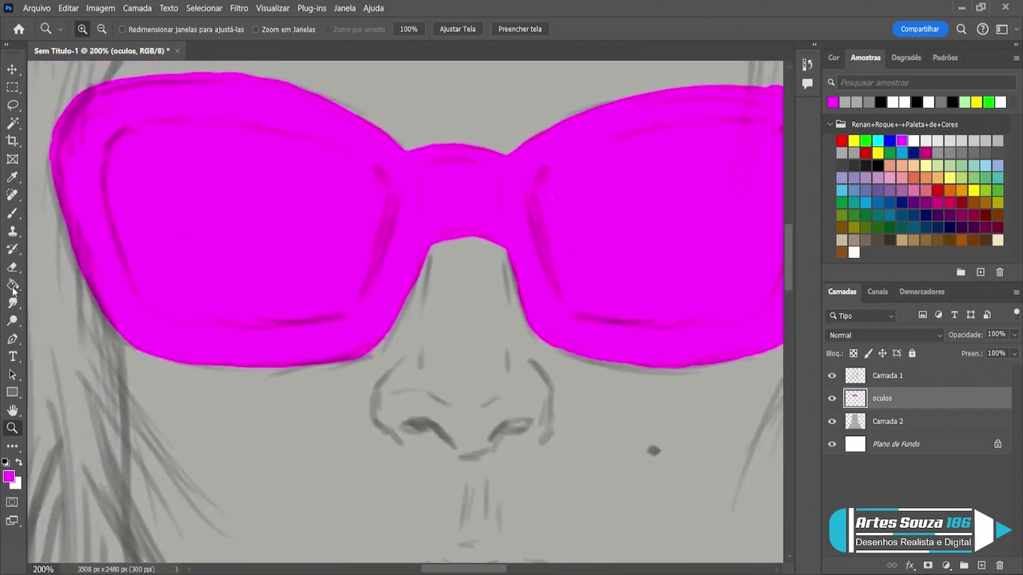
left_click(12, 339)
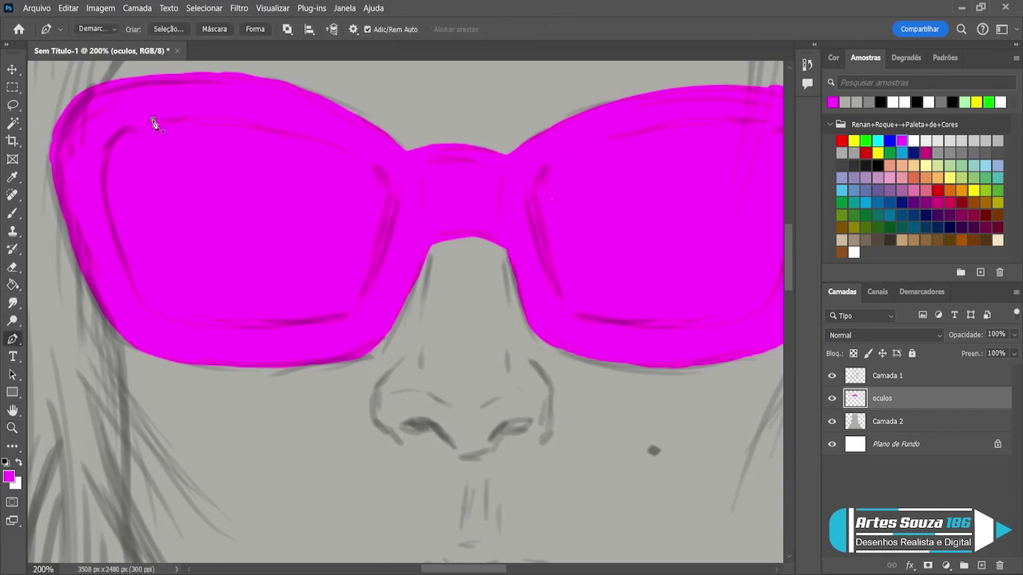
left_click(153, 119)
left_click_drag(105, 191, 112, 256)
left_click_drag(199, 324, 247, 326)
left_click(248, 327, "ctrl")
mouse_move(149, 323)
left_mouse_down()
mouse_move(163, 327)
mouse_move(147, 330)
left_mouse_up()
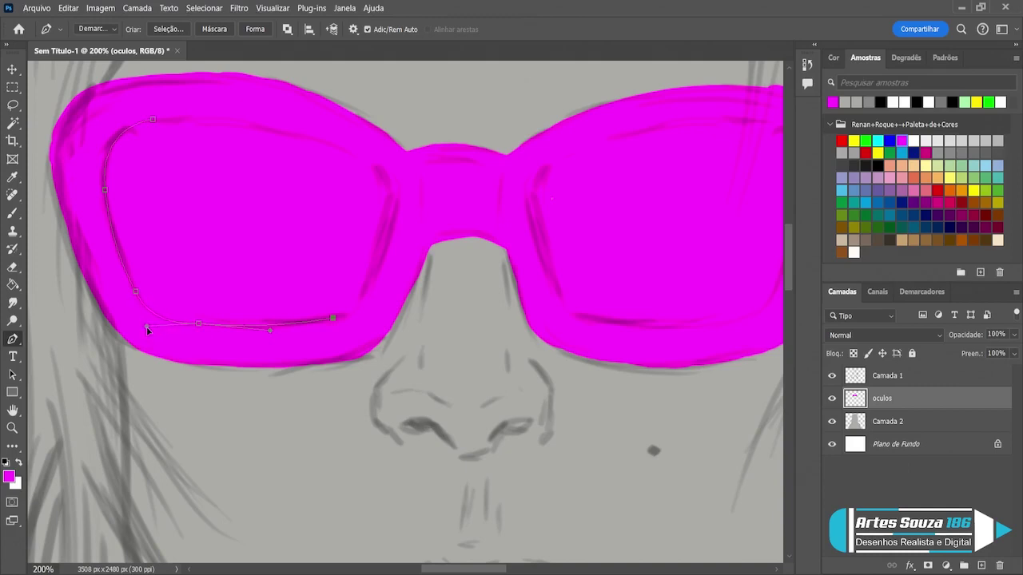
left_click(198, 323, "alt")
left_click_drag(170, 325, 215, 329)
left_click(200, 325, "alt")
key("ctrl+z")
key("ctrl+z")
key("ctrl+z")
key("ctrl+z")
- Trace the lower, inner and upper edges of the left lens with curved Pen points and close the path
left_click_drag(192, 323, 242, 328)
left_click(330, 321)
left_click_drag(246, 329, 248, 334)
left_click_drag(367, 293, 373, 272)
key("ctrl+z")
left_click_drag(367, 293, 372, 272)
left_click(397, 210)
left_click_drag(366, 156, 329, 140)
left_click_drag(163, 122, 210, 114)
- Convert the left lens path into a selection and create a new layer above oculos
key("i")
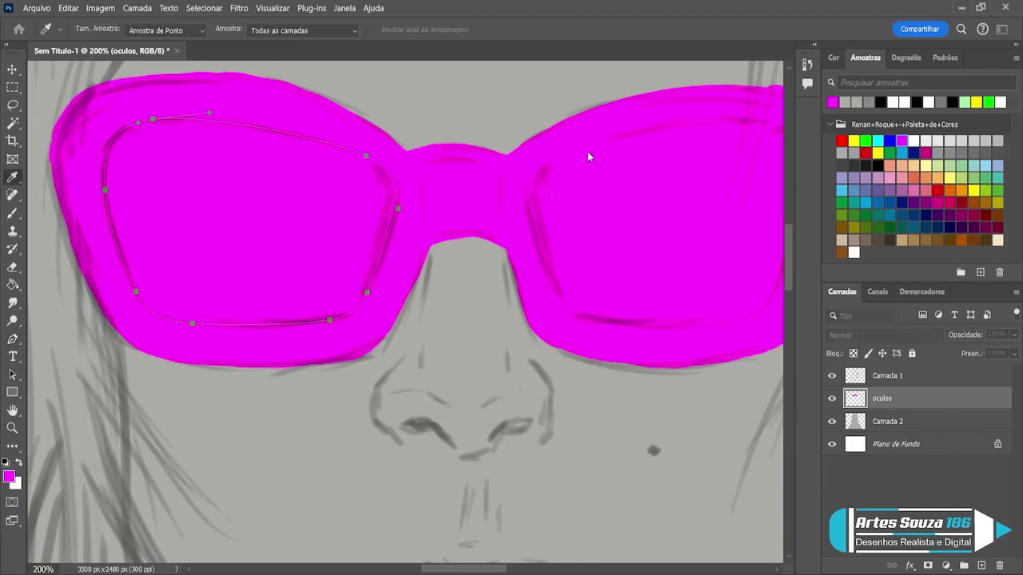
key("p")
key("ctrl+Return")
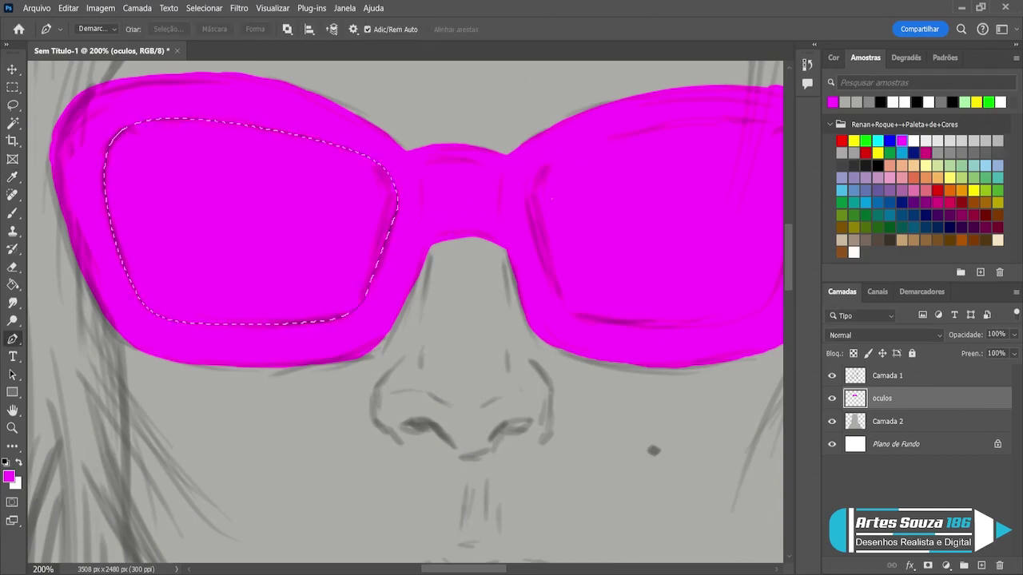
left_click(981, 565)
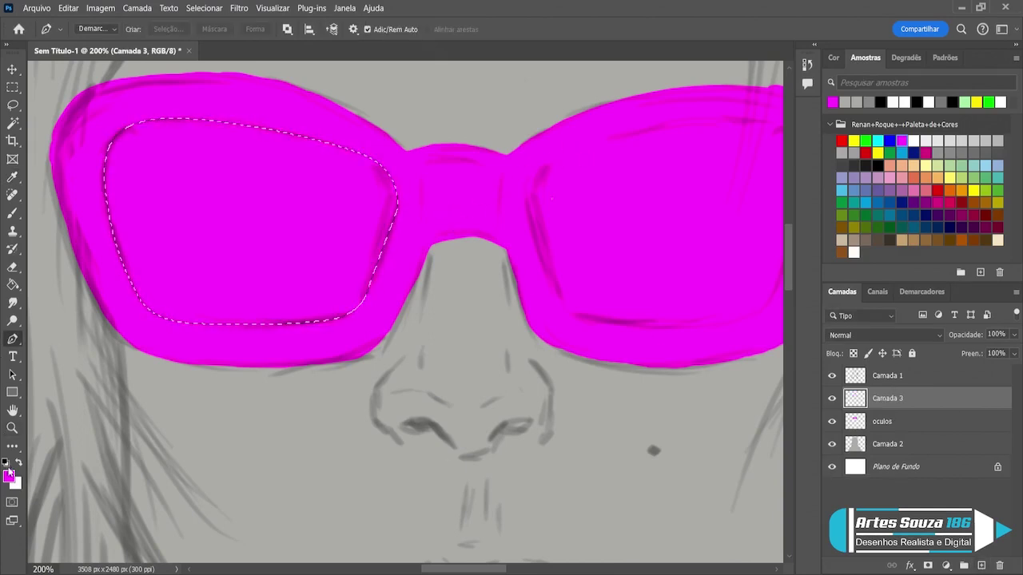
- Fill the left lens selection with near-black using the Paint Bucket on the new layer, and deselect
key("i")
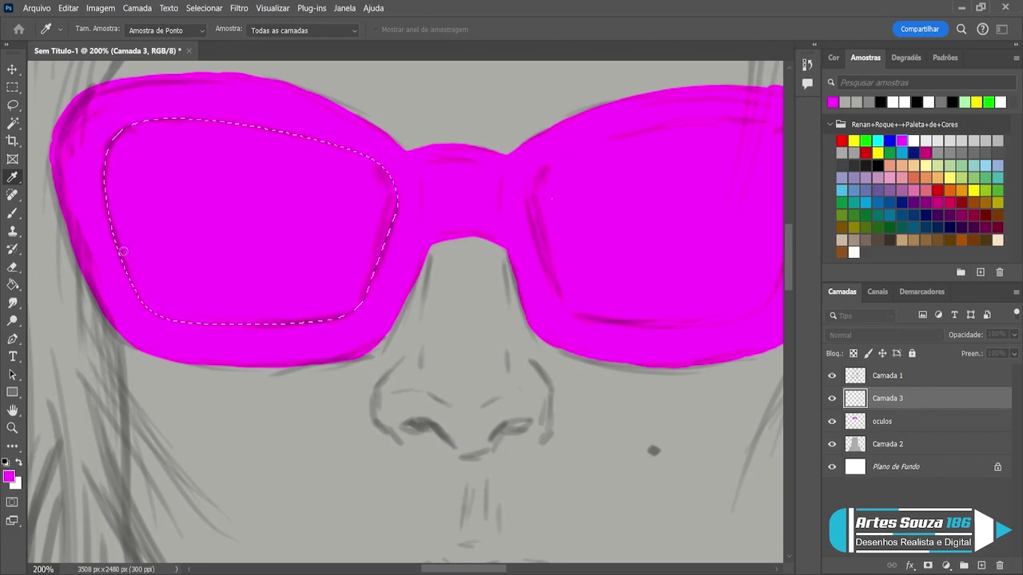
key("g")
key("d")
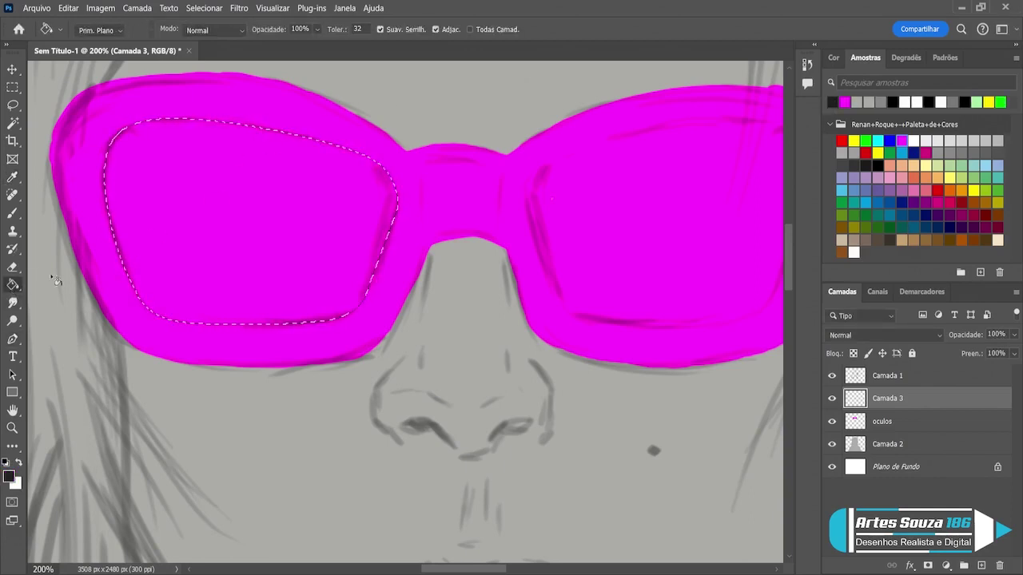
left_click(250, 215)
key("ctrl+d")
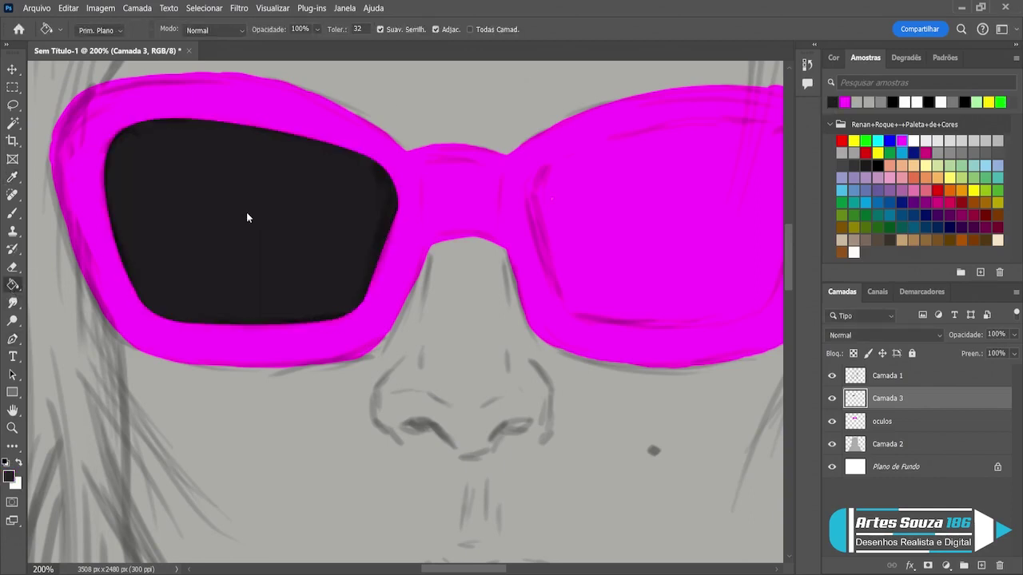
- Touch up the inner edge of the dark left lens with a near-black brush of size 8
left_click(12, 267)
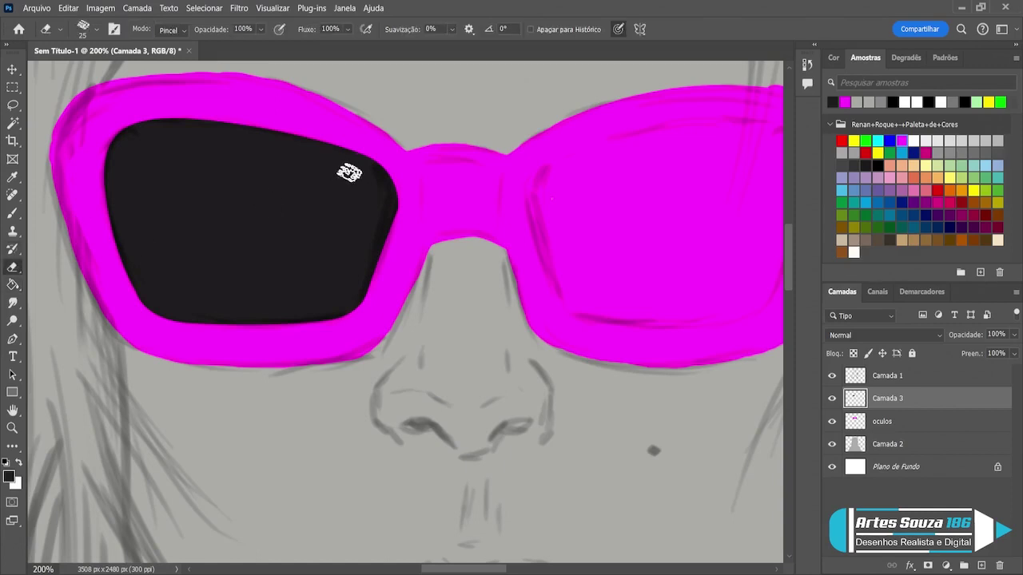
key("bracketleft")
key("bracketleft")
key("bracketleft")
key("b")
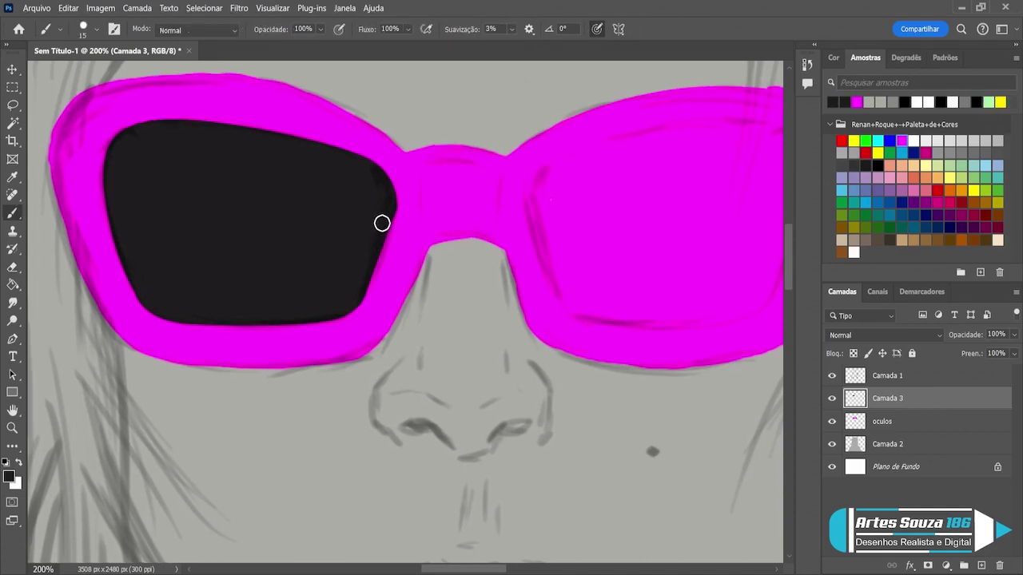
key("bracketleft")
key("bracketleft")
key("bracketleft")
mouse_move(382, 263)
left_mouse_down()
mouse_move(388, 226)
mouse_move(359, 295)
mouse_move(392, 211)
mouse_move(381, 244)
mouse_move(361, 221)
left_mouse_up()
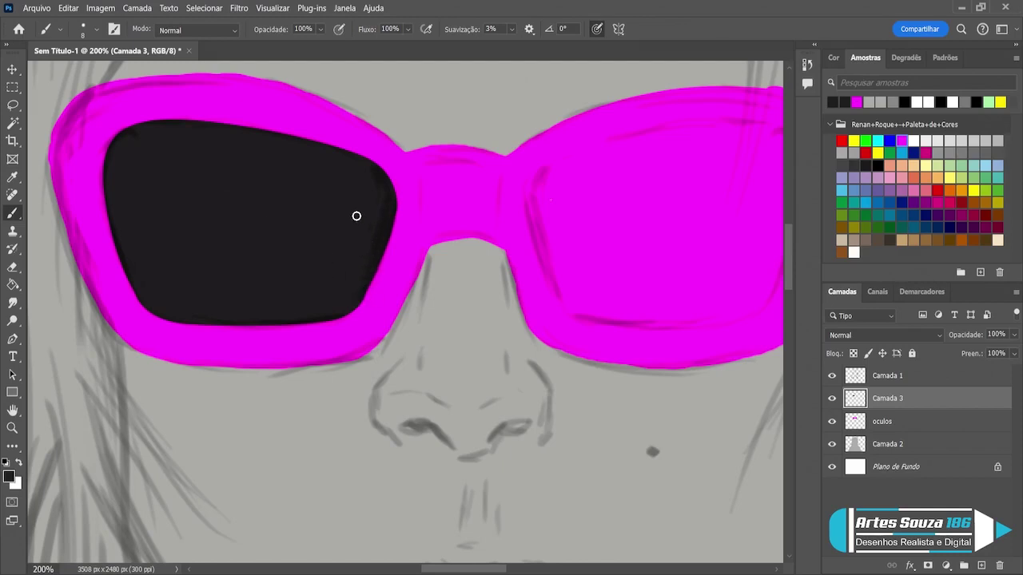
- Duplicate the dark left lens layer, Camada 3
scroll(356, 216, "down", 5)
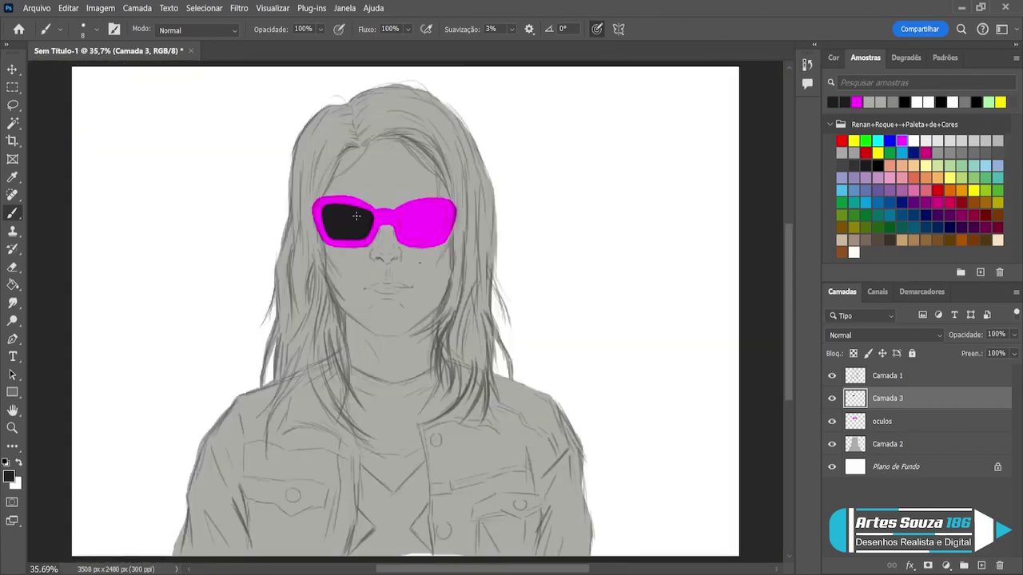
left_click(12, 70)
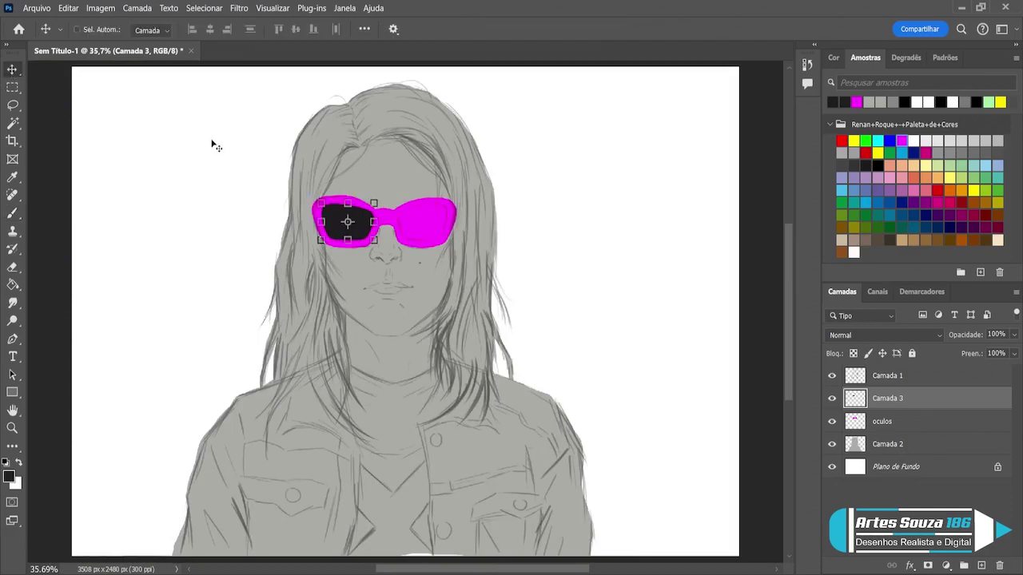
left_click_drag(213, 144, 214, 145)
key("ctrl+j")
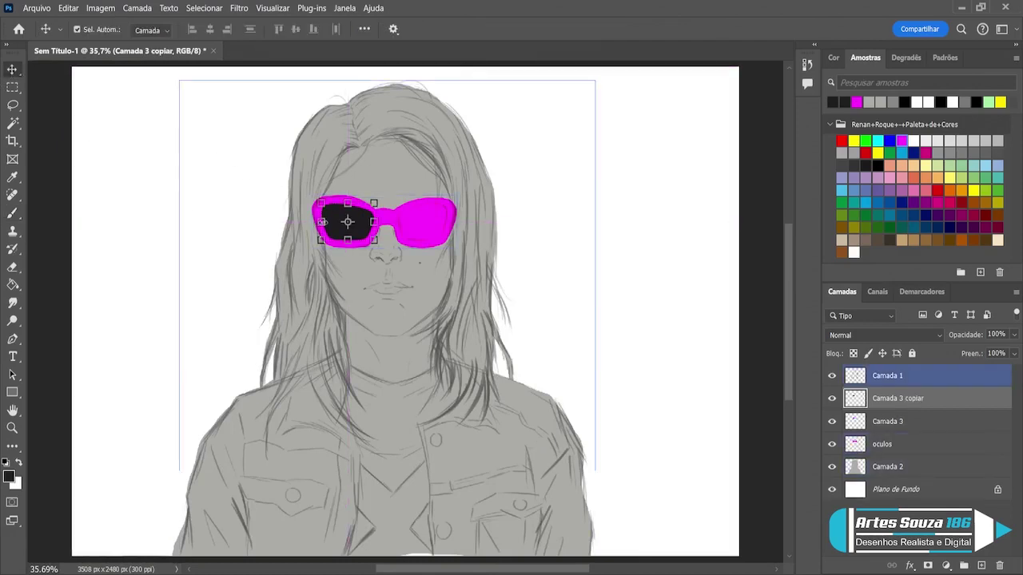
- Flip the duplicated dark lens horizontally and fit it inside the right half of the sunglasses frame
left_click_drag(319, 222, 420, 215)
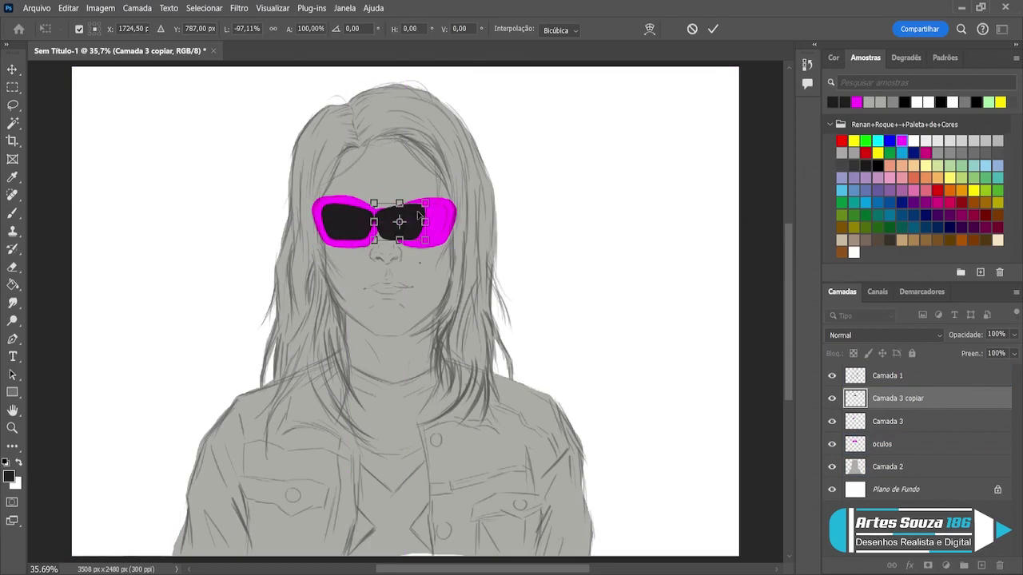
key("ctrl+plus")
key("ctrl+plus")
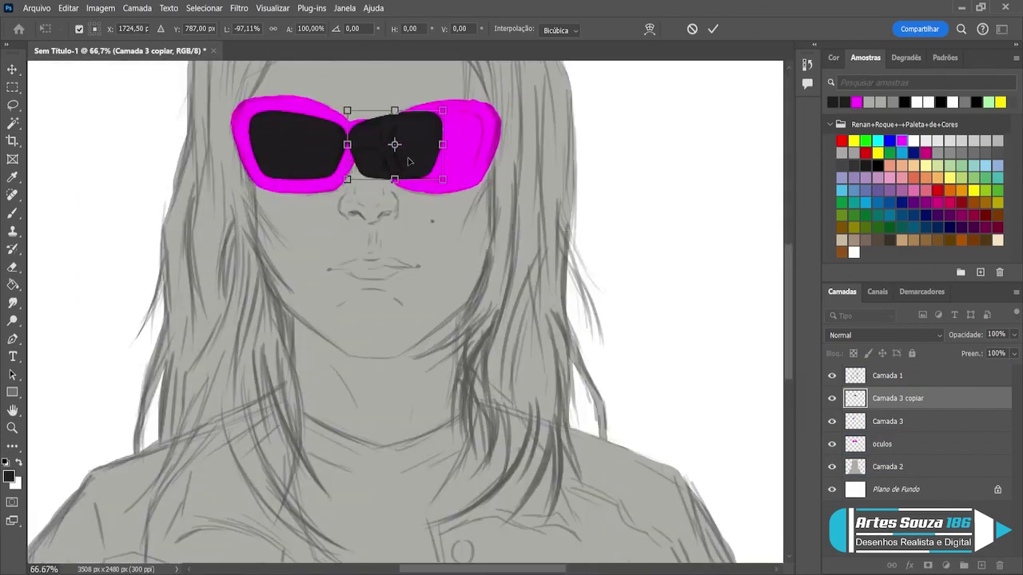
left_click_drag(408, 163, 491, 144)
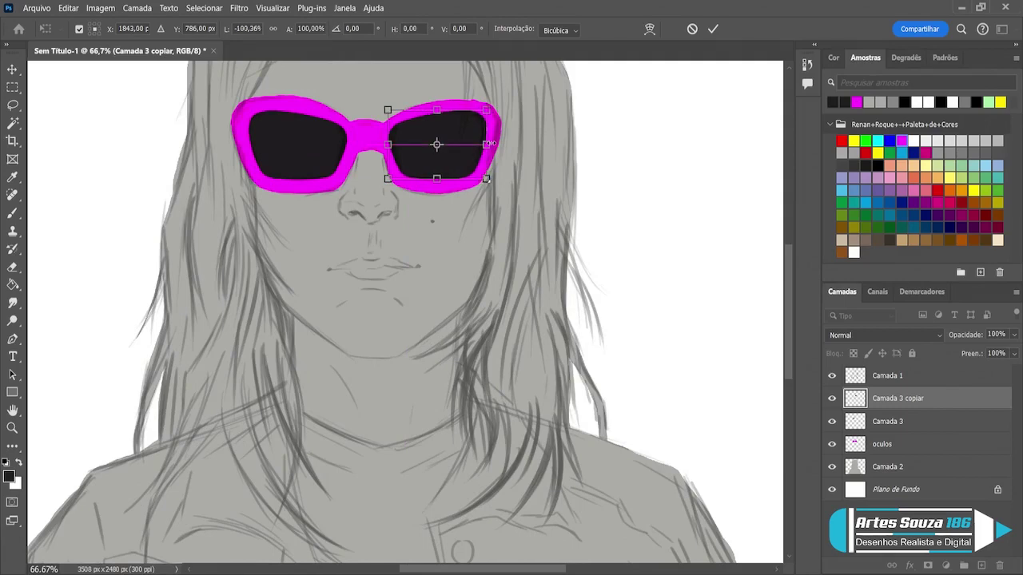
left_click(12, 69)
- Merge the two dark lens layers into one and rename it lentes
key("ctrl+e")
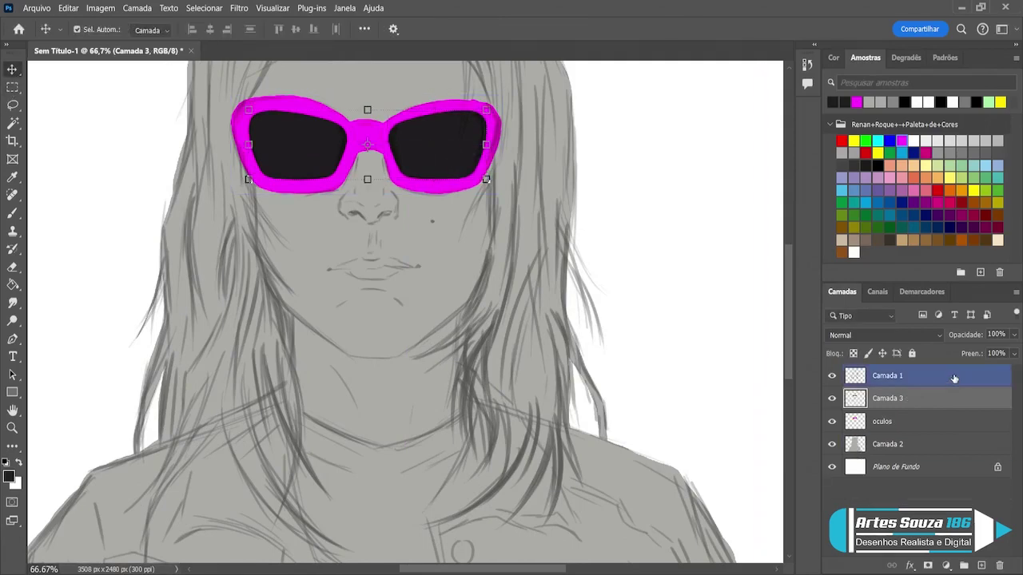
double_click(892, 399)
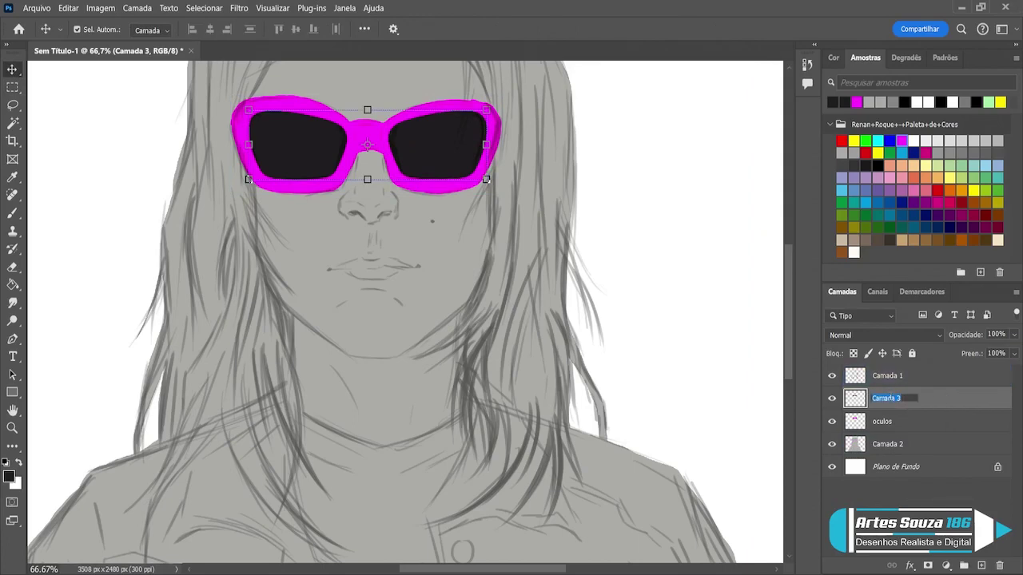
type("lentes")
key("Return")
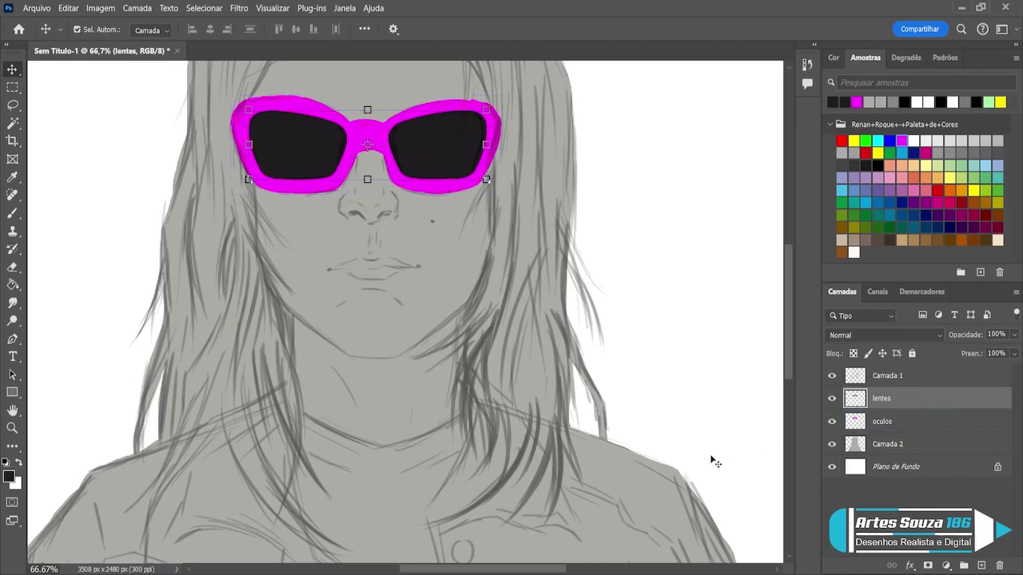
- Group the lentes and oculos layers and mark the group with a red colour label
left_click(452, 269)
scroll(483, 279, "up", 2)
scroll(483, 279, "up", 1)
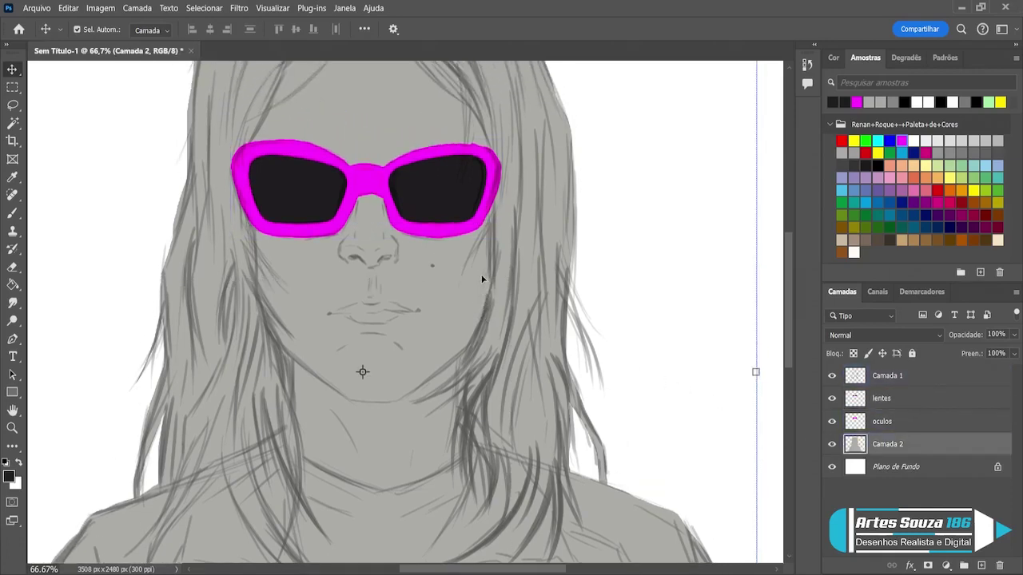
left_click(882, 402)
left_click(882, 421, "shift")
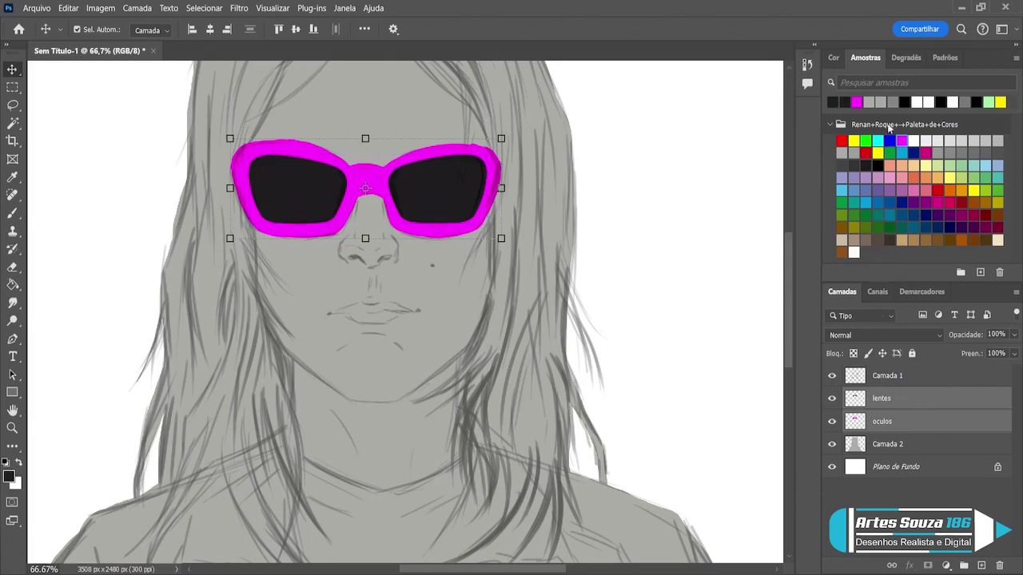
left_click(903, 398)
left_click(895, 419, "shift")
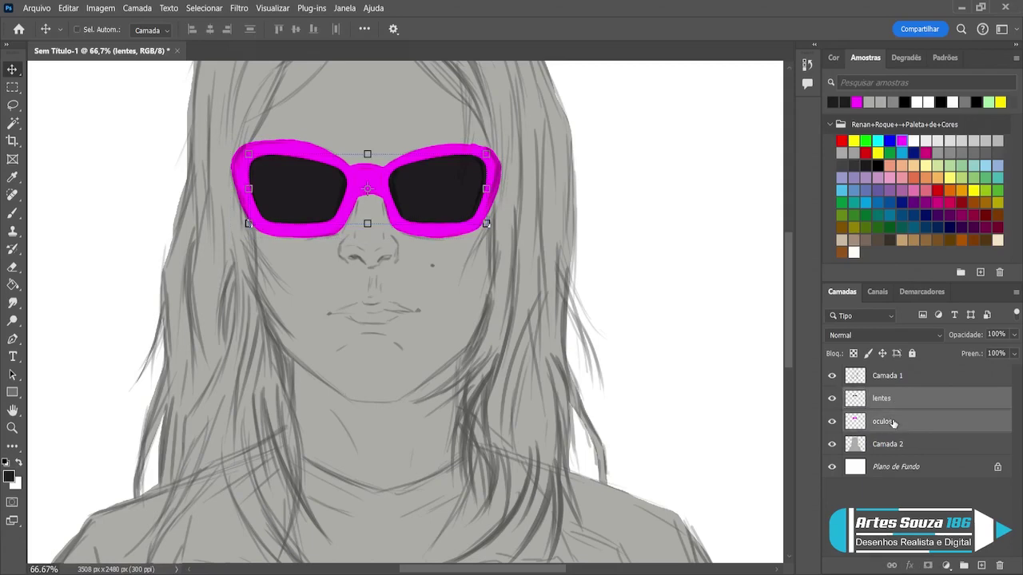
key("ctrl+g")
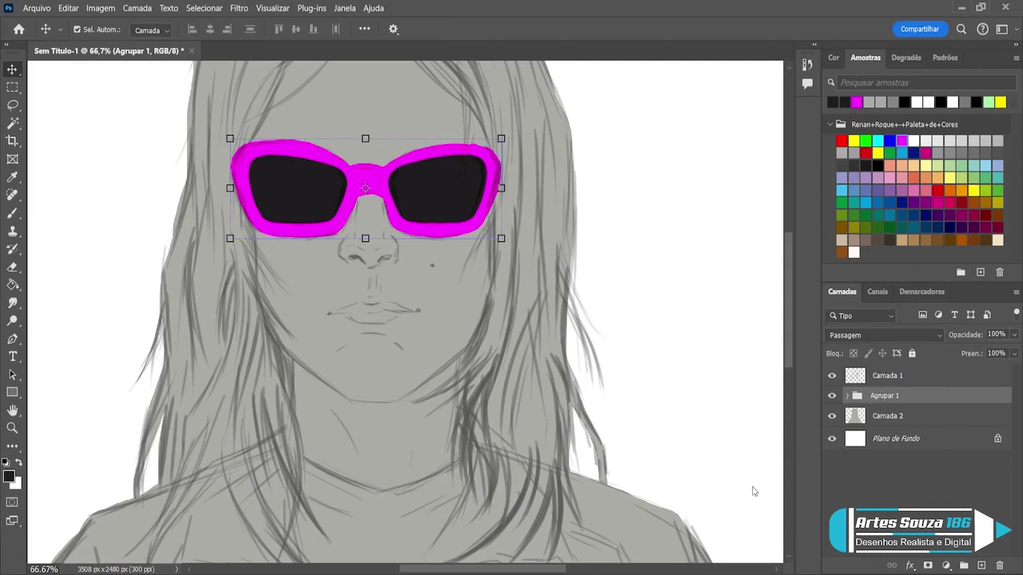
left_click_drag(871, 415, 860, 403)
left_click(848, 396)
left_click(849, 396)
- Add a new layer between Camada 2 and the sunglasses group and name it pele
left_click(879, 416)
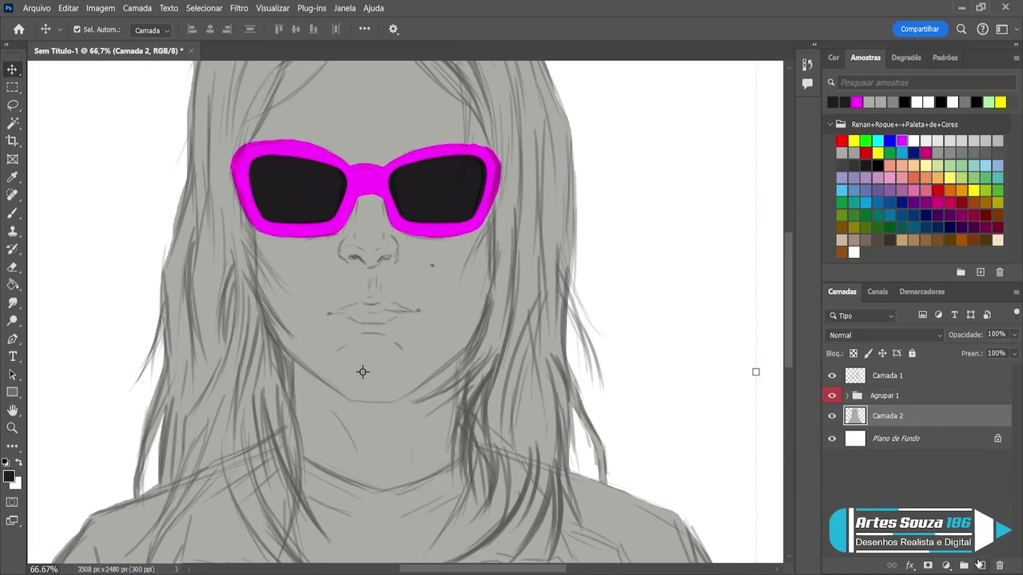
left_click(980, 564)
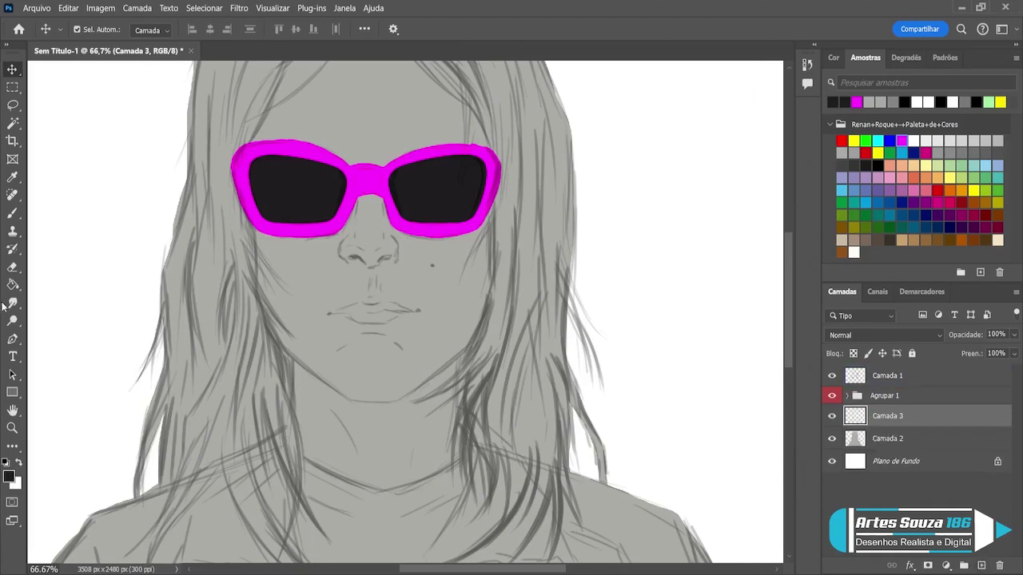
double_click(886, 415)
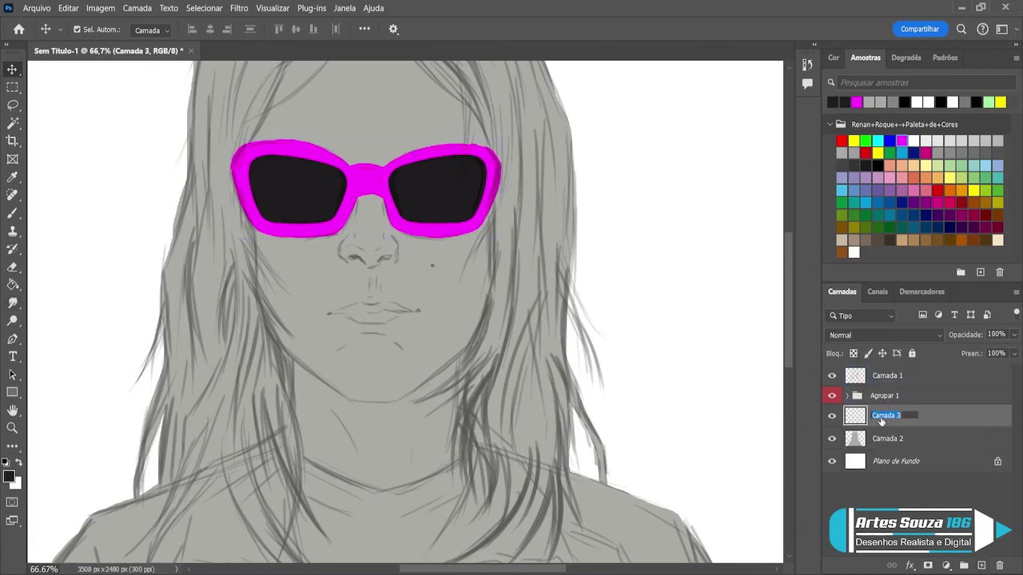
type("D")
type("ele")
key("Return")
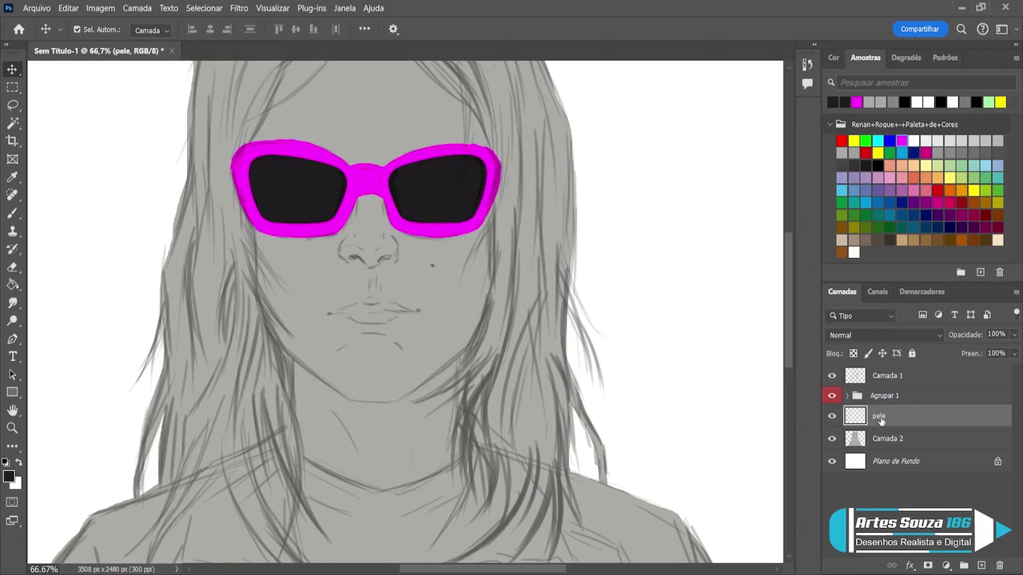
- Paint the whole face area in flat salmon on the pele layer, using brush sizes between 100 and 175
key("b")
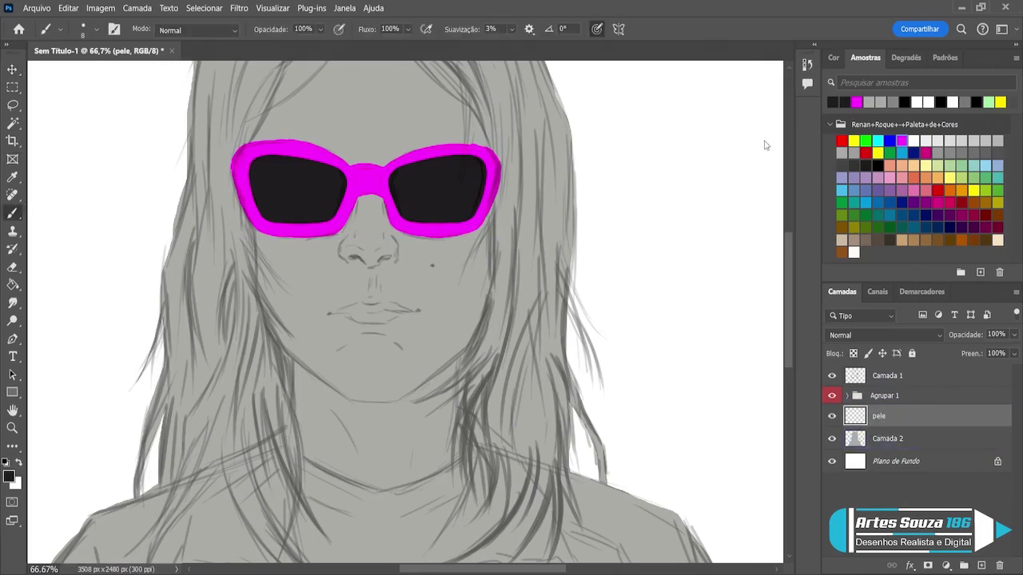
left_click(891, 166)
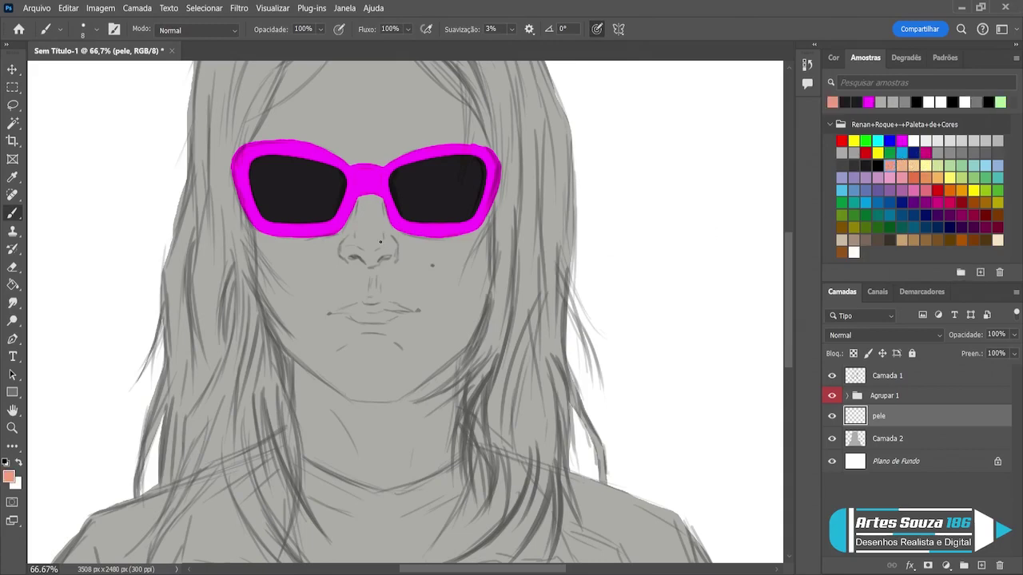
key("bracketright")
key("bracketright")
key("bracketright")
key("bracketright")
key("bracketright")
key("bracketright")
scroll(368, 236, "up", 1)
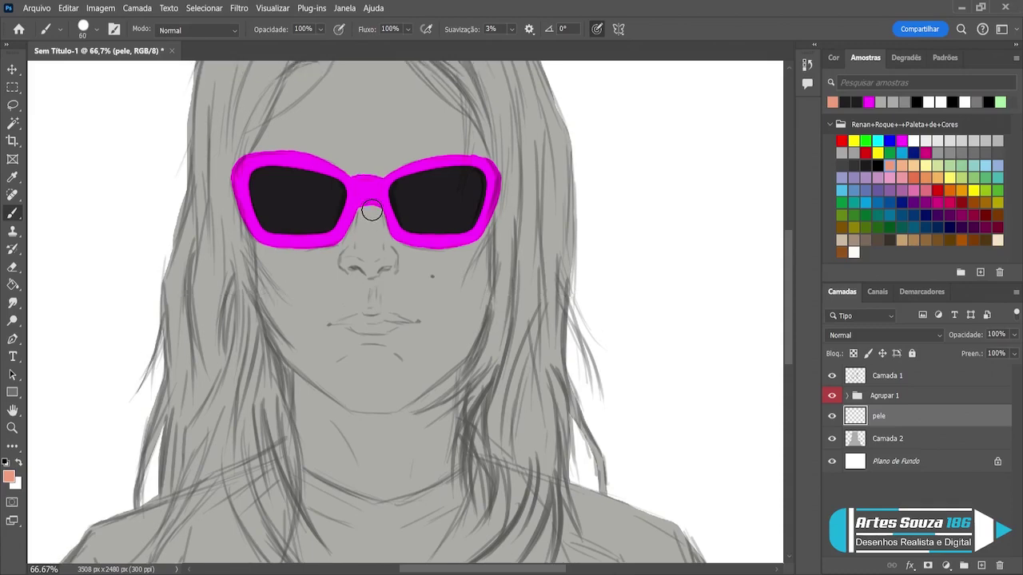
key("bracketright")
key("bracketright")
key("bracketright")
key("bracketright")
key("bracketright")
key("bracketright")
key("bracketright")
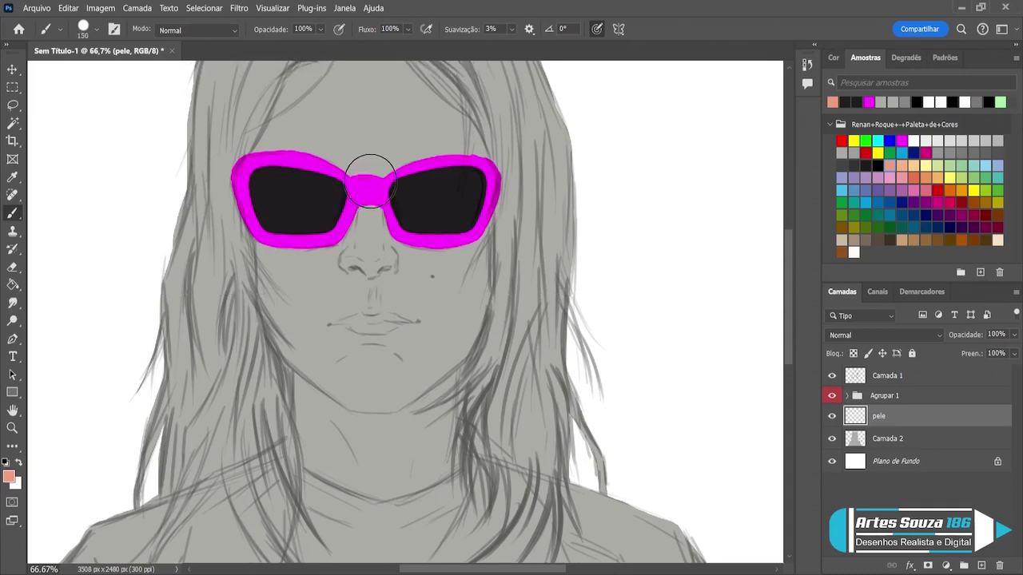
mouse_move(365, 171)
left_mouse_down()
mouse_move(374, 147)
mouse_move(363, 260)
mouse_move(363, 143)
mouse_move(371, 313)
mouse_move(376, 162)
mouse_move(391, 192)
mouse_move(365, 181)
mouse_move(347, 228)
mouse_move(343, 181)
mouse_move(402, 154)
mouse_move(388, 178)
mouse_move(397, 117)
mouse_move(347, 151)
mouse_move(328, 129)
mouse_move(324, 158)
mouse_move(305, 155)
mouse_move(304, 115)
left_mouse_up()
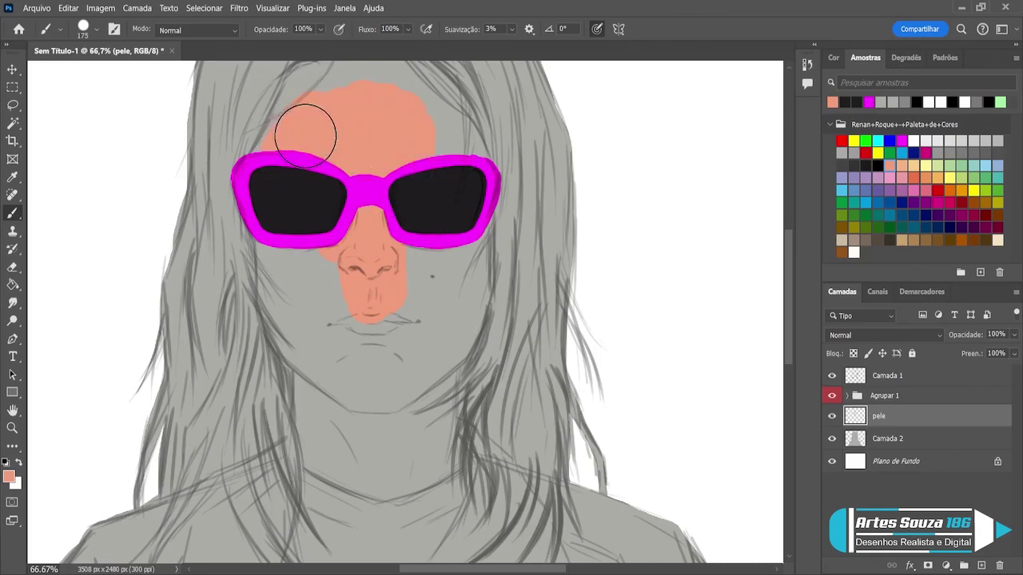
mouse_move(349, 284)
left_mouse_down()
mouse_move(334, 207)
mouse_move(336, 281)
mouse_move(310, 248)
mouse_move(307, 219)
mouse_move(318, 321)
mouse_move(297, 236)
mouse_move(274, 280)
mouse_move(268, 229)
mouse_move(289, 336)
mouse_move(342, 385)
mouse_move(365, 328)
mouse_move(357, 336)
mouse_move(377, 328)
mouse_move(375, 391)
mouse_move(406, 366)
mouse_move(393, 395)
mouse_move(361, 393)
mouse_move(420, 368)
mouse_move(410, 386)
mouse_move(457, 338)
mouse_move(452, 349)
mouse_move(471, 285)
mouse_move(408, 326)
mouse_move(392, 303)
mouse_move(408, 235)
mouse_move(451, 290)
mouse_move(467, 302)
mouse_move(478, 291)
mouse_move(481, 231)
mouse_move(464, 159)
left_mouse_up()
key("bracketleft")
key("bracketleft")
key("bracketleft")
scroll(434, 132, "up", 3)
mouse_move(272, 136)
left_mouse_down()
mouse_move(326, 117)
mouse_move(319, 107)
mouse_move(293, 117)
mouse_move(269, 175)
mouse_move(313, 110)
mouse_move(337, 98)
mouse_move(370, 102)
mouse_move(352, 110)
mouse_move(404, 104)
mouse_move(360, 92)
mouse_move(411, 100)
mouse_move(367, 86)
mouse_move(430, 112)
mouse_move(440, 158)
mouse_move(445, 128)
left_mouse_up()
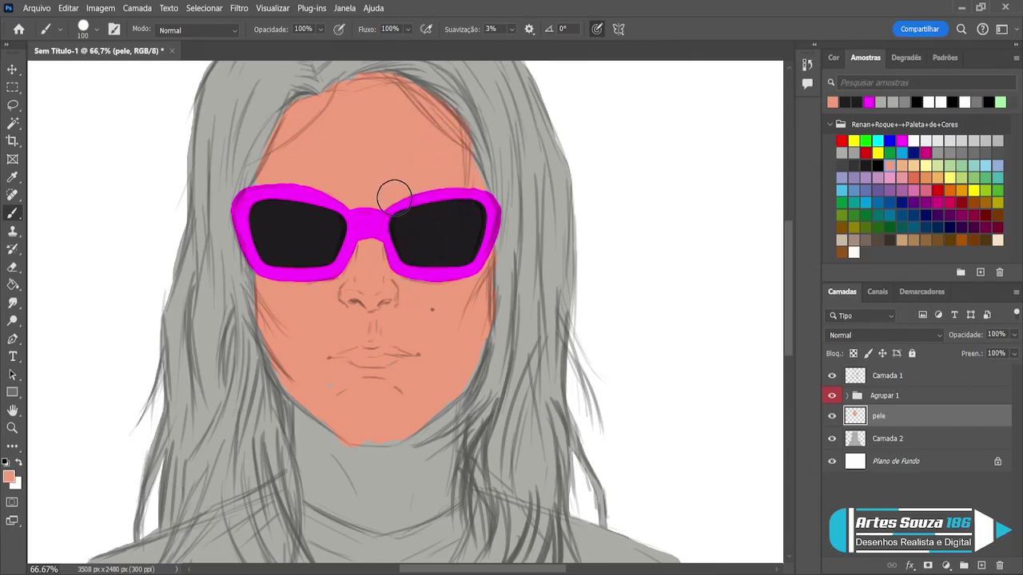
- Delete the pele layer and create a new empty layer above Camada 2
key("Delete")
left_click(981, 566)
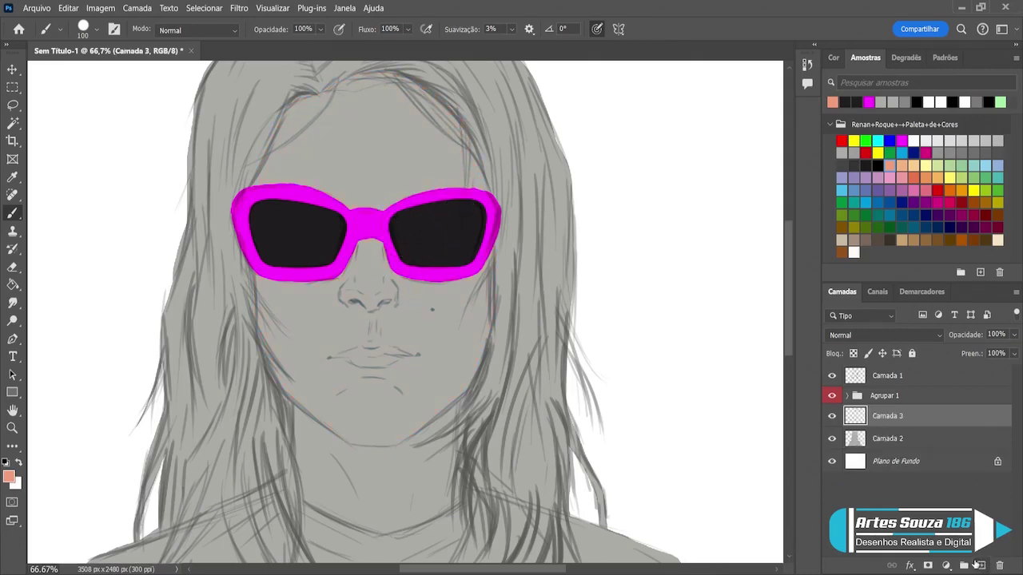
- Start a Pen path at the hair parting and trace it down the left side of the face to the lower cheek
left_click(12, 339)
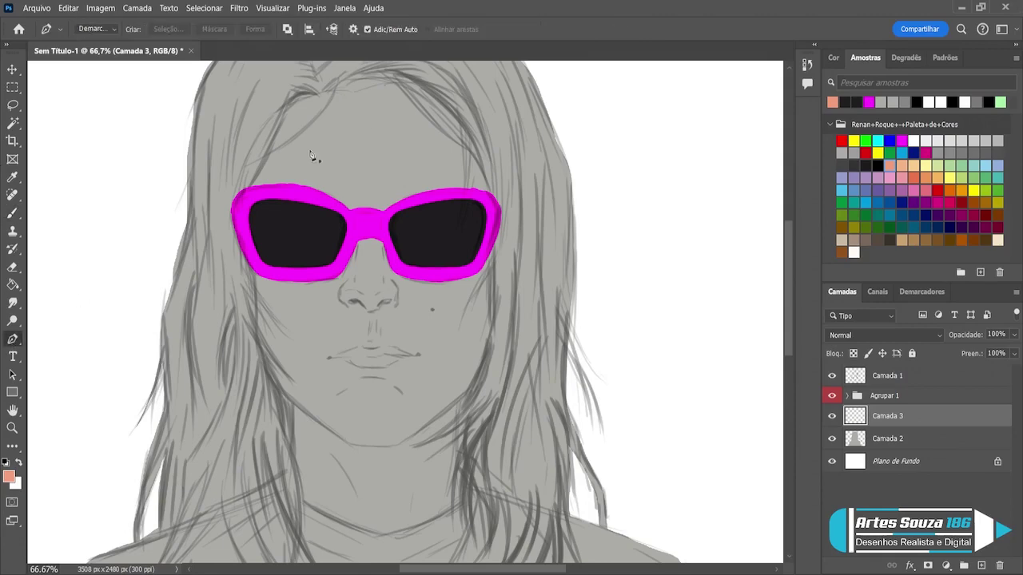
left_click(319, 78)
left_click(288, 77)
left_click(269, 110)
left_click(246, 144)
left_click(238, 171)
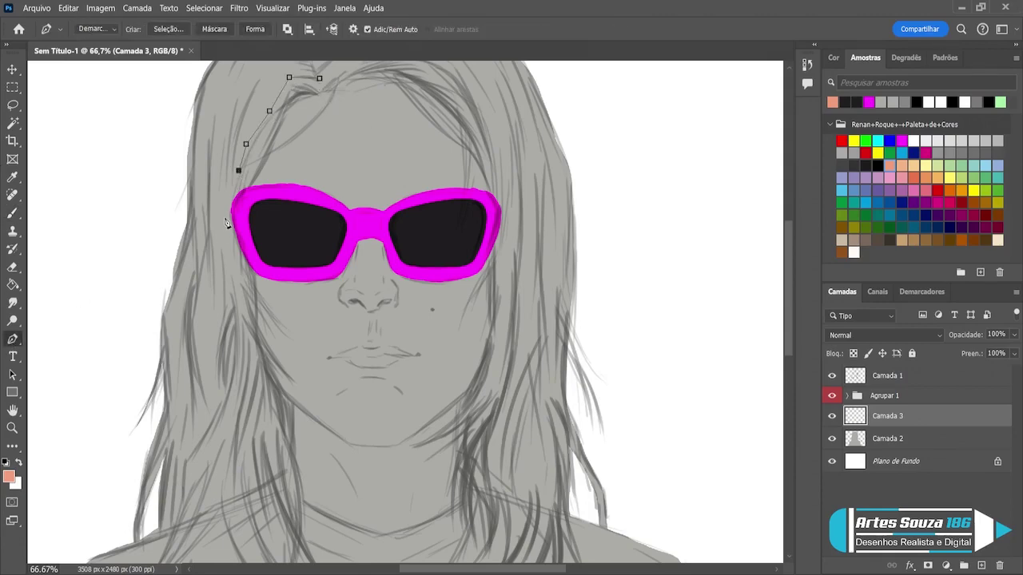
left_click(224, 217)
left_click(247, 323)
left_click(265, 358)
left_click_drag(280, 387, 298, 410)
key("ctrl+z")
left_click_drag(284, 393, 294, 412)
- Continue the Pen path along the left jaw to the point where it meets the neck
left_click(16, 436)
left_click(339, 418)
left_click(338, 418)
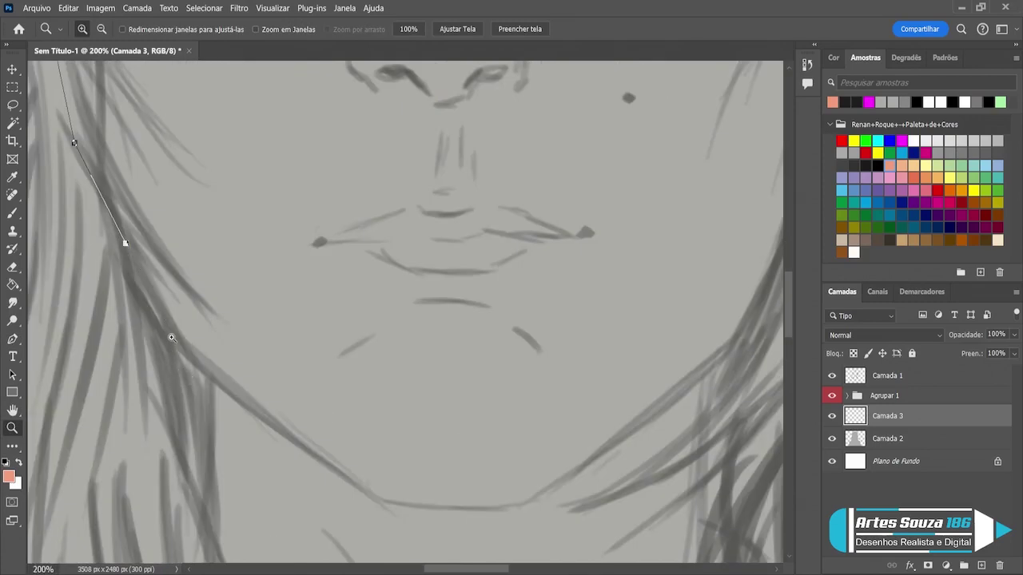
left_click(12, 339)
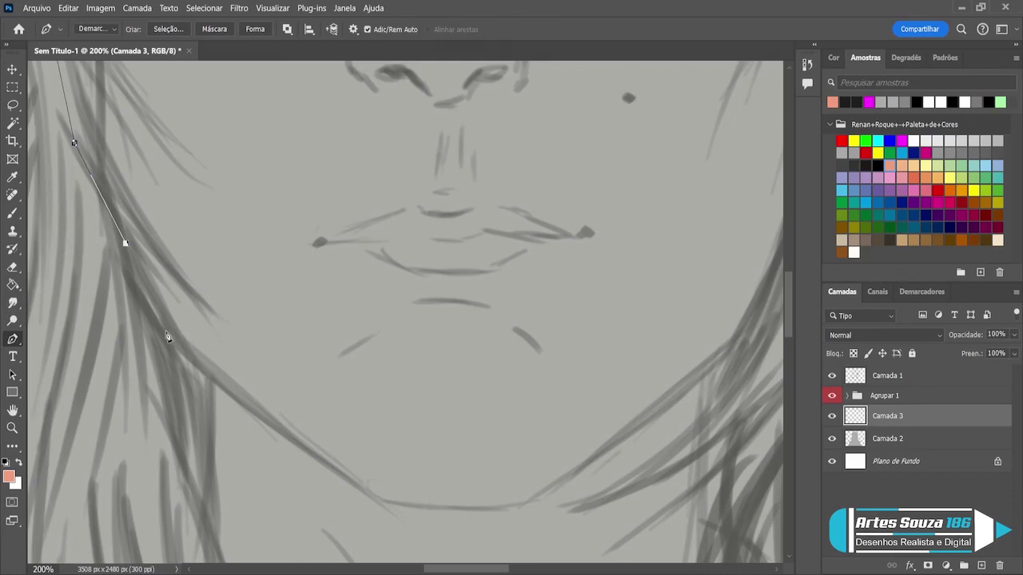
left_click(165, 331)
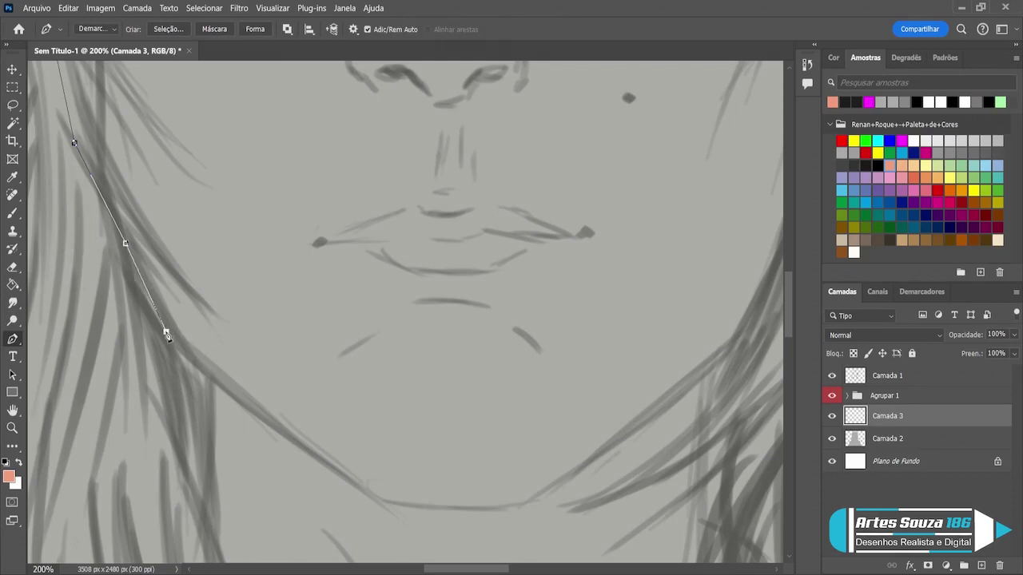
left_click(209, 381)
key("ctrl+z")
key("ctrl+z")
left_click(180, 350)
left_click(209, 381)
scroll(226, 386, "down", 1)
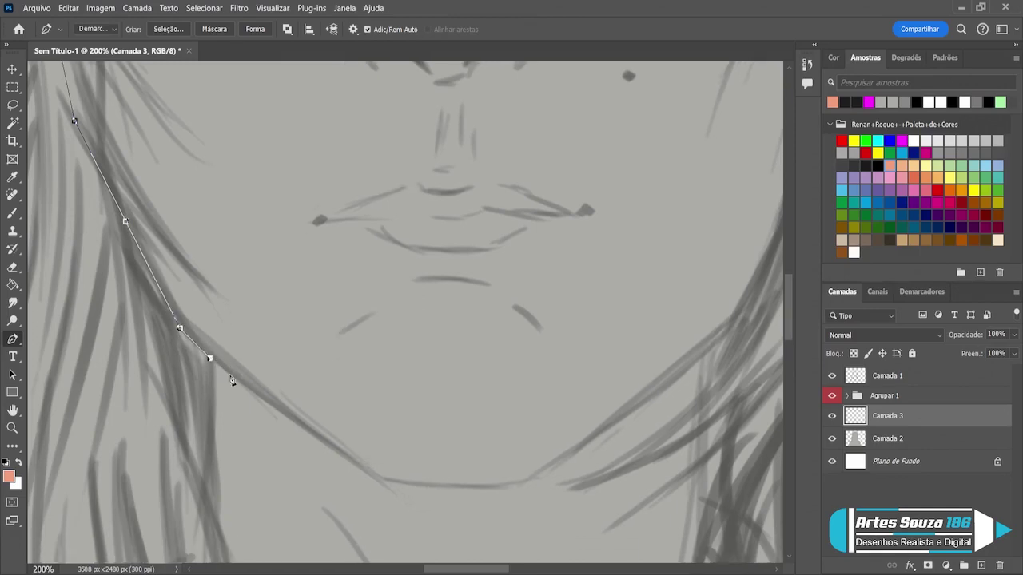
- Extend the Pen path down the left side of the neck and curve it to the middle of the neckline
key("ctrl+minus")
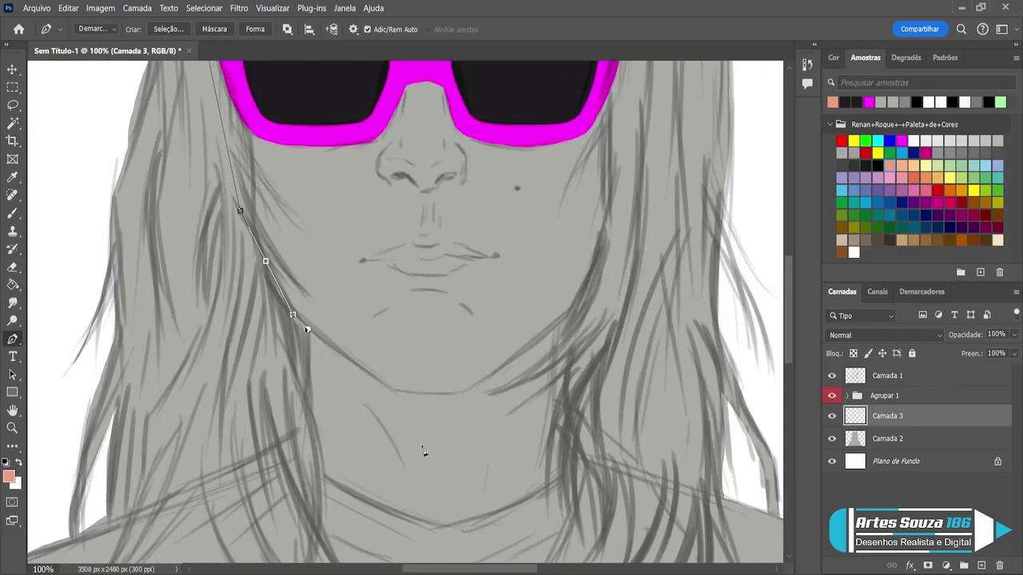
left_click(299, 432)
left_click_drag(440, 525, 563, 547)
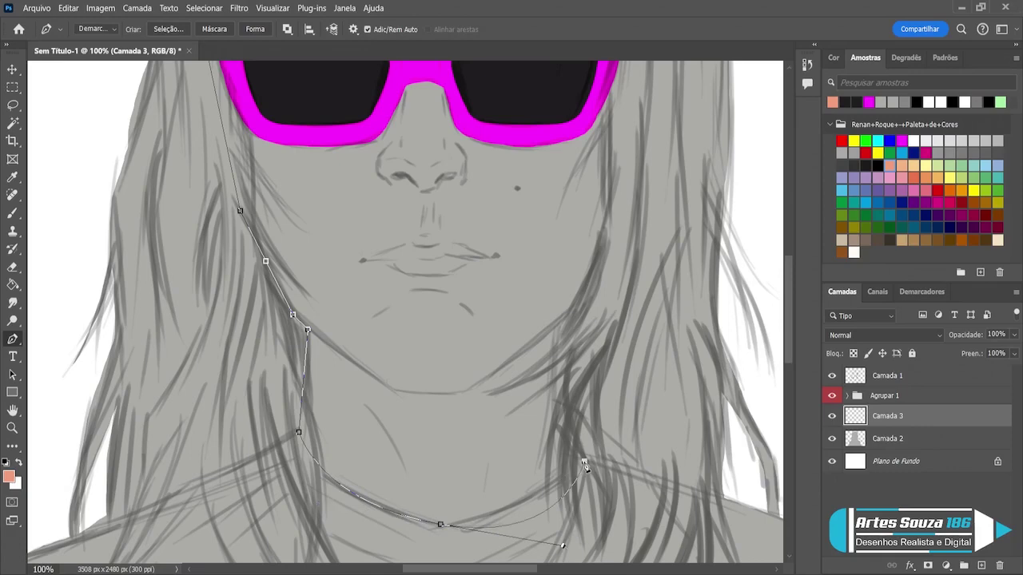
left_click(584, 462)
left_click_drag(562, 546, 551, 507)
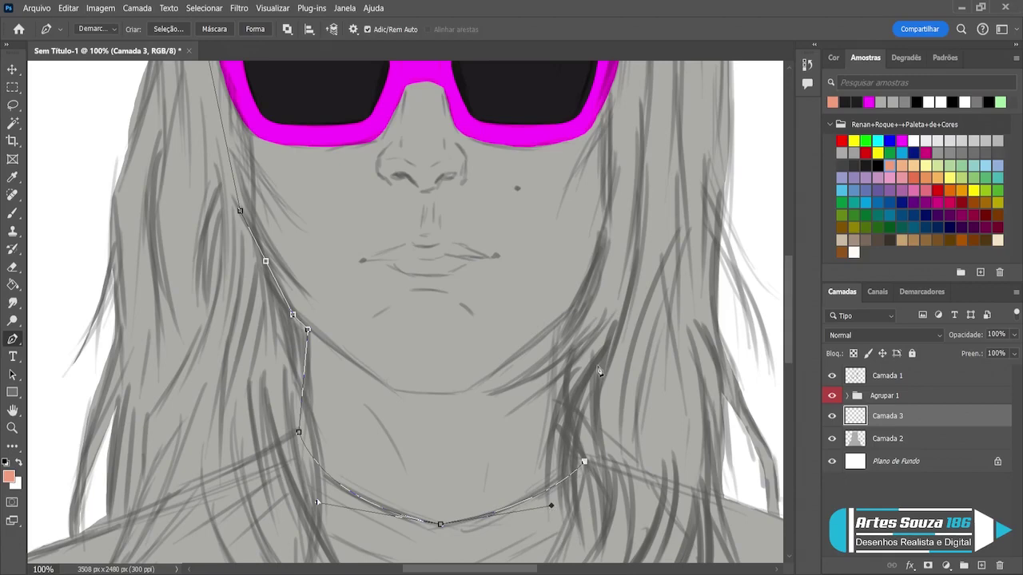
key("ctrl+z")
key("ctrl+z")
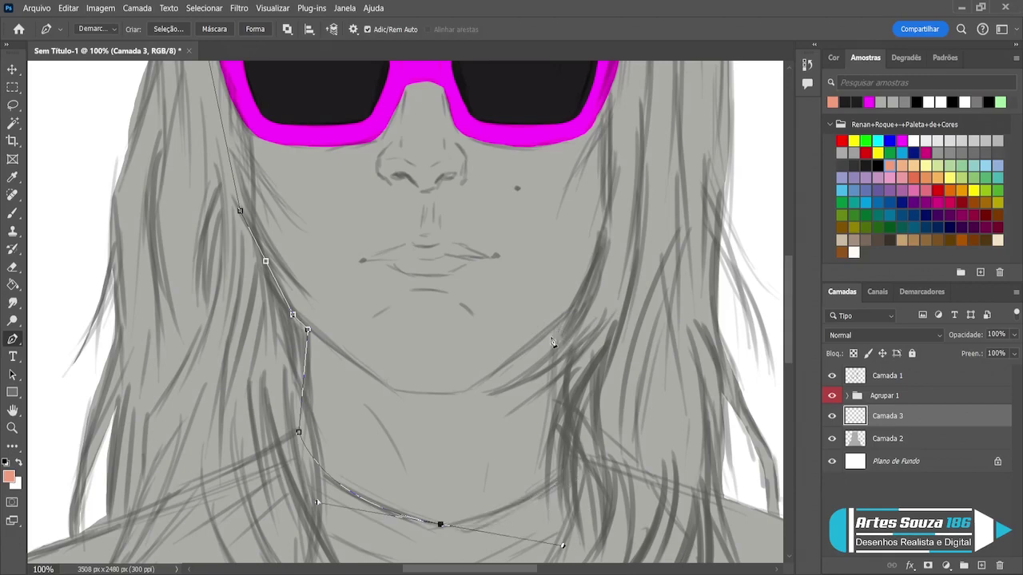
- Extend the Pen path to the right base of the neck and adjust the curve handle to follow the neckline
left_click(565, 478)
left_click_drag(562, 546, 537, 504)
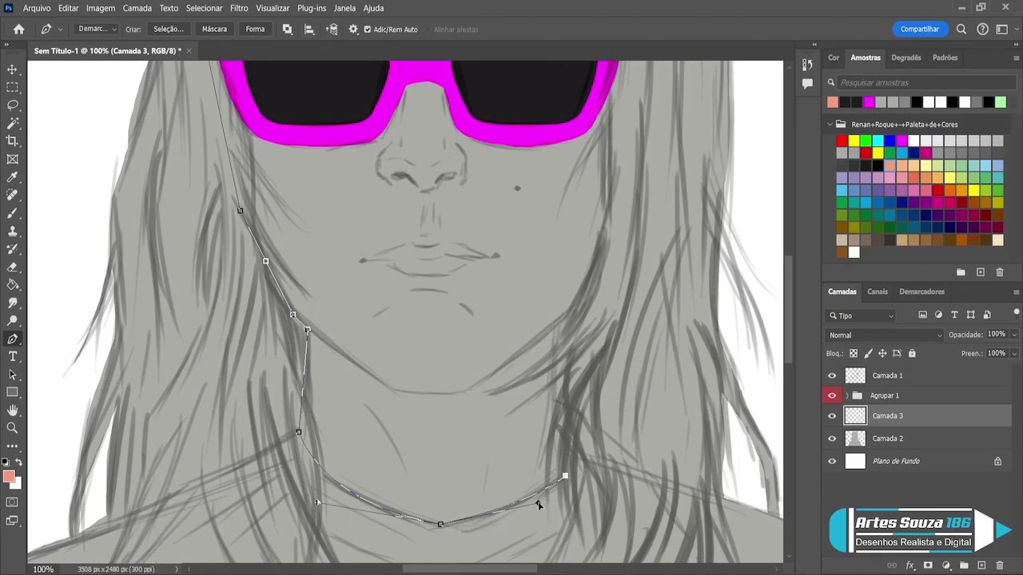
- Try to extend the Pen path up the right side of the neck to the jaw, and undo it
left_click(557, 324)
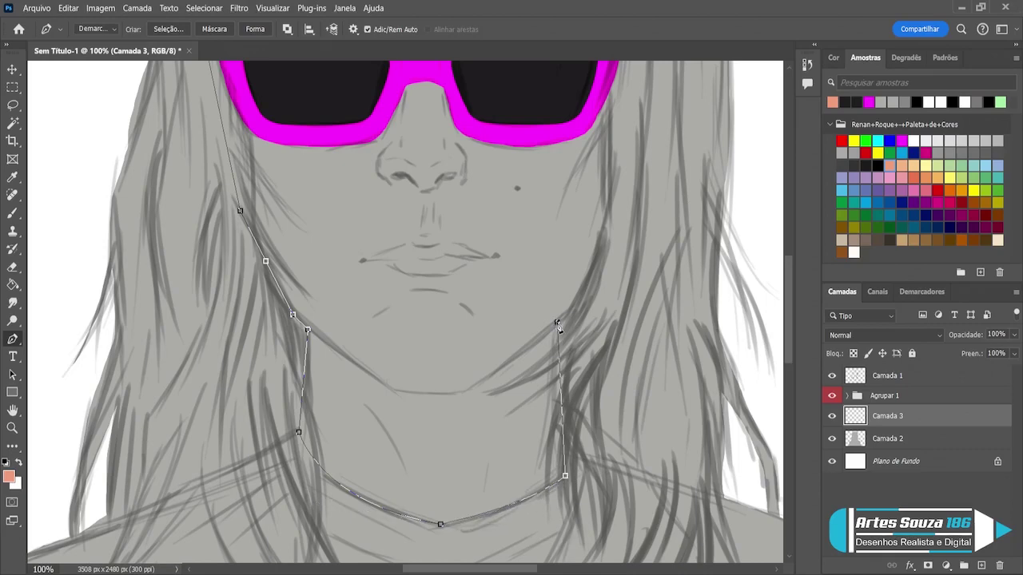
left_click_drag(559, 328, 572, 314)
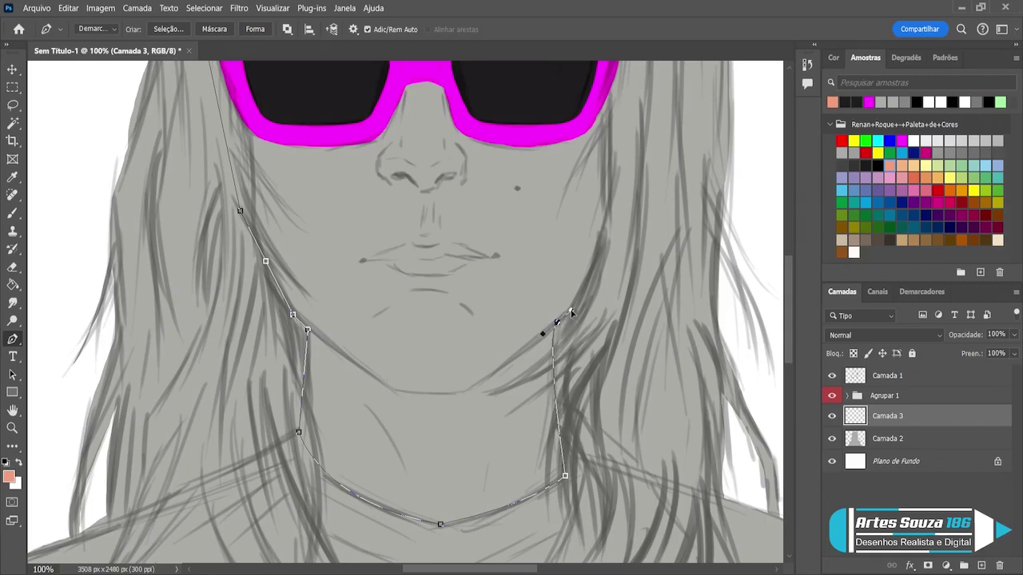
key("ctrl+z")
key("ctrl+z")
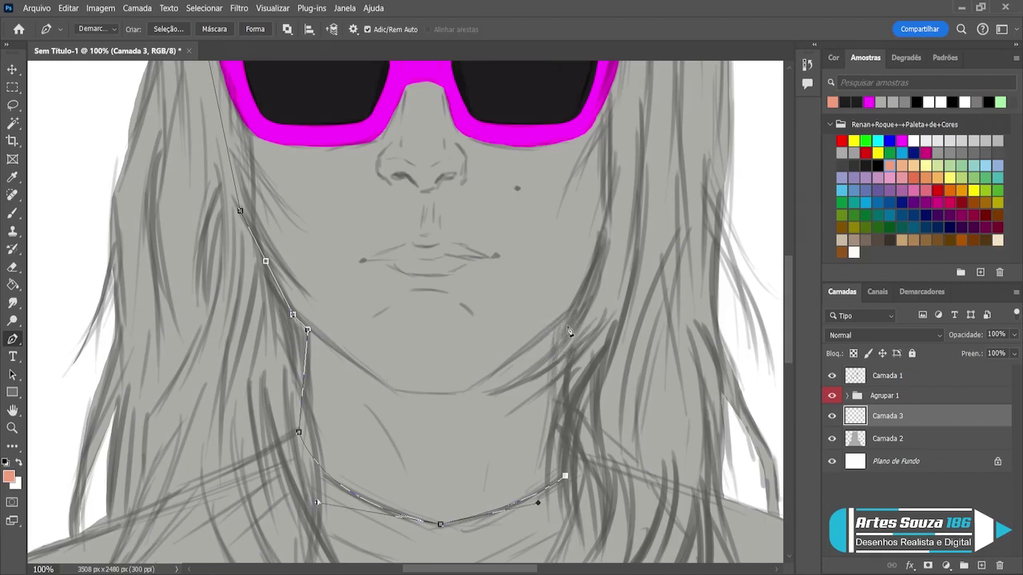
- Extend the Pen path up the right side of the neck to the jaw, curving the segment along the neck line
left_click(562, 318)
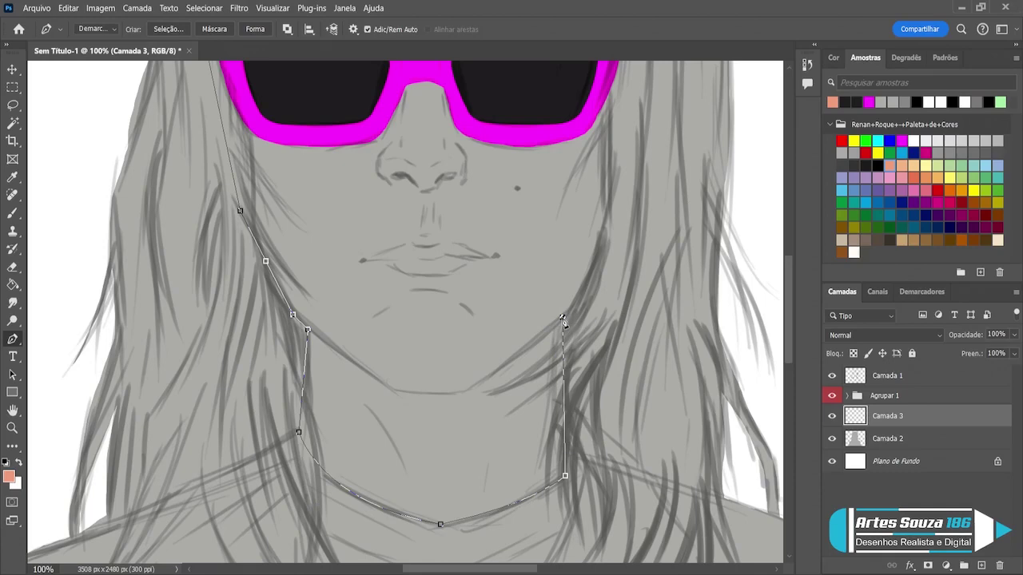
left_click_drag(561, 318, 548, 374)
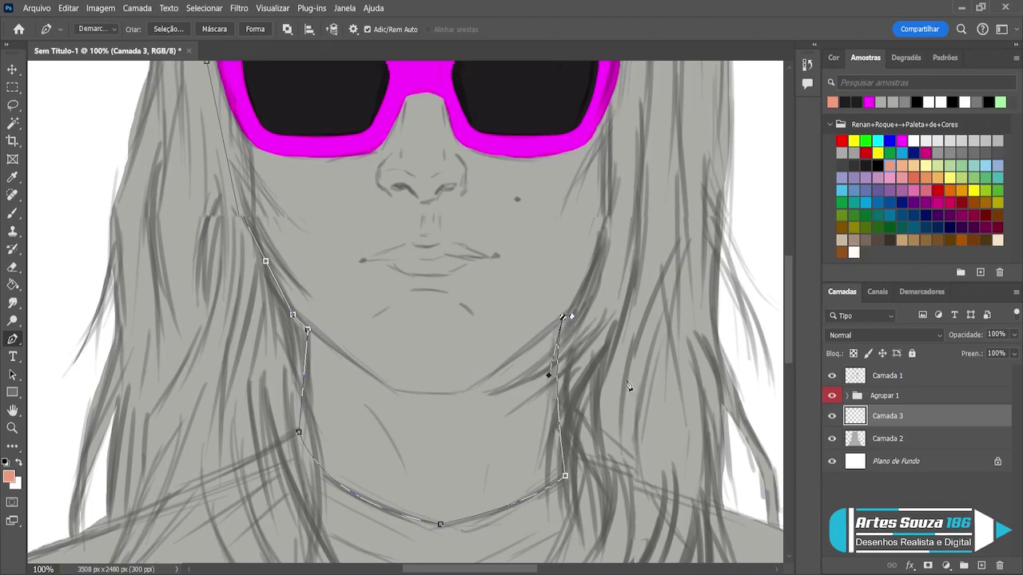
scroll(628, 386, "up", 1)
left_click_drag(402, 571, 470, 574)
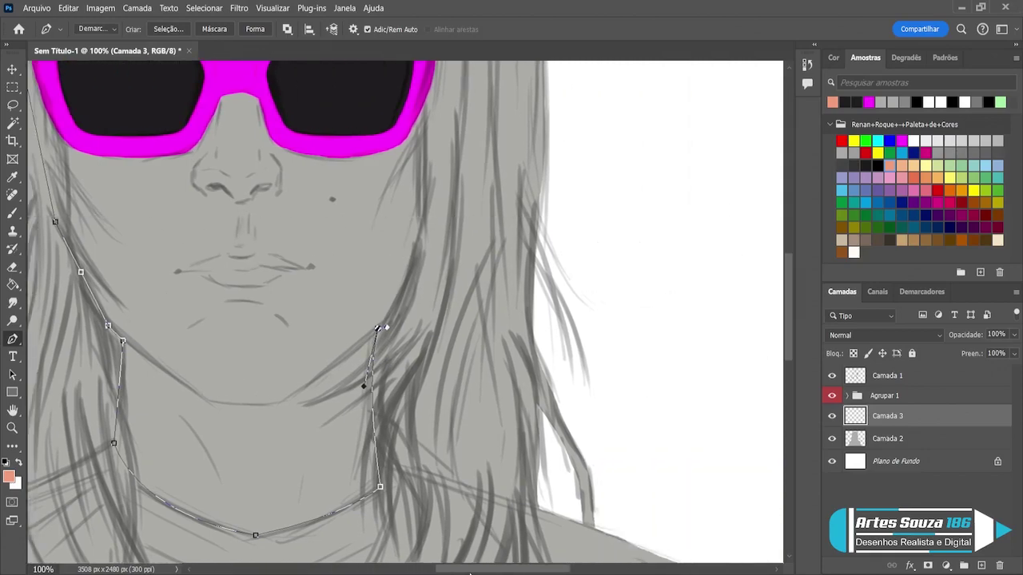
left_click(380, 327)
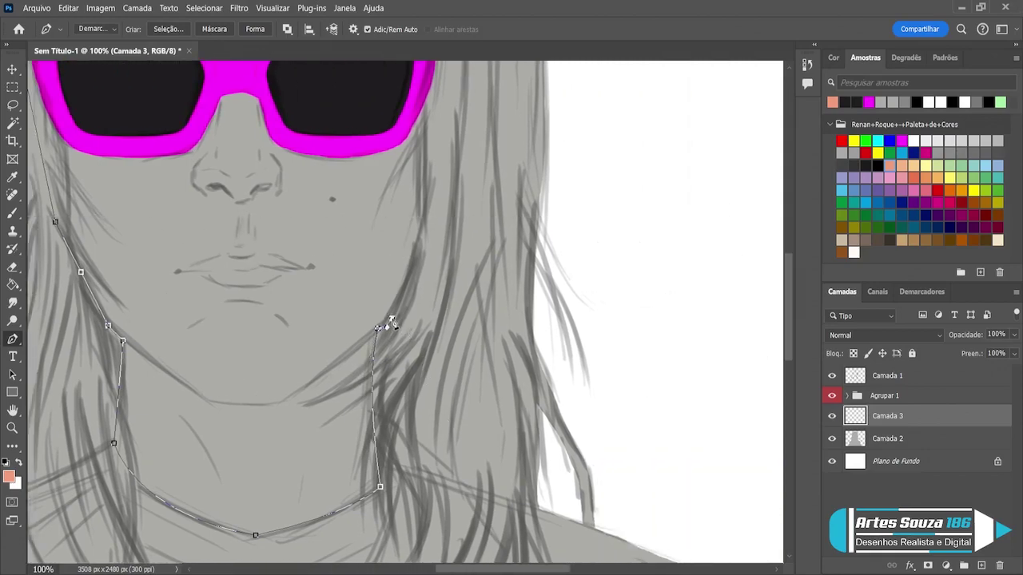
left_click(386, 324, "ctrl")
- Continue the Pen path up the right jaw and cheek, past the outer edge of the sunglasses, to the right temple
left_click(425, 219)
scroll(480, 268, "up", 1)
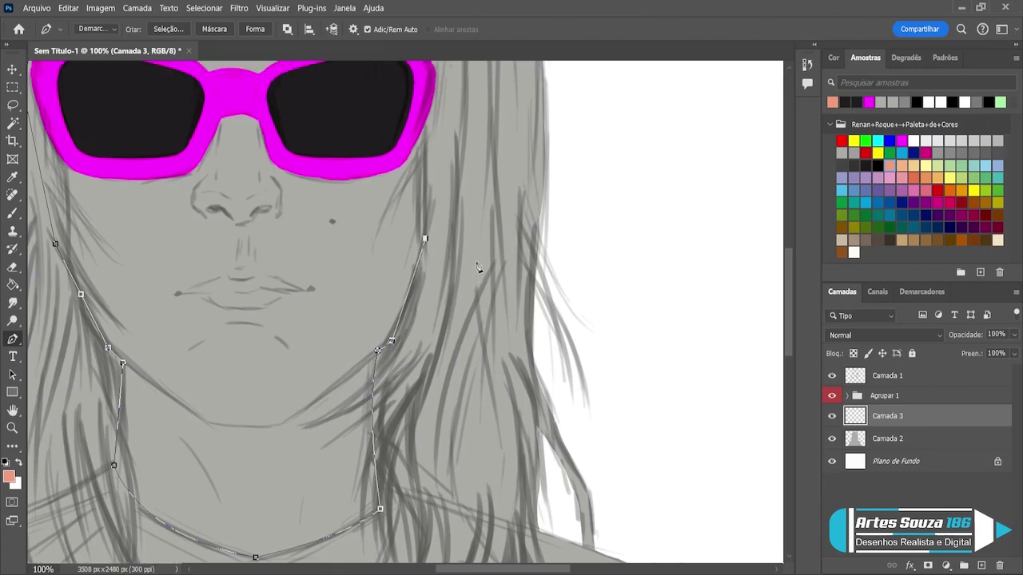
scroll(785, 348, "down", 4)
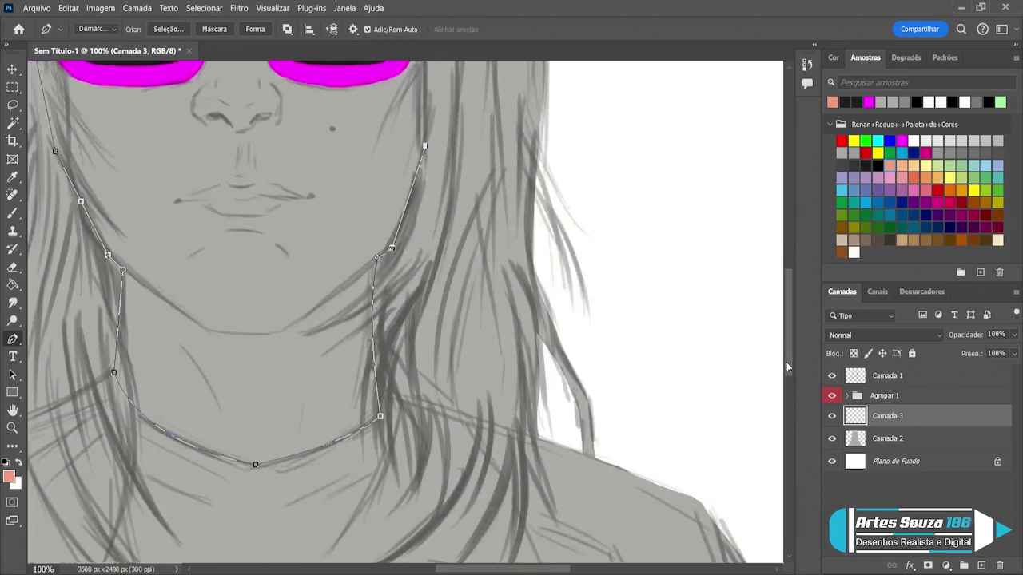
scroll(386, 224, "up", 7)
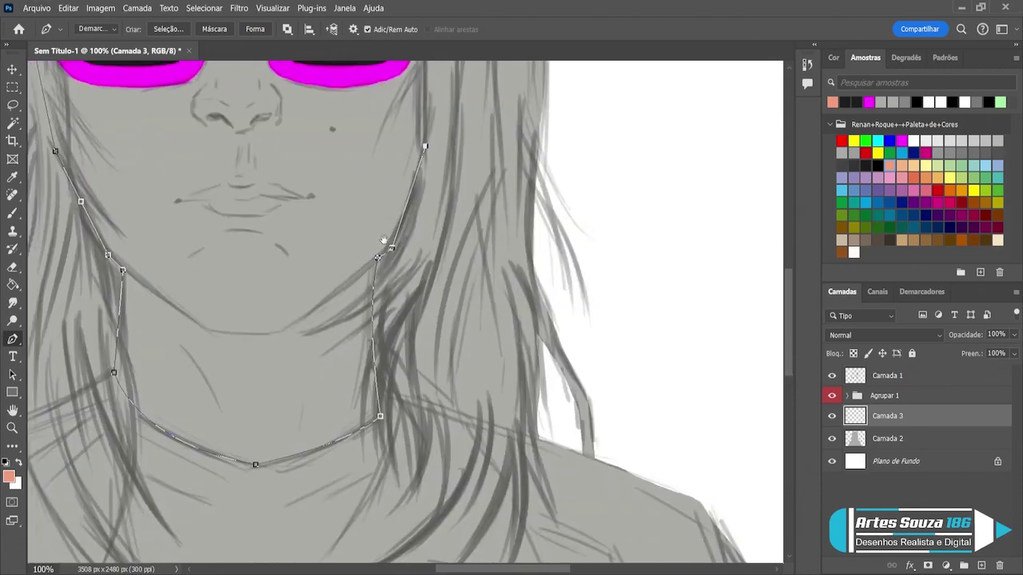
left_click(485, 169)
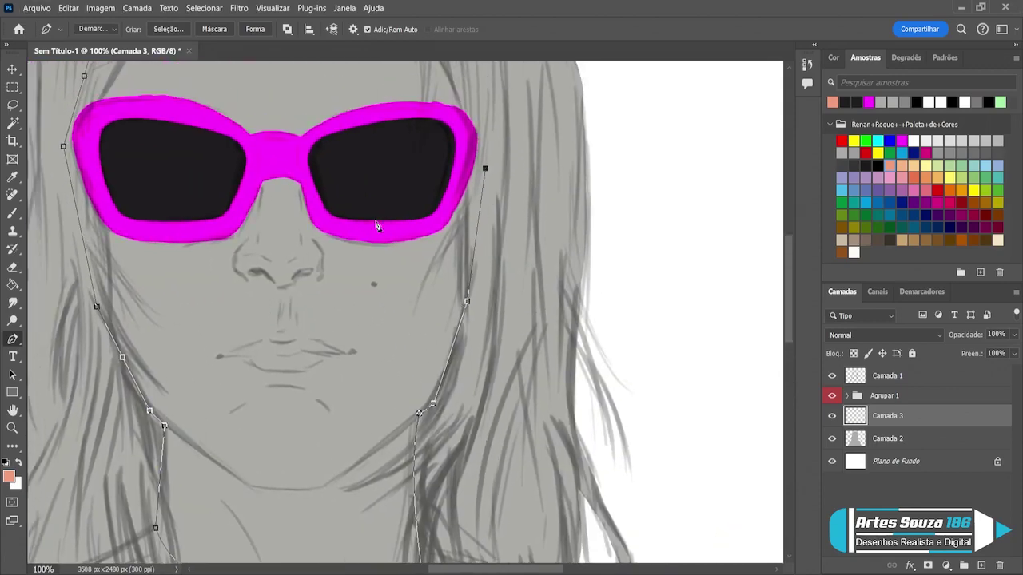
scroll(372, 210, "up", 5)
left_click(456, 129)
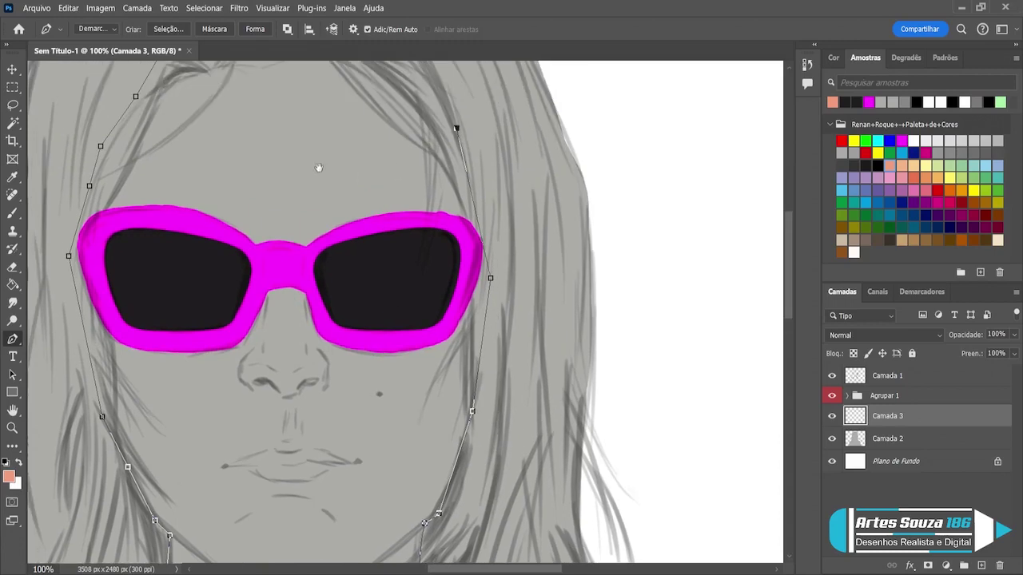
- Carry the Pen path over the forehead along the hairline and close it at its starting point
scroll(318, 168, "up", 4)
left_click(328, 109)
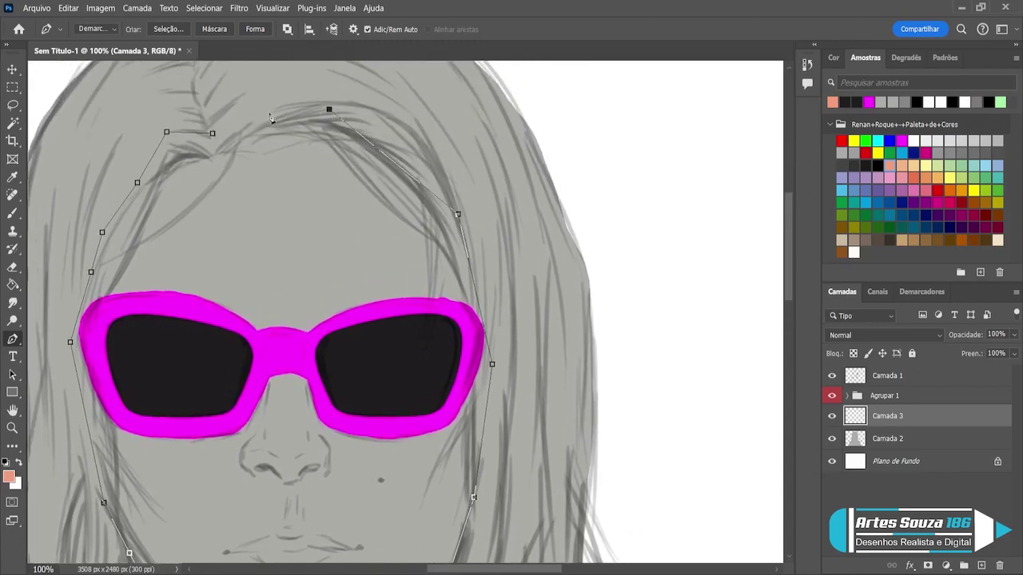
left_click(252, 114)
left_click(227, 133)
left_click(213, 133)
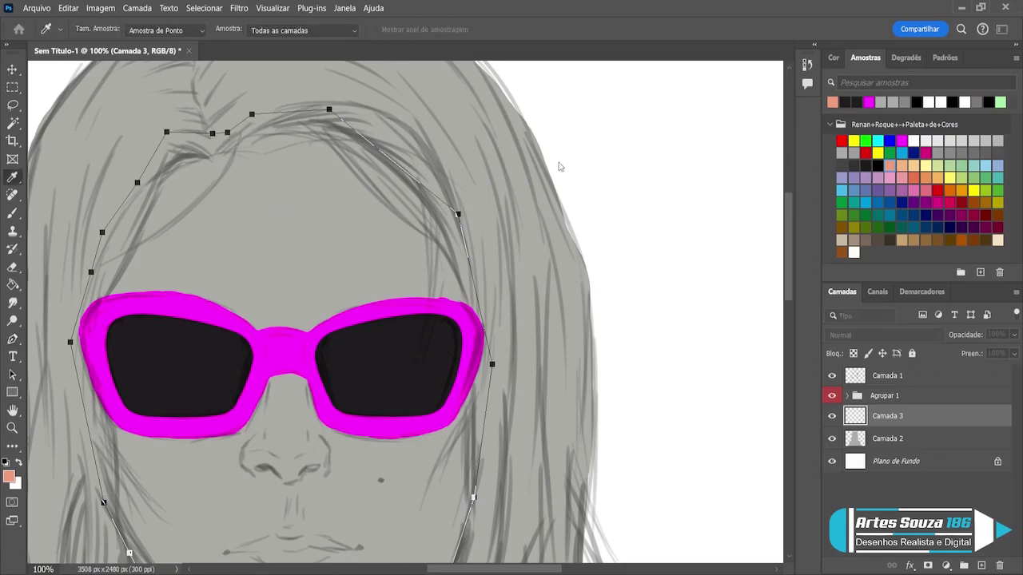
- Turn the face and neck path into a selection and fill it with the salmon skin colour using the Paint Bucket
key("ctrl+Return")
left_click(12, 285)
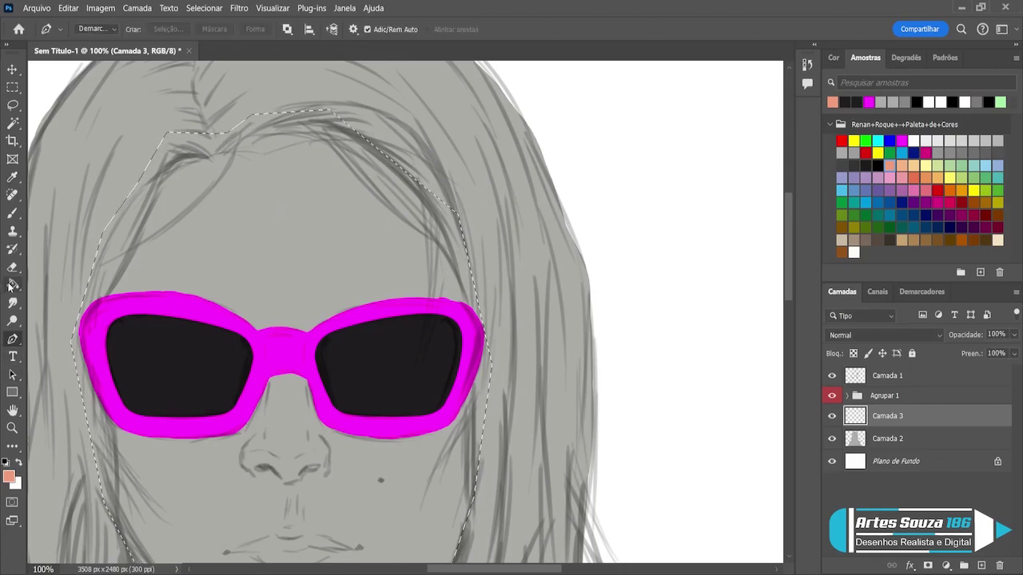
left_click(316, 257)
key("ctrl+0")
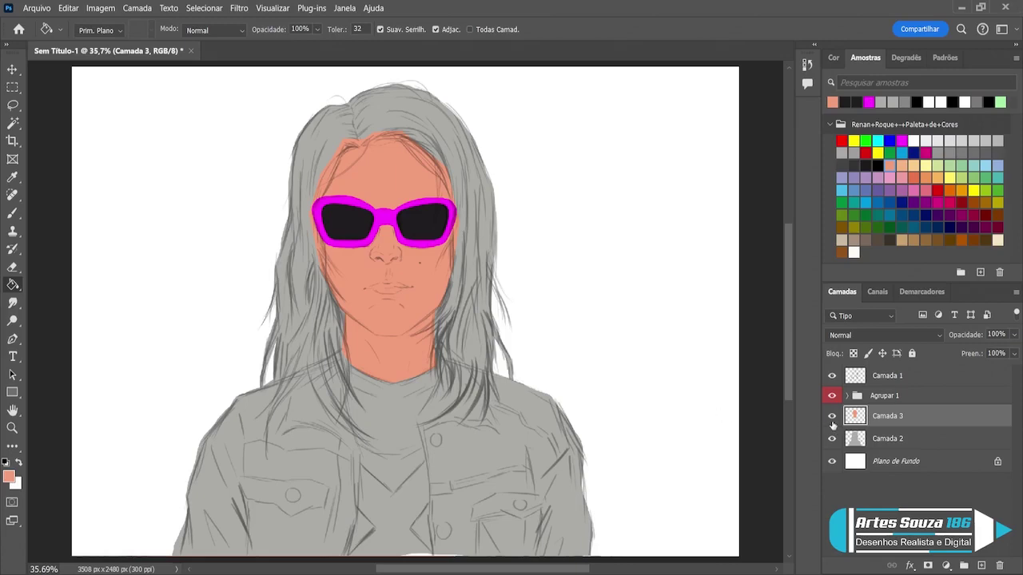
- Rename the skin layer as cabeça
double_click(882, 417)
type("cabeça")
key("Return")
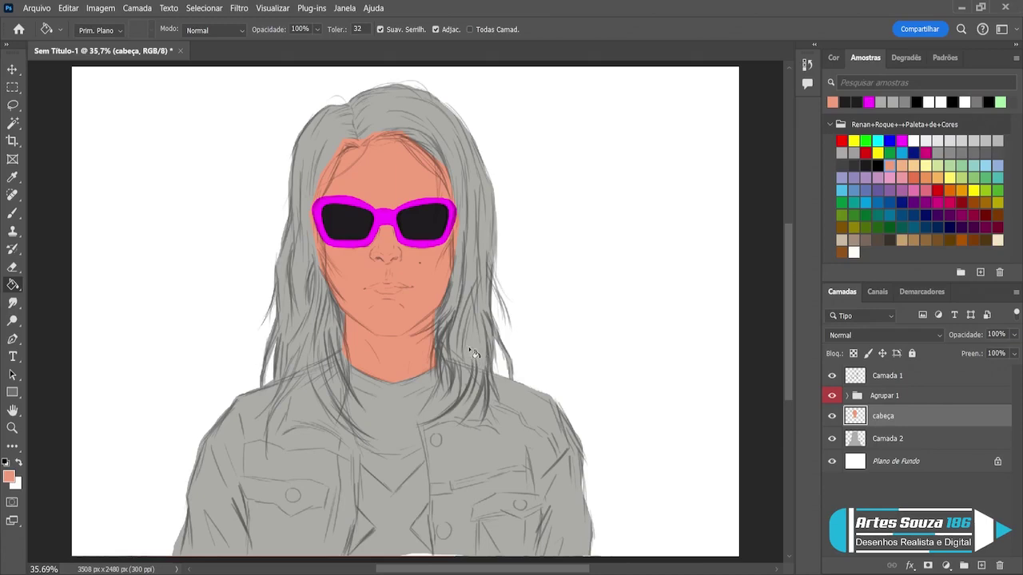
- Add a new layer above cabeça and trace the jacket's left front edge with the Pen from the neck to the canvas bottom
left_click(13, 214)
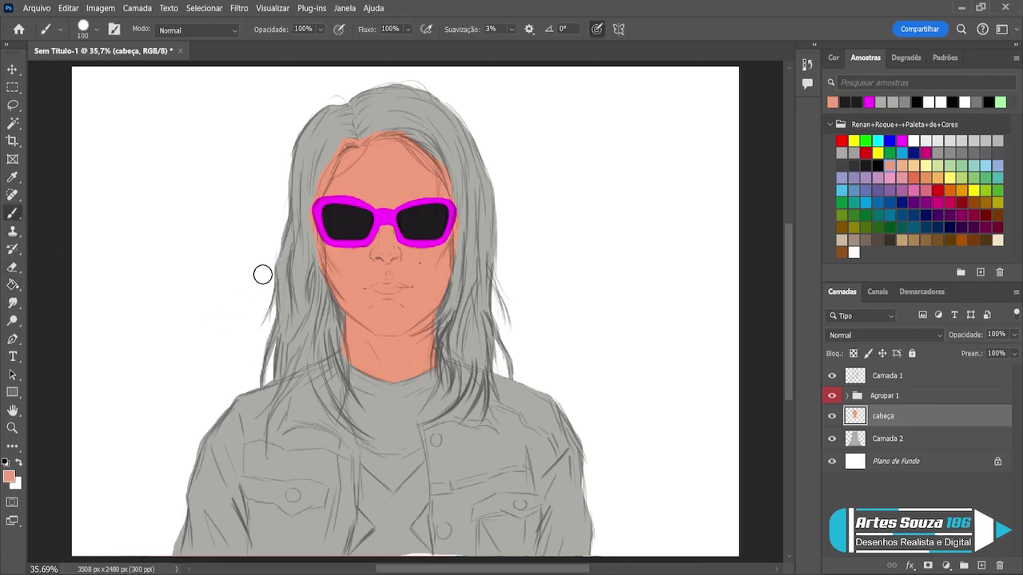
left_click(12, 341)
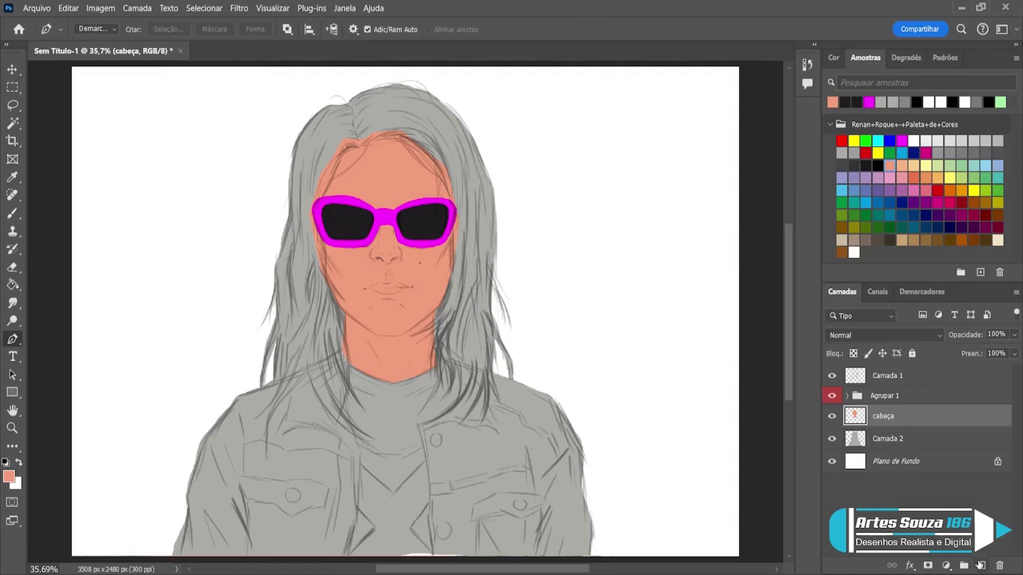
left_click(981, 565)
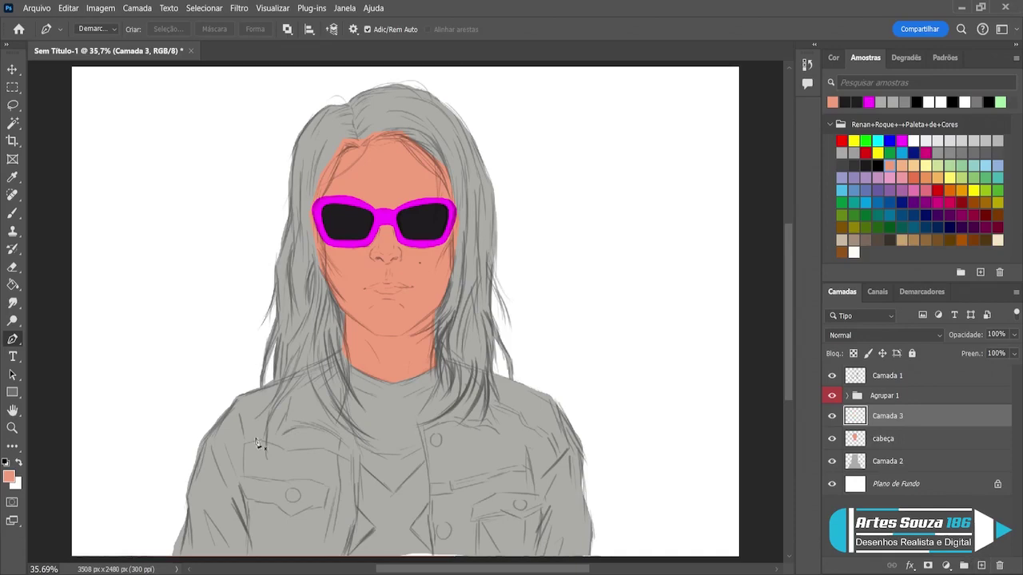
left_click(343, 349)
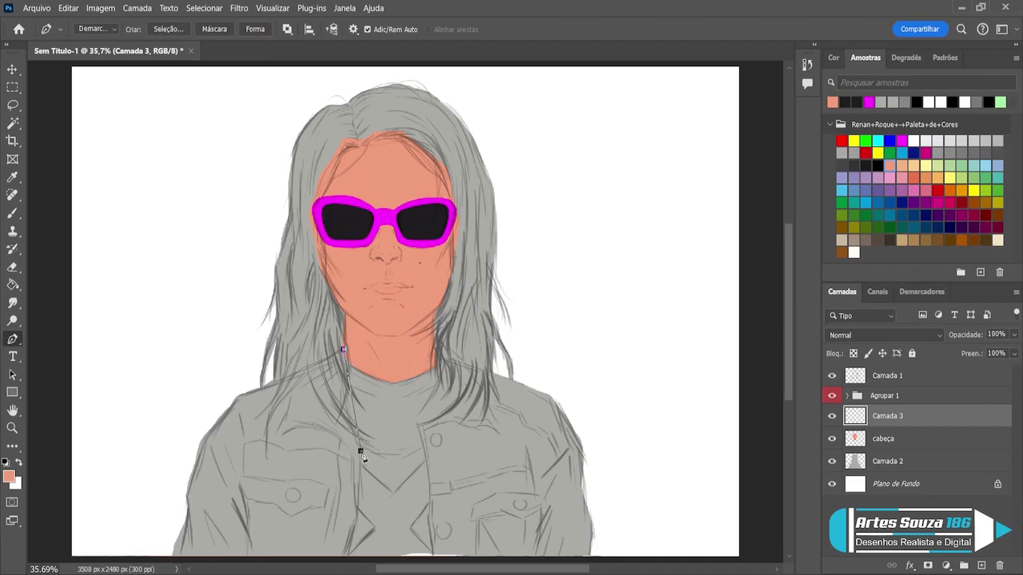
left_click_drag(360, 452, 374, 460)
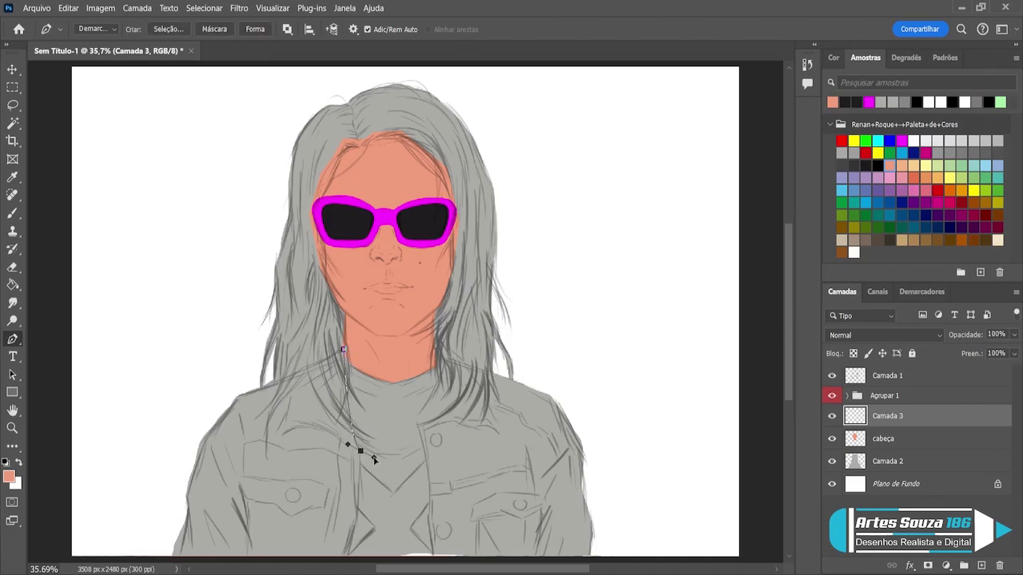
left_click(358, 524)
mouse_move(373, 458)
left_mouse_down()
mouse_move(366, 483)
mouse_move(362, 465)
left_mouse_up()
left_click(346, 557)
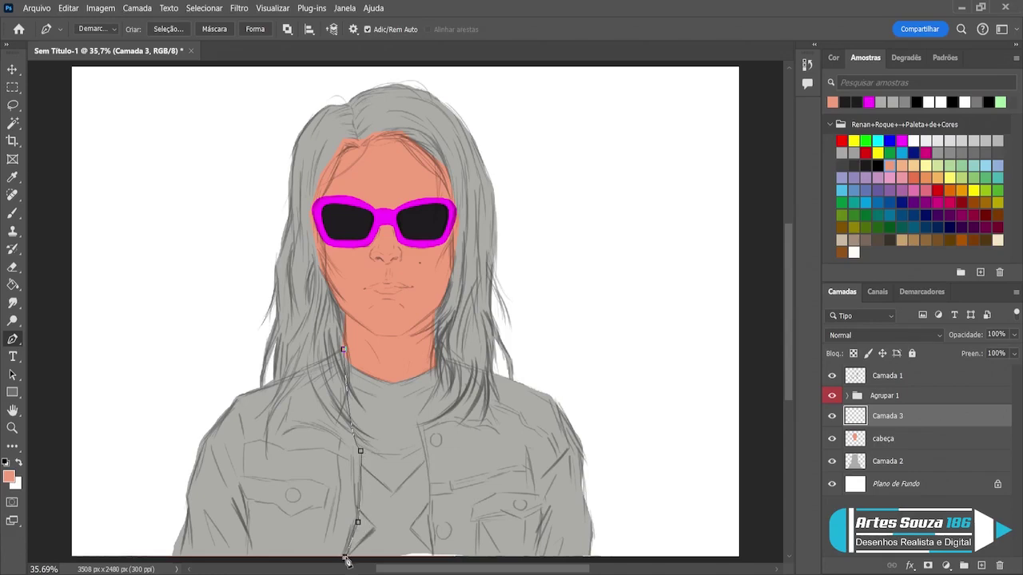
- Continue the Pen path around the left sleeve and over the left shoulder, closing it at the neck
left_click(172, 557)
left_click(187, 506)
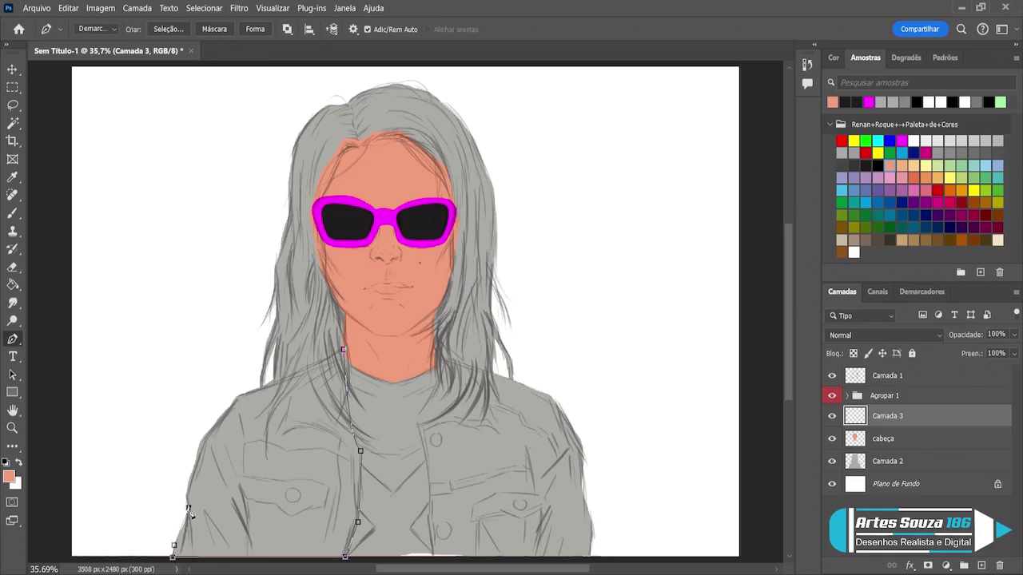
left_click(186, 493)
left_click(200, 440)
left_click(236, 397)
left_click(343, 352)
left_click_drag(343, 350, 354, 344)
- Turn the left jacket path into a selection, sample a denim blue and fill the selection with it
key("i")
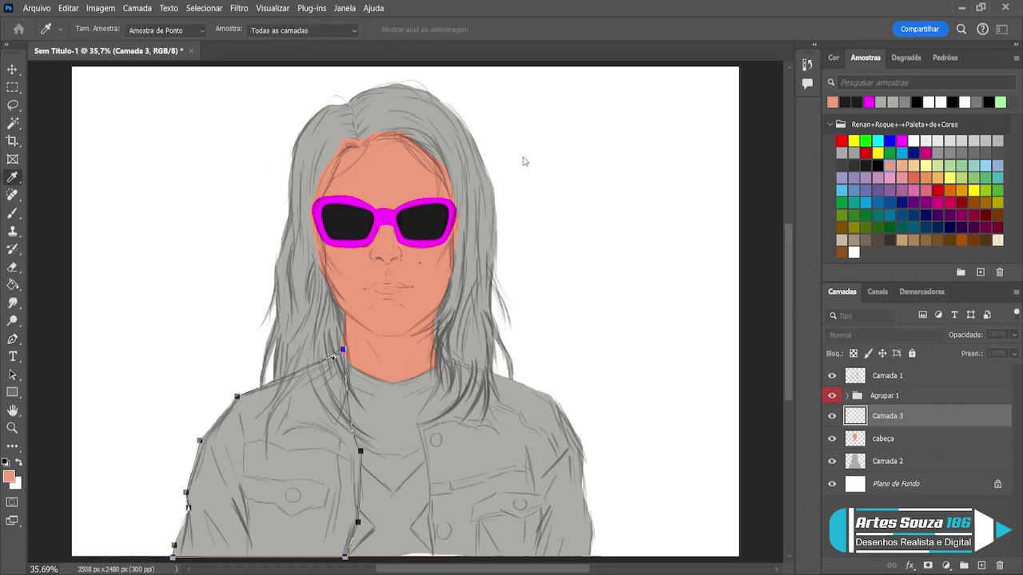
key("ctrl+Return")
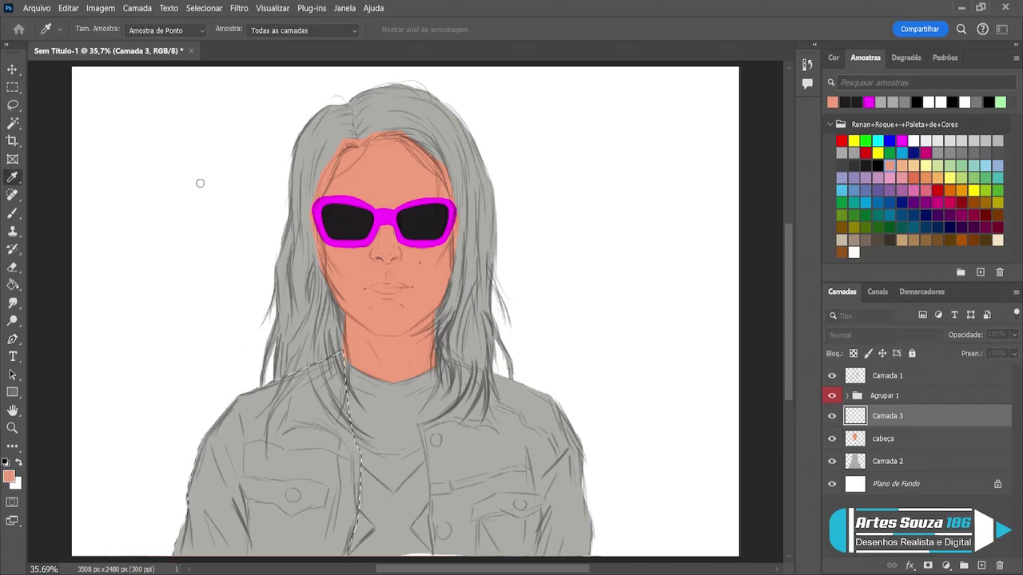
left_click(396, 91)
key("p")
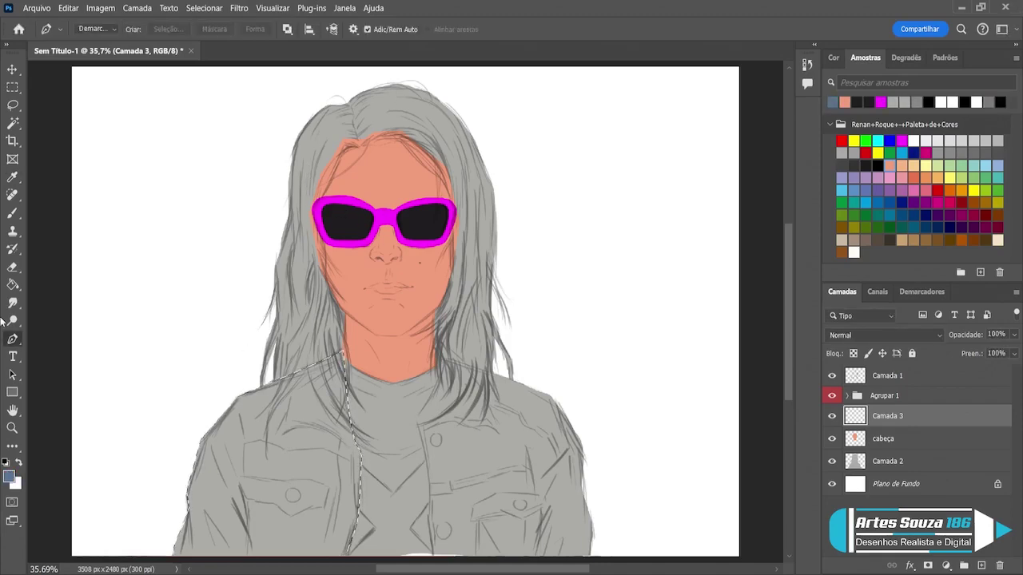
left_click(12, 285)
left_click(264, 428)
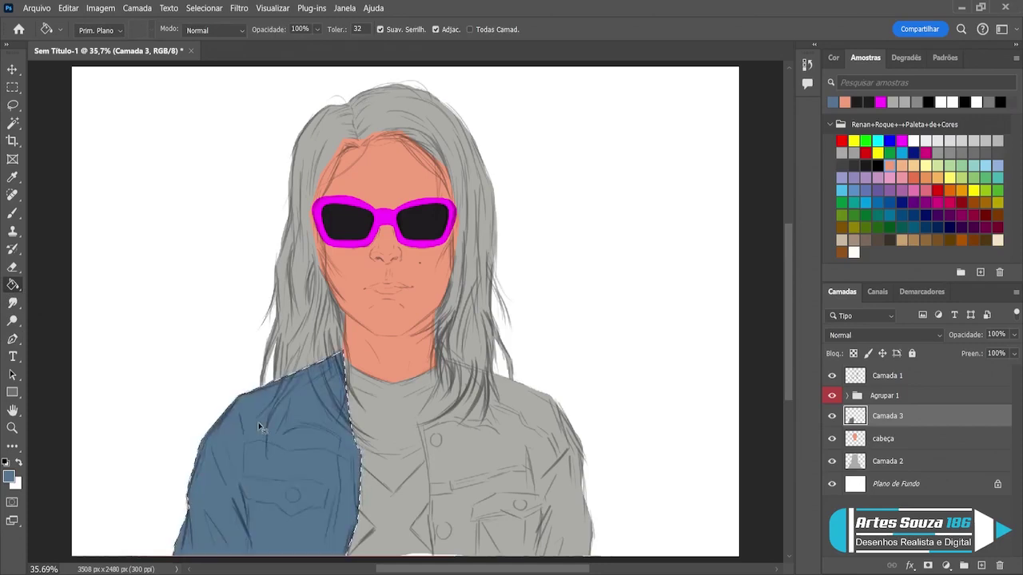
- Rename the jacket layer as jaqueta
double_click(888, 417)
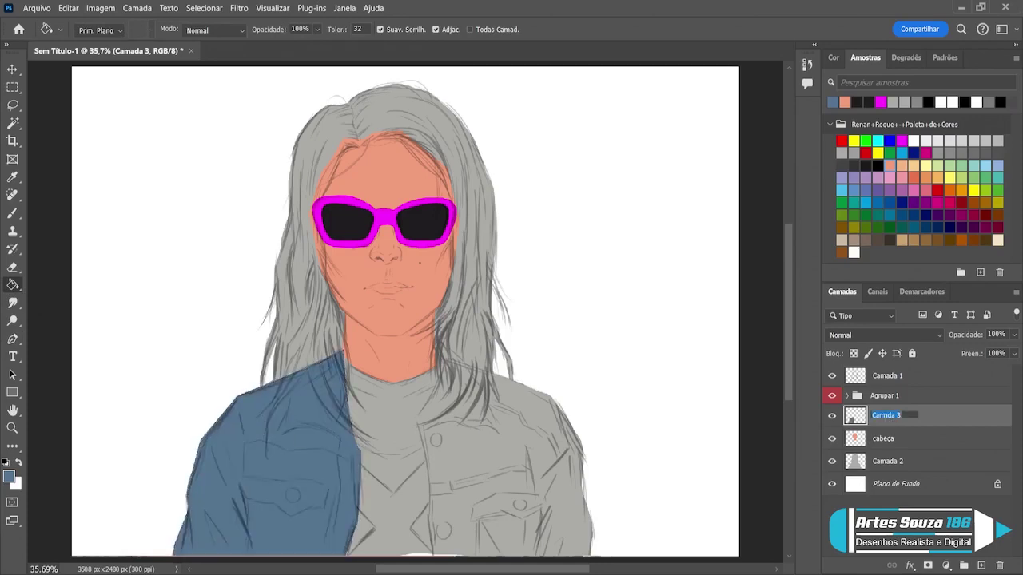
type("jaqueta")
key("Return")
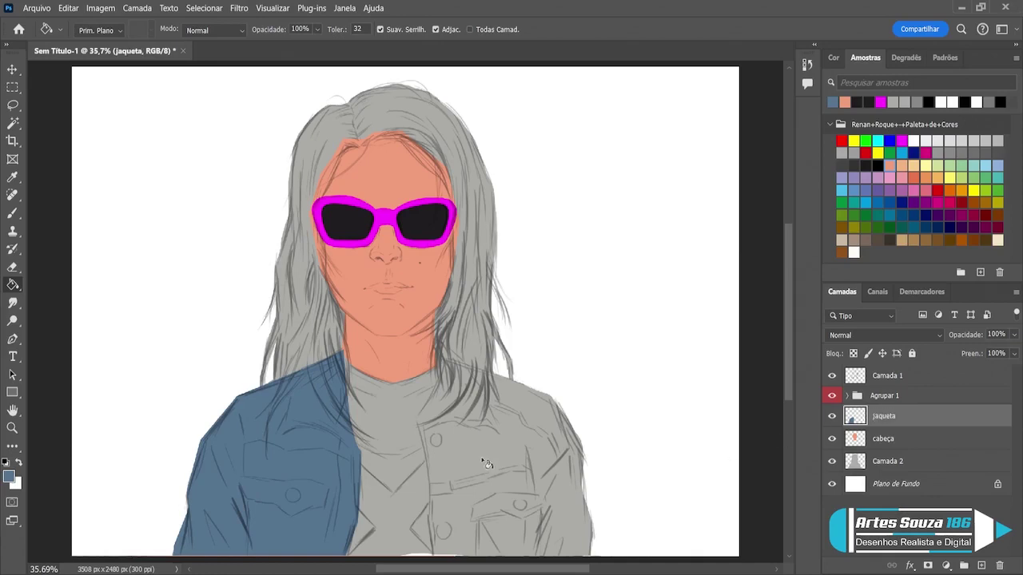
- Trace the jacket's right front edge with the Pen from the neck down to the canvas bottom, curving it at the collar
left_click(13, 340)
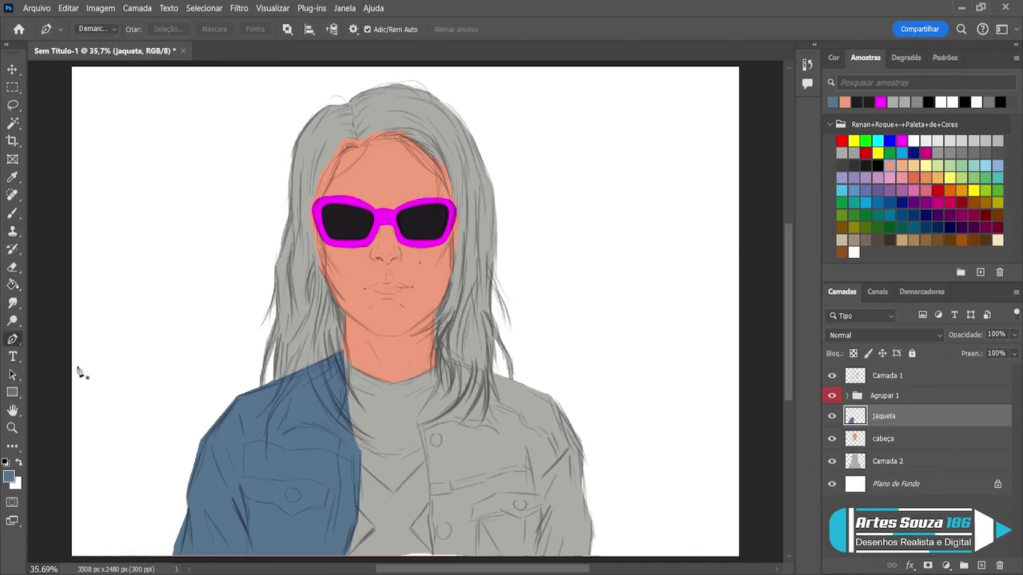
left_click(438, 352)
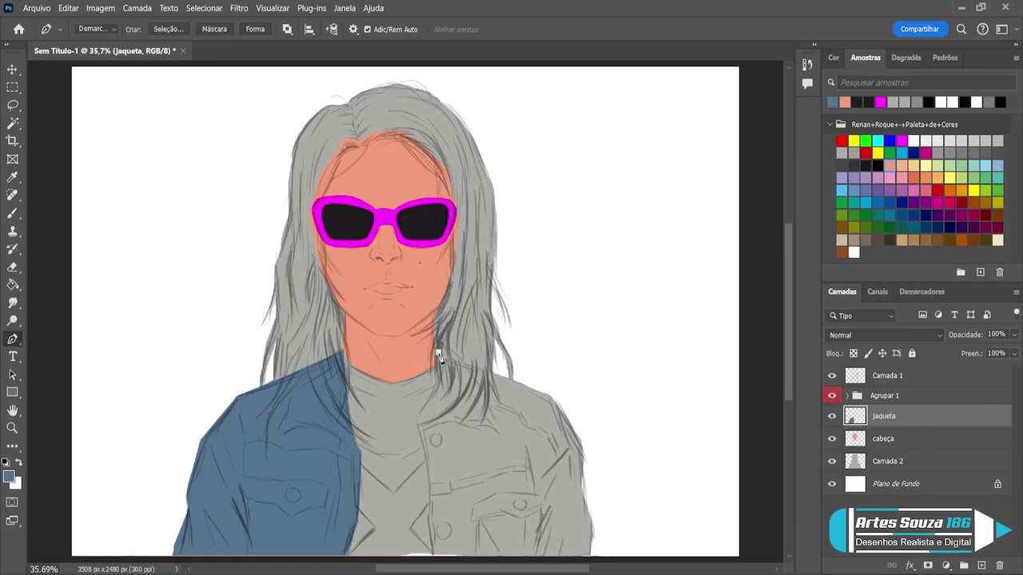
left_click_drag(416, 419, 386, 455)
left_click(428, 516)
left_click_drag(409, 471, 431, 456)
left_click(432, 557)
- Continue the Pen path along the canvas bottom, up the right sleeve and over the right shoulder, closing it at the neck
left_click(590, 558)
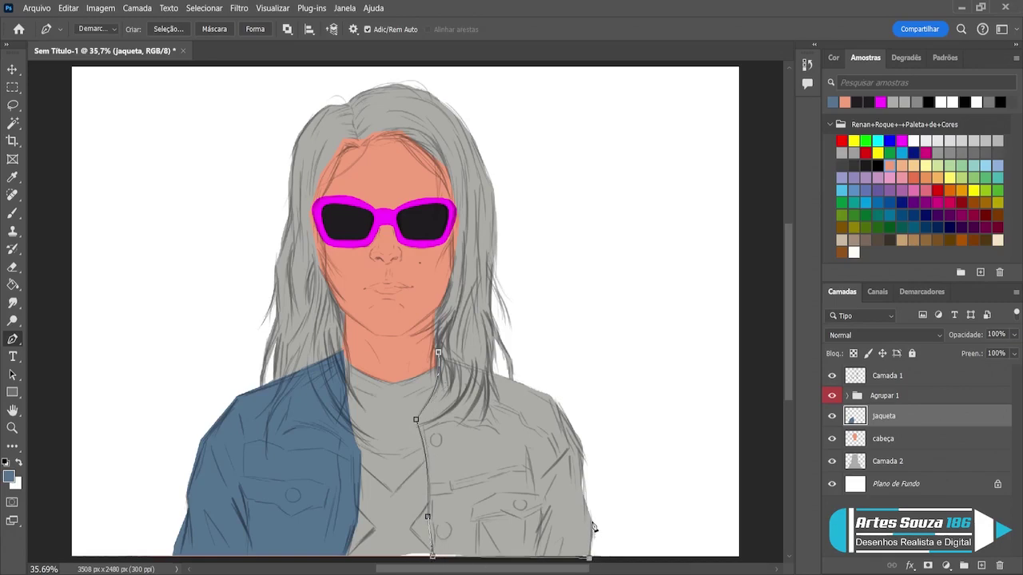
left_click(592, 522)
left_click(581, 484)
left_click(581, 441)
left_click(552, 397)
left_click(463, 362)
left_click_drag(438, 349, 440, 358)
key("ctrl+plus")
key("ctrl+plus")
key("ctrl+plus")
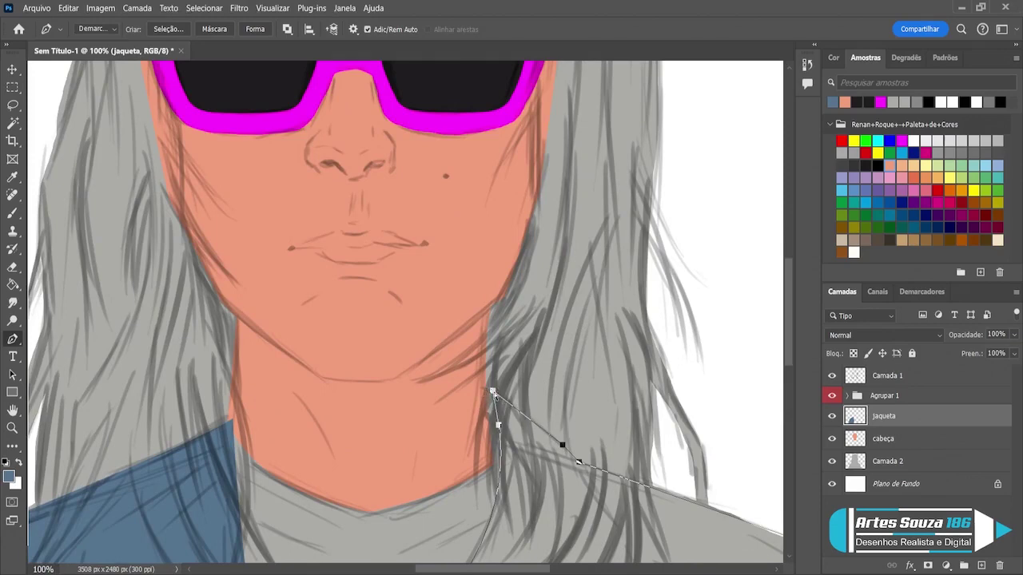
left_click_drag(492, 395, 487, 394)
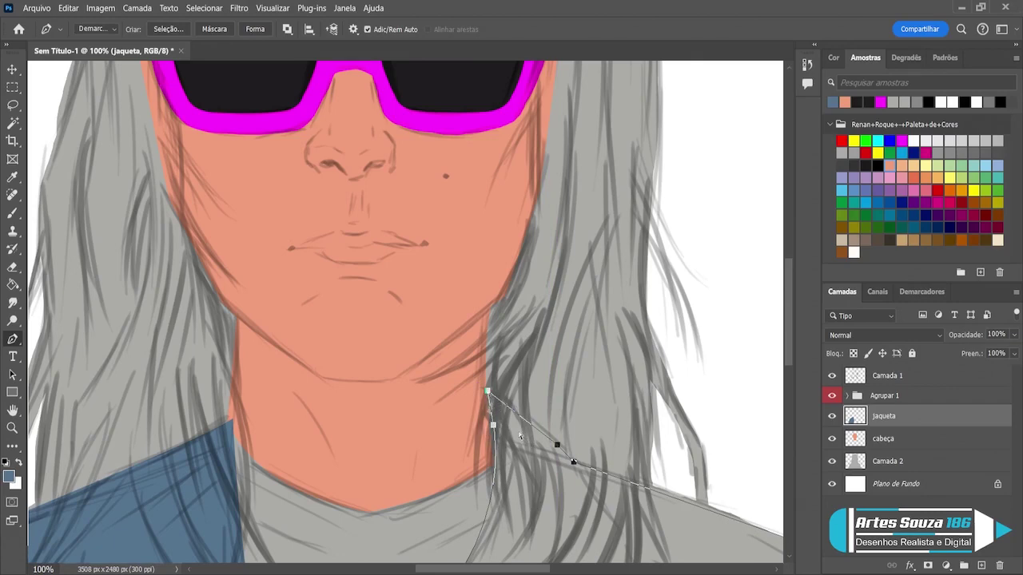
key("ctrl+z")
key("ctrl+shift+z")
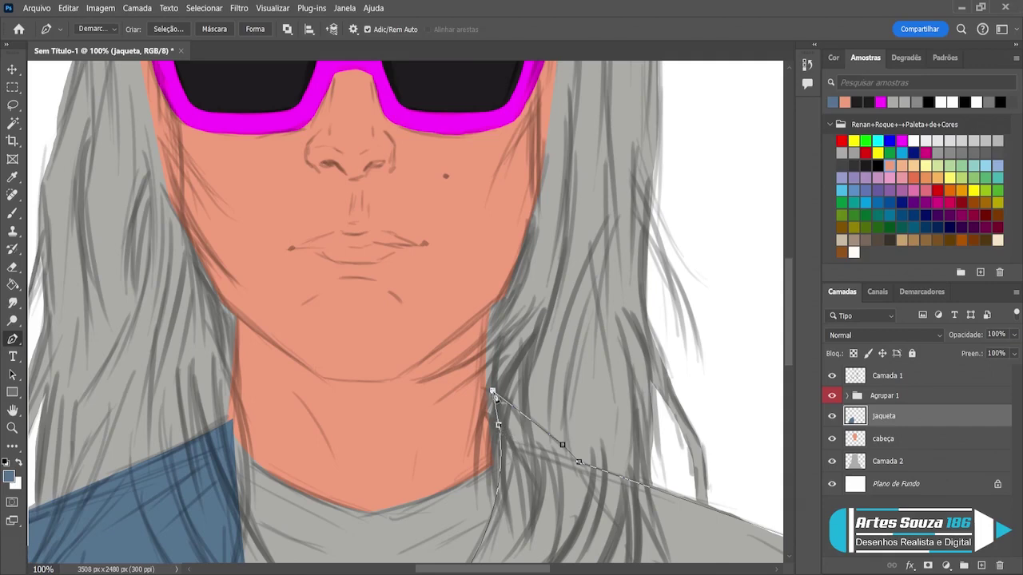
- Move the two upper anchor points of the right jacket path inward so they meet the right edge of the neck
left_click_drag(492, 392, 486, 389)
left_click_drag(497, 425, 488, 419)
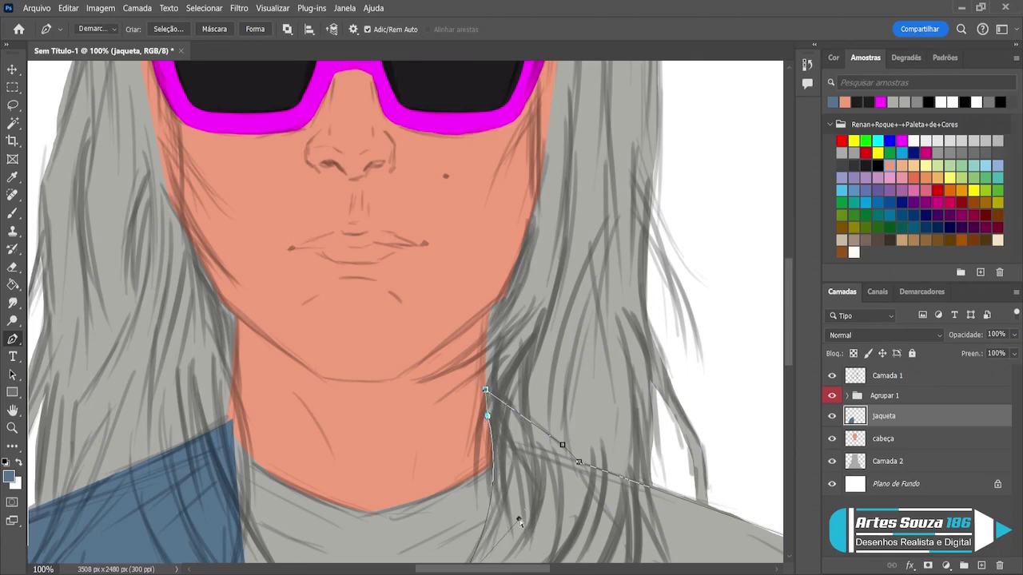
left_click_drag(519, 521, 521, 519)
key("ctrl+0")
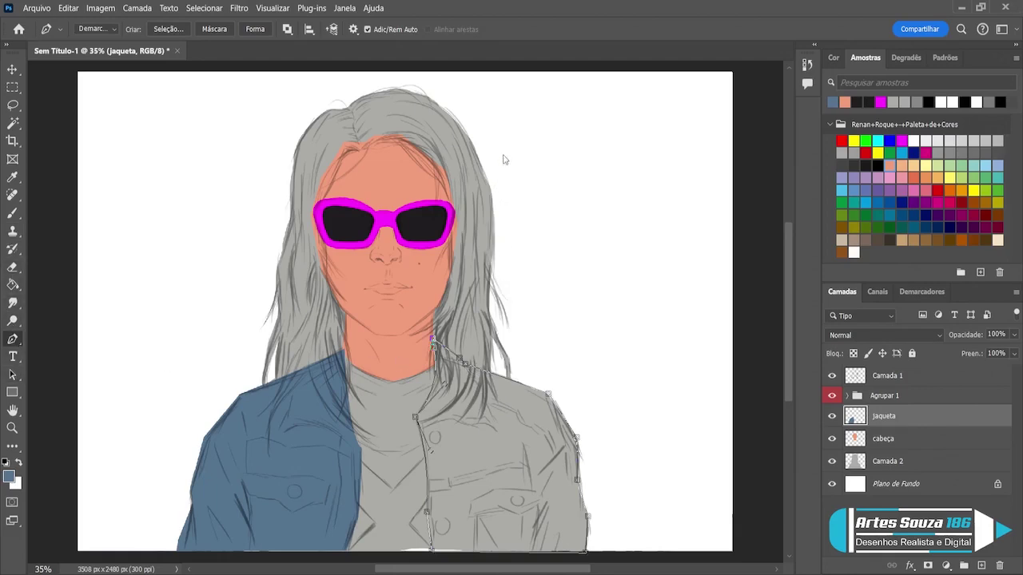
- Turn the closed right jacket path into a selection, fill it with the jacket blue and deselect
key("i")
key("p")
key("ctrl+Return")
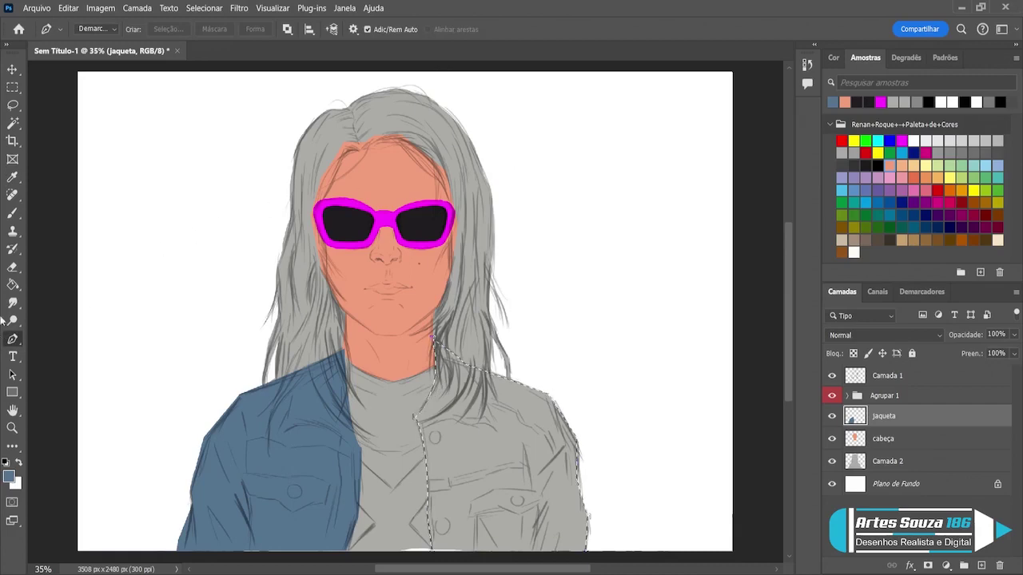
left_click(13, 288)
left_click(488, 460)
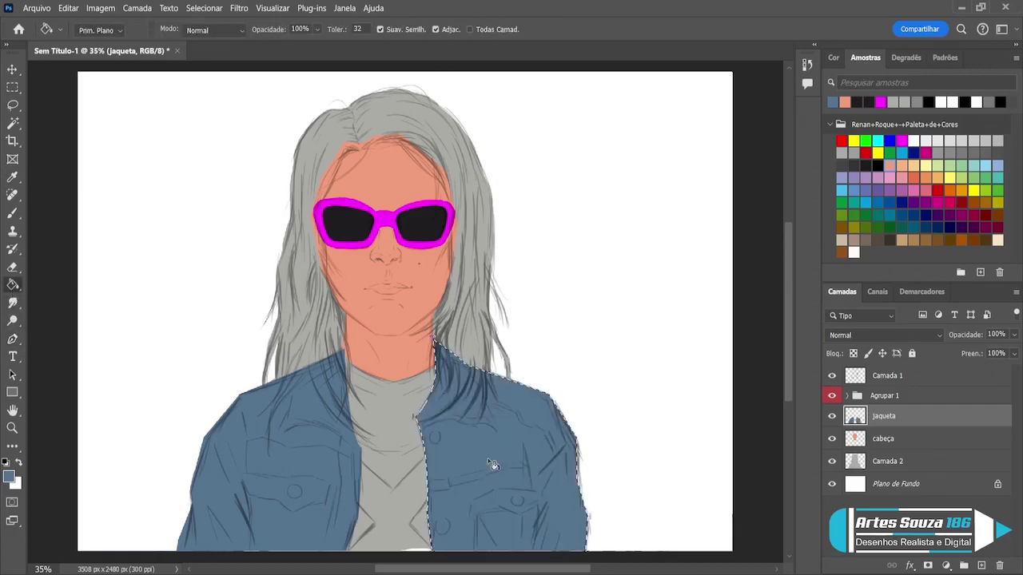
key("ctrl+d")
- Add a new layer directly above the cabeça layer for the shirt
key("ctrl+plus")
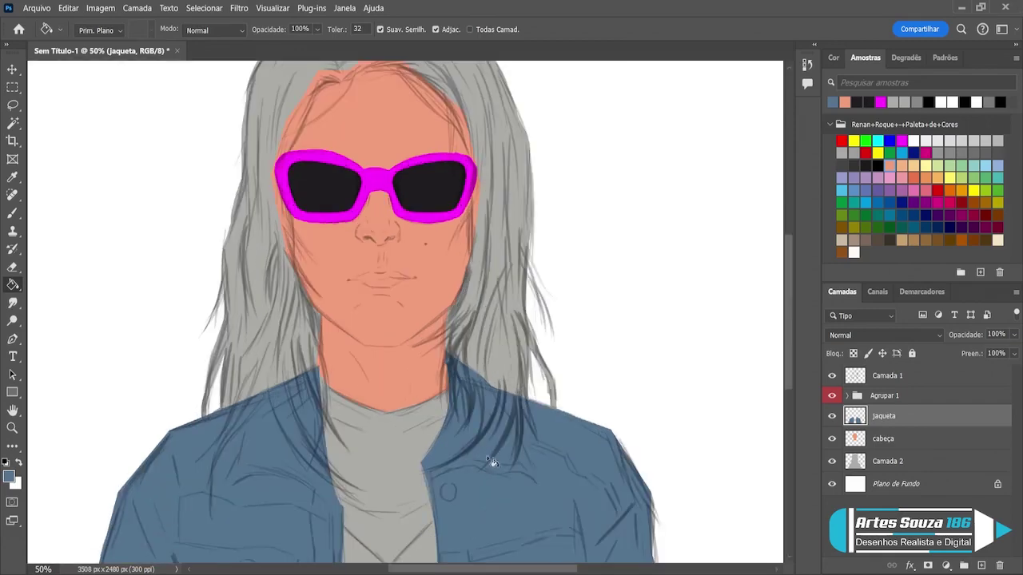
scroll(495, 460, "down", 1)
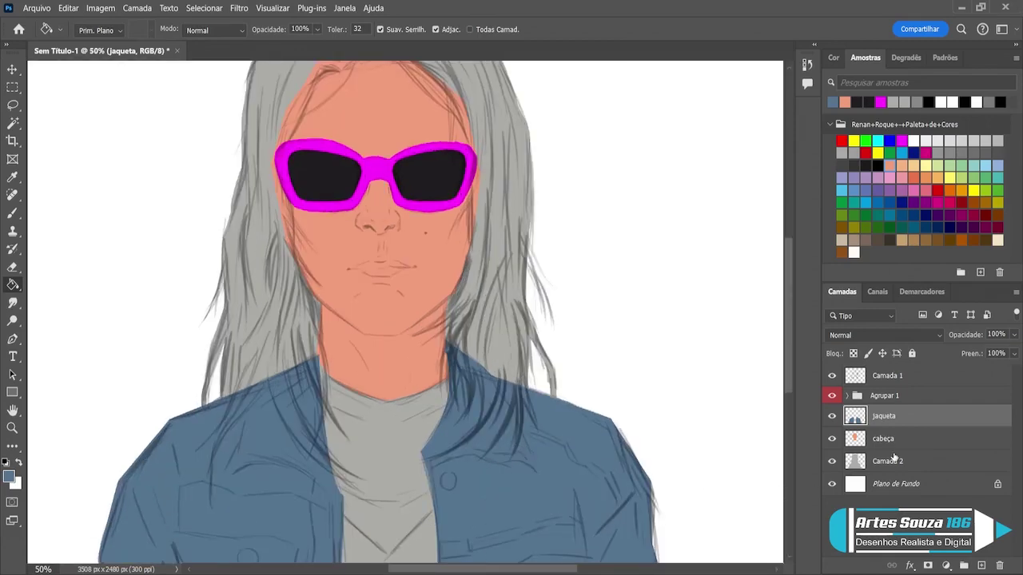
left_click(894, 440)
left_click(981, 565)
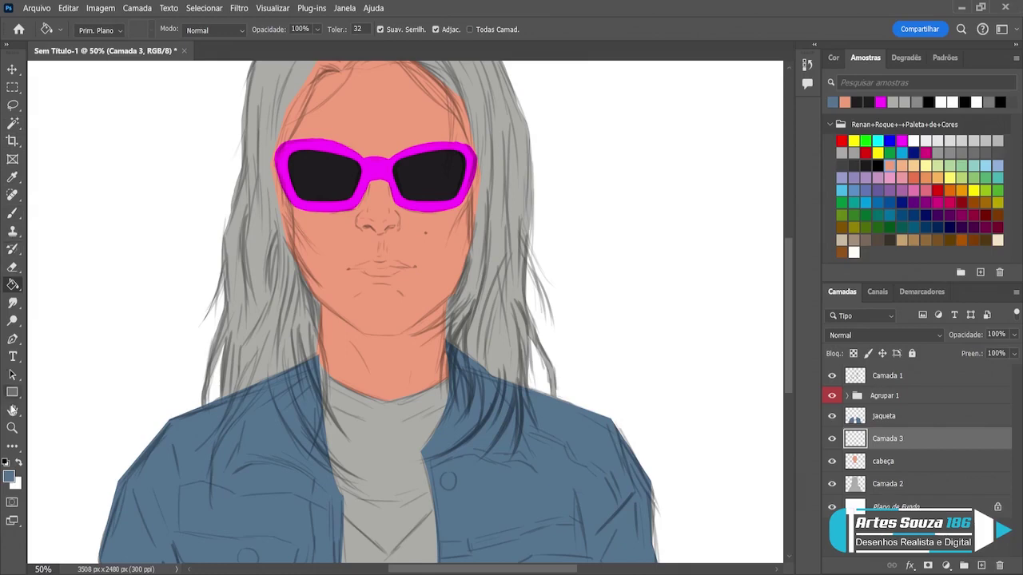
- Trace the shirt's curved neckline with the Pen from the left collar to the right collar, continuing onto the right jacket front
left_click(12, 342)
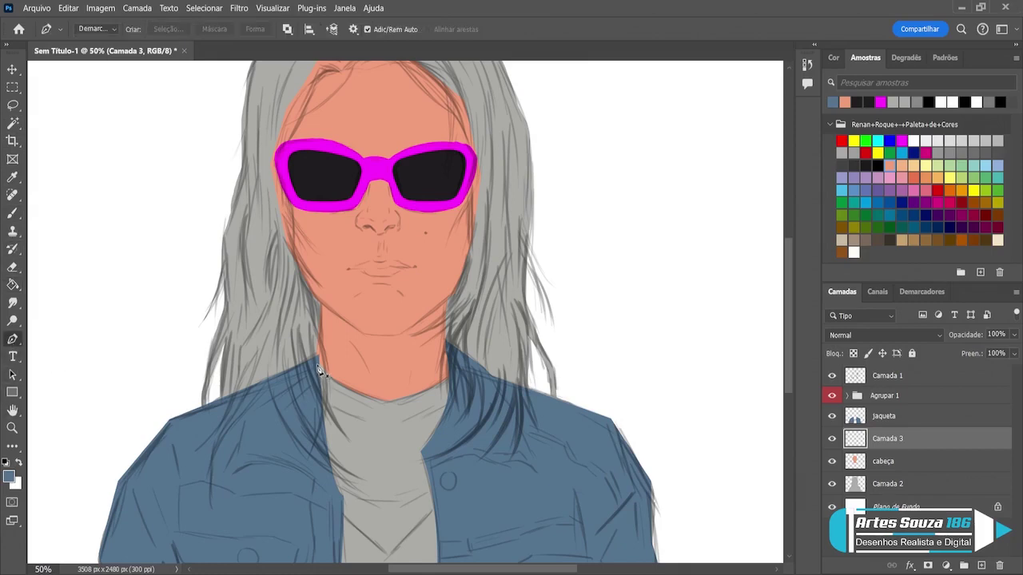
left_click(316, 365)
left_click_drag(386, 402, 429, 413)
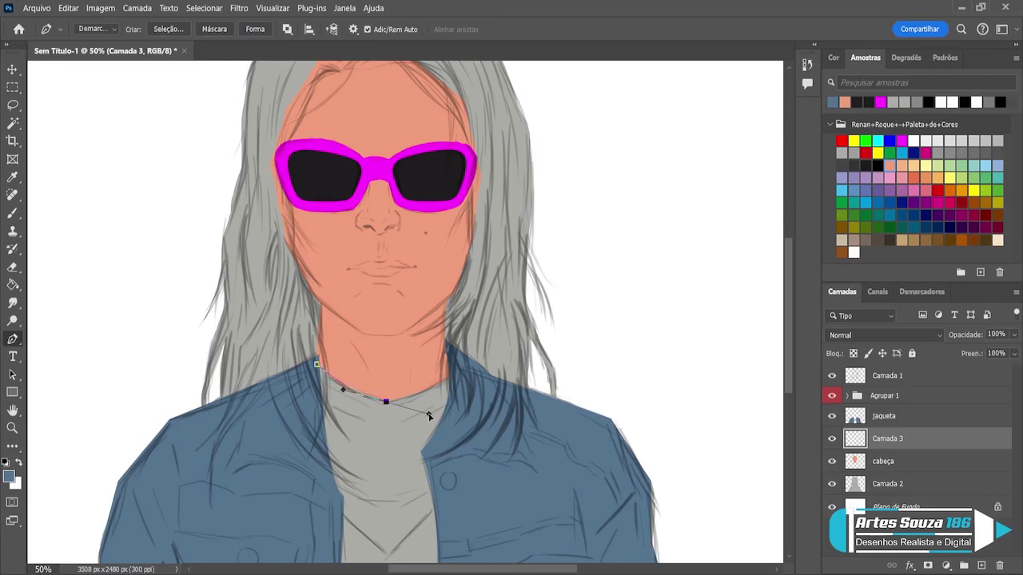
left_click(452, 371)
left_click_drag(428, 413, 426, 399)
left_click(496, 424)
- Continue the shirt path down to the canvas bottom, across beneath the jacket and back up the left front, closing it at the left collar
scroll(511, 479, "down", 1)
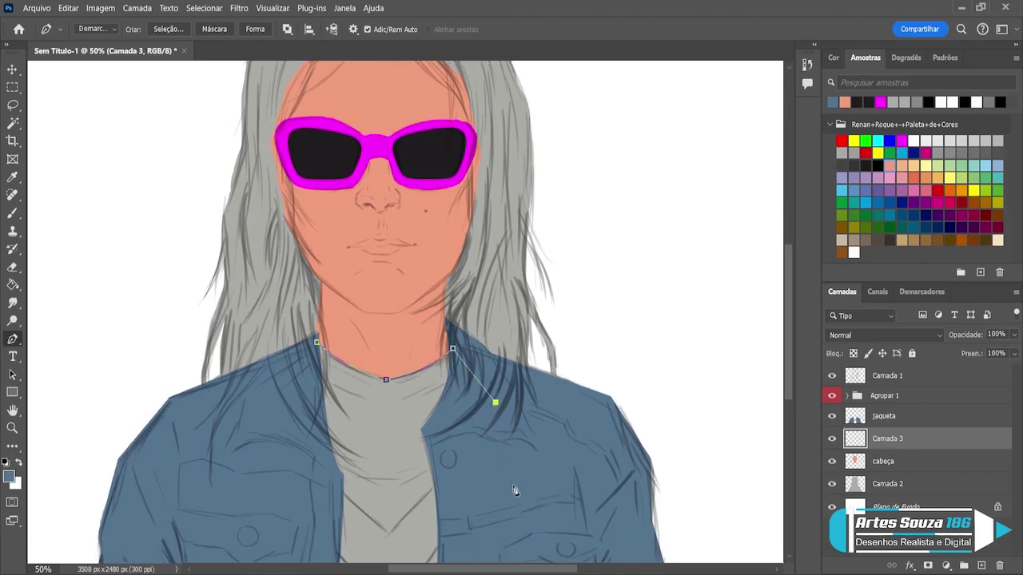
scroll(514, 490, "down", 4)
left_click(516, 534)
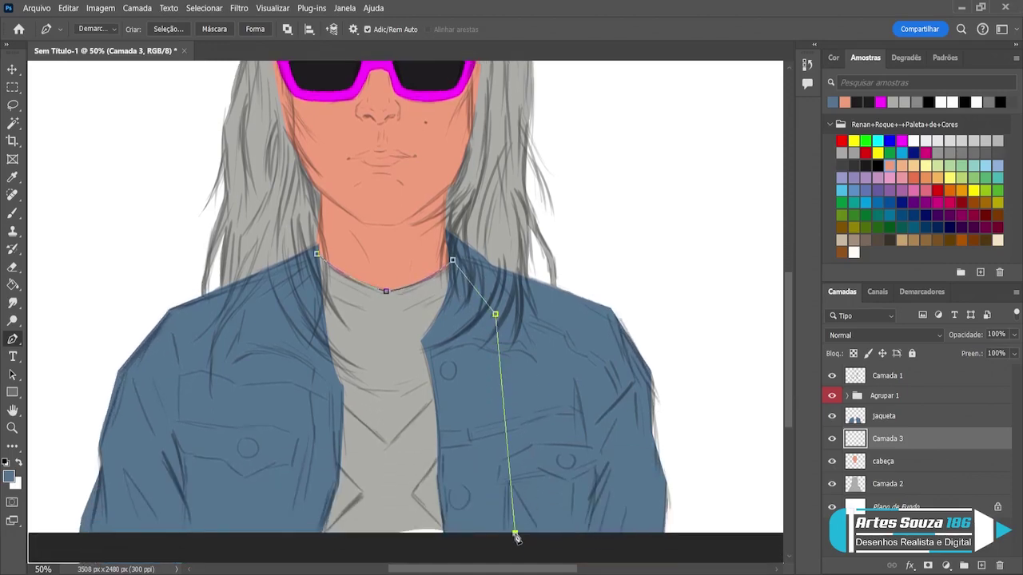
left_click(260, 533)
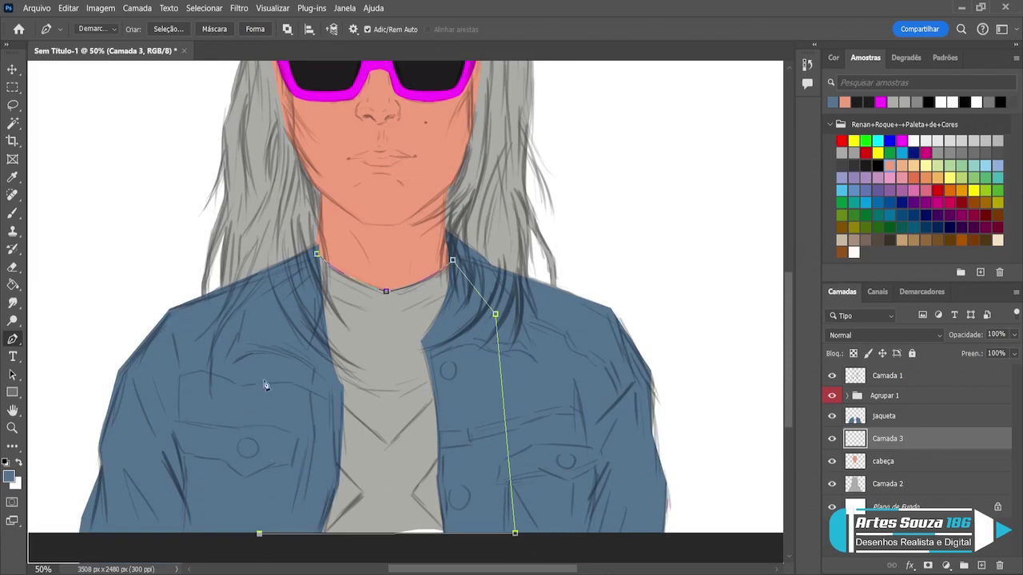
left_click(263, 362)
left_click(267, 318)
left_click(317, 256)
- Choose a dark grey foreground colour, fill the shirt path area with it as a selection and deselect
left_click(12, 284)
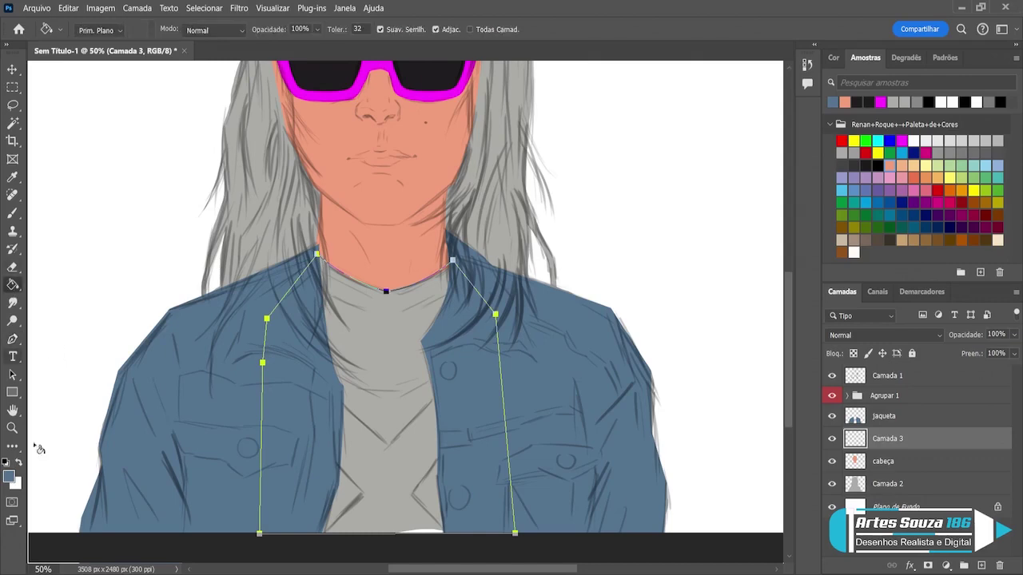
key("i")
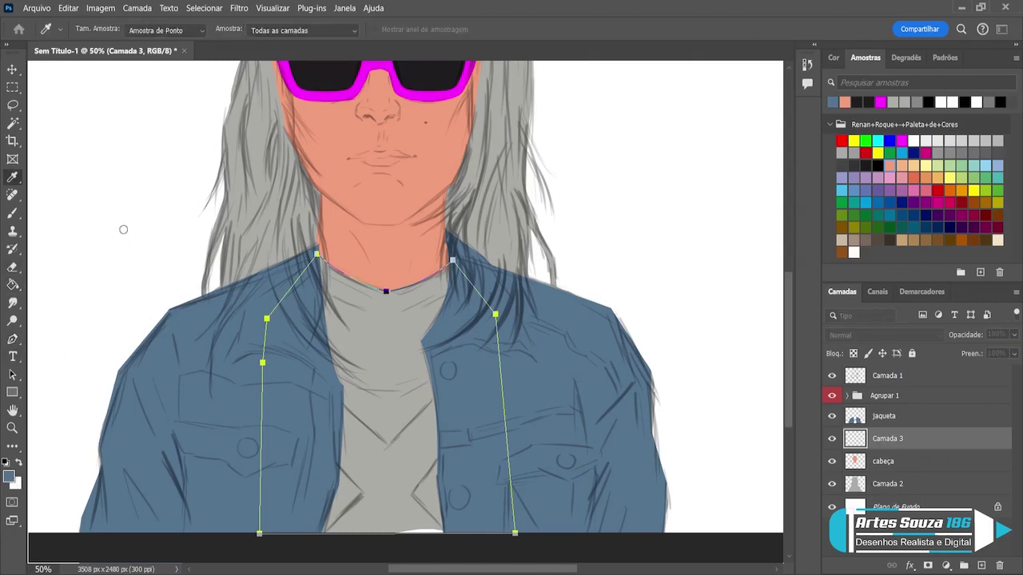
key("g")
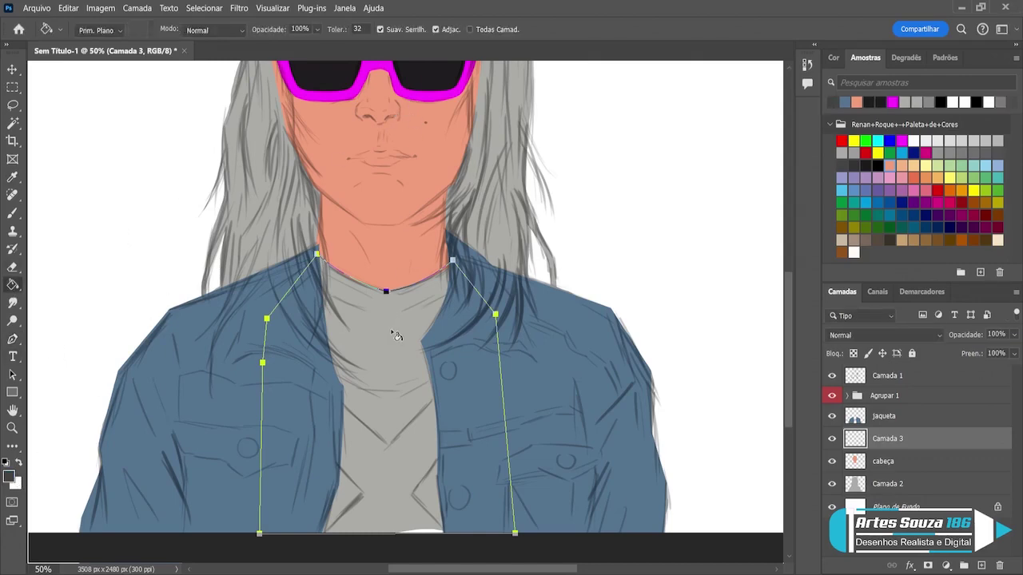
left_click(13, 346)
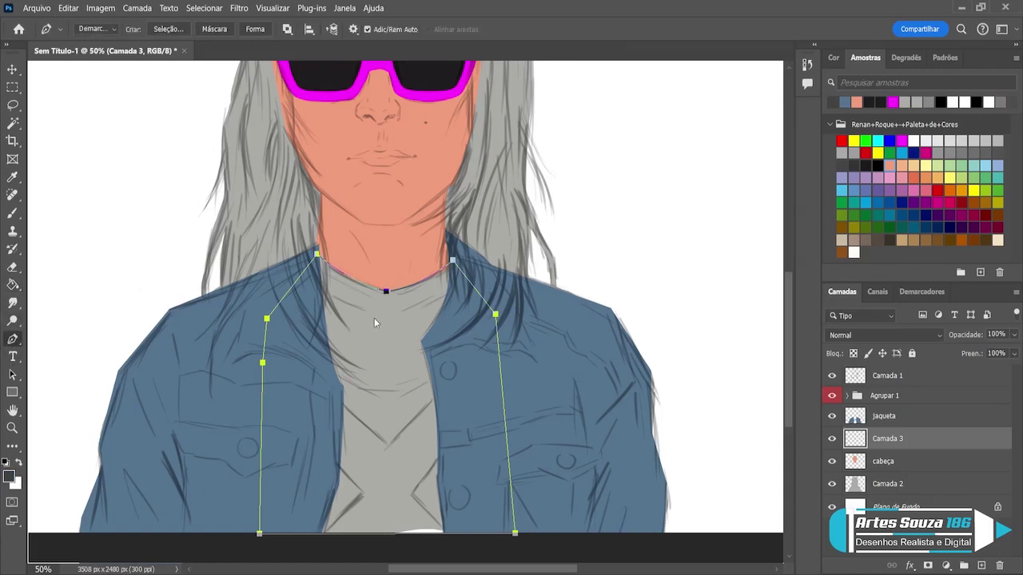
key("ctrl+Return")
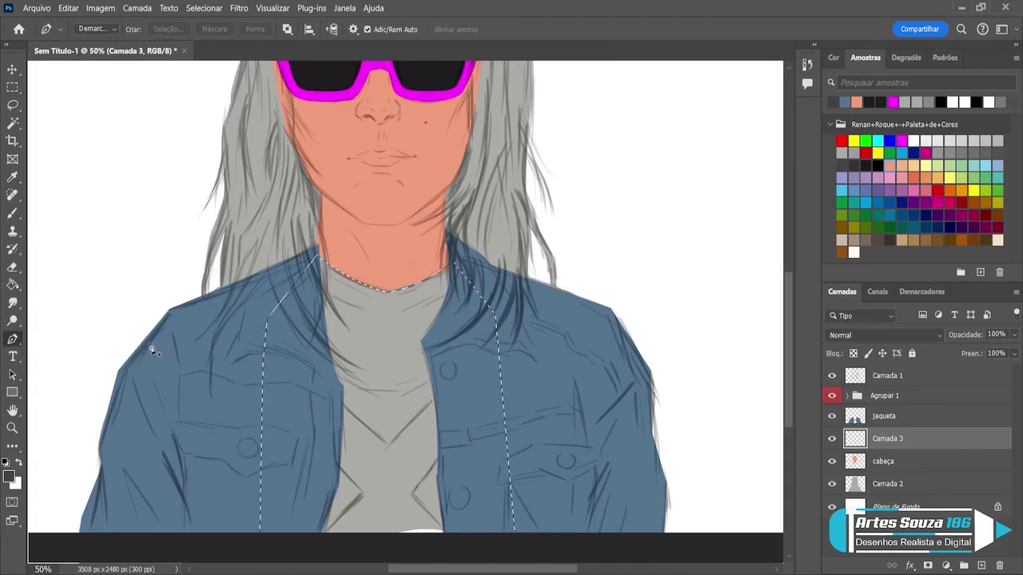
key("g")
left_click(380, 352)
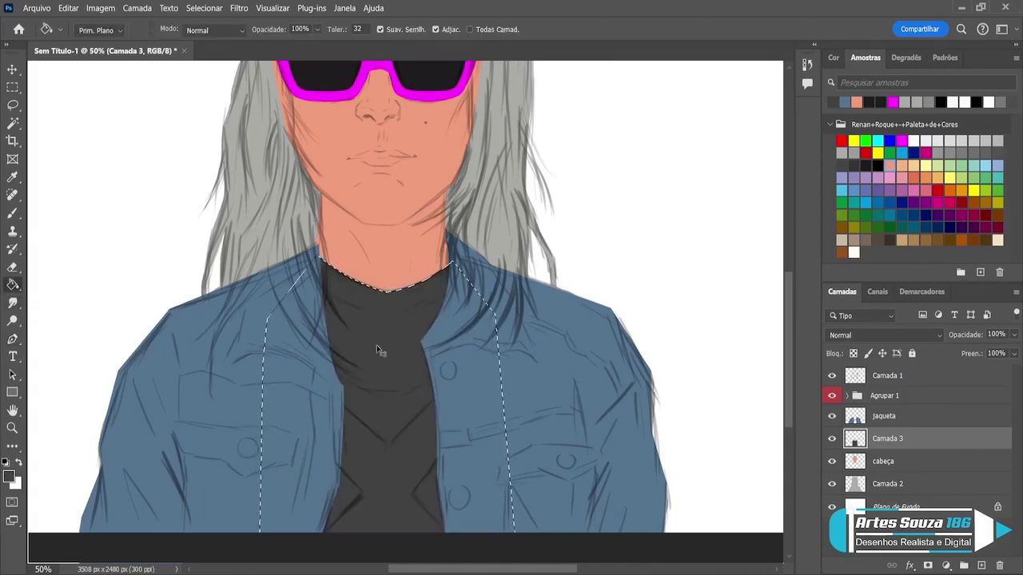
key("ctrl+d")
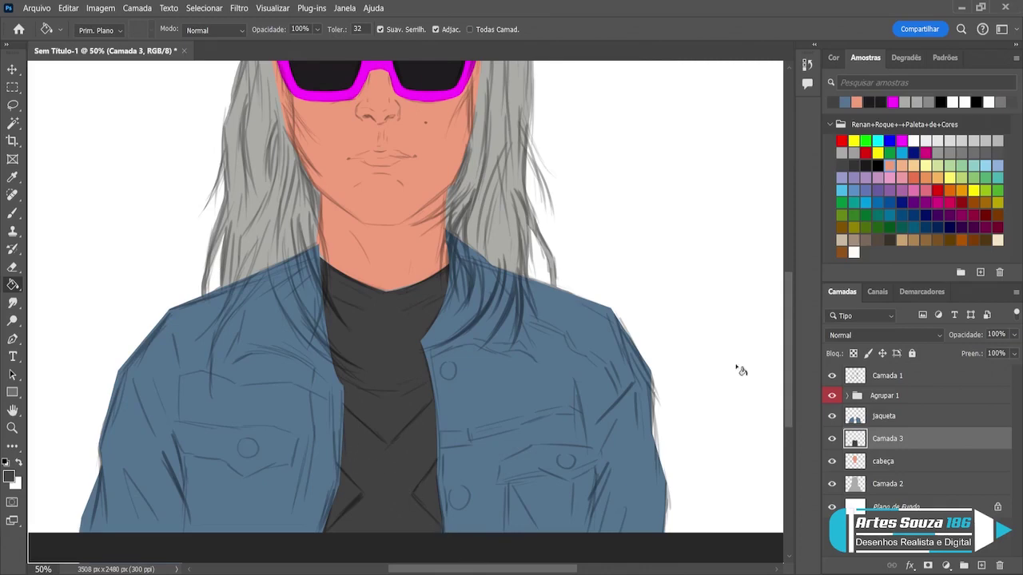
- Add a new layer above the jaqueta layer and name it cabelos
left_click_drag(789, 357, 791, 313)
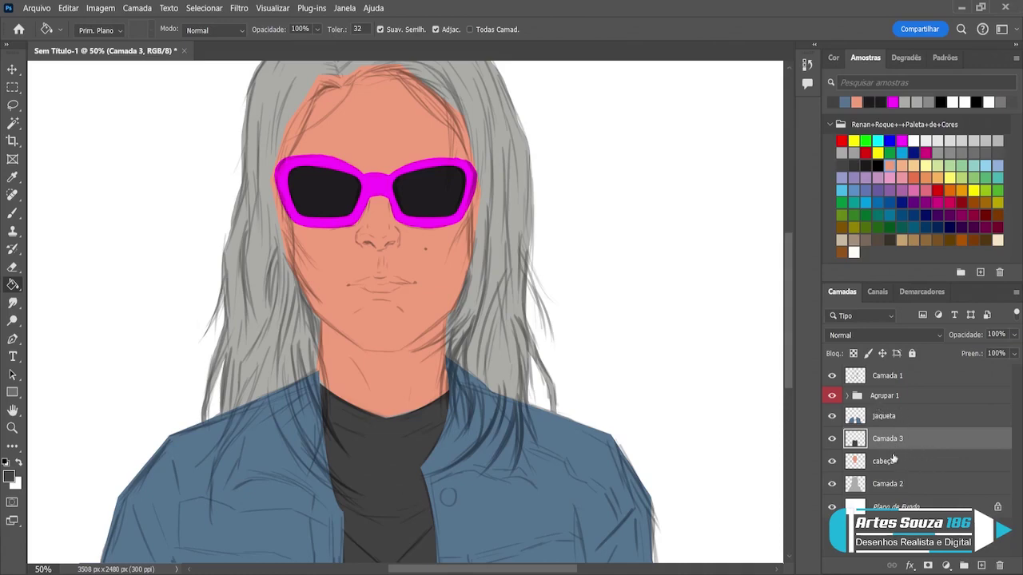
left_click(895, 419)
left_click(983, 565)
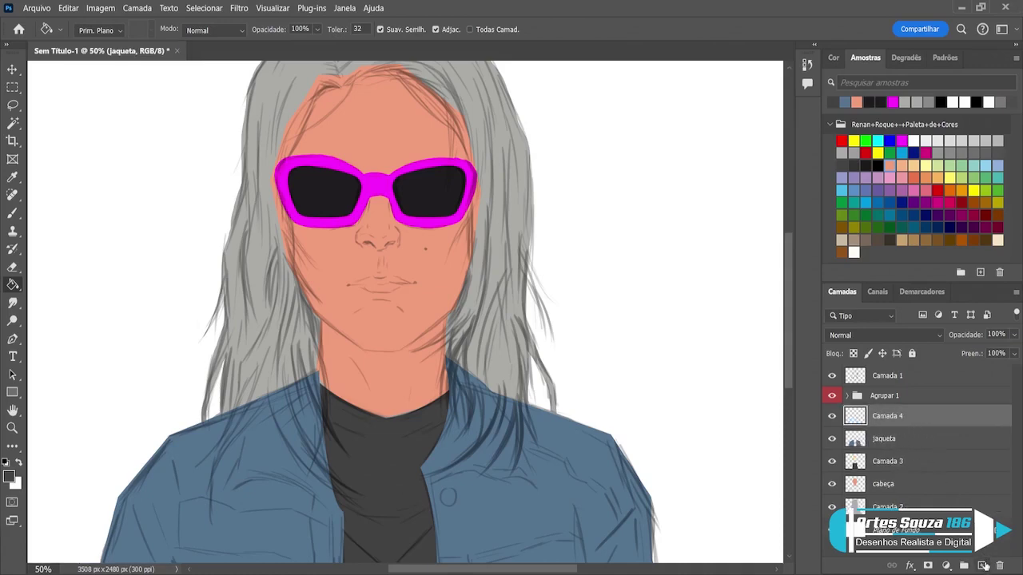
double_click(885, 416)
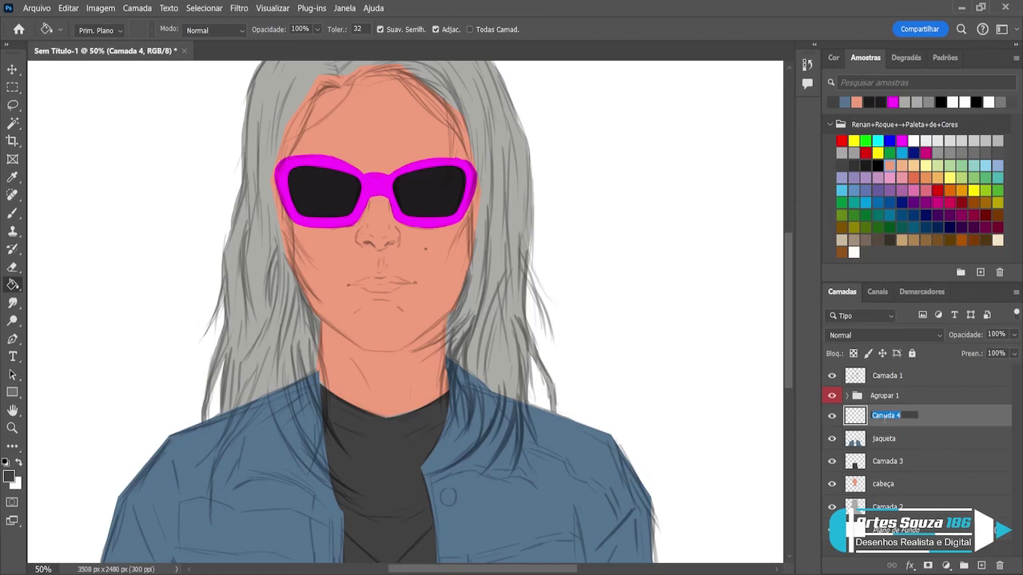
type("cabelos")
key("Return")
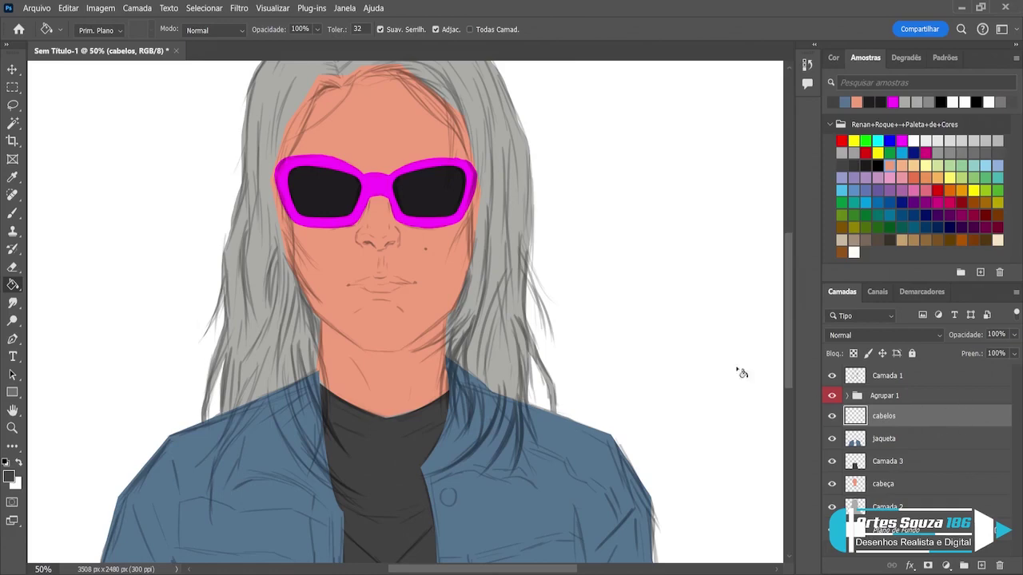
- Trace the inner hair edge with the Pen from the parting on the forehead, curving down to the sunglasses' upper left corner
left_click_drag(788, 341, 792, 315)
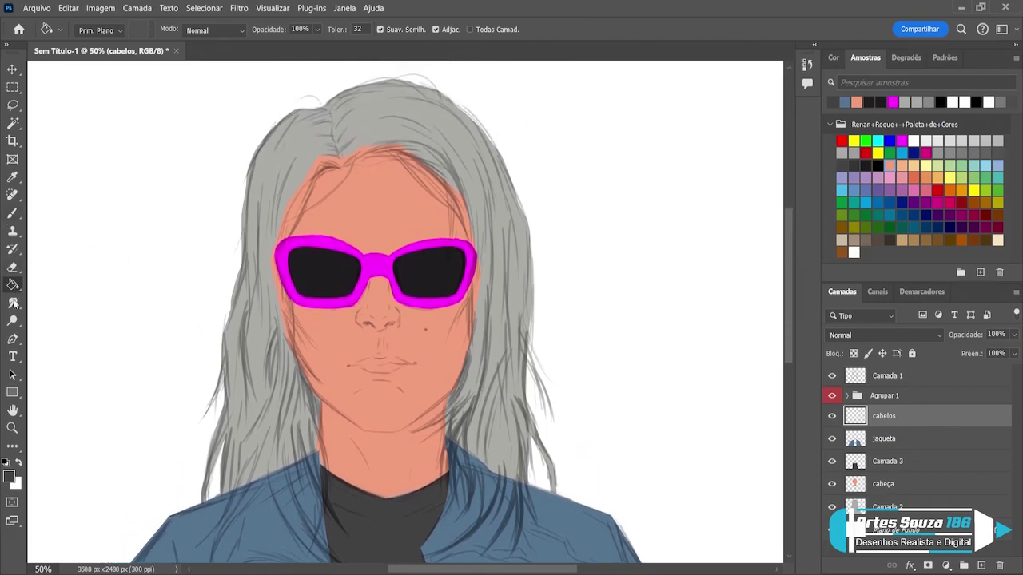
left_click(12, 339)
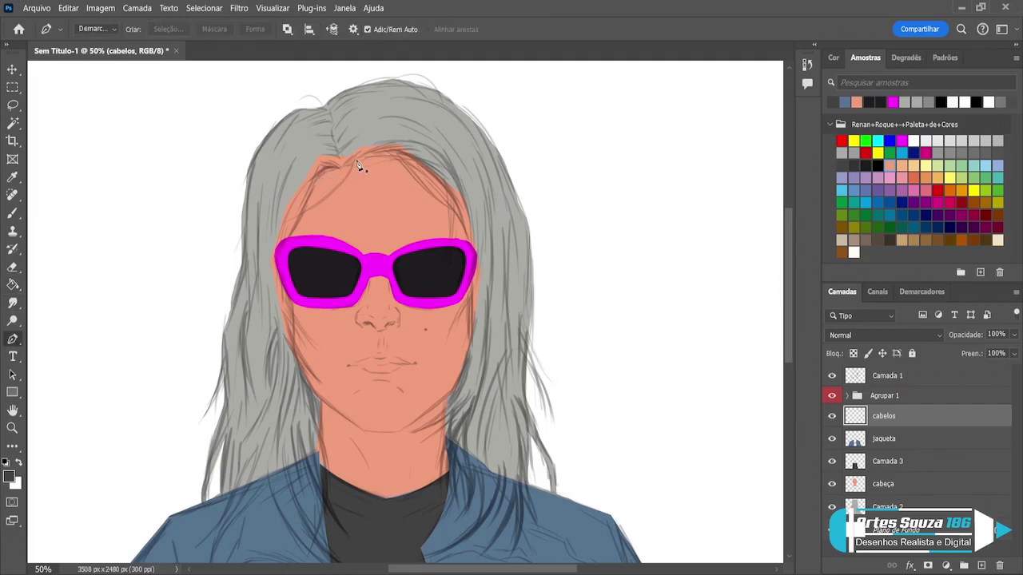
left_click(12, 427)
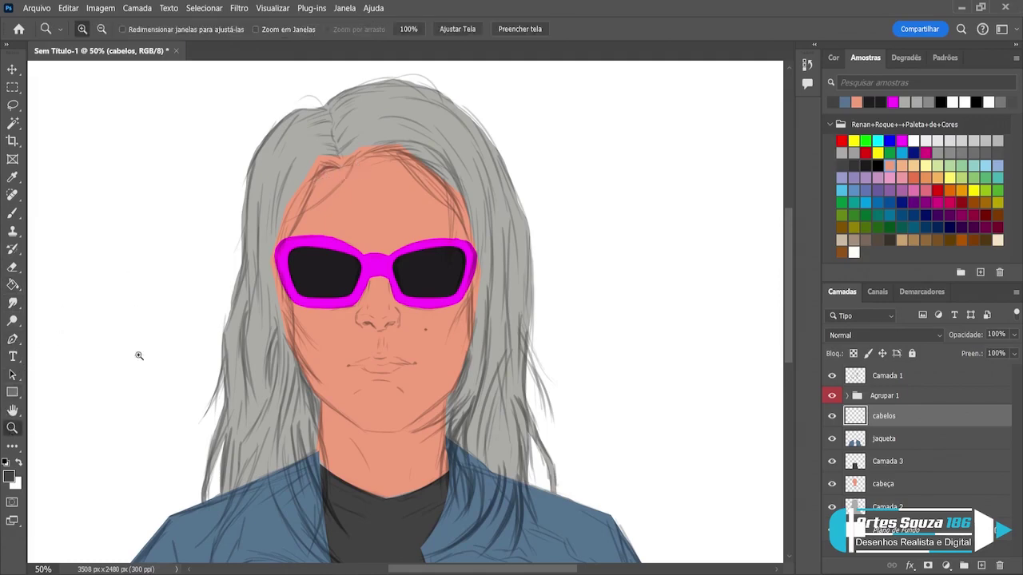
left_click(319, 172)
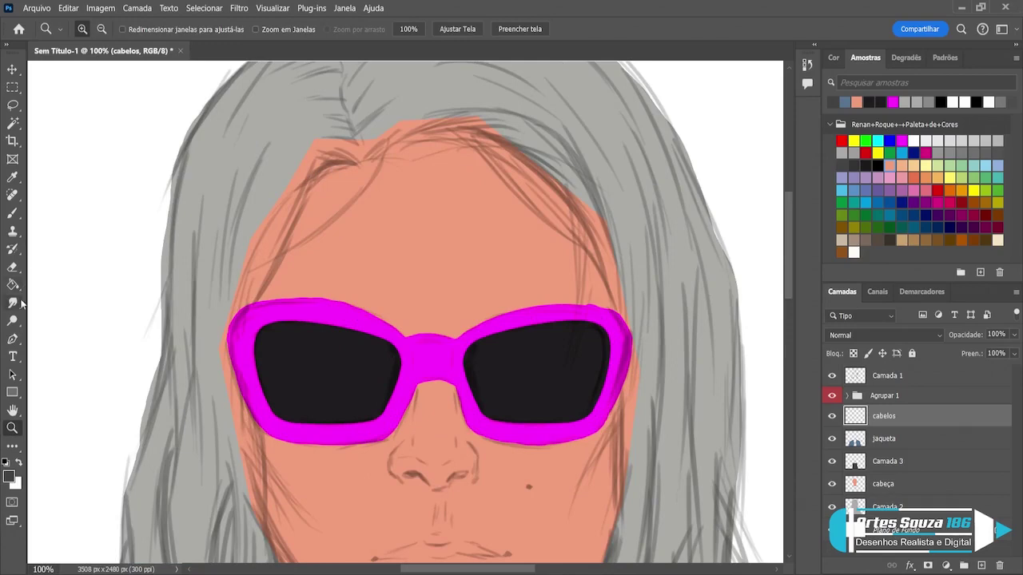
left_click(12, 339)
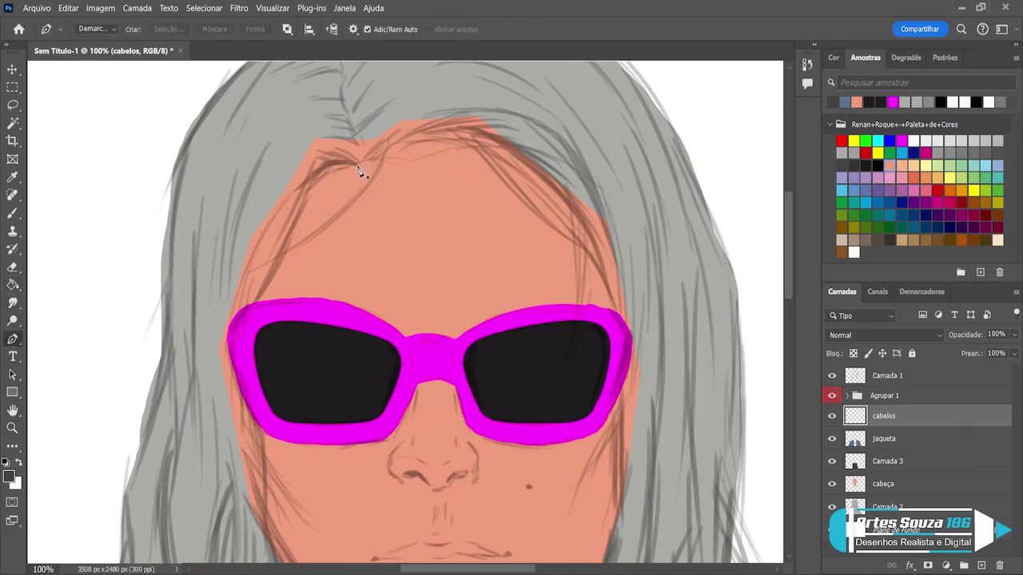
left_click(357, 166)
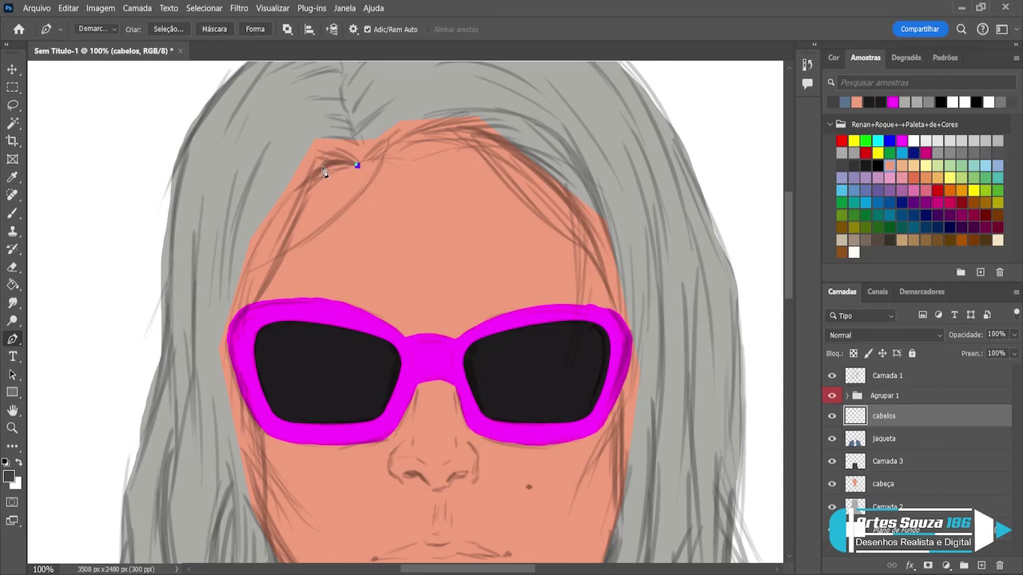
left_click_drag(322, 166, 299, 176)
left_click(253, 306)
left_click_drag(252, 306, 225, 317)
left_click_drag(300, 177, 324, 171)
left_click(278, 289)
- Continue the hair path behind the left side of the sunglasses to the left cheek, adjusting its curve to the sketch
scroll(282, 289, "down", 5)
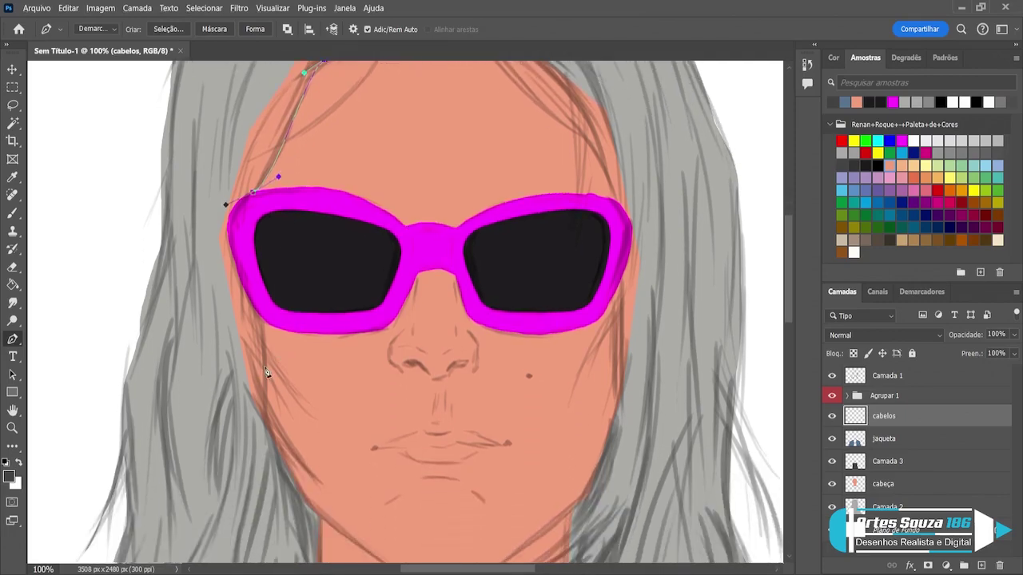
left_click(266, 421)
left_click_drag(268, 425, 250, 456)
left_click_drag(283, 387, 280, 361)
- Extend the hair path along the left jawline to the point where the jaw meets the neck
scroll(280, 361, "down", 4)
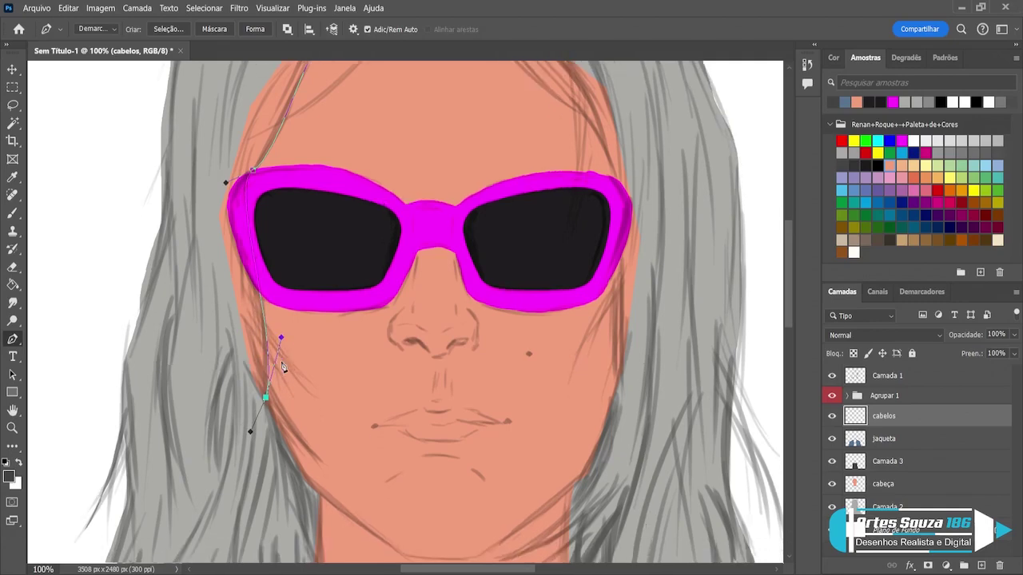
scroll(286, 408, "down", 2)
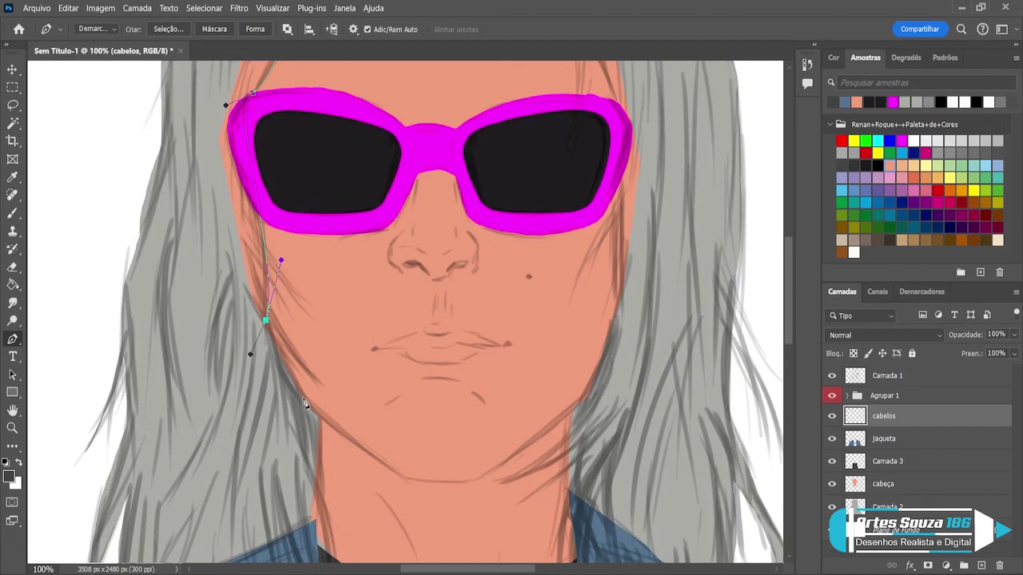
left_click(302, 398)
left_click(319, 417)
key("ctrl+z")
left_click(318, 418)
- Extend the hair path with a slight curve down the left side of the neck to the jacket collar
scroll(320, 420, "down", 1)
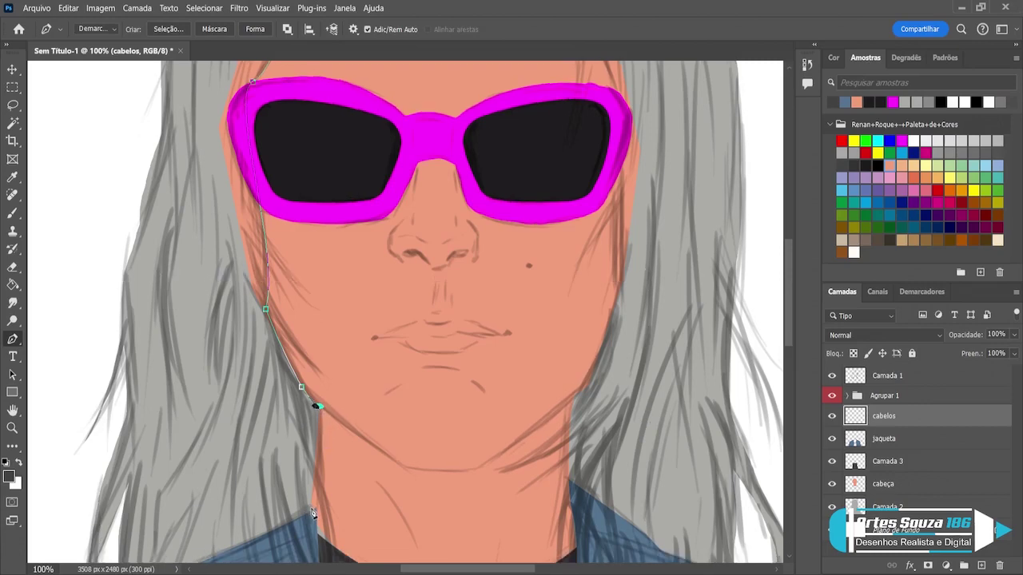
scroll(314, 514, "down", 5)
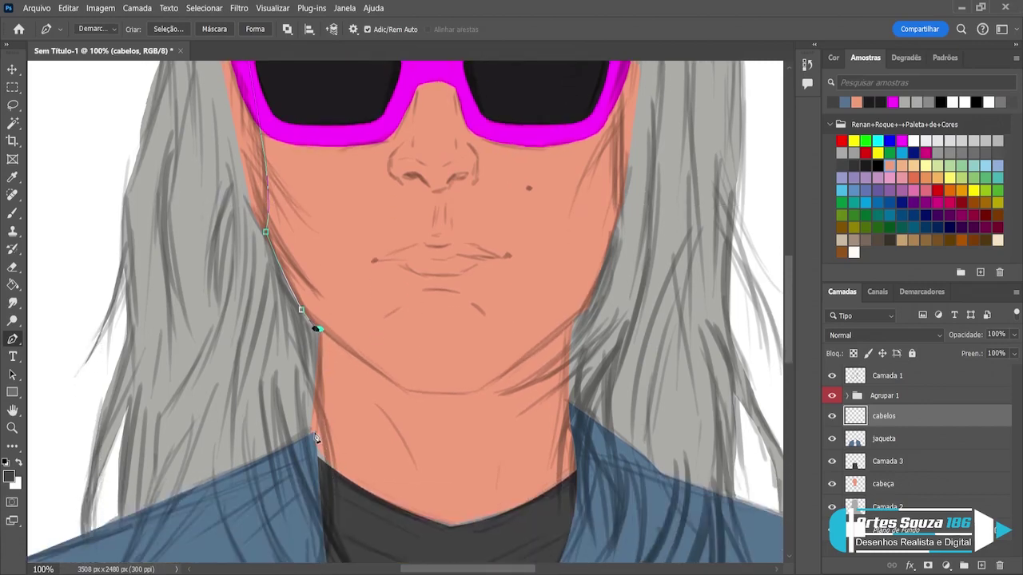
scroll(314, 442, "down", 3)
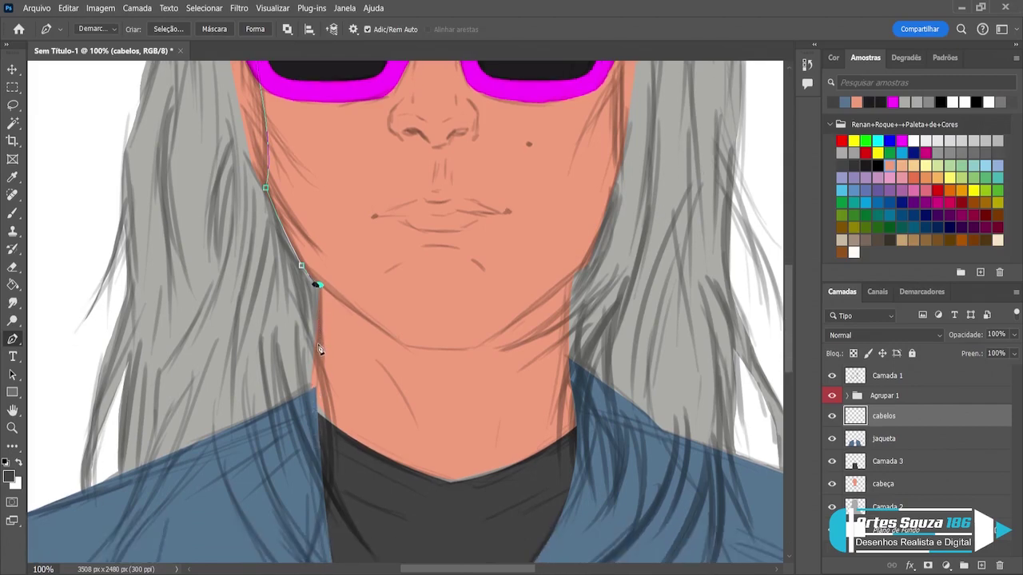
left_click_drag(319, 345, 312, 352)
scroll(313, 368, "down", 1)
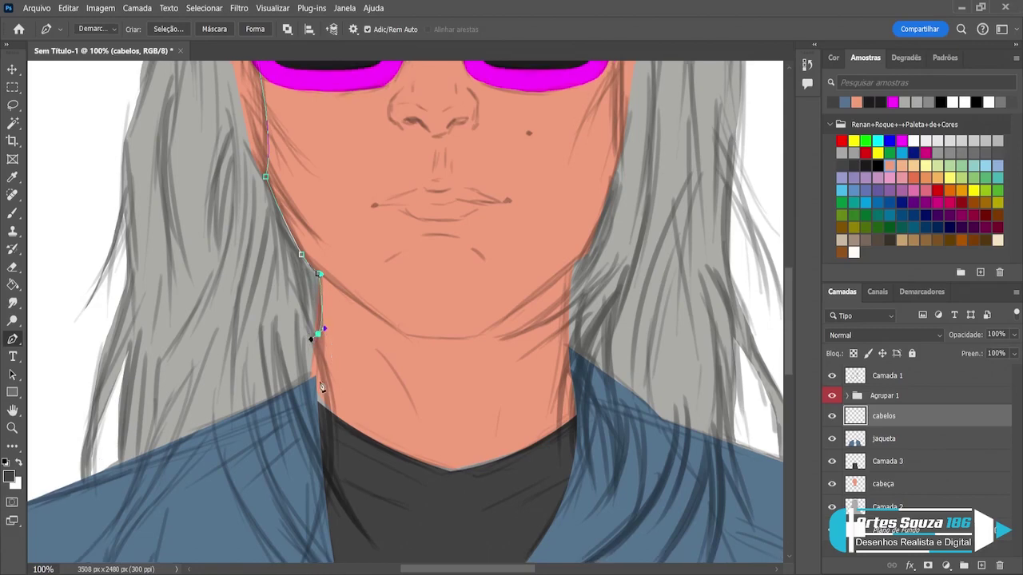
left_click(313, 376)
left_click(312, 347, "ctrl")
scroll(318, 352, "down", 3)
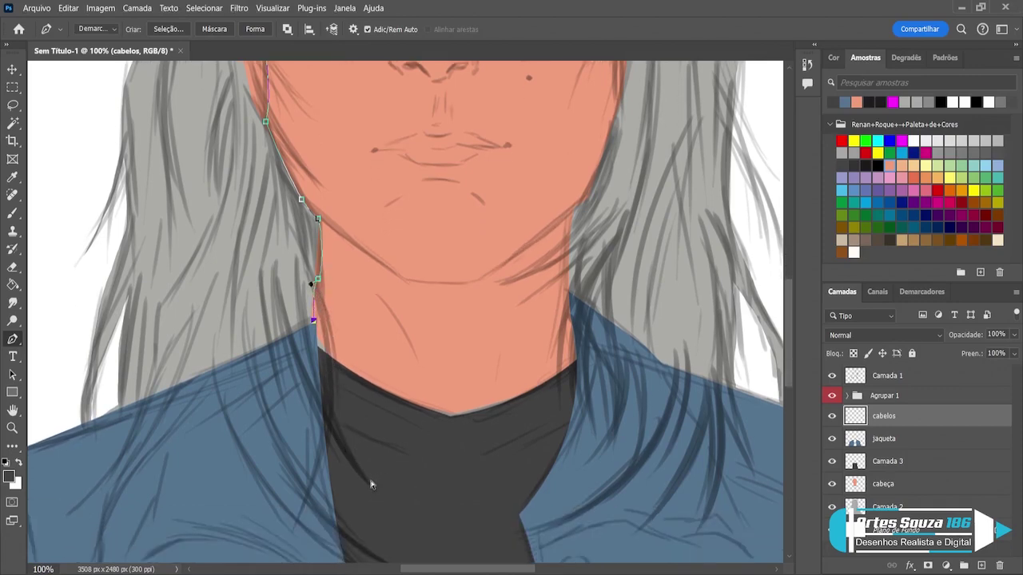
- Undo the last hair path point and redraw the neck segment curving down past the shirt's neckline at the left
key("ctrl+z")
left_click(333, 414)
left_click_drag(335, 416, 323, 440)
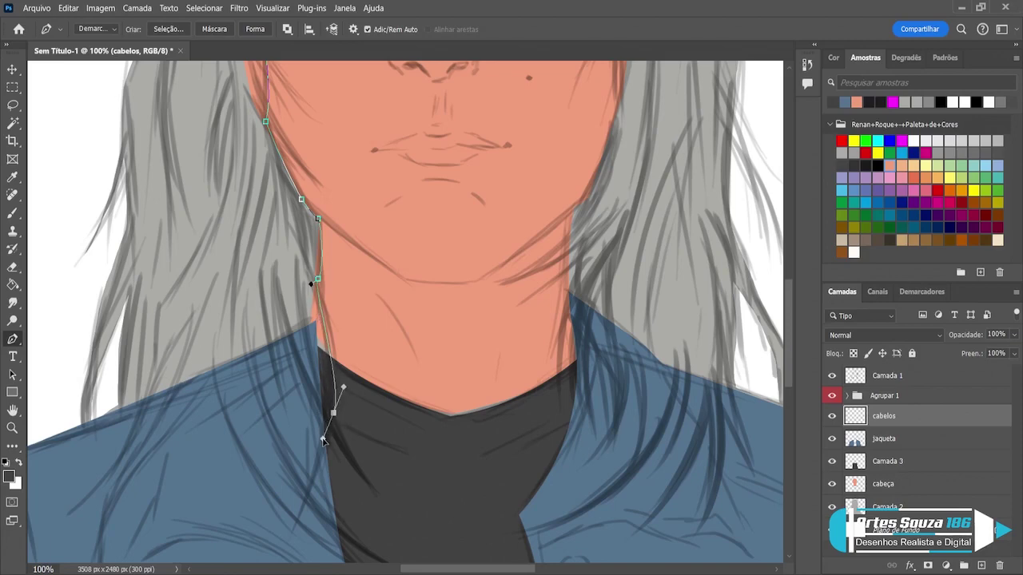
left_click_drag(320, 283, 330, 296)
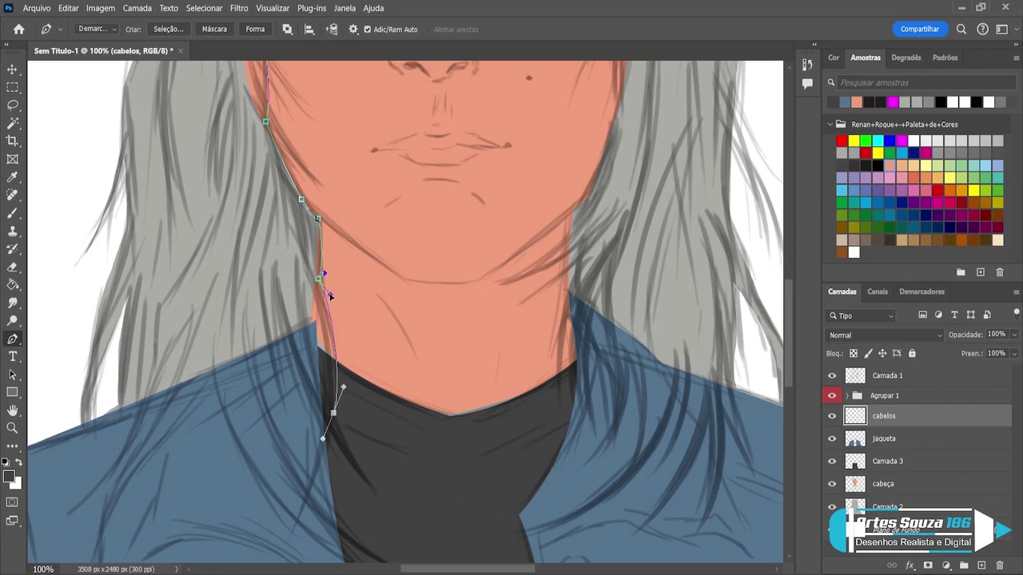
- Trace the pointed strand over the shirt and bring the path back up to the left collar, fitting its curve to the sketch
left_click(375, 489)
left_click_drag(323, 439, 319, 397)
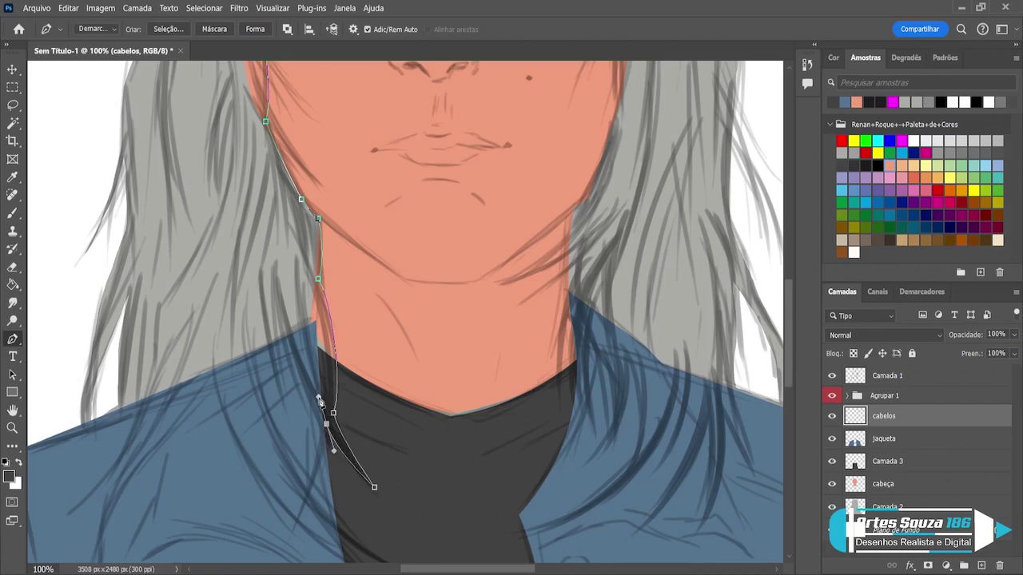
left_click(288, 336)
left_click_drag(319, 398, 307, 398)
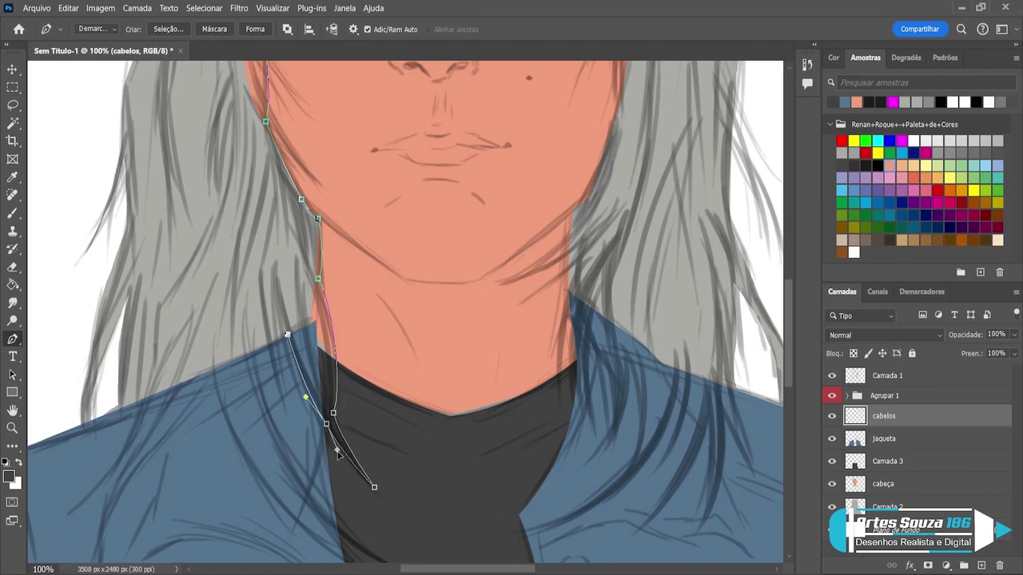
- Continue the hair path along the left shoulder line and outline the narrow gap between the strands at the outer end
left_click(270, 346)
left_click(119, 408)
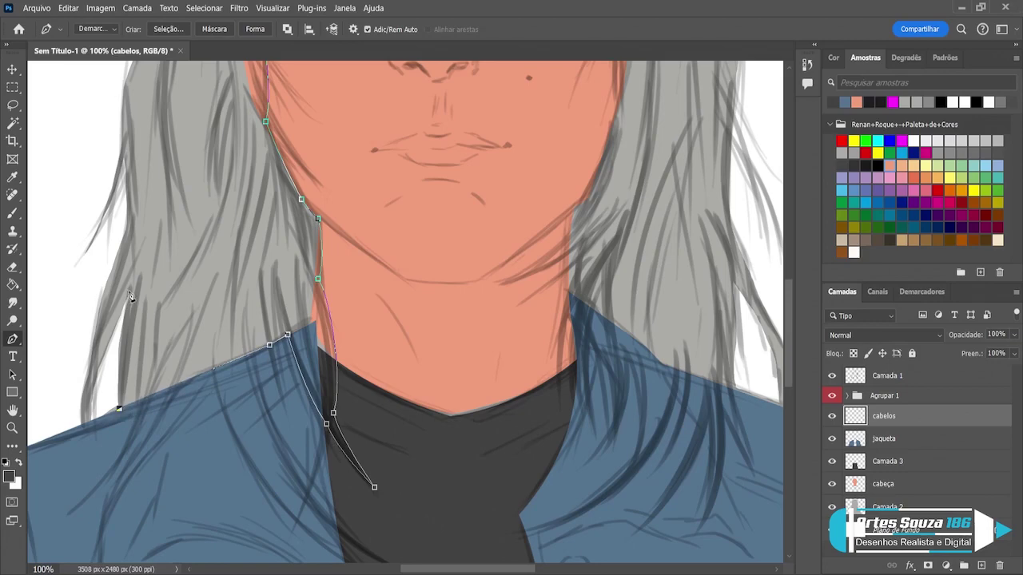
left_click_drag(130, 291, 142, 278)
left_click(95, 418)
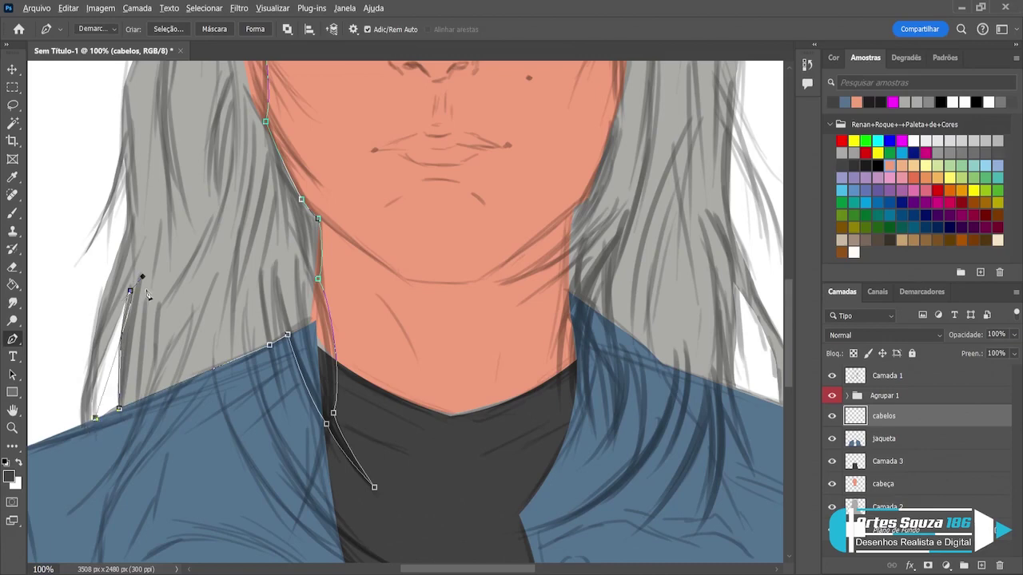
left_click_drag(142, 278, 109, 319)
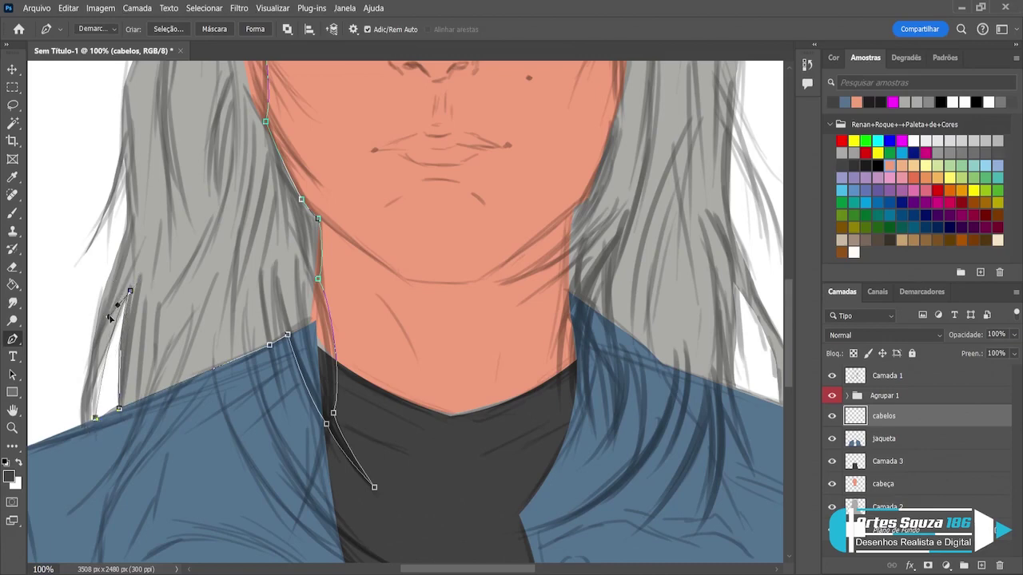
- Trace the outermost left strand from the shoulder up the outer hair edge to about chin and mouth height, adjusting its curve
left_click(81, 425)
left_click_drag(127, 224, 151, 184)
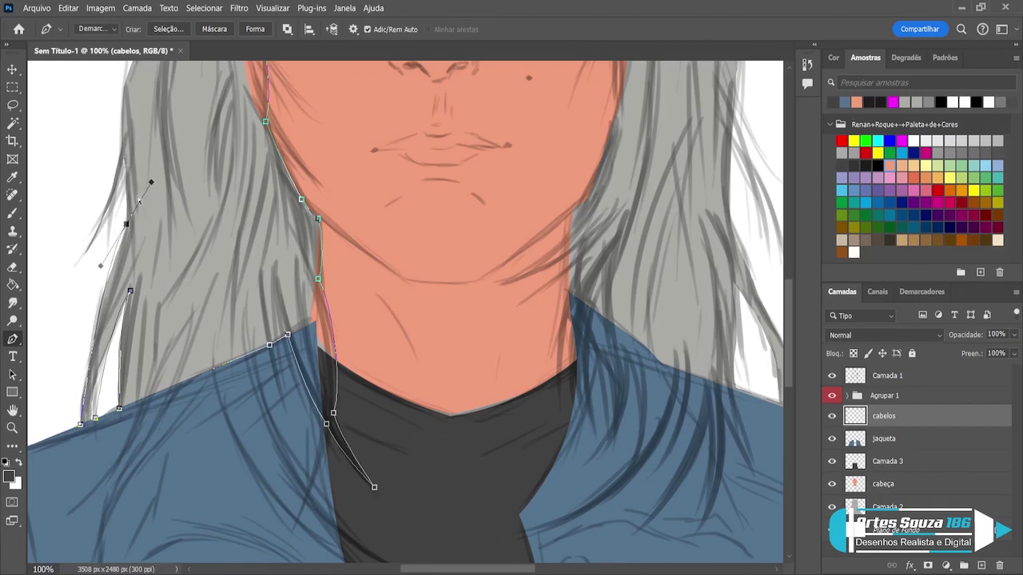
key("ctrl+0")
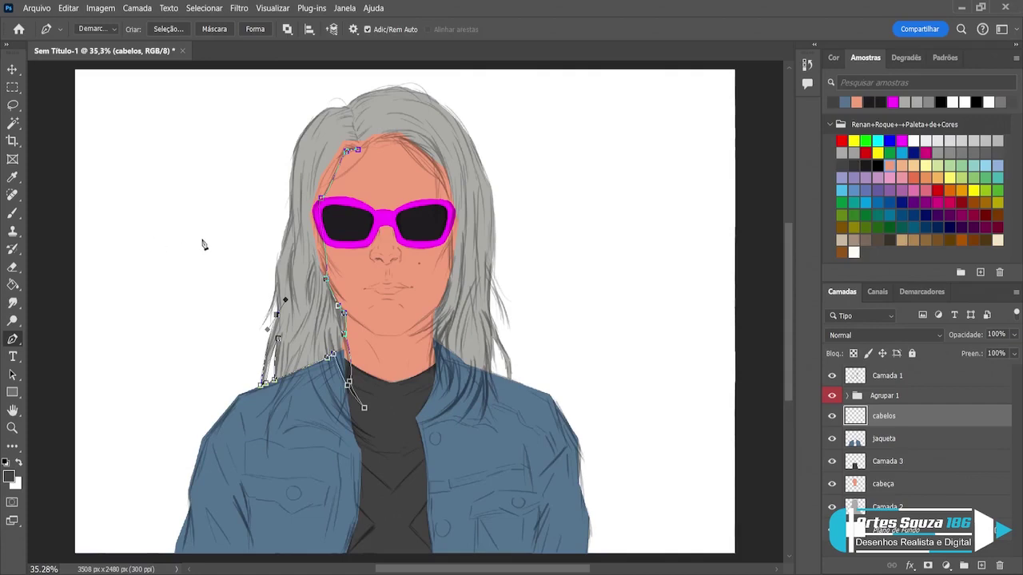
left_click(13, 429)
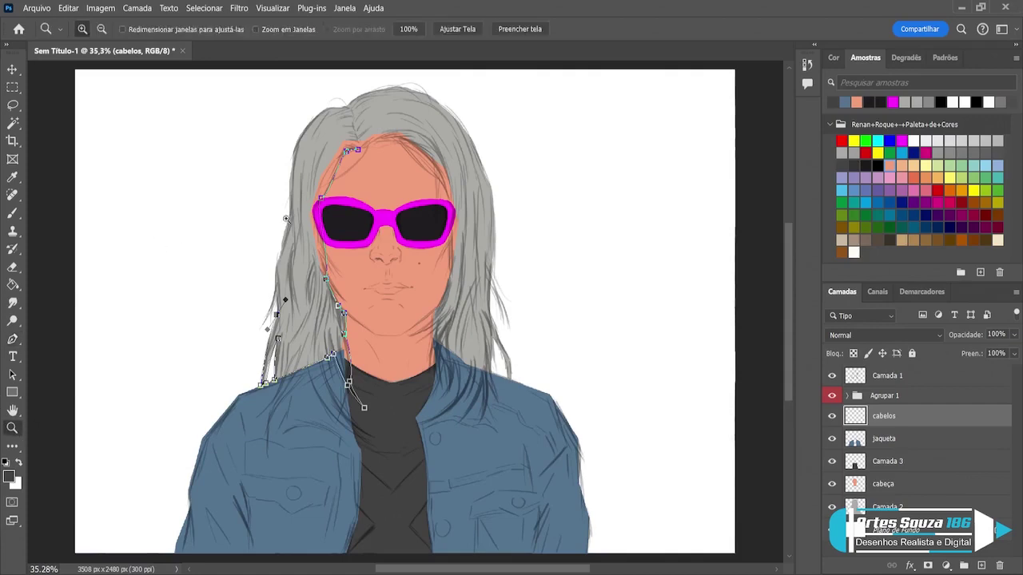
left_click(287, 215)
left_click(296, 221)
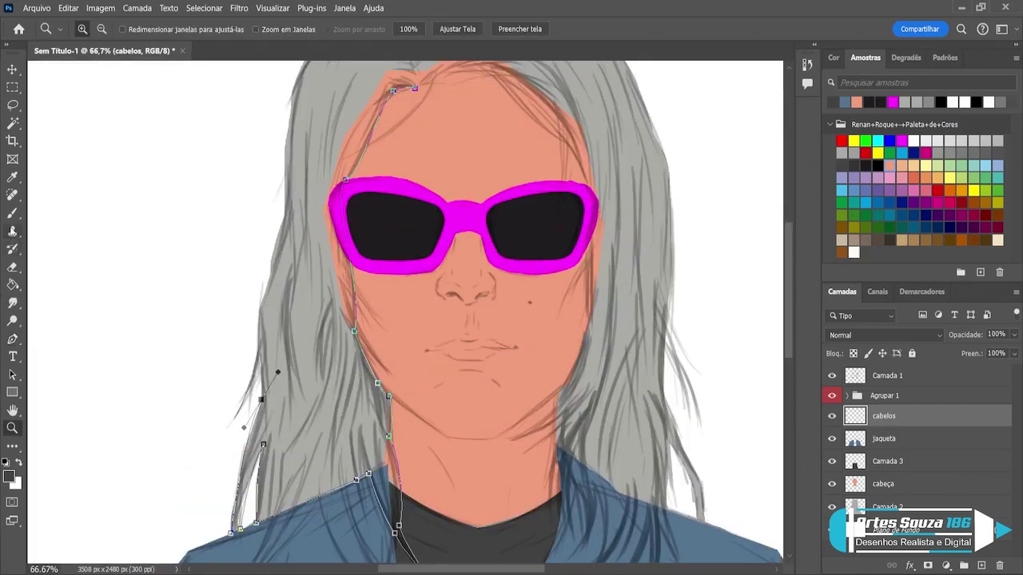
left_click(13, 214)
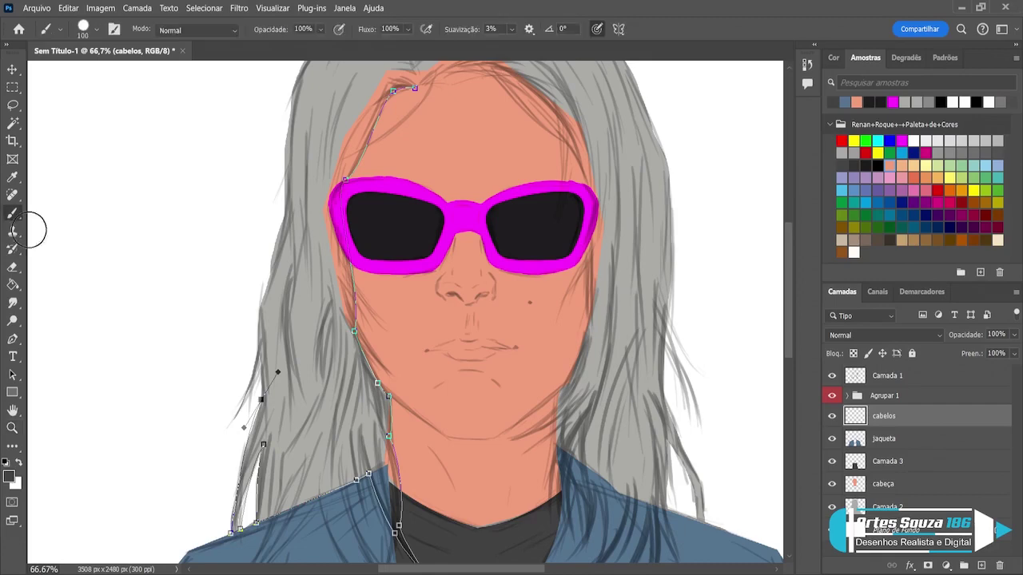
left_click(13, 339)
left_click(260, 307)
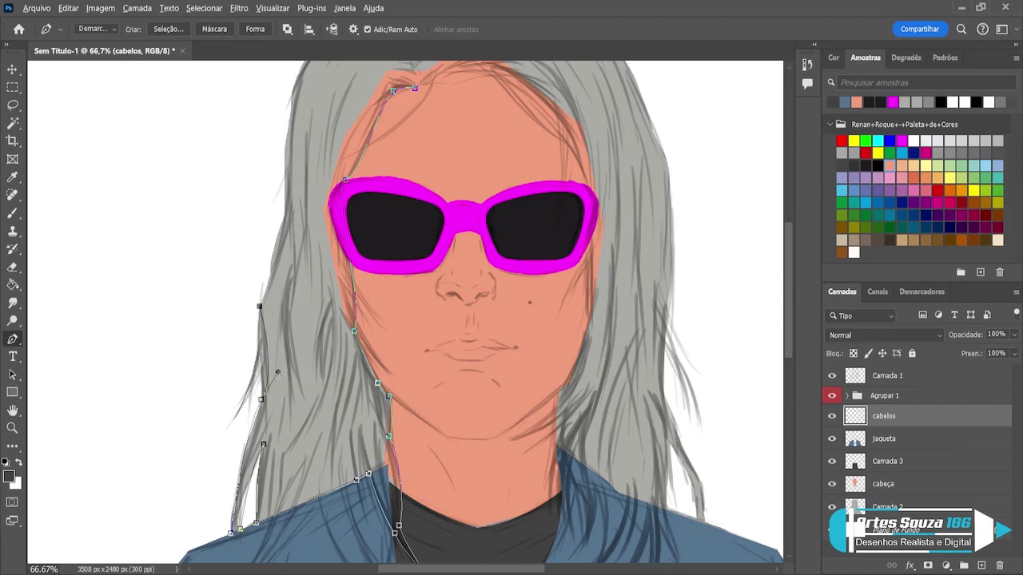
left_click_drag(278, 373, 264, 364)
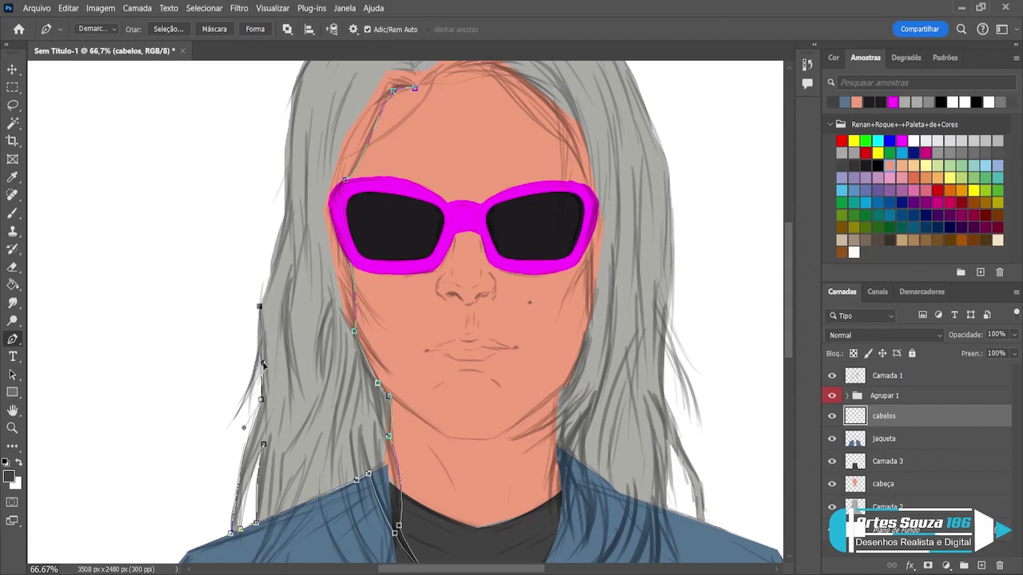
- Extend the path up the outer left side of the hair to the parting on top of the head, refining the curve
left_click(284, 209)
scroll(476, 232, "up", 5)
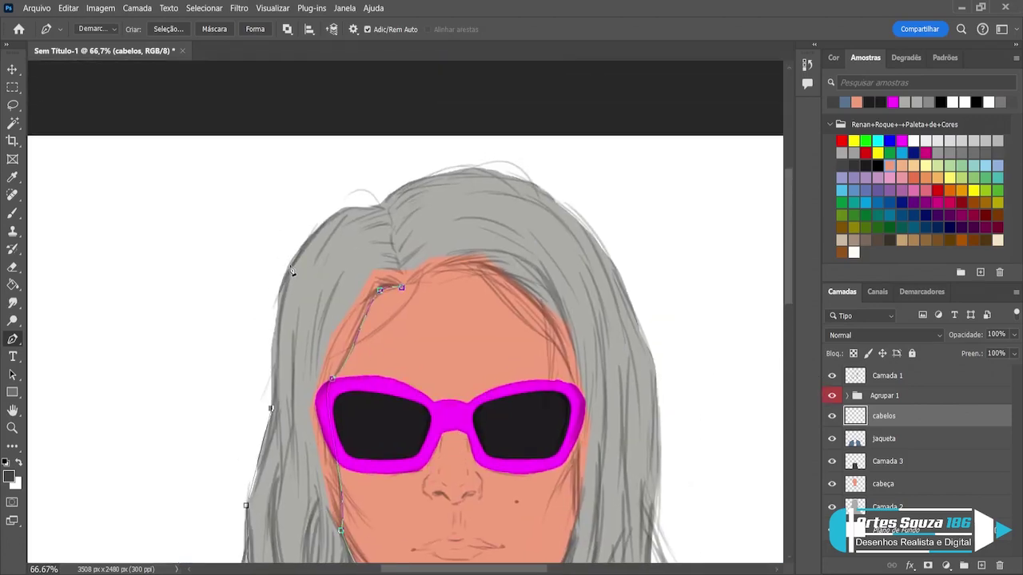
left_click(278, 299)
left_click_drag(280, 302, 293, 288)
left_click_drag(379, 203, 438, 220)
left_click_drag(292, 286, 269, 315)
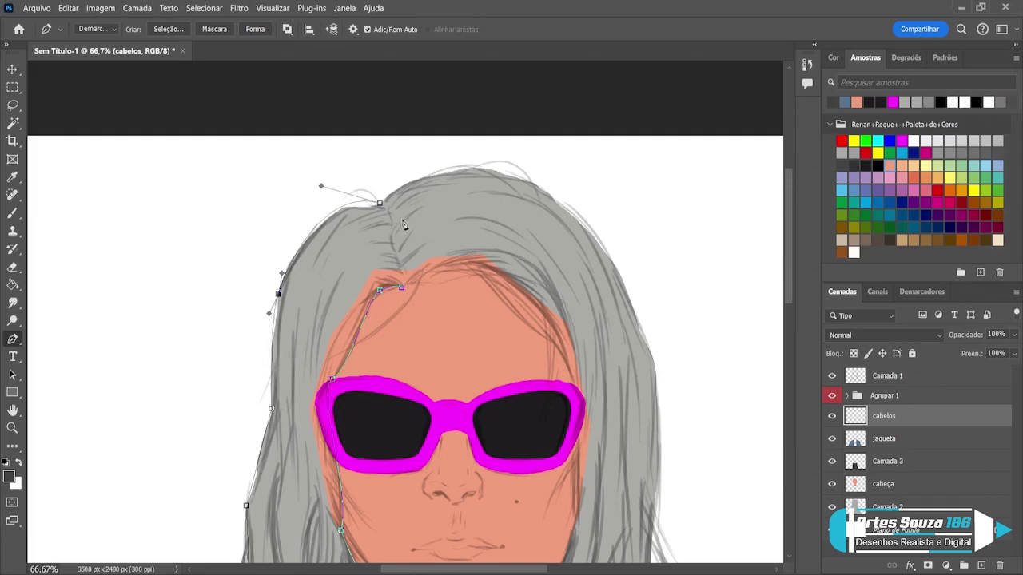
- Carry the hair path over the crown from the parting to the upper right side of the head
left_click(481, 169)
left_click_drag(428, 227, 414, 165)
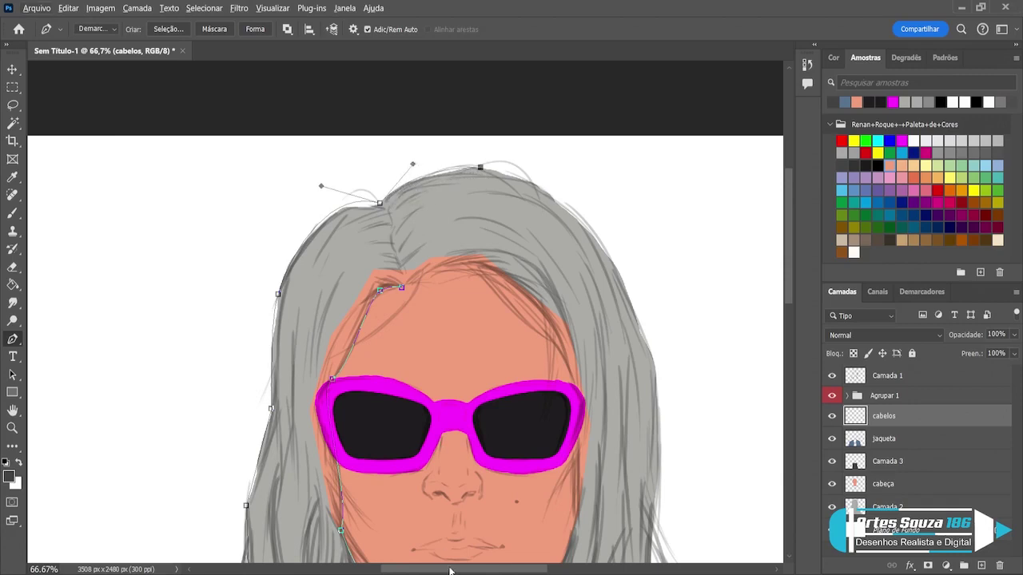
left_click_drag(438, 516, 327, 508)
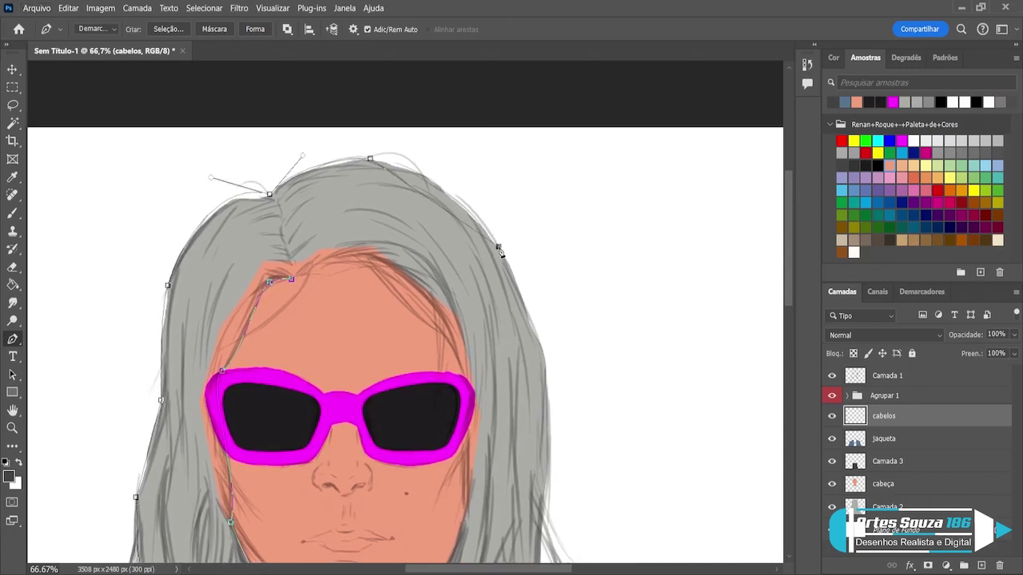
left_click_drag(498, 247, 538, 328)
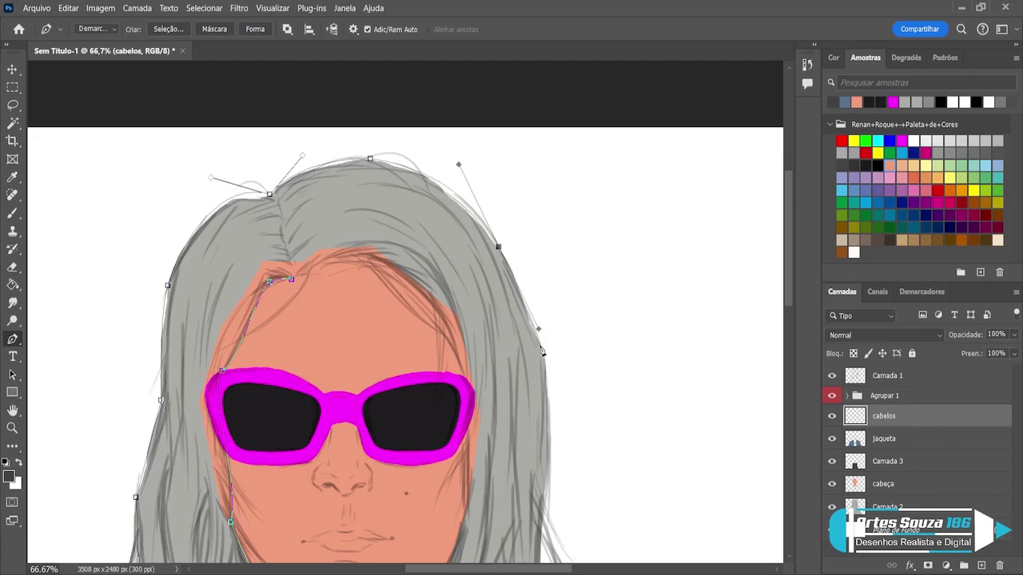
- Trace the outer right hair edge down past the sunglasses to jaw height, smoothing the curve beside the sunglasses
left_click(540, 343)
left_click_drag(546, 401, 543, 426)
scroll(578, 406, "down", 4)
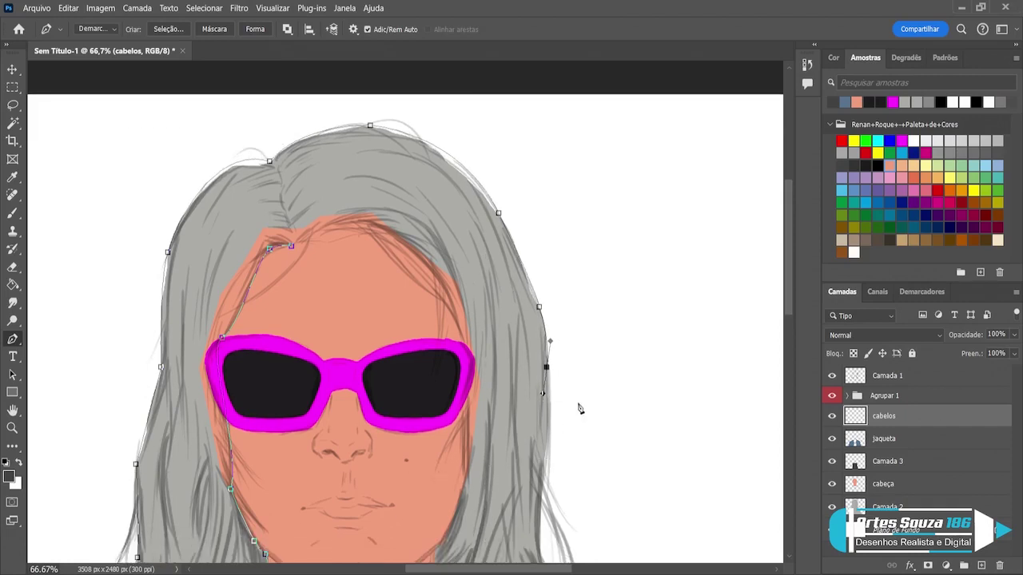
scroll(578, 415, "down", 1)
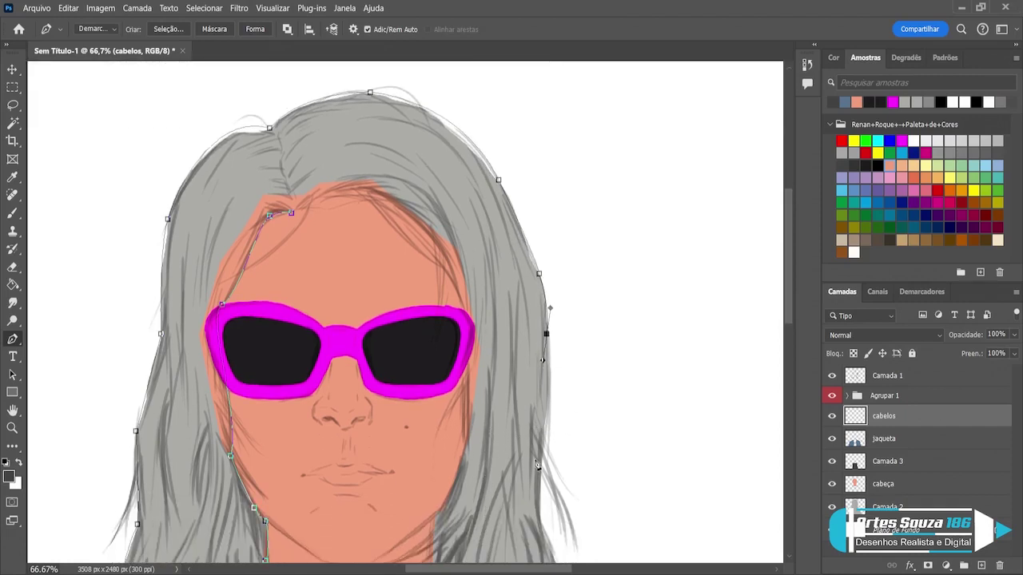
left_click(540, 520)
left_click_drag(540, 520, 542, 533)
left_click_drag(547, 369, 551, 377)
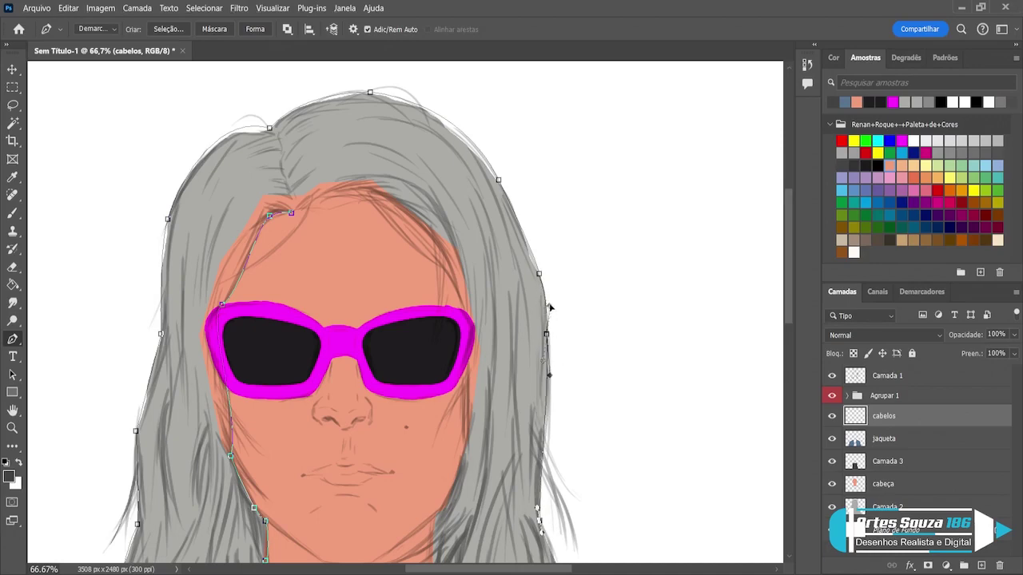
mouse_move(547, 300)
left_mouse_down()
mouse_move(574, 296)
mouse_move(547, 290)
left_mouse_up()
- Extend the path down the outer edge of the right strand to its tip on the jacket shoulder
scroll(564, 423, "down", 5)
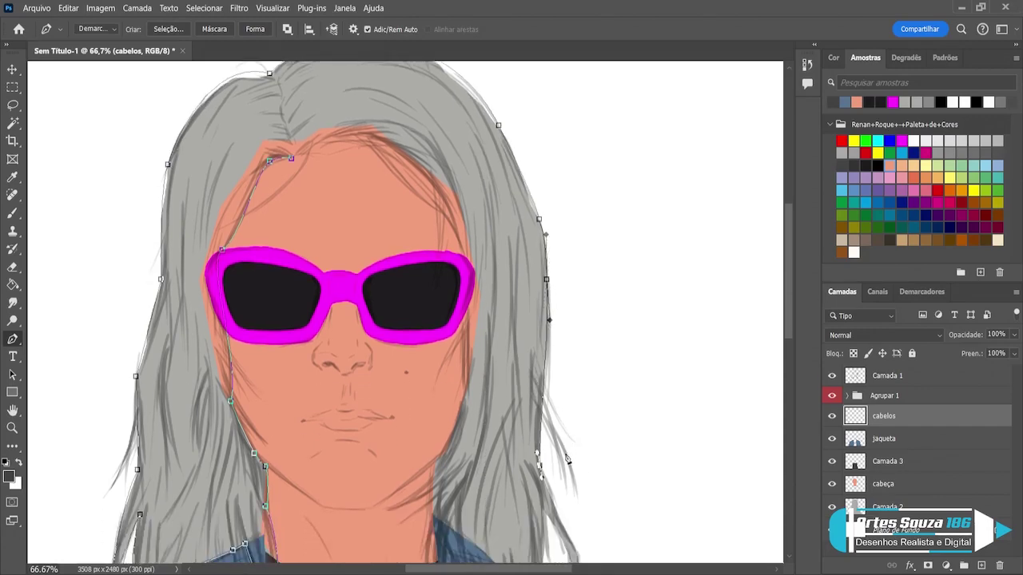
scroll(571, 472, "down", 2)
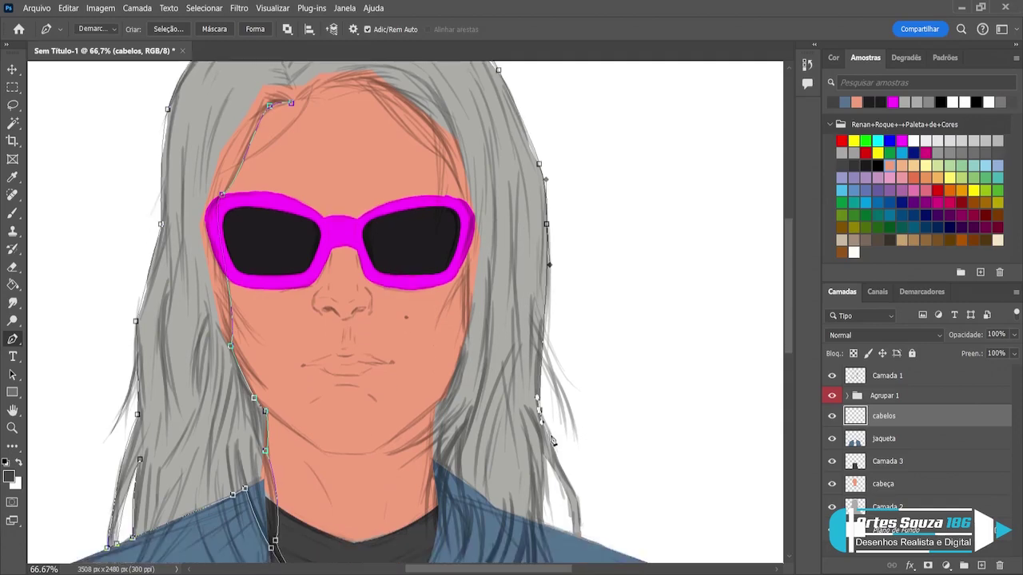
left_click(553, 447)
left_click(578, 496)
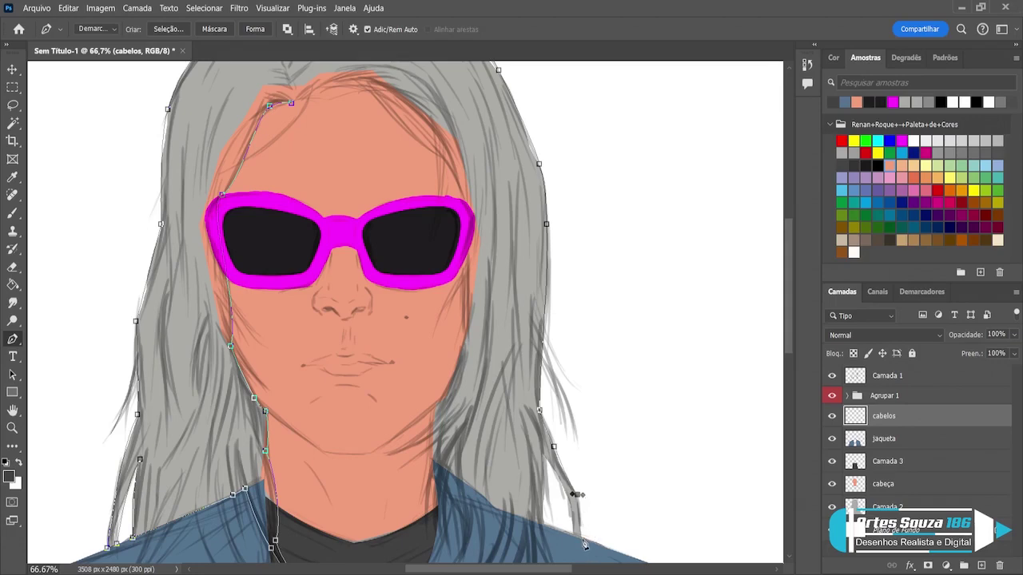
left_click(582, 540)
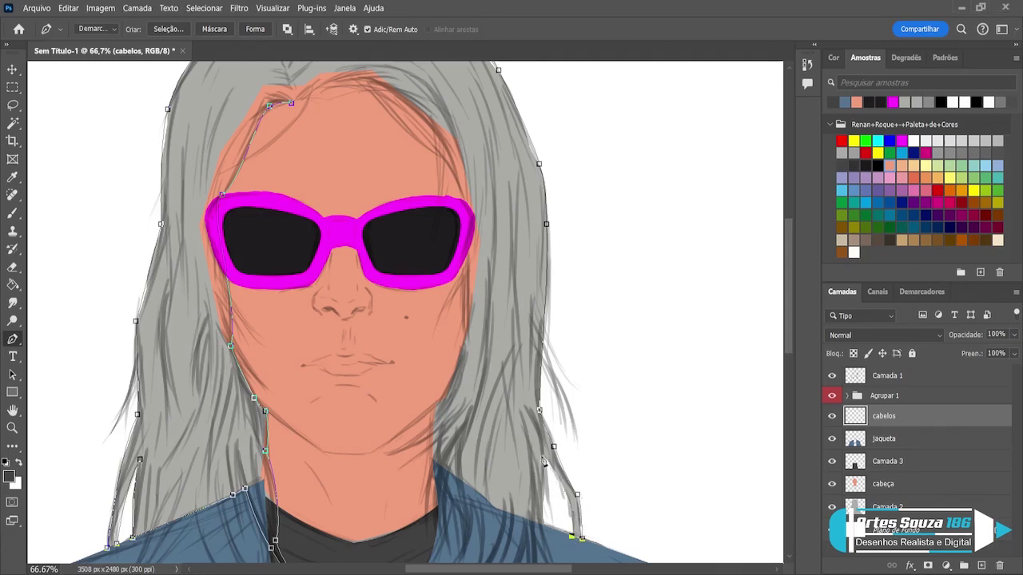
- Trace the inner edge of the right strand up to its fork and back down to the shoulder, correcting the misplaced point
left_click_drag(543, 460, 517, 426)
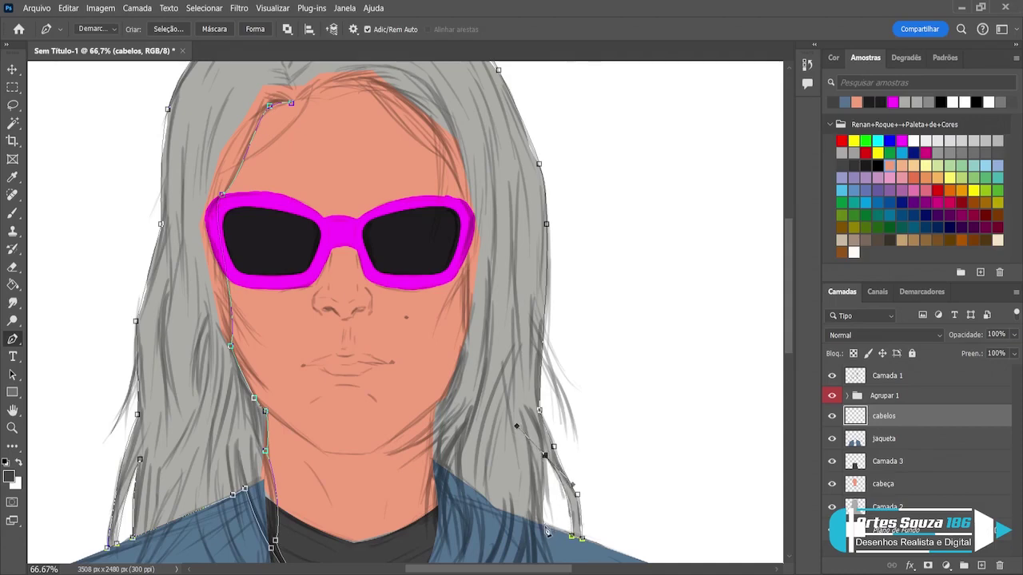
left_click(546, 529)
key("ctrl+z")
left_click(545, 486)
left_click_drag(516, 426, 549, 472)
left_click(544, 524)
- Run the hair path along the right shoulder to the collar, then up the neck and jaw to the right cheek
left_click(433, 462)
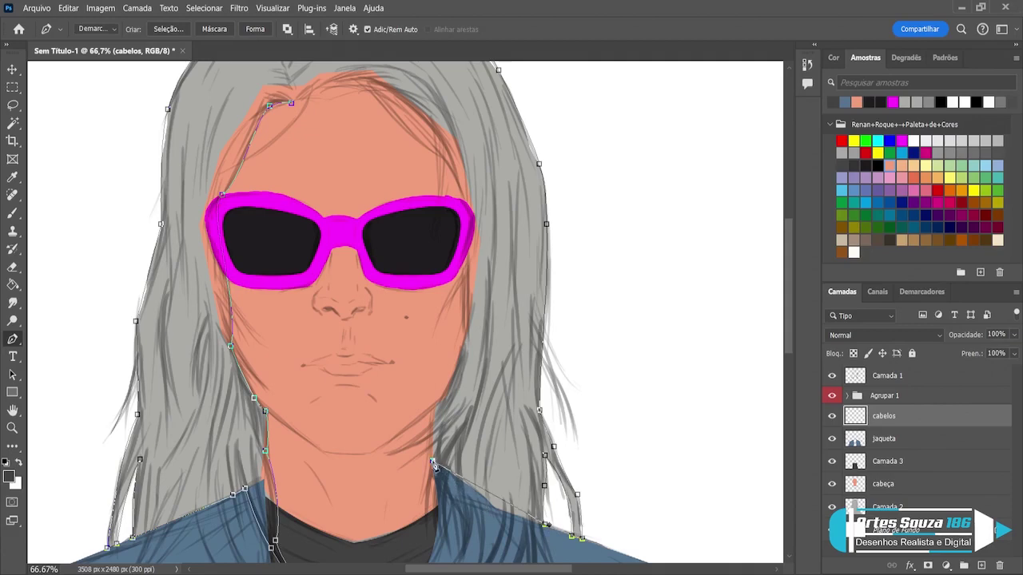
left_click(433, 407)
left_click(463, 339)
- Extend the path up the right cheek to just below the sunglasses and curve it down to the loose strand's tip
left_click(12, 428)
left_click(471, 281)
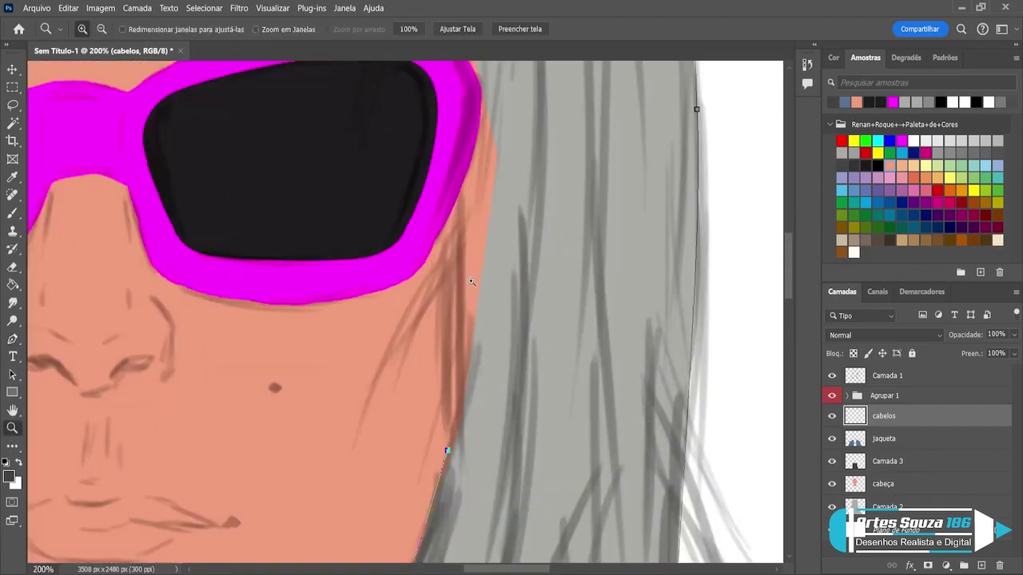
left_click(12, 339)
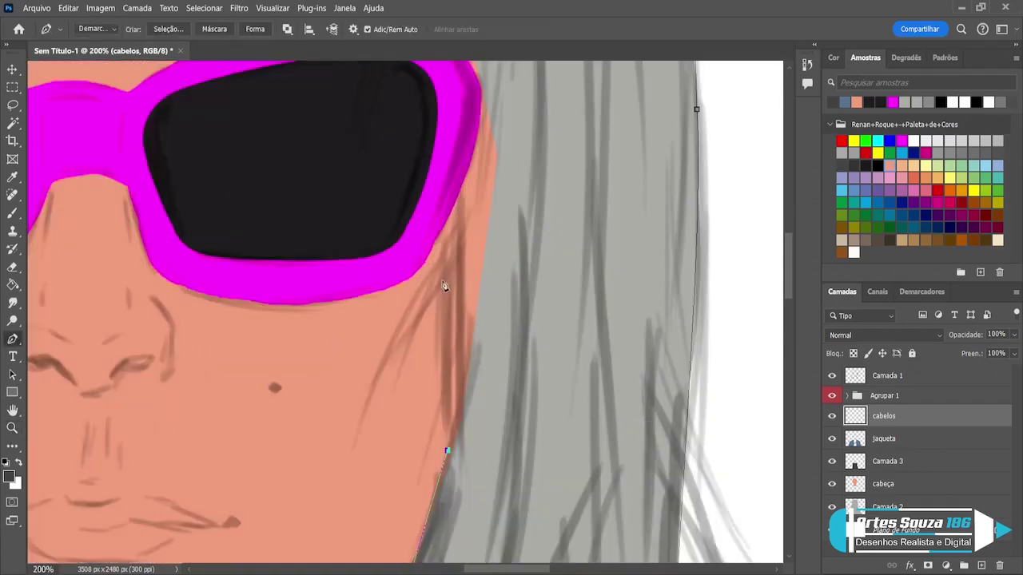
left_click_drag(451, 273, 479, 231)
left_click_drag(353, 448, 359, 478)
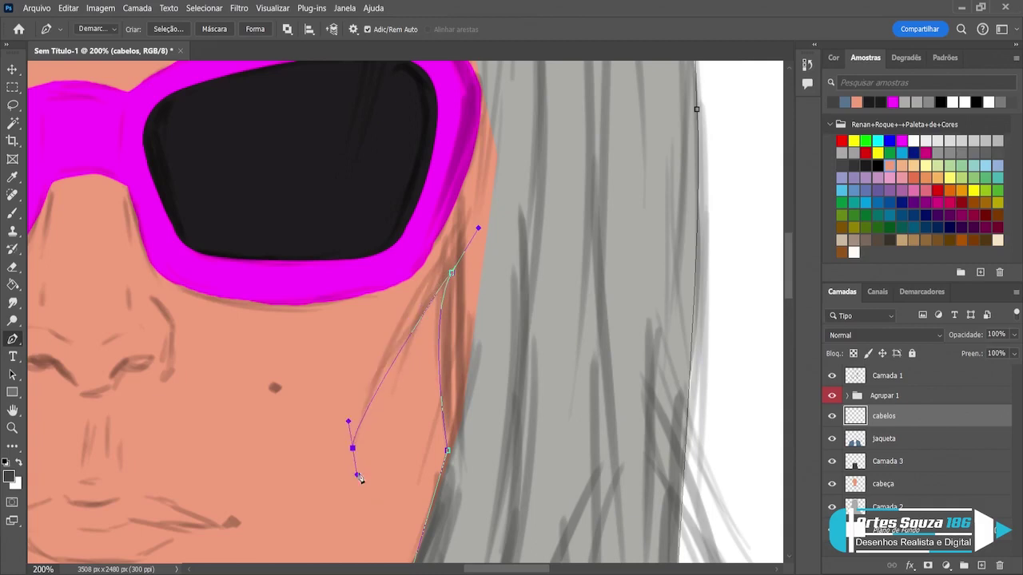
- Return the path from the loose strand's tip to the sunglasses' lower outer rim, adjusting points and handles to follow the strand
left_click(451, 219)
left_click_drag(453, 224, 495, 232)
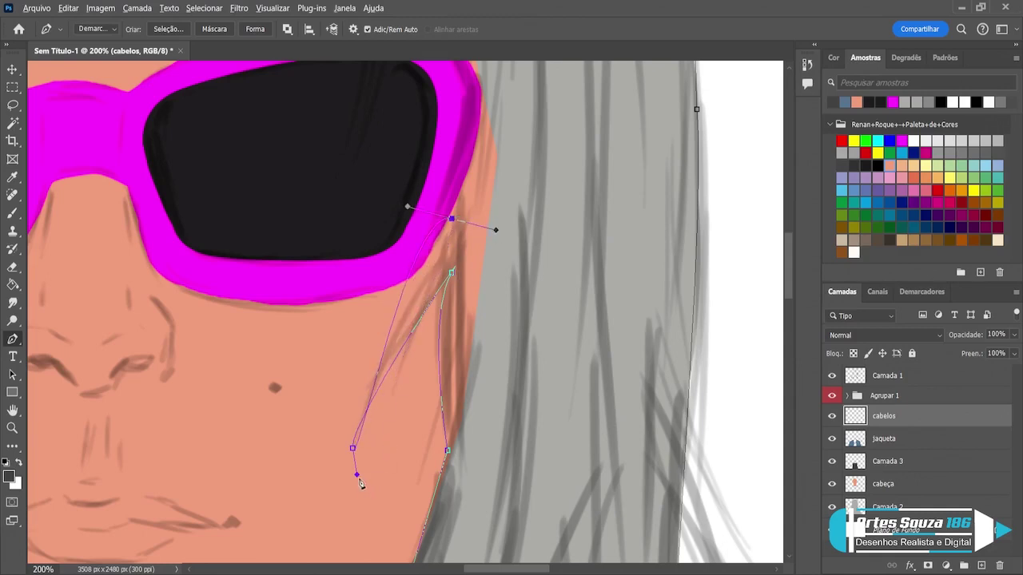
left_click_drag(357, 475, 349, 404)
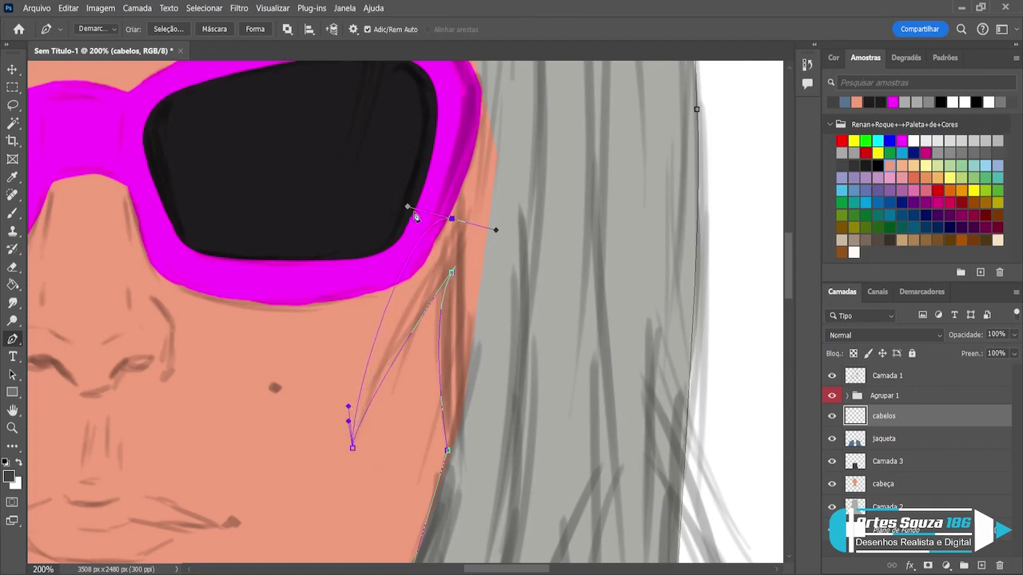
left_click_drag(408, 207, 430, 265)
left_click_drag(457, 224, 454, 241)
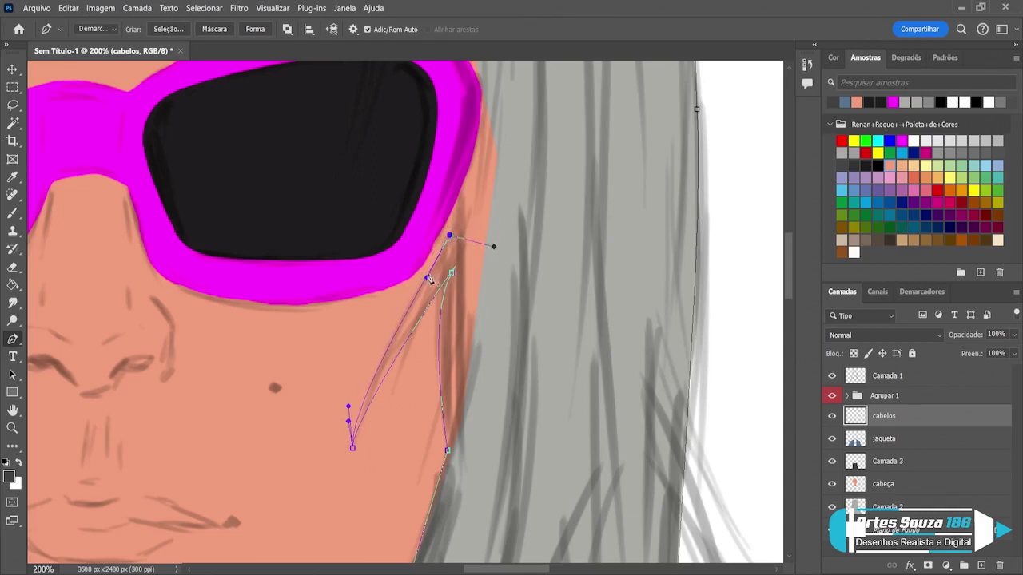
left_click_drag(429, 279, 422, 274)
left_click(456, 193)
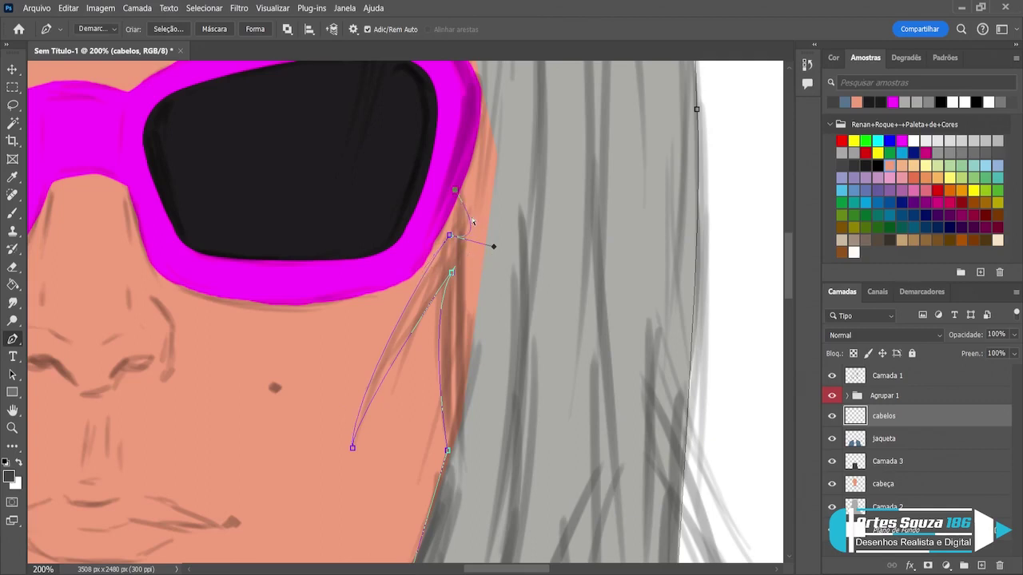
left_click_drag(455, 189, 454, 179)
left_click_drag(494, 248, 460, 204)
- Continue the hair path from the sunglasses' upper right corner along the right hairline and across the forehead, adjusting the curve handles
scroll(392, 225, "up", 5)
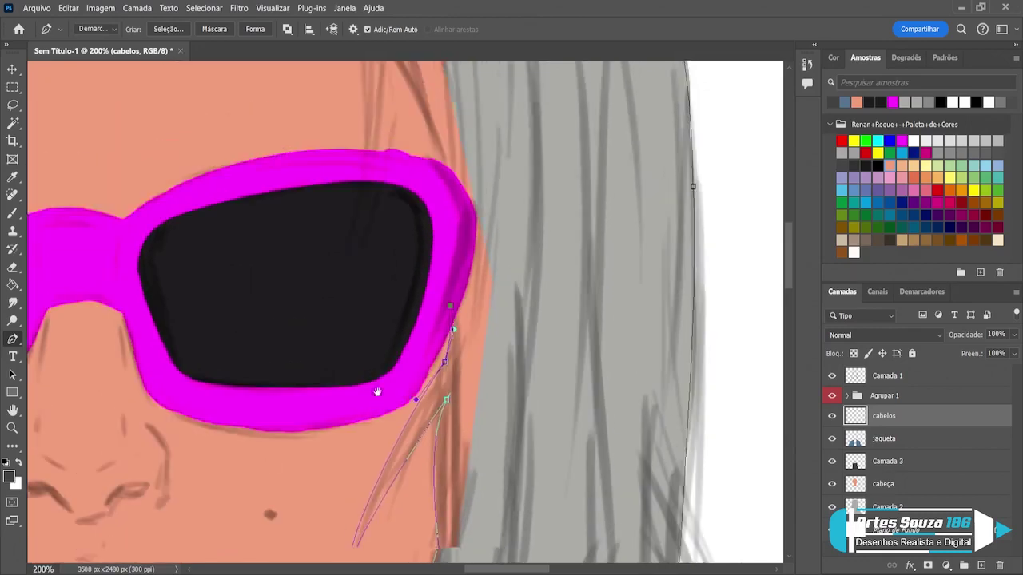
key("ctrl+minus")
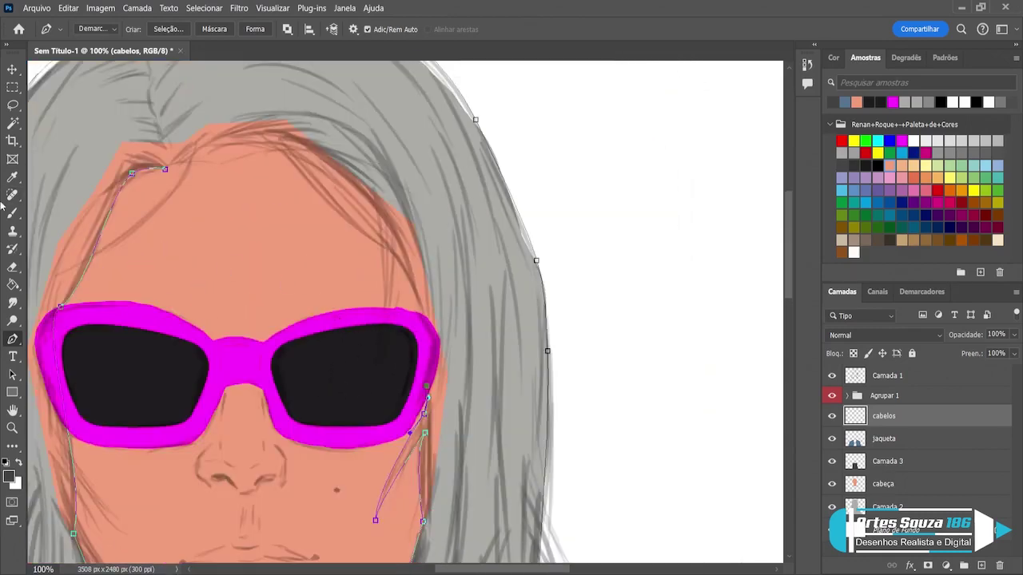
key("Escape")
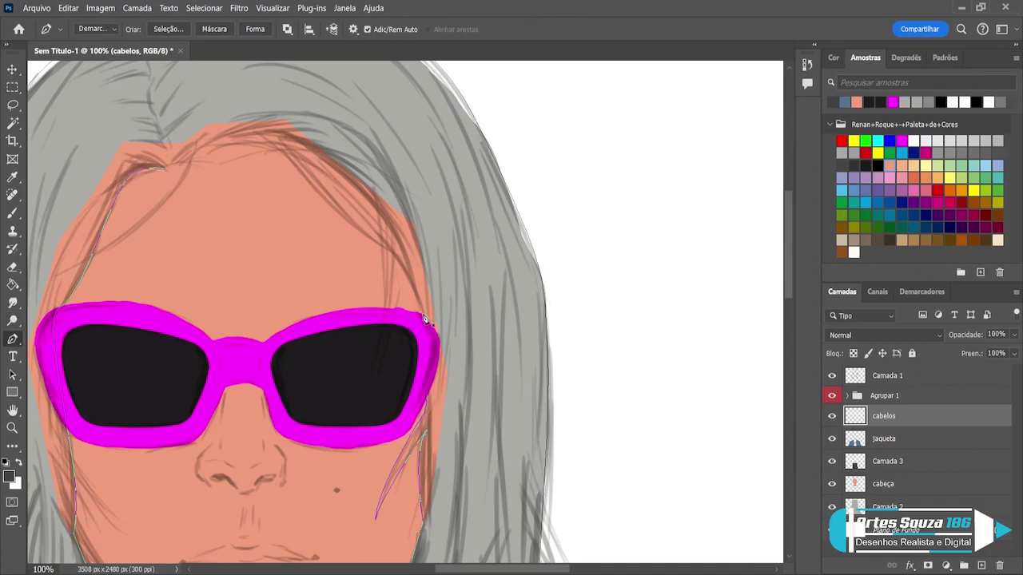
left_click(424, 315)
left_click_drag(349, 205, 296, 167)
key("ctrl+z")
left_click(367, 199)
left_click_drag(367, 199, 337, 184)
left_click(258, 146)
left_click_drag(259, 150, 254, 138)
left_click_drag(337, 183, 343, 172)
left_click_drag(263, 152, 262, 162)
left_click_drag(181, 166, 170, 186)
left_click_drag(254, 137, 223, 129)
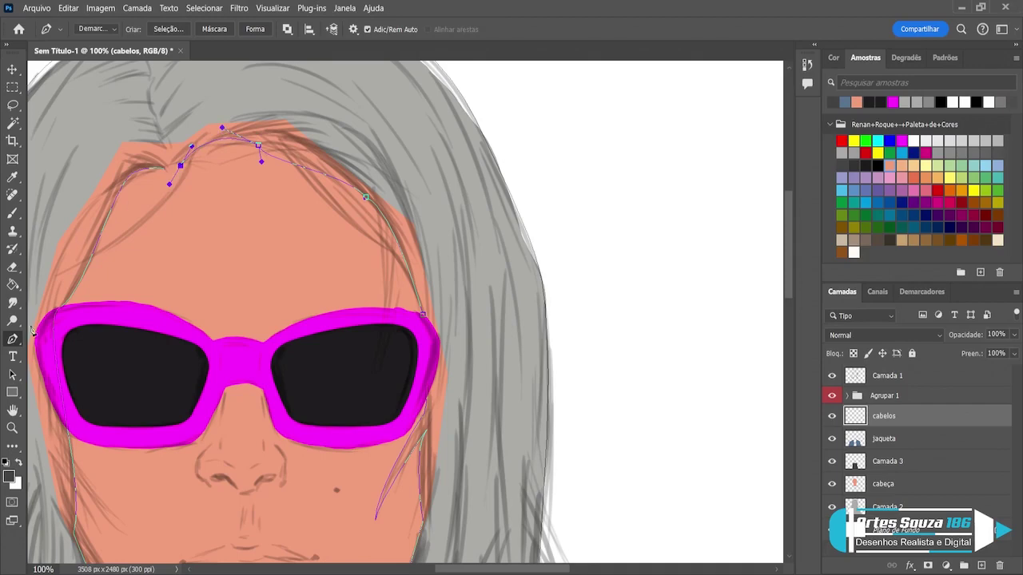
- Close the hair path at the forehead parting, straightening the last curve handle to meet the left hairline
left_click(12, 428)
left_click(159, 168)
left_click(160, 167)
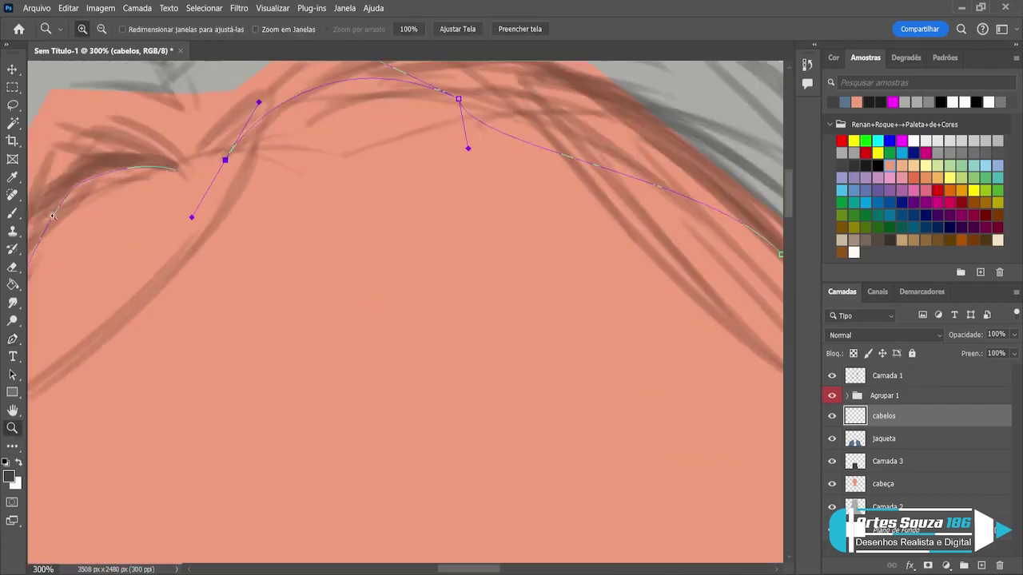
left_click(12, 339)
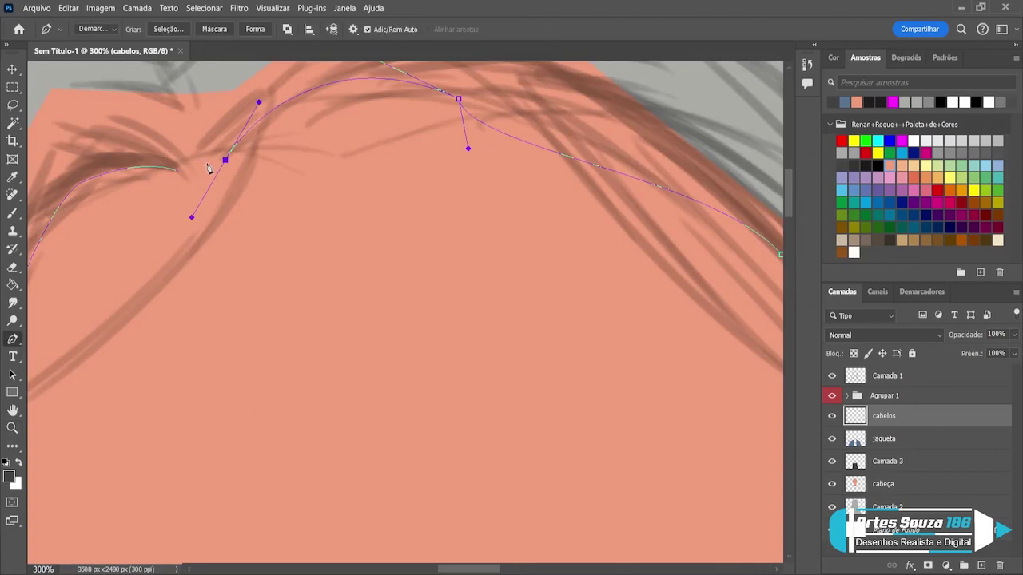
left_click(195, 158)
left_click_drag(191, 217, 209, 155)
left_click(179, 173)
- Convert the closed hair path to a selection, fill it with dark brown on the cabelos layer, and deselect
key("ctrl+0")
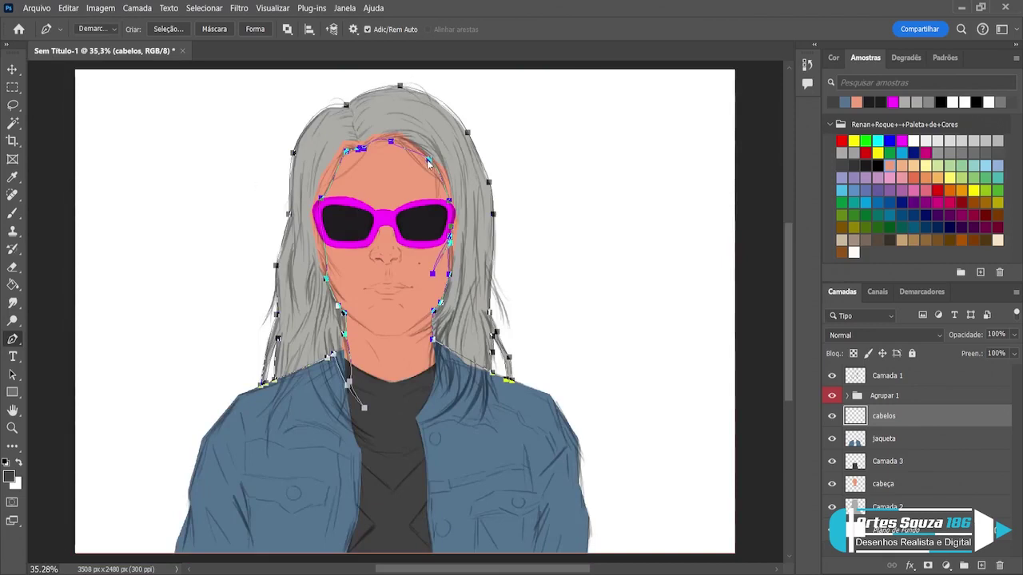
key("i")
key("p")
key("ctrl+Return")
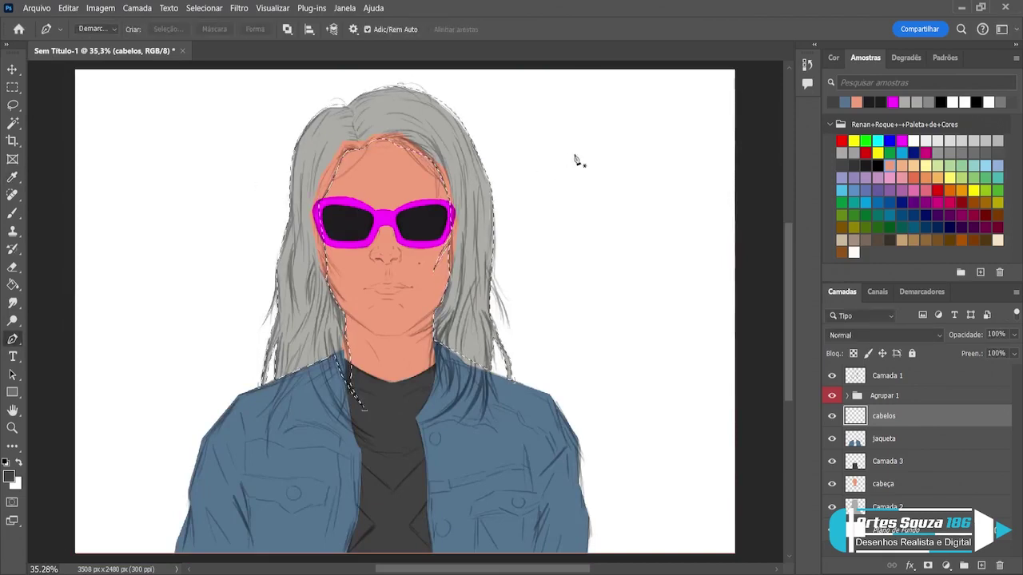
key("i")
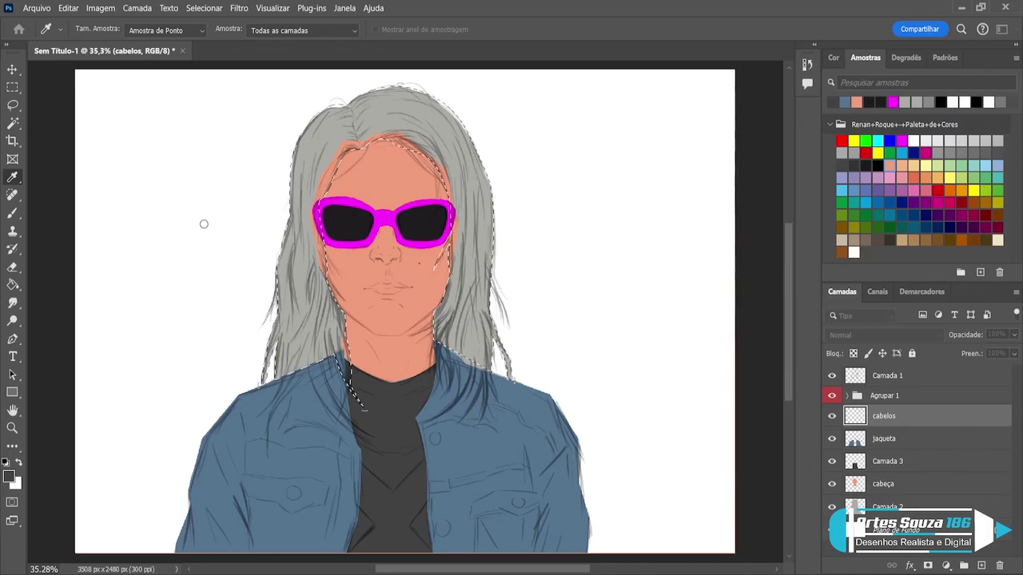
key("b")
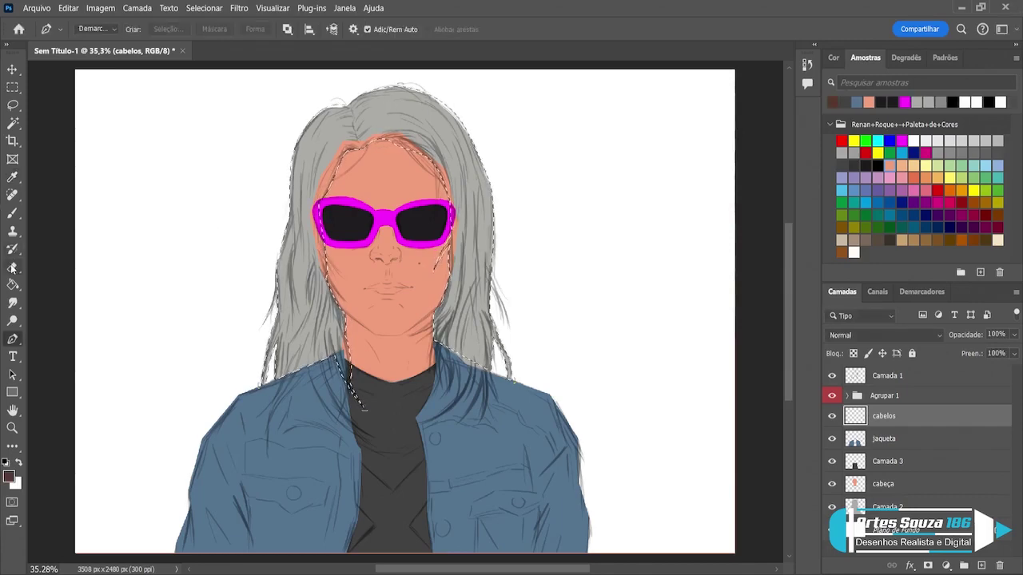
left_click(14, 285)
left_click(380, 131)
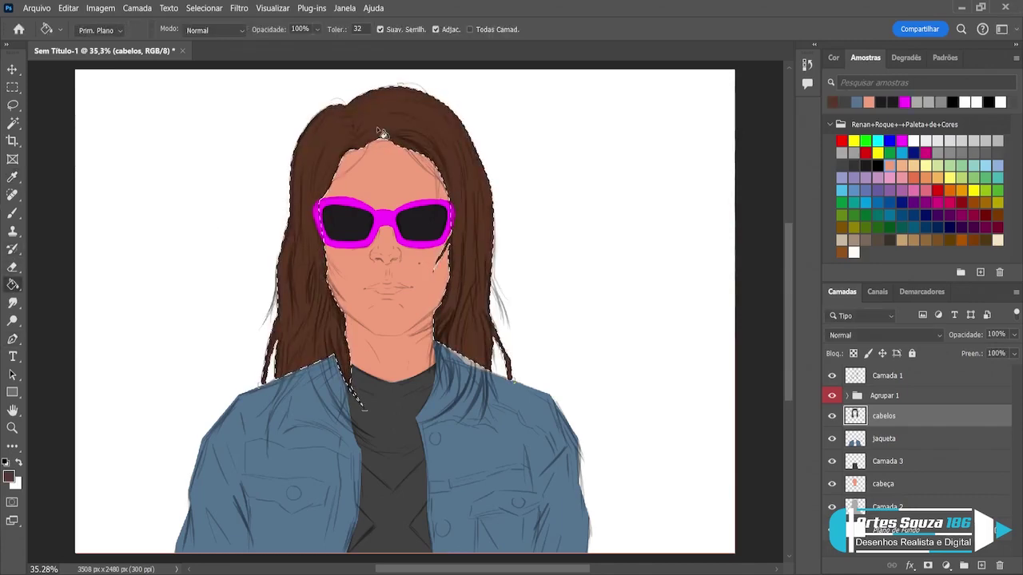
key("ctrl+d")
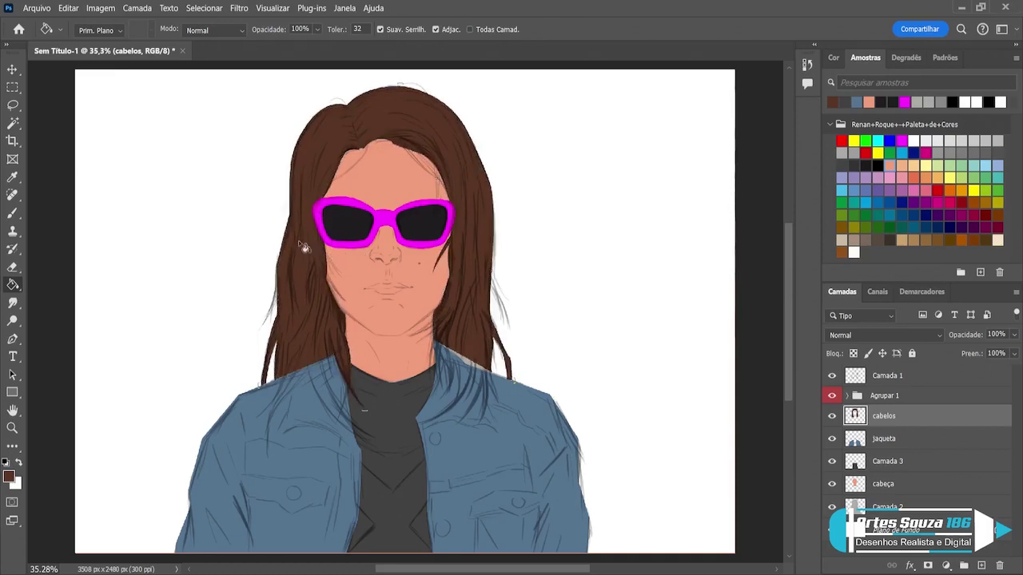
- Sample the hair brown and paint loose strands from the right hair across the neck with the textured brush at size 15
left_click(13, 214)
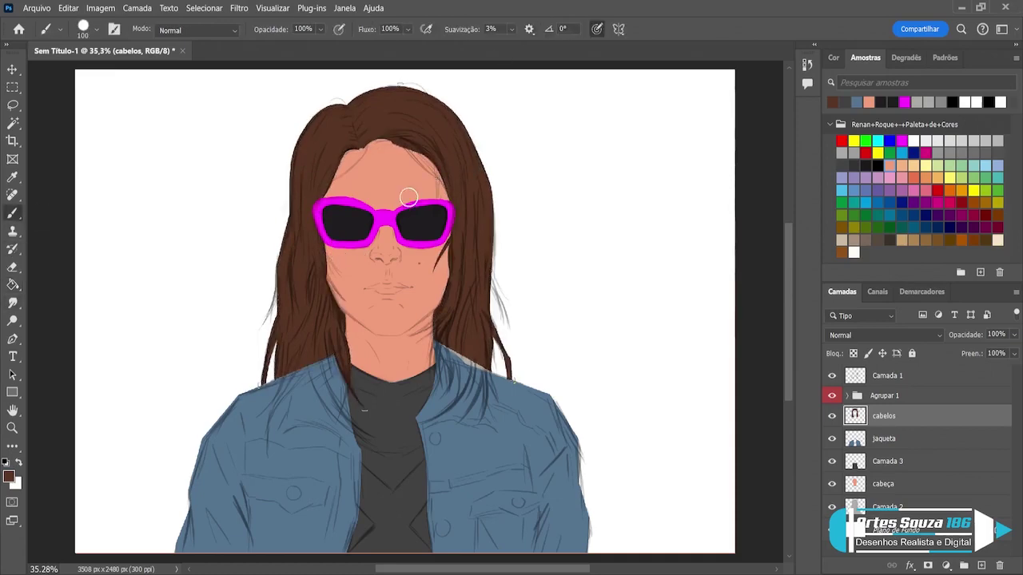
left_click(318, 160, "alt")
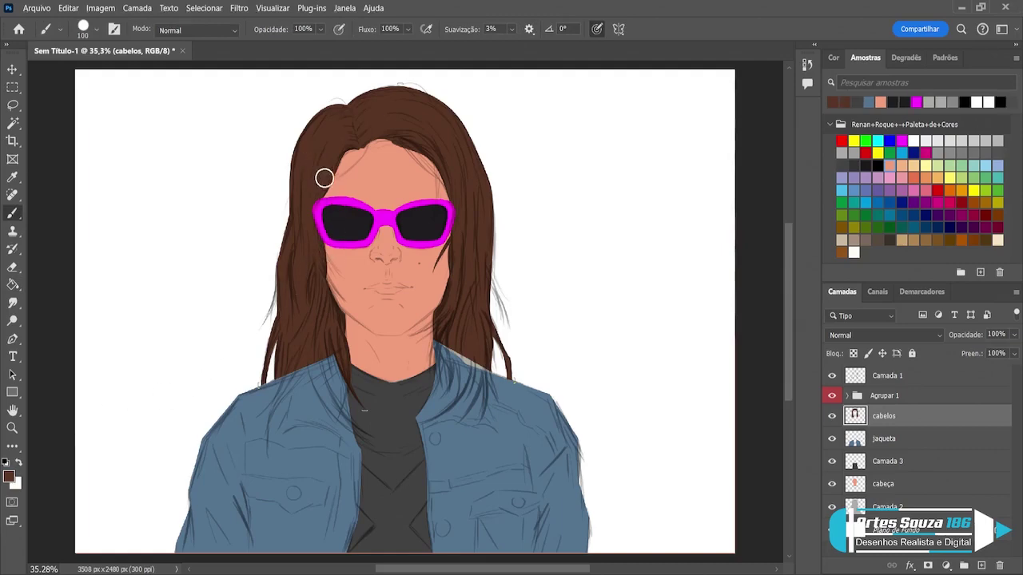
key("period")
left_click(12, 427)
left_click(463, 408)
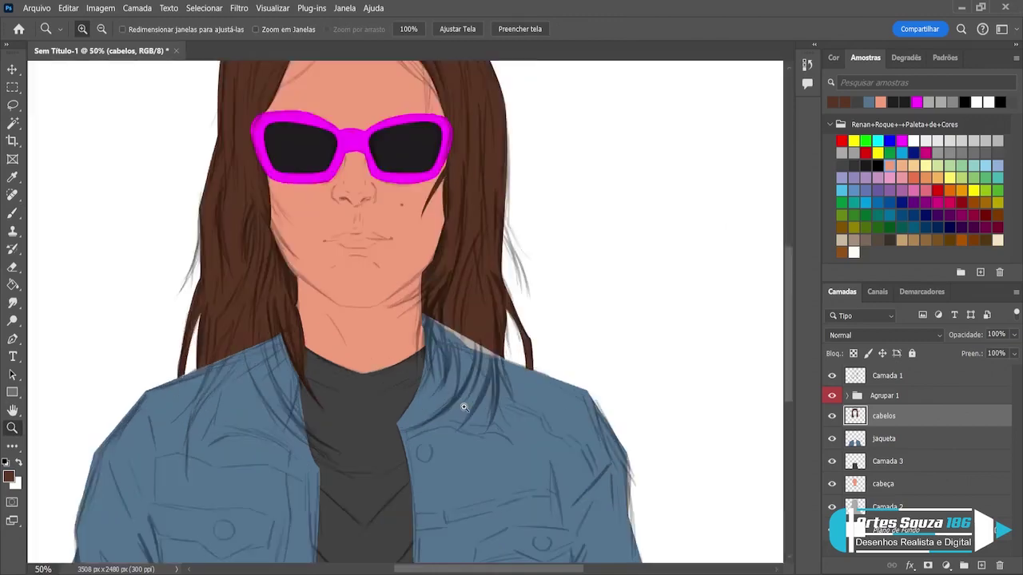
left_click(463, 407)
left_click(463, 408)
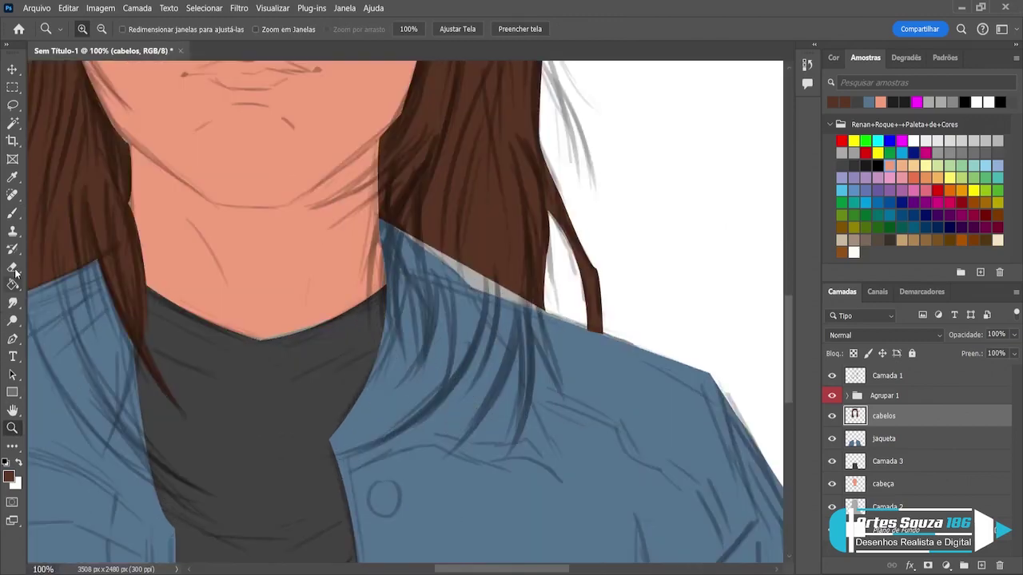
left_click(12, 213)
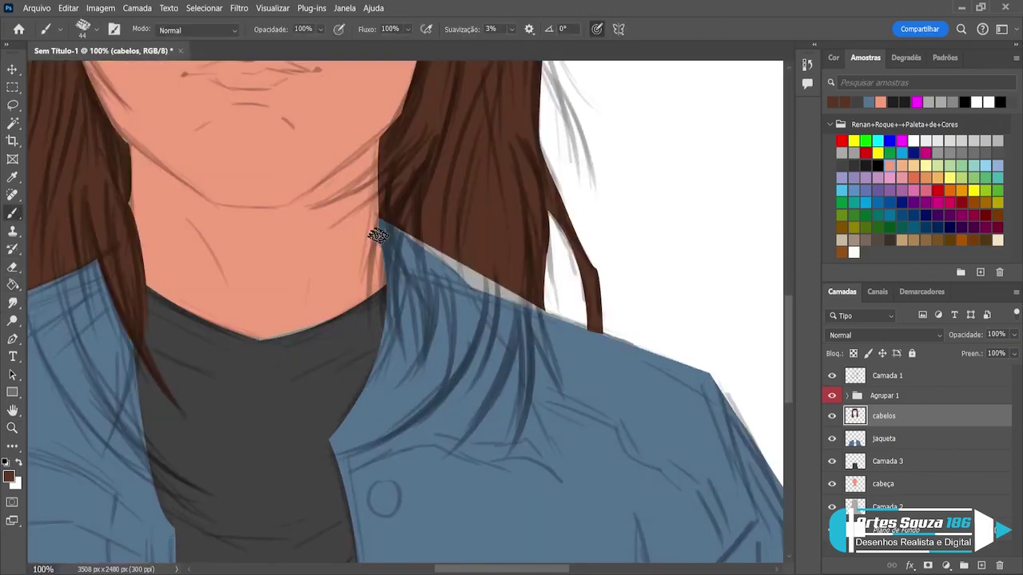
key("bracketleft")
key("bracketleft")
key("bracketleft")
key("bracketleft")
key("bracketleft")
key("bracketleft")
mouse_move(384, 162)
left_mouse_down()
mouse_move(352, 190)
mouse_move(387, 167)
mouse_move(361, 182)
mouse_move(373, 182)
mouse_move(308, 208)
left_mouse_up()
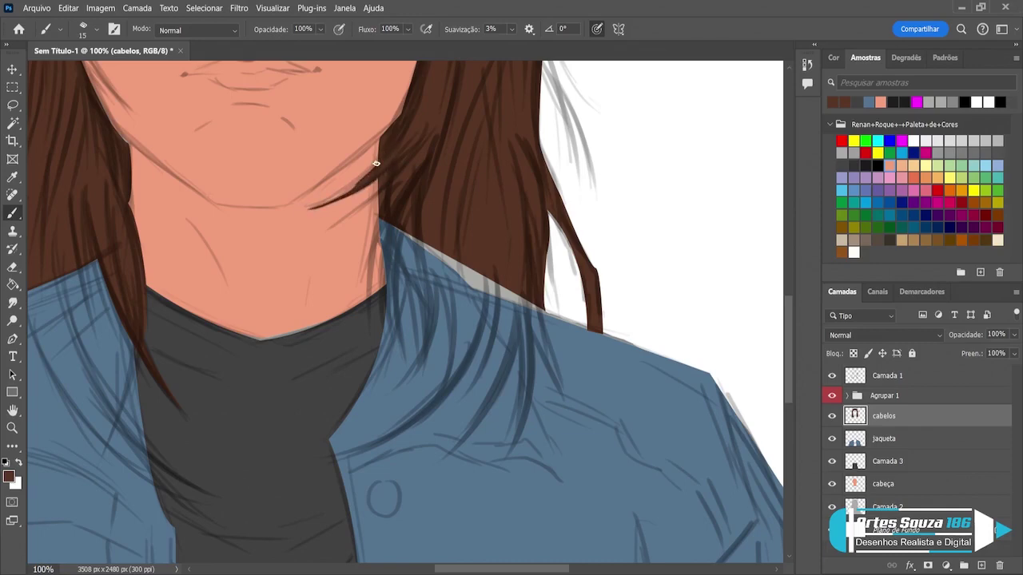
mouse_move(381, 164)
left_mouse_down()
mouse_move(324, 201)
mouse_move(359, 176)
mouse_move(352, 188)
left_mouse_up()
key("period")
mouse_move(381, 183)
left_mouse_down()
mouse_move(321, 229)
mouse_move(381, 188)
left_mouse_up()
- Paint thin strands hanging down the right side of the neck to the shirt, using brush size 25 and then 15
key("comma")
key("comma")
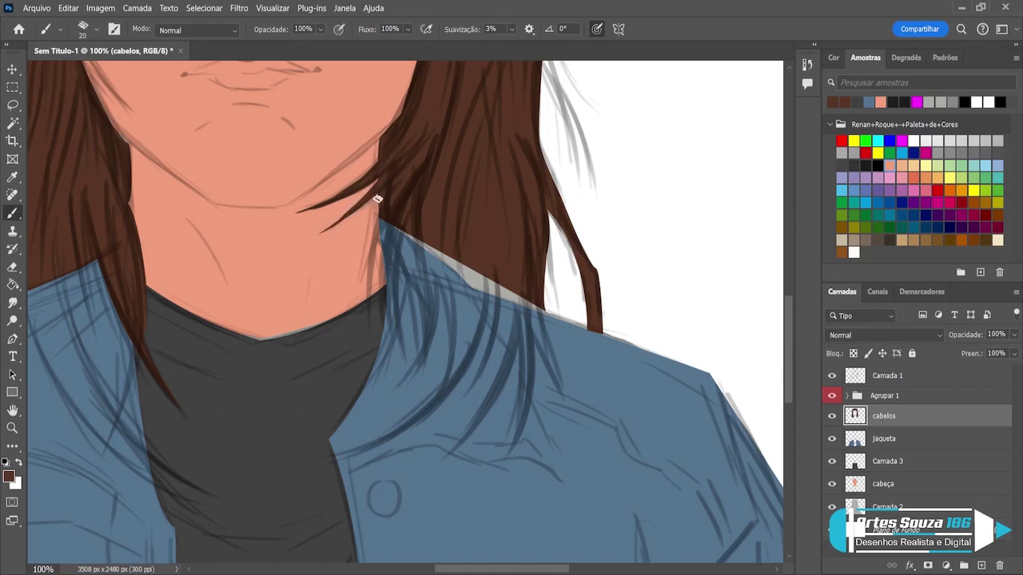
key("period")
key("period")
key("comma")
left_click_drag(383, 208, 370, 327)
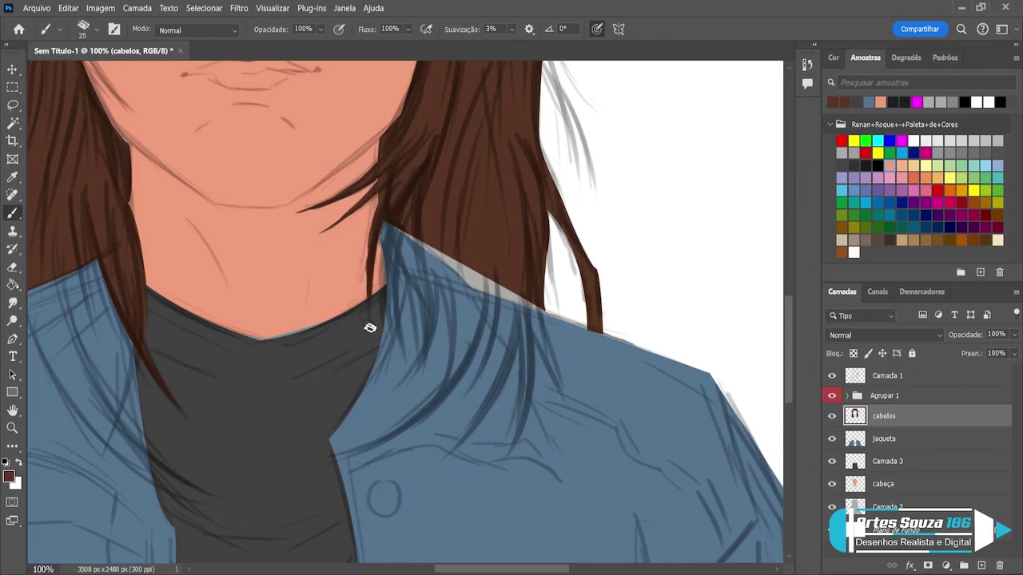
key("comma")
key("comma")
left_click_drag(379, 213, 370, 235)
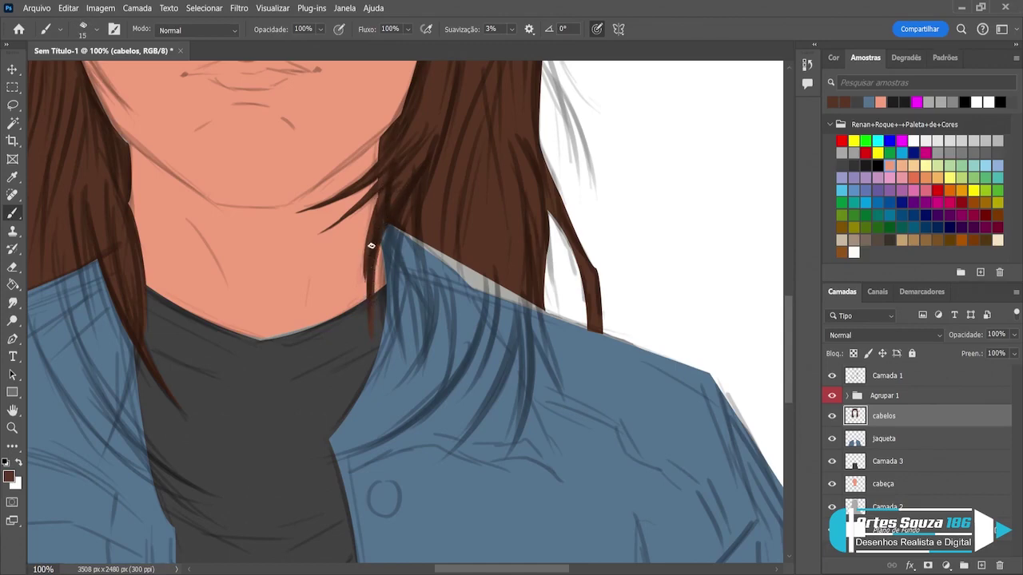
- Paint strands from the right hair over the collar's inner edge at brush size 30, adding finer ends at size 15
key("period")
mouse_move(393, 217)
left_mouse_down()
mouse_move(384, 297)
mouse_move(391, 251)
mouse_move(397, 364)
left_mouse_up()
mouse_move(401, 230)
left_mouse_down()
mouse_move(391, 281)
mouse_move(406, 340)
left_mouse_up()
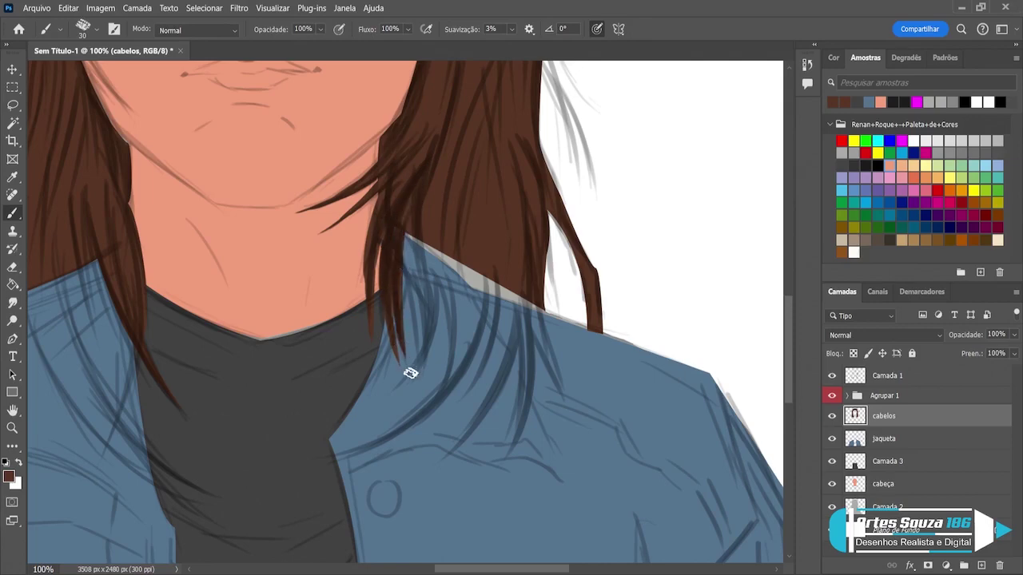
key("bracketright")
key("bracketleft")
key("bracketleft")
key("bracketleft")
key("bracketleft")
key("bracketleft")
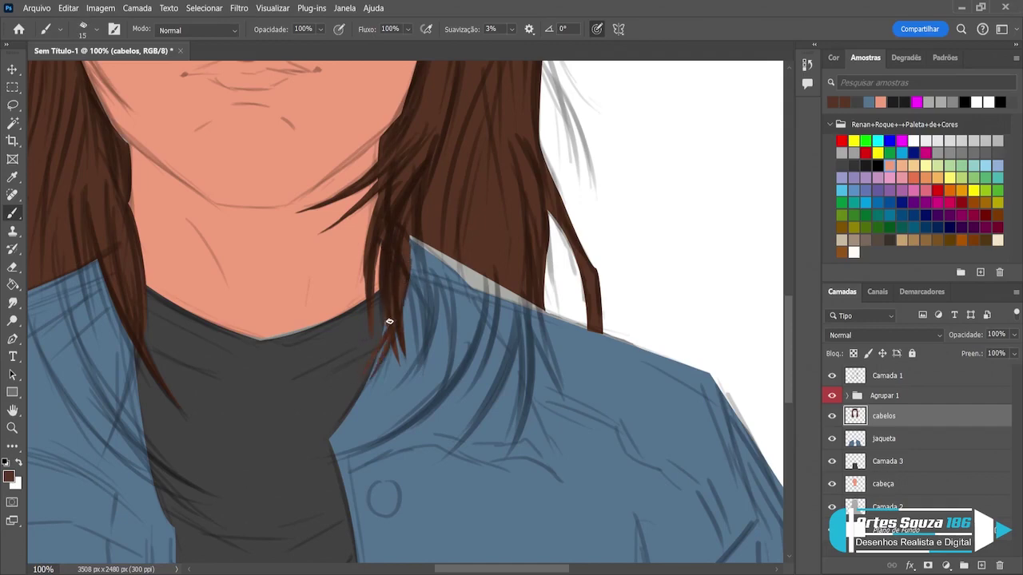
- Paint a broader curved lock over the right collar, taper it at brush size 25, and trim its tip with the eraser
key("bracketright")
key("bracketright")
key("bracketright")
key("bracketright")
mouse_move(411, 233)
left_mouse_down()
mouse_move(434, 296)
mouse_move(417, 223)
mouse_move(427, 283)
mouse_move(429, 235)
mouse_move(429, 309)
left_mouse_up()
key("bracketleft")
key("bracketleft")
key("bracketleft")
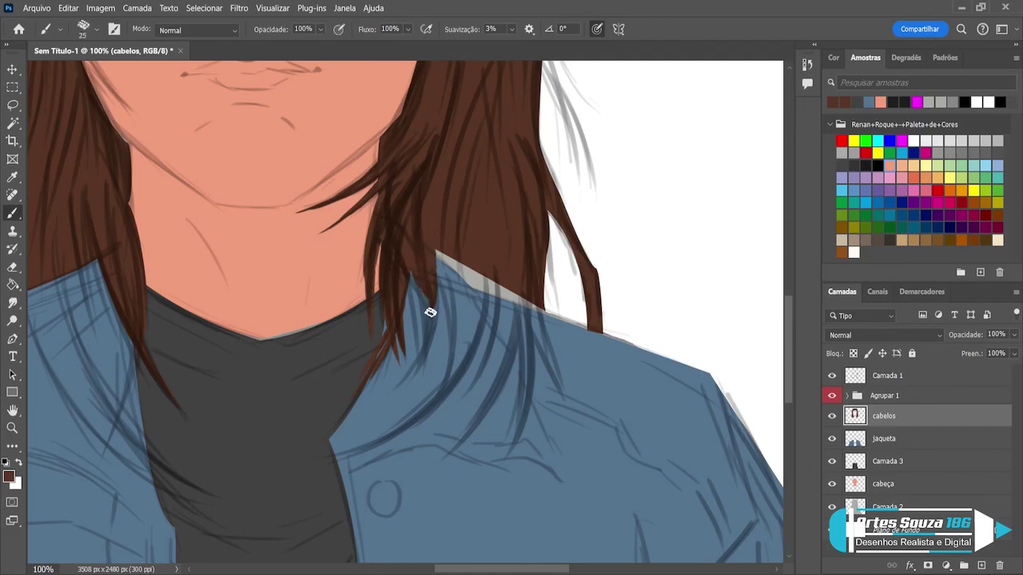
left_click_drag(428, 255, 421, 354)
mouse_move(435, 299)
left_mouse_down()
mouse_move(418, 332)
mouse_move(418, 373)
left_mouse_up()
mouse_move(422, 336)
left_mouse_down()
mouse_move(402, 390)
mouse_move(416, 353)
left_mouse_up()
key("e")
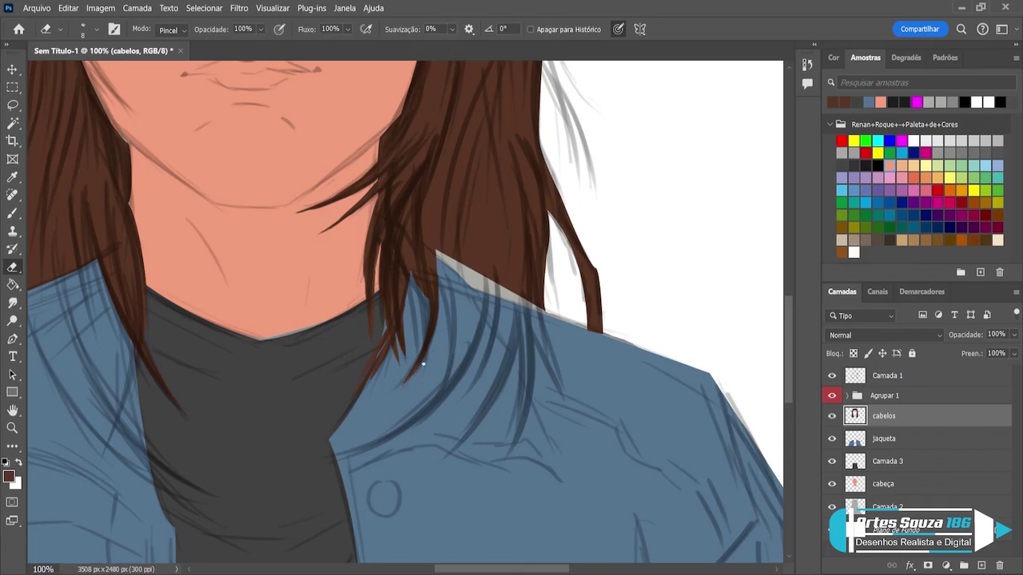
left_click_drag(395, 392, 441, 334)
- Add more tapered strands beside the curved lock on the right collar with the brush at size 20
key("b")
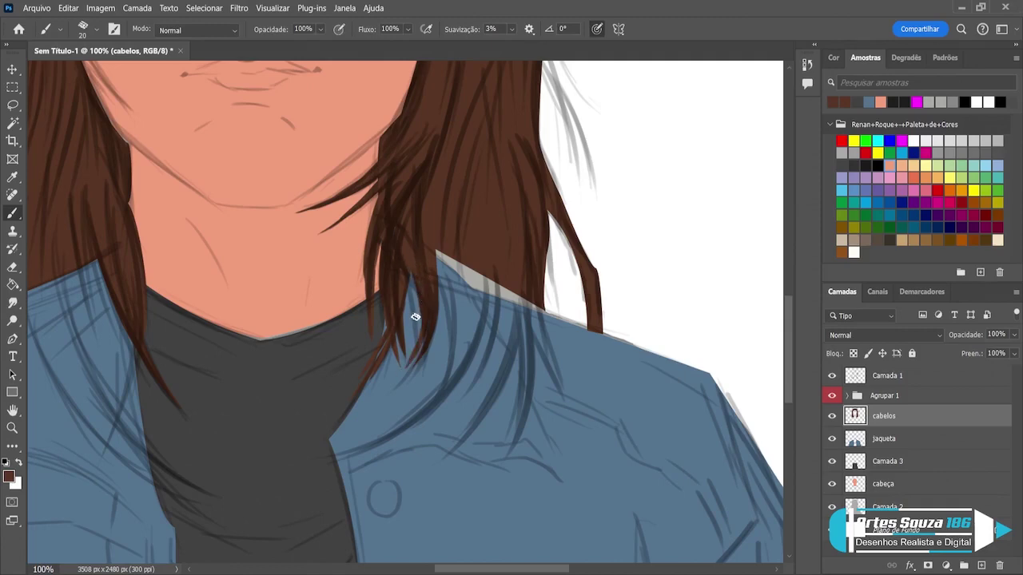
mouse_move(397, 380)
left_mouse_down()
mouse_move(416, 287)
mouse_move(407, 263)
mouse_move(411, 319)
mouse_move(406, 293)
mouse_move(381, 374)
left_mouse_up()
left_click_drag(429, 237, 453, 327)
mouse_move(441, 263)
left_mouse_down()
mouse_move(453, 327)
mouse_move(448, 314)
mouse_move(448, 375)
left_mouse_up()
left_click_drag(449, 312, 444, 382)
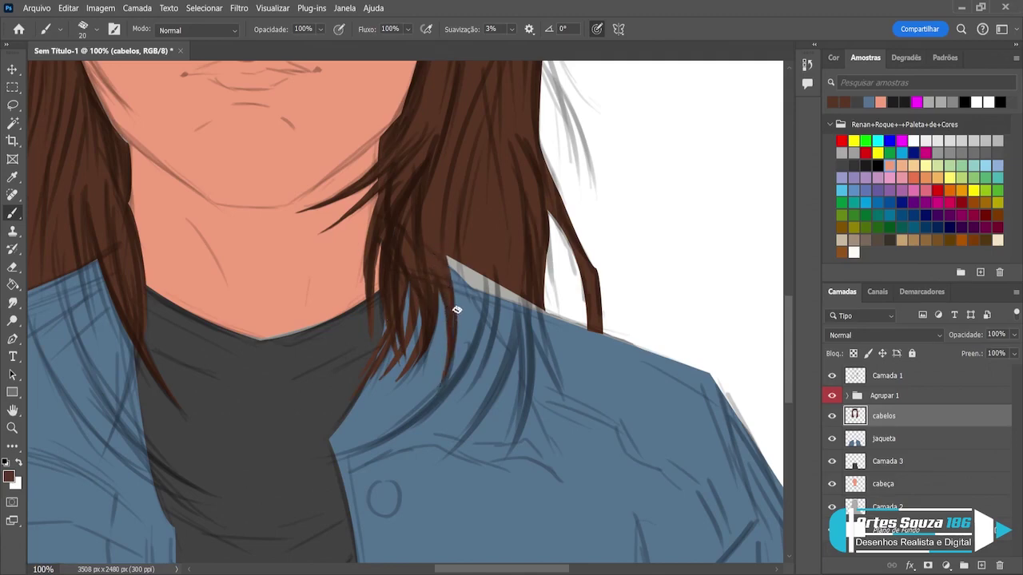
- Enlarge the brush and paint a wide hair lock over the shoulder, covering part of the pale gap beside the collar
key("bracketright")
key("bracketright")
left_click_drag(453, 261, 452, 327)
key("bracketright")
mouse_move(461, 251)
left_mouse_down()
mouse_move(469, 336)
mouse_move(484, 318)
left_mouse_up()
mouse_move(475, 264)
left_mouse_down()
mouse_move(482, 292)
mouse_move(486, 252)
mouse_move(454, 336)
left_mouse_up()
- Extend the wide lock at brush size 30 into a long tapered strand curving across the lapel to the shirt
key("bracketleft")
key("bracketleft")
left_click_drag(487, 292, 450, 359)
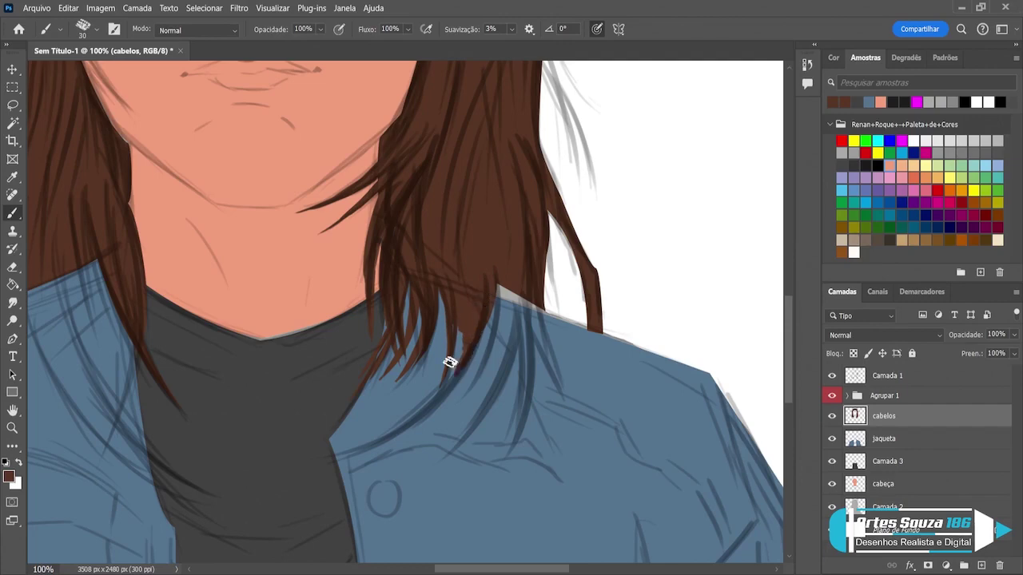
mouse_move(472, 320)
left_mouse_down()
mouse_move(436, 401)
mouse_move(472, 315)
mouse_move(440, 391)
left_mouse_up()
mouse_move(450, 336)
left_mouse_down()
mouse_move(444, 360)
mouse_move(466, 348)
mouse_move(404, 425)
left_mouse_up()
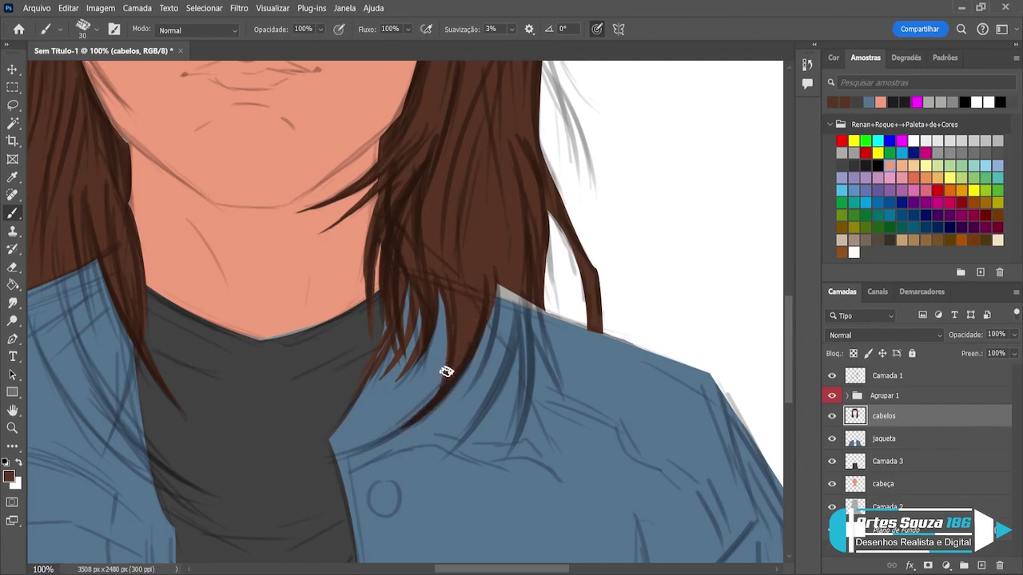
mouse_move(440, 374)
left_mouse_down()
mouse_move(394, 433)
mouse_move(436, 386)
mouse_move(346, 437)
mouse_move(394, 428)
mouse_move(293, 455)
mouse_move(322, 432)
left_mouse_up()
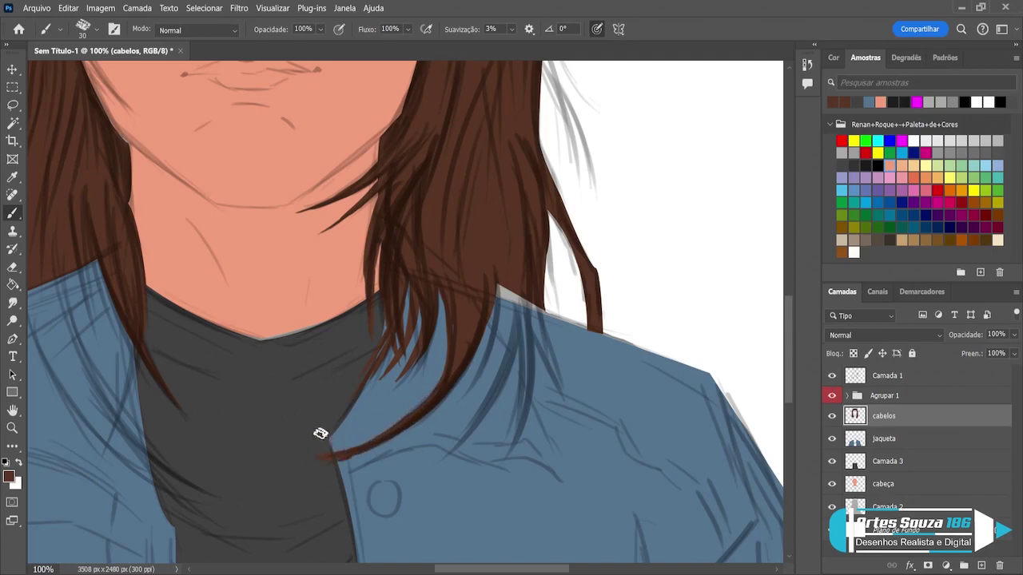
- Paint long tapered strands falling from the right hair over the jacket shoulder and chest, covering the remaining pale gap
mouse_move(493, 284)
left_mouse_down()
mouse_move(487, 347)
mouse_move(475, 366)
mouse_move(461, 349)
mouse_move(428, 392)
left_mouse_up()
mouse_move(504, 267)
left_mouse_down()
mouse_move(513, 360)
mouse_move(516, 277)
mouse_move(489, 375)
mouse_move(511, 349)
mouse_move(496, 347)
mouse_move(507, 319)
mouse_move(486, 414)
mouse_move(507, 356)
mouse_move(450, 457)
mouse_move(463, 409)
mouse_move(472, 419)
mouse_move(401, 452)
left_mouse_up()
mouse_move(512, 292)
left_mouse_down()
mouse_move(525, 325)
mouse_move(512, 354)
mouse_move(526, 357)
mouse_move(514, 359)
mouse_move(510, 435)
mouse_move(514, 378)
mouse_move(487, 463)
mouse_move(528, 351)
mouse_move(502, 412)
mouse_move(523, 416)
mouse_move(451, 440)
left_mouse_up()
mouse_move(530, 292)
left_mouse_down()
mouse_move(539, 339)
mouse_move(548, 323)
mouse_move(586, 411)
left_mouse_up()
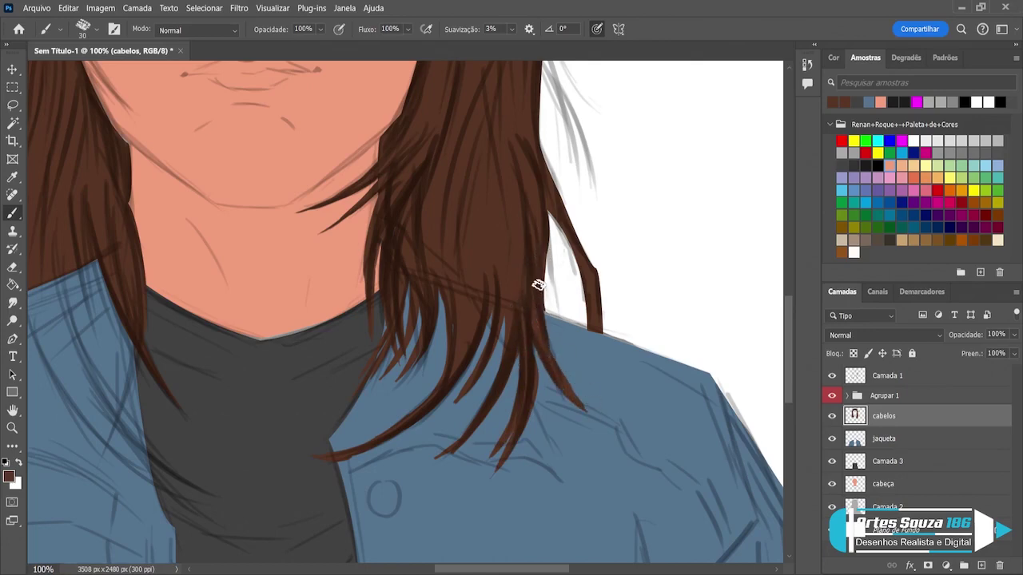
- Extend the right hair over the jacket shoulder with more tapered strands and a thin strand in the white gap at brush size 30
mouse_move(538, 285)
left_mouse_down()
mouse_move(562, 385)
mouse_move(535, 297)
mouse_move(534, 324)
mouse_move(527, 276)
mouse_move(551, 394)
mouse_move(542, 349)
left_mouse_up()
left_click_drag(571, 392, 538, 263)
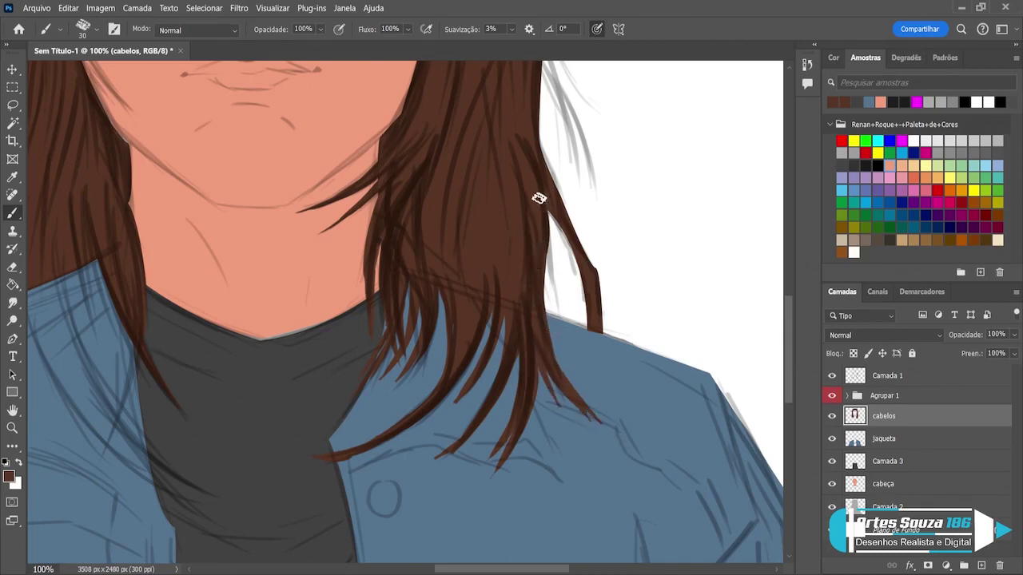
mouse_move(541, 208)
left_mouse_down()
mouse_move(556, 304)
mouse_move(544, 247)
mouse_move(569, 321)
left_mouse_up()
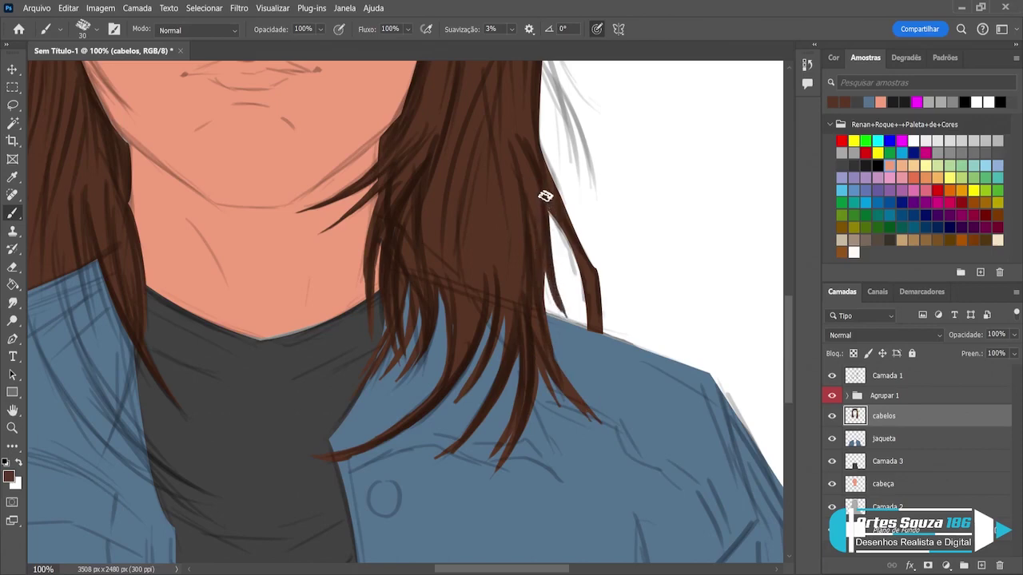
- Paint long tapered strands from the left hair over the jacket shoulder and collar down to the shirt at brush size 45
key("ctrl+0")
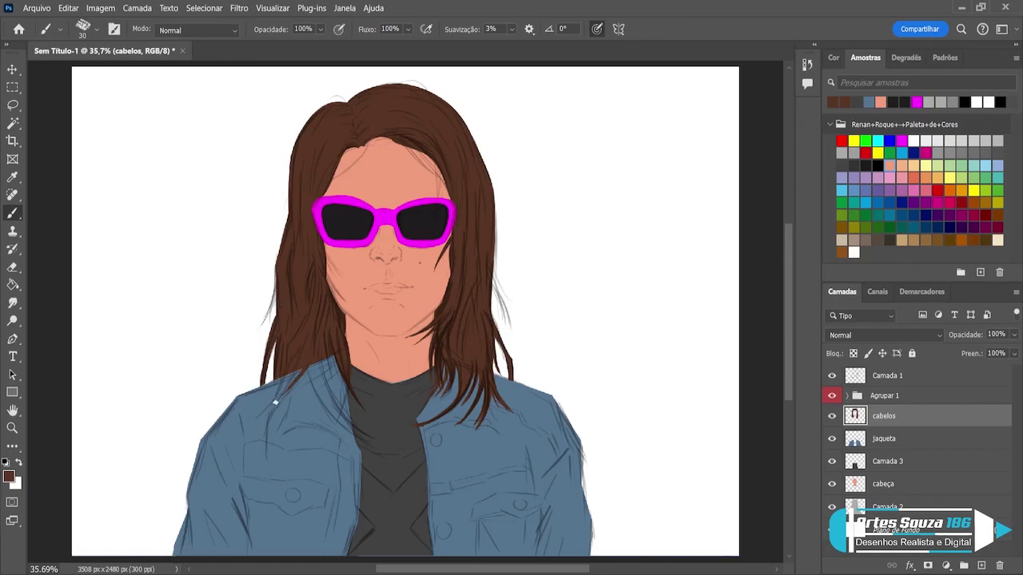
left_click_drag(297, 375, 273, 412)
left_click_drag(305, 350, 333, 413)
mouse_move(316, 376)
left_mouse_down()
mouse_move(365, 445)
mouse_move(345, 421)
left_mouse_up()
mouse_move(303, 356)
left_mouse_down()
mouse_move(316, 394)
mouse_move(306, 352)
mouse_move(354, 433)
left_mouse_up()
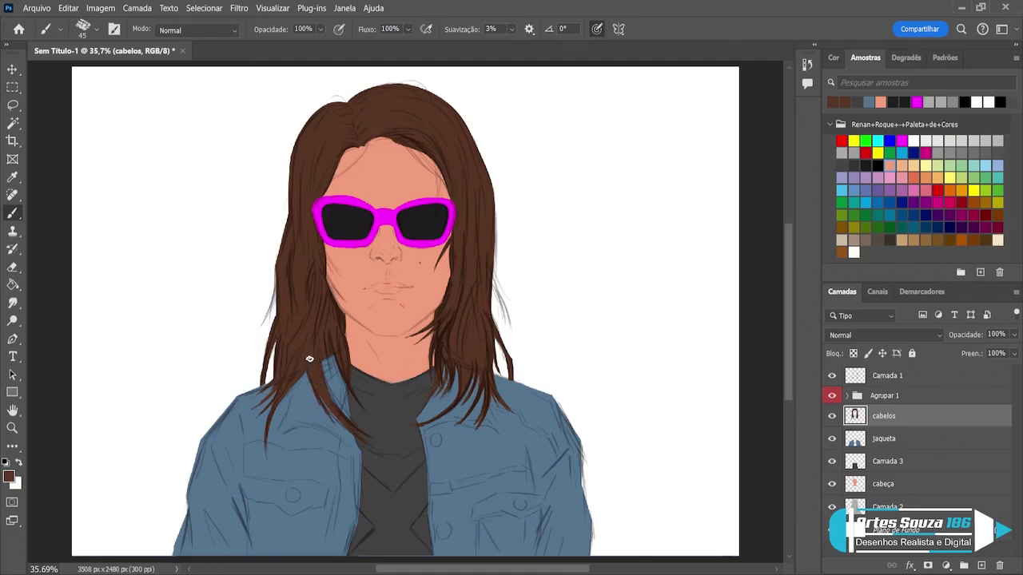
- Fill in more strands between the left locks on the jacket and cover the blue collar gap beside the neck
left_click_drag(306, 360, 291, 416)
left_click_drag(289, 405, 273, 425)
left_click_drag(306, 386, 318, 430)
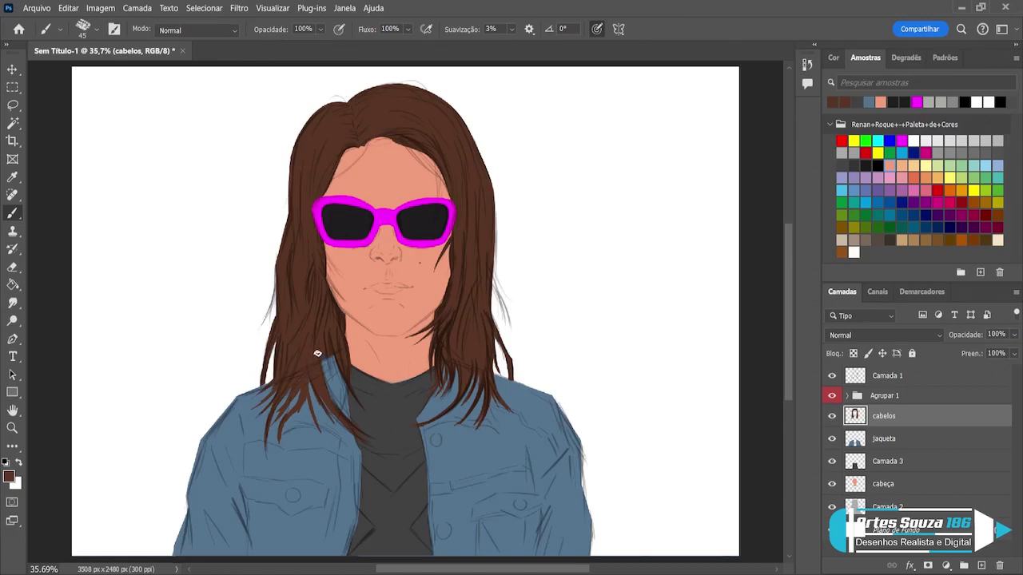
left_click_drag(320, 356, 347, 400)
left_click_drag(334, 359, 339, 403)
- Reduce the brush to size 15 and paint fine tapered strands from the left hair onto the cheek below the sunglasses
left_click(11, 427)
left_click(334, 303)
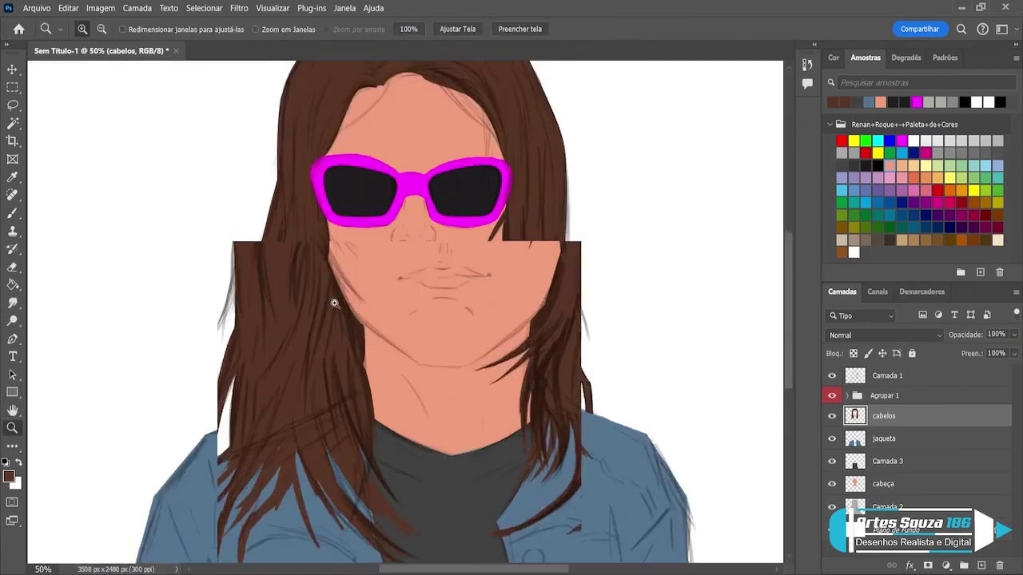
left_click(334, 302)
left_click(13, 212)
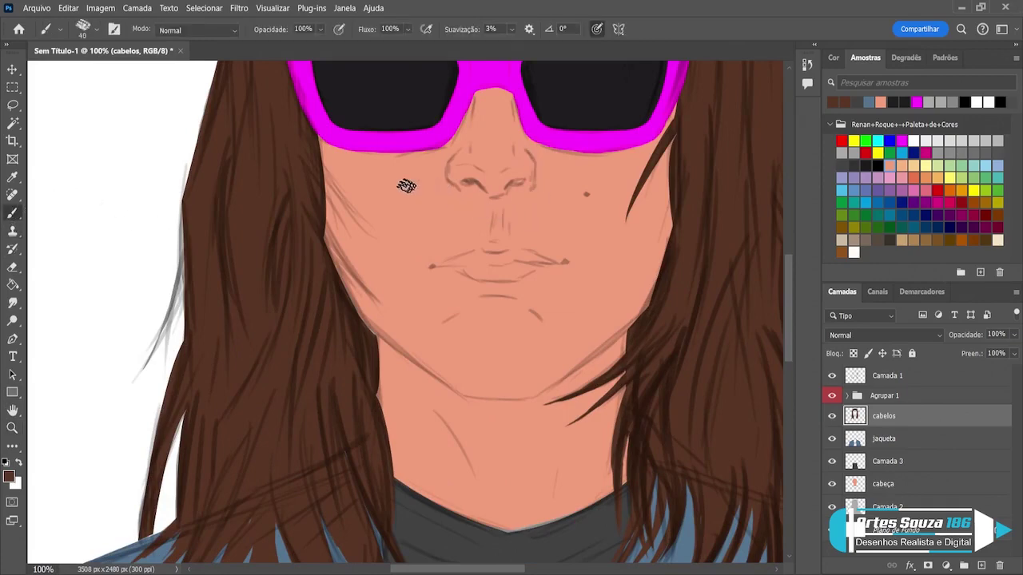
key("bracketleft")
key("bracketleft")
key("bracketleft")
key("bracketleft")
key("bracketleft")
key("bracketleft")
key("bracketleft")
left_click_drag(325, 170, 369, 239)
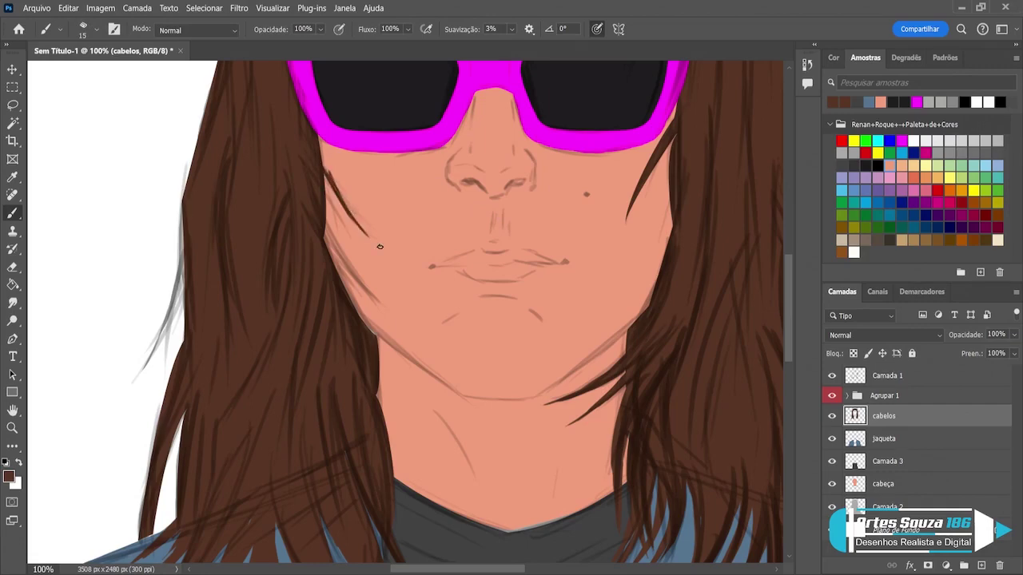
mouse_move(330, 178)
left_mouse_down()
mouse_move(315, 154)
mouse_move(349, 215)
mouse_move(308, 165)
mouse_move(368, 228)
left_mouse_up()
- Paint thin tapered strands from the left hair over the lower cheek and down the side of the neck
key("bracketright")
key("bracketleft")
key("bracketleft")
key("bracketleft")
left_click_drag(325, 224, 378, 299)
left_click_drag(324, 238, 364, 300)
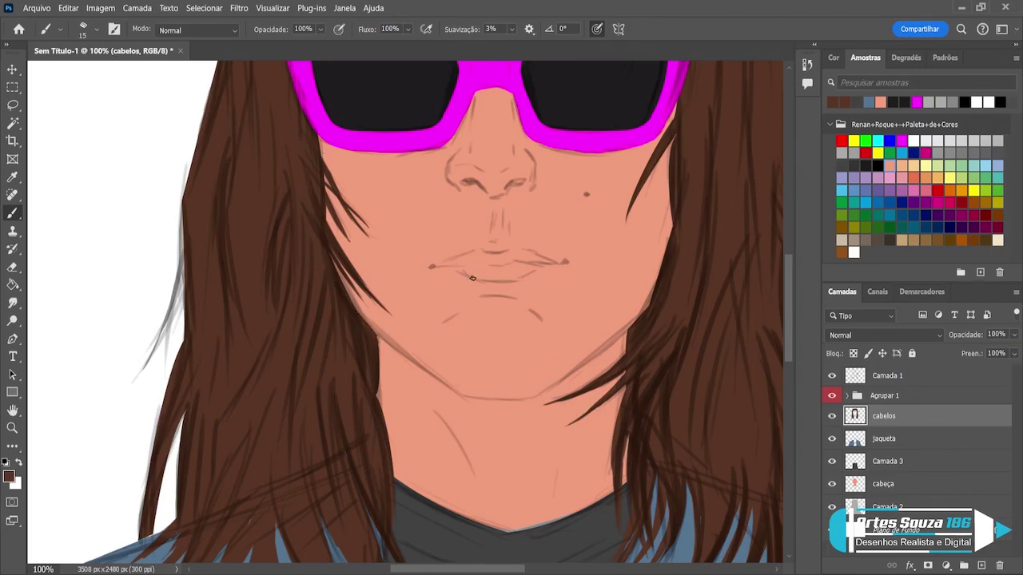
left_click_drag(372, 347, 382, 385)
left_click_drag(377, 350, 388, 466)
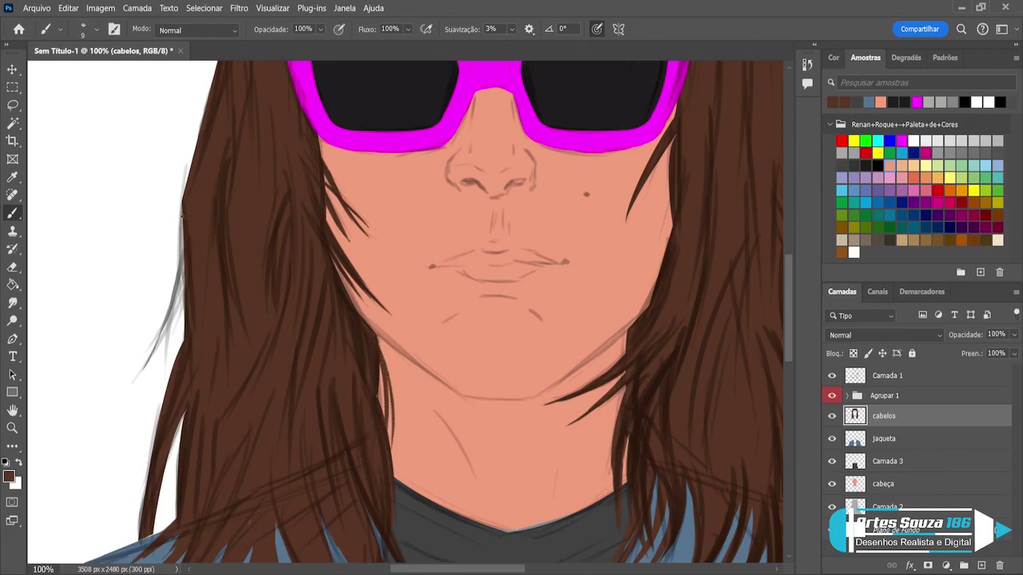
- Paint thin flyaway strands along the outer left edge of the hair over the grey sketch lines at brush size 9
left_click_drag(181, 230, 171, 303)
key("ctrl+z")
key("ctrl+z")
left_click_drag(184, 251, 130, 354)
key("ctrl+z")
left_click_drag(183, 258, 155, 336)
left_click_drag(183, 218, 171, 326)
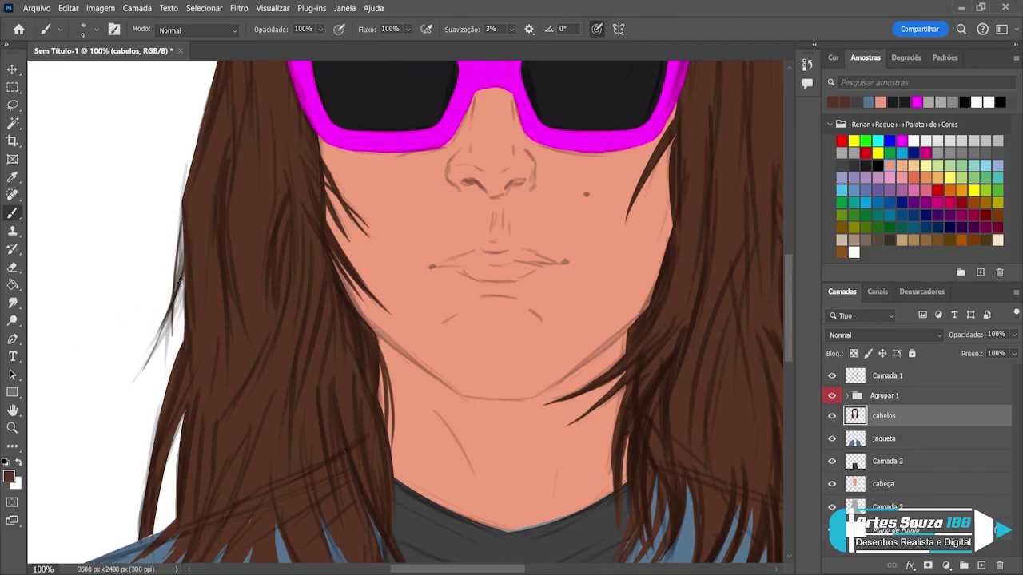
left_click_drag(185, 283, 130, 387)
- Add fine loose strands to the outer left lock and its gap just above the shoulder
left_click_drag(165, 397, 114, 527)
key("ctrl+z")
left_click_drag(158, 429, 138, 542)
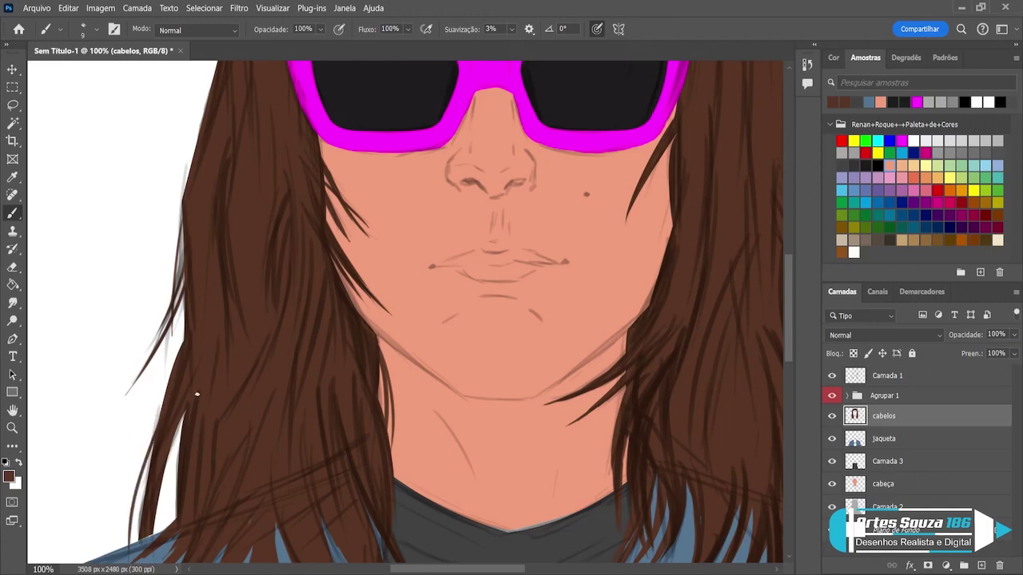
left_click_drag(180, 439, 174, 506)
- Paint thin flyaway strands along the outer right edge of the hair and fine strands over both sides of the forehead
key("ctrl+0")
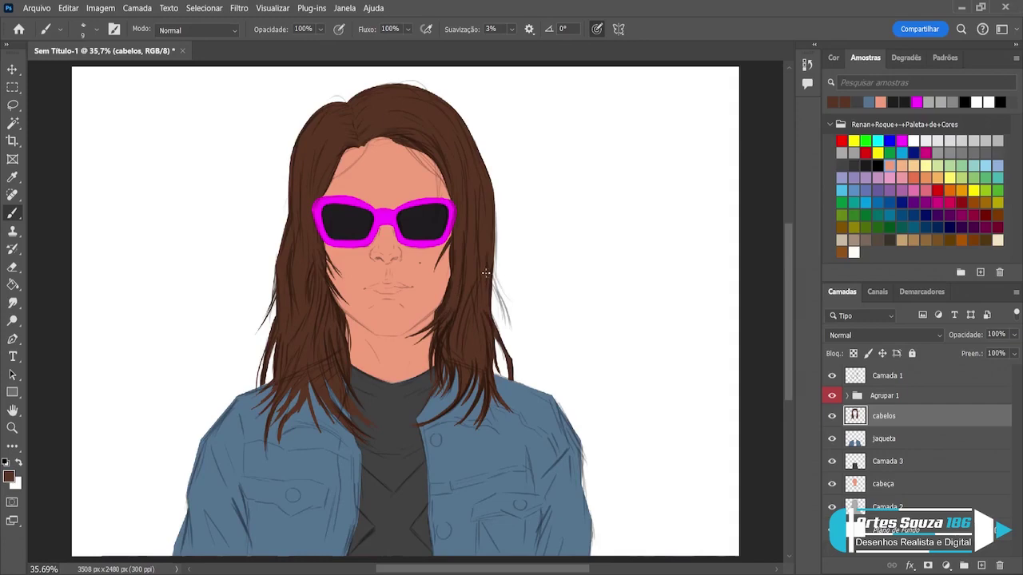
left_click_drag(493, 289, 501, 336)
left_click_drag(490, 258, 501, 361)
left_click_drag(493, 272, 503, 313)
key("ctrl+z")
left_click_drag(424, 152, 441, 173)
left_click_drag(367, 144, 334, 176)
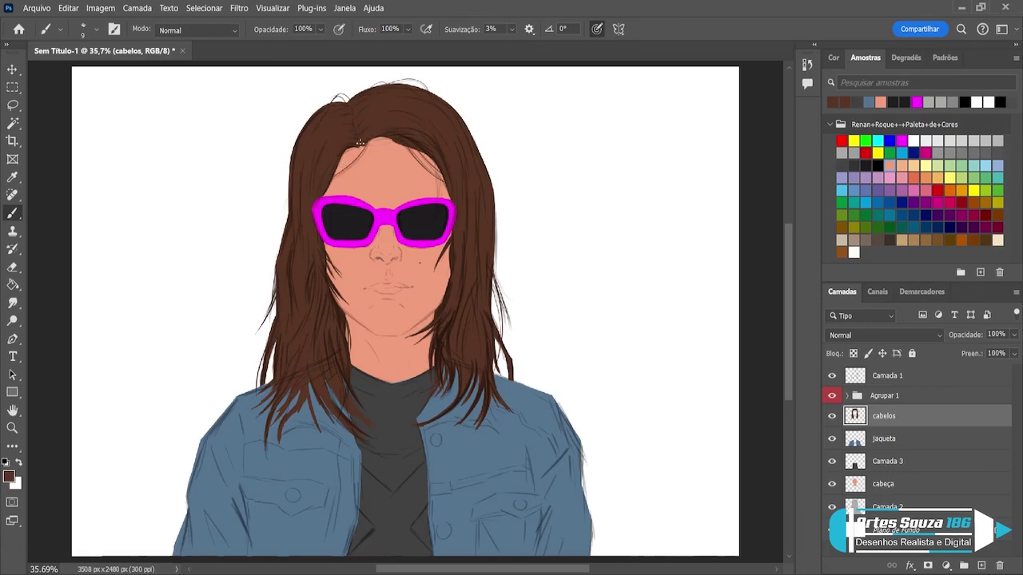
- Paint loose brown hair strands on the cabelos layer at the hairline, the lower ends and both outer sides
mouse_move(364, 147)
left_mouse_down()
mouse_move(334, 176)
mouse_move(352, 170)
left_mouse_up()
key("ctrl+z")
left_click_drag(370, 136, 336, 174)
left_click_drag(495, 348, 518, 390)
left_click_drag(497, 347, 502, 371)
left_click_drag(280, 308, 254, 347)
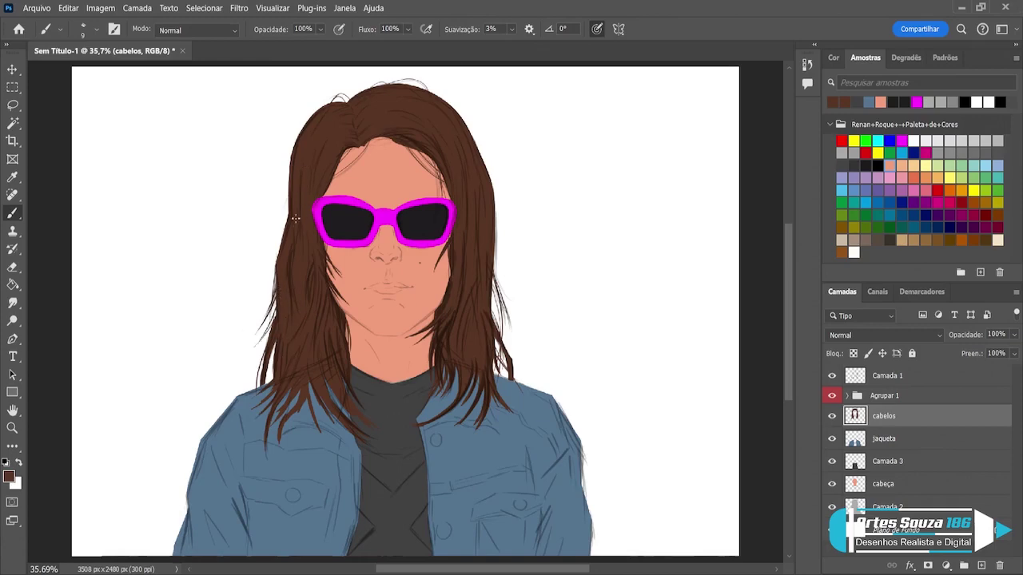
left_click_drag(288, 194, 285, 221)
left_click_drag(288, 180, 283, 238)
left_click_drag(496, 212, 511, 223)
left_click_drag(493, 249, 503, 284)
- Delete the oculos layer holding the magenta glasses frame from the Agrupar 1 group
left_click(888, 399)
left_click(847, 397)
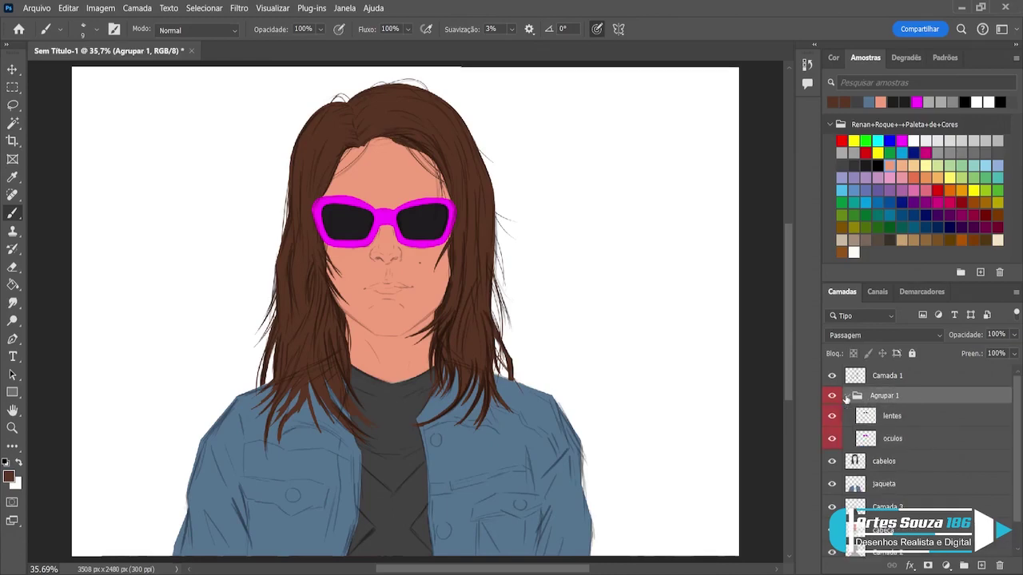
left_click(903, 438)
key("Delete")
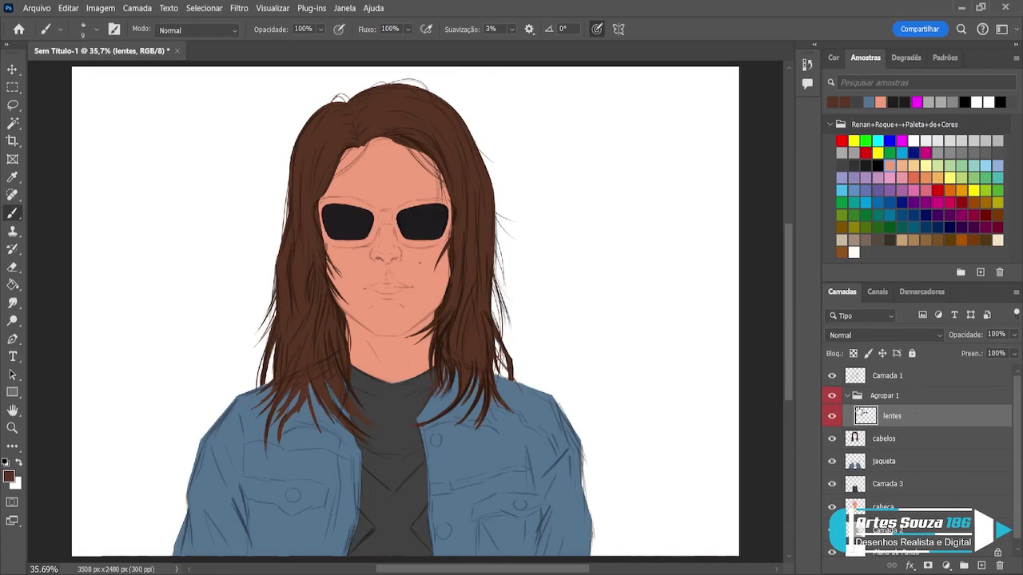
- Group the cabelos, jaqueta, Camada 3, cabeça and Camada 2 layers, and hide the new group
left_click(849, 397)
left_click(879, 417)
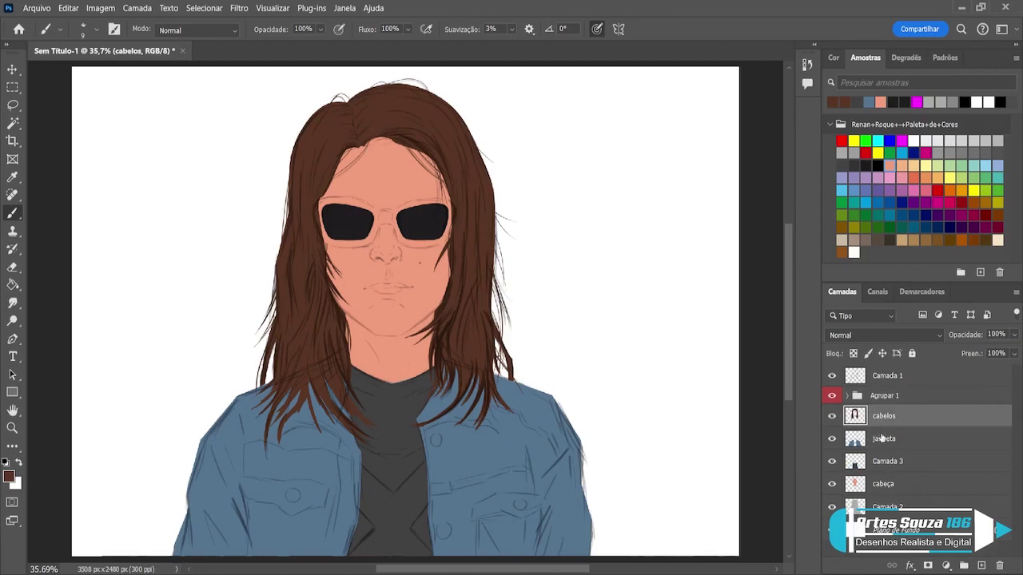
left_click(882, 438, "shift")
left_click(876, 462, "shift")
left_click(879, 484, "shift")
left_click(880, 506, "shift")
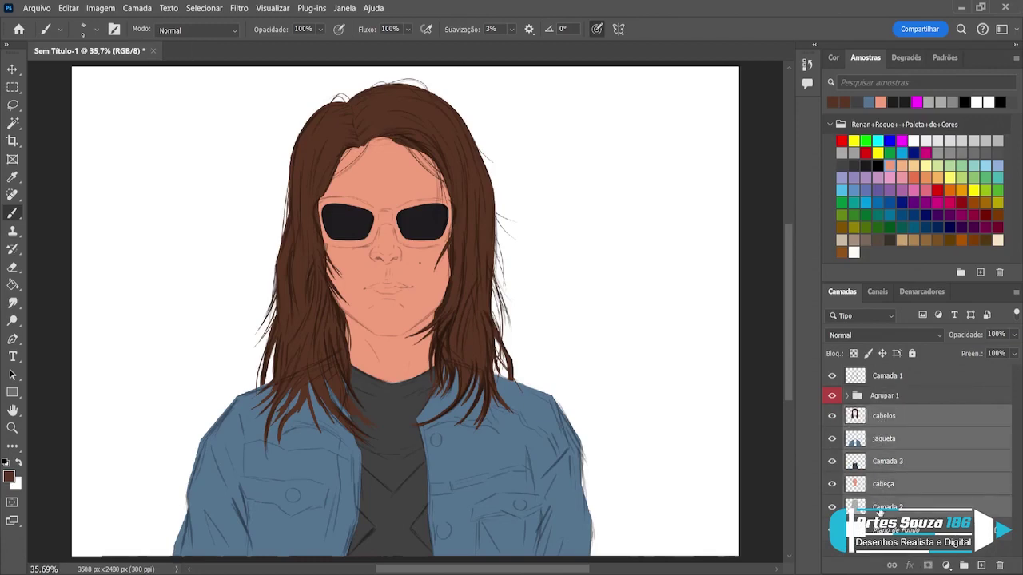
key("ctrl+g")
left_click(832, 413)
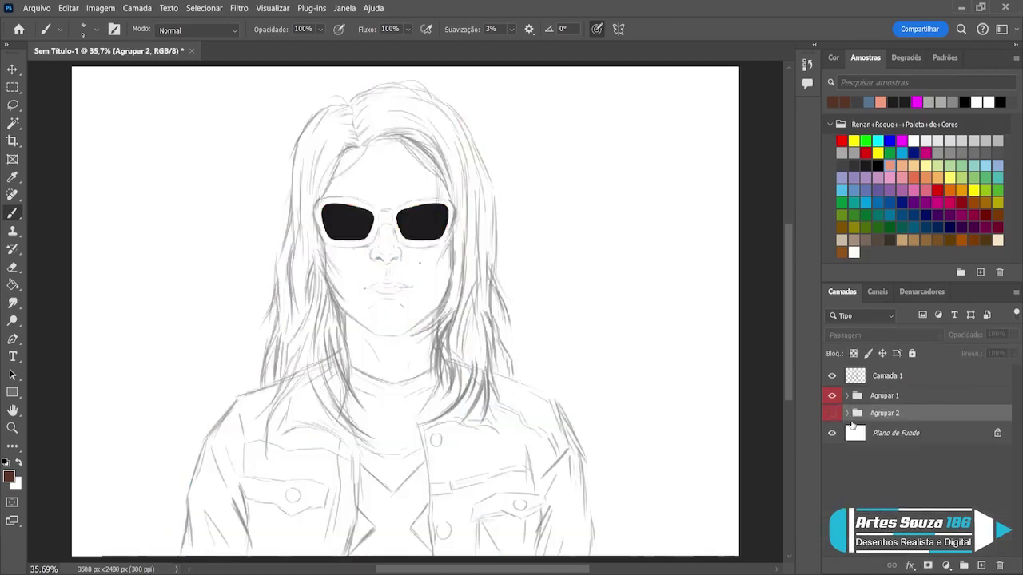
- Rename the Agrupar 1 group as oculos
double_click(881, 396)
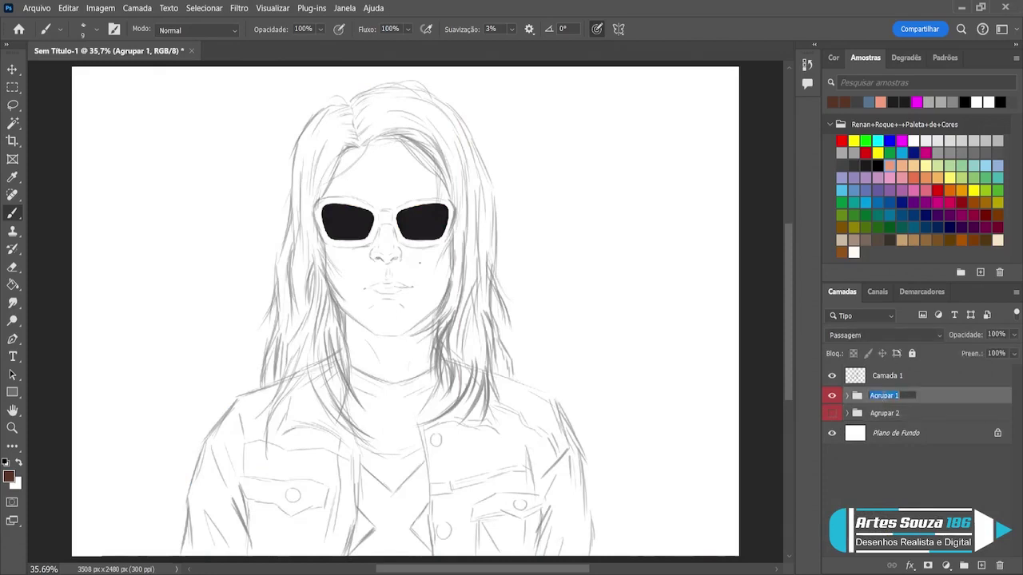
type("oculos")
key("Return")
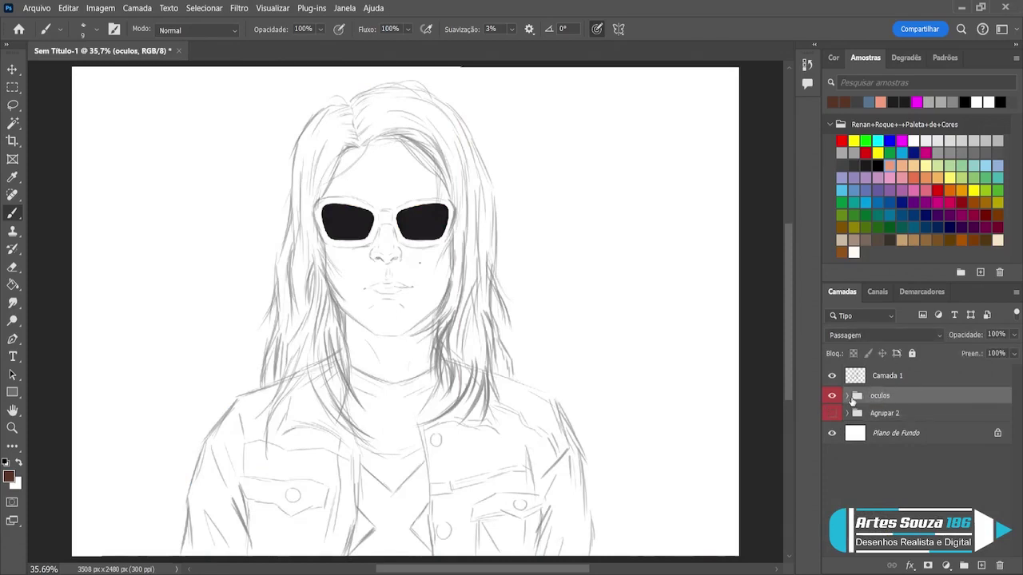
- Add a new empty layer between the oculos group's lentes layer and the Agrupar 2 group
left_click(847, 399)
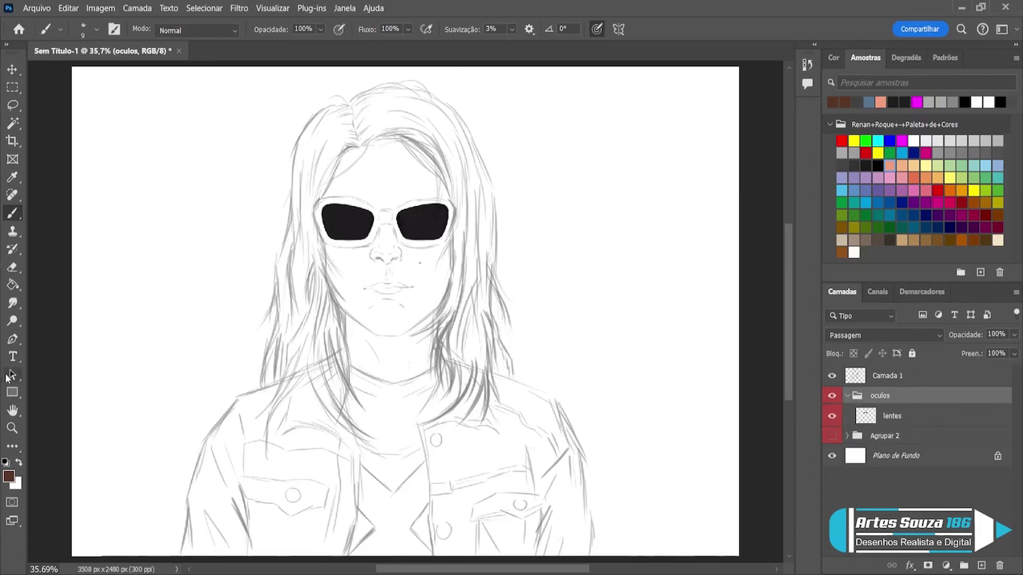
left_click(12, 339)
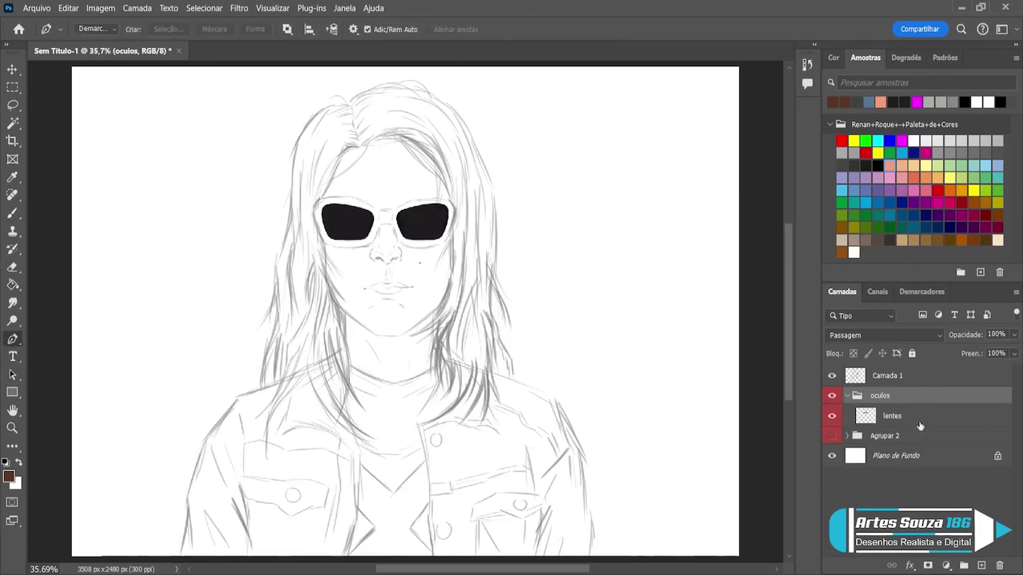
left_click_drag(923, 427, 912, 447)
left_click(911, 447)
left_click(981, 565)
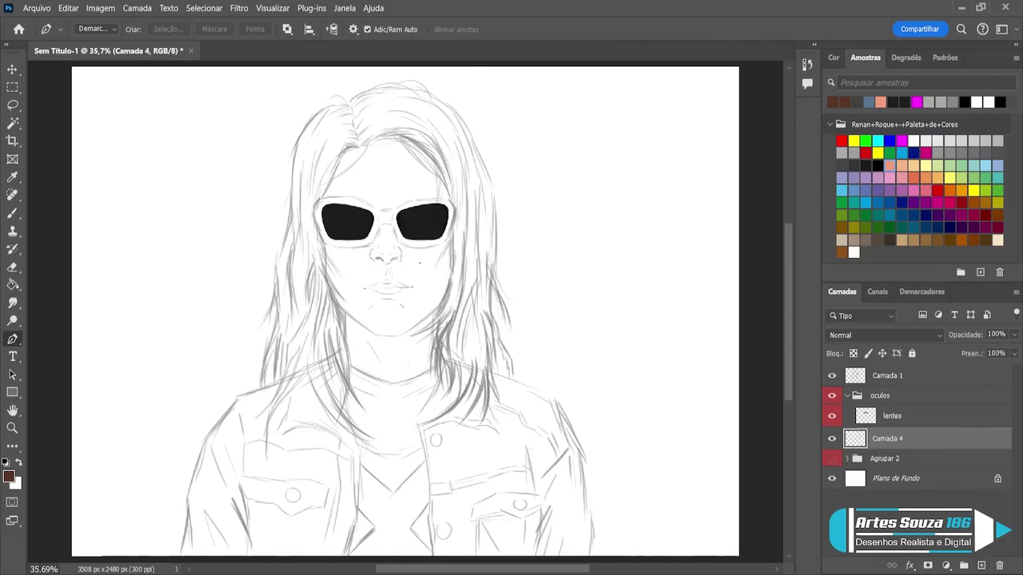
- Start a Pen path under the nose bridge of the glasses and curve it down the left lens's inner side
left_click(12, 429)
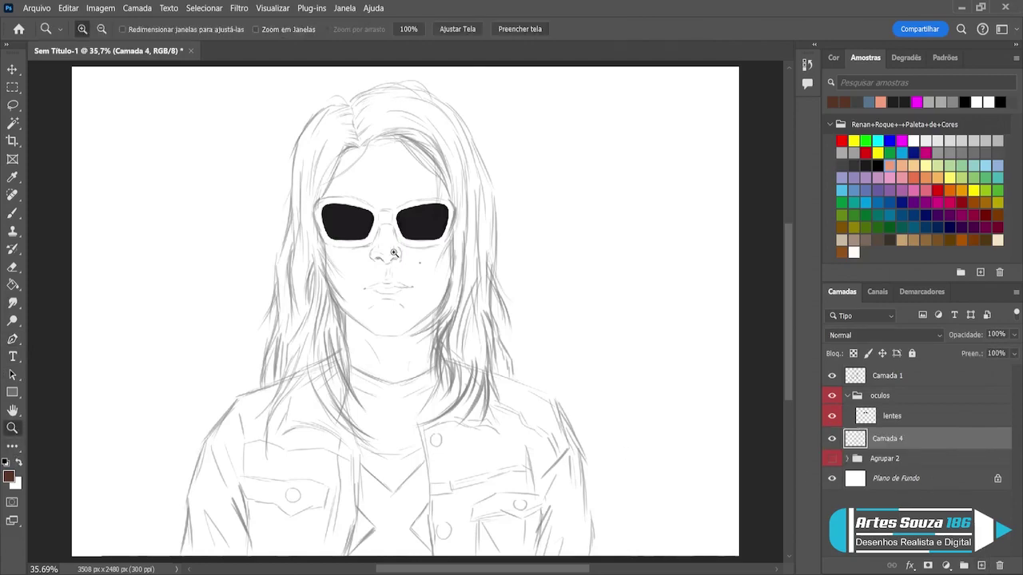
left_click(387, 247)
left_click(387, 246)
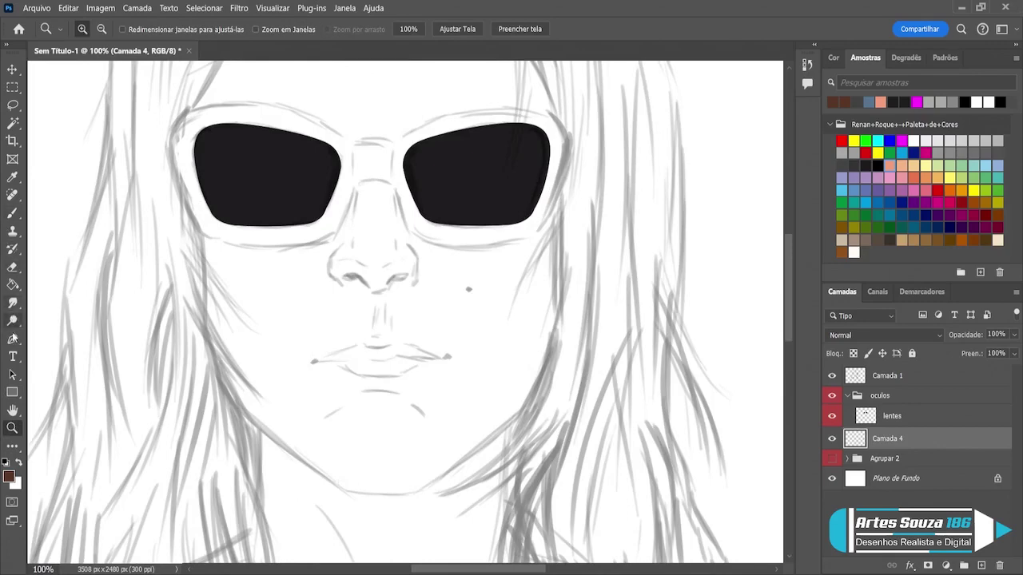
left_click(12, 339)
left_click(12, 428)
left_click(216, 223)
key("ctrl+minus")
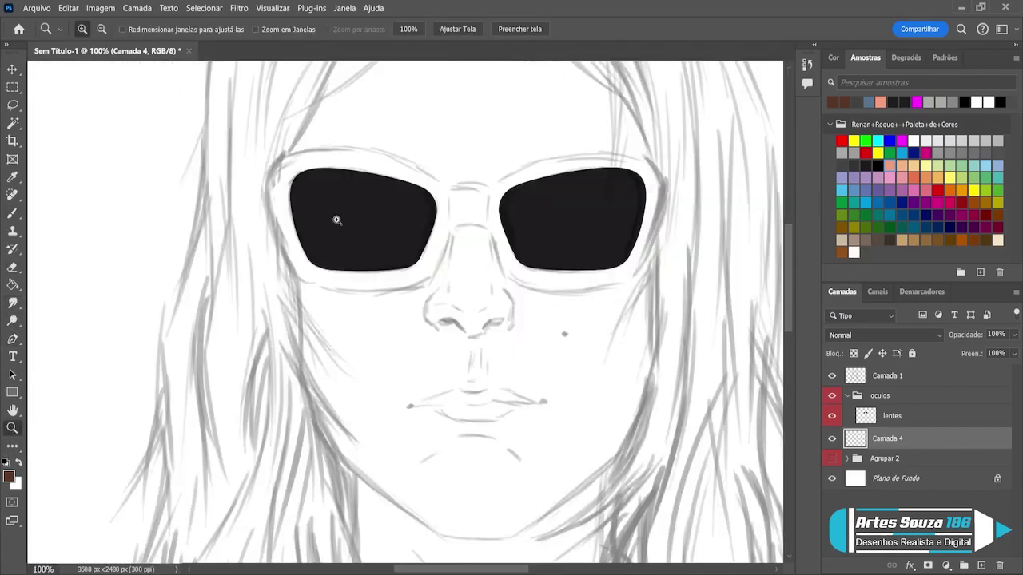
left_click(12, 339)
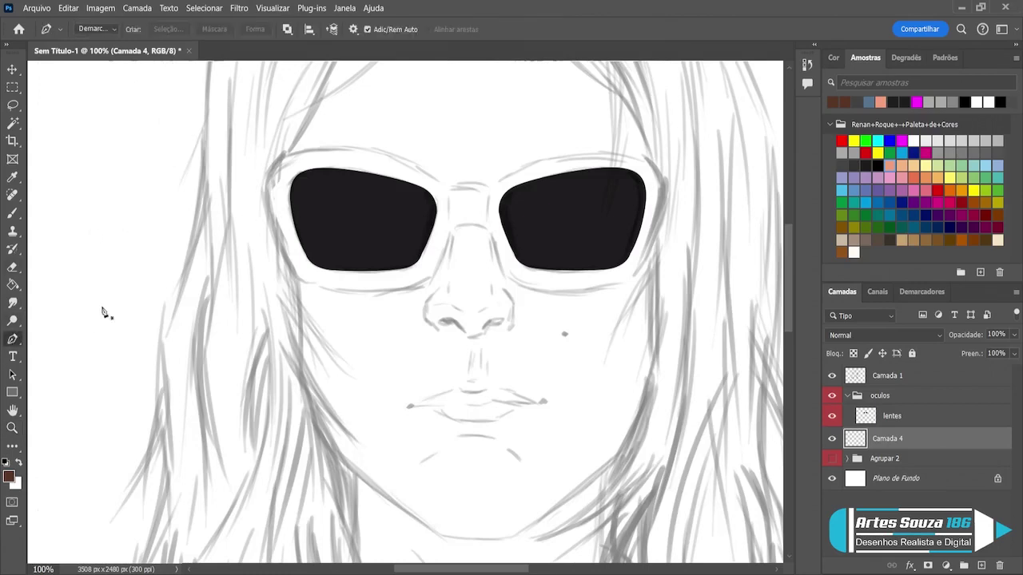
left_click(492, 232)
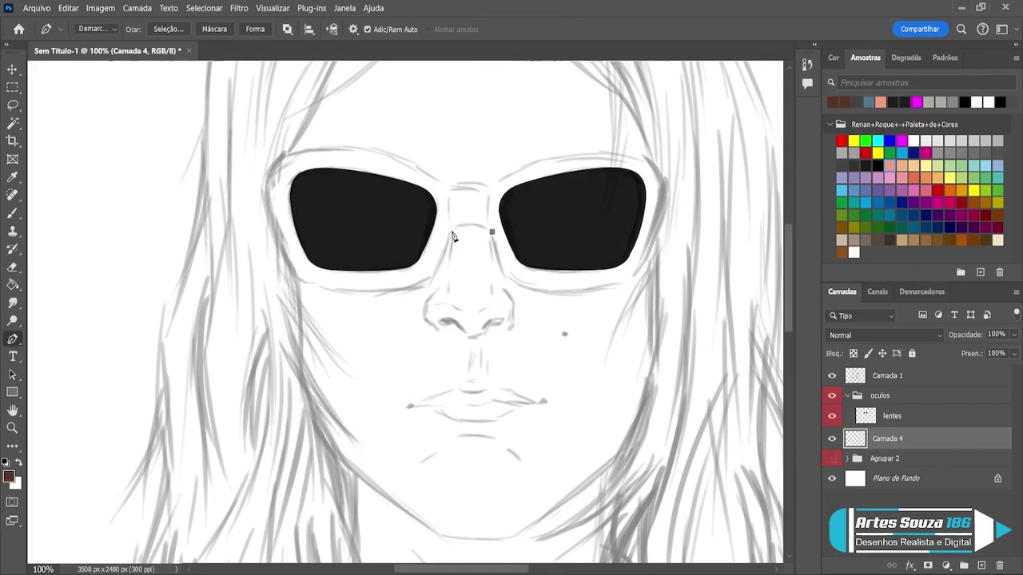
left_click_drag(450, 232, 429, 248)
left_click(437, 273)
left_click_drag(437, 275, 449, 251)
- Continue the Pen path along the frame's lower edge under the left lens and around its lower outer corner
left_click_drag(397, 289, 375, 292)
left_click_drag(375, 293, 373, 294)
left_click(314, 286)
key("ctrl+z")
key("ctrl+z")
key("ctrl+z")
left_click_drag(409, 291, 391, 298)
left_click(314, 286)
left_click_drag(286, 258, 279, 233)
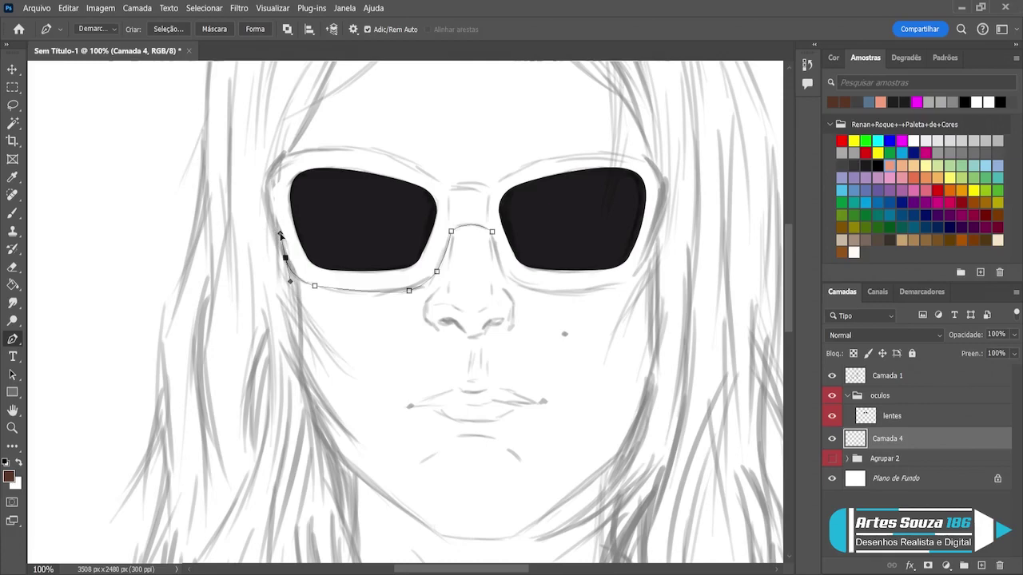
- Trace the frame's outer side and upper edge around the left lens up to the bridge, adjusting the curve handles
left_click(265, 194)
left_click_drag(265, 194, 262, 198)
left_click_drag(274, 233, 293, 285)
left_click_drag(299, 149, 341, 149)
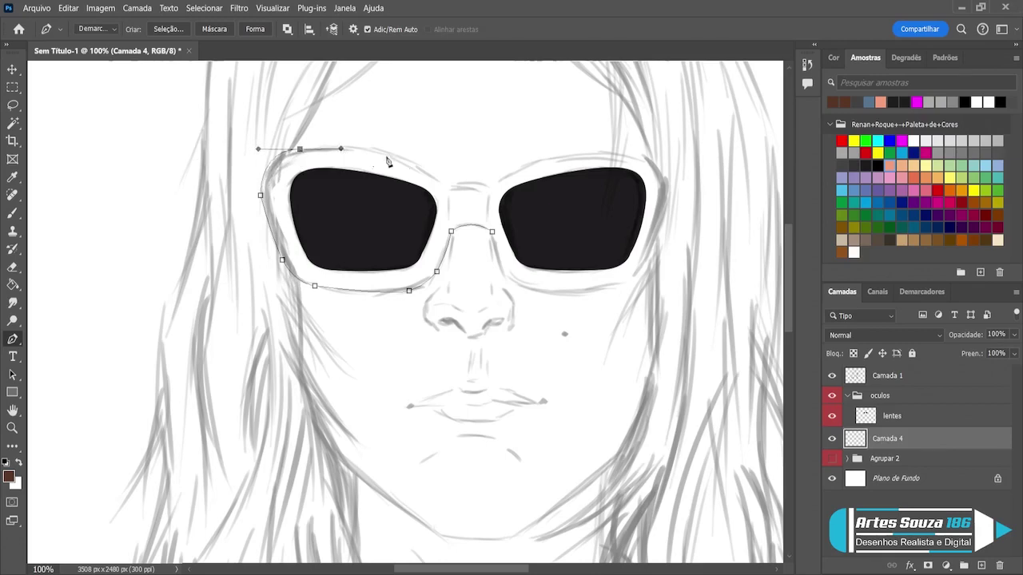
left_click_drag(446, 186, 465, 211)
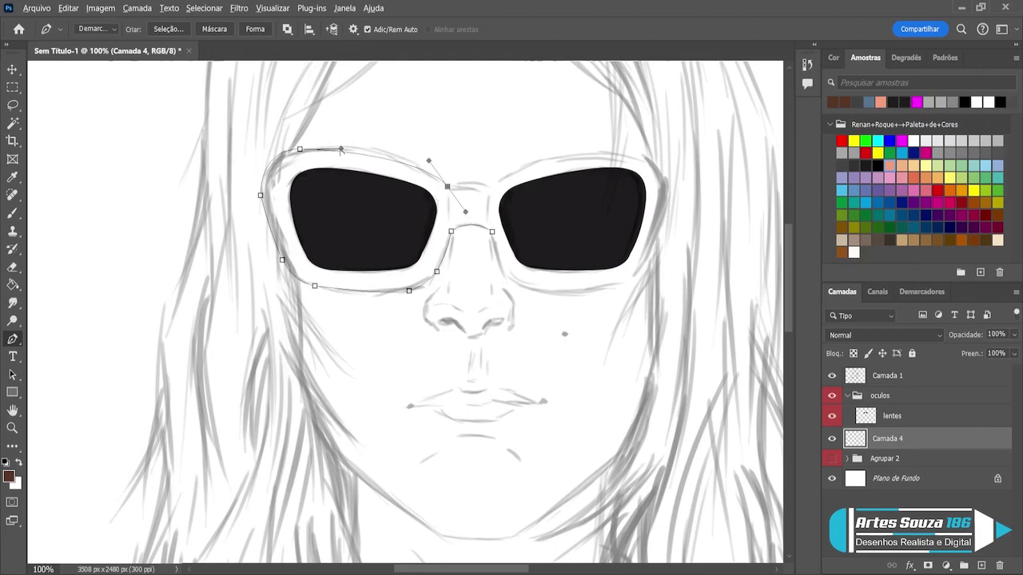
left_click_drag(341, 149, 343, 140)
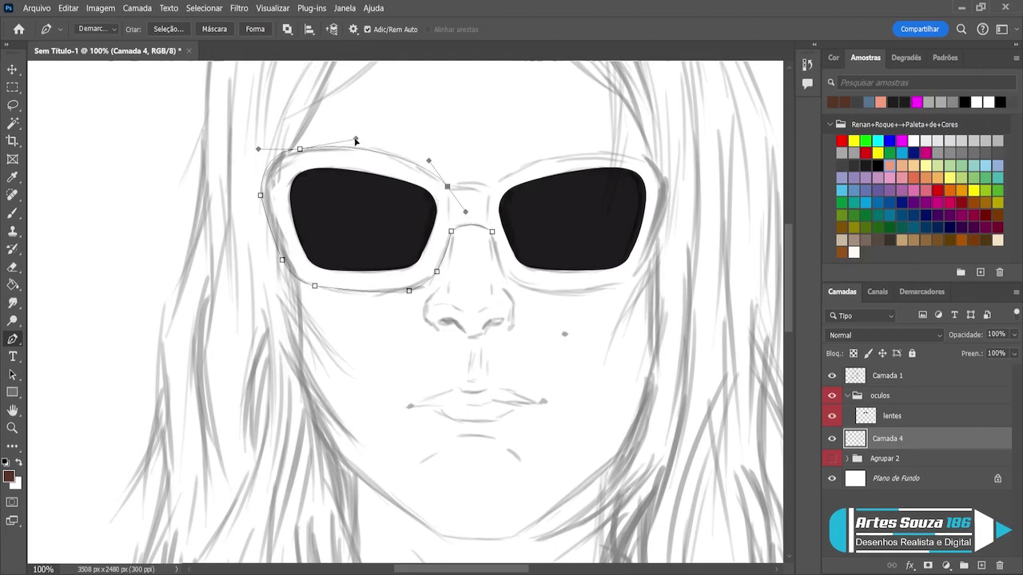
left_click_drag(301, 151, 356, 140)
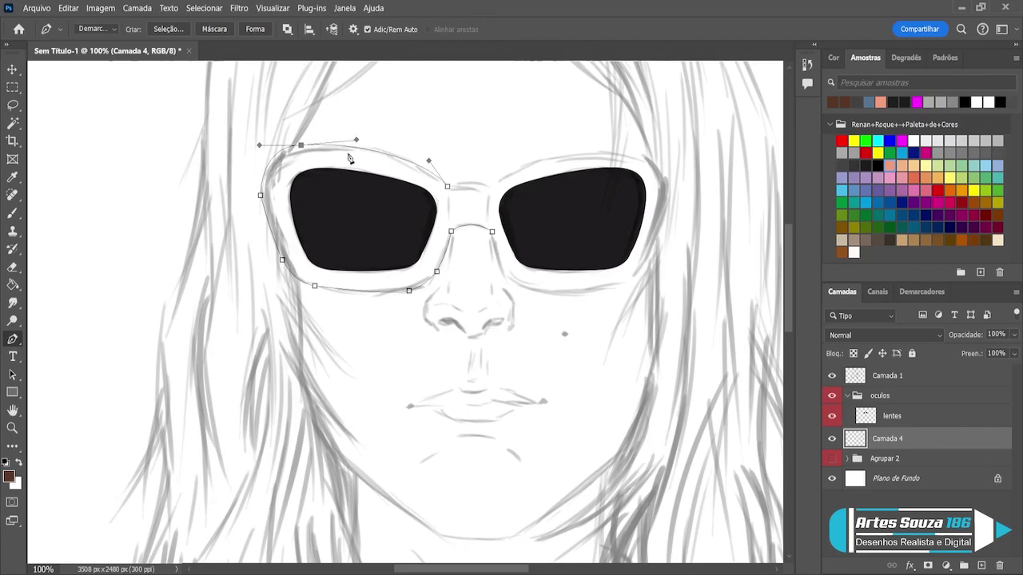
left_click_drag(429, 162, 426, 166)
- Extend the path across the top of the glasses' bridge with a slight upward arch
left_click_drag(488, 572, 518, 573)
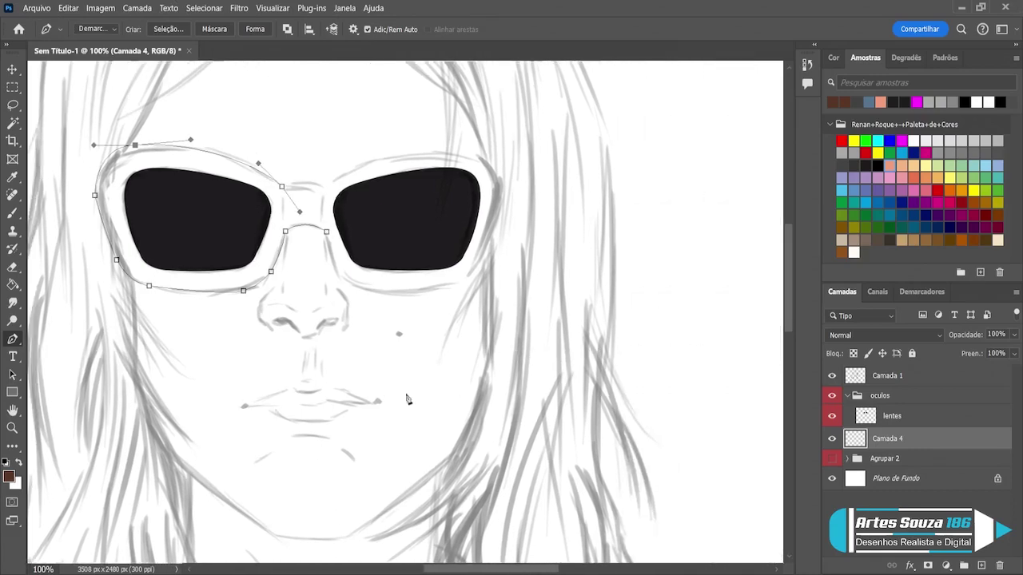
left_click(323, 191)
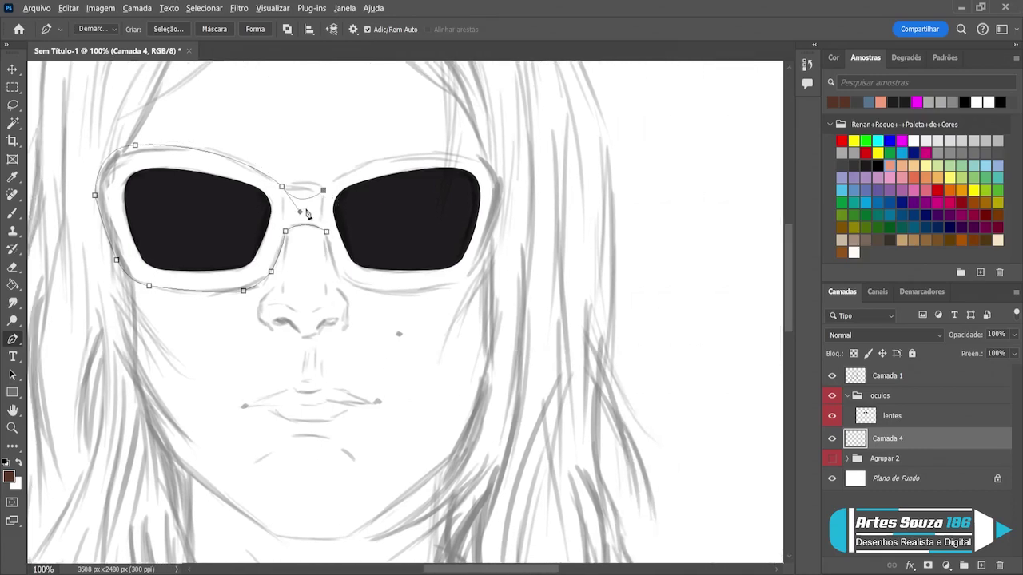
left_click_drag(301, 213, 326, 189)
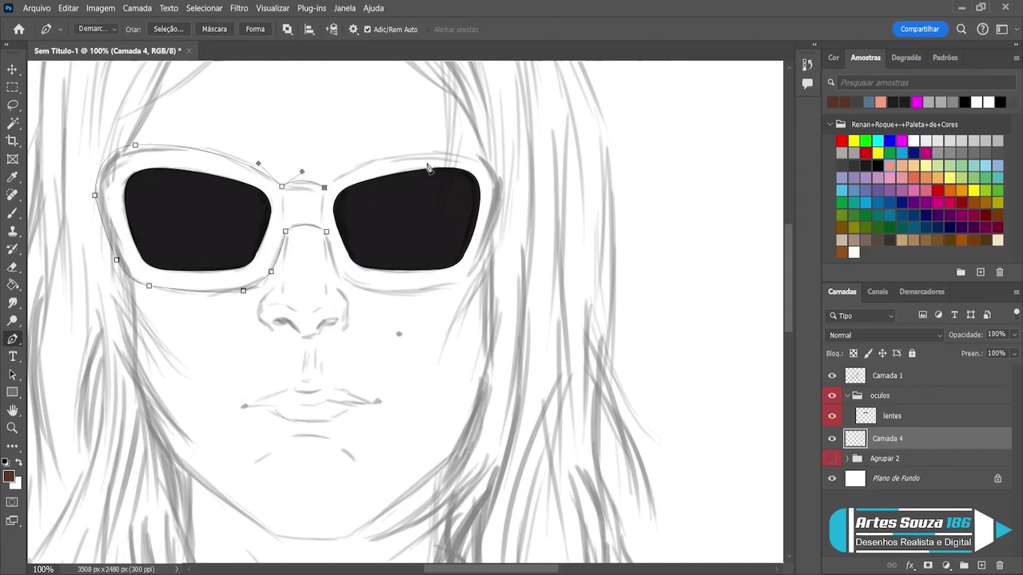
- Trace the frame's upper edge over the right lens and around its outer corner, adjusting the handles to the sketch
left_click(478, 163)
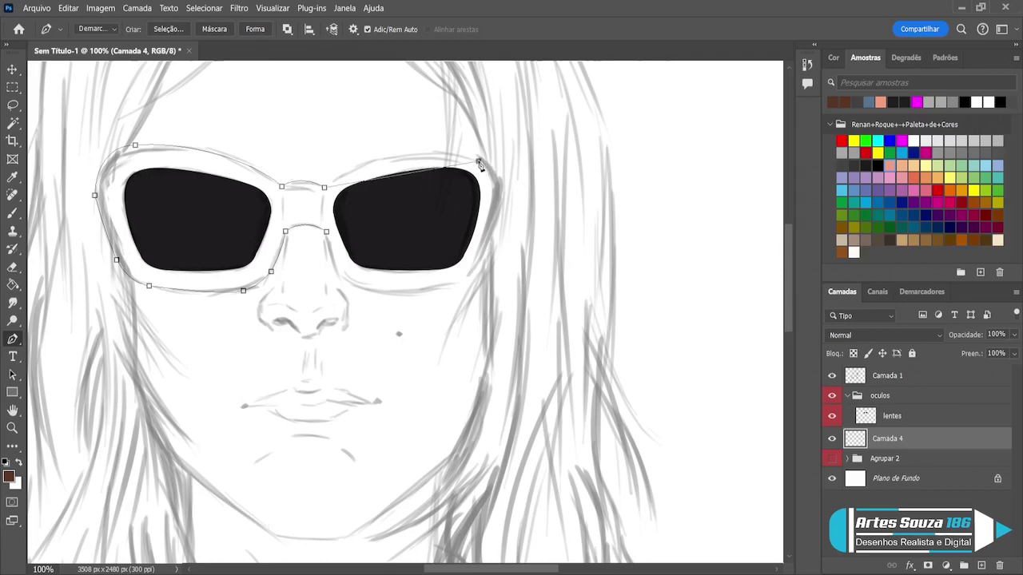
mouse_move(479, 164)
left_mouse_down()
mouse_move(525, 196)
mouse_move(549, 198)
left_mouse_up()
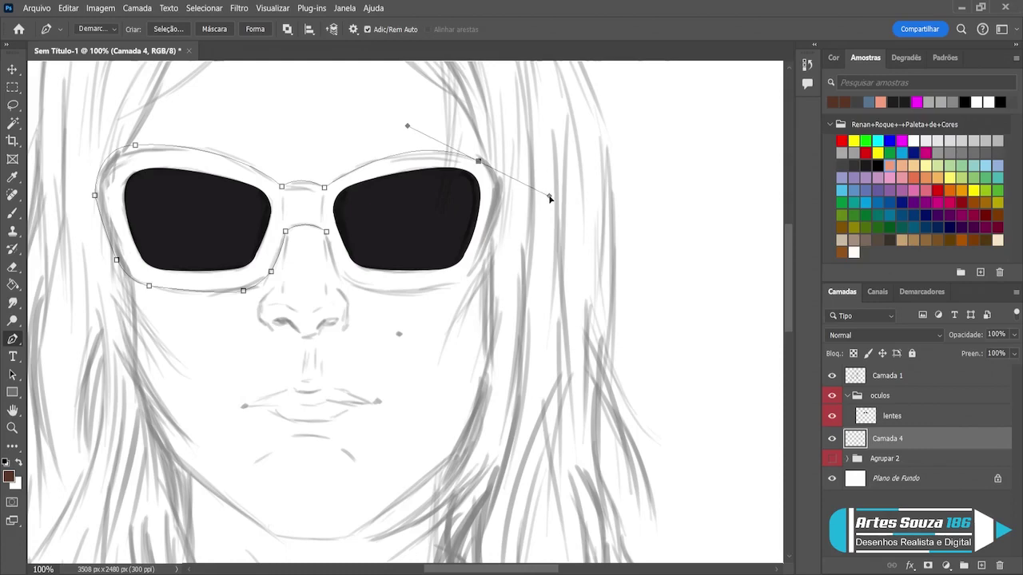
left_click(502, 198)
left_click_drag(550, 196, 503, 172)
left_click(479, 162, "alt")
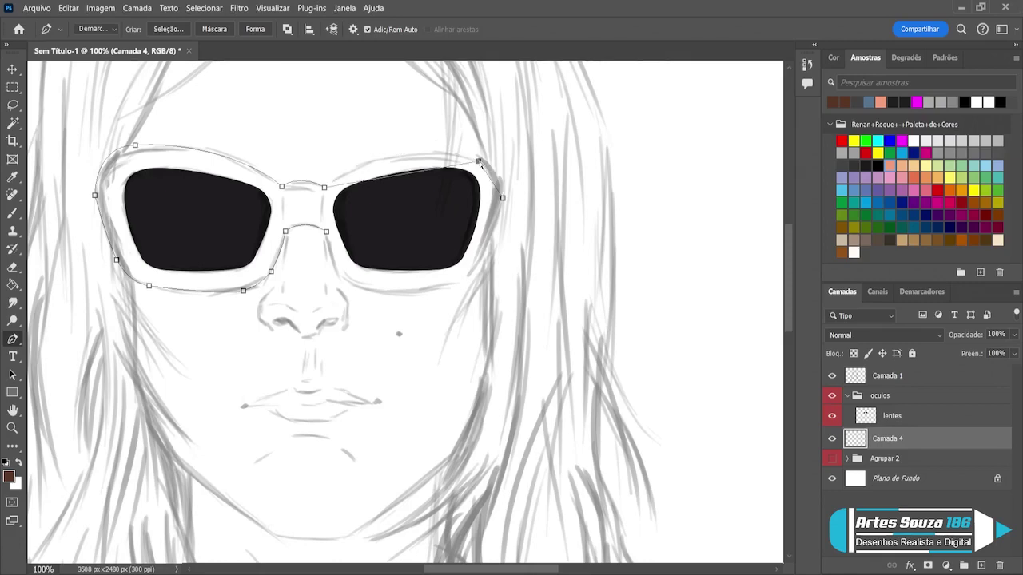
key("ctrl+z")
left_click_drag(480, 164, 482, 161)
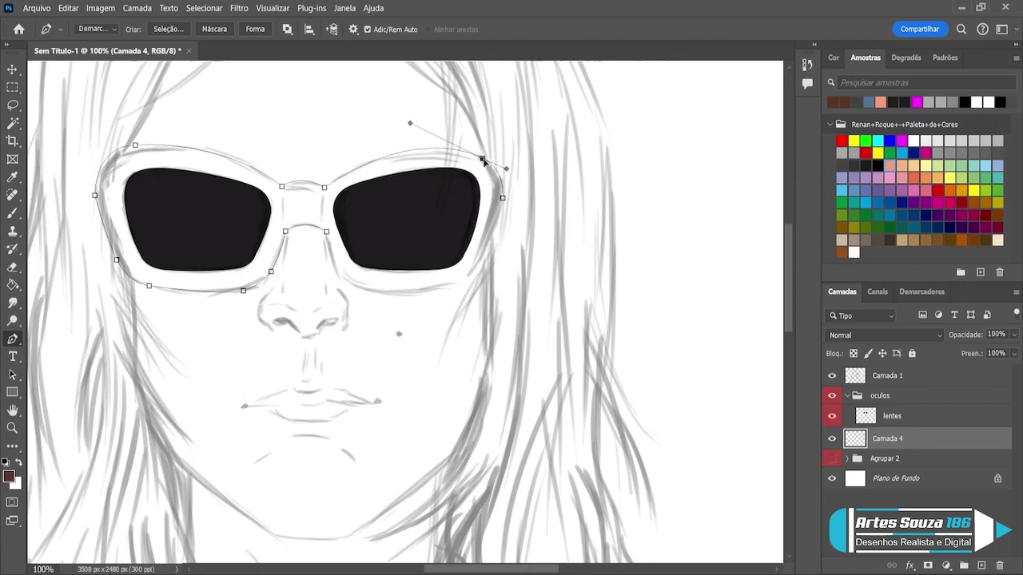
left_click_drag(408, 124, 383, 134)
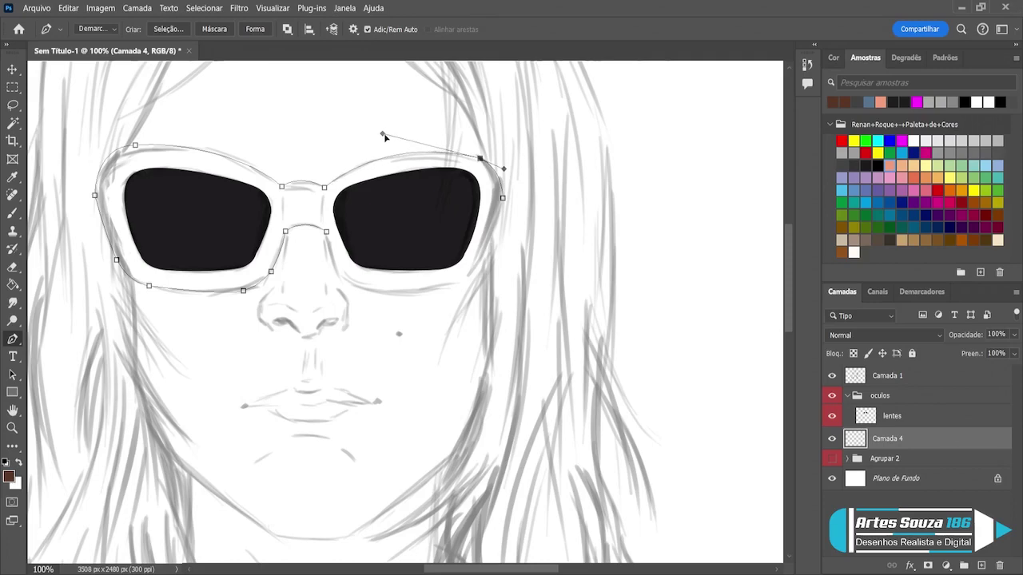
- Continue the path down the right lens's outer side and along the frame's lower edge
left_click(478, 269)
left_click_drag(445, 287, 422, 291)
left_click(360, 288)
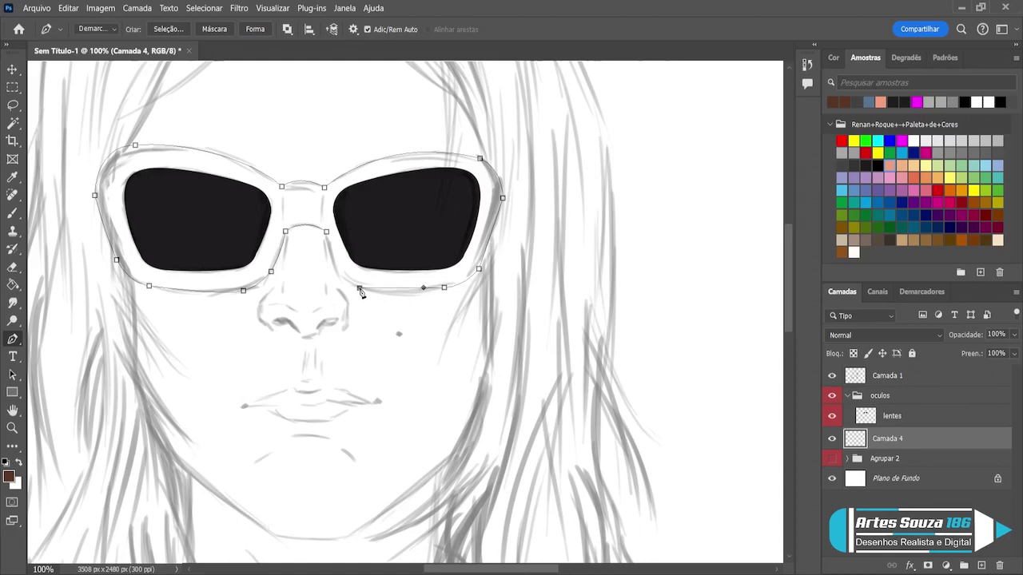
key("ctrl+z")
key("ctrl+z")
left_click_drag(449, 287, 430, 289)
left_click(362, 291)
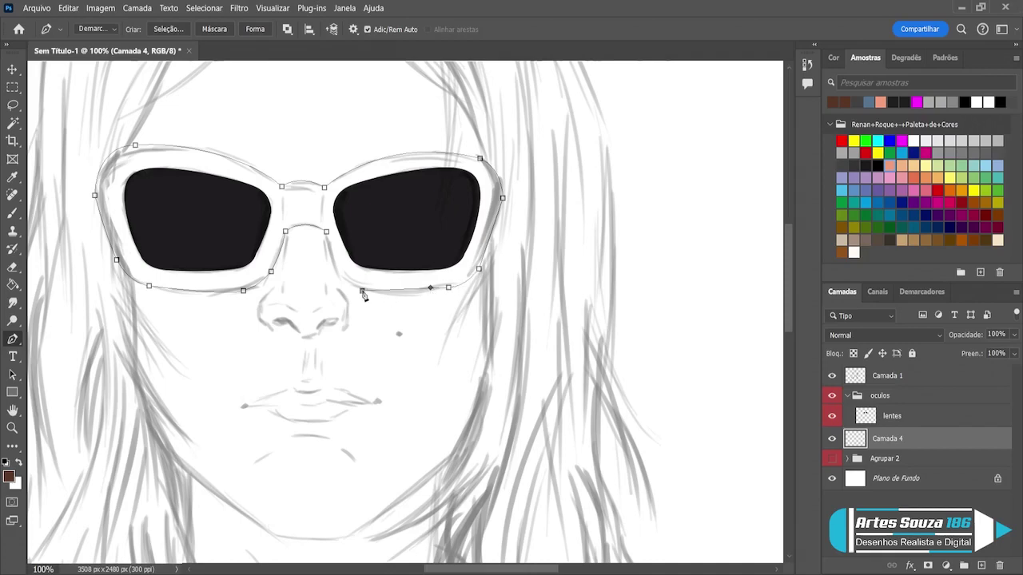
- Close the path at the bridge's starting point and refine the anchors and curves around the right lens's lower outer corner
left_click(430, 290, "ctrl")
left_click_drag(450, 292, 399, 298)
left_click(337, 274)
left_click_drag(337, 271, 333, 246)
left_click(329, 238, "ctrl+alt")
left_click(451, 290, "ctrl")
left_click_drag(468, 291, 468, 281)
left_click(479, 270, "ctrl")
left_click(502, 198, "ctrl")
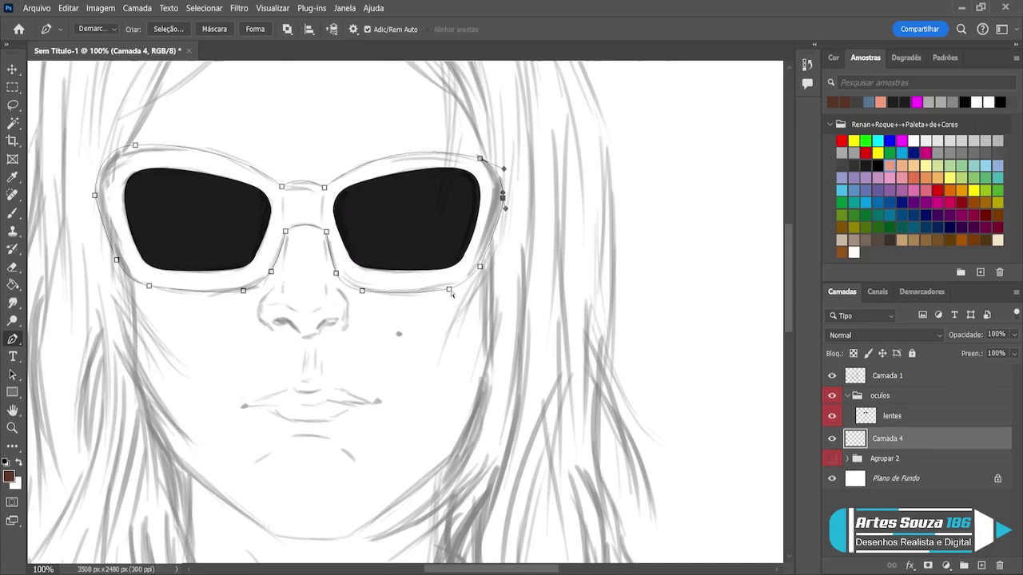
left_click_drag(451, 290, 476, 282)
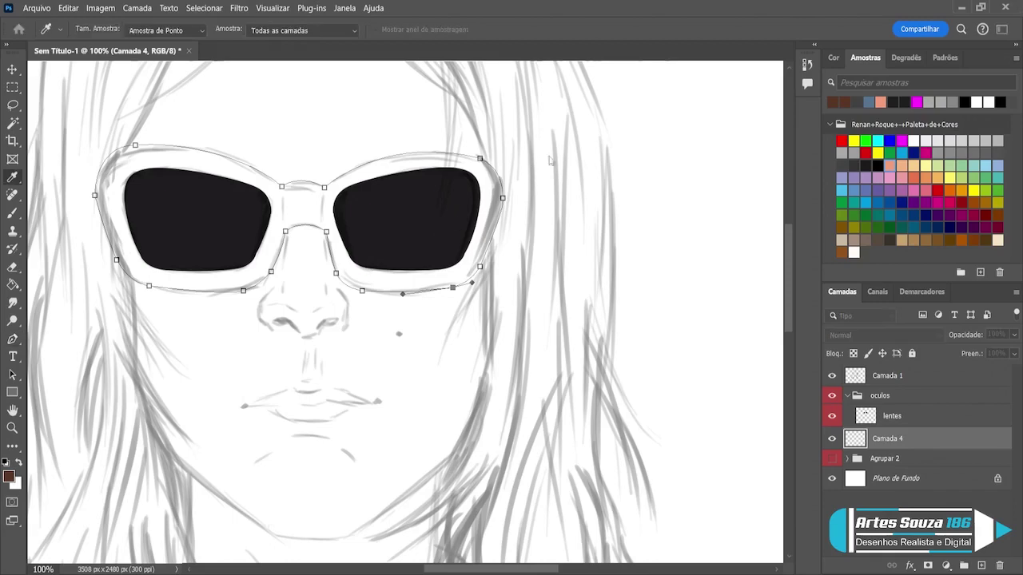
- Turn the closed frame path into a selection, fill it with magenta on Camada 4, and deselect
key("ctrl+Return")
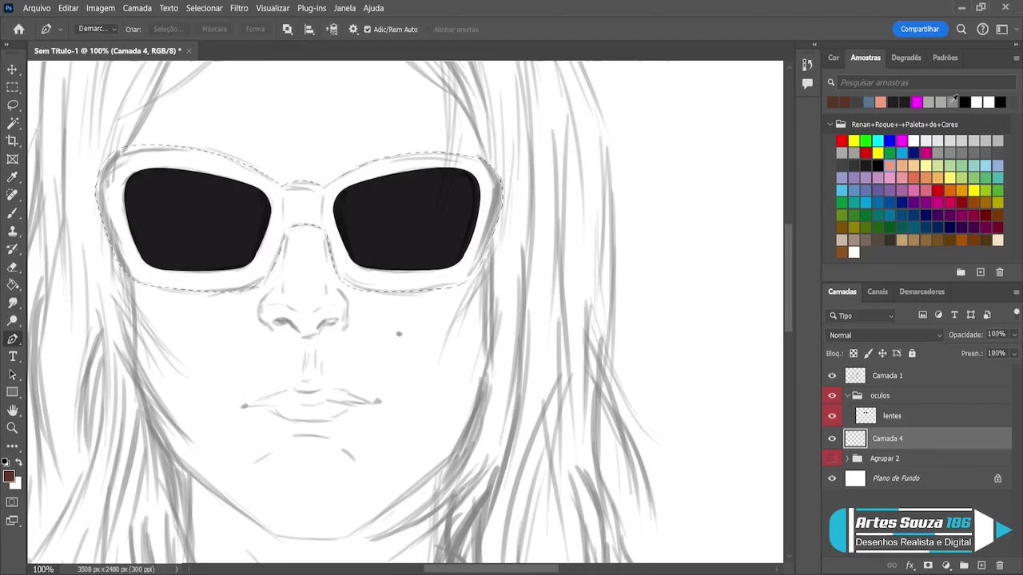
left_click(916, 102)
left_click(13, 285)
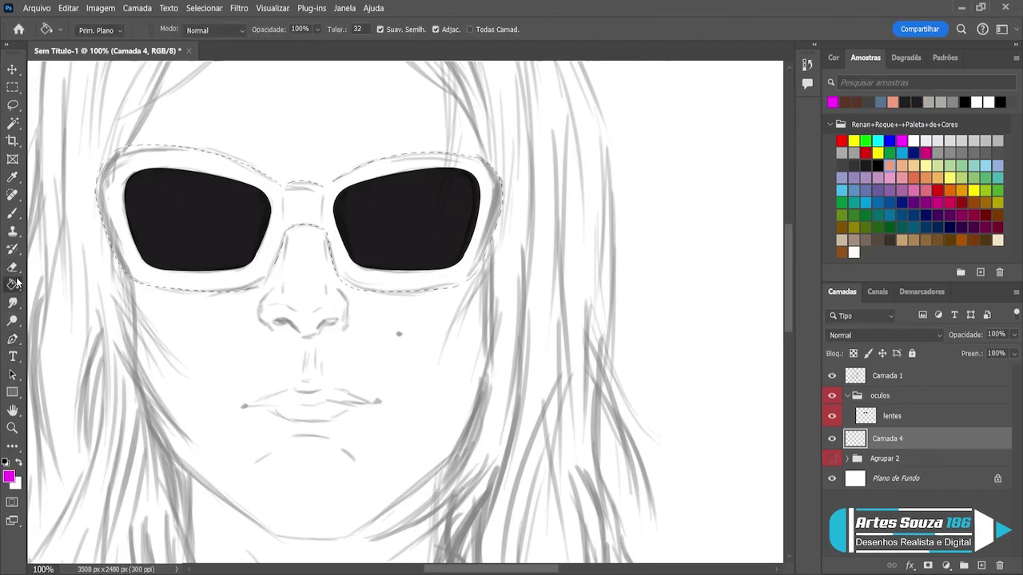
left_click(142, 280)
key("ctrl+d")
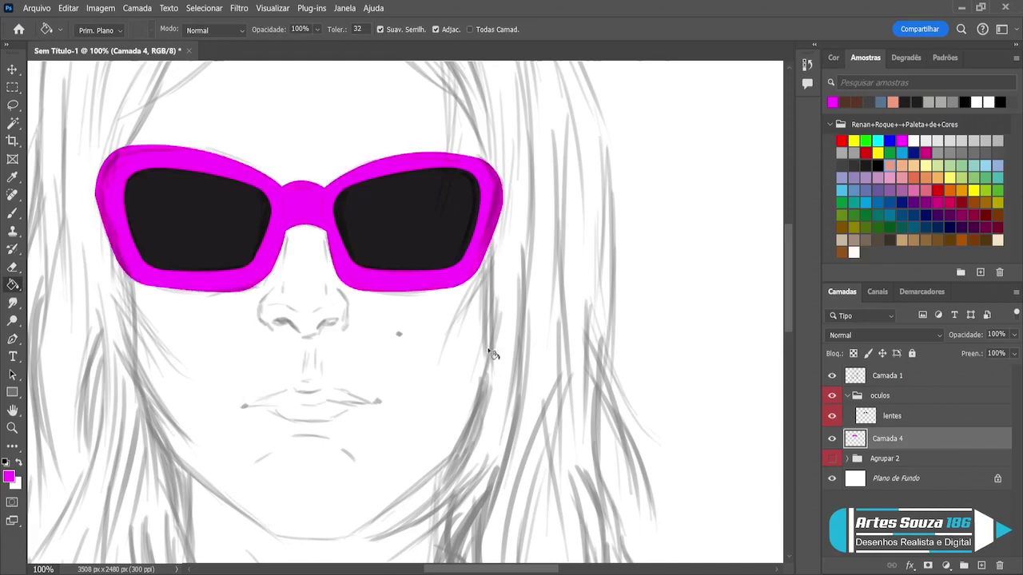
- Move Camada 4 into the oculos group below lentes and show the Agrupar 2 colour group again
left_click(852, 395)
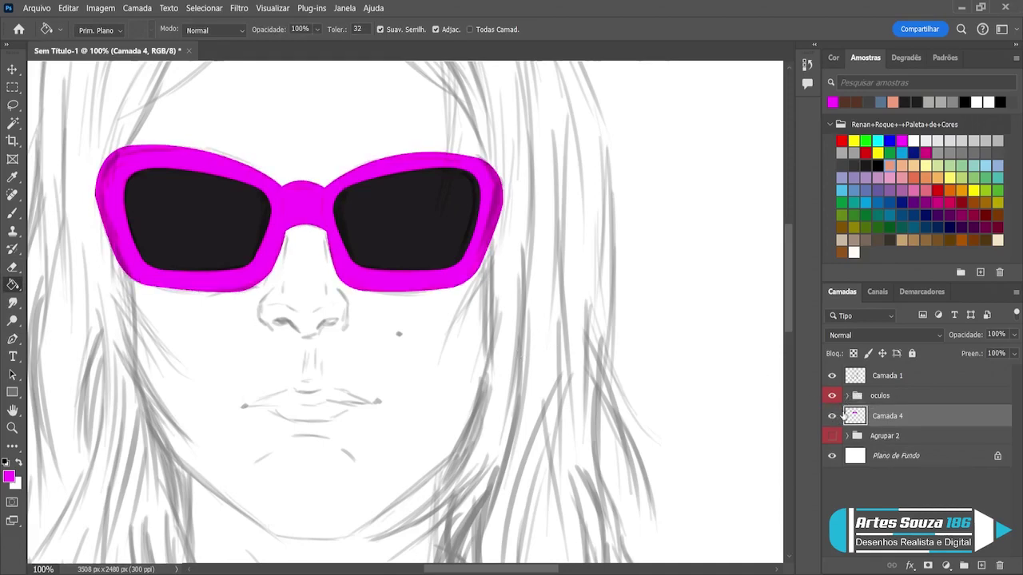
left_click(847, 395)
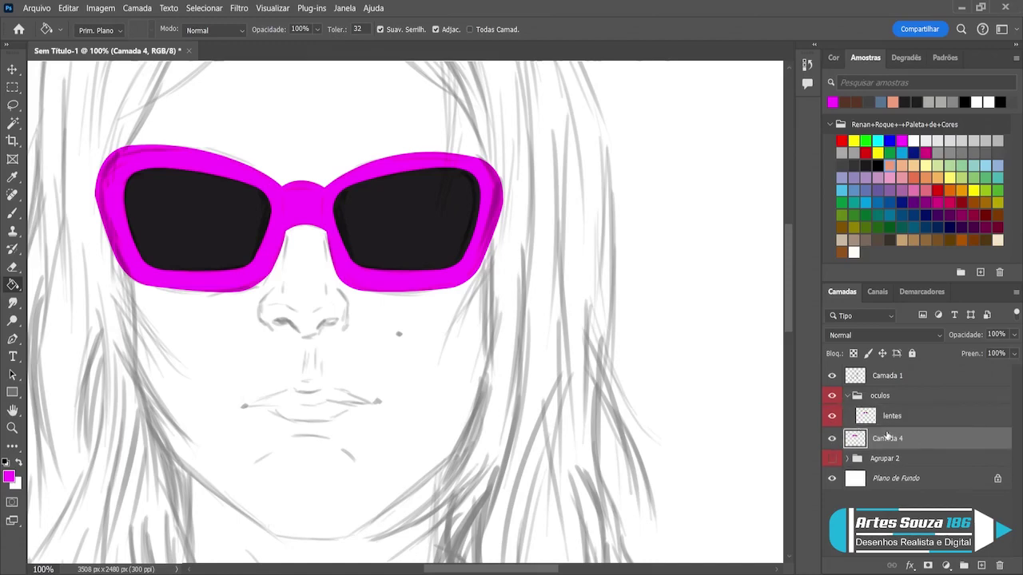
mouse_move(887, 438)
left_mouse_down()
mouse_move(894, 412)
mouse_move(890, 449)
left_mouse_up()
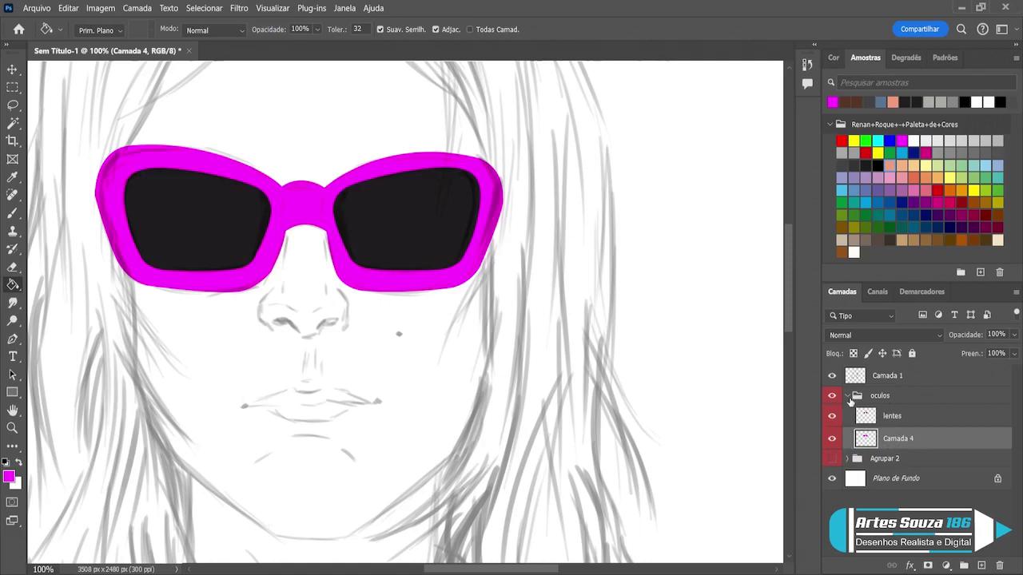
left_click(847, 396)
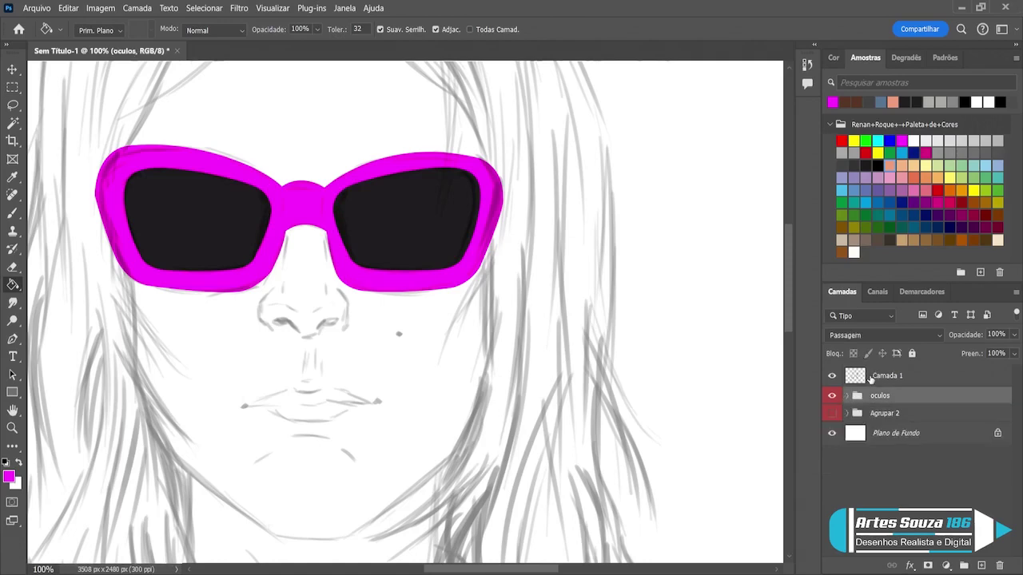
left_click(832, 413)
key("ctrl+0")
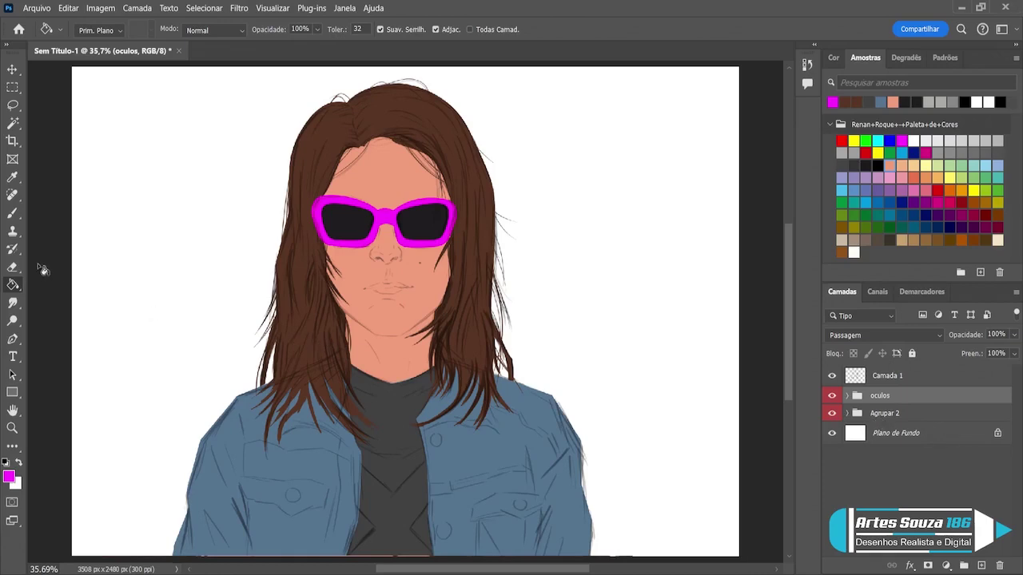
- Select the skin area of the face and neck on the cabeça layer with the Magic Wand
left_click(847, 413)
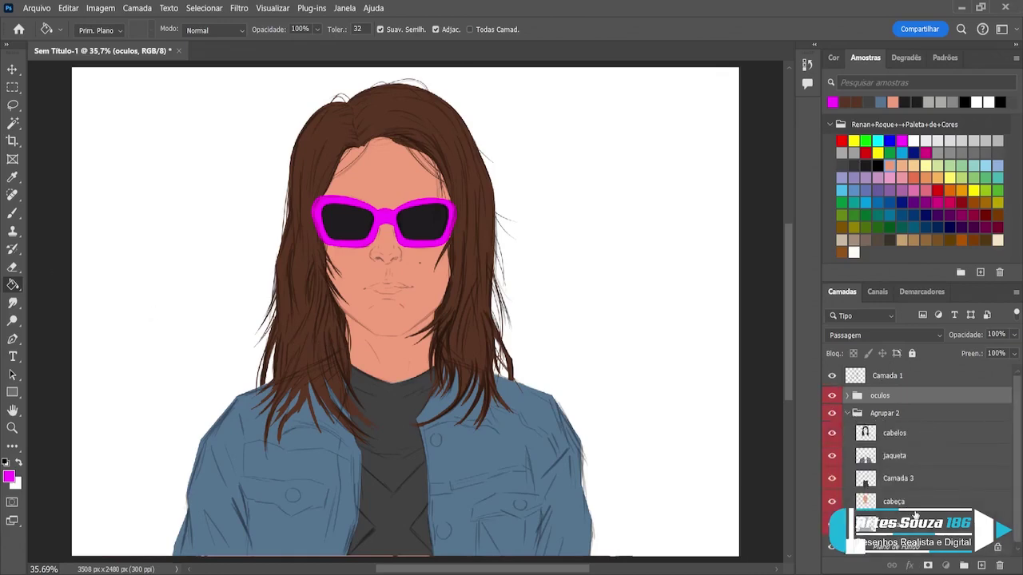
left_click(913, 510)
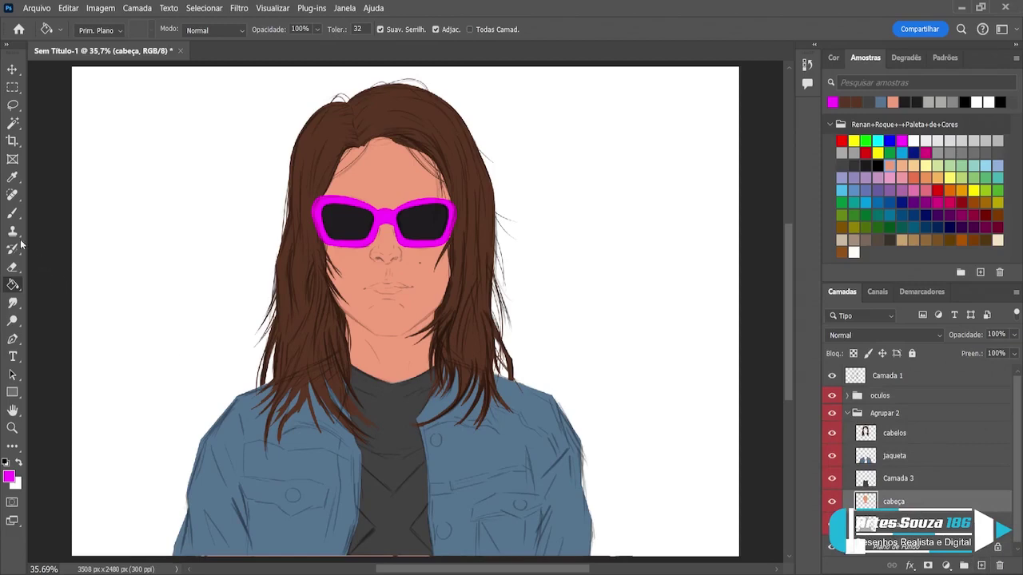
left_click(12, 123)
left_click(415, 284)
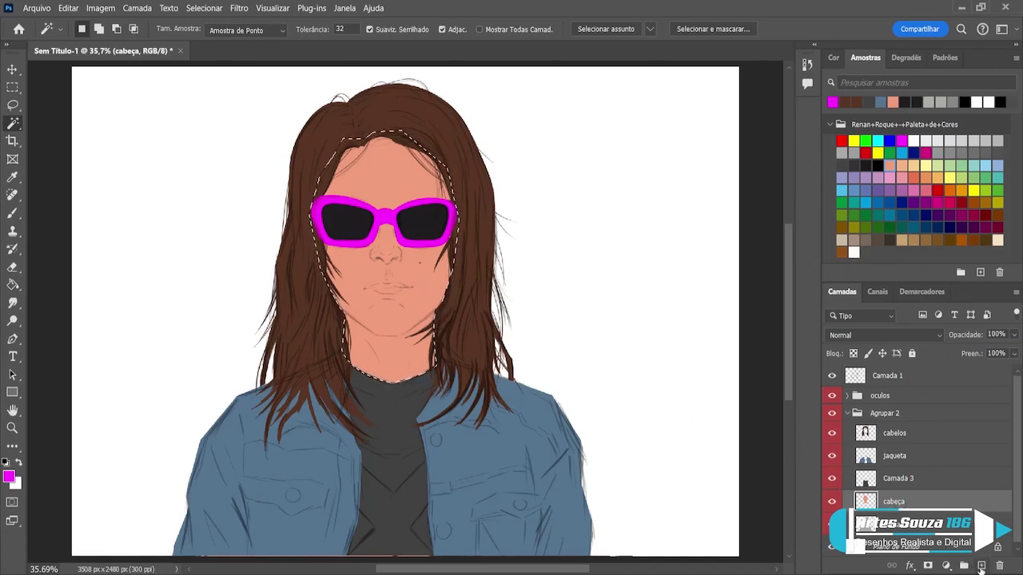
- Shade the middle of the forehead in a darker skin tone using a 125 px brush with pressure-controlled opacity
left_click(11, 214)
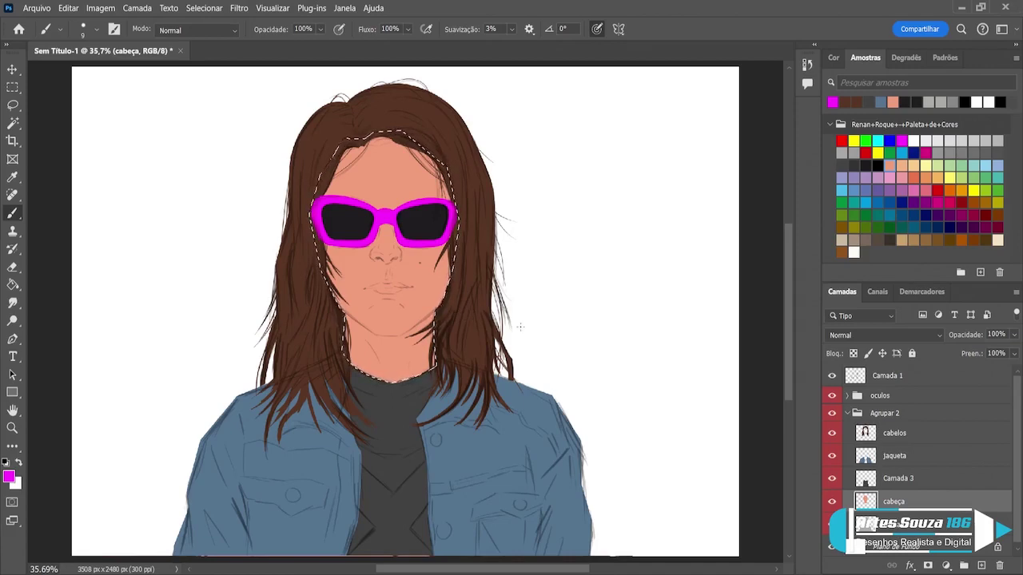
key("i")
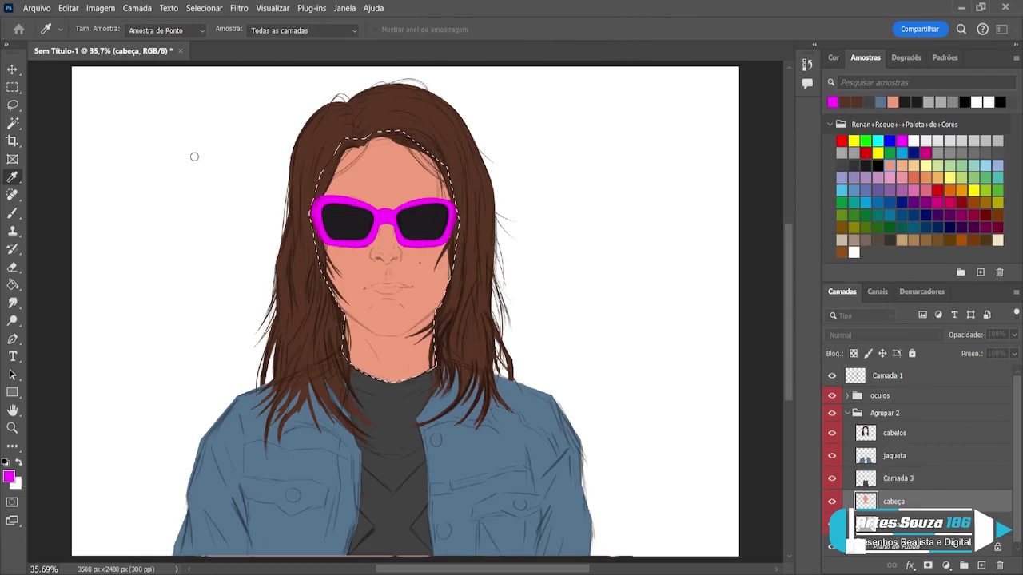
left_click(388, 96)
key("b")
left_click(344, 29)
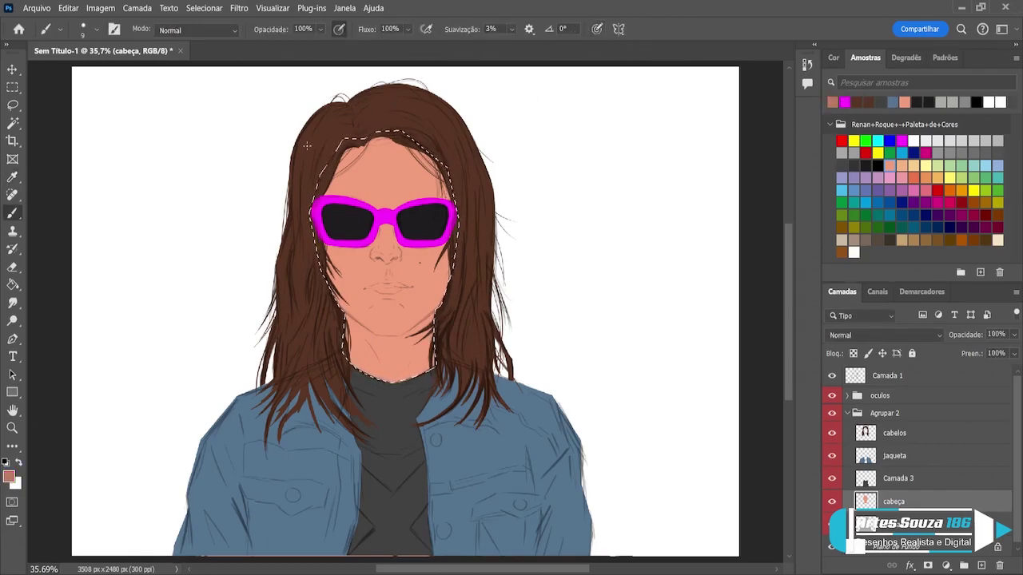
key("bracketright")
key("bracketright")
key("bracketright")
key("bracketright")
key("bracketright")
key("bracketright")
key("bracketright")
key("bracketright")
key("bracketright")
key("bracketright")
key("bracketright")
mouse_move(382, 164)
left_mouse_down()
mouse_move(383, 195)
mouse_move(380, 153)
mouse_move(391, 211)
mouse_move(385, 151)
mouse_move(400, 205)
mouse_move(378, 146)
mouse_move(392, 171)
mouse_move(387, 144)
mouse_move(393, 157)
mouse_move(389, 150)
mouse_move(382, 165)
mouse_move(382, 148)
mouse_move(373, 192)
left_mouse_up()
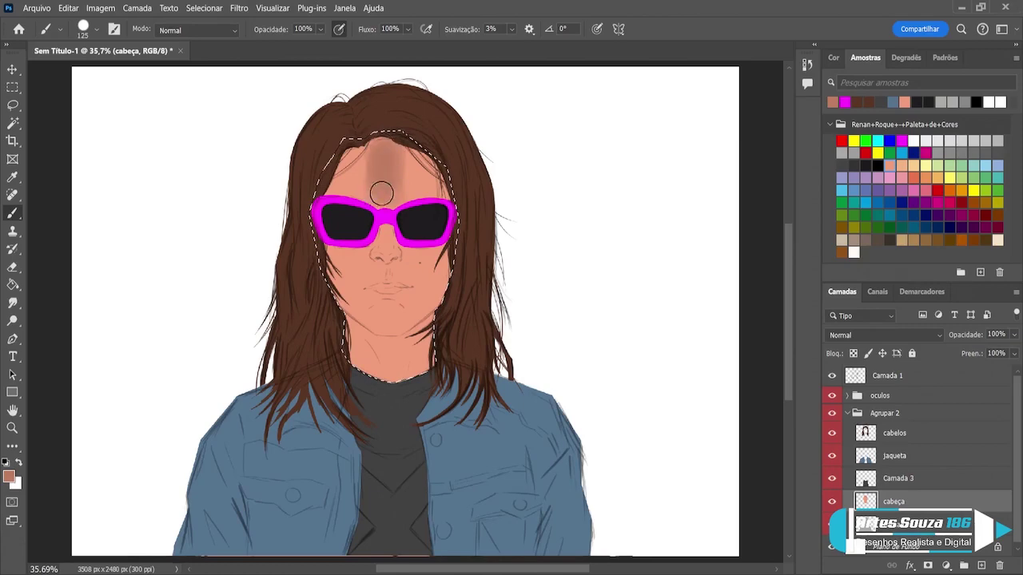
- Shade the temples, nose, area around the mouth, jaw and neck in the same tone, reducing the brush to 25 px
key("bracketleft")
key("bracketleft")
key("bracketleft")
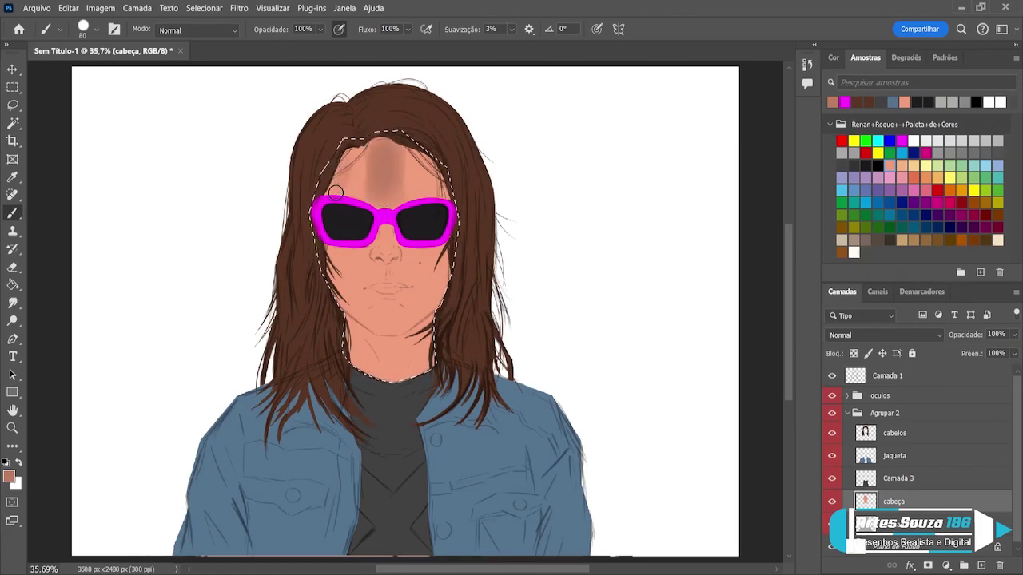
key("bracketleft")
key("bracketright")
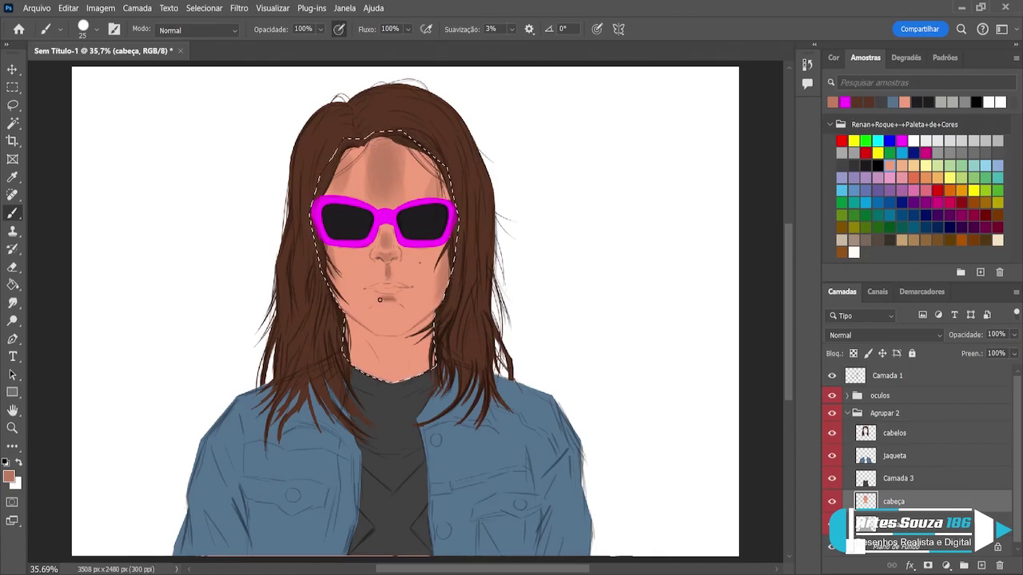
left_click_drag(394, 300, 378, 302)
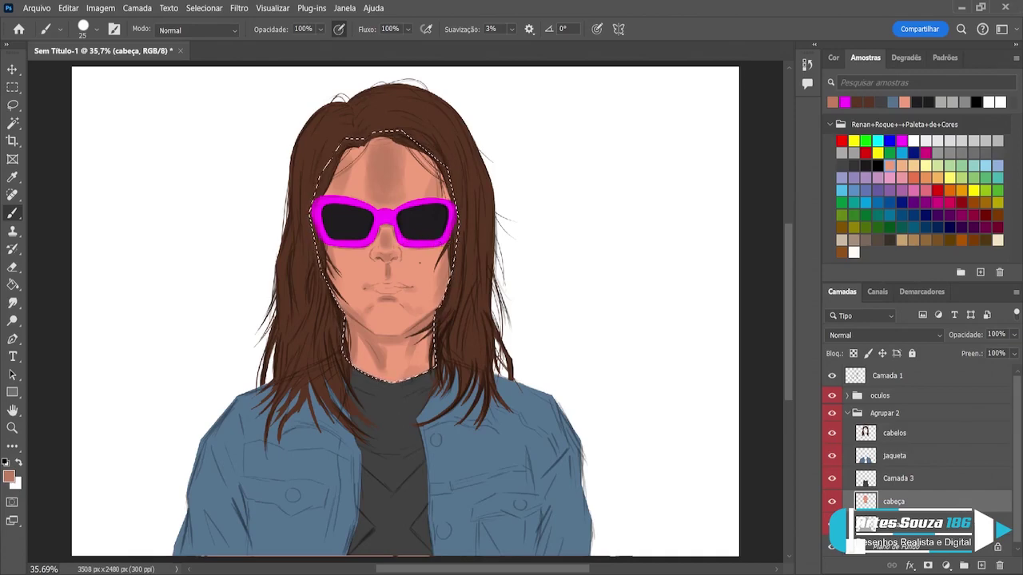
- Paint the lips pink with a 20 px brush, following the sketched mouth
key("bracketleft")
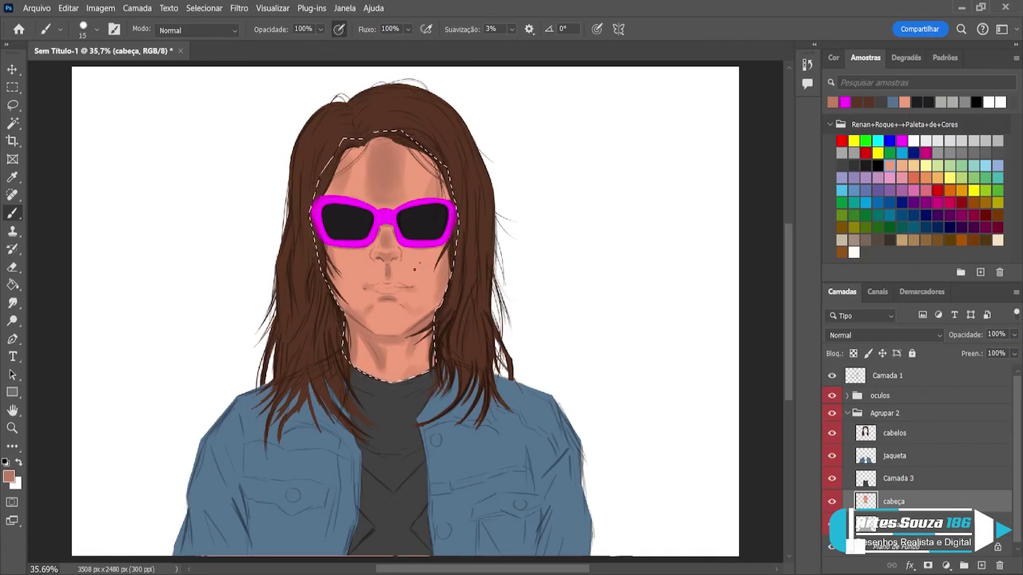
key("bracketright")
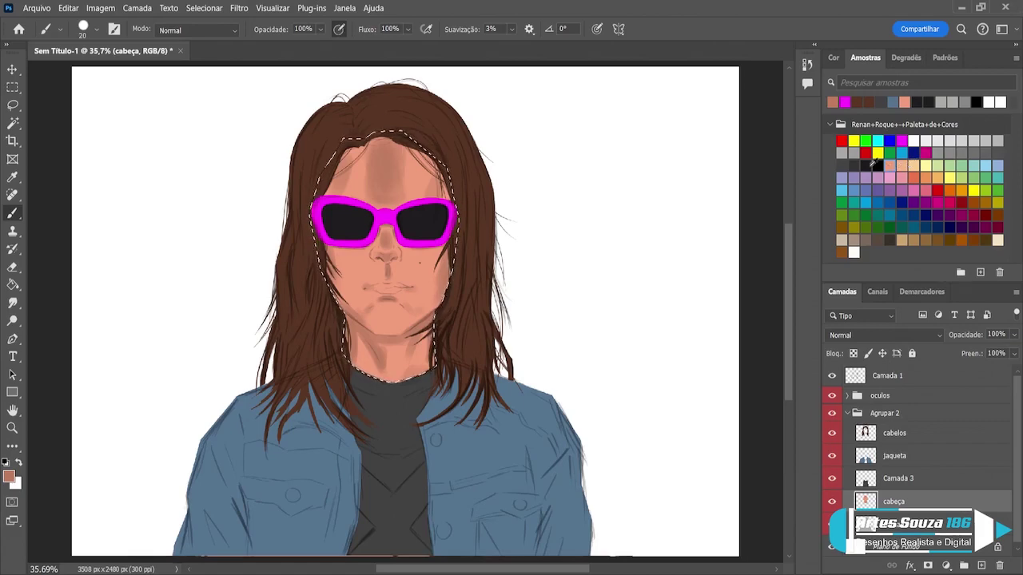
key("i")
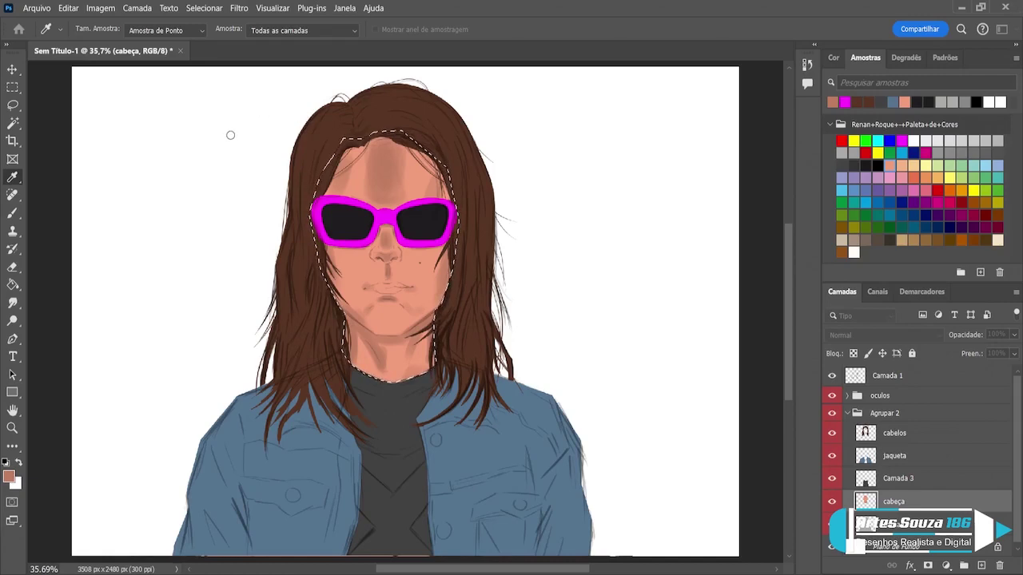
key("b")
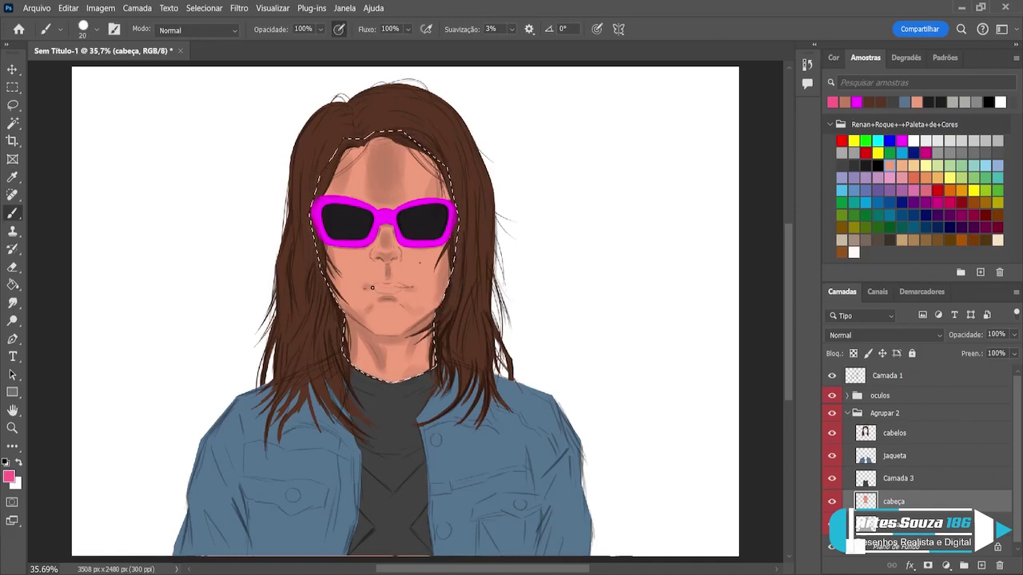
left_click_drag(367, 286, 396, 285)
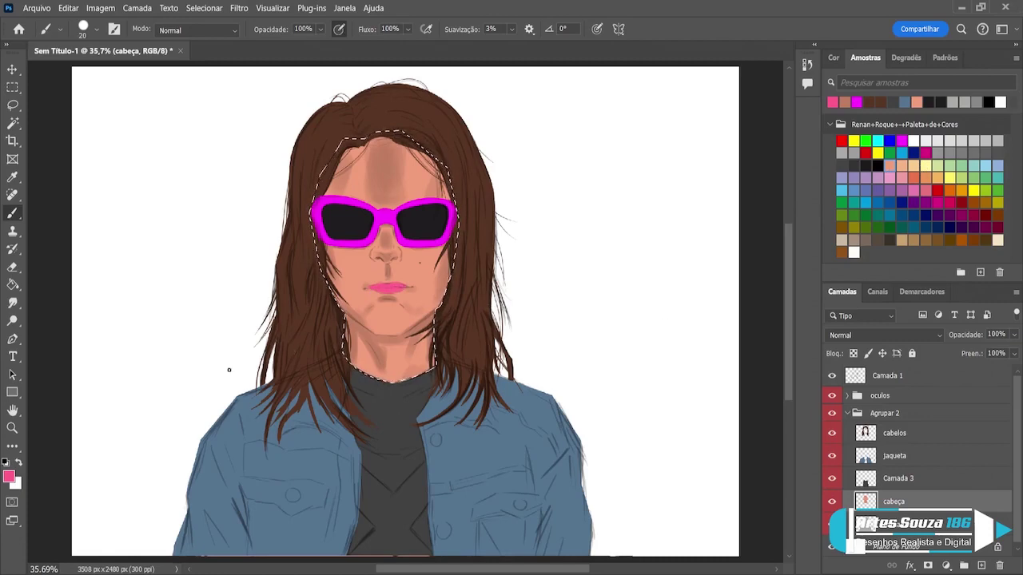
- Darken the upper lip and the lips' corners with a dark crimson
key("i")
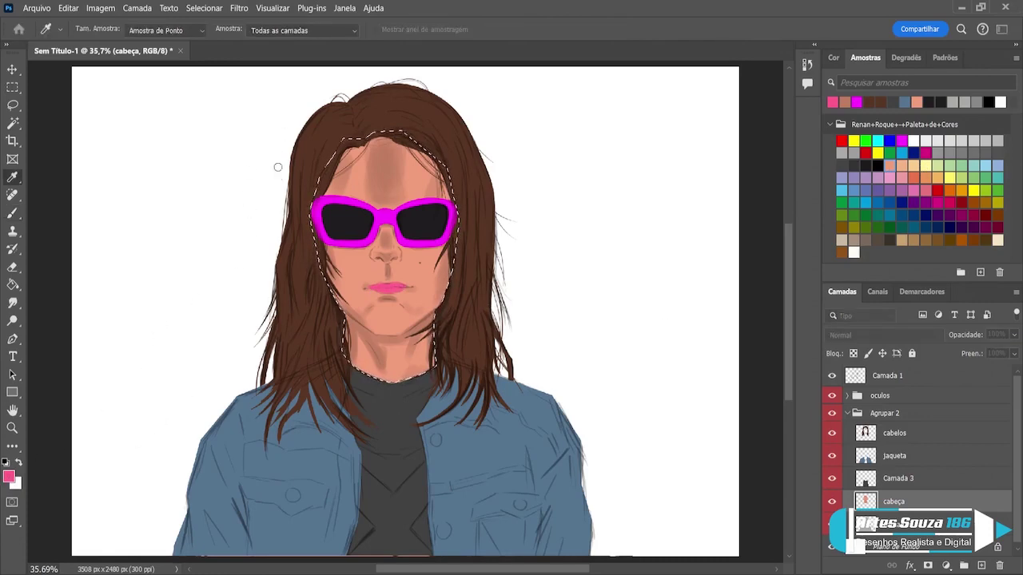
left_click(392, 95)
key("b")
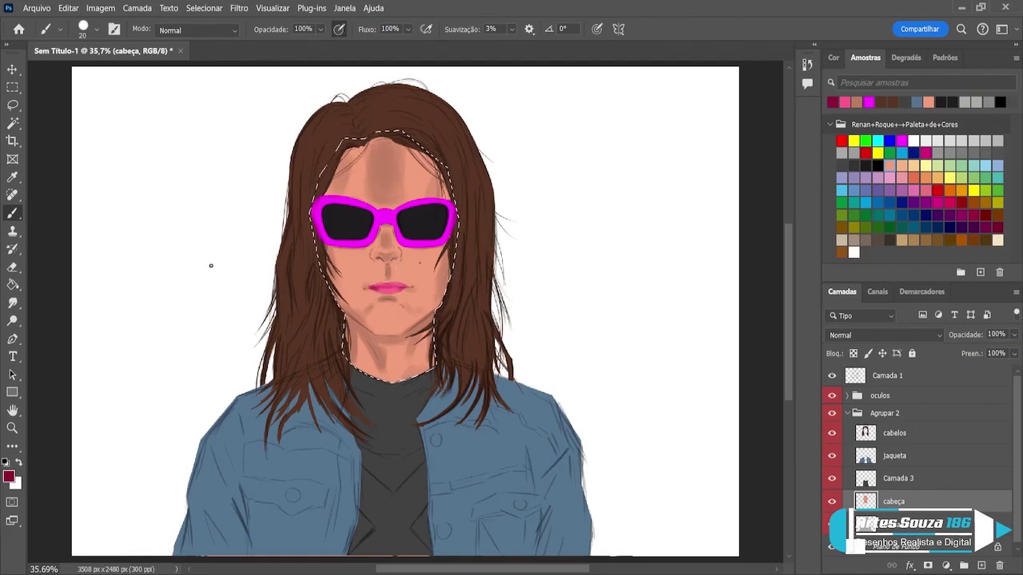
- Clean up the lips' outer edges and corners with a 9 px brush in pink sampled from the lower lip
key("z")
left_click(402, 275)
left_click(403, 275)
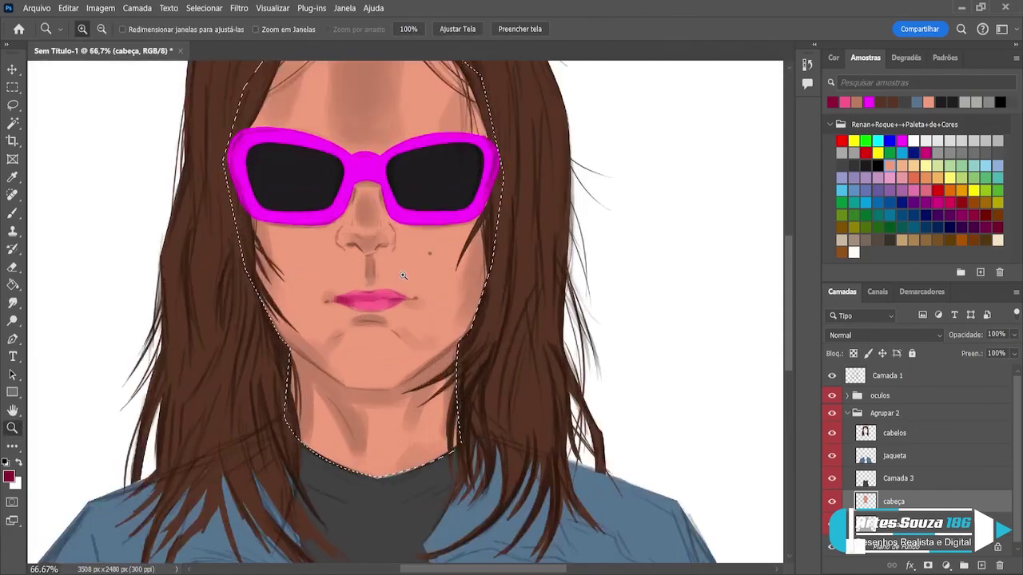
left_click(403, 275)
left_click(403, 275)
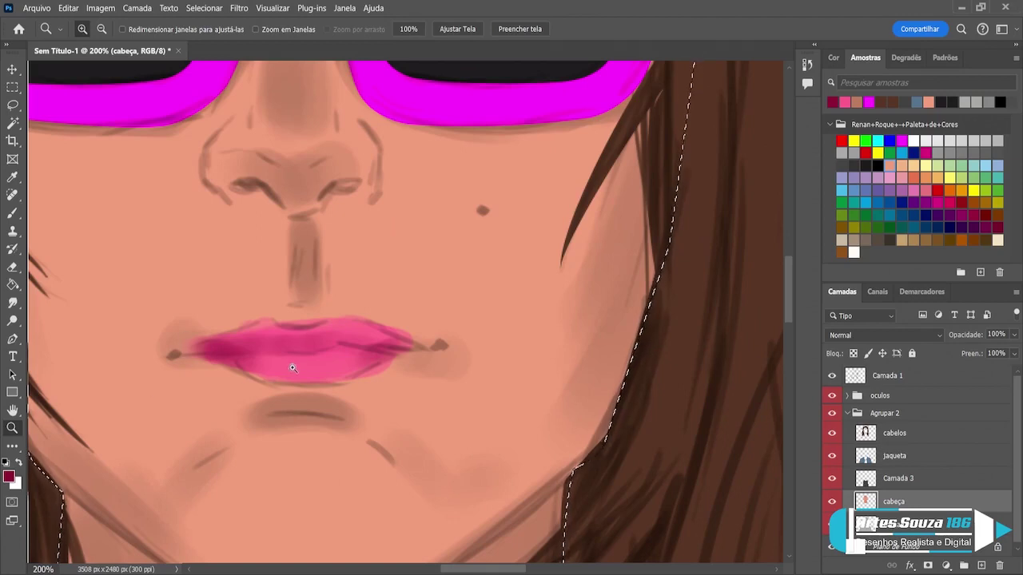
key("b")
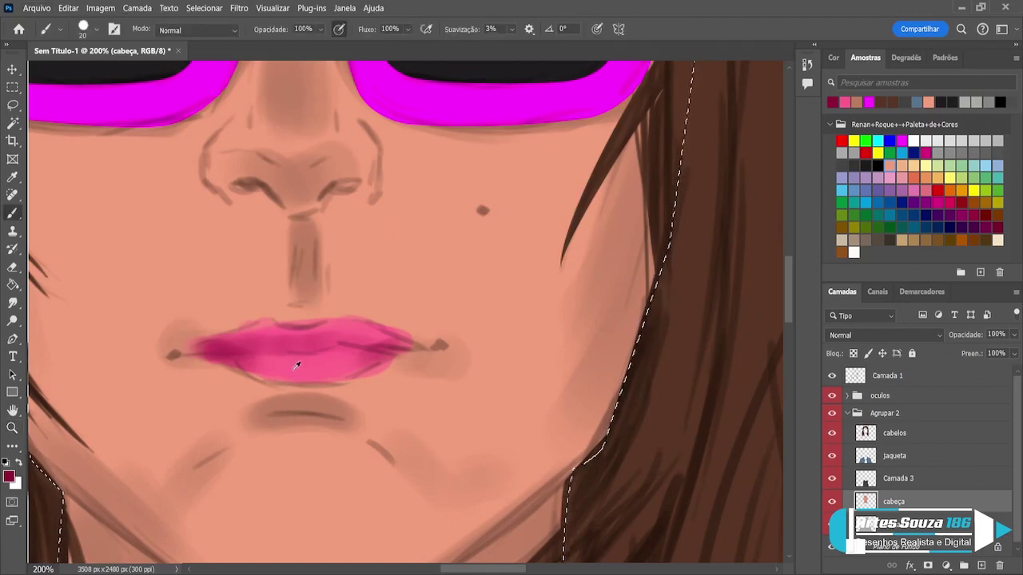
left_click(297, 360, "alt")
key("bracketleft")
key("bracketleft")
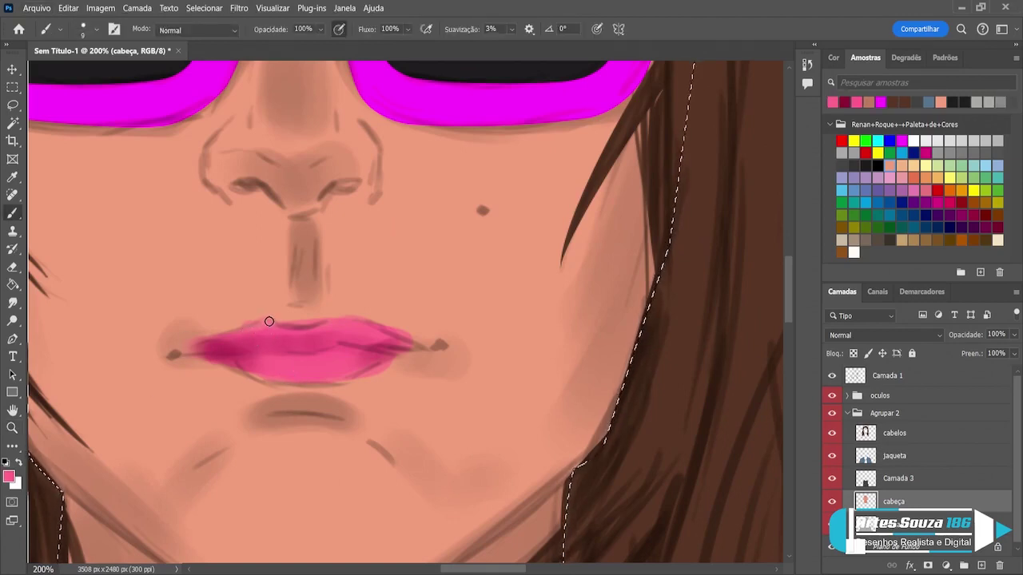
left_click_drag(247, 331, 196, 344)
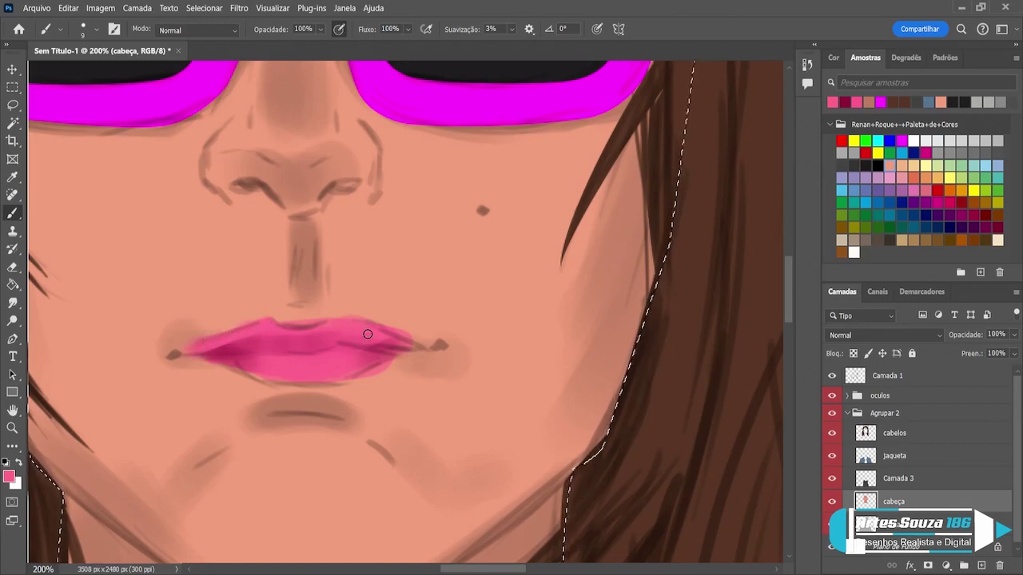
mouse_move(392, 336)
left_mouse_down()
mouse_move(384, 361)
mouse_move(404, 352)
mouse_move(343, 363)
mouse_move(218, 355)
mouse_move(259, 375)
mouse_move(208, 356)
mouse_move(260, 382)
mouse_move(342, 381)
mouse_move(275, 378)
mouse_move(301, 374)
left_mouse_up()
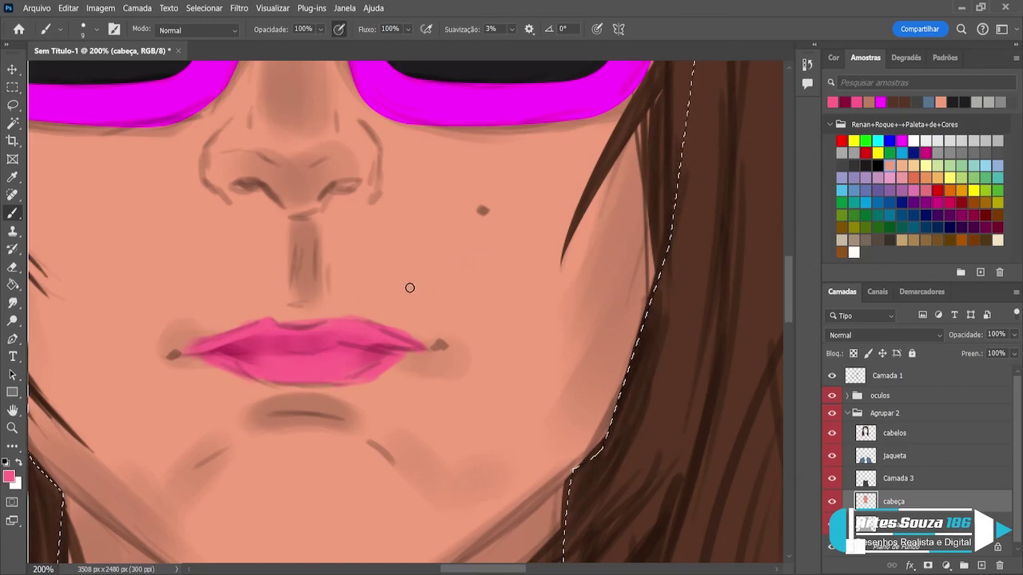
- Draw a thin black line between the lips from corner to corner with a 2 px brush
key("d")
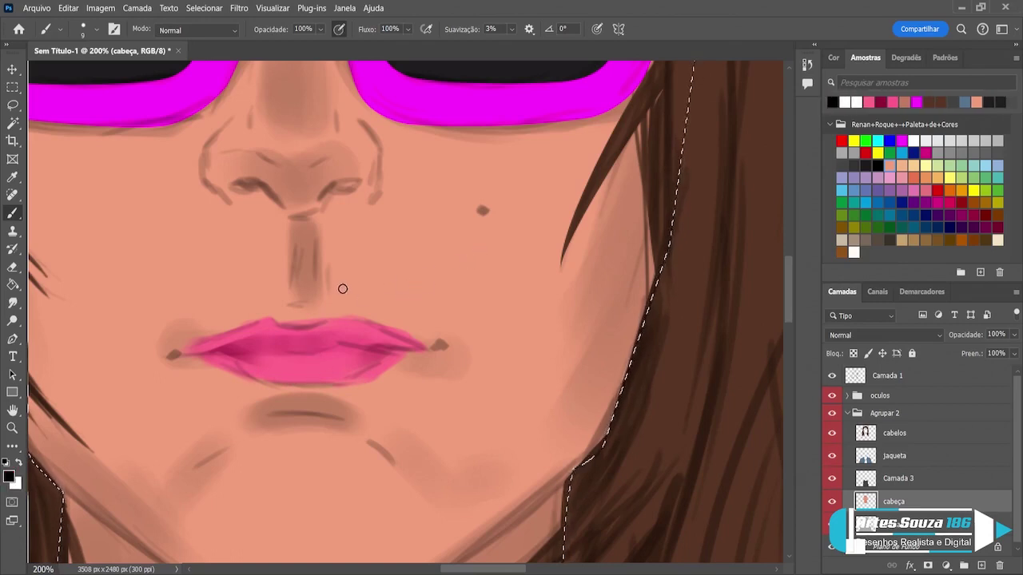
key("bracketleft")
key("bracketleft")
key("bracketleft")
key("bracketleft")
key("bracketleft")
key("bracketleft")
mouse_move(170, 357)
left_mouse_down()
mouse_move(181, 353)
mouse_move(307, 355)
mouse_move(296, 353)
mouse_move(336, 346)
mouse_move(317, 366)
mouse_move(343, 350)
mouse_move(327, 348)
mouse_move(438, 348)
left_mouse_up()
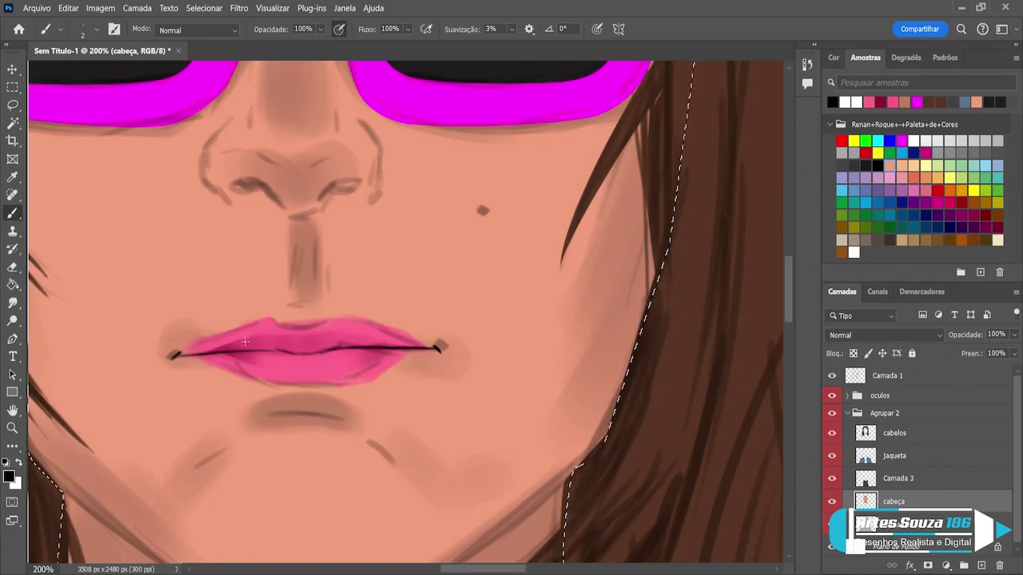
left_click_drag(178, 355, 198, 353)
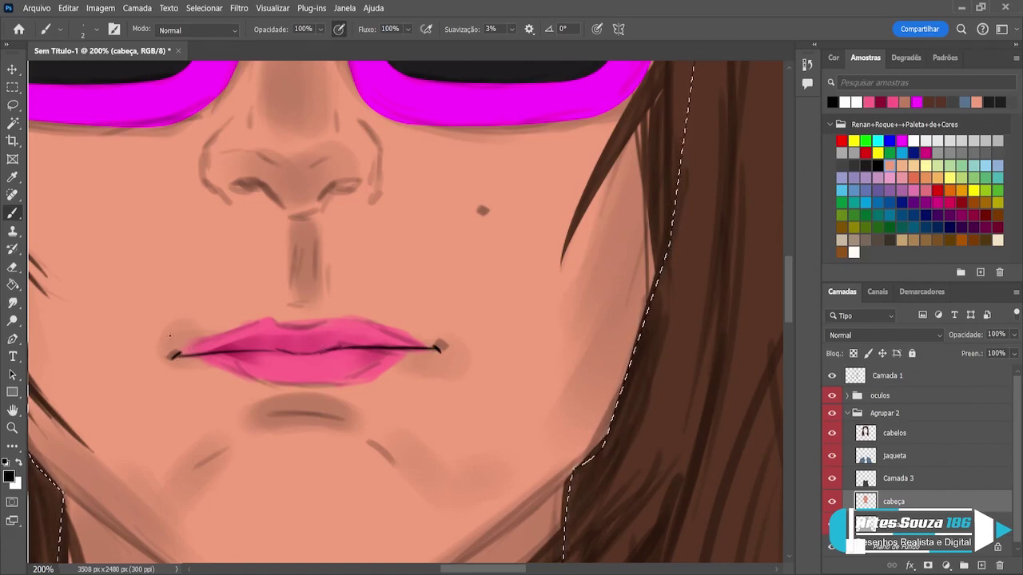
- Shade the lips' corners and the lower lip's sides with a dark crimson sampled from the mouth line, using a 6 px brush
left_click(382, 348, "alt")
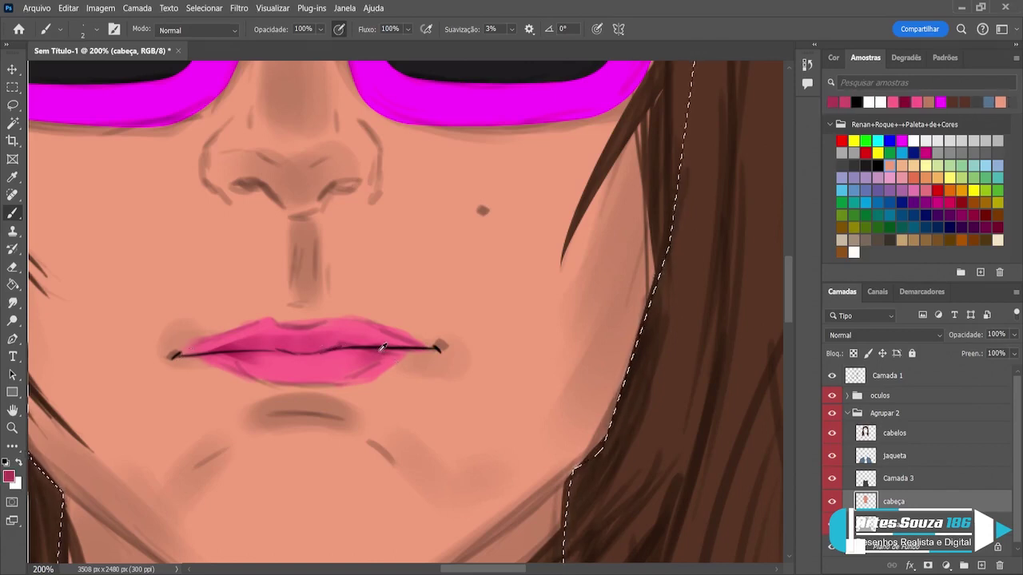
left_click(385, 349, "alt")
left_click(387, 348, "alt")
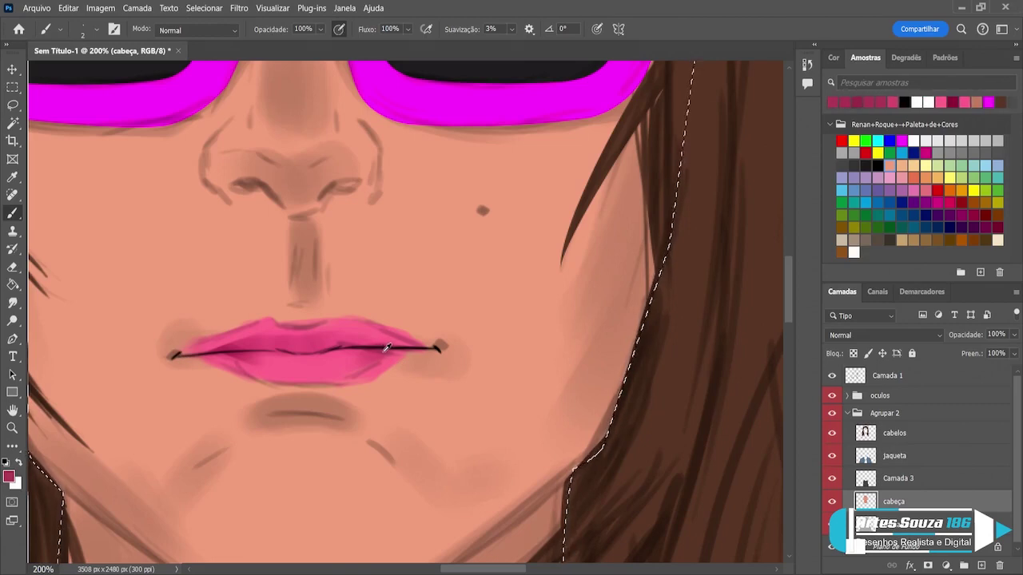
left_click(383, 346, "alt")
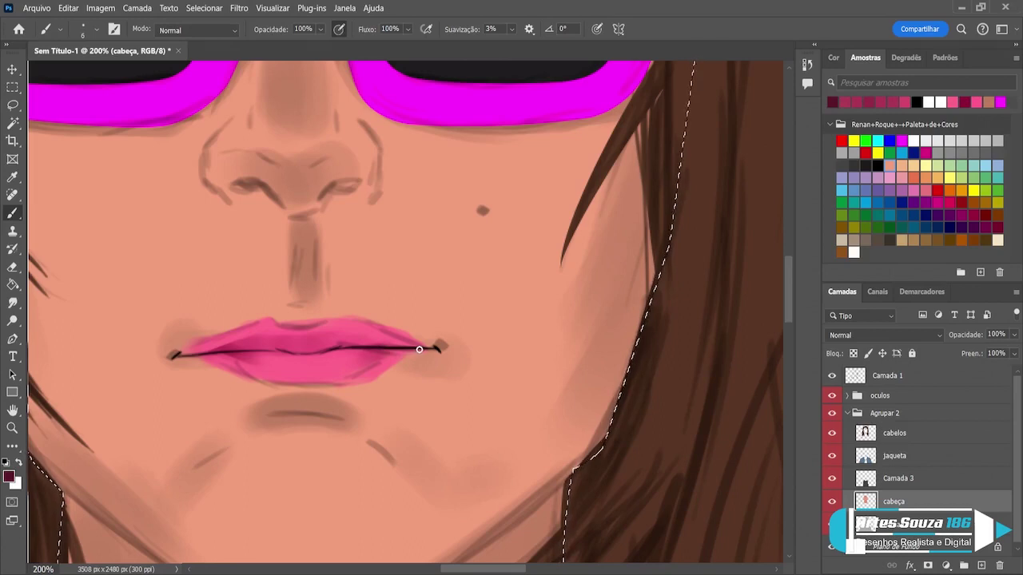
key("bracketright")
key("bracketright")
key("bracketright")
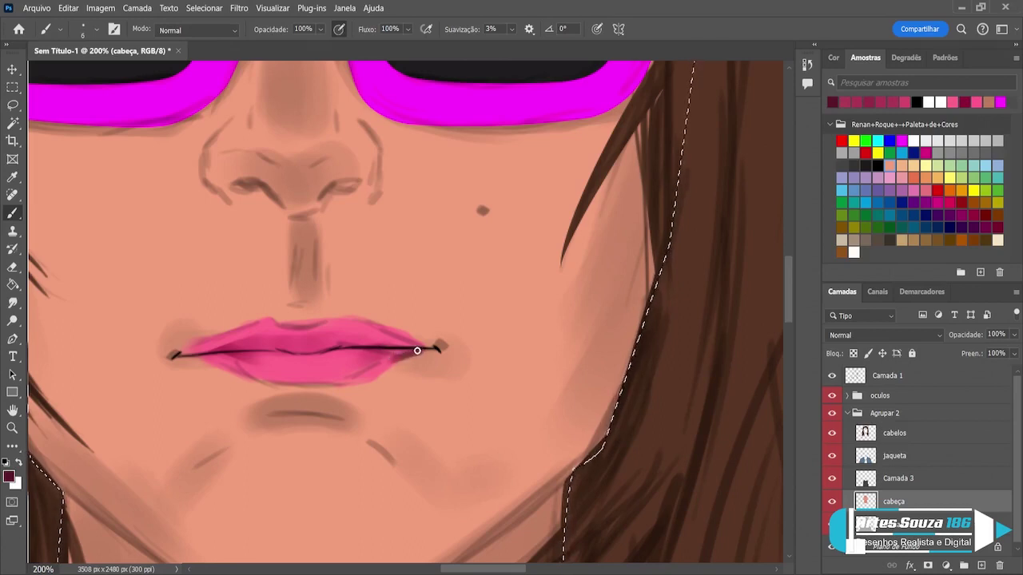
left_click_drag(361, 355, 262, 352)
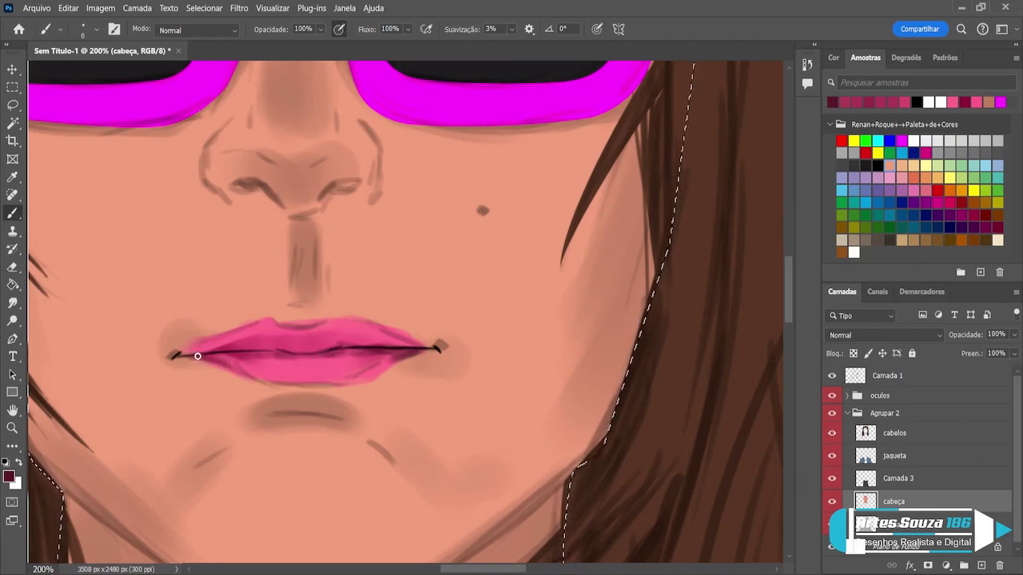
mouse_move(232, 361)
left_mouse_down()
mouse_move(183, 357)
mouse_move(204, 357)
left_mouse_up()
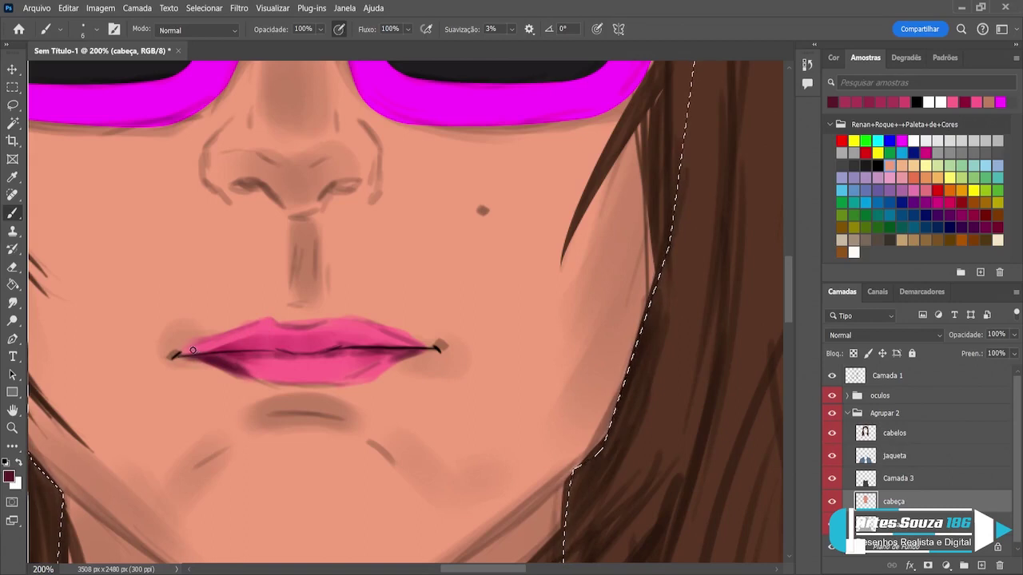
mouse_move(192, 352)
left_mouse_down()
mouse_move(378, 341)
mouse_move(387, 344)
mouse_move(332, 346)
mouse_move(372, 345)
mouse_move(360, 353)
mouse_move(282, 350)
mouse_move(383, 363)
mouse_move(407, 352)
mouse_move(376, 370)
mouse_move(408, 353)
mouse_move(341, 375)
left_mouse_up()
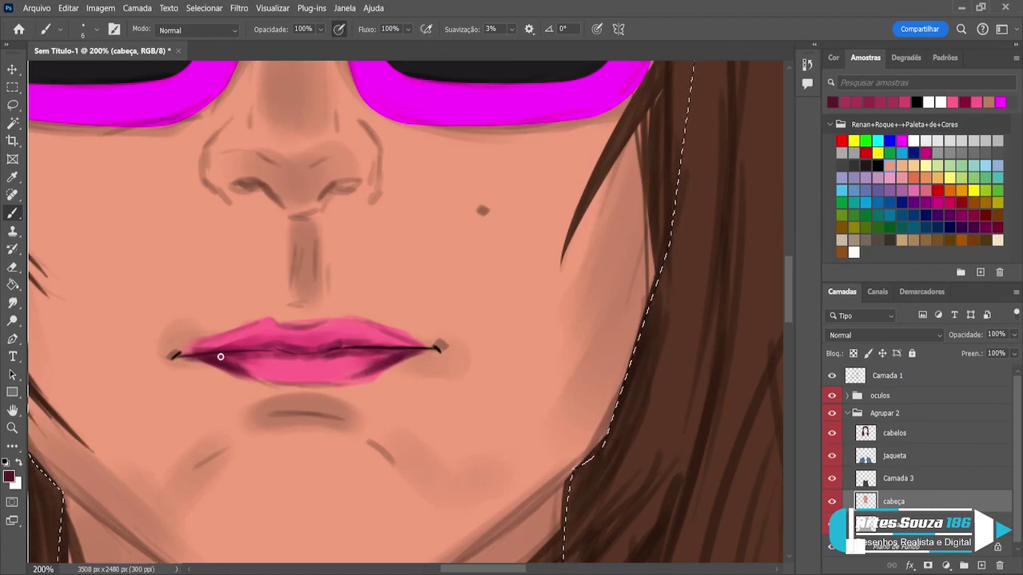
- Soften the dark shading at the lower lip's corners with pink sampled from the lip, reducing the brush to 10 px
key("ctrl+0")
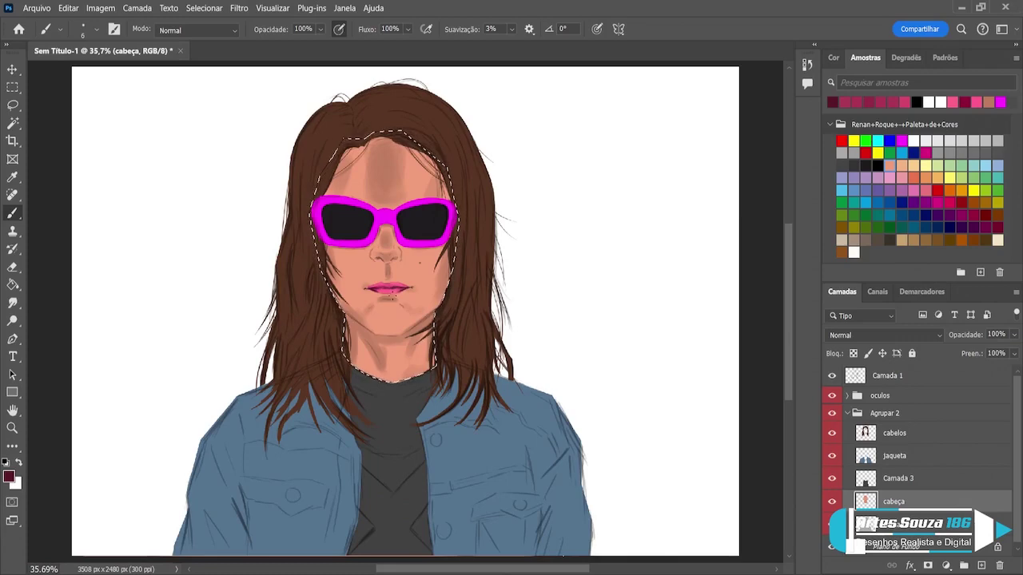
left_click(390, 291, "alt")
key("bracketright")
key("bracketright")
key("bracketright")
key("bracketright")
key("bracketright")
key("bracketright")
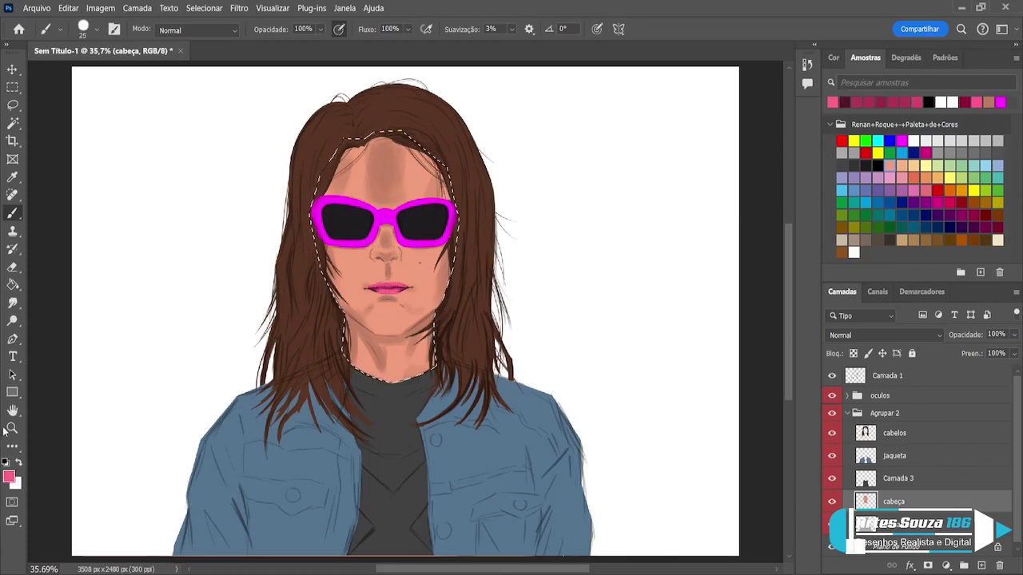
key("z")
left_click(389, 276)
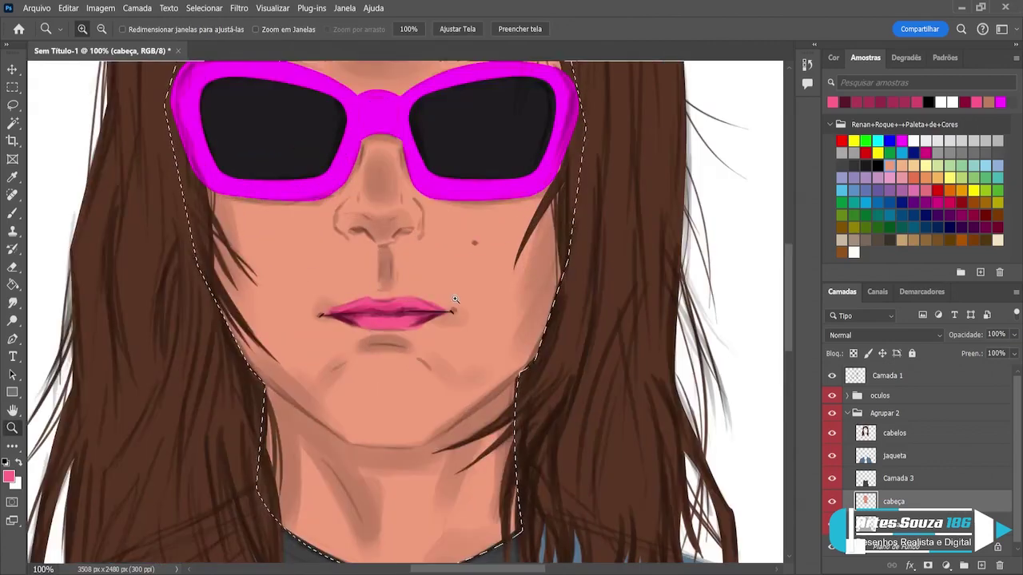
key("b")
key("bracketleft")
key("bracketleft")
key("bracketleft")
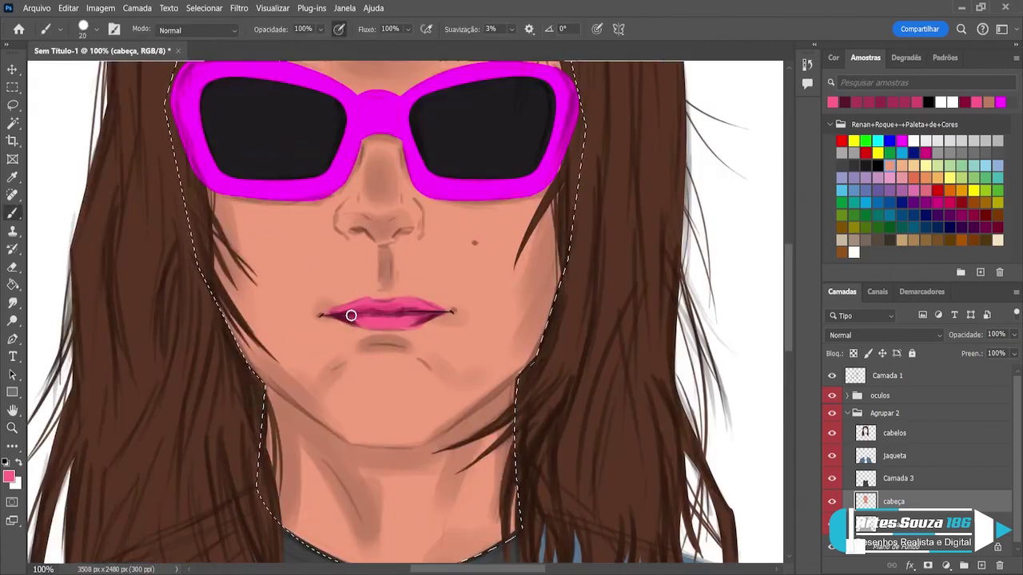
key("ctrl+d")
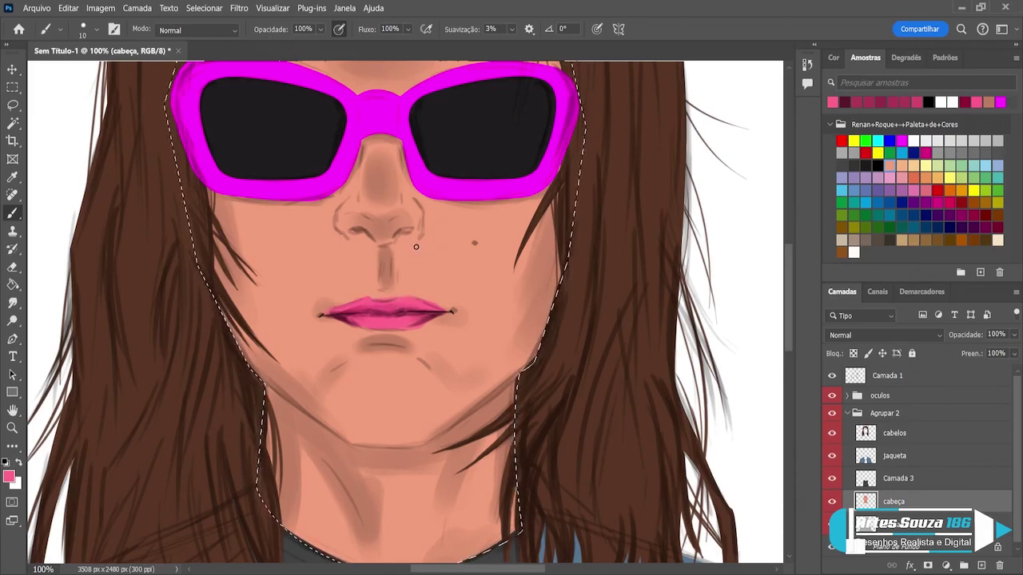
- Paint light peach highlights along the nose's sides and nostrils and around the philtrum with a 10 px brush, blending with sampled skin tones
left_click(353, 277, "alt")
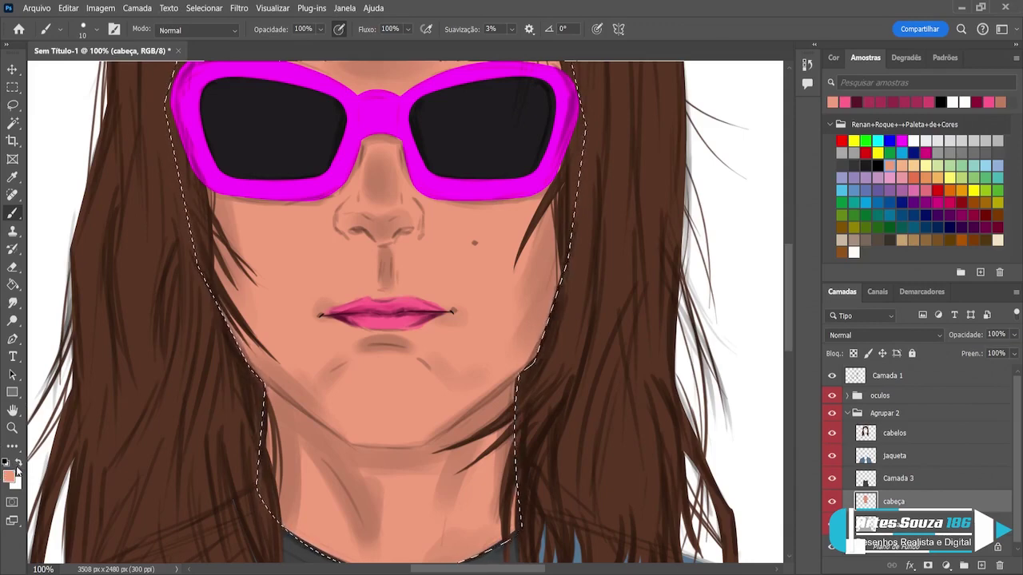
key("i")
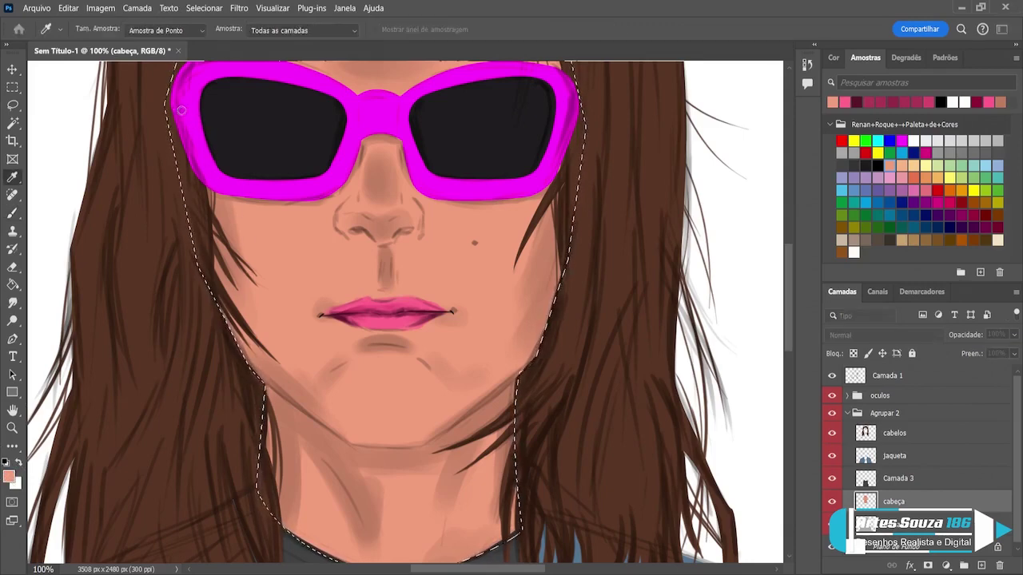
key("b")
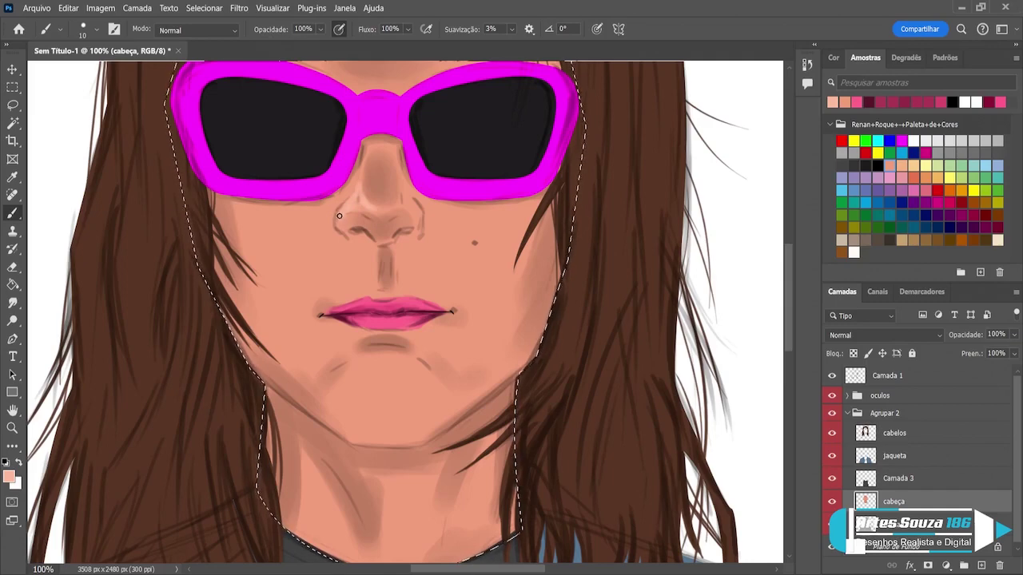
left_click(385, 205, "alt")
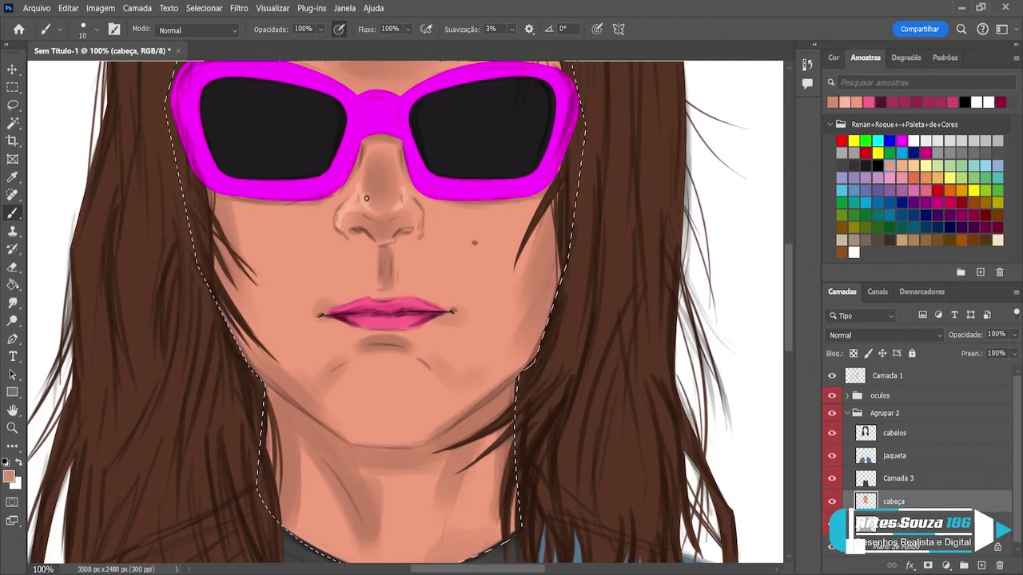
left_click(407, 201, "alt")
left_click(406, 200, "alt")
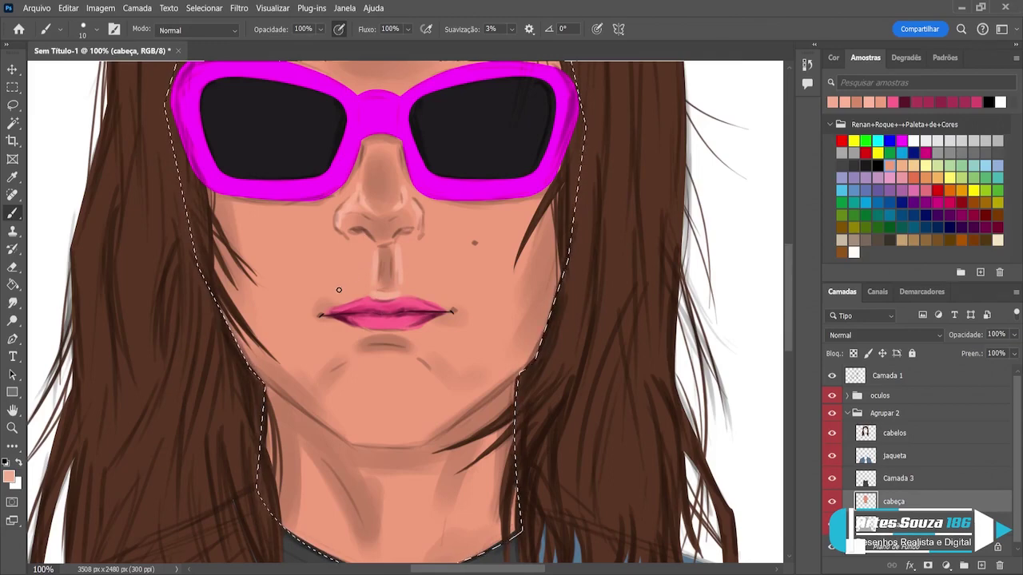
- Paint a soft light peach highlight across the chin with a 30 px brush
key("bracketleft")
key("bracketright")
key("bracketright")
key("bracketright")
key("bracketright")
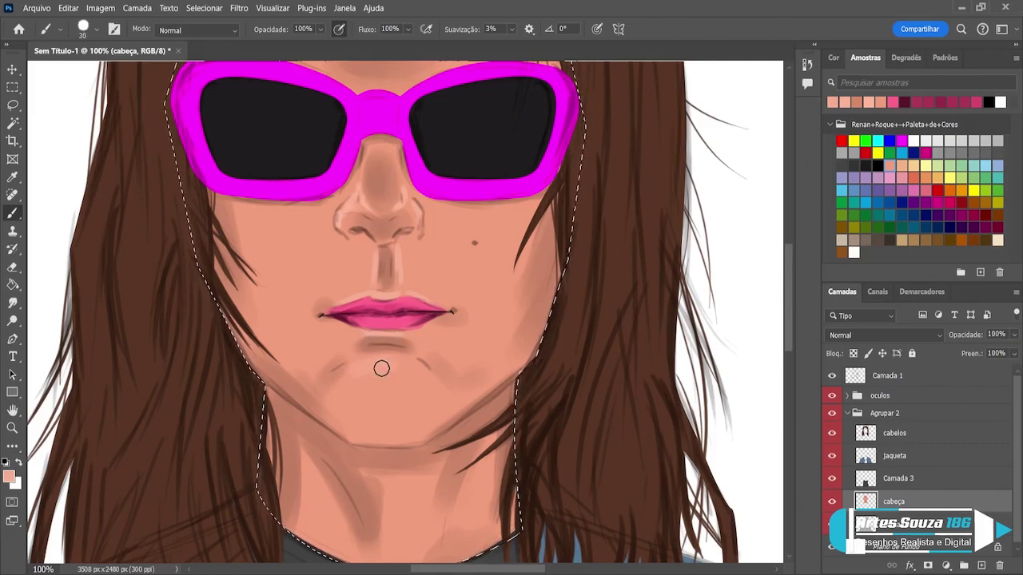
mouse_move(364, 371)
left_mouse_down()
mouse_move(417, 375)
mouse_move(357, 373)
mouse_move(411, 371)
mouse_move(404, 365)
mouse_move(410, 372)
mouse_move(383, 383)
mouse_move(393, 371)
mouse_move(363, 376)
mouse_move(346, 392)
mouse_move(353, 376)
mouse_move(419, 387)
left_mouse_up()
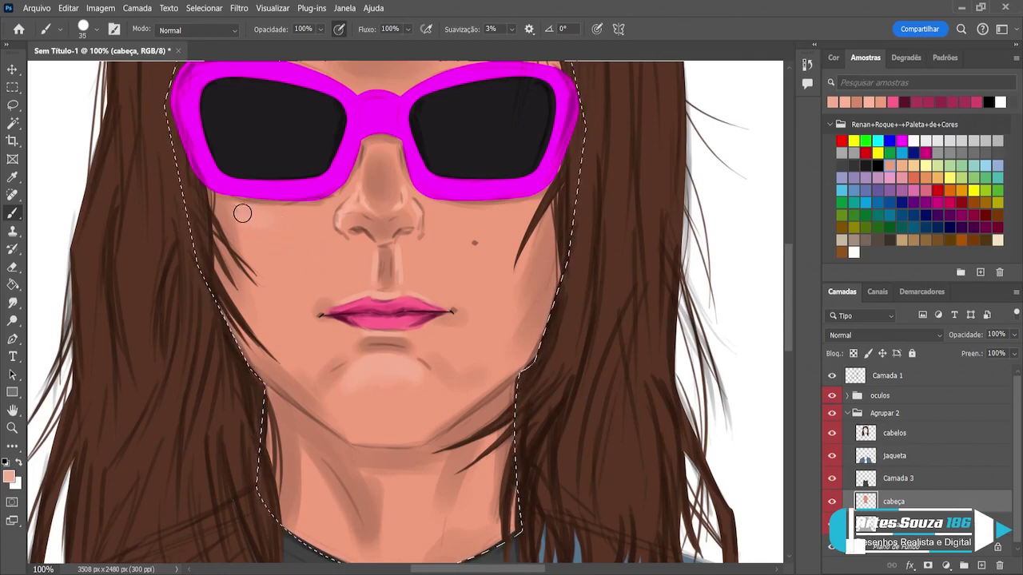
- Add light peach highlights to both cheeks below the sunglasses, using brush sizes between 25 and 35 px
key("bracketright")
mouse_move(242, 210)
left_mouse_down()
mouse_move(303, 221)
mouse_move(240, 214)
mouse_move(273, 231)
mouse_move(243, 214)
left_mouse_up()
key("bracketleft")
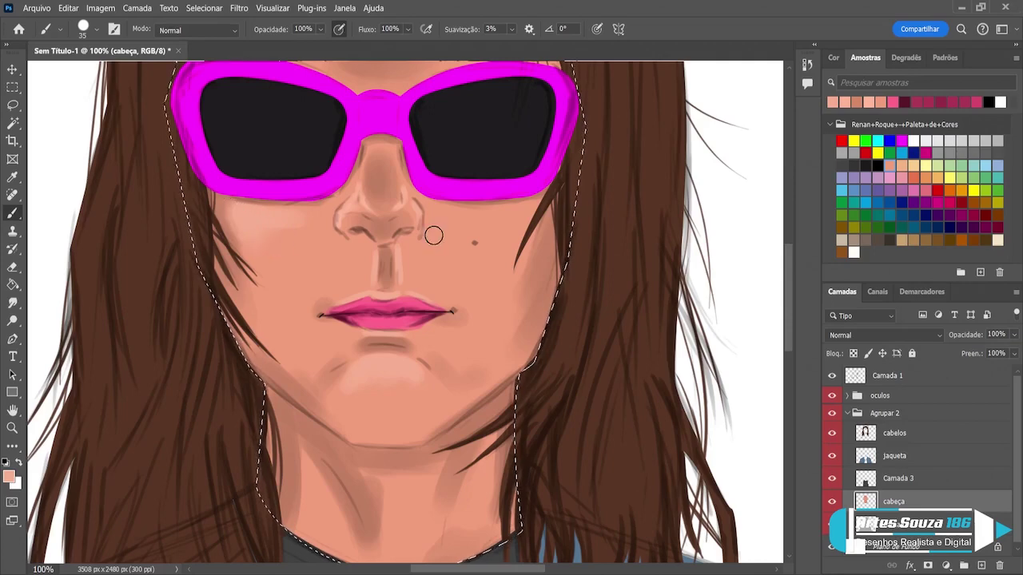
key("bracketleft")
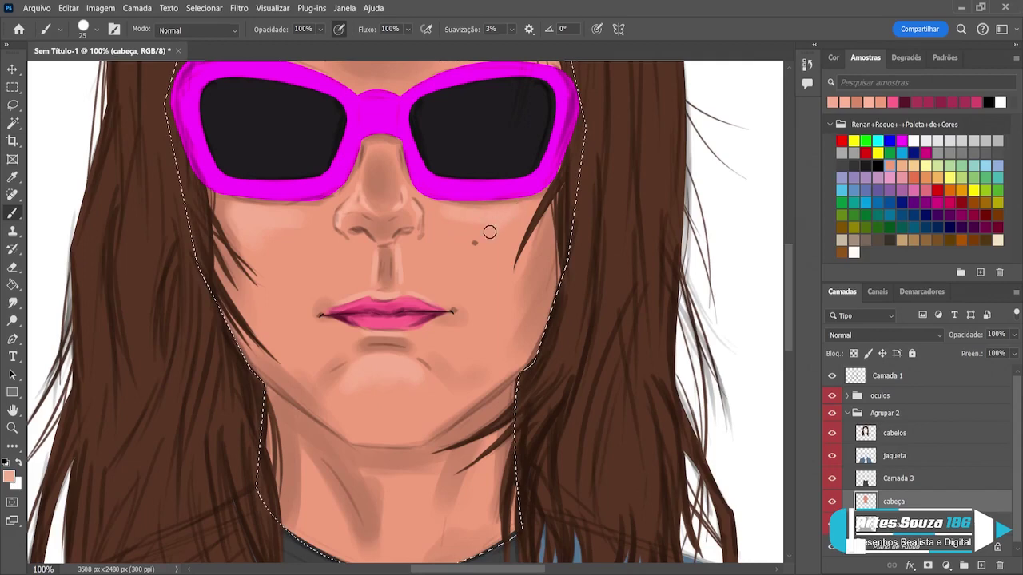
key("bracketright")
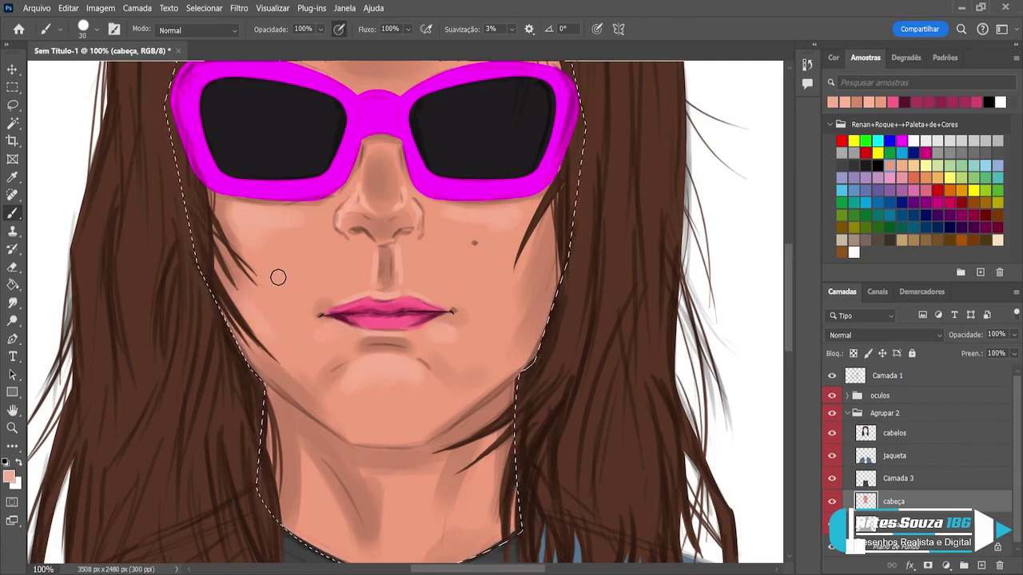
- Blend the shading on the philtrum and nose with skin tones sampled from the face, using a 20 px brush
key("ctrl+0")
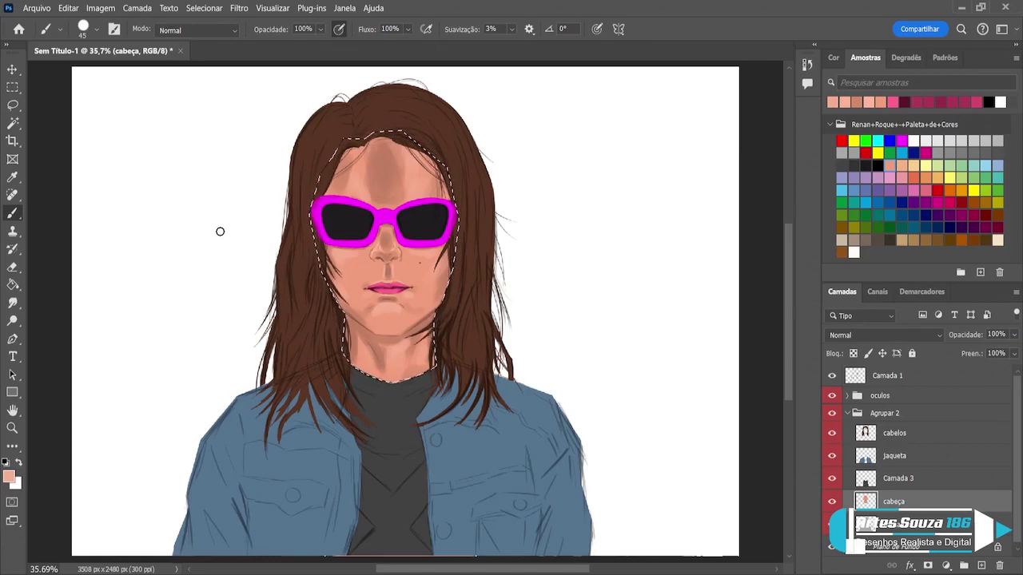
left_click(377, 274, "alt")
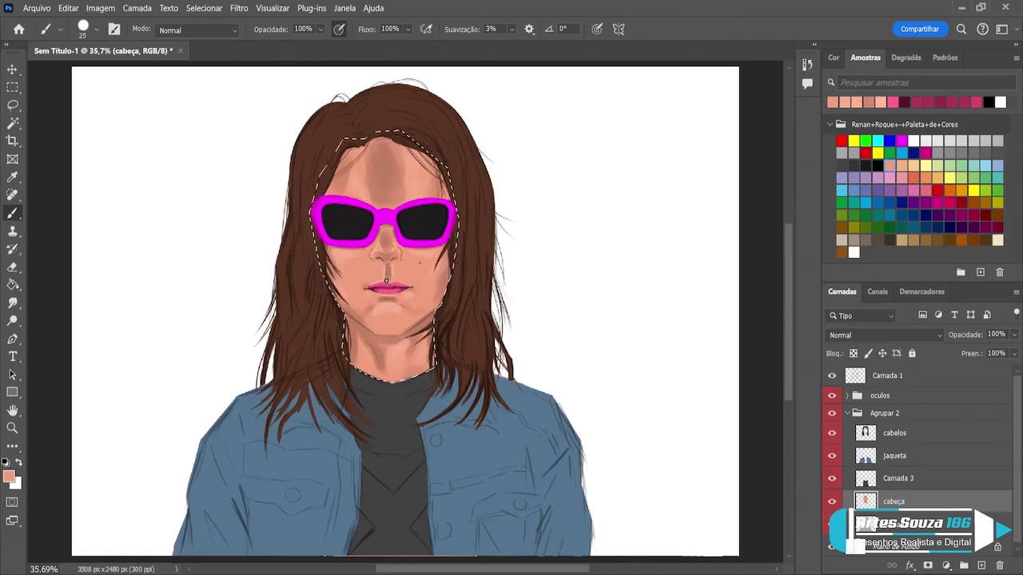
key("bracketleft")
key("bracketright")
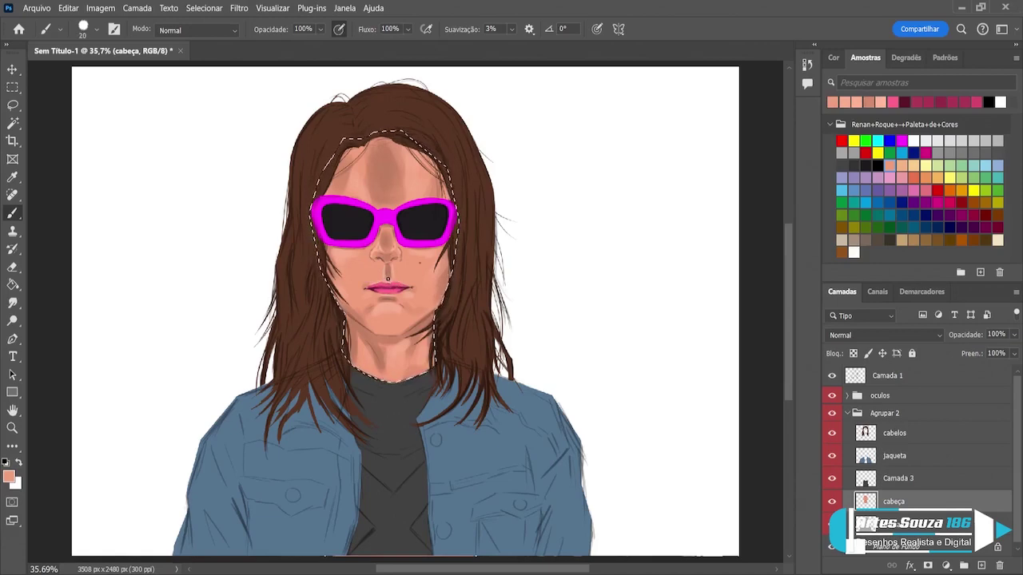
left_click(390, 277)
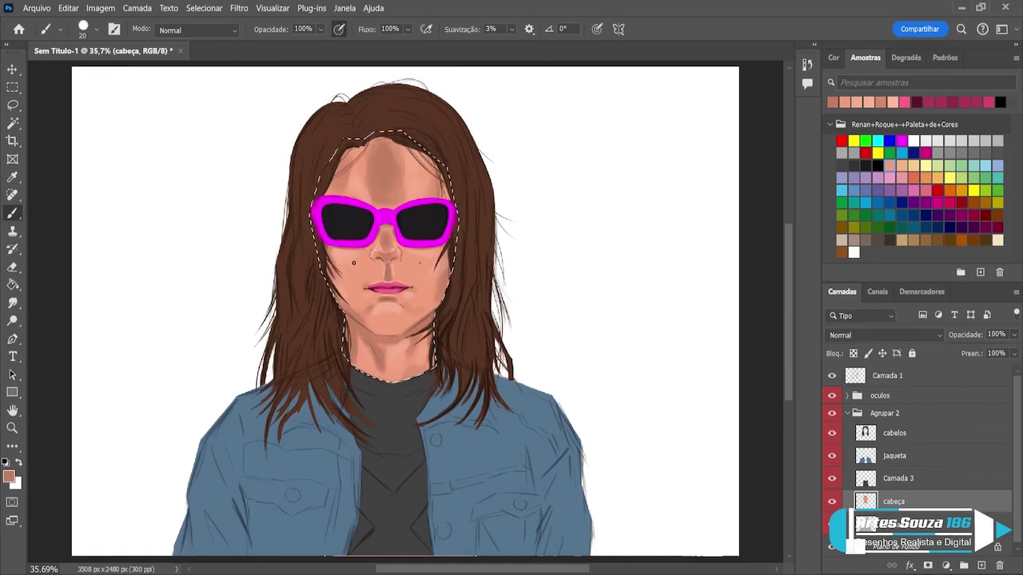
left_click(391, 227)
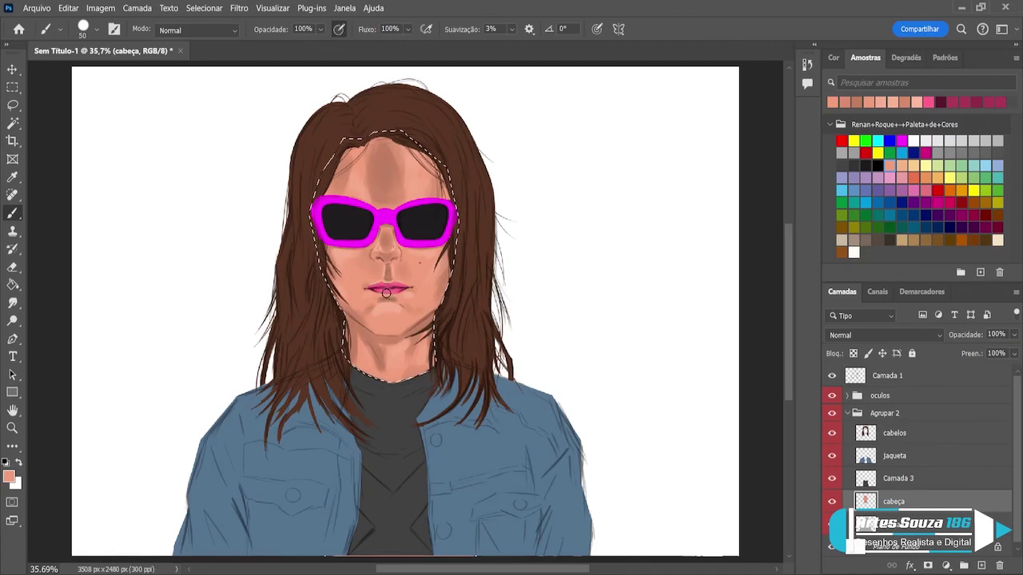
- Darken the mole on the cheek with near-black sampled from the sunglasses lens, using a 15 px brush
left_click(428, 216, "alt")
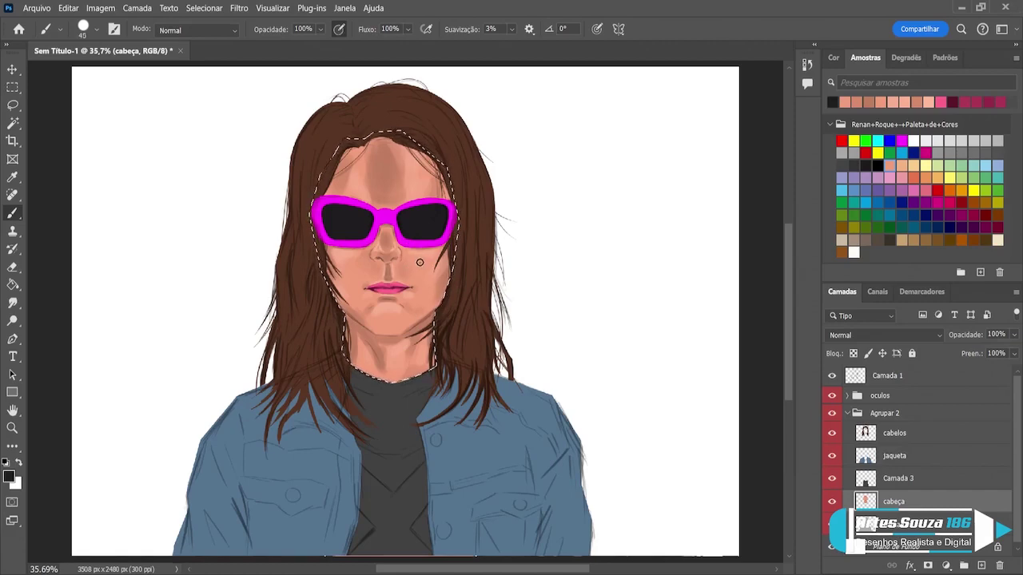
key("bracketleft")
key("bracketleft")
key("bracketleft")
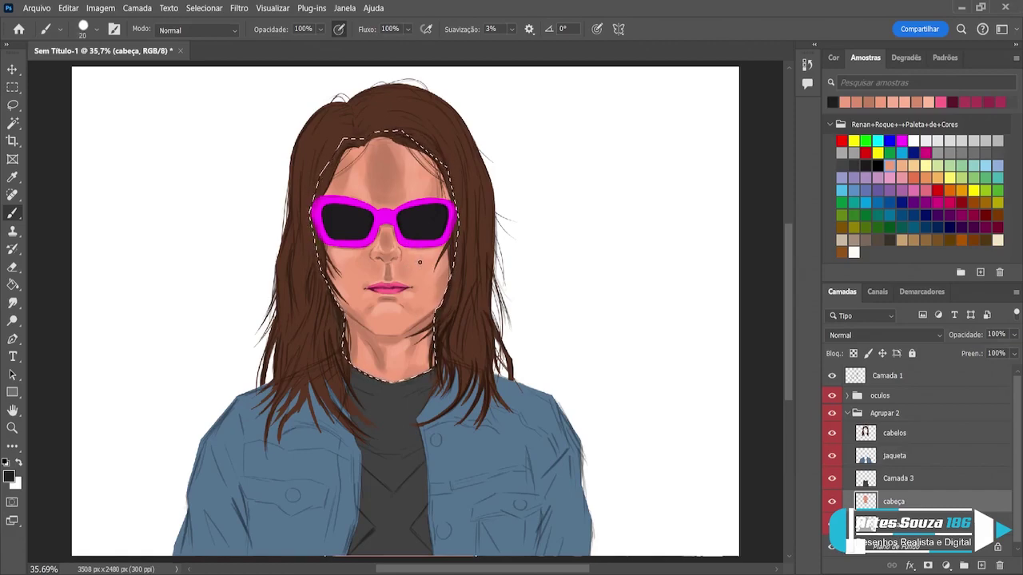
key("bracketleft")
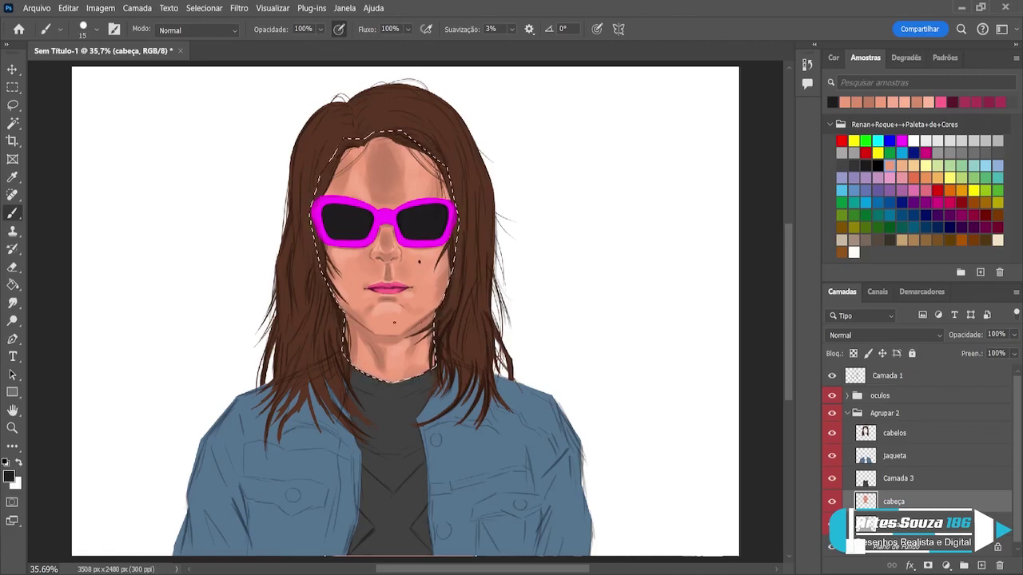
- Add a new layer clipped to the cabeça layer, set its blend mode to Multiplicação, and choose a peach skin tone for painting
left_click(12, 70)
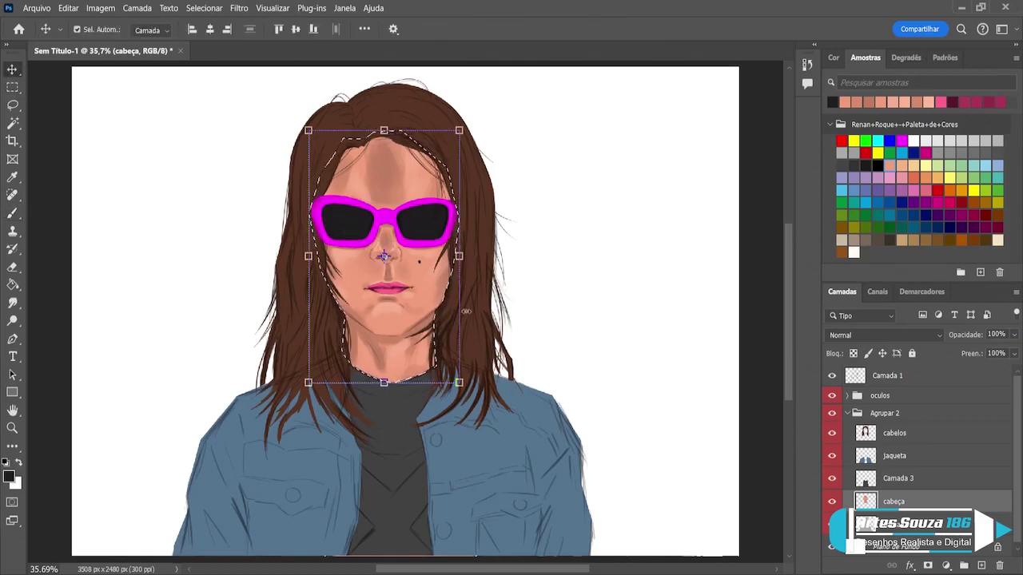
left_click(981, 565)
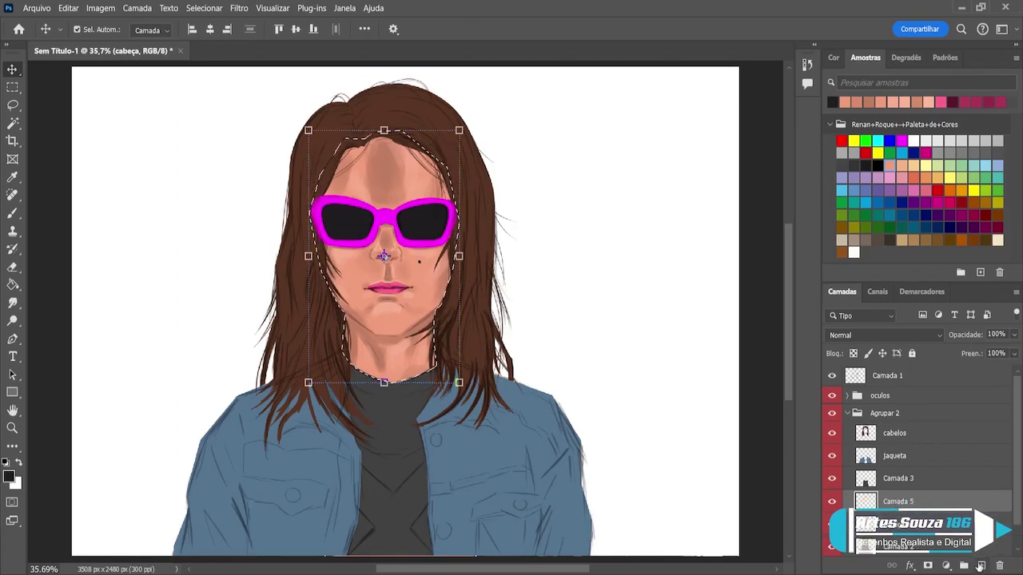
key("ctrl+alt+g")
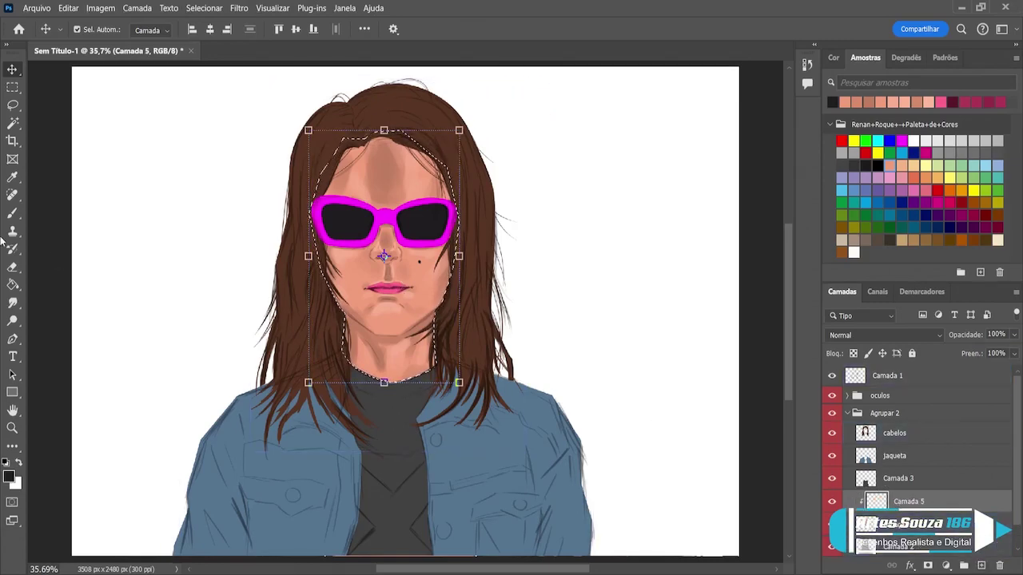
key("b")
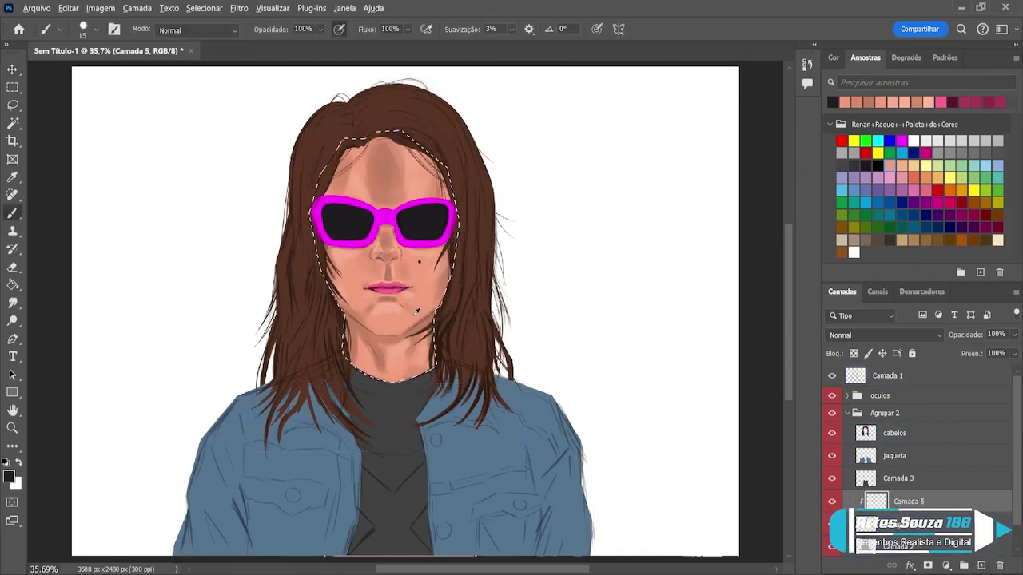
left_click(844, 102)
scroll(904, 335, "down", 3)
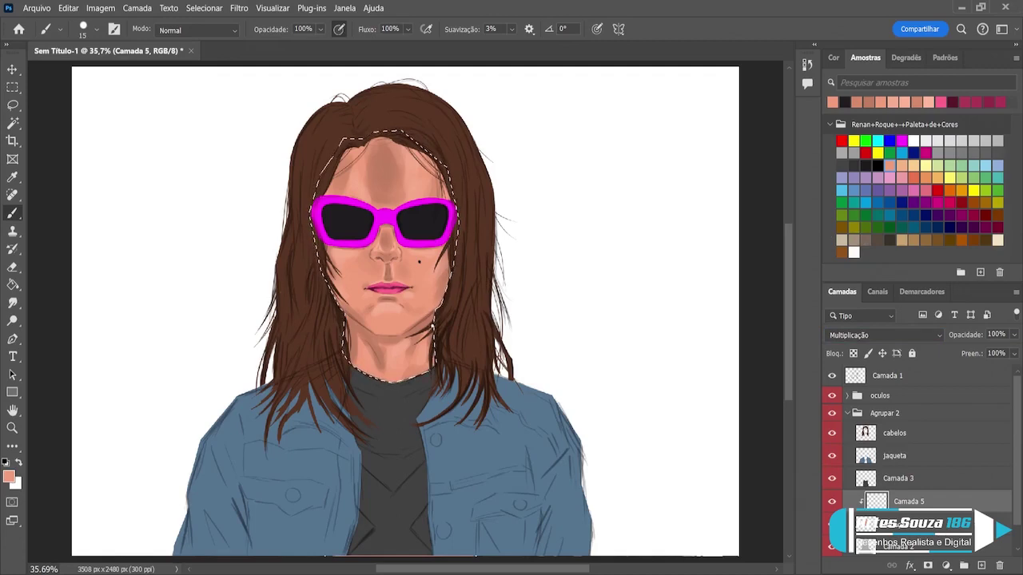
- Paint peach shadows under the jaw and along the neck edges on Camada 5 with a 25 px brush, and deselect
key("bracketright")
key("bracketright")
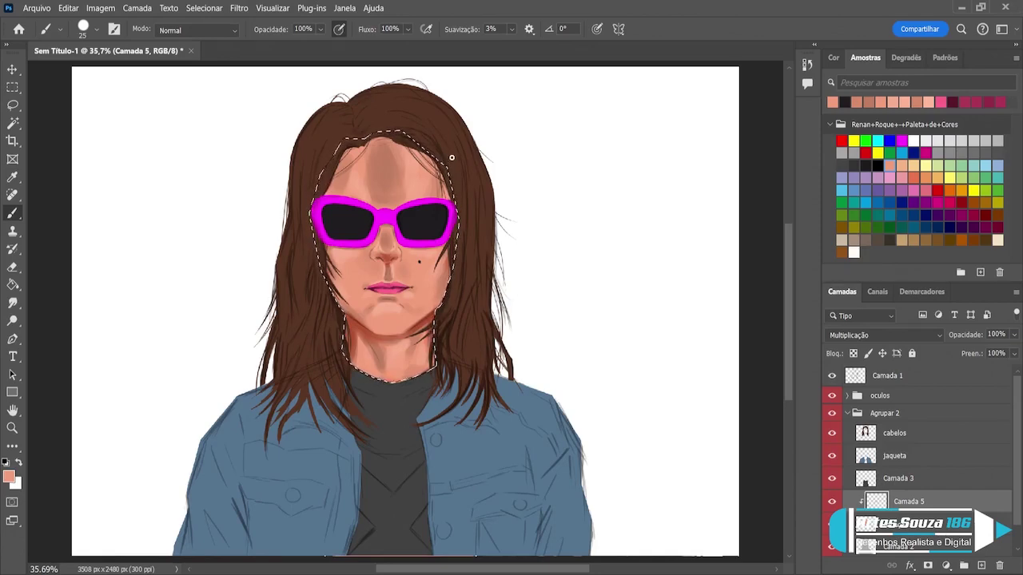
key("ctrl+d")
- Check the painted colors without the line sketch by hiding and reshowing Camada 1, with the cabelos layer selected
left_click(455, 164, "ctrl")
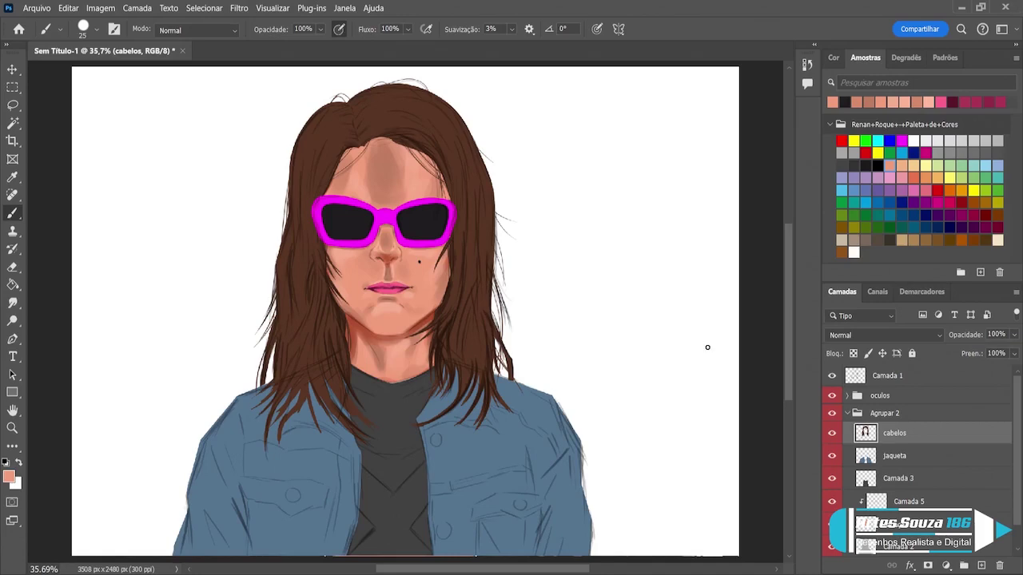
left_click(834, 376)
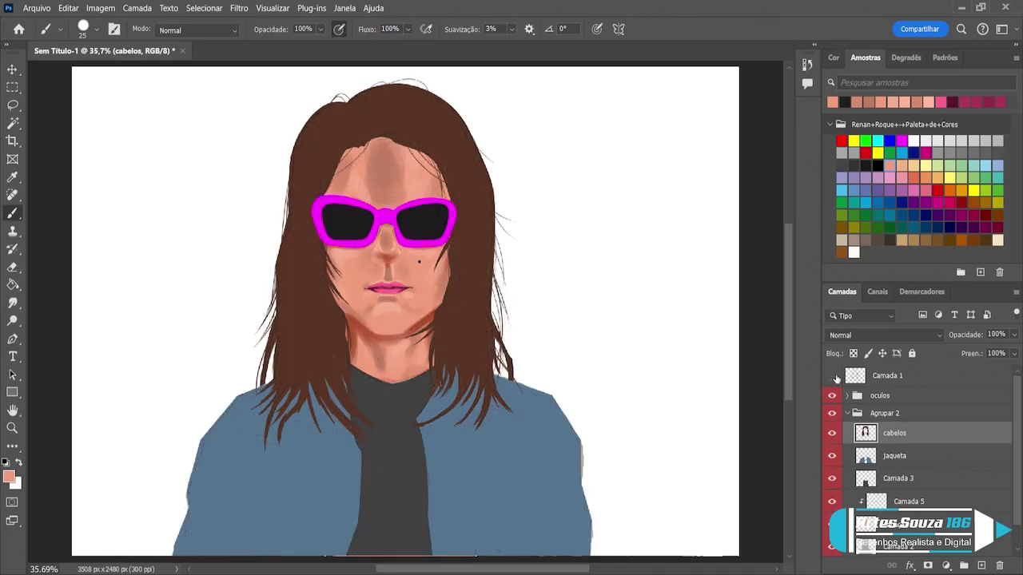
left_click(834, 376)
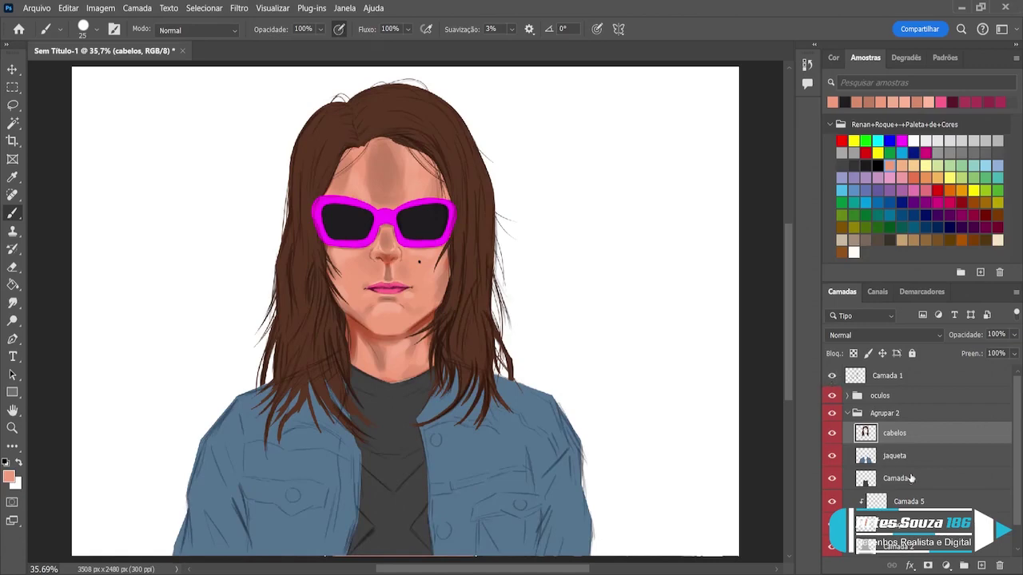
- Set the opacity of the multiply layer Camada 5 to 60% and merge it with the cabeça layer
left_click(913, 520)
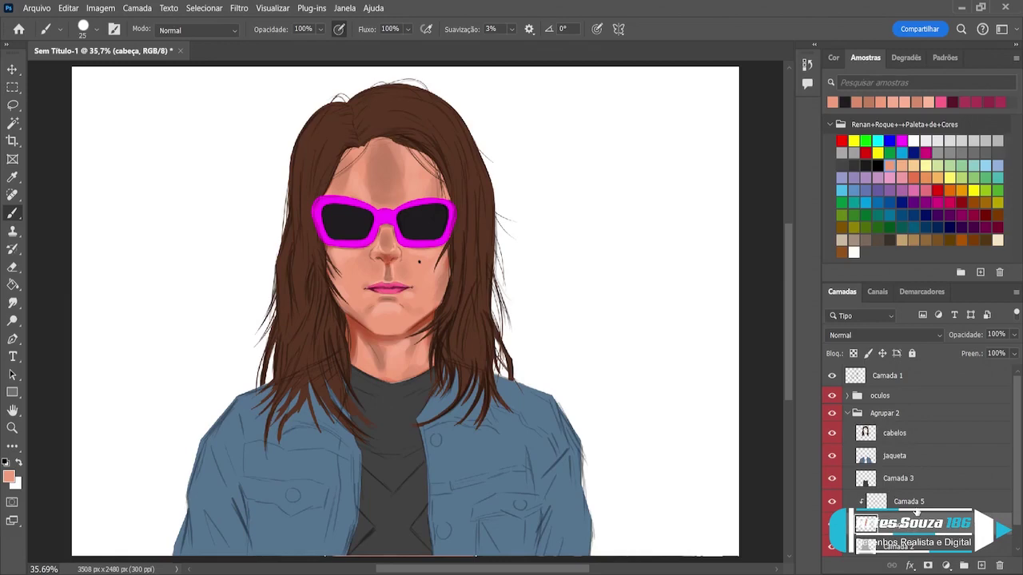
left_click(916, 505)
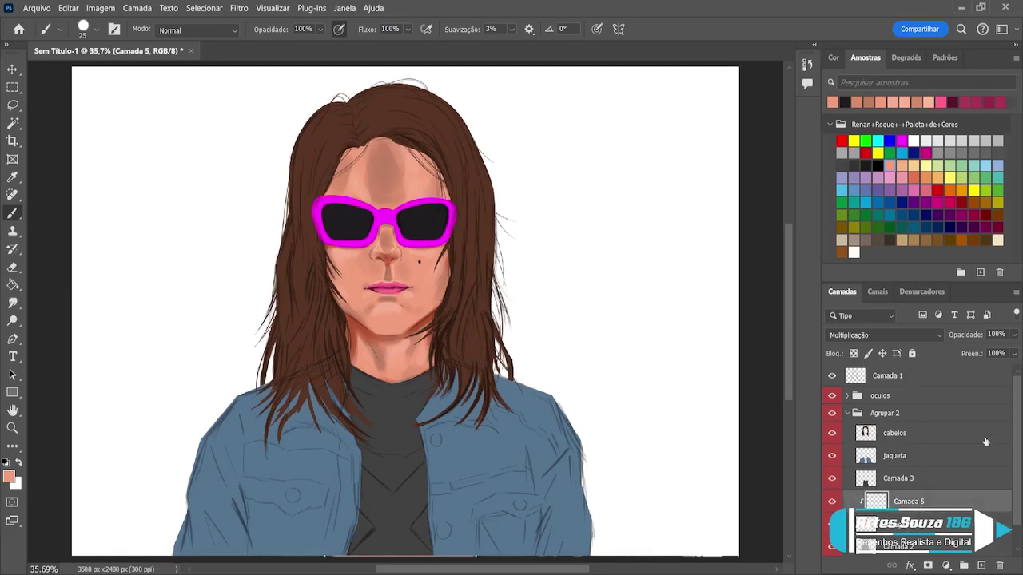
left_click_drag(993, 352, 991, 352)
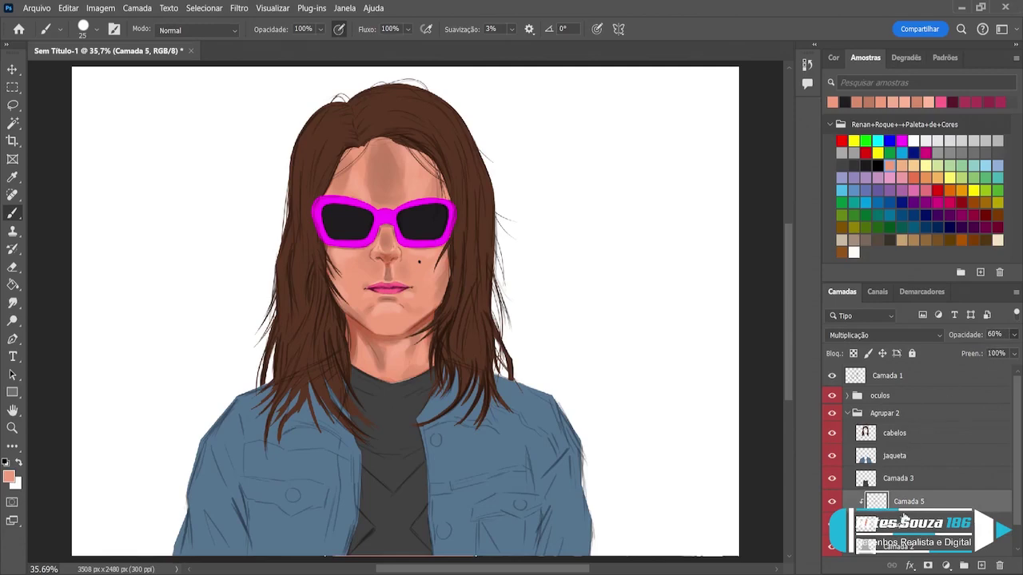
left_click(903, 512)
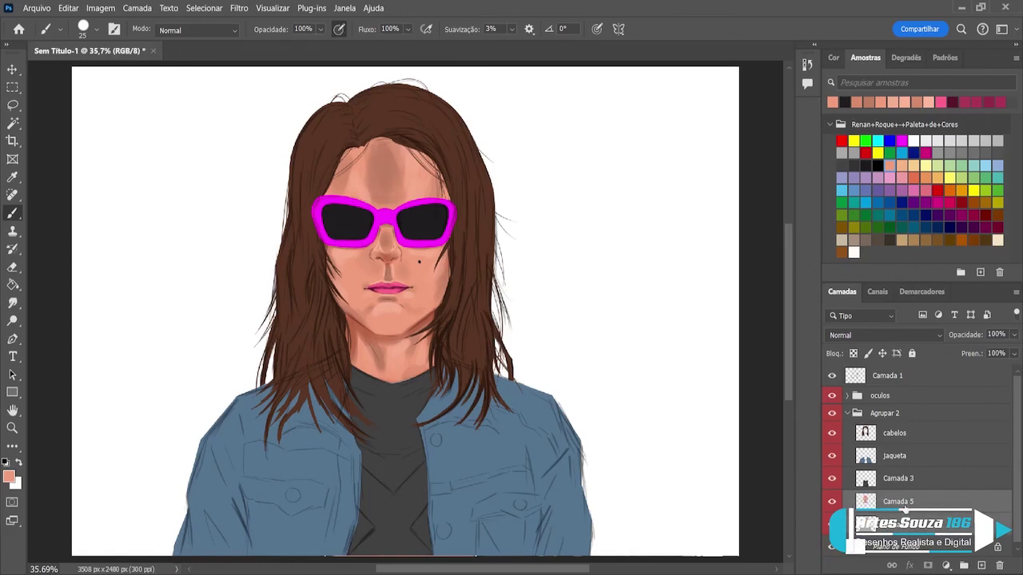
- Add a new layer clipped to the merged head layer and set the brush color to default black
left_click(982, 565)
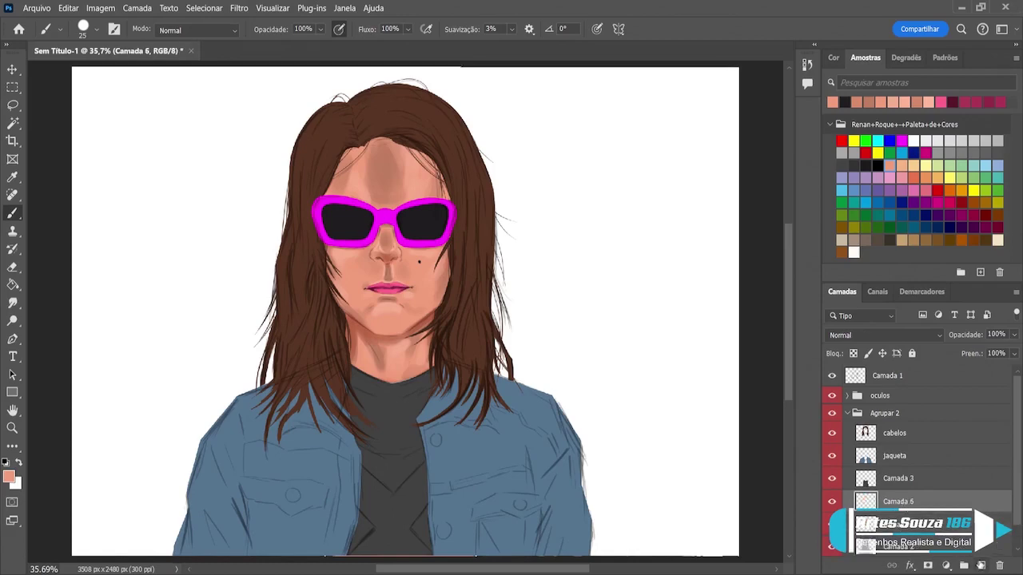
left_click(911, 490, "alt")
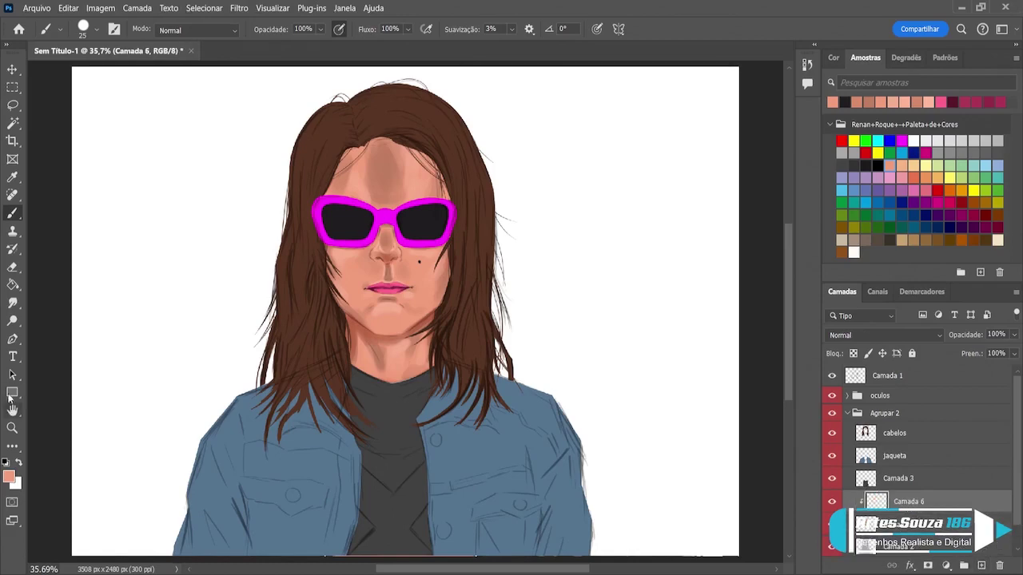
left_click(12, 428)
left_click(376, 267)
left_click(376, 267)
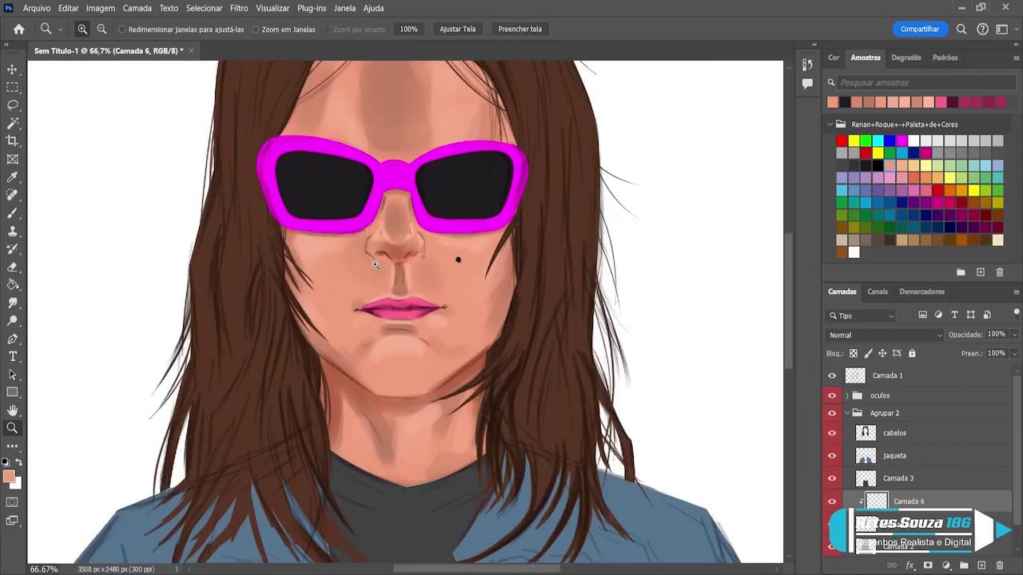
left_click(376, 267)
left_click(12, 215)
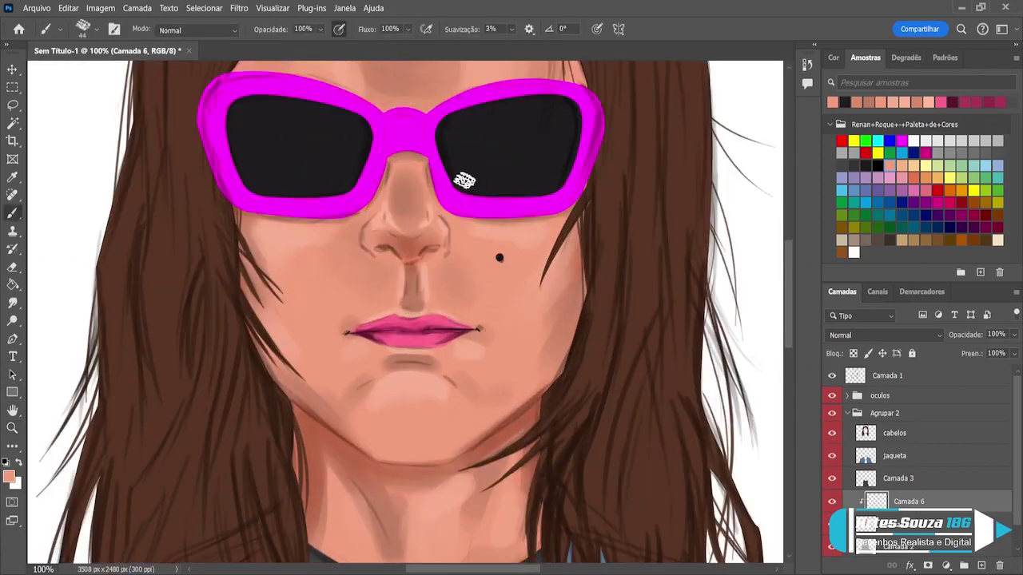
key("d")
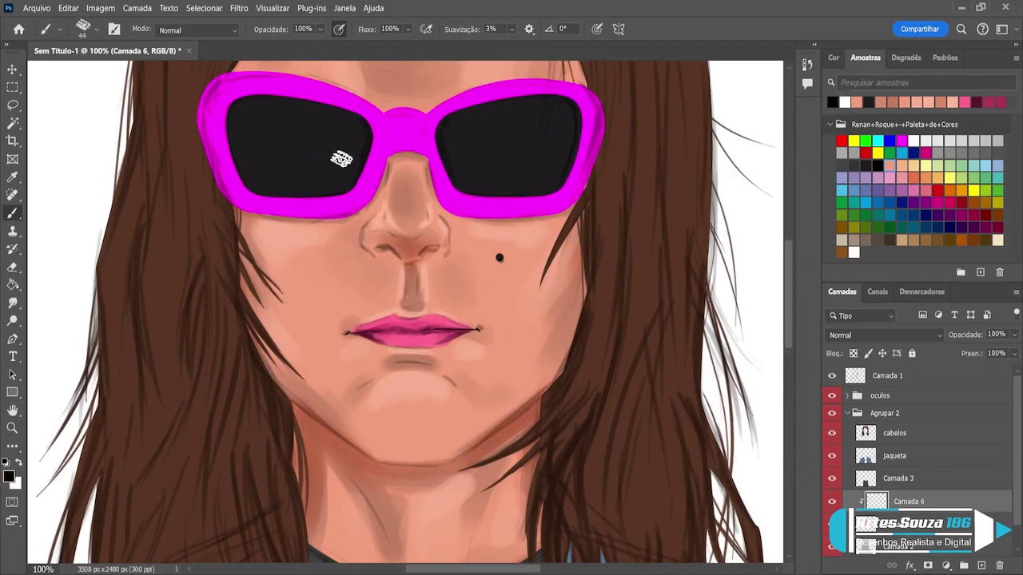
- Paint both nostrils in black with a 5 px brush using pen pressure for size, undoing the last stray stroke
key("bracketleft")
key("bracketleft")
key("bracketleft")
key("bracketleft")
key("bracketleft")
key("bracketleft")
key("bracketleft")
key("bracketleft")
left_click(596, 29)
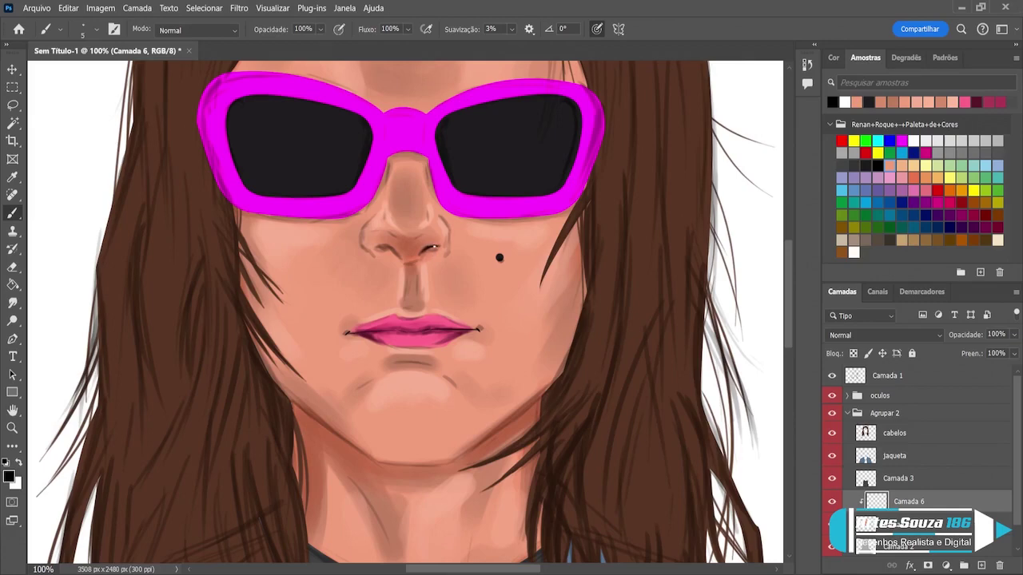
left_click_drag(437, 247, 443, 257)
left_click_drag(377, 248, 382, 247)
left_click_drag(382, 251, 389, 250)
key("ctrl+z")
- Clean up the edges of the black nostrils with a 20 px eraser, touching them up with the brush
key("e")
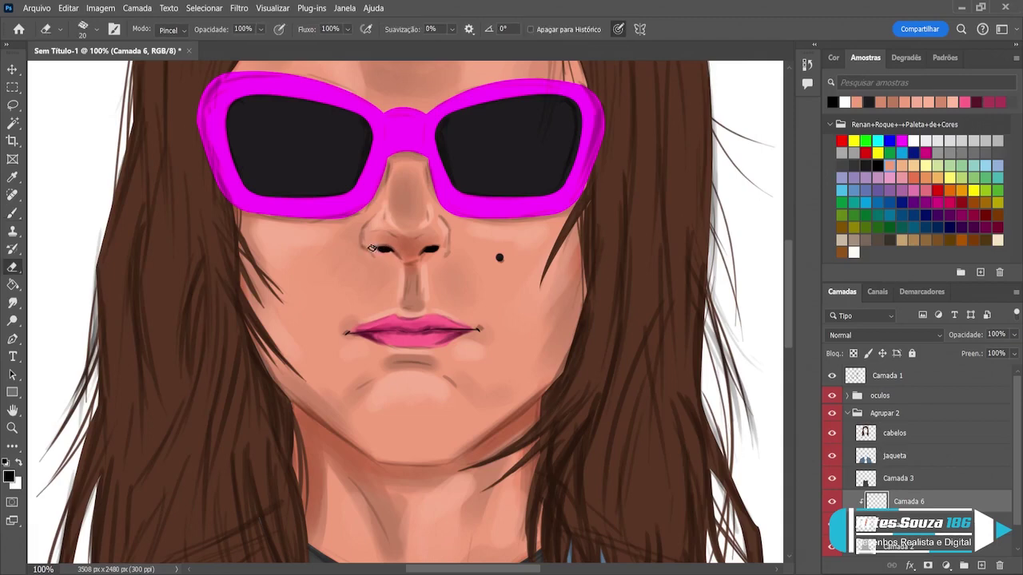
key("b")
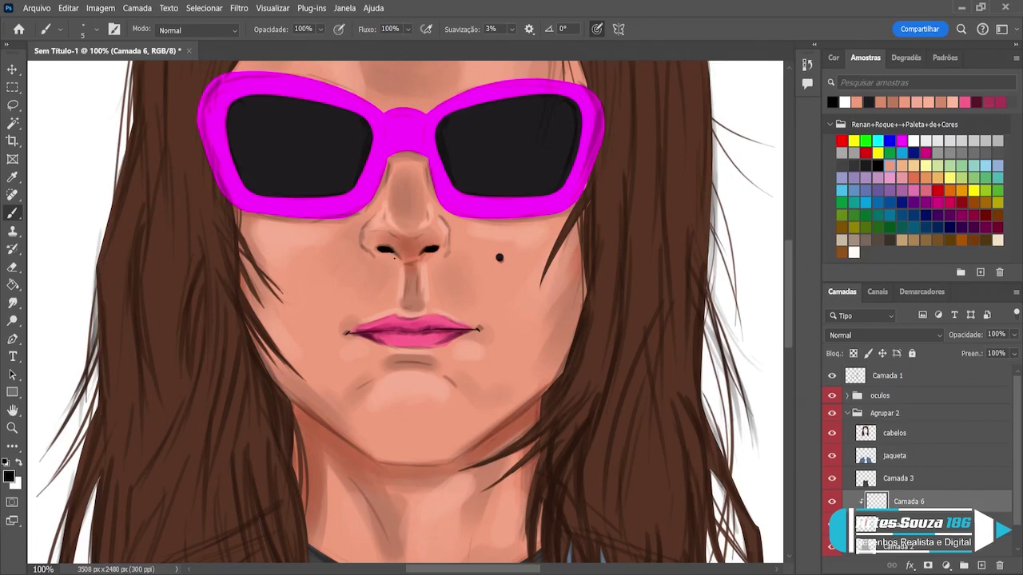
key("e")
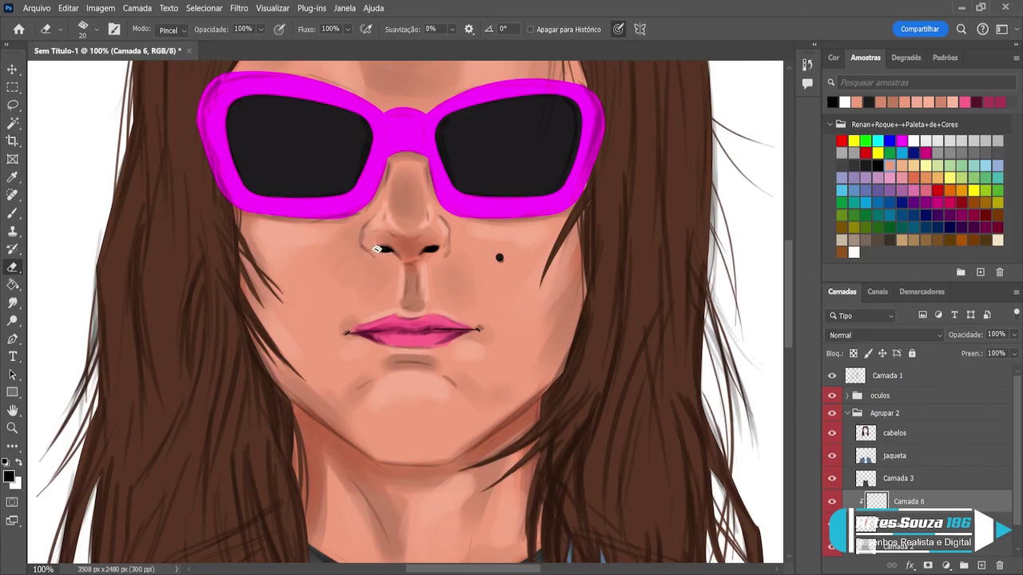
key("ctrl+0")
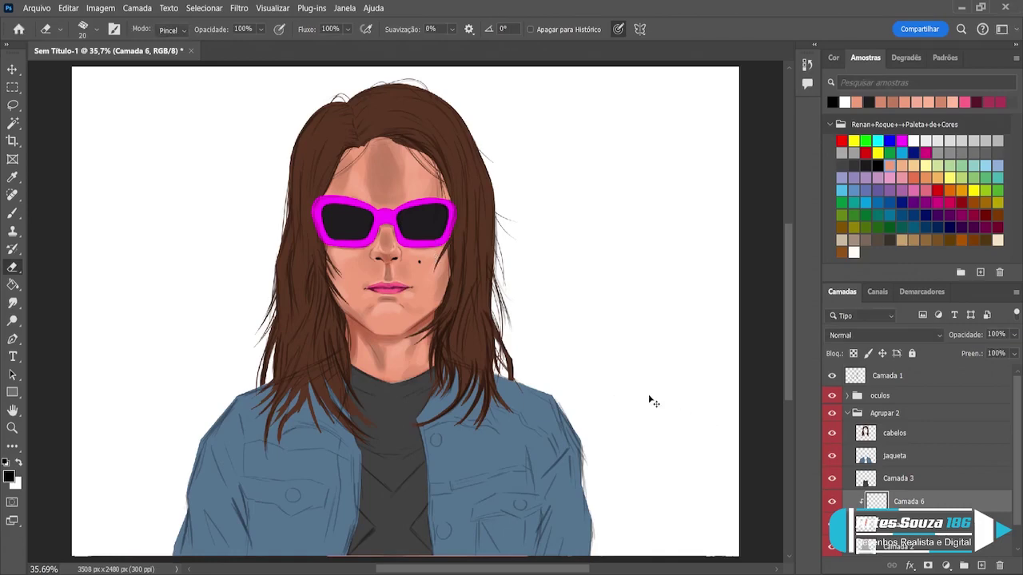
- Outline both wings of the nose in dark brown sampled from the hair, with a 5 px brush and pressure-controlled opacity
key("ctrl+1")
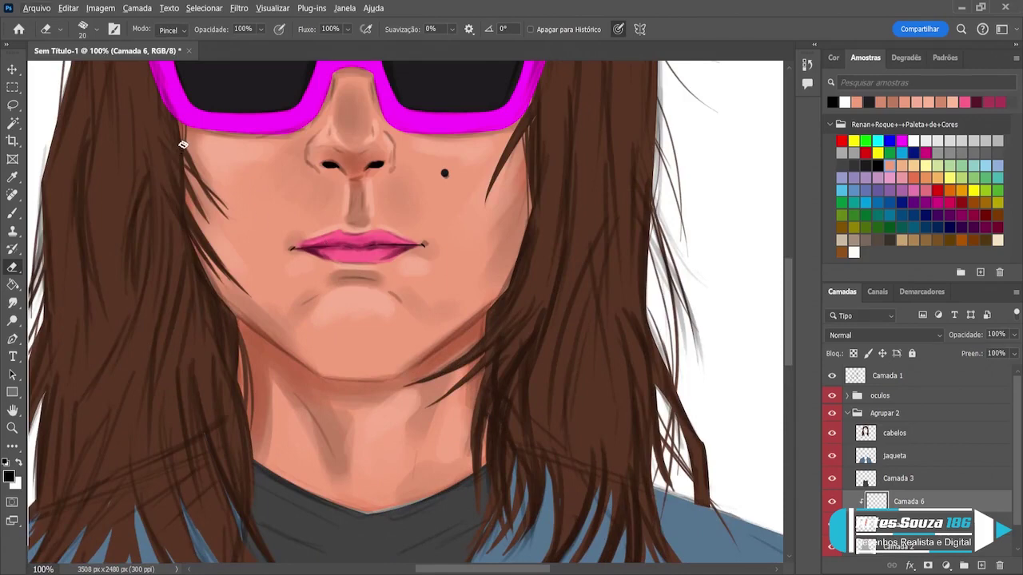
key("b")
left_click(187, 144, "alt")
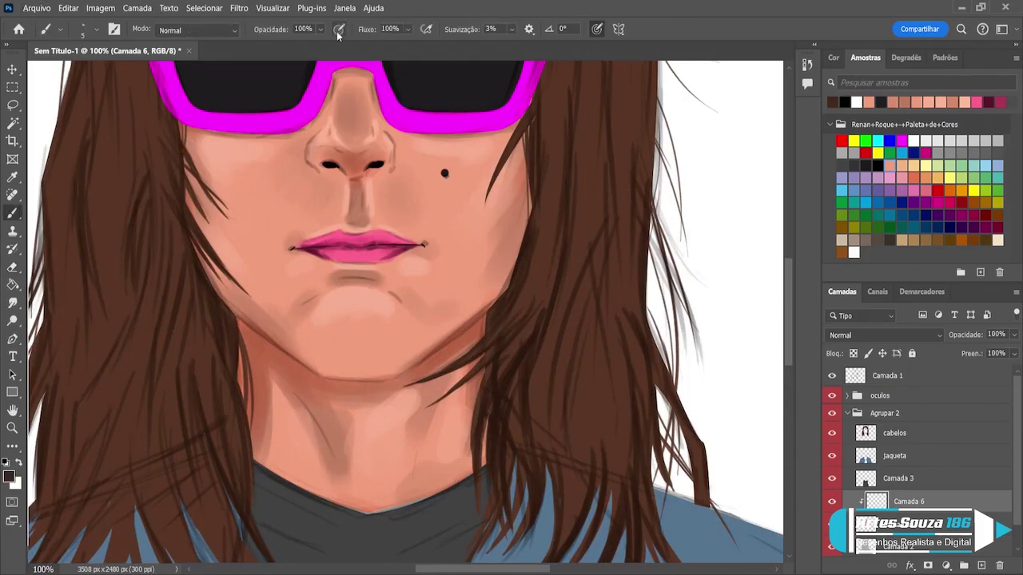
left_click(339, 29)
left_click_drag(309, 140, 322, 129)
left_click_drag(310, 142, 320, 171)
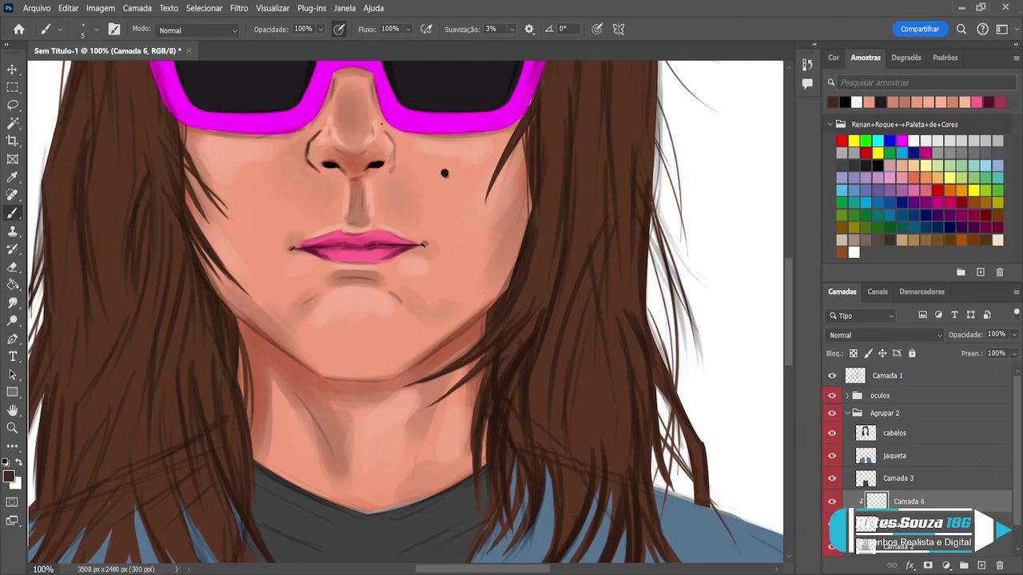
left_click_drag(381, 122, 395, 164)
- Shade around the nose wing with reddish brown sampled below the nose, and darken the mouth corner with hair brown, using a 10 px brush
left_click(361, 183, "alt")
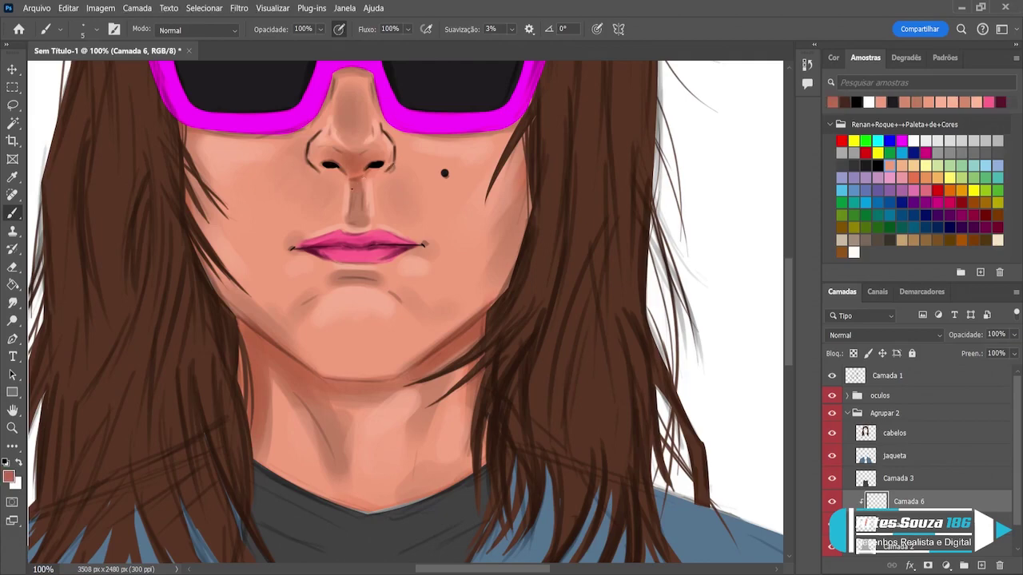
key("bracketright")
key("bracketright")
key("bracketright")
left_click_drag(304, 157, 309, 168)
left_click(533, 141, "alt")
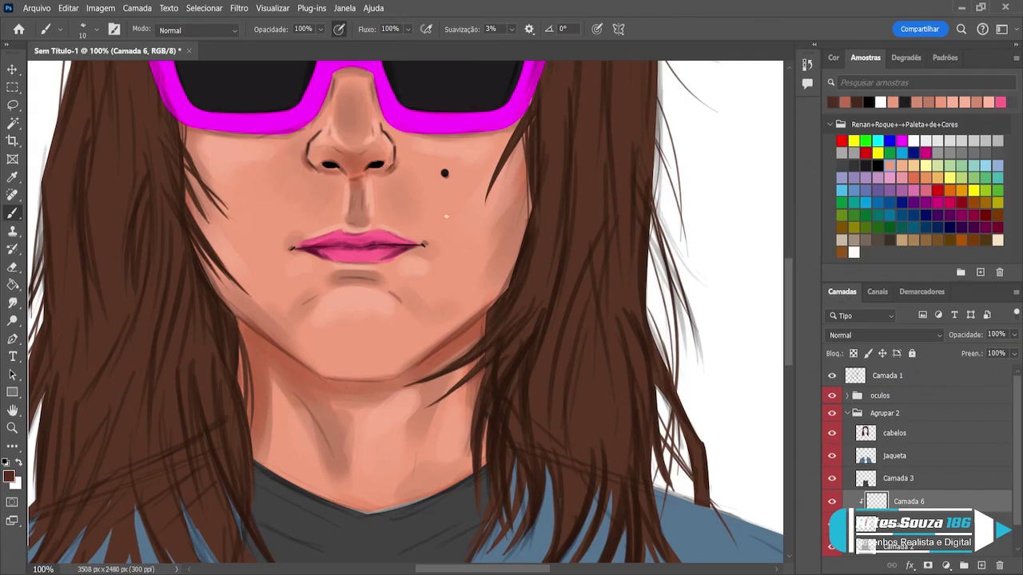
left_click_drag(424, 243, 422, 248)
key("bracketright")
key("bracketright")
mouse_move(365, 277)
left_mouse_down()
mouse_move(354, 277)
mouse_move(375, 280)
mouse_move(365, 285)
left_mouse_up()
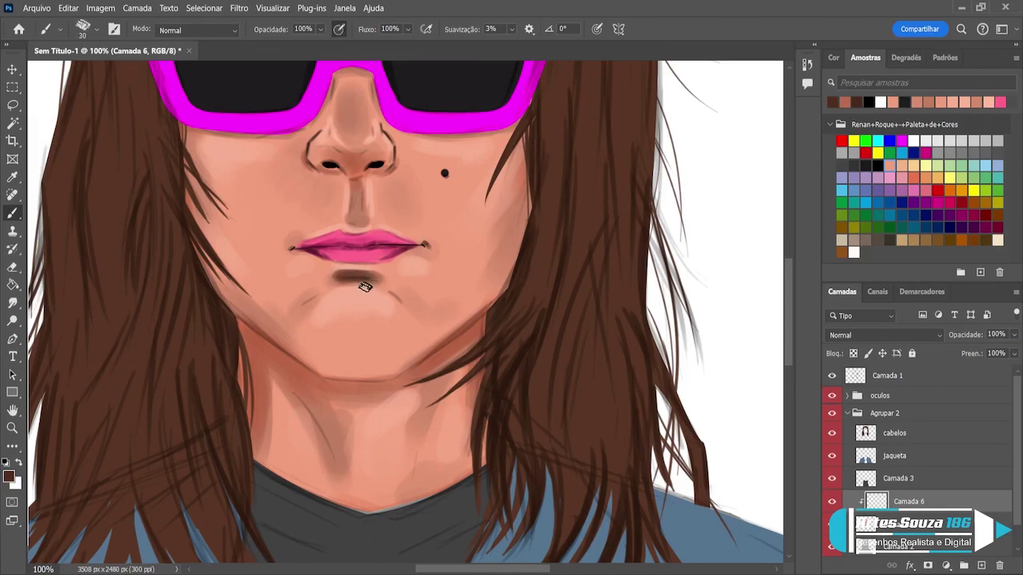
key("ctrl+z")
key("ctrl+z")
key("ctrl+z")
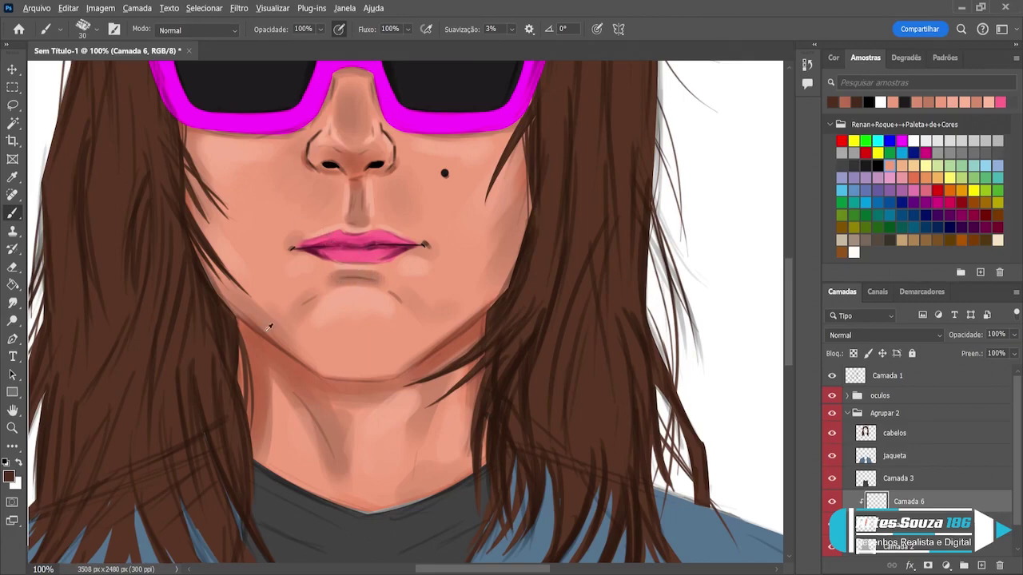
- Paint a soft shadow below the lower lip with a reddish brown sampled from the portrait, using a 30 px brush
left_click(304, 291, "alt")
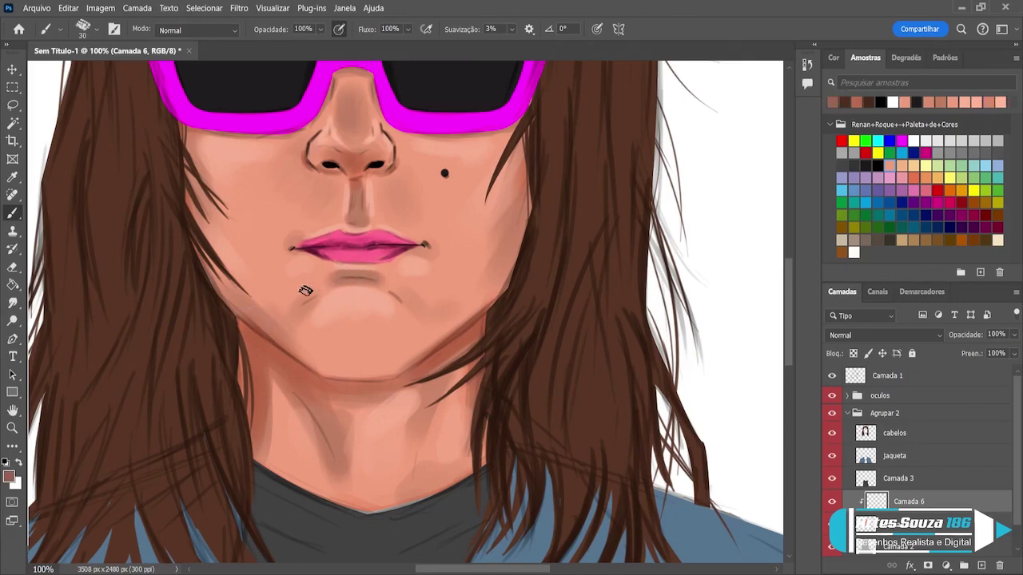
key("i")
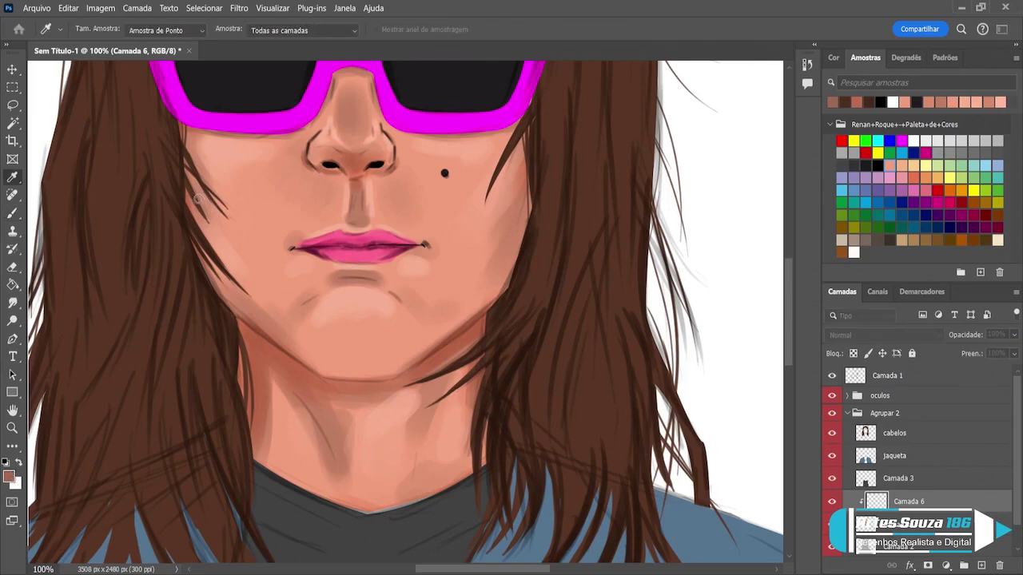
key("b")
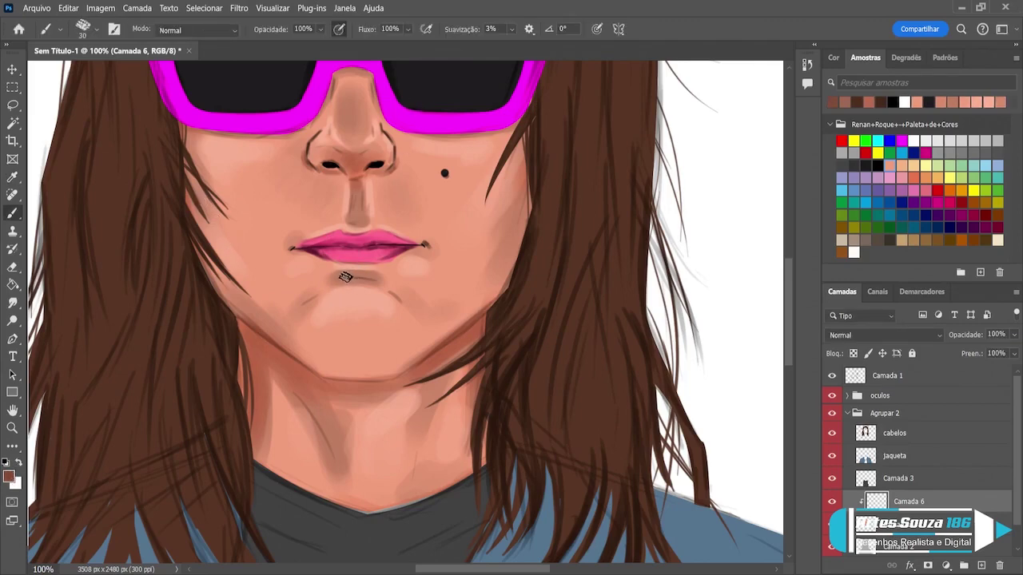
mouse_move(368, 276)
left_mouse_down()
mouse_move(334, 278)
mouse_move(372, 283)
left_mouse_up()
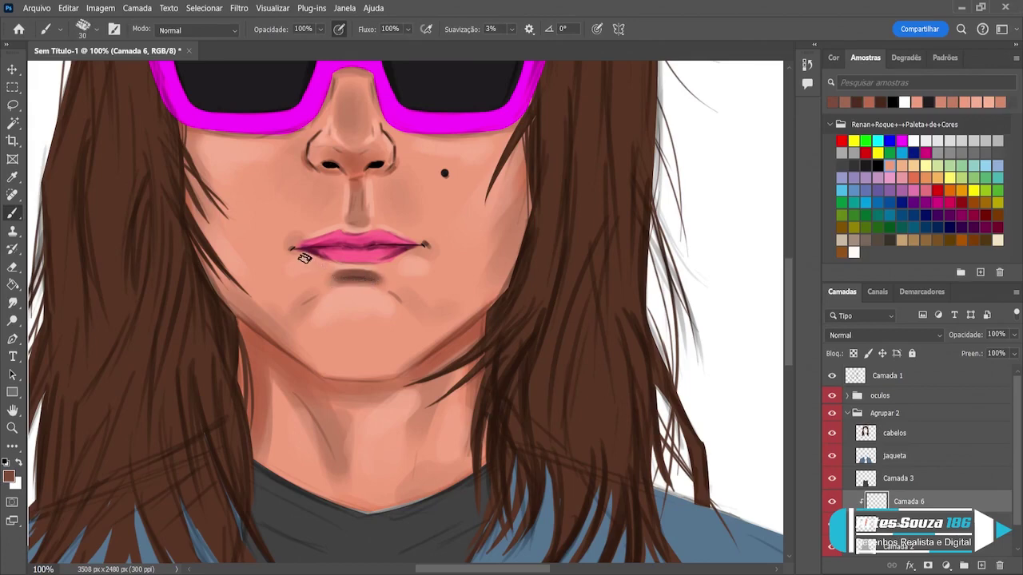
- Refine the corners and edges of the lips in reddish brown with a 10 px brush
key("bracketleft")
key("bracketleft")
key("bracketleft")
key("bracketleft")
left_click_drag(419, 244, 406, 250)
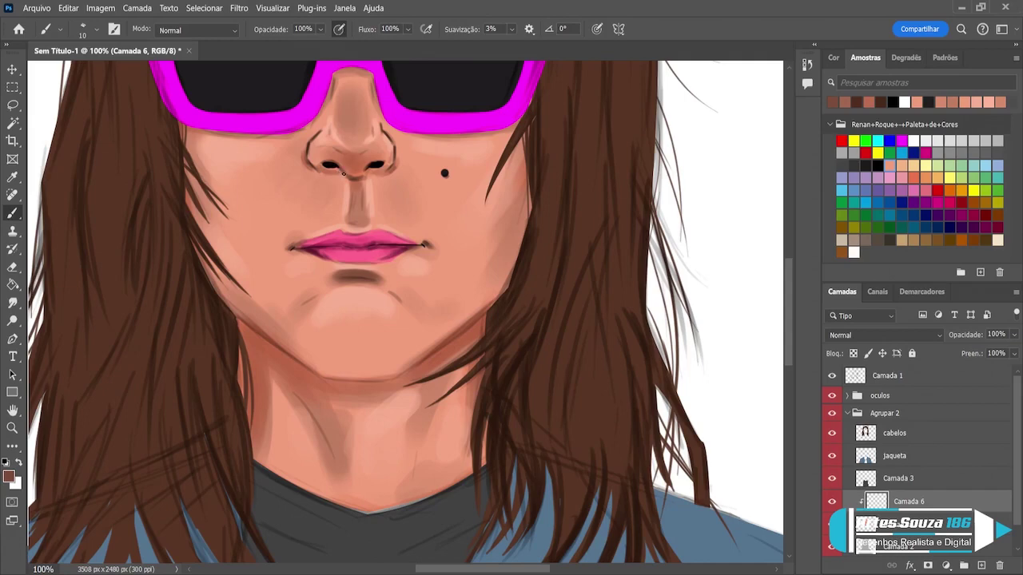
scroll(344, 173, "down", 3)
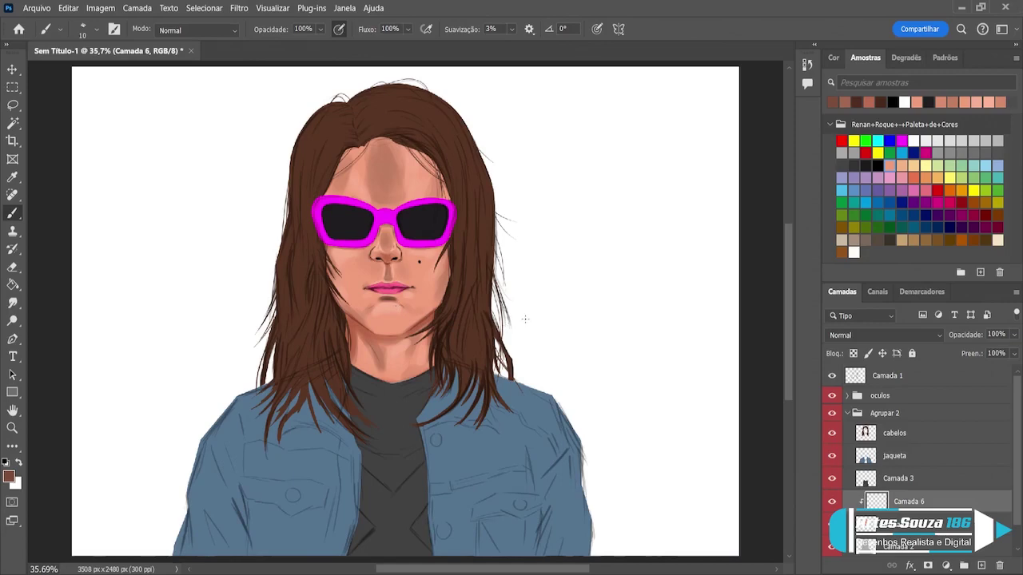
- Add a new layer above cabelos and select the hair area from the cabelos layer with the Magic Wand at tolerance 32
left_click(924, 448)
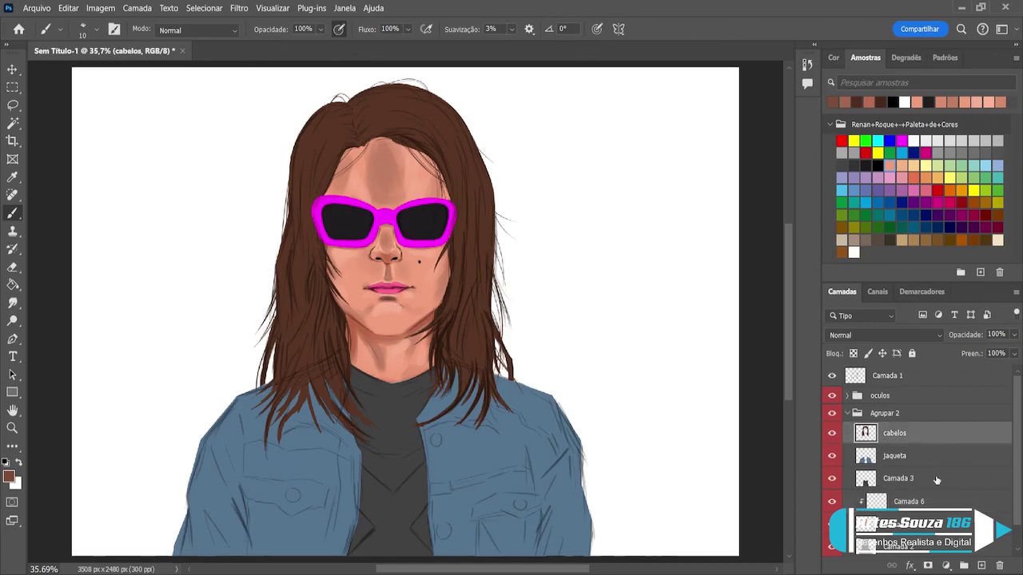
left_click(982, 565)
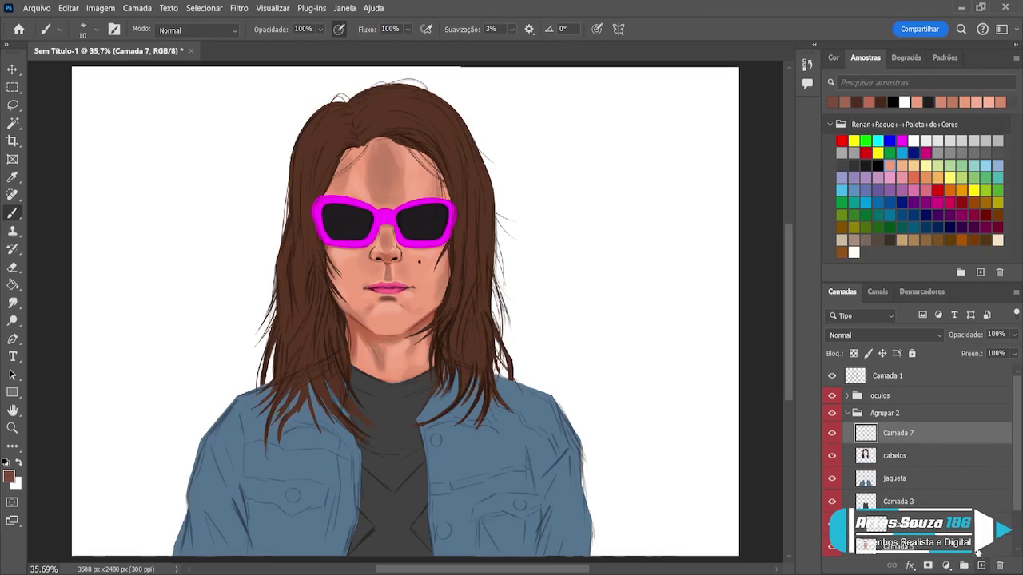
left_click(12, 123)
left_click(361, 113)
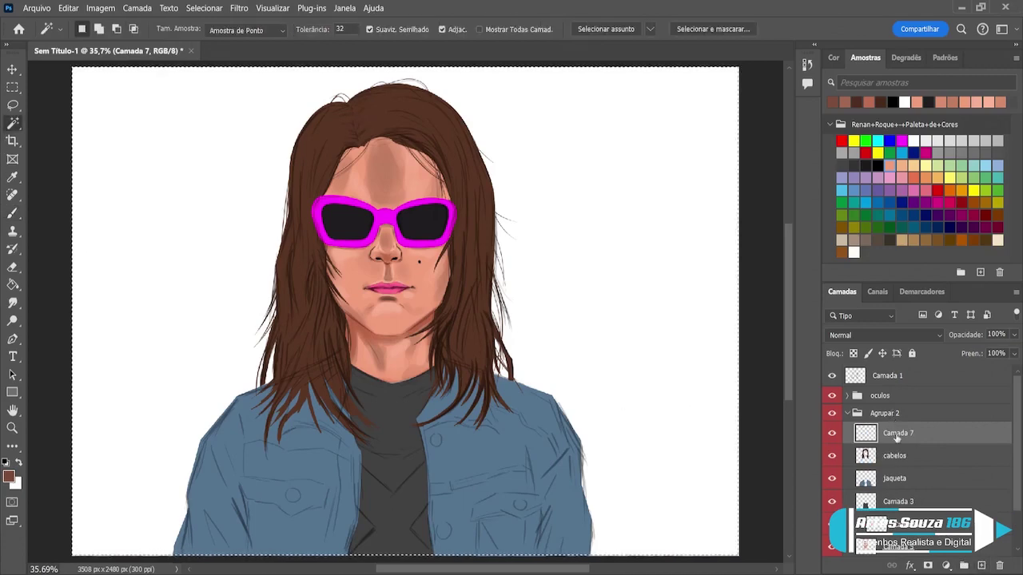
key("alt+bracketleft")
left_click(445, 153)
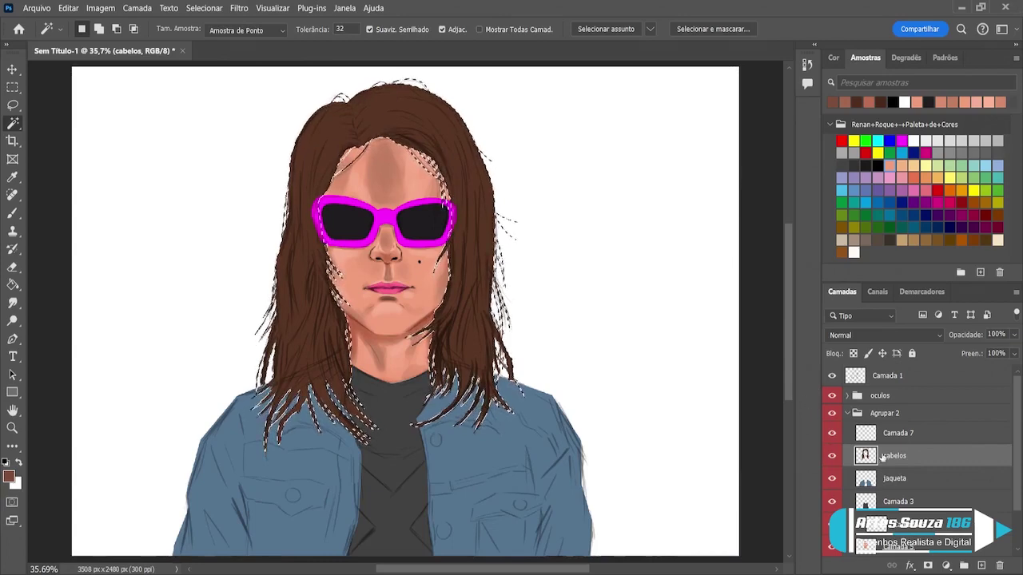
- Make Camada 7 active and choose an olive-brown foreground color for the Brush, starting from the sampled hair brown
left_click(899, 440)
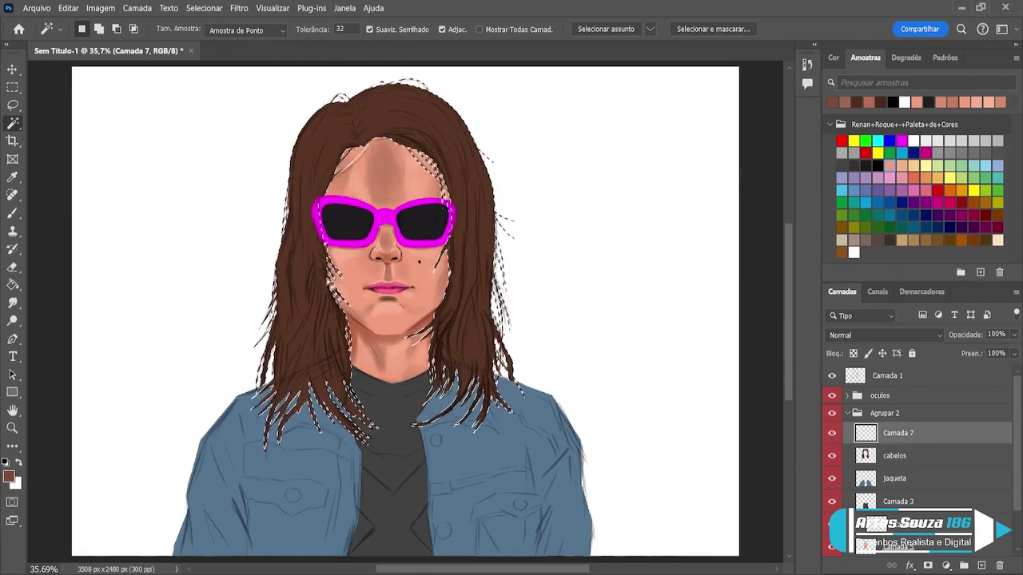
left_click(13, 214)
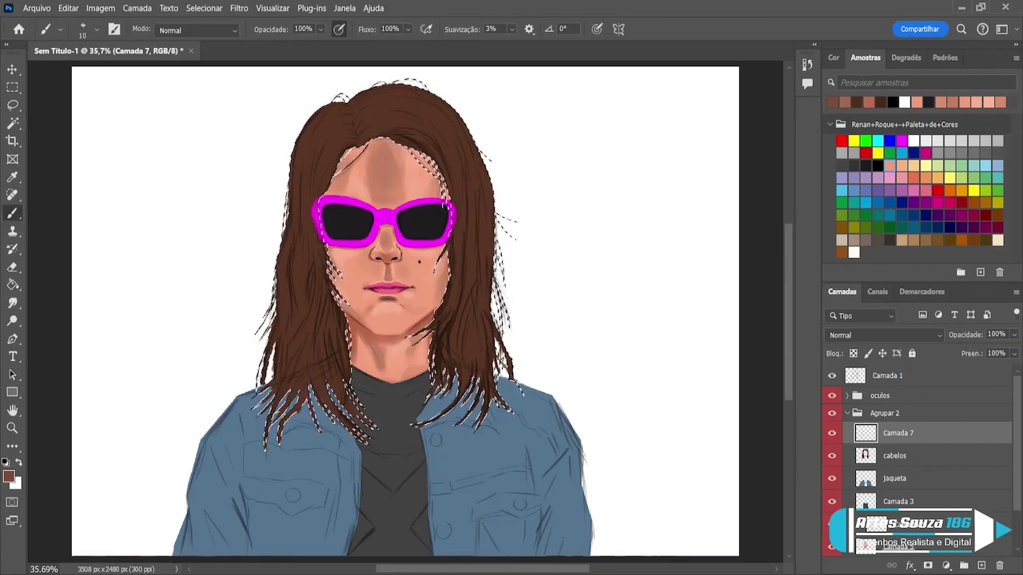
left_click(326, 141)
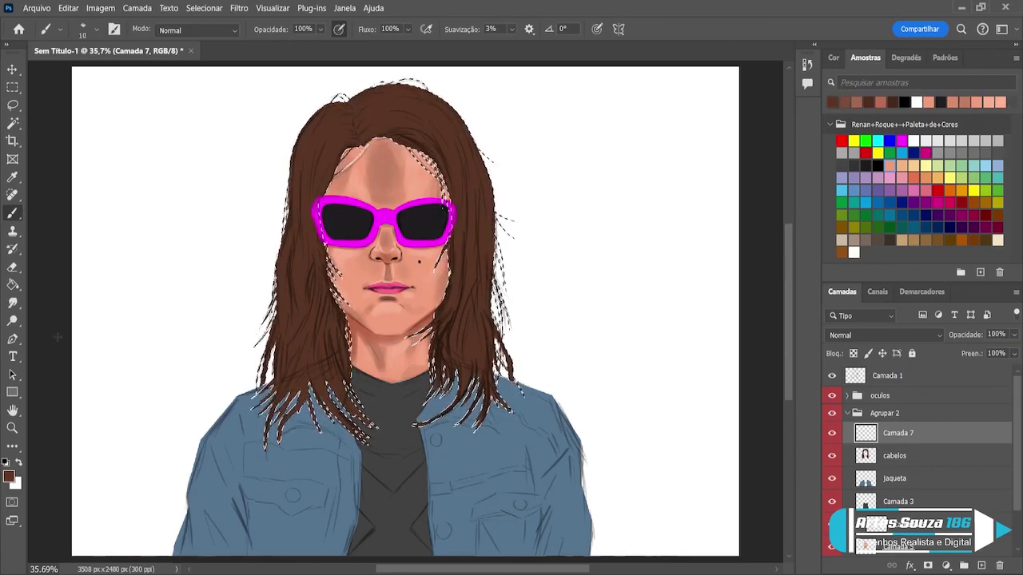
left_click(13, 176)
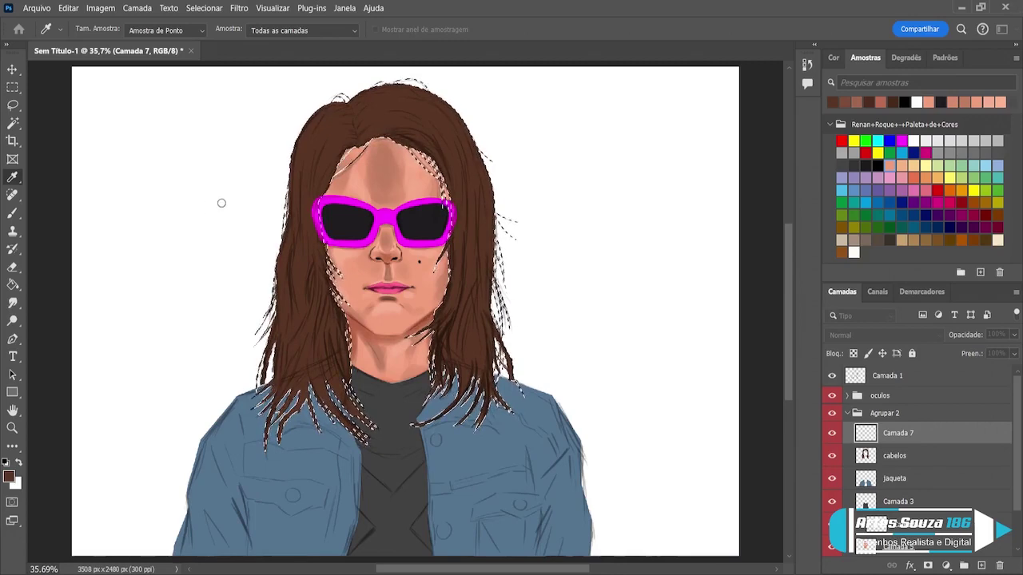
left_click(413, 89)
key("b")
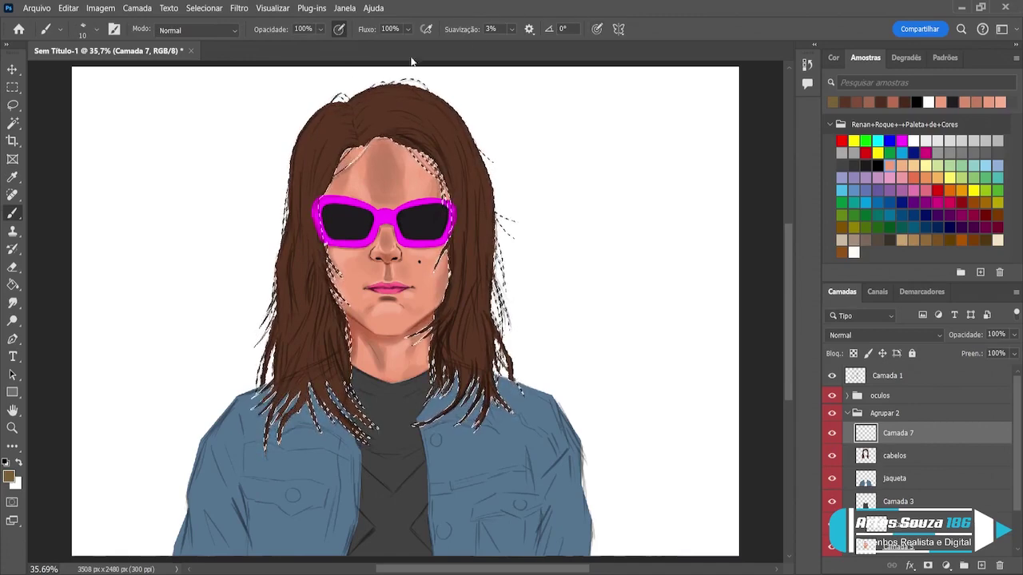
- Paint fine olive-brown strands throughout the hair with a 10 px brush whose size follows pen pressure
left_click(597, 29)
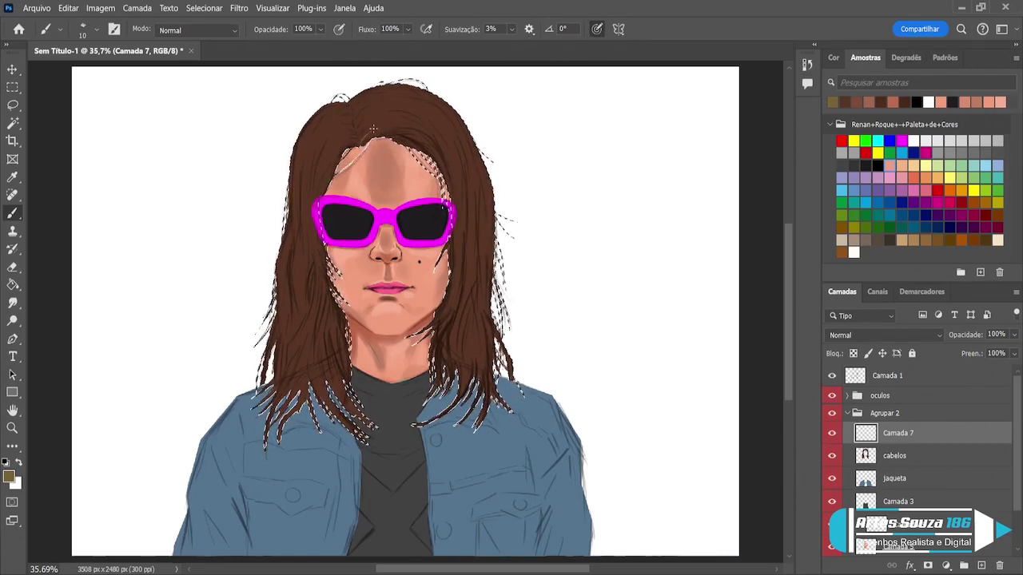
key("bracketright")
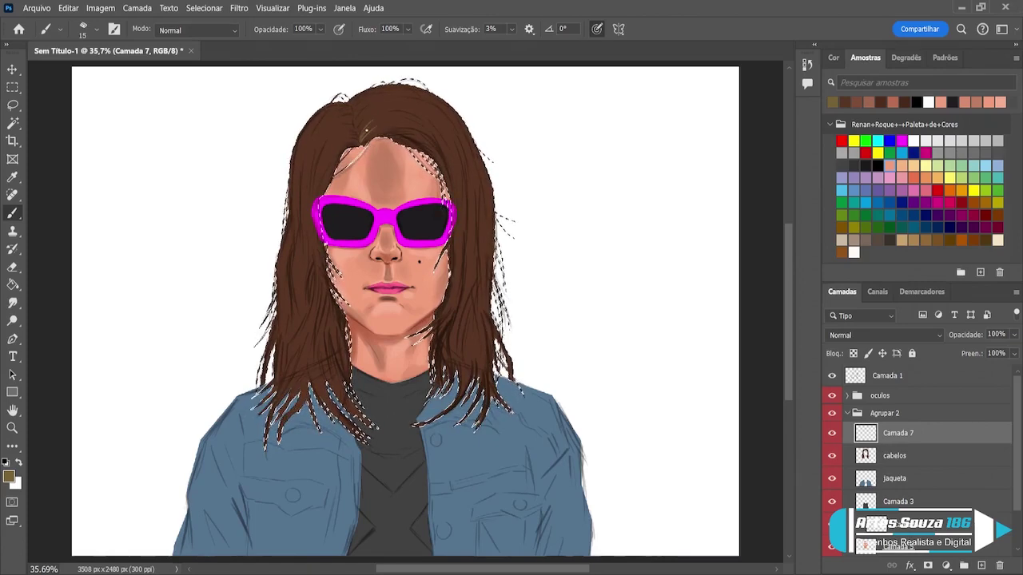
key("bracketleft")
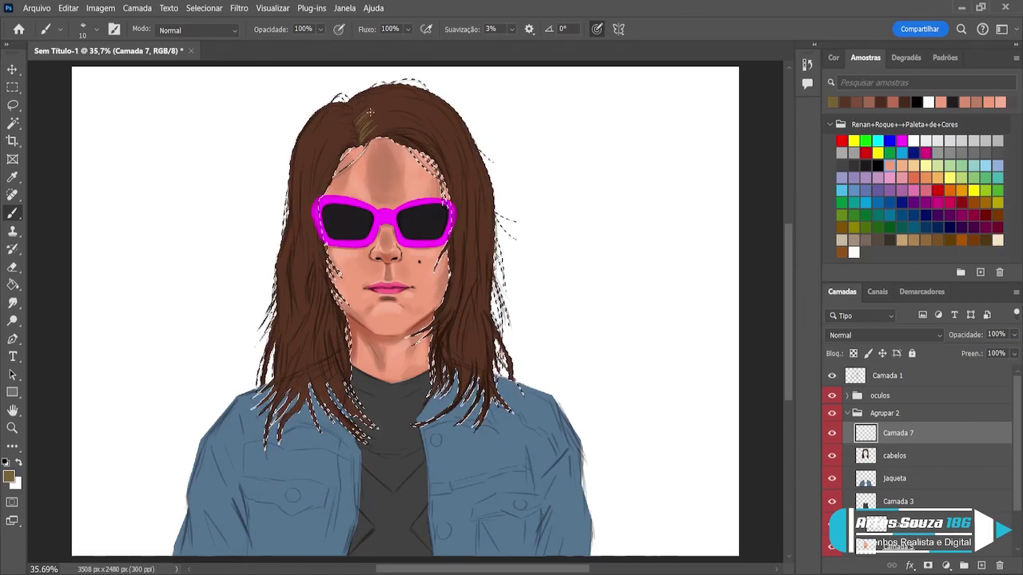
left_click_drag(361, 119, 367, 104)
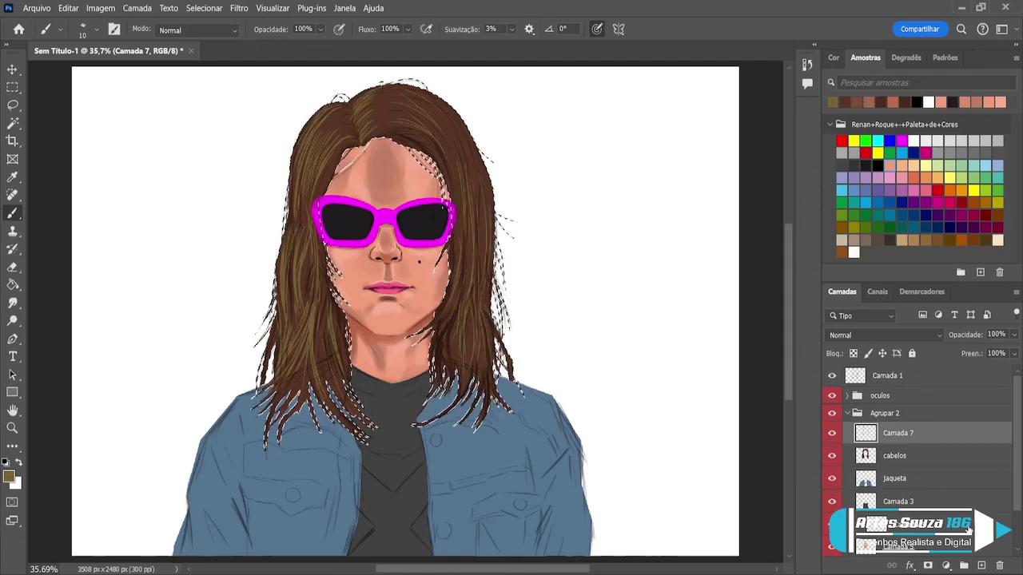
- Clip Camada 7 to the cabelos layer and add another clipped layer above it
left_click(930, 444, "alt")
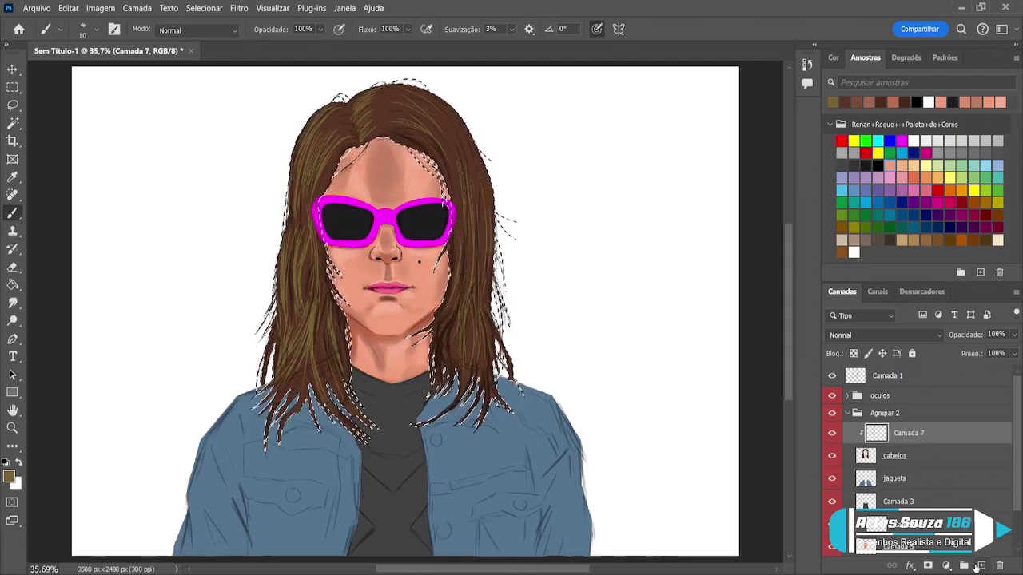
left_click(978, 565)
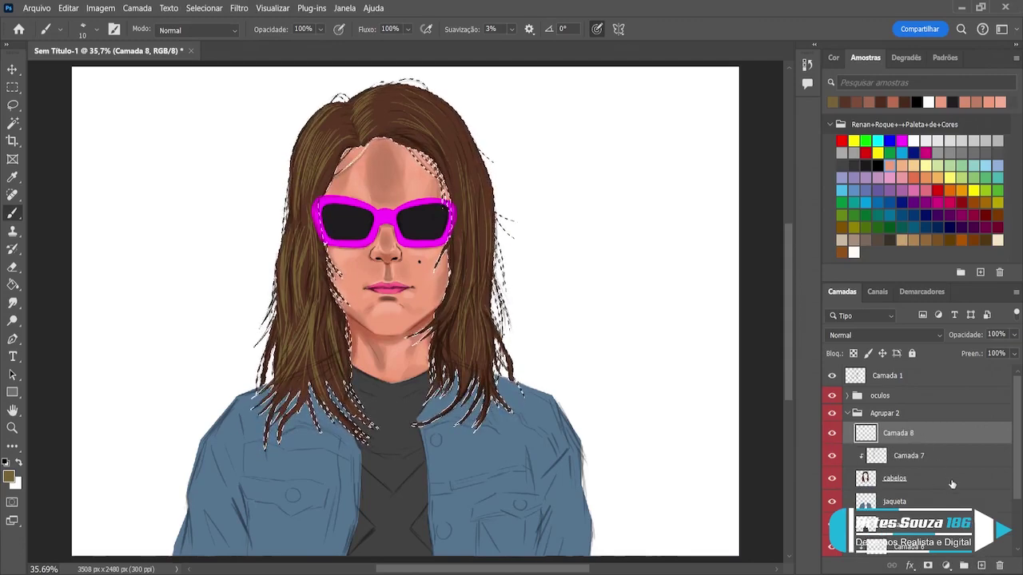
left_click(935, 443, "alt")
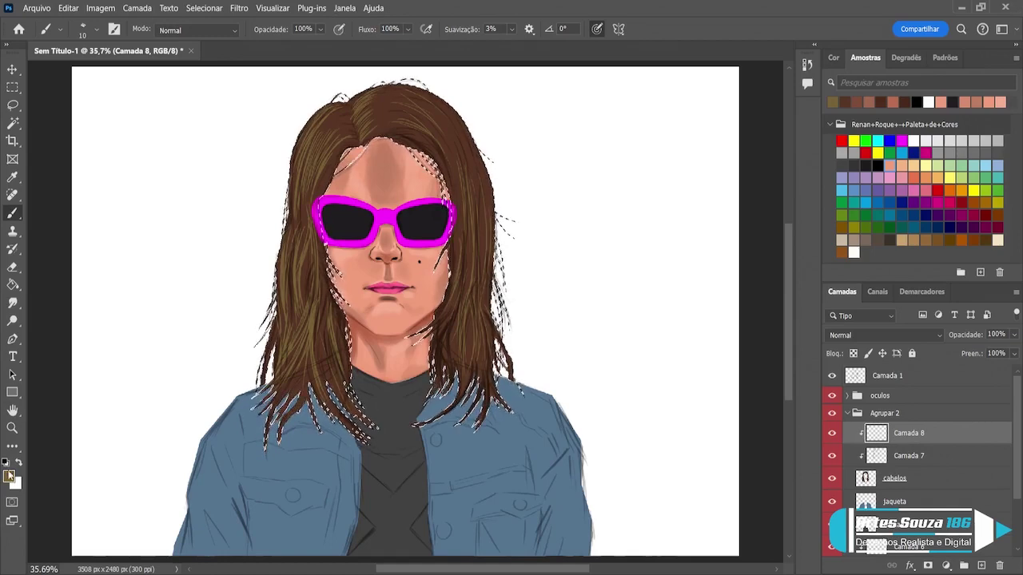
- Choose a dark brown based on the hair color and set up a 35 px round brush with pressure-controlled opacity instead of size
left_click(421, 107, "alt")
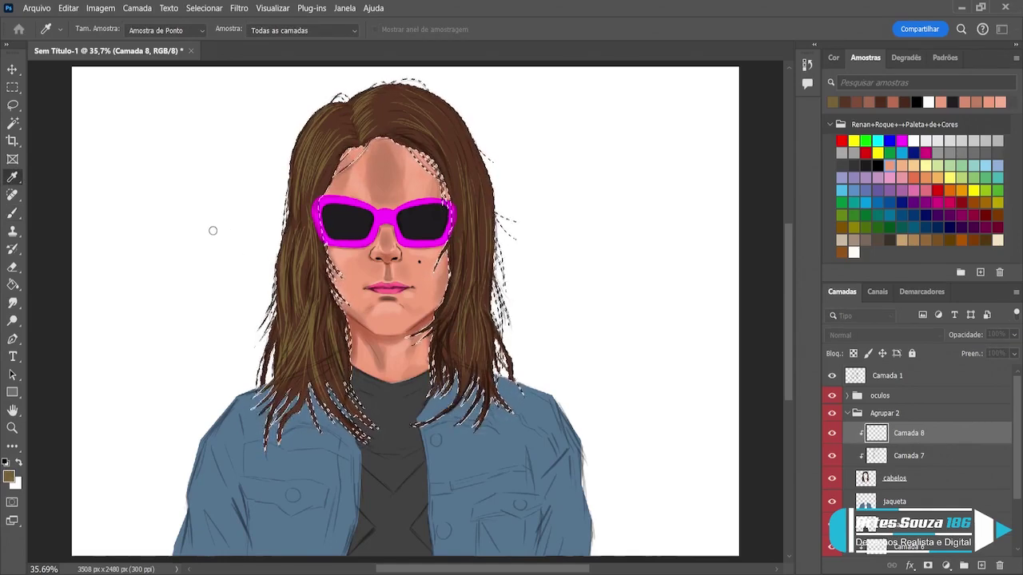
left_click(402, 99, "alt")
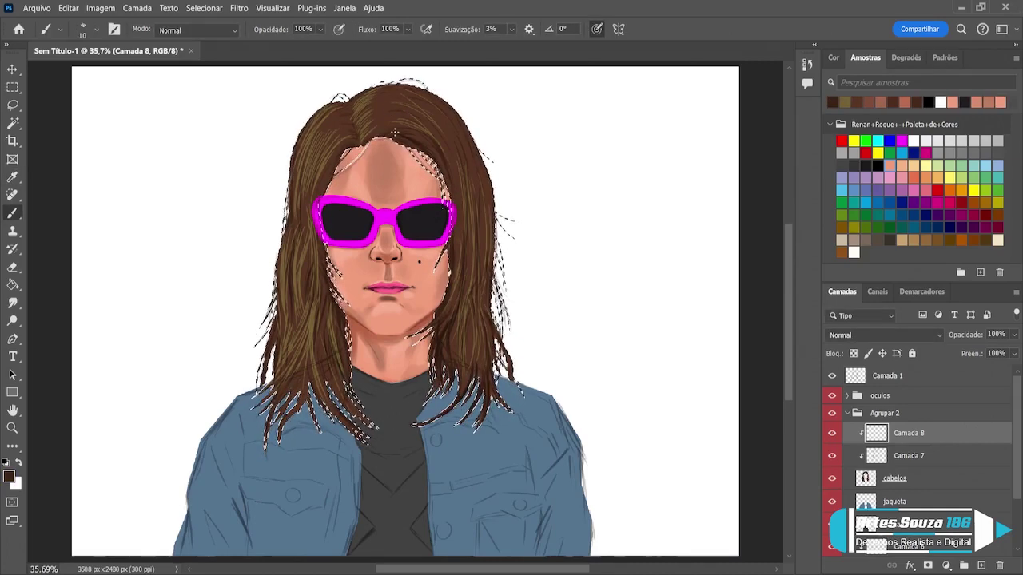
key("bracketright")
key("bracketright")
key("bracketright")
key("bracketright")
key("bracketright")
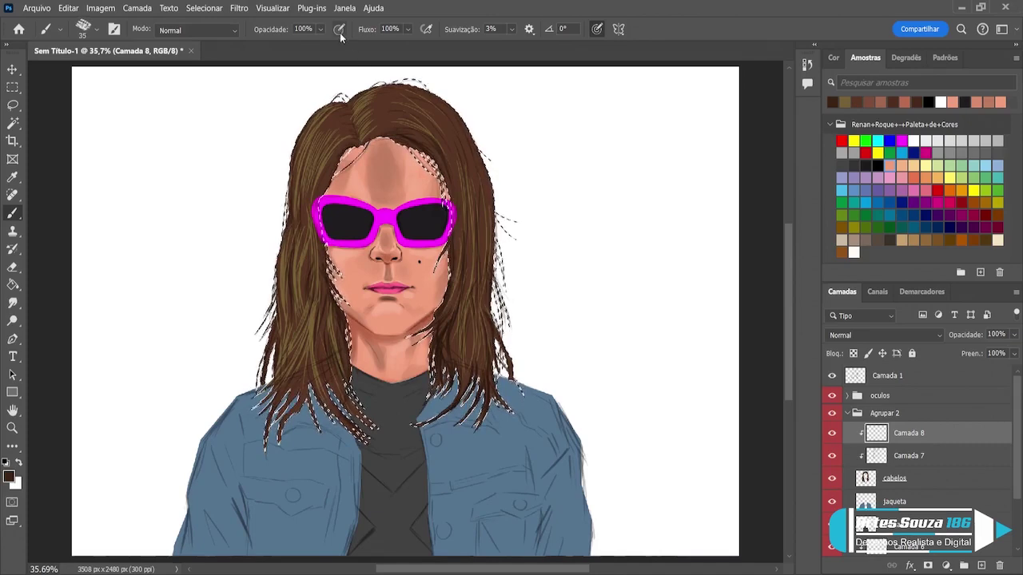
left_click(339, 29)
key("bracketright")
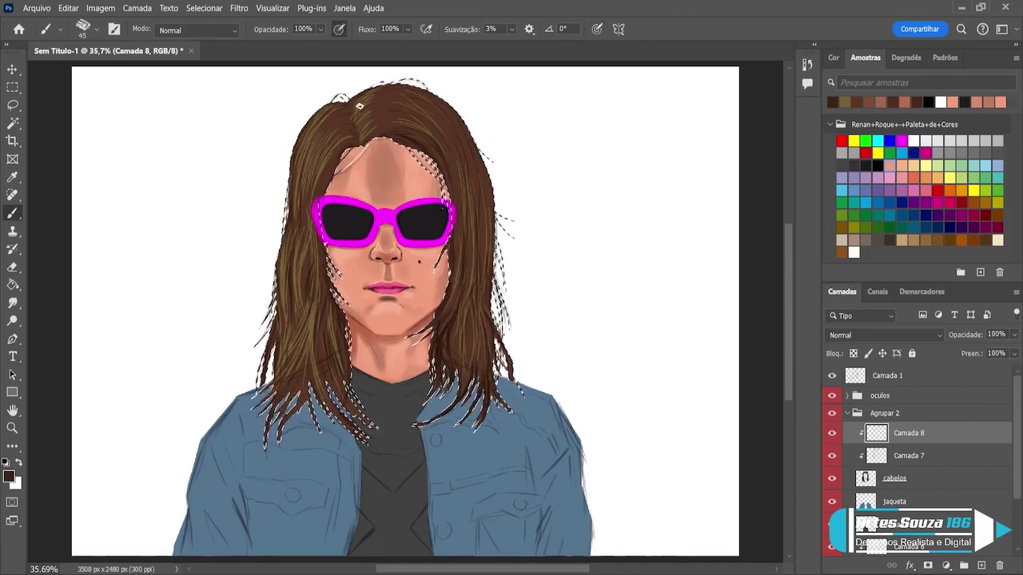
key("bracketleft")
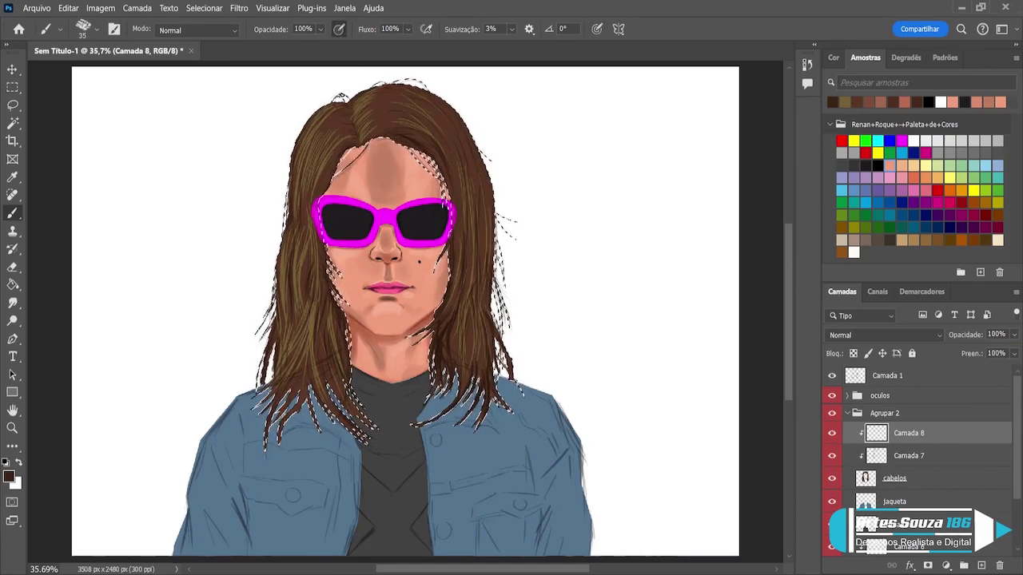
key("period")
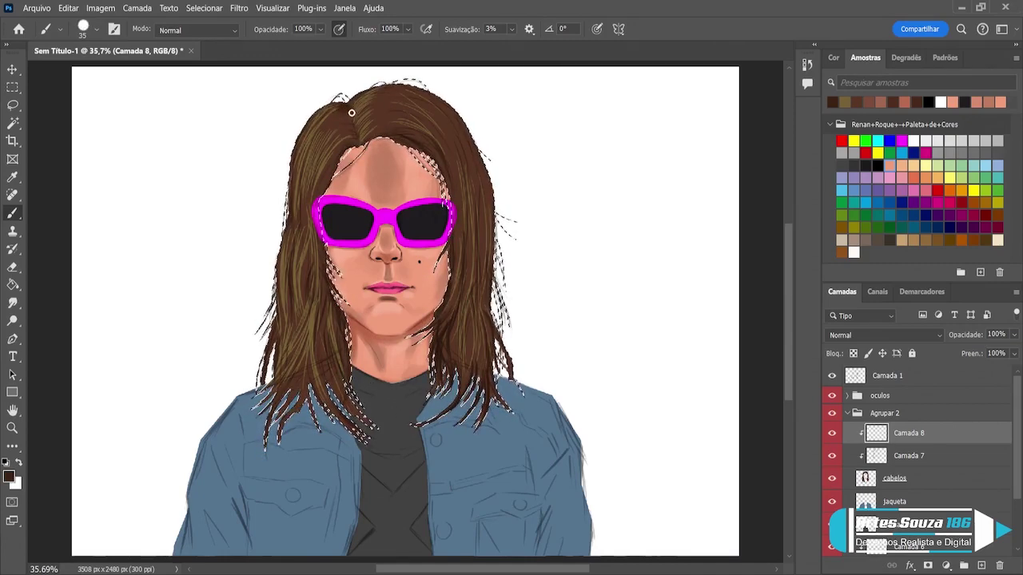
- Shade the hair parting and the lengths on the portrait's left side in dark brown with 15 to 40 px brush sizes
key("bracketleft")
key("bracketleft")
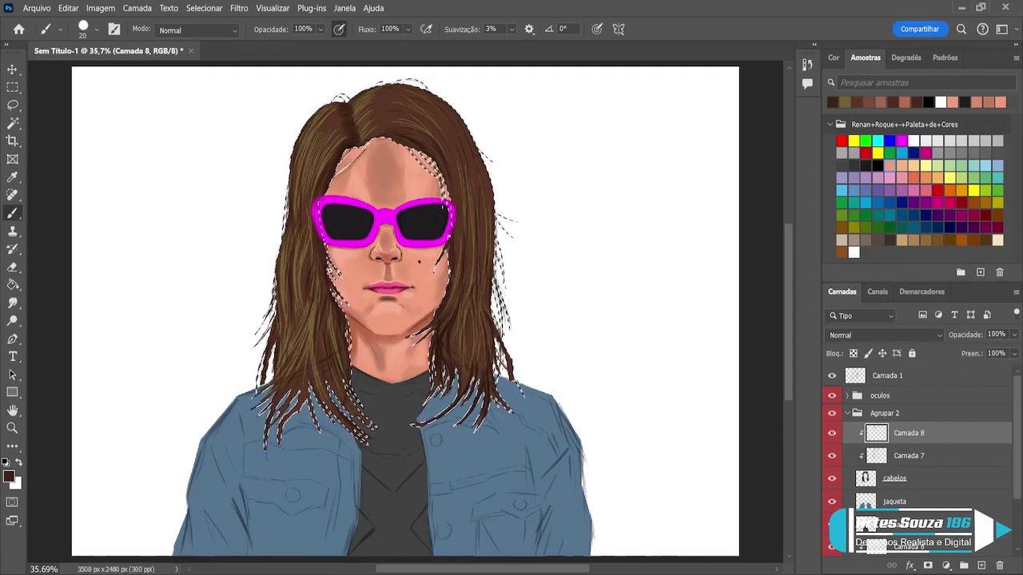
key("bracketright")
key("bracketleft")
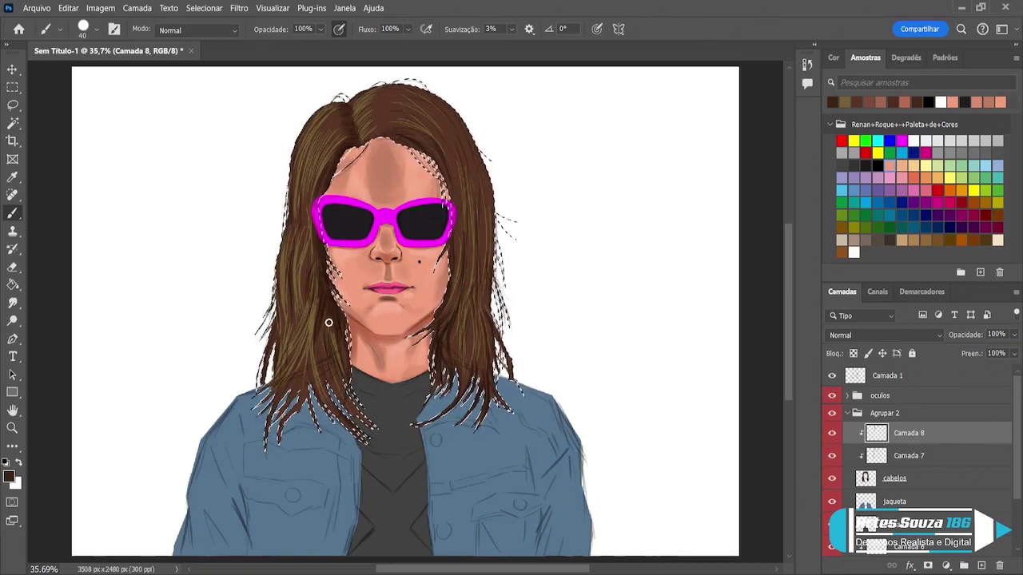
key("bracketleft")
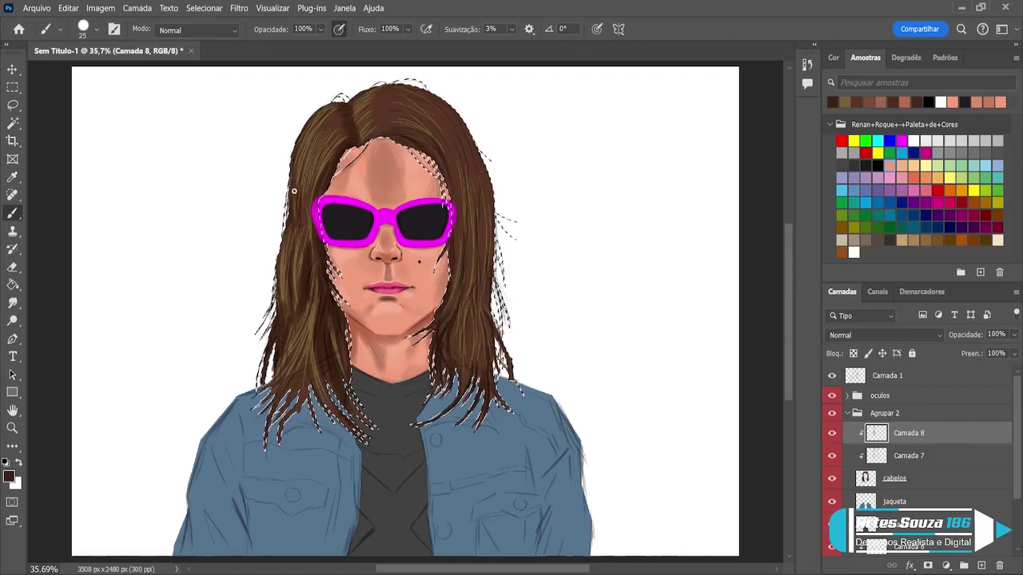
key("bracketleft")
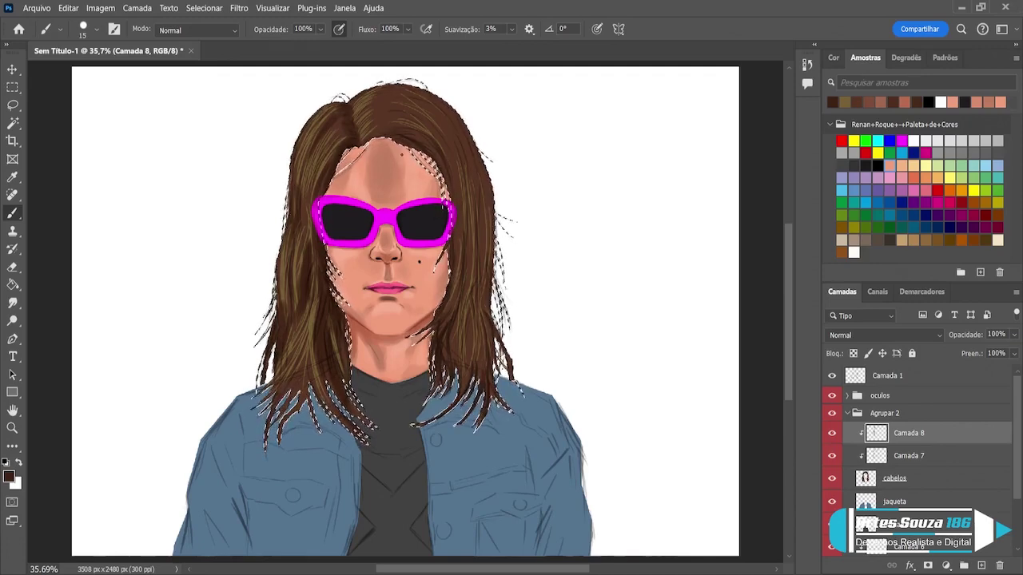
- Darken the hair lengths on the portrait's right side in dark brown, varying the brush between 15 and 30 px
key("ctrl+h")
key("bracketright")
key("bracketright")
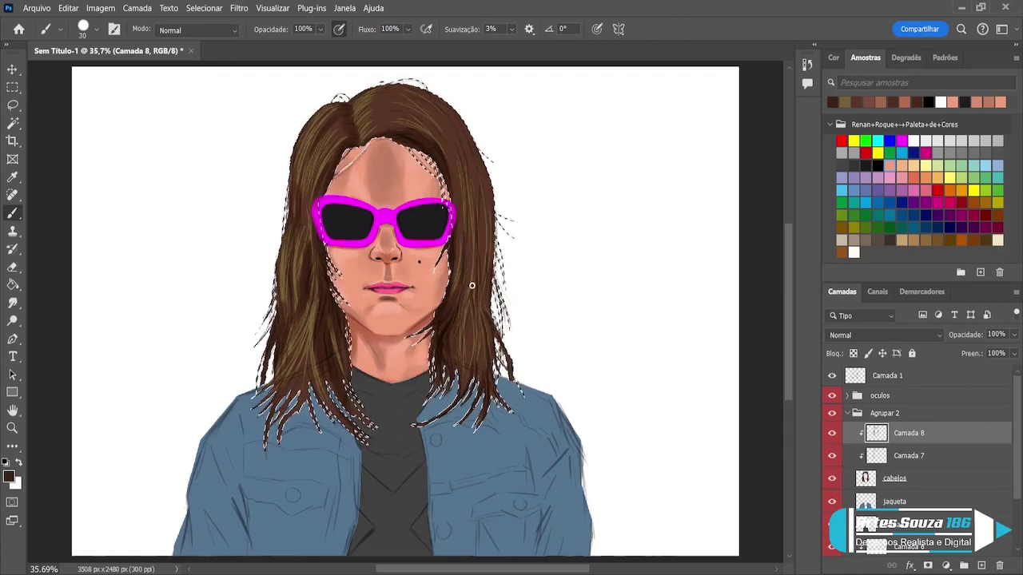
key("bracketleft")
key("bracketleft")
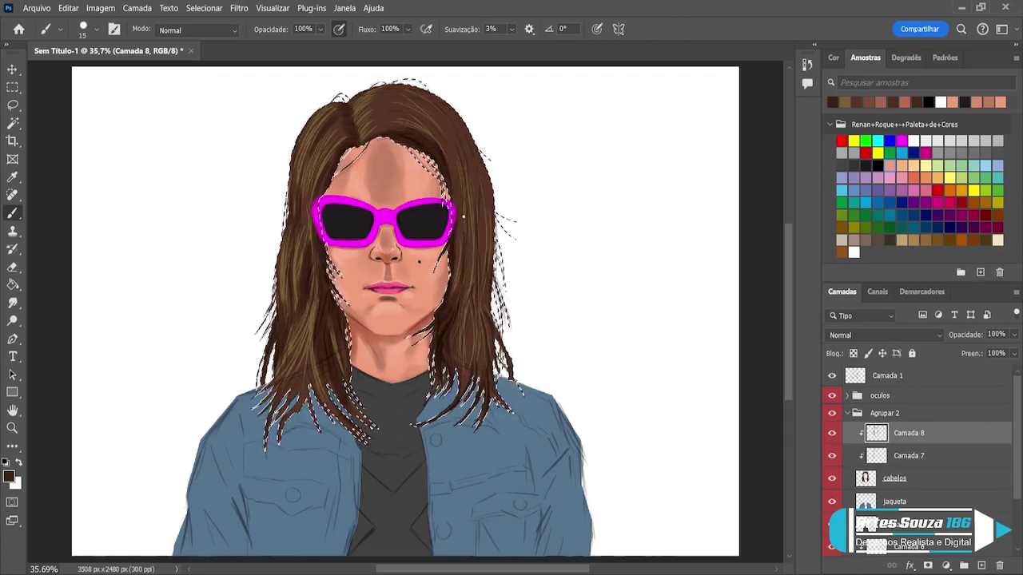
key("bracketright")
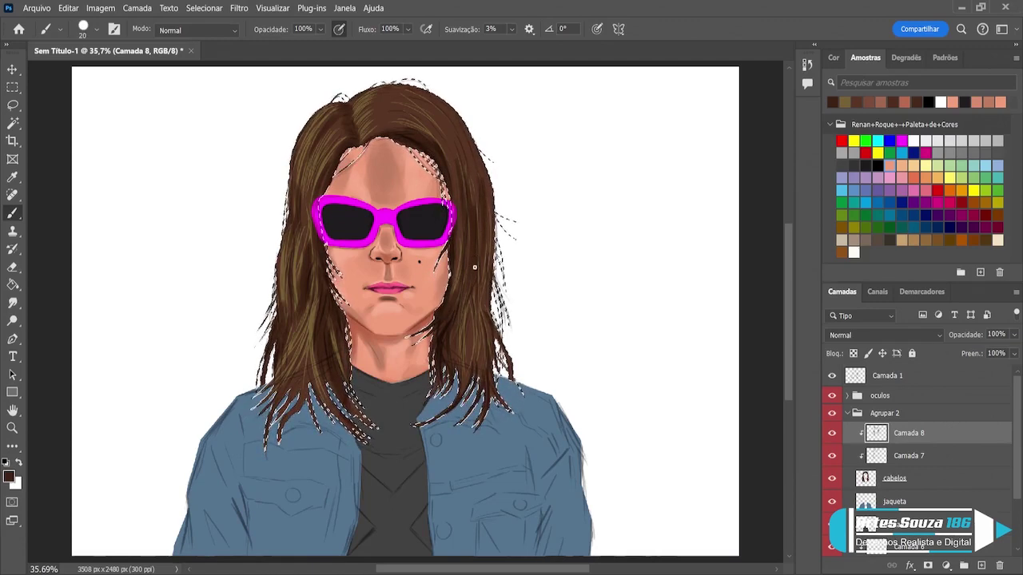
key("bracketright")
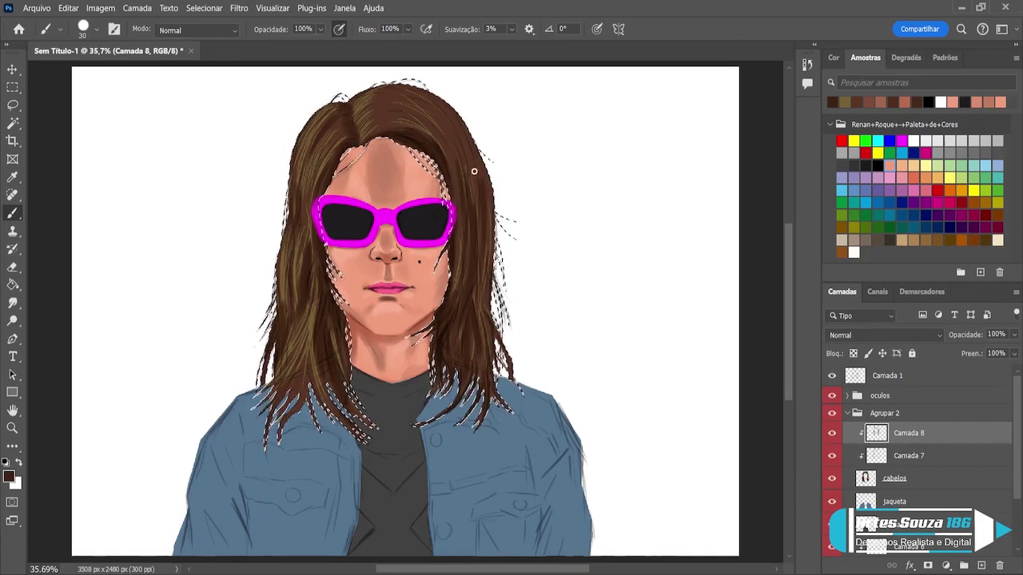
- Deepen the dark brown shading across the crown and upper hair, varying the brush between 9 and 25 px
key("bracketleft")
key("bracketright")
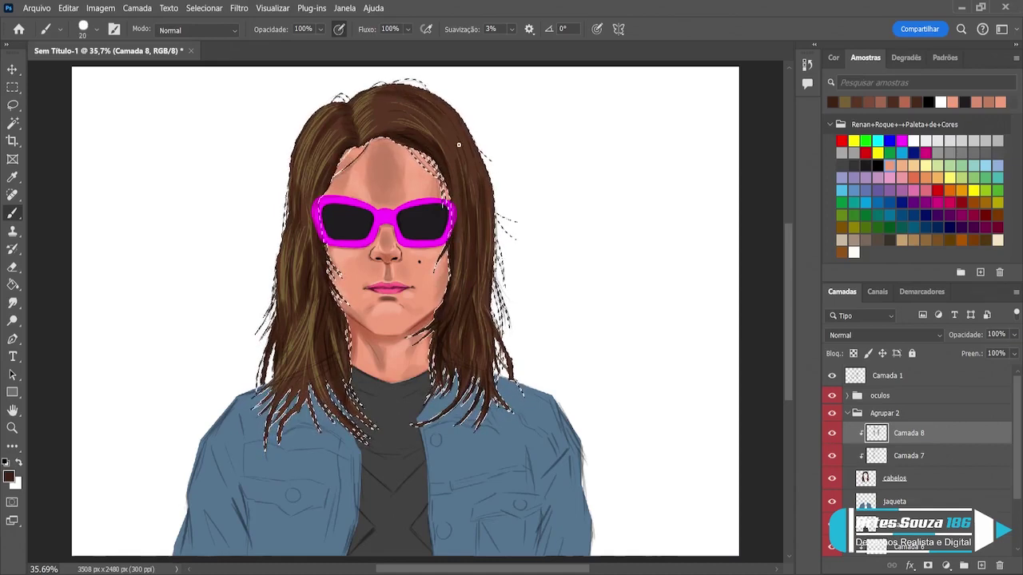
key("bracketright")
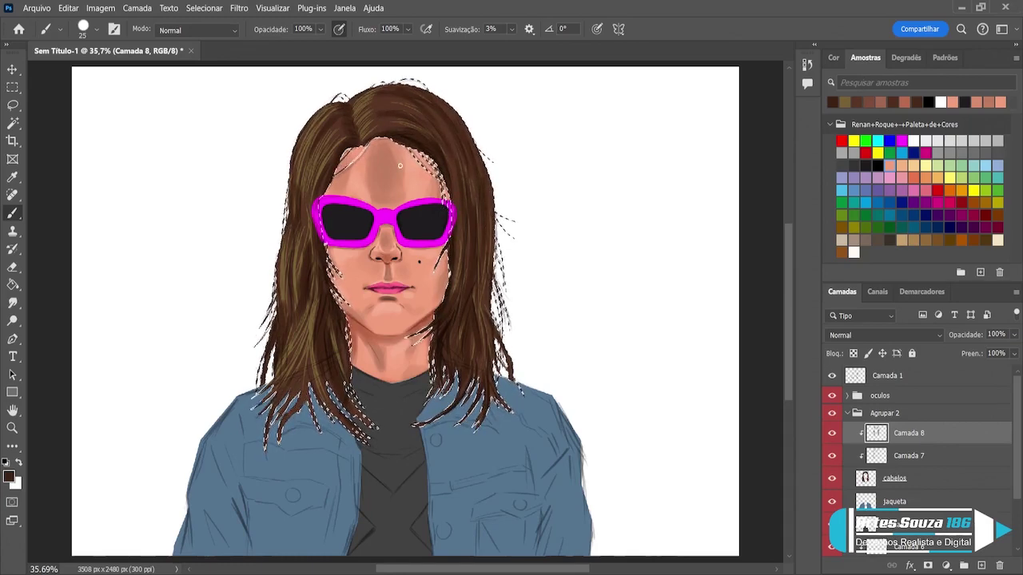
key("bracketleft")
key("bracketleft")
key("bracketleft")
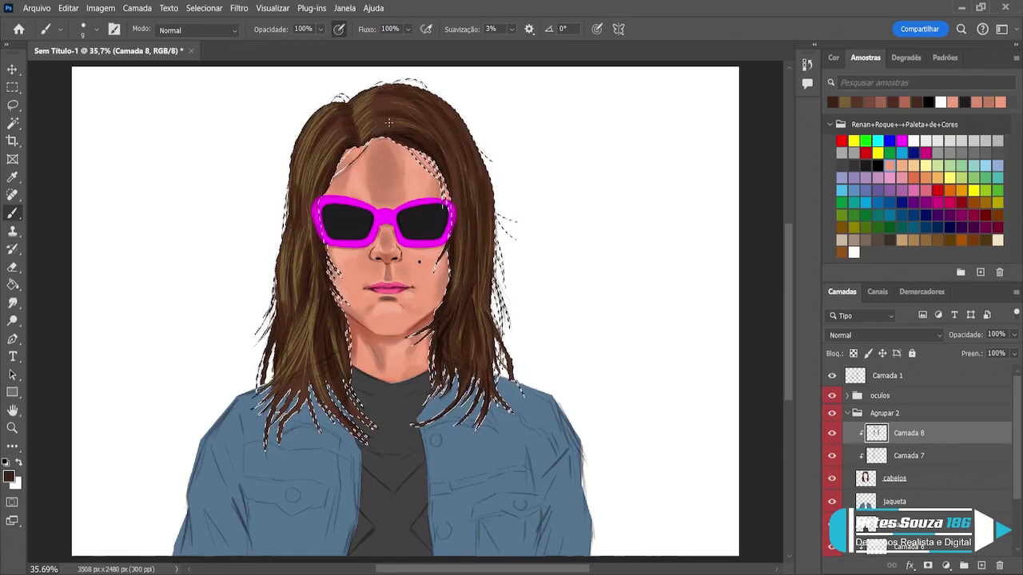
key("bracketright")
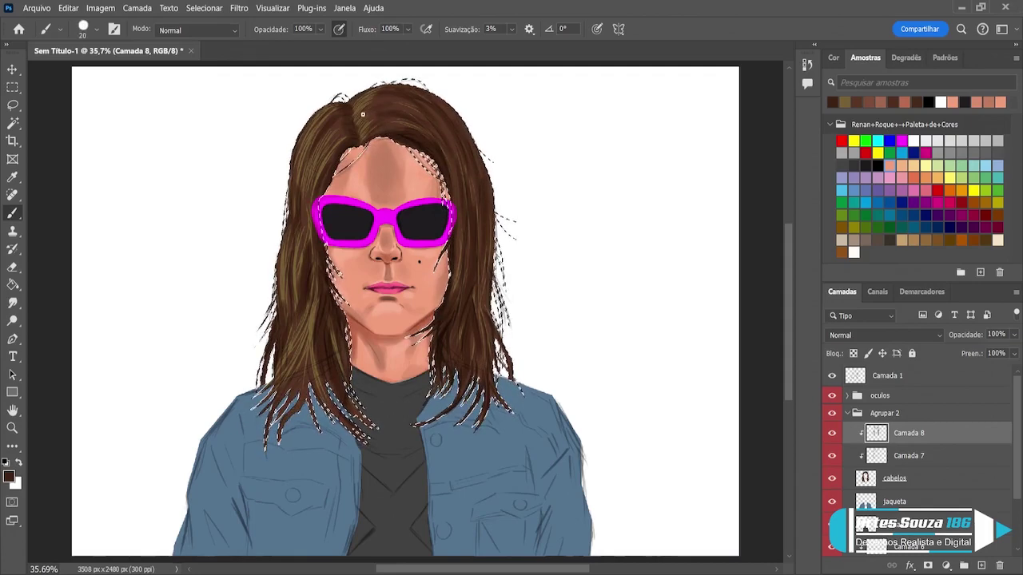
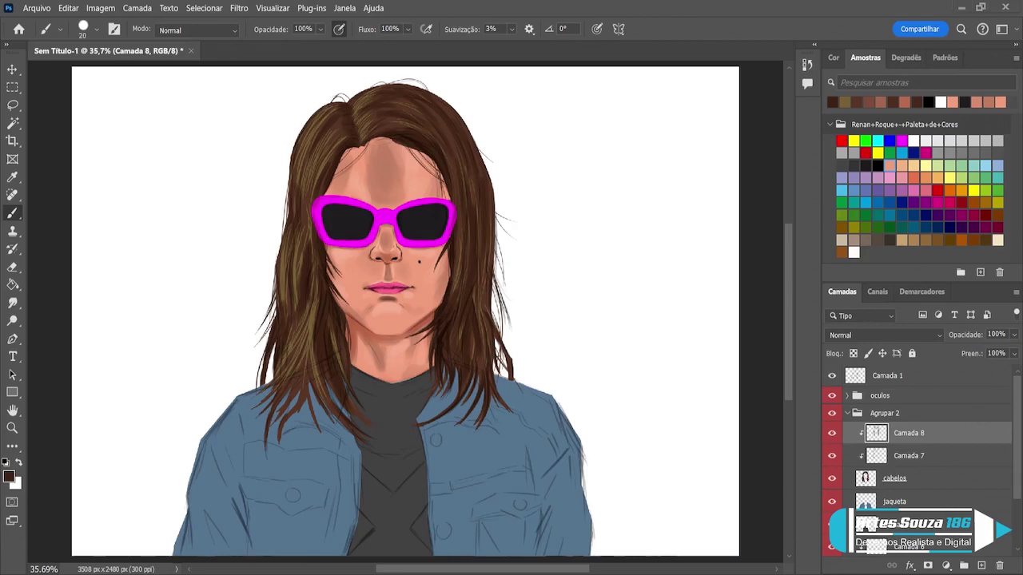
- Select the jaqueta layer and sample the jacket's blue as the foreground color
left_click(911, 504)
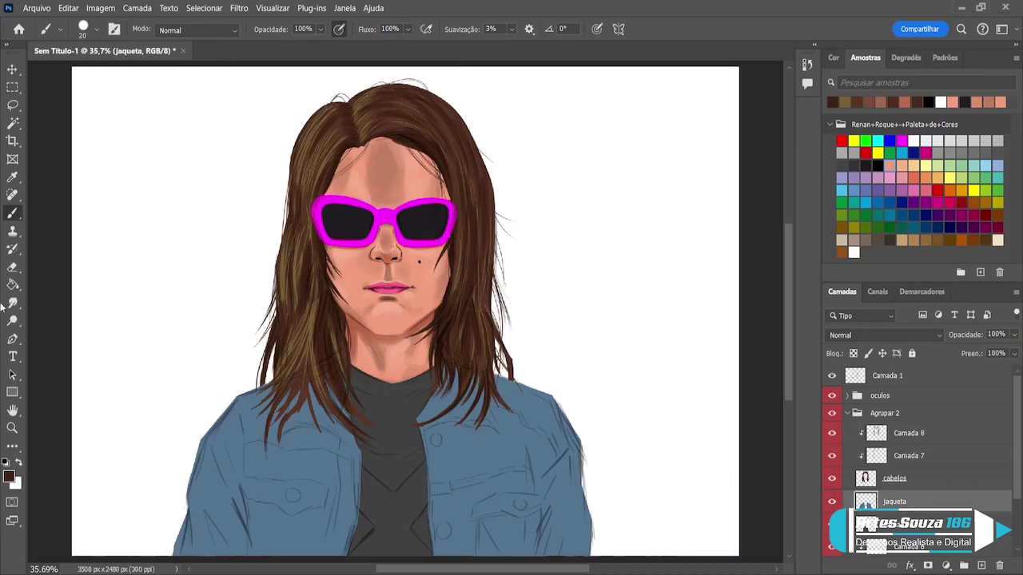
left_click(315, 450, "alt")
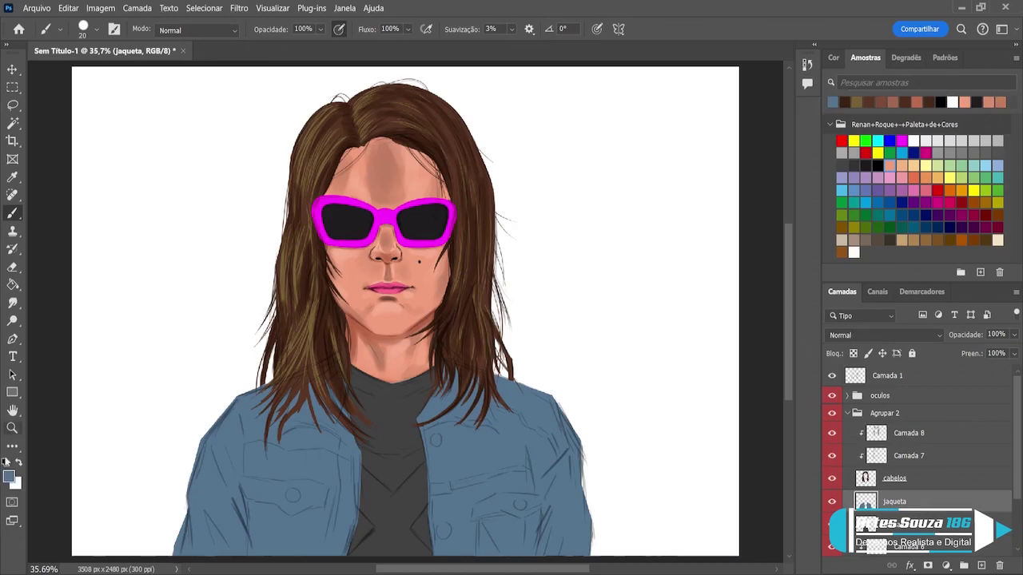
left_click(5, 462)
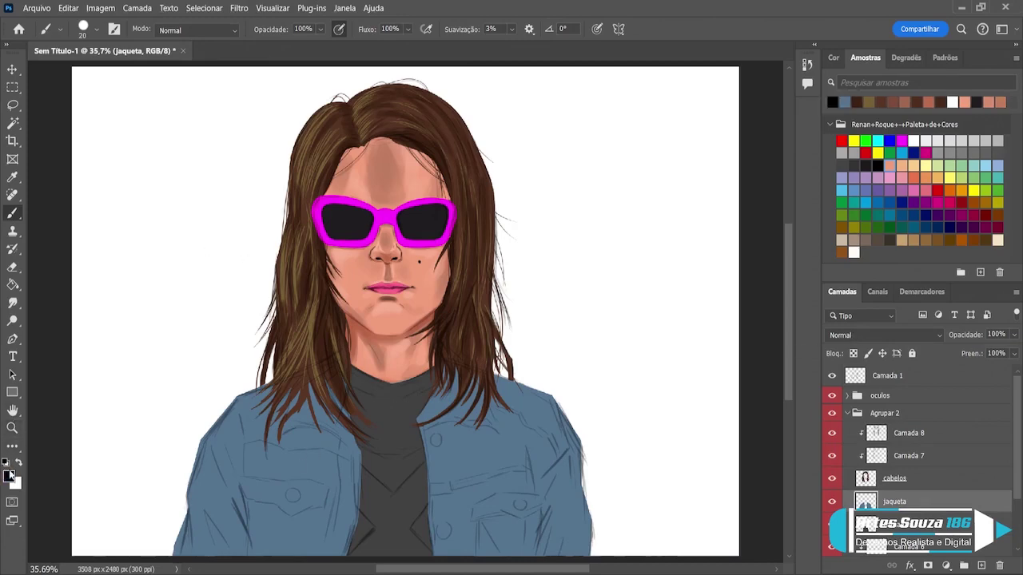
left_click(301, 461, "alt")
key("i")
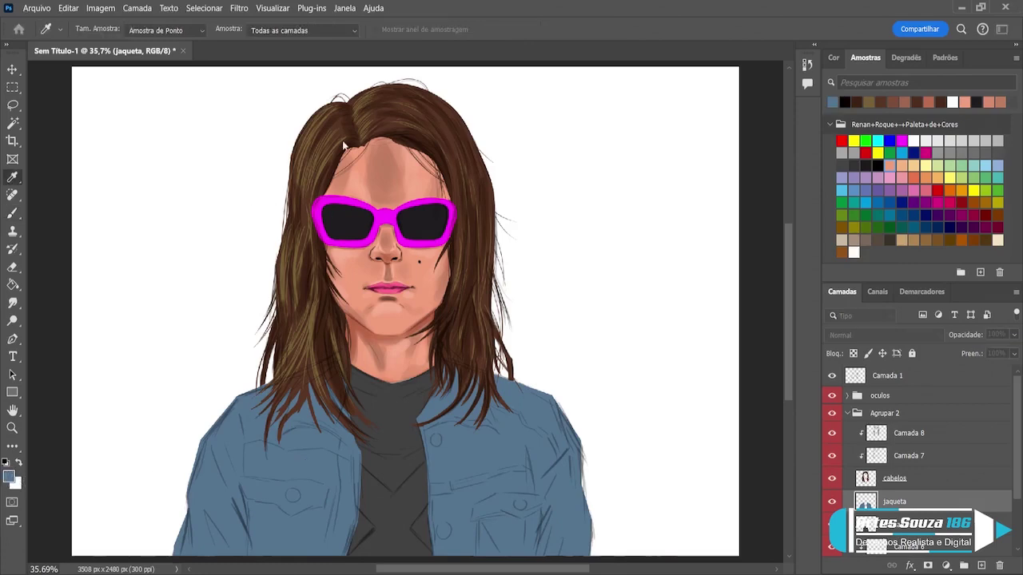
- Choose a dark blue brush color and add a new layer above the jaqueta layer
key("b")
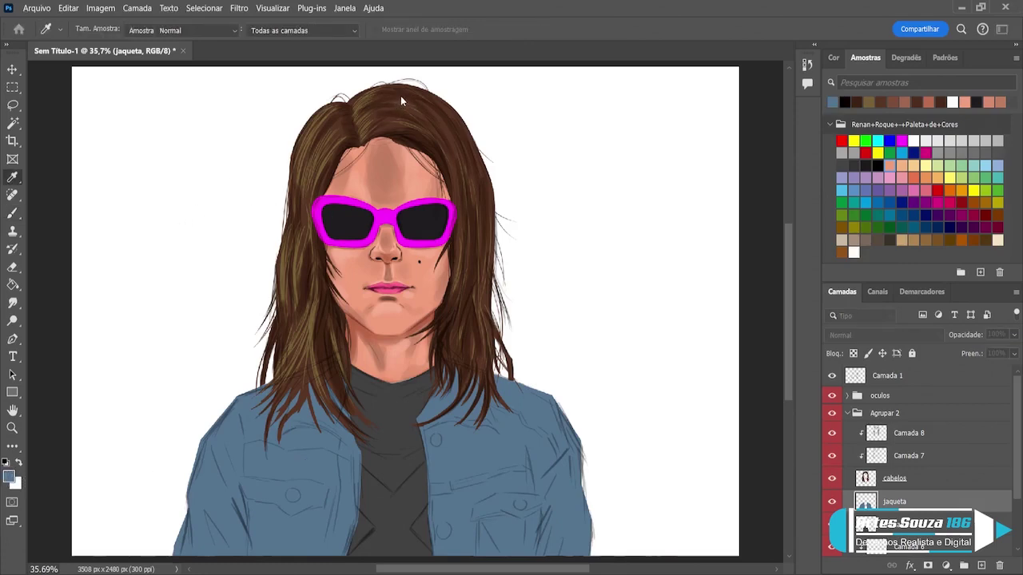
key("b")
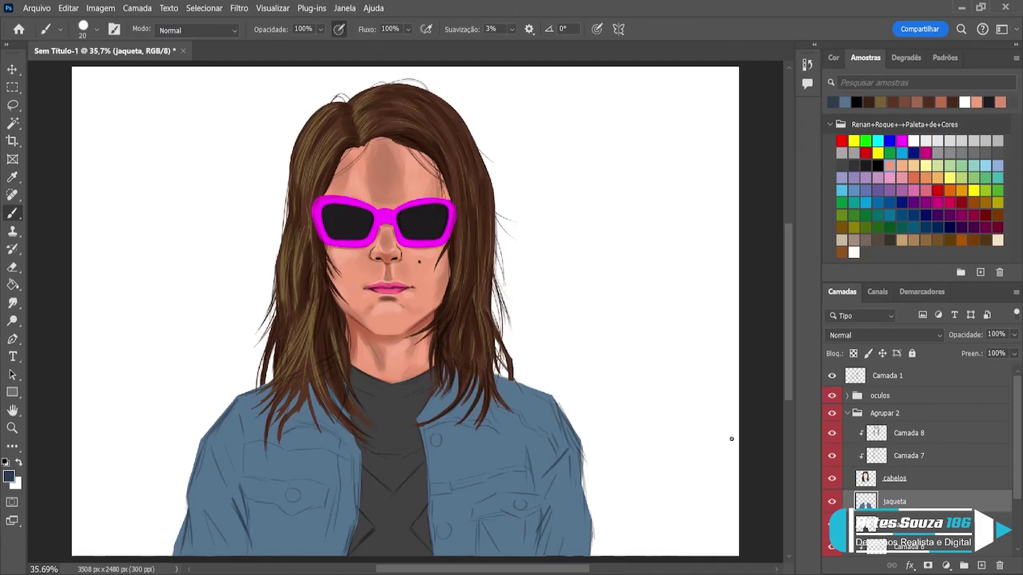
left_click(981, 565)
- Paint dark blue shading along the jacket's collar, front edge and chest on the portrait's left side with 20 to 30 px brush sizes
key("bracketright")
key("bracketright")
key("bracketright")
key("bracketright")
key("bracketright")
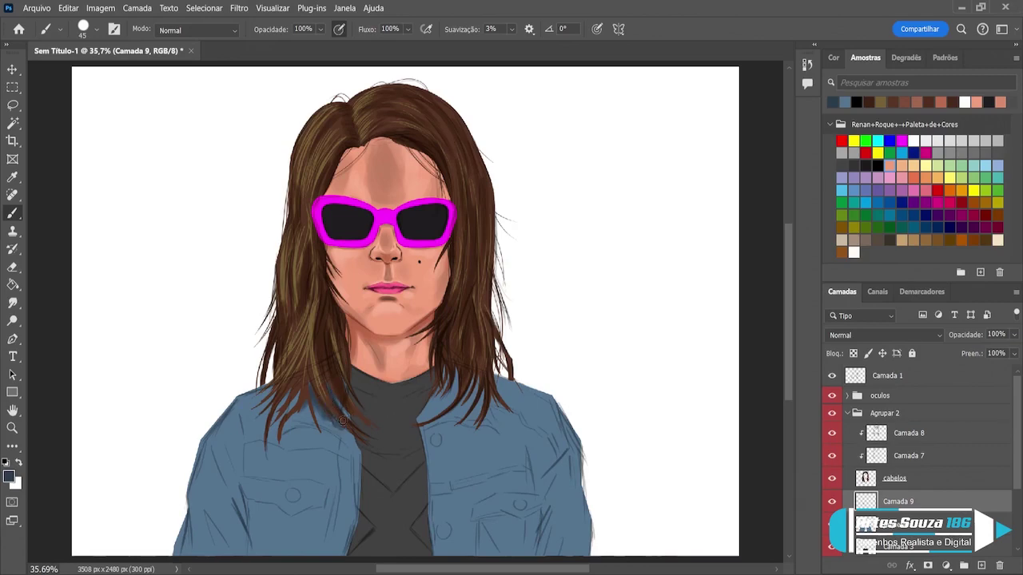
key("bracketleft")
key("bracketleft")
left_click_drag(283, 438, 323, 432)
mouse_move(316, 430)
left_mouse_down()
mouse_move(351, 462)
mouse_move(343, 451)
mouse_move(351, 510)
mouse_move(350, 468)
mouse_move(348, 492)
left_mouse_up()
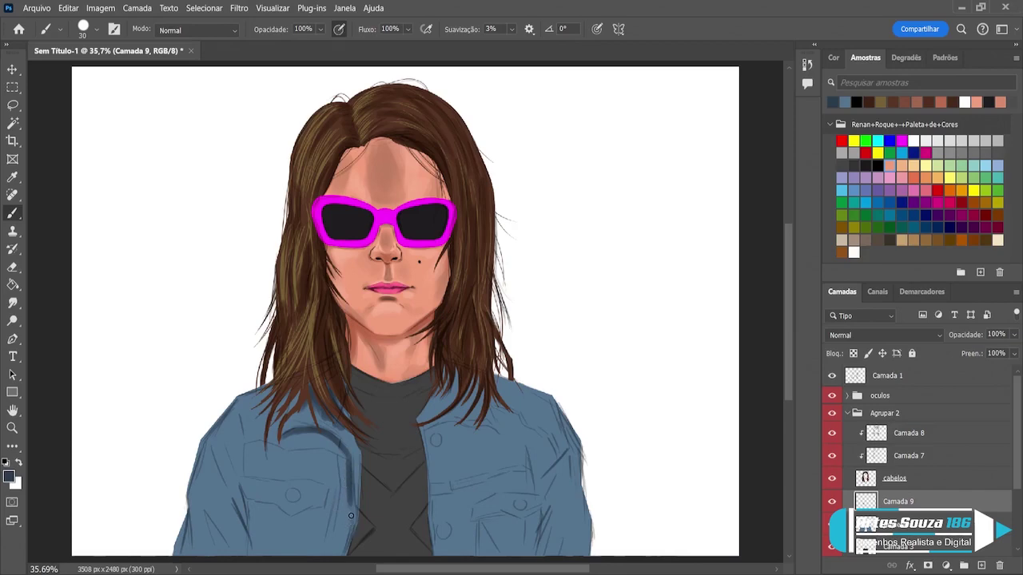
mouse_move(351, 516)
left_mouse_down()
mouse_move(337, 558)
mouse_move(348, 538)
mouse_move(335, 514)
left_mouse_up()
mouse_move(320, 467)
left_mouse_down()
mouse_move(338, 445)
mouse_move(330, 536)
mouse_move(338, 492)
mouse_move(333, 524)
mouse_move(312, 522)
mouse_move(329, 491)
mouse_move(313, 531)
mouse_move(314, 569)
left_mouse_up()
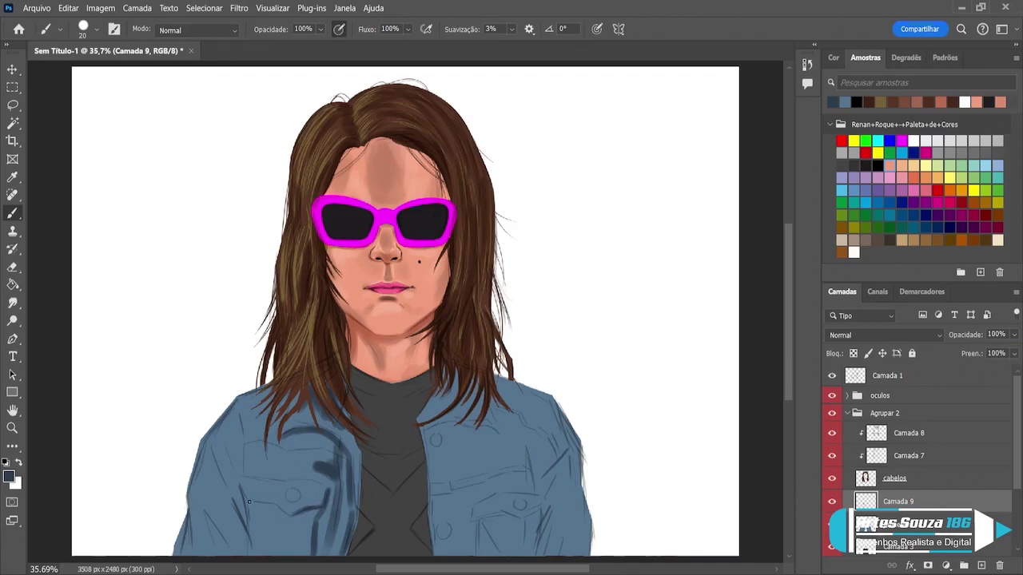
- Shade the pocket, chest seam and sleeve folds on the portrait's left side in dark blue, enlarging the brush to 45 px
left_click_drag(272, 504, 251, 501)
key("bracketright")
mouse_move(306, 450)
left_mouse_down()
mouse_move(332, 454)
mouse_move(309, 440)
left_mouse_up()
mouse_move(240, 439)
left_mouse_down()
mouse_move(243, 492)
mouse_move(228, 469)
mouse_move(241, 509)
mouse_move(234, 492)
mouse_move(231, 514)
mouse_move(222, 493)
mouse_move(243, 560)
mouse_move(237, 533)
mouse_move(205, 509)
mouse_move(214, 564)
left_mouse_up()
key("bracketright")
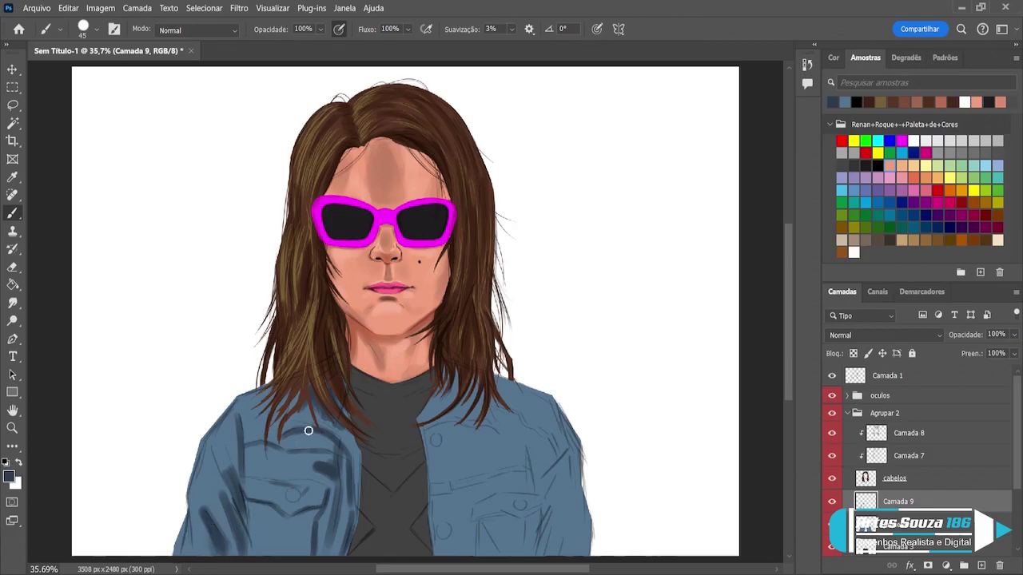
left_click_drag(247, 522, 246, 549)
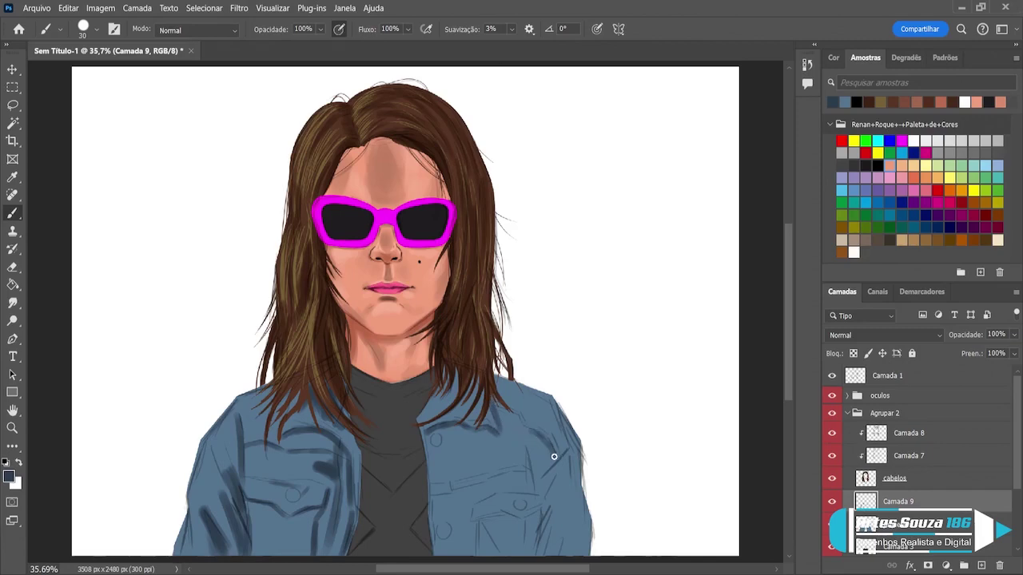
- Shade the sleeve and pocket on the portrait's right side in dark blue, varying the brush between 30 and 50 px
mouse_move(531, 471)
left_mouse_down()
mouse_move(537, 497)
mouse_move(544, 460)
mouse_move(539, 535)
mouse_move(552, 497)
mouse_move(541, 543)
mouse_move(554, 523)
mouse_move(536, 572)
left_mouse_up()
key("bracketright")
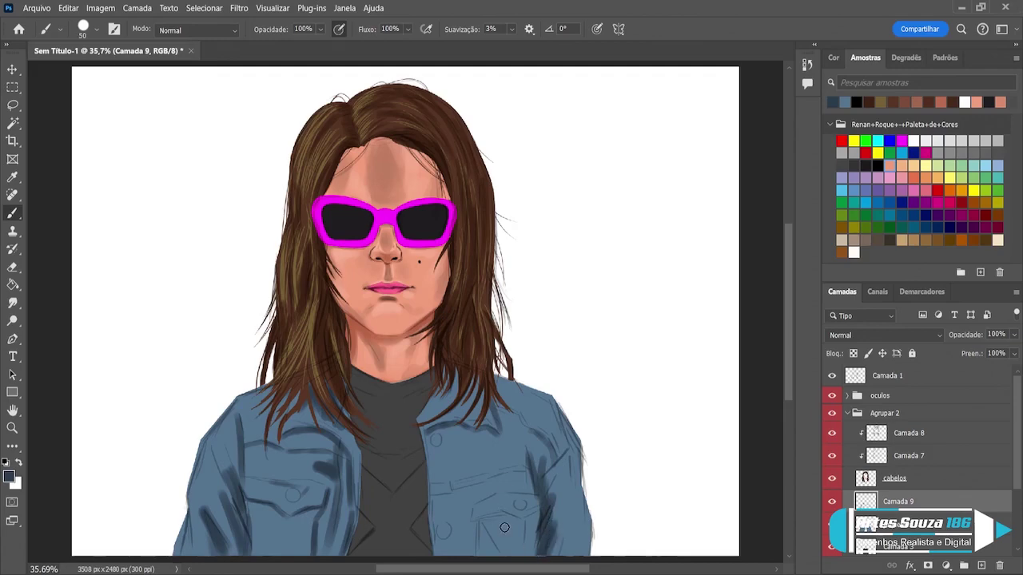
key("bracketleft")
key("bracketleft")
key("bracketleft")
mouse_move(475, 522)
left_mouse_down()
mouse_move(532, 518)
mouse_move(485, 534)
mouse_move(473, 517)
mouse_move(471, 525)
mouse_move(476, 513)
mouse_move(474, 557)
mouse_move(490, 543)
mouse_move(481, 525)
mouse_move(516, 545)
left_mouse_up()
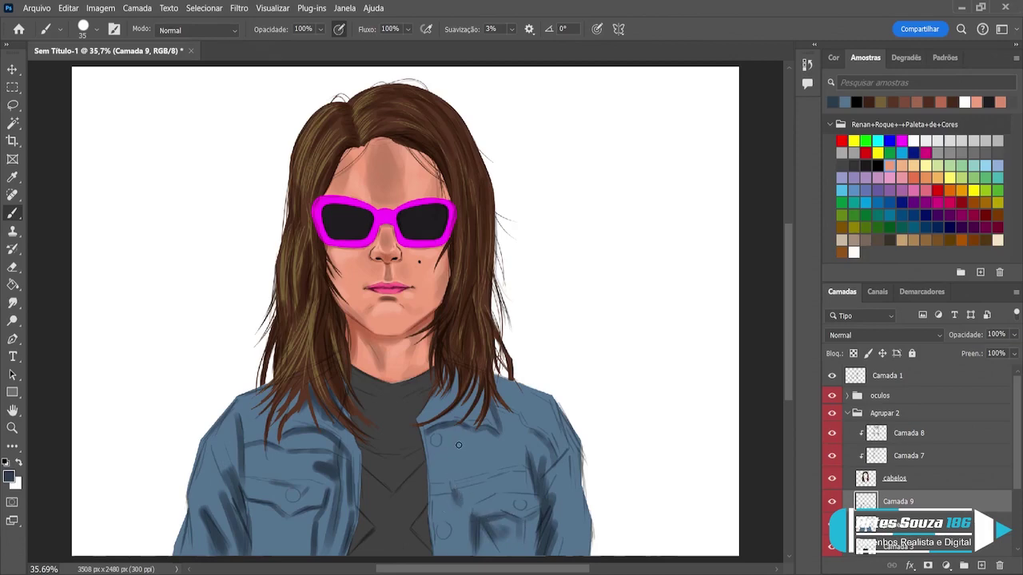
- Add dark blue shading to the chest and collar on the portrait's right side, including strokes at 35 to 40 px
key("bracketright")
key("bracketright")
mouse_move(446, 435)
left_mouse_down()
mouse_move(451, 446)
mouse_move(479, 449)
mouse_move(483, 473)
mouse_move(489, 466)
left_mouse_up()
key("bracketleft")
key("bracketleft")
key("bracketleft")
key("bracketleft")
key("bracketleft")
key("bracketright")
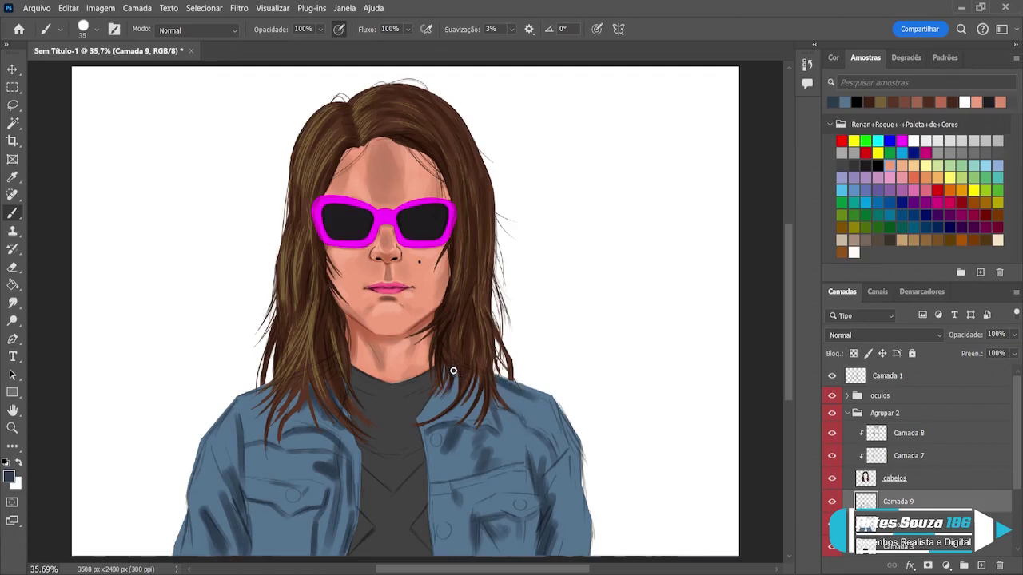
key("bracketright")
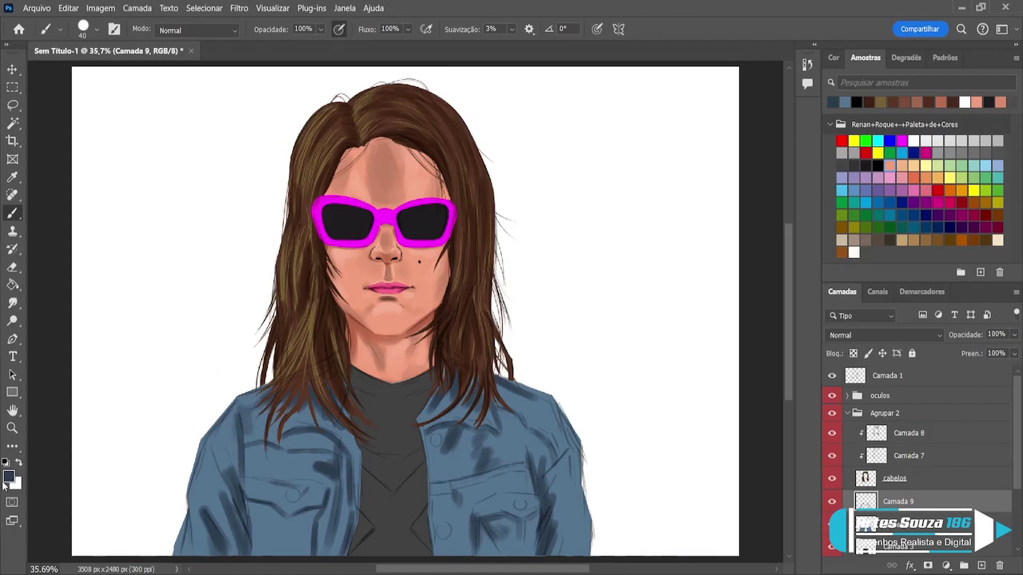
- Choose a near-black blue brush color and clip Camada 9 to the jaqueta layer
key("i")
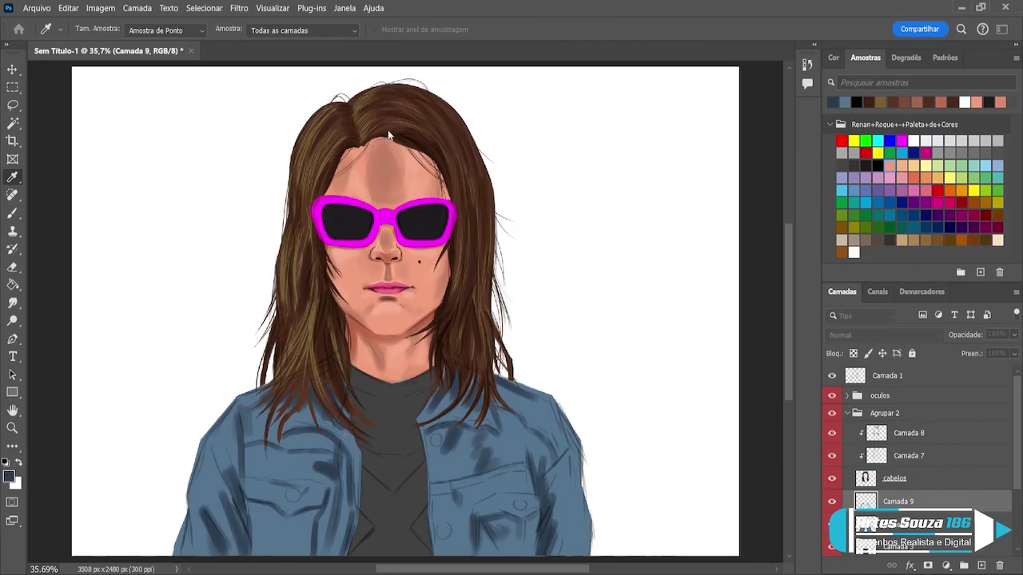
key("b")
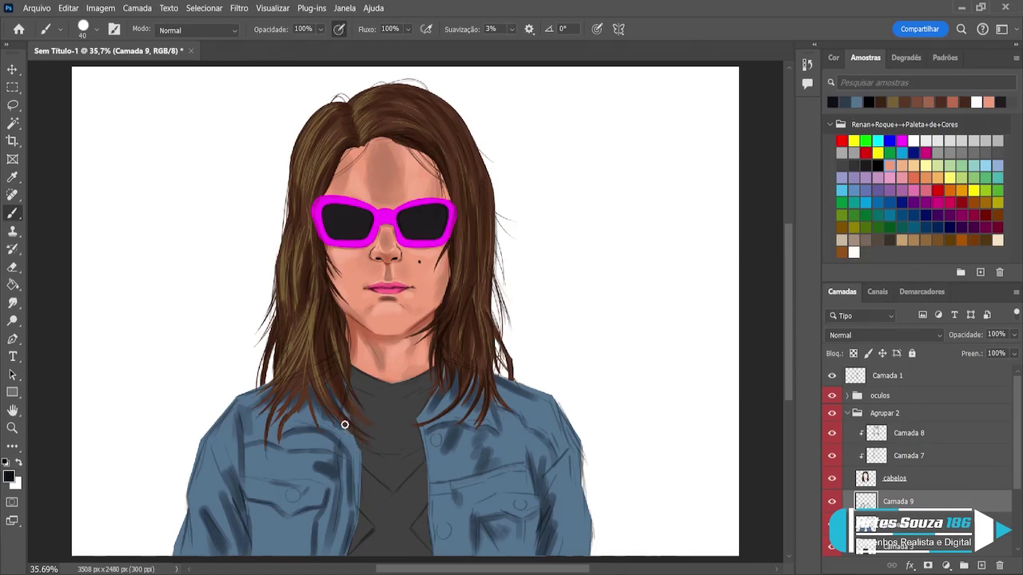
left_click(888, 513, "alt")
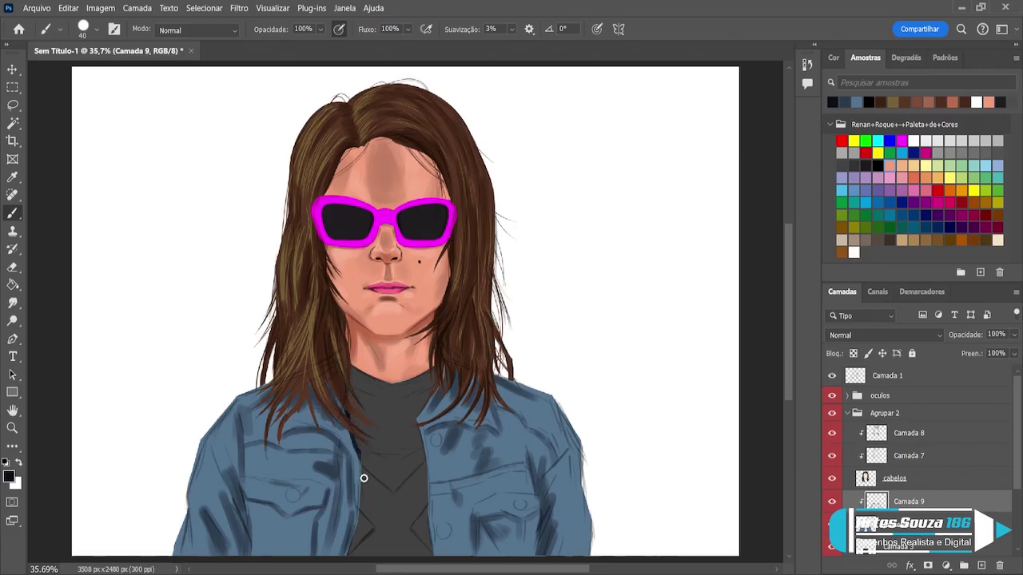
- Deepen both inner edges of the jacket's front opening in near-black blue with a 40 px brush
mouse_move(366, 462)
left_mouse_down()
mouse_move(362, 515)
mouse_move(364, 454)
mouse_move(357, 544)
mouse_move(360, 508)
mouse_move(349, 553)
mouse_move(358, 514)
mouse_move(338, 548)
left_mouse_up()
left_click_drag(420, 440, 425, 502)
left_click_drag(422, 458, 434, 559)
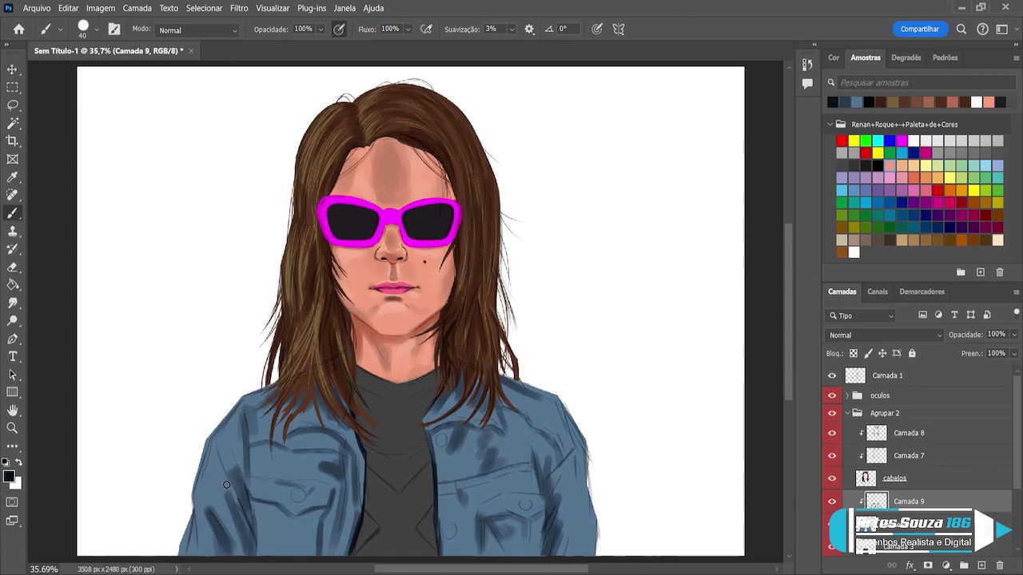
- Soften the brush and shade beside the jacket opening on the portrait's left side in near-black blue at about 80 px
key("shift+bracketleft")
key("bracketright")
key("bracketright")
key("bracketright")
key("bracketright")
key("bracketright")
key("bracketright")
key("bracketleft")
key("bracketleft")
key("bracketleft")
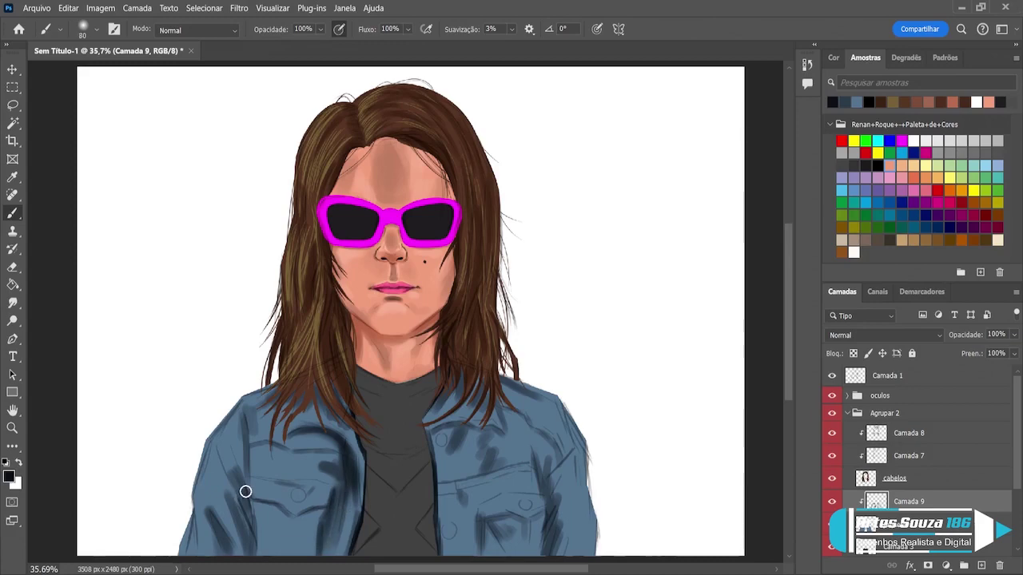
- Darken the sleeve fold and lower sleeve on the portrait's left side with an enlarged soft near-black brush
key("bracketright")
key("bracketright")
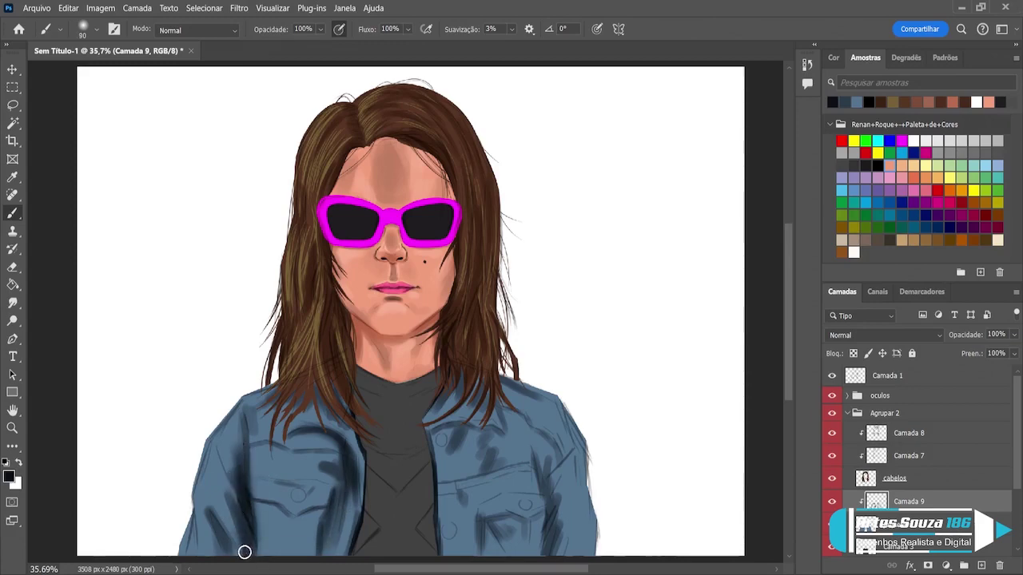
key("bracketright")
key("bracketright")
mouse_move(225, 553)
left_mouse_down()
mouse_move(199, 555)
mouse_move(193, 540)
left_mouse_up()
- Add soft near-black shadows to the sleeve and chest on the portrait's right side with 100 to 125 px brush sizes
mouse_move(503, 543)
left_mouse_down()
mouse_move(545, 524)
mouse_move(549, 474)
mouse_move(548, 520)
mouse_move(542, 476)
mouse_move(550, 505)
mouse_move(559, 483)
mouse_move(543, 556)
mouse_move(553, 476)
mouse_move(569, 456)
mouse_move(545, 482)
mouse_move(573, 450)
left_mouse_up()
key("bracketleft")
key("bracketleft")
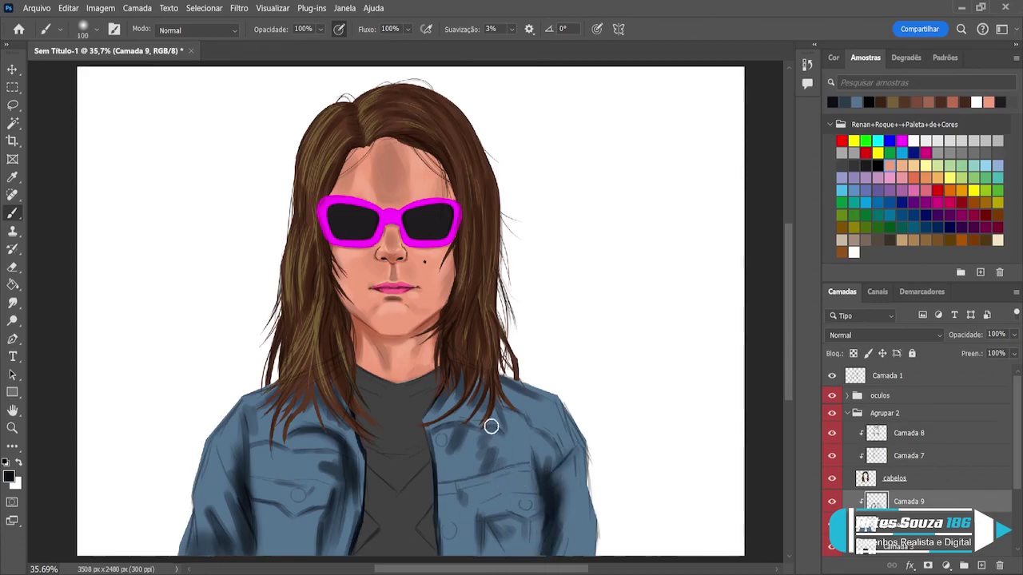
key("bracketright")
key("bracketright")
mouse_move(445, 432)
left_mouse_down()
mouse_move(490, 432)
mouse_move(490, 447)
mouse_move(474, 429)
mouse_move(454, 461)
mouse_move(471, 430)
mouse_move(443, 430)
mouse_move(435, 470)
left_mouse_up()
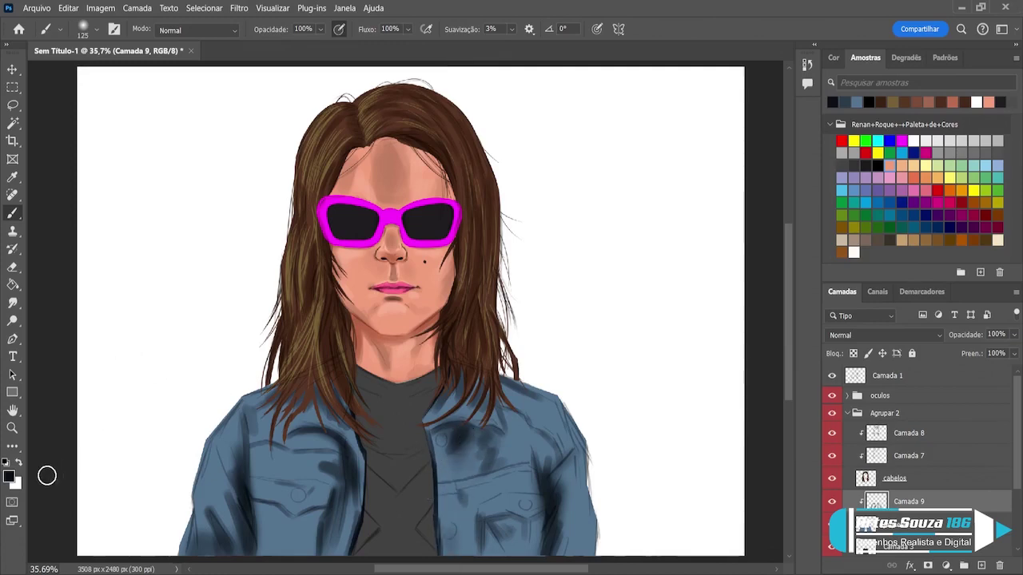
- Choose a light blue foreground color and set a harder 60 px brush
key("i")
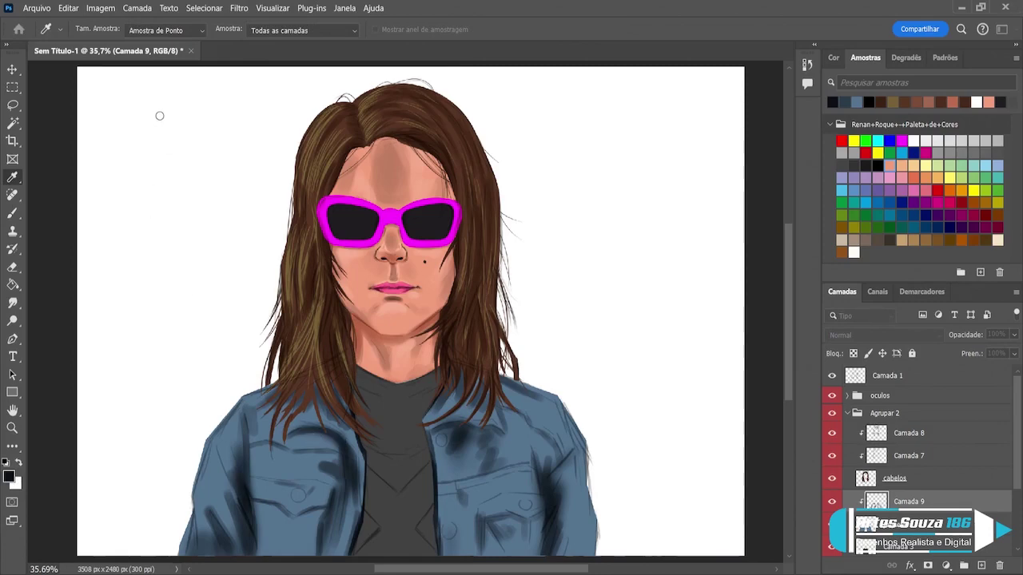
left_click(376, 97)
key("b")
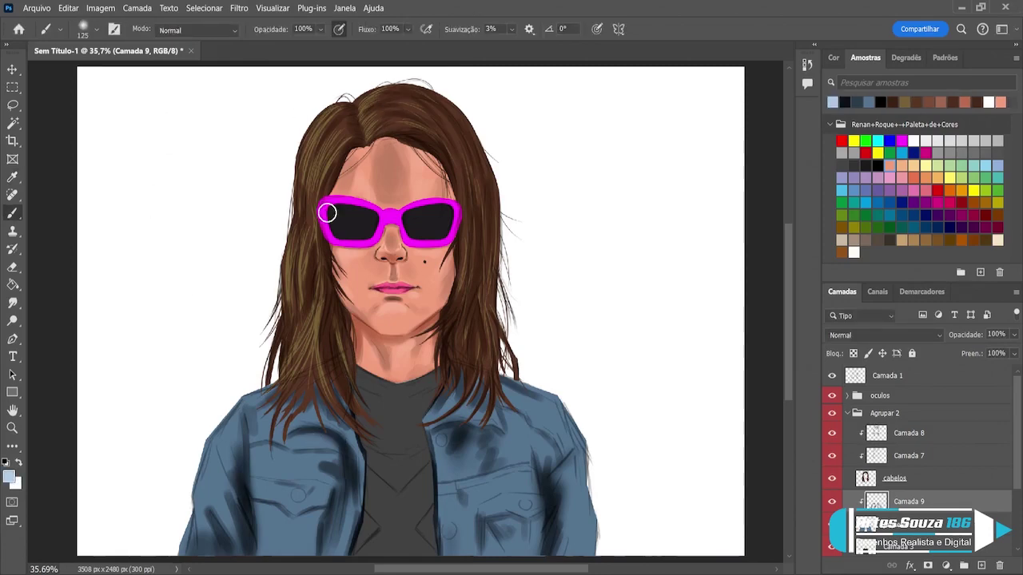
key("bracketleft")
key("bracketleft")
key("bracketleft")
key("bracketleft")
key("bracketleft")
key("bracketleft")
key("bracketleft")
key("bracketright")
key("bracketright")
key("shift+bracketright")
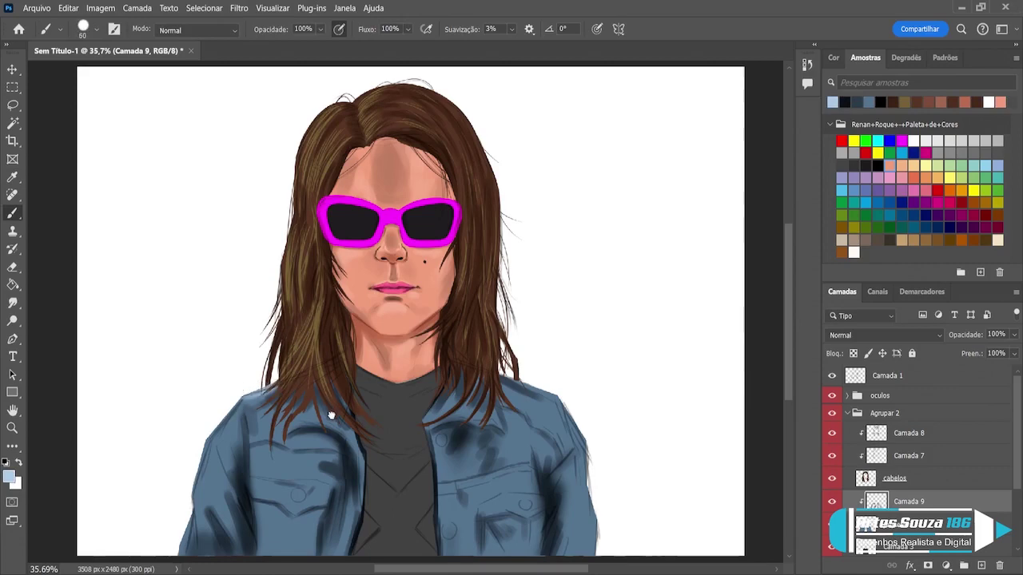
- Paint light blue highlights on the jacket's shoulders and sleeves on both sides, reducing the brush from 70 to 30 px
mouse_move(240, 405)
left_mouse_down()
mouse_move(215, 438)
mouse_move(246, 398)
mouse_move(230, 450)
mouse_move(233, 422)
left_mouse_up()
key("bracketright")
key("bracketleft")
key("bracketleft")
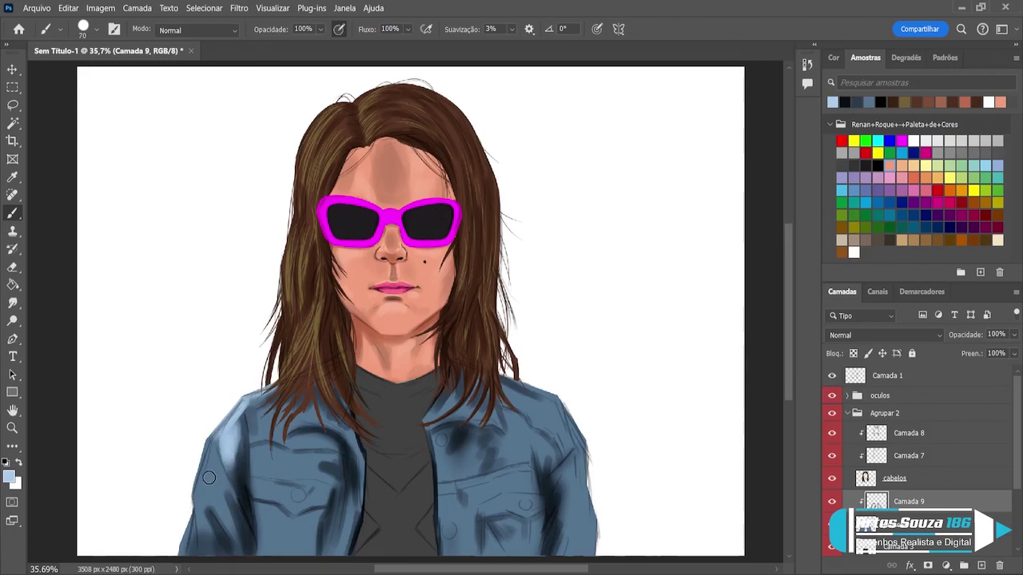
key("bracketleft")
mouse_move(209, 470)
left_mouse_down()
mouse_move(212, 444)
mouse_move(224, 516)
mouse_move(213, 485)
mouse_move(199, 516)
mouse_move(202, 473)
mouse_move(178, 551)
mouse_move(176, 512)
left_mouse_up()
key("bracketleft")
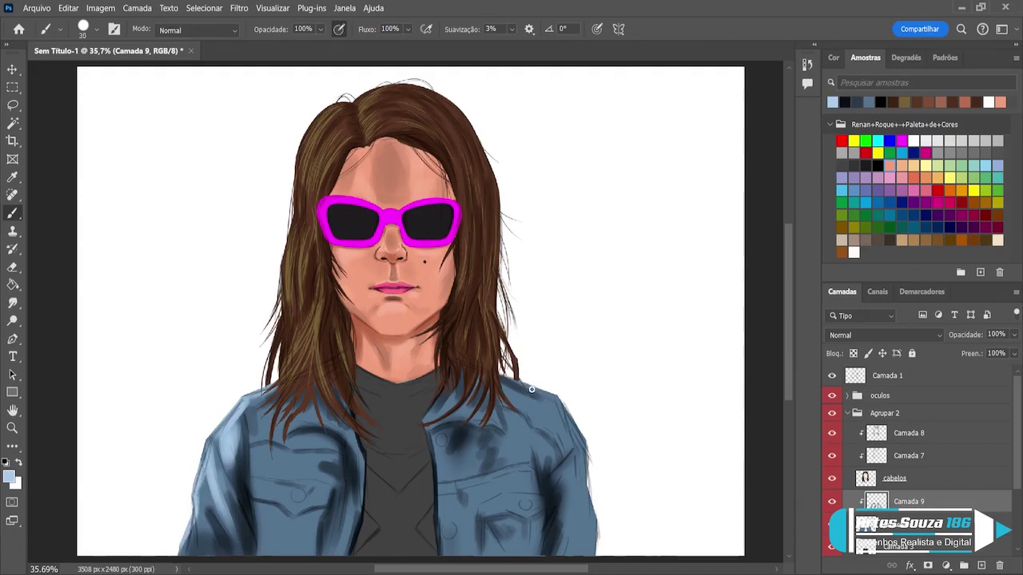
mouse_move(527, 389)
left_mouse_down()
mouse_move(564, 409)
mouse_move(583, 438)
mouse_move(564, 520)
left_mouse_up()
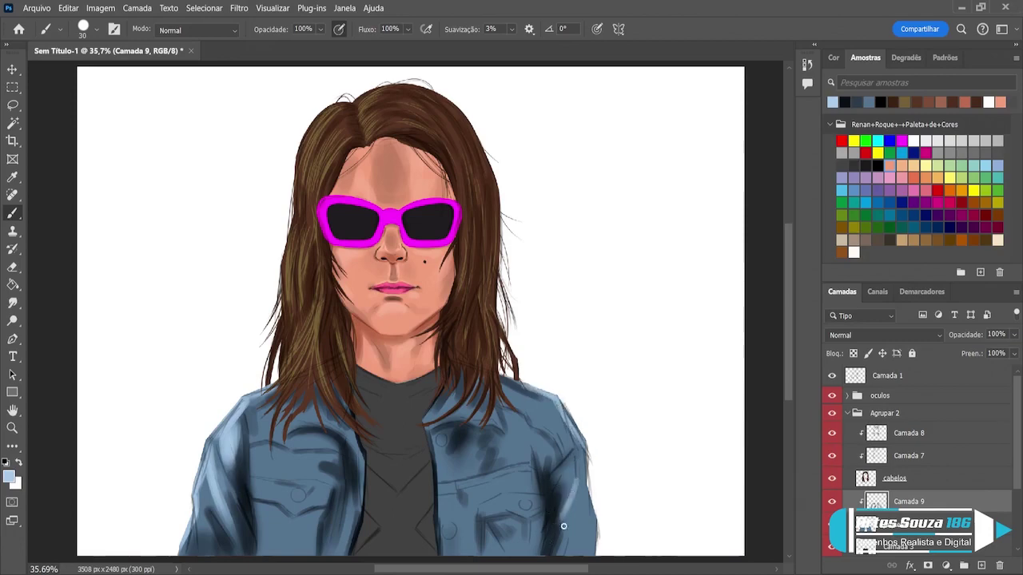
- Trace light blue highlights along the collar edges and the left front edge of the jacket with a 15 to 20 px brush
key("bracketleft")
key("bracketleft")
key("bracketleft")
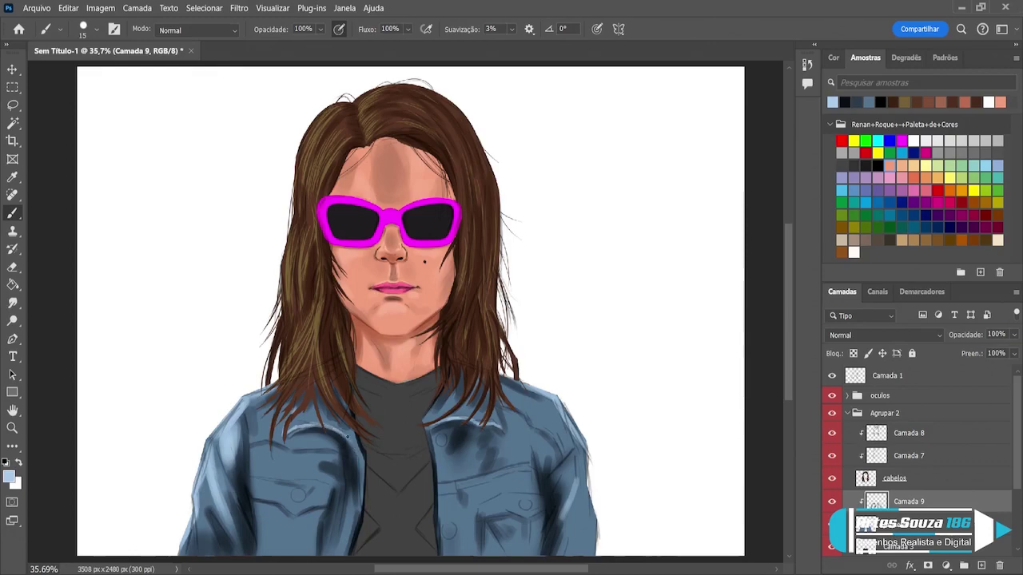
key("bracketright")
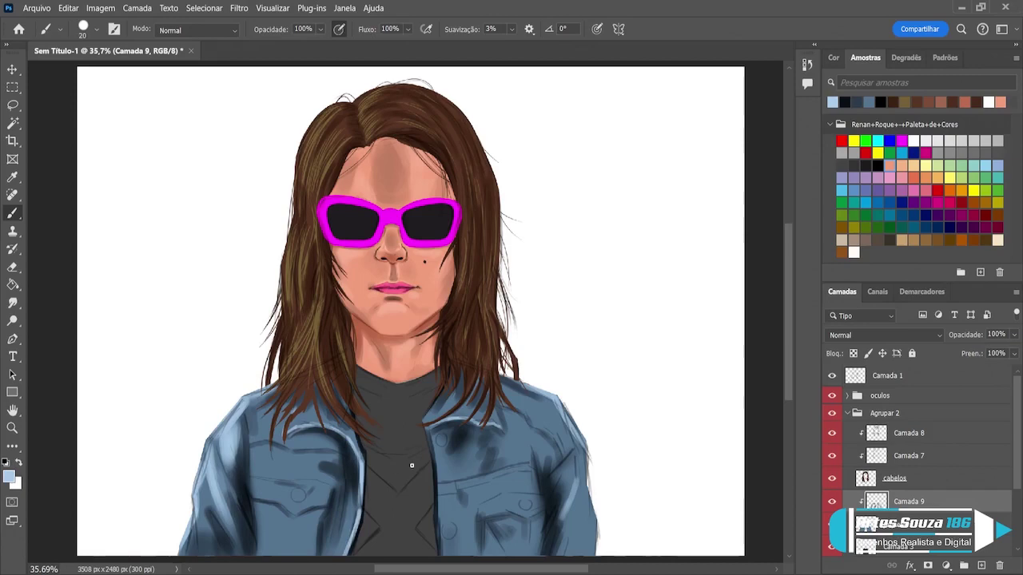
- Highlight the front edge on the portrait's right side and both pockets' seams in light blue with a fine 15 px brush
key("bracketleft")
key("bracketleft")
left_click_drag(428, 435, 432, 470)
left_click_drag(250, 478, 273, 480)
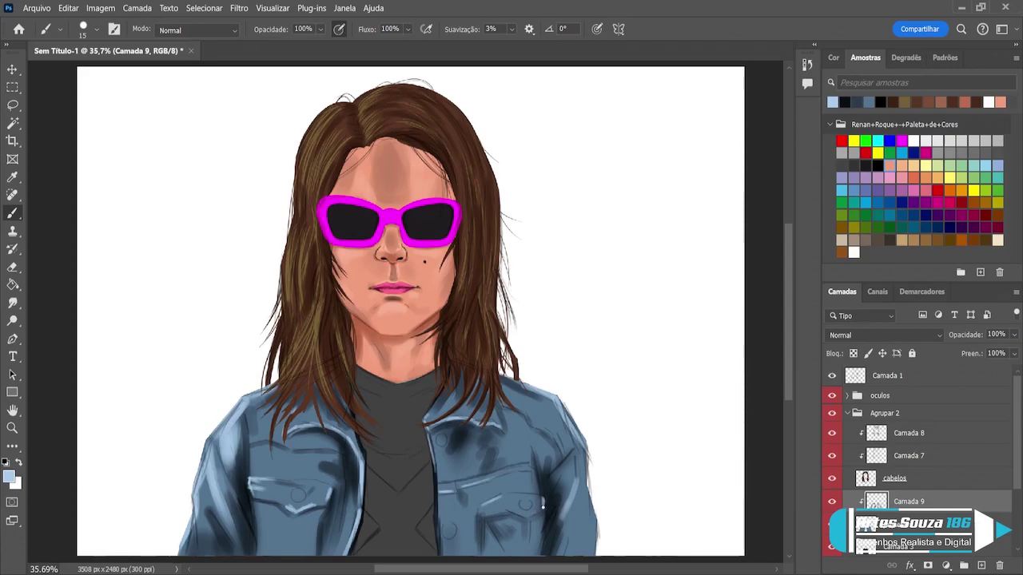
left_click_drag(488, 516, 499, 509)
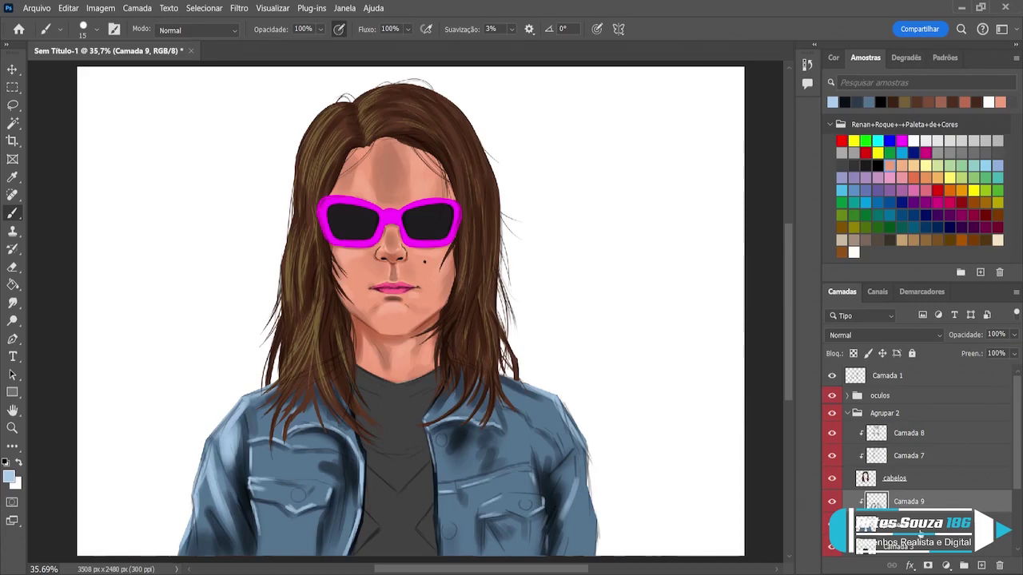
- Add a new layer clipped to the shirt's Camada 3 layer and set its blend mode to Multiplicação
scroll(914, 539, "down", 1)
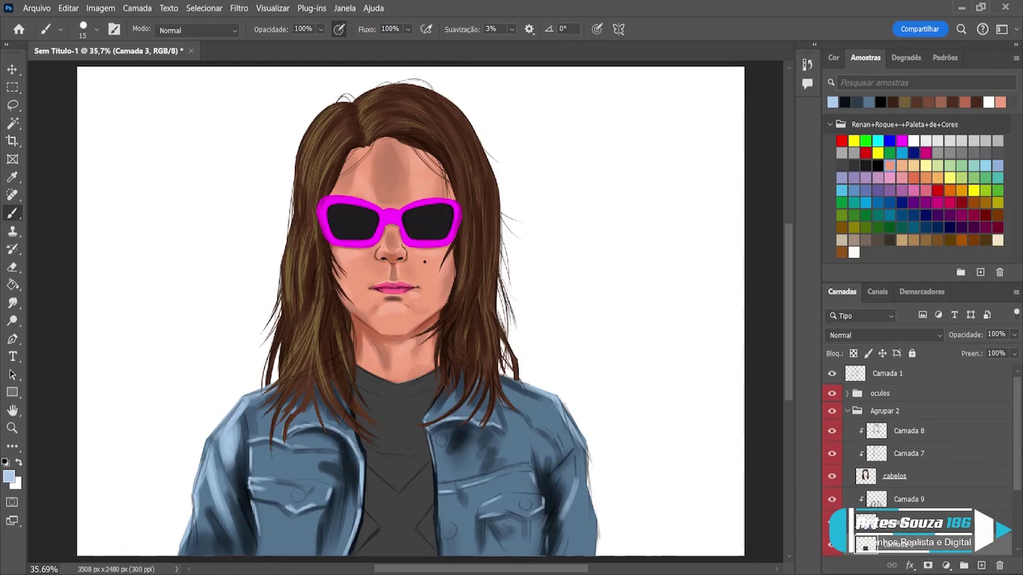
scroll(951, 472, "down", 2)
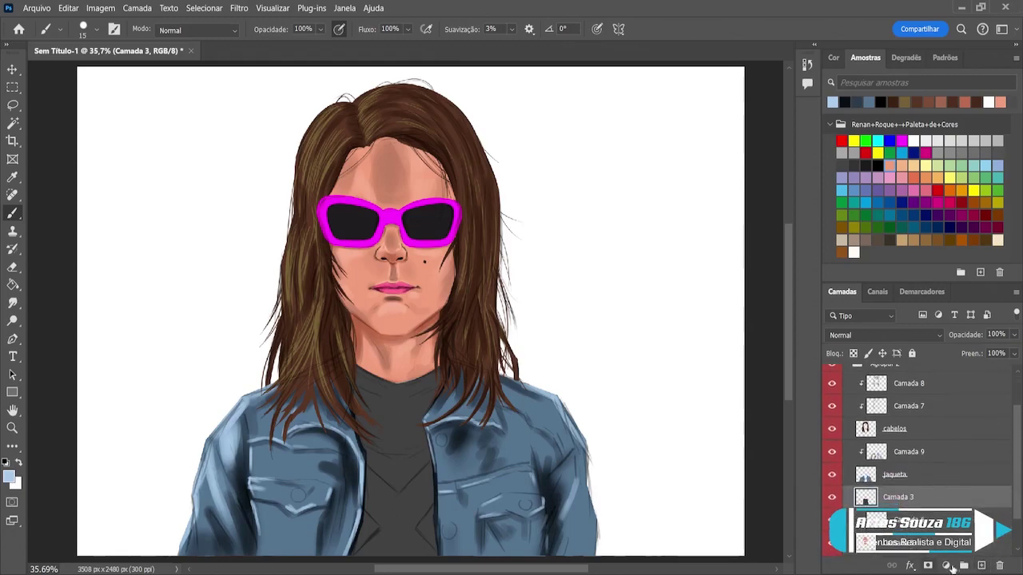
left_click(981, 565)
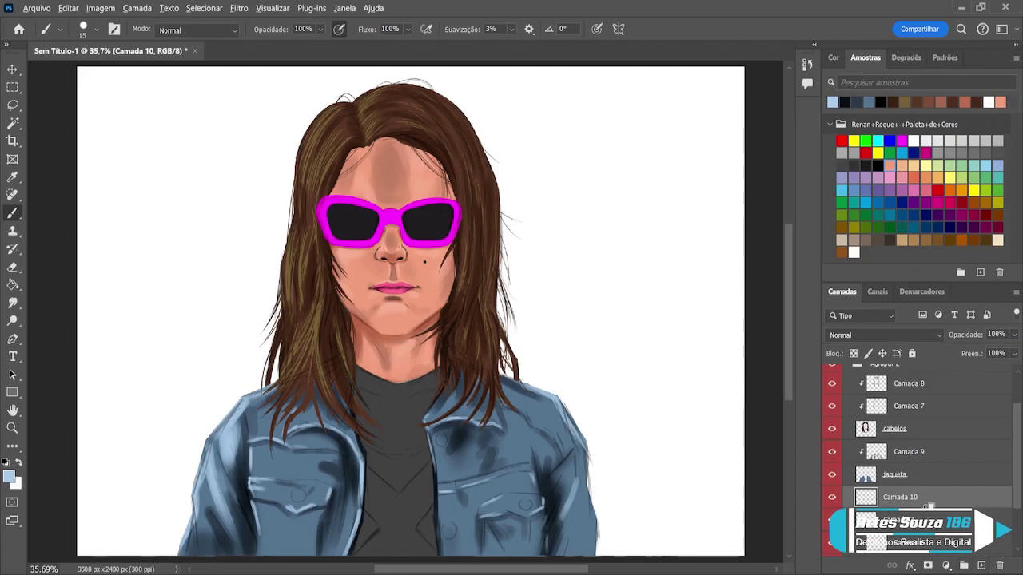
left_click(929, 507, "alt")
left_click(872, 336)
left_click(862, 288)
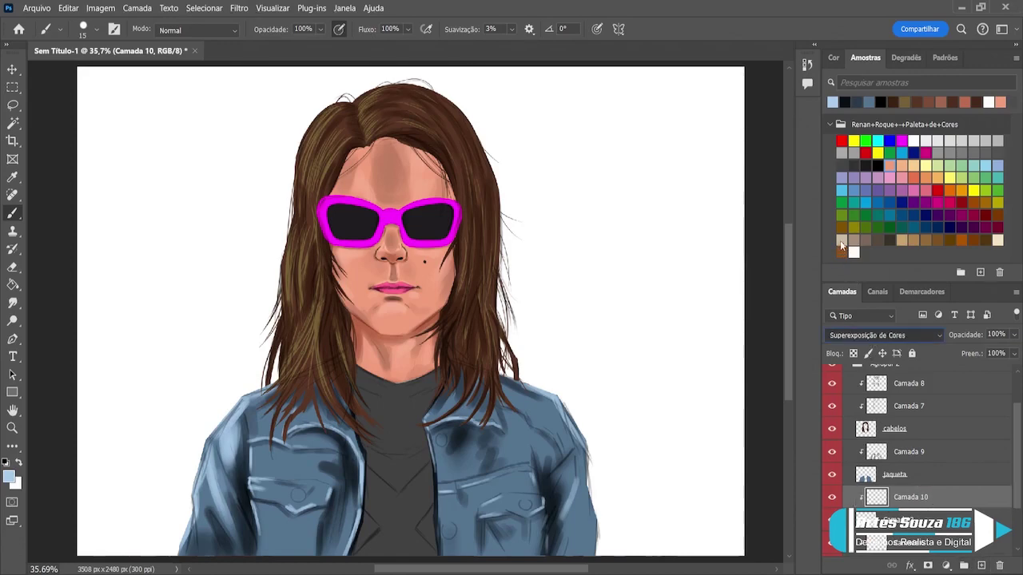
key("m")
- Shade both sides of the shirt in its own dark gray with a 150 px brush and lower the layer's opacity to 65%
left_click(410, 430, "alt")
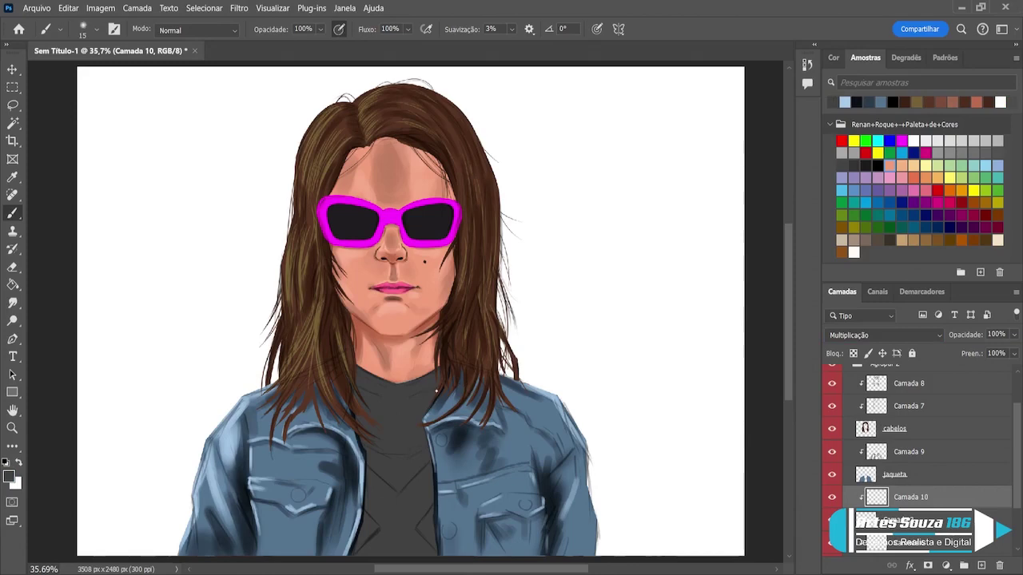
key("bracketright")
key("bracketright")
key("bracketright")
key("bracketright")
key("bracketright")
key("bracketright")
key("bracketright")
key("bracketright")
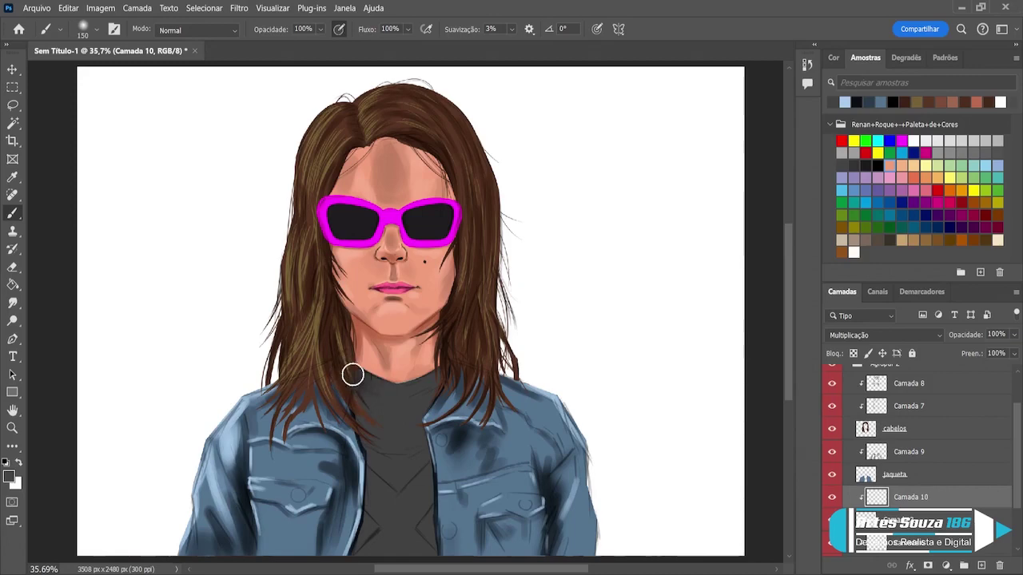
mouse_move(354, 428)
left_mouse_down()
mouse_move(376, 453)
mouse_move(348, 418)
mouse_move(372, 462)
mouse_move(359, 455)
mouse_move(370, 484)
mouse_move(358, 479)
mouse_move(362, 468)
mouse_move(358, 522)
mouse_move(361, 477)
mouse_move(341, 552)
left_mouse_up()
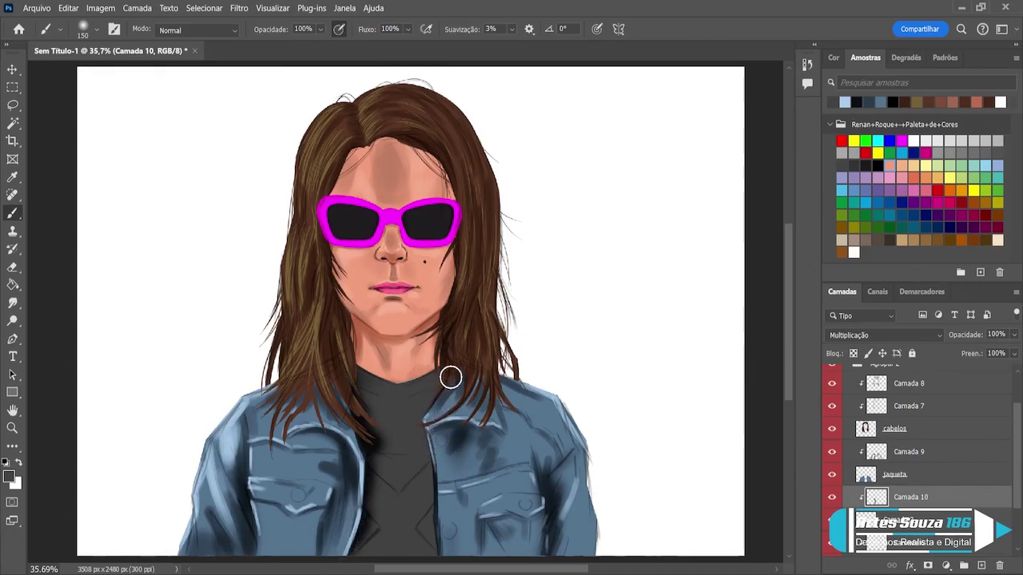
mouse_move(433, 411)
left_mouse_down()
mouse_move(429, 493)
mouse_move(434, 520)
mouse_move(434, 496)
mouse_move(444, 519)
left_mouse_up()
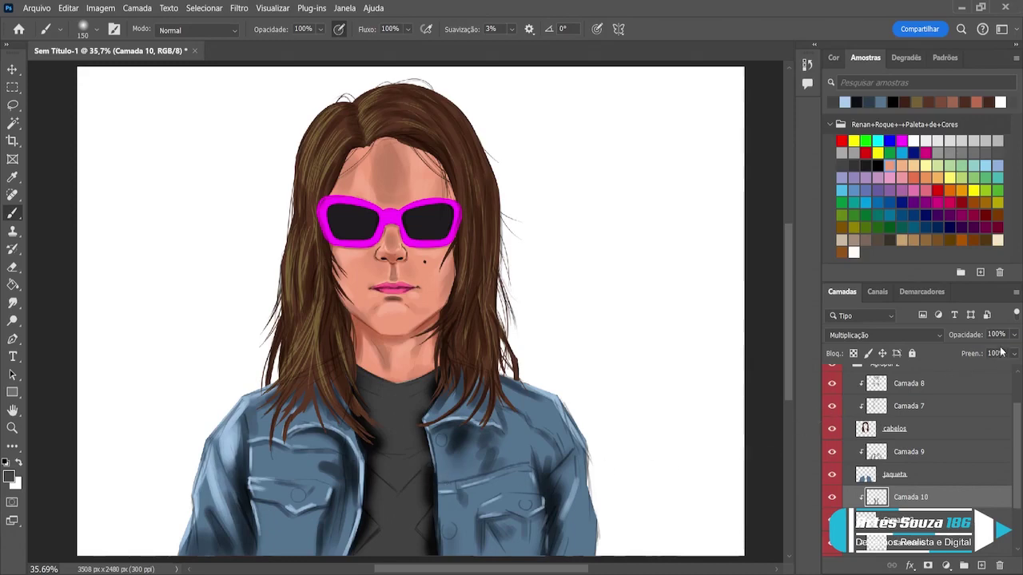
left_click_drag(1012, 339, 989, 354)
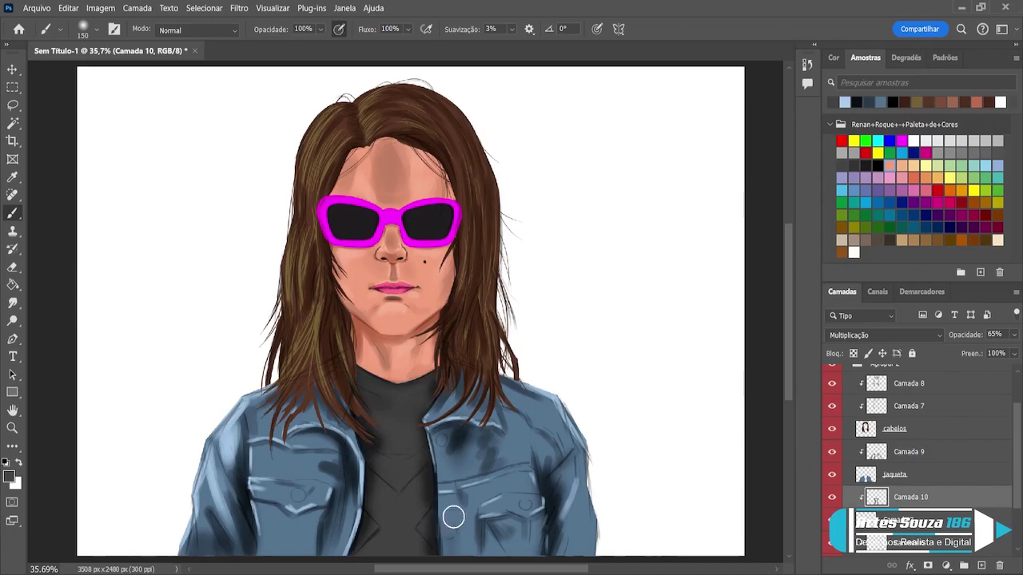
- Soften the shirt's side shading with a soft round eraser enlarged from 20 to 400 px, and return to the 150 px brush
key("e")
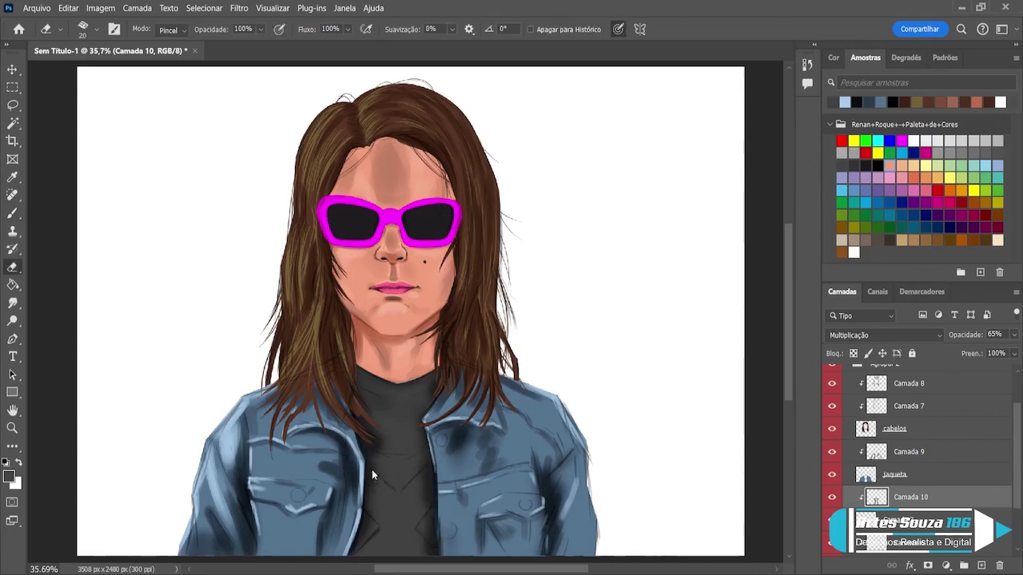
key("b")
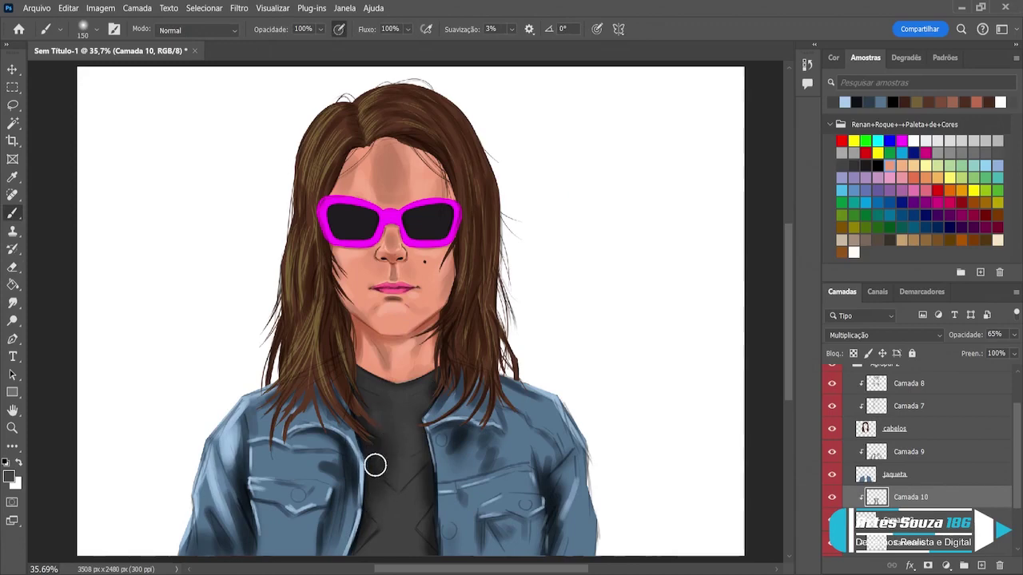
key("e")
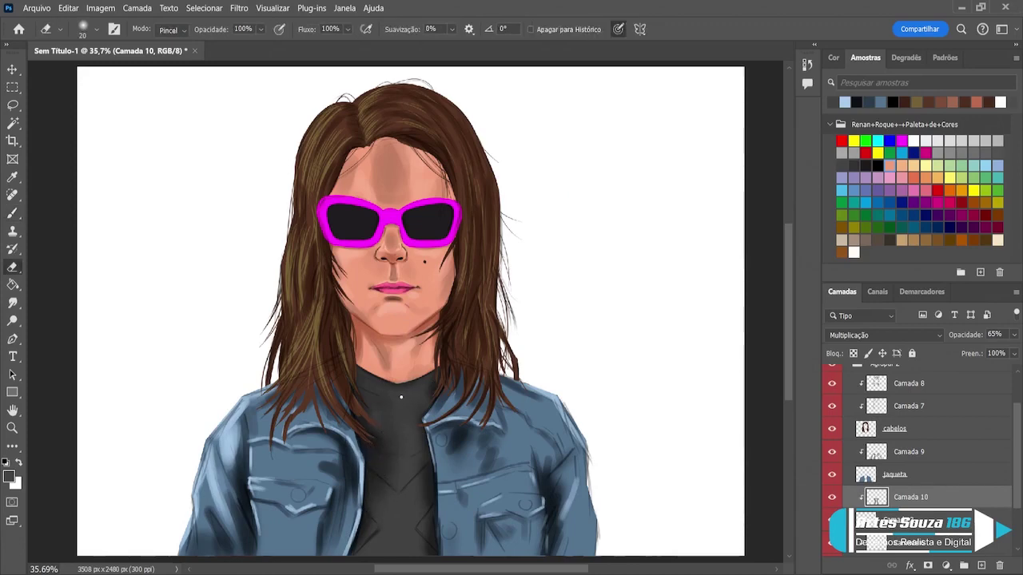
key("bracketright")
key("bracketright")
key("bracketright")
key("bracketright")
key("bracketright")
key("bracketright")
key("bracketright")
key("bracketright")
key("bracketright")
key("bracketright")
key("bracketright")
key("bracketright")
key("bracketright")
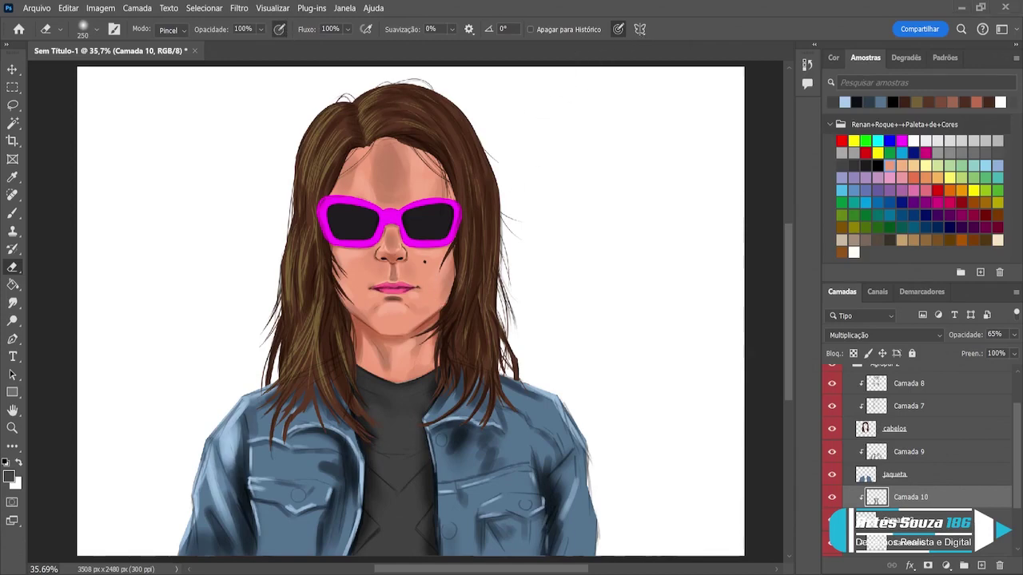
key("bracketright")
key("bracketright")
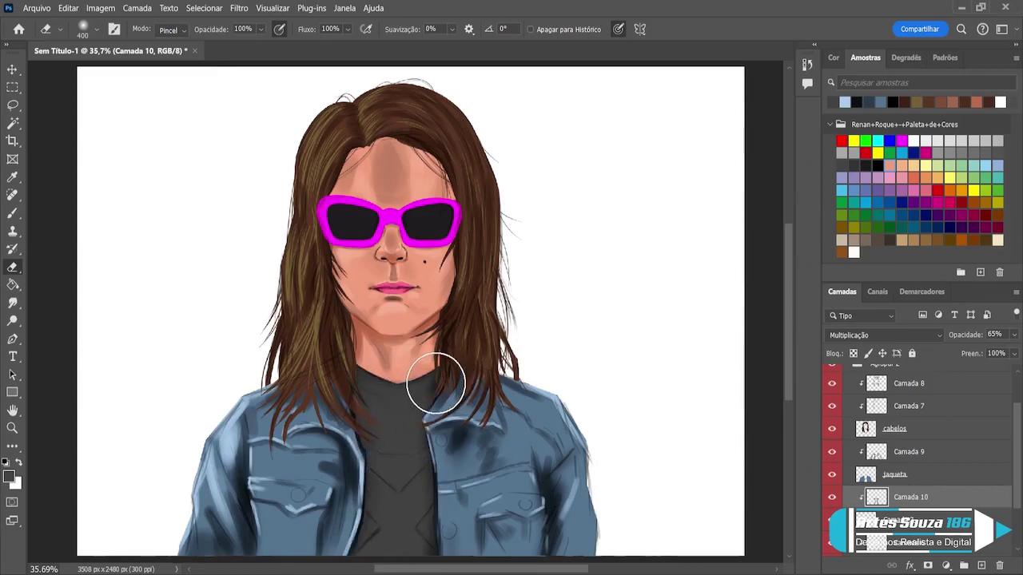
key("b")
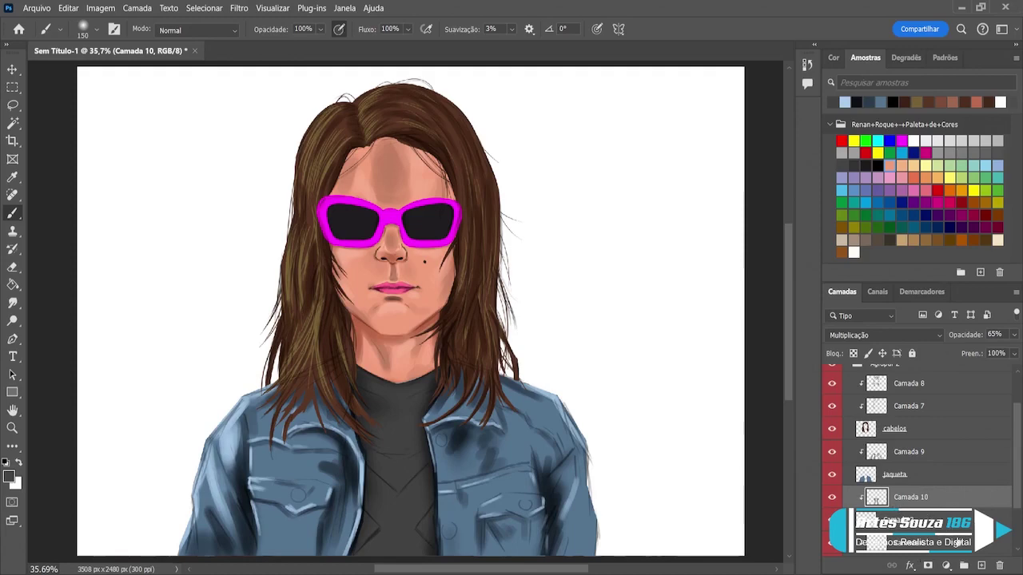
- Paint a red X across the shirt's chest on a new clipped layer beneath Camada 10 with a hard 70 px brush
left_click(982, 565)
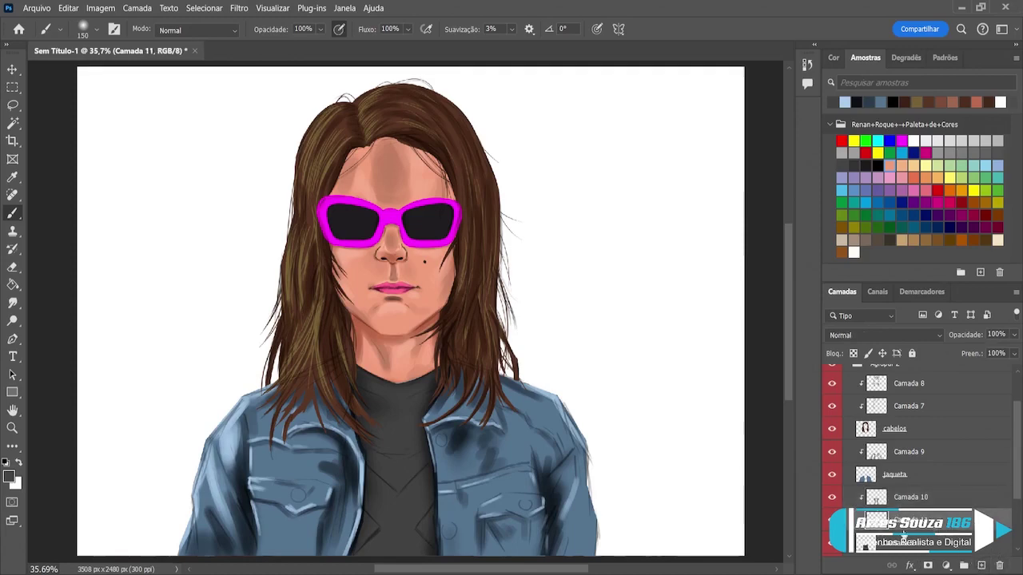
left_click(938, 189)
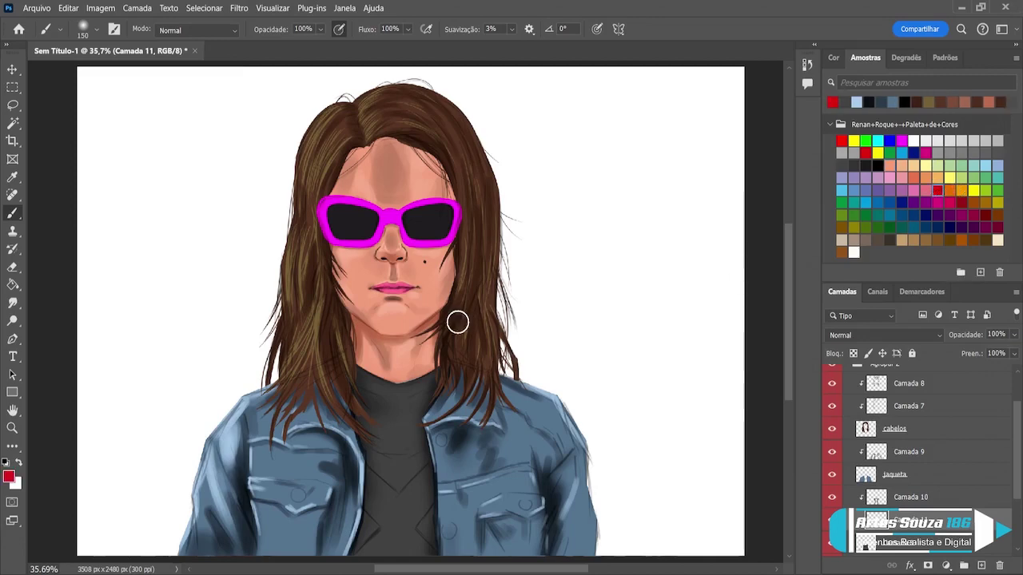
key("shift+bracketright")
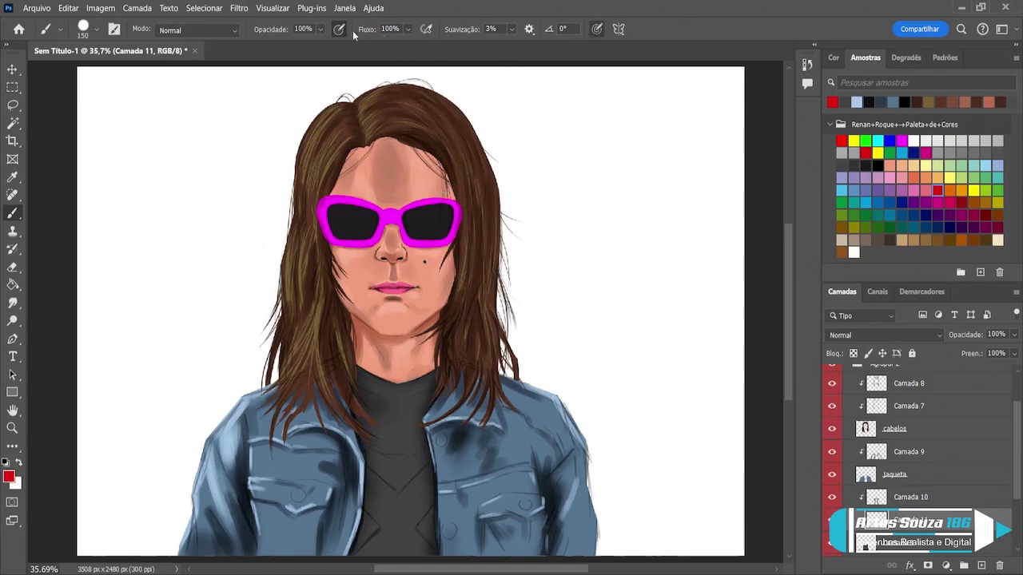
key("bracketleft")
key("bracketleft")
key("bracketleft")
key("bracketleft")
key("bracketleft")
mouse_move(426, 494)
left_mouse_down()
mouse_move(414, 511)
mouse_move(434, 495)
mouse_move(415, 507)
mouse_move(436, 467)
mouse_move(399, 511)
mouse_move(436, 465)
mouse_move(379, 488)
mouse_move(360, 464)
left_mouse_up()
mouse_move(399, 499)
left_mouse_down()
mouse_move(372, 481)
mouse_move(385, 502)
mouse_move(360, 474)
mouse_move(402, 526)
mouse_move(356, 484)
mouse_move(395, 533)
mouse_move(350, 488)
mouse_move(390, 528)
left_mouse_up()
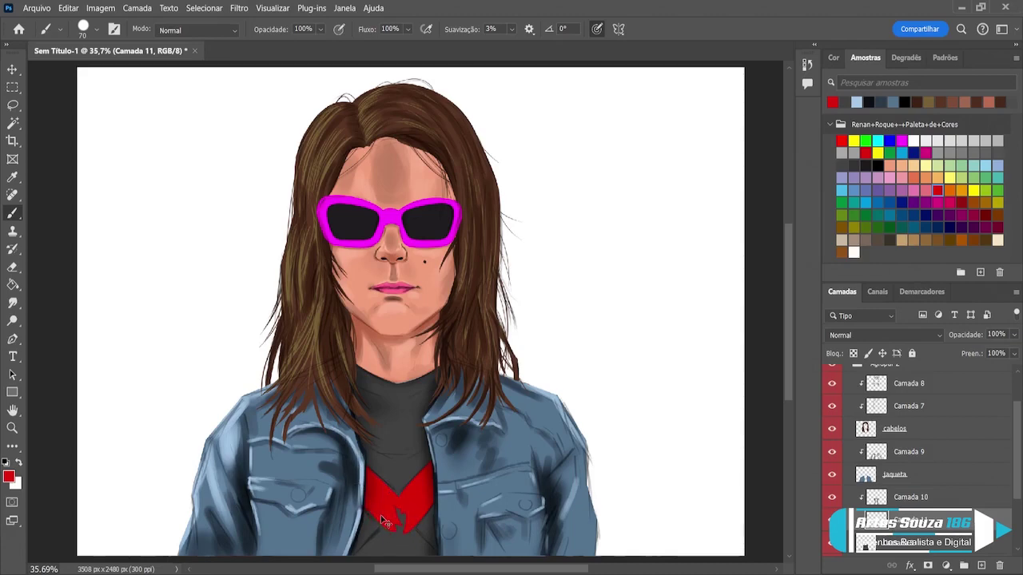
left_click_drag(360, 498, 395, 518)
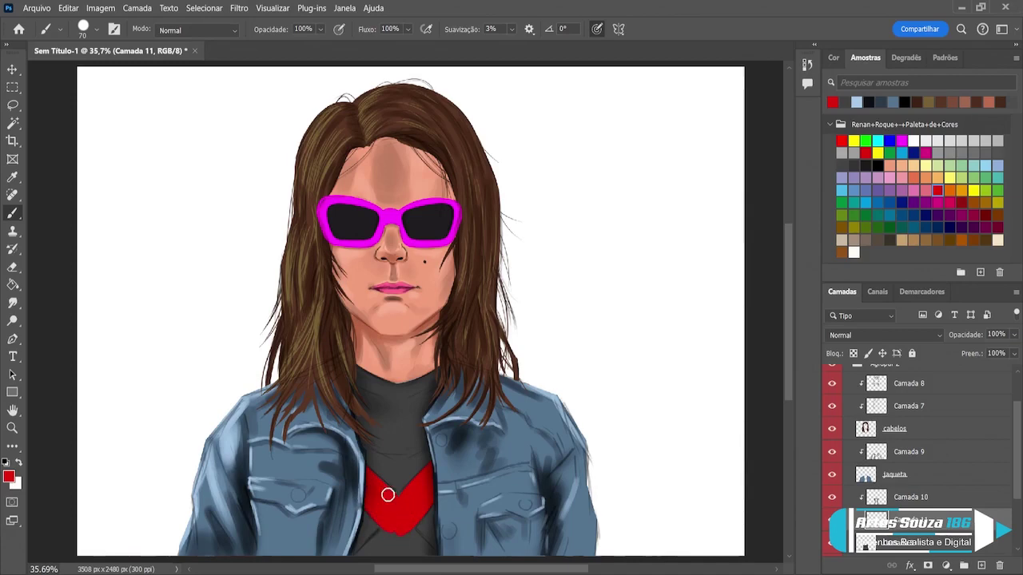
mouse_move(394, 509)
left_mouse_down()
mouse_move(393, 550)
mouse_move(409, 526)
mouse_move(381, 565)
mouse_move(403, 524)
mouse_move(355, 570)
mouse_move(398, 521)
left_mouse_up()
left_click_drag(406, 525, 383, 552)
- On Camada 10, shade the shirt's neckline in near-black with a hard brush reduced from 70 to 35 px
key("e")
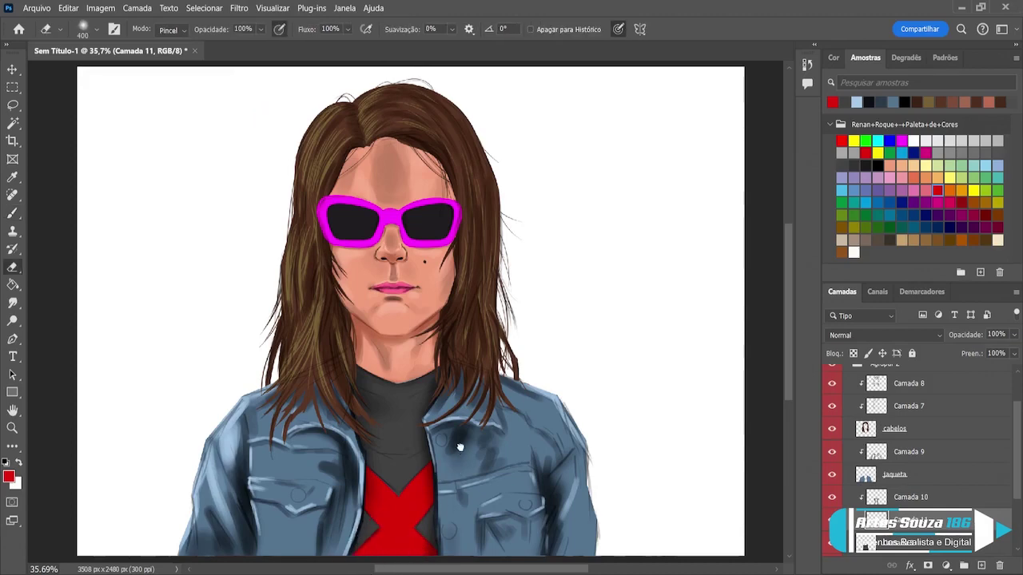
key("period")
key("bracketleft")
left_click(13, 71)
left_click(908, 499)
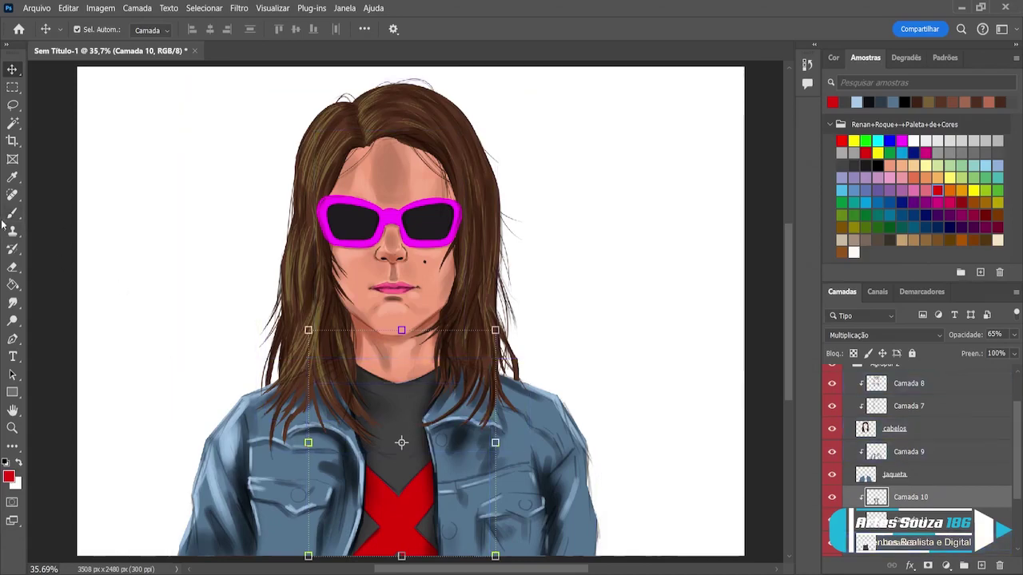
key("b")
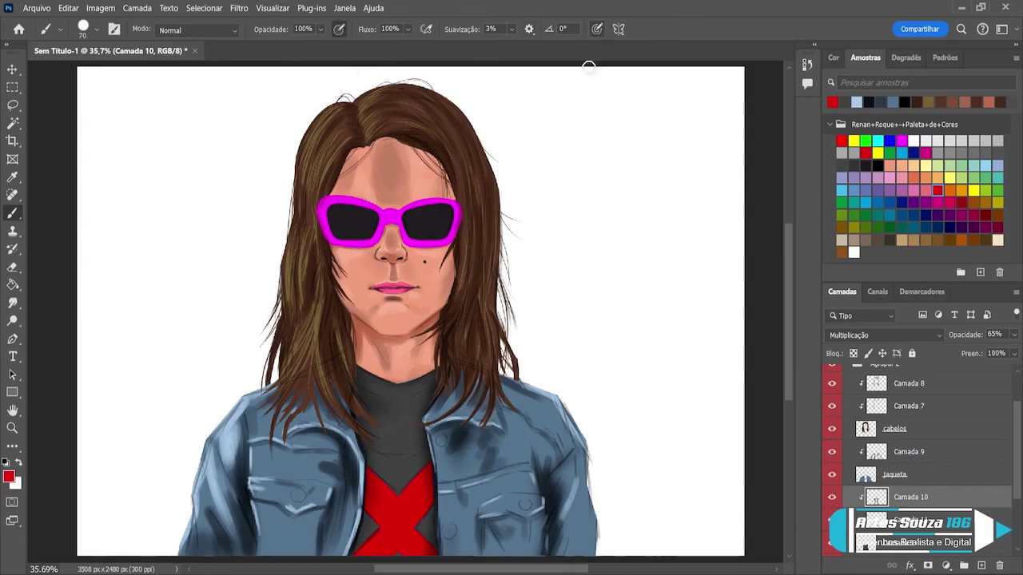
key("d")
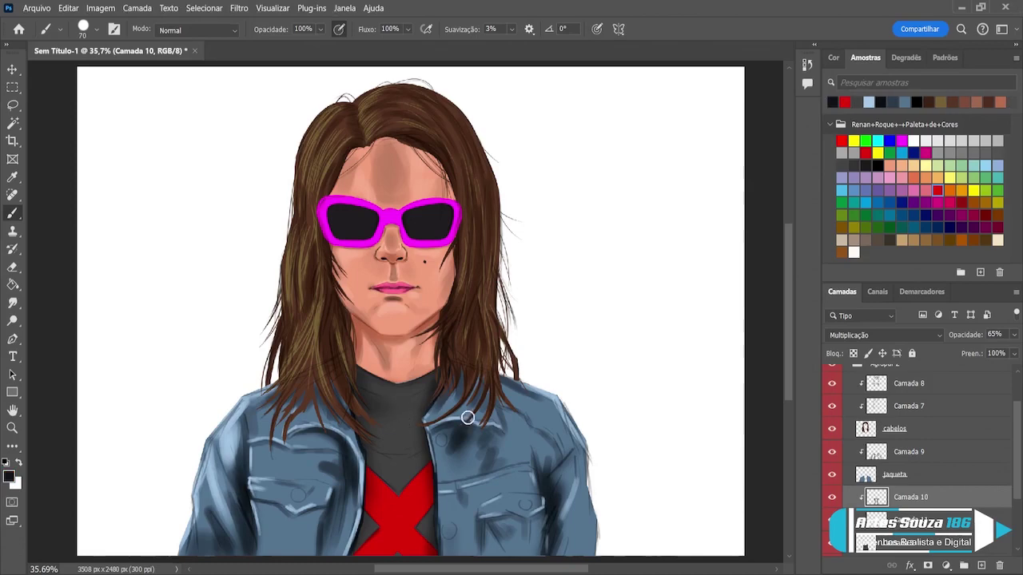
key("bracketright")
key("bracketleft")
key("bracketleft")
key("bracketleft")
key("bracketleft")
key("bracketleft")
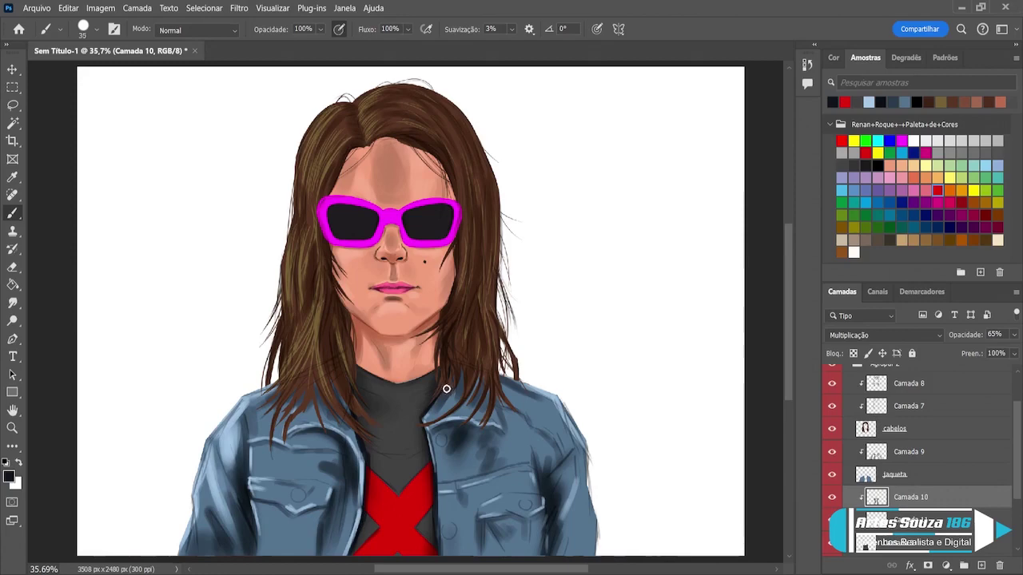
- Darken the collar band and the curved fold above the red X in near-black with a brush of about 45 px
key("bracketright")
key("bracketright")
key("bracketright")
key("bracketleft")
key("bracketleft")
key("bracketleft")
key("bracketright")
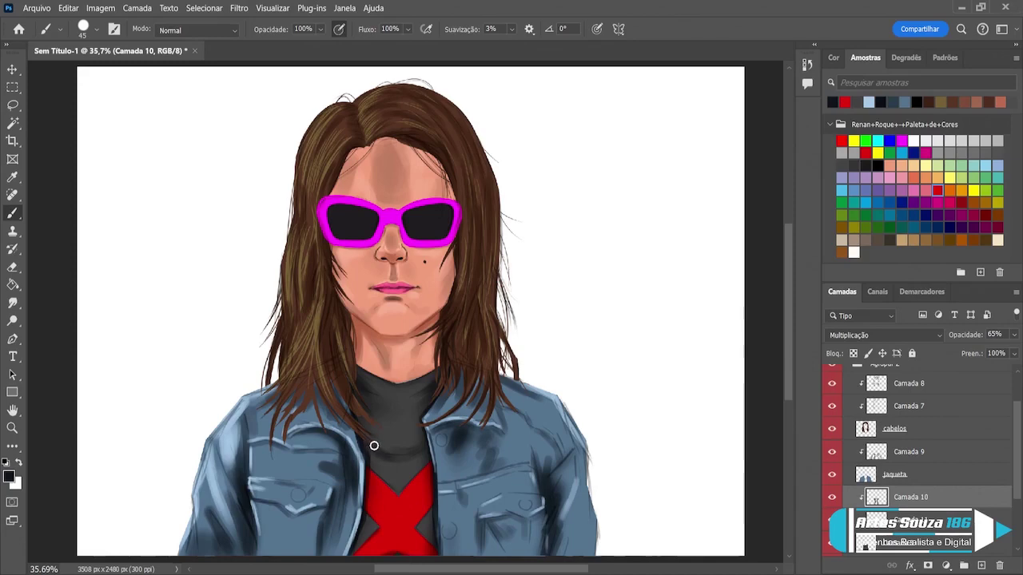
key("e")
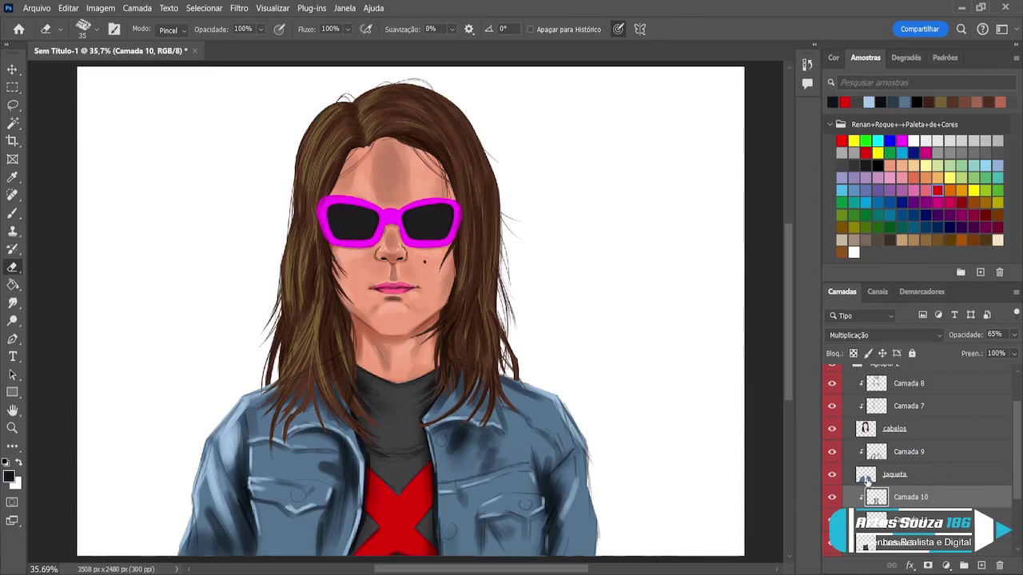
- On the jacket's clipped layer Camada 9, fill the four jacket buttons with dark gray using a 30 px brush
left_click(910, 478)
left_click(912, 454)
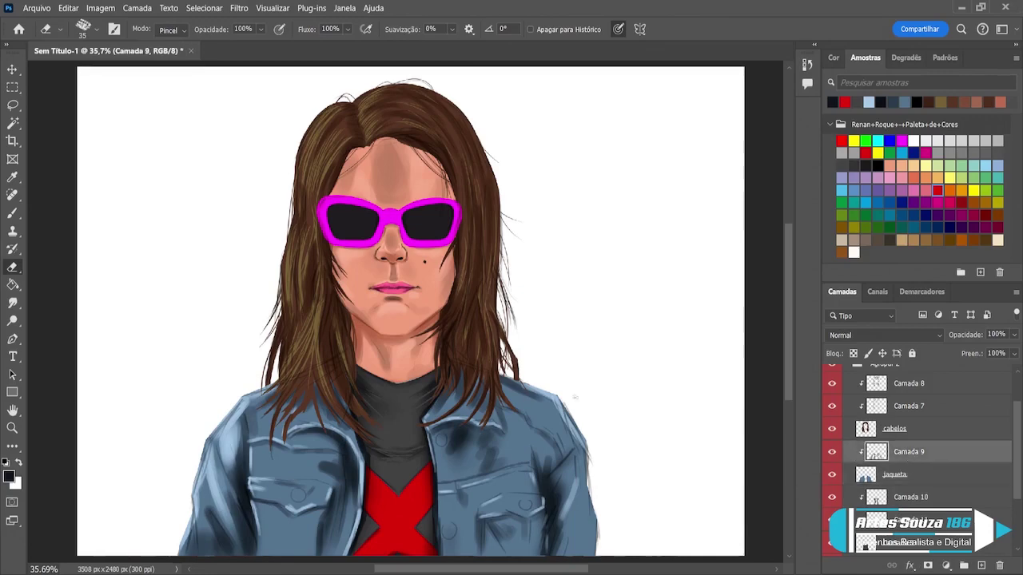
left_click(12, 214)
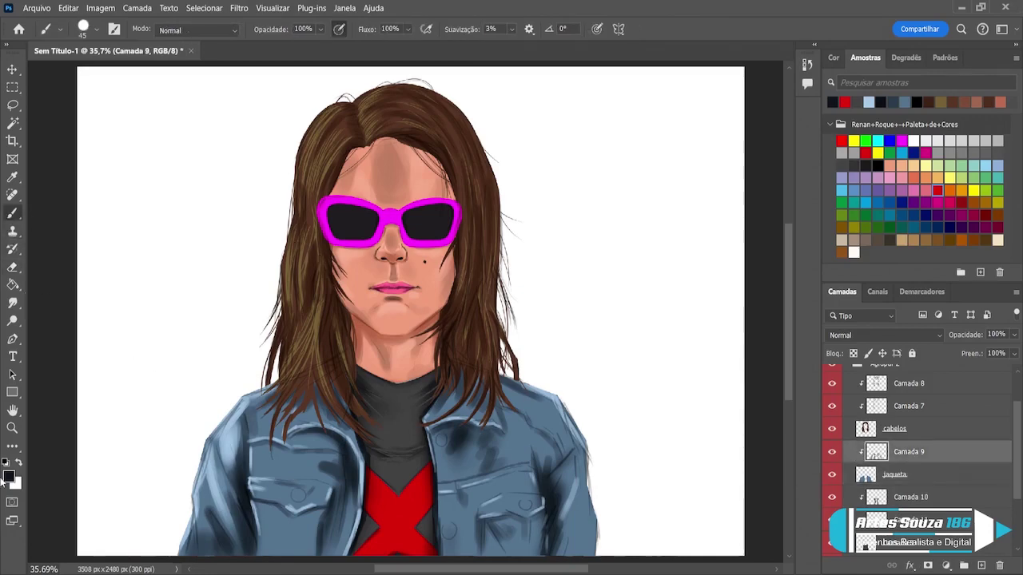
key("alt")
key("i")
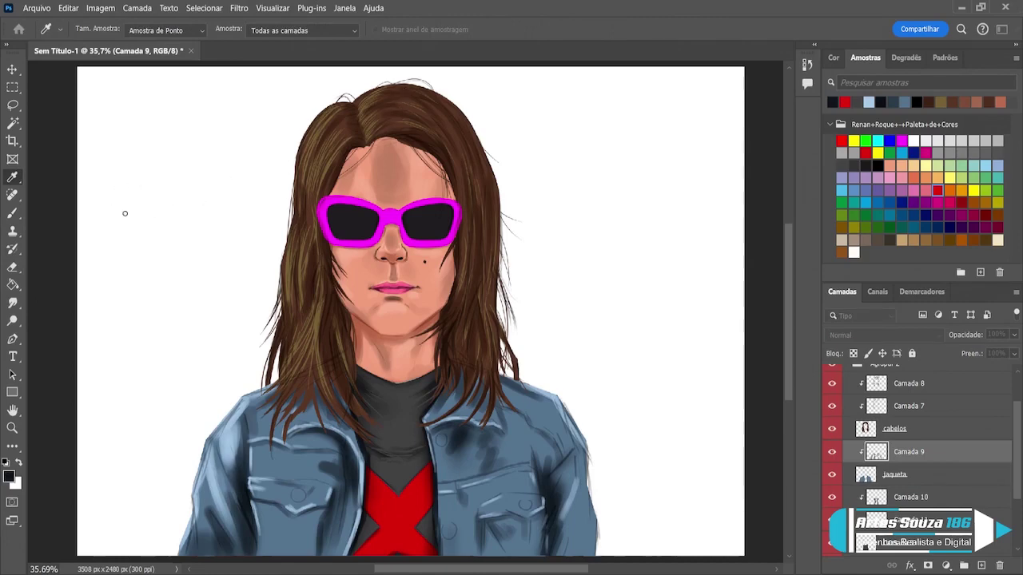
key("b")
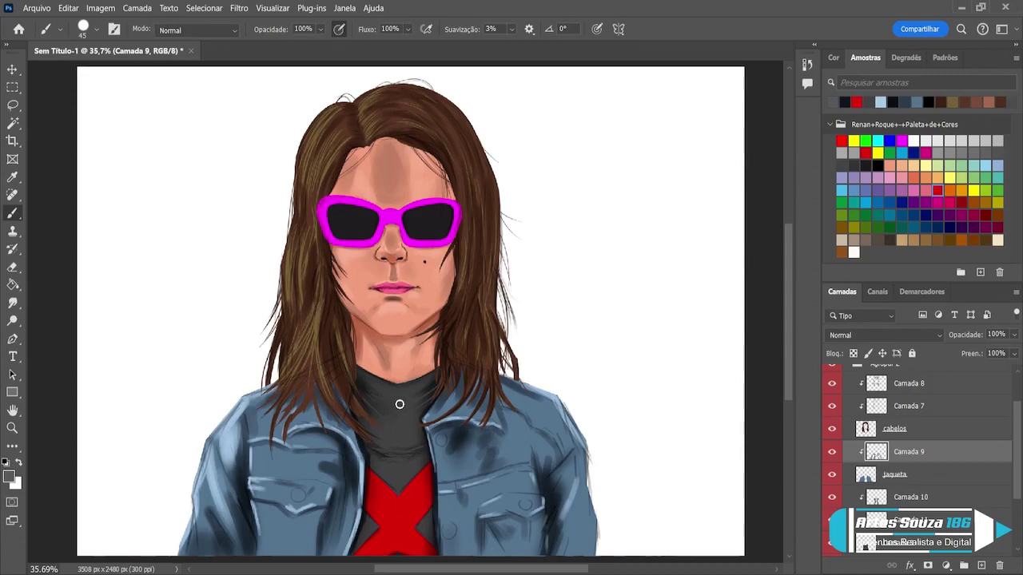
key("bracketleft")
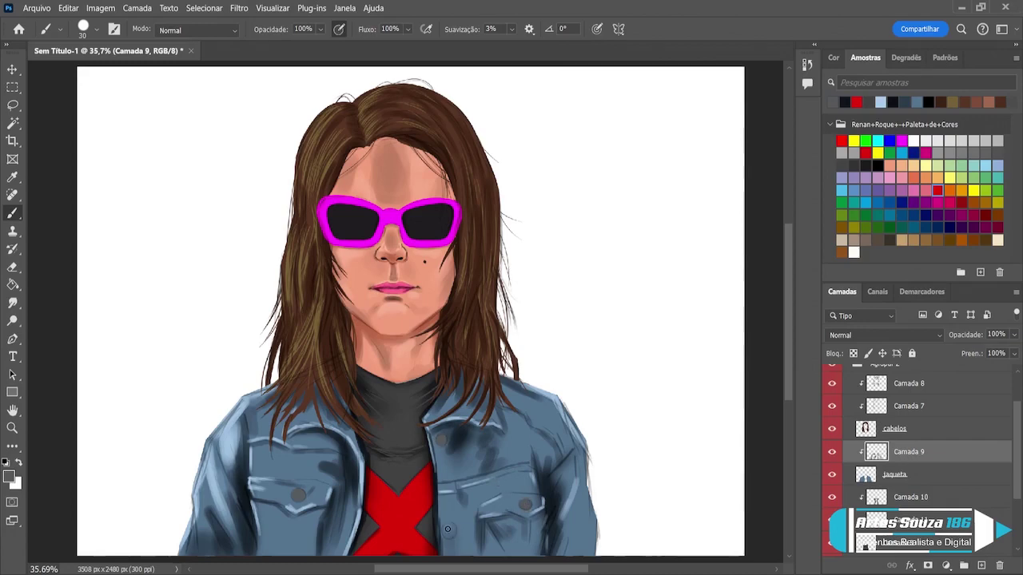
- Paint light gray highlights on the four jacket buttons with a finer brush
left_click(11, 479)
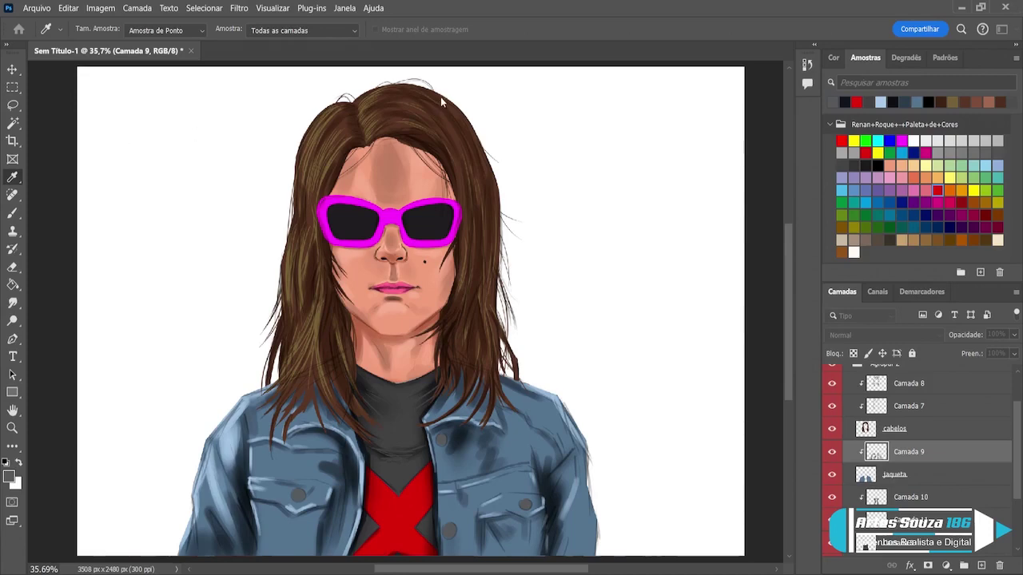
key("b")
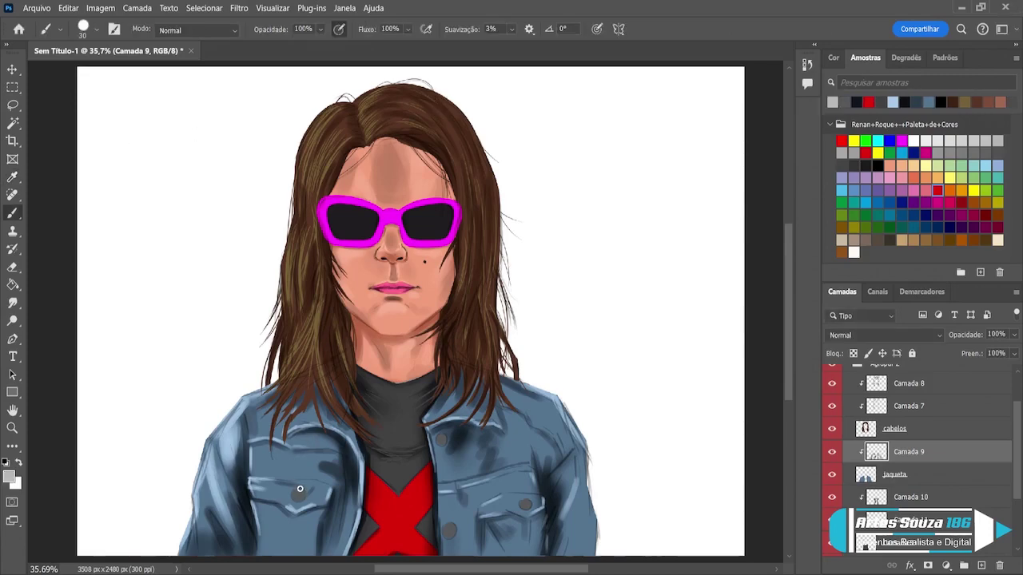
key("bracketleft")
key("bracketleft")
key("bracketright")
key("bracketright")
- Refine the jacket buttons' highlights in dark and medium gray with a 15 px brush
key("i")
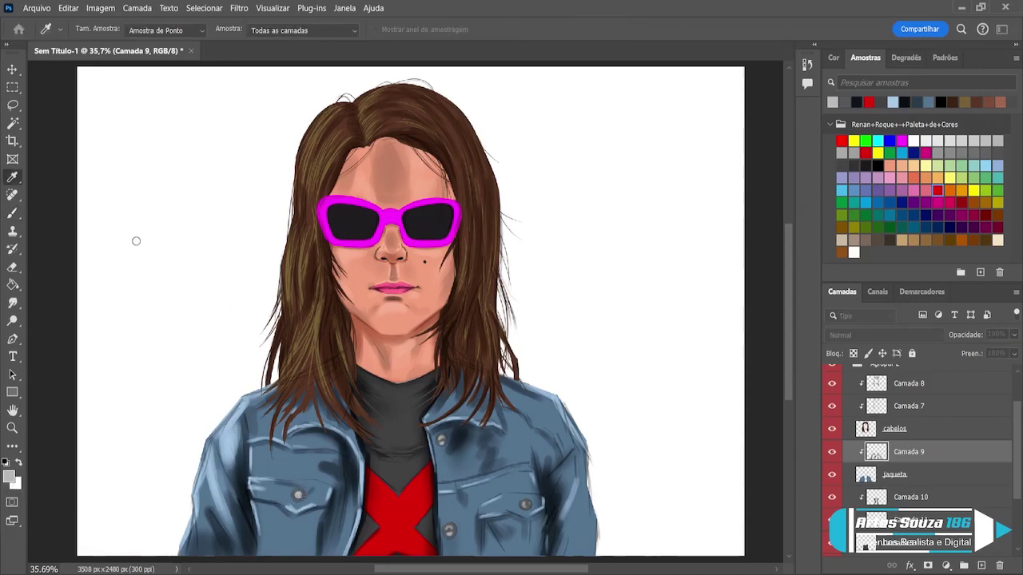
left_click(432, 100)
key("b")
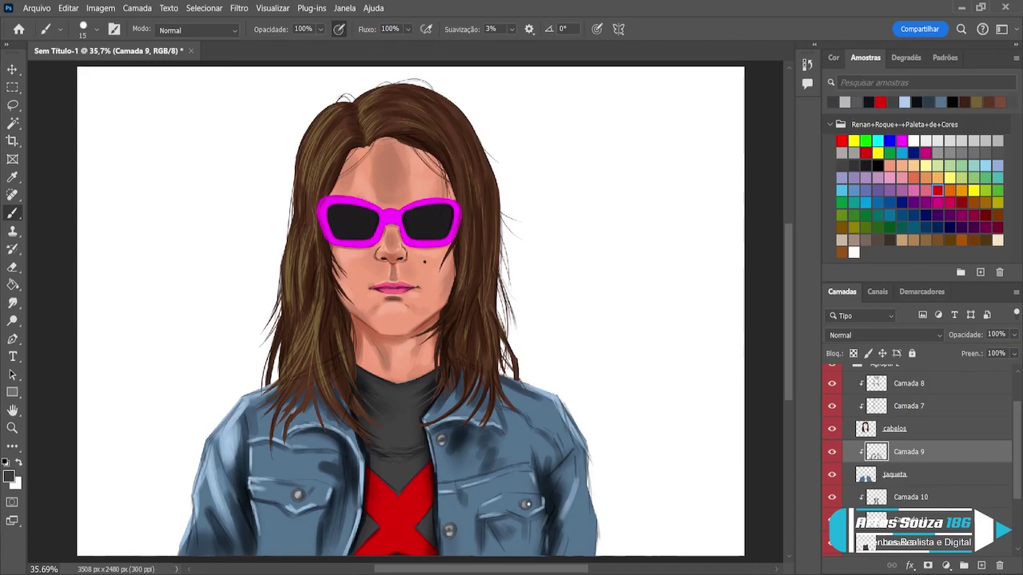
left_click(528, 502)
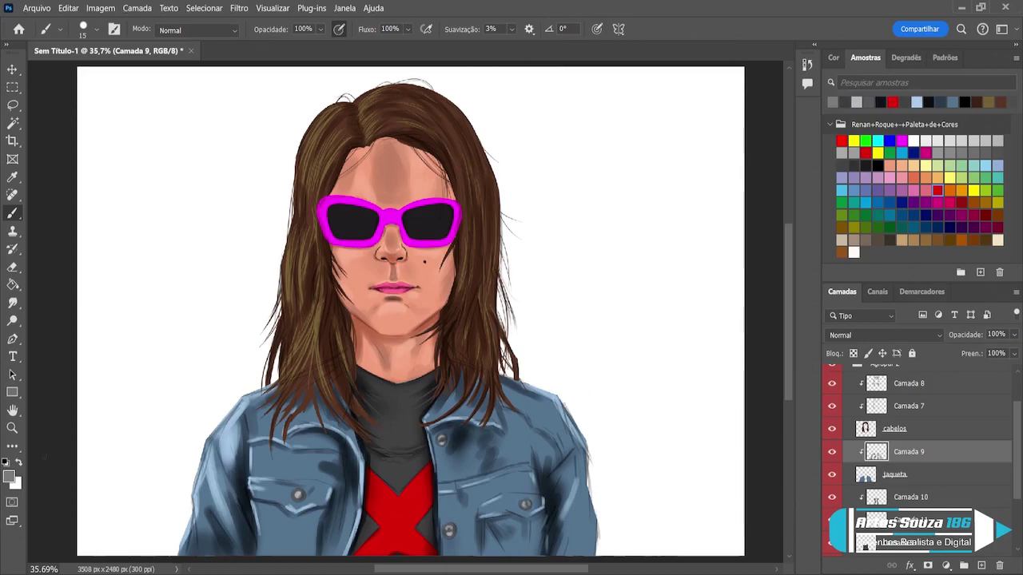
- Sample near-black and darken the collar edge and the left-hand chest pocket's seams and folds on Camada 9 with 15 and 10 px brushes
key("i")
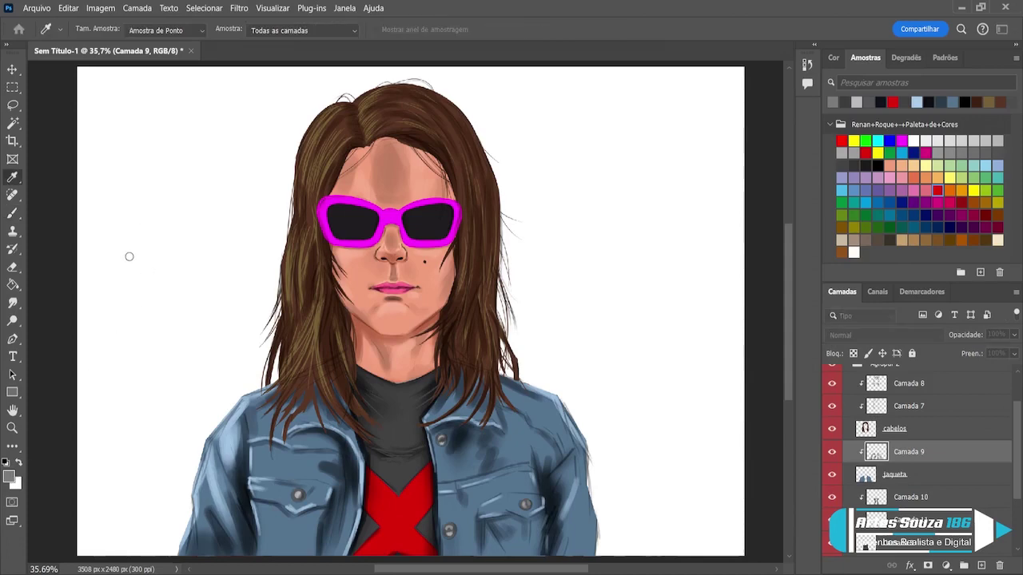
left_click(401, 127)
key("b")
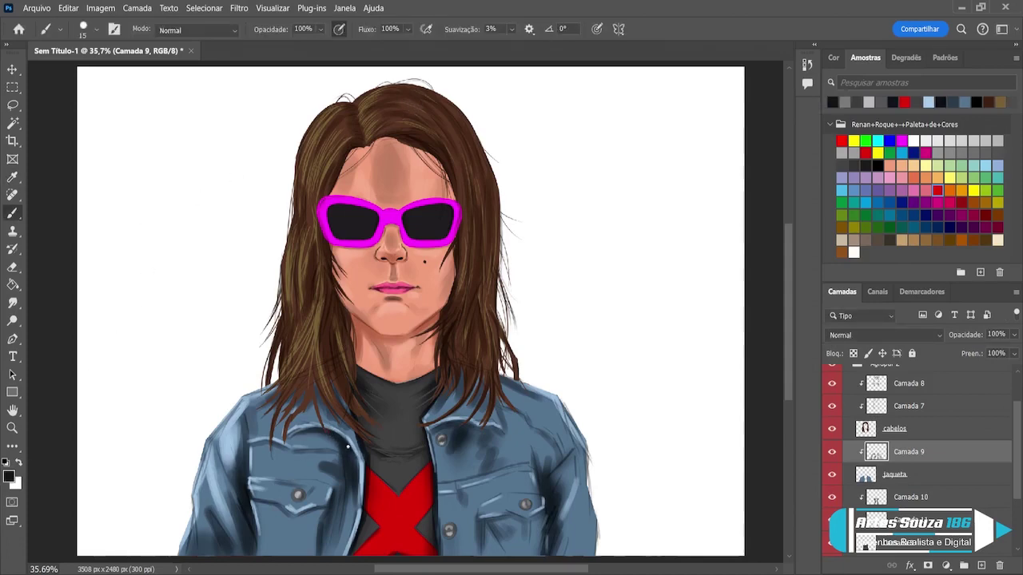
left_click_drag(342, 437, 355, 453)
key("bracketleft")
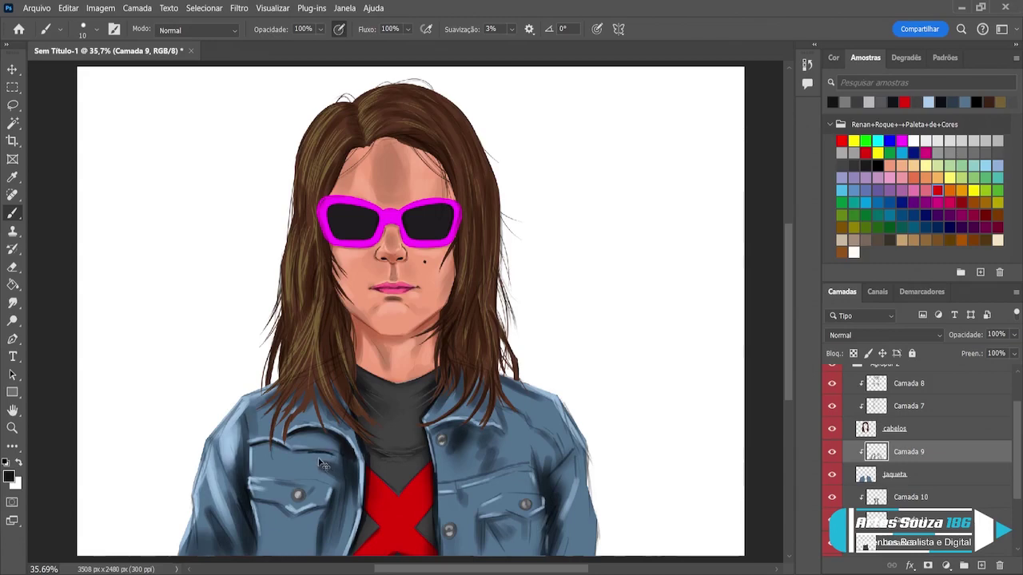
left_click_drag(296, 451, 342, 459)
left_click_drag(325, 482, 255, 477)
mouse_move(334, 489)
left_mouse_down()
mouse_move(303, 515)
mouse_move(287, 482)
mouse_move(255, 500)
mouse_move(275, 506)
mouse_move(251, 498)
mouse_move(289, 517)
mouse_move(279, 508)
mouse_move(276, 543)
mouse_move(271, 505)
mouse_move(271, 546)
left_mouse_up()
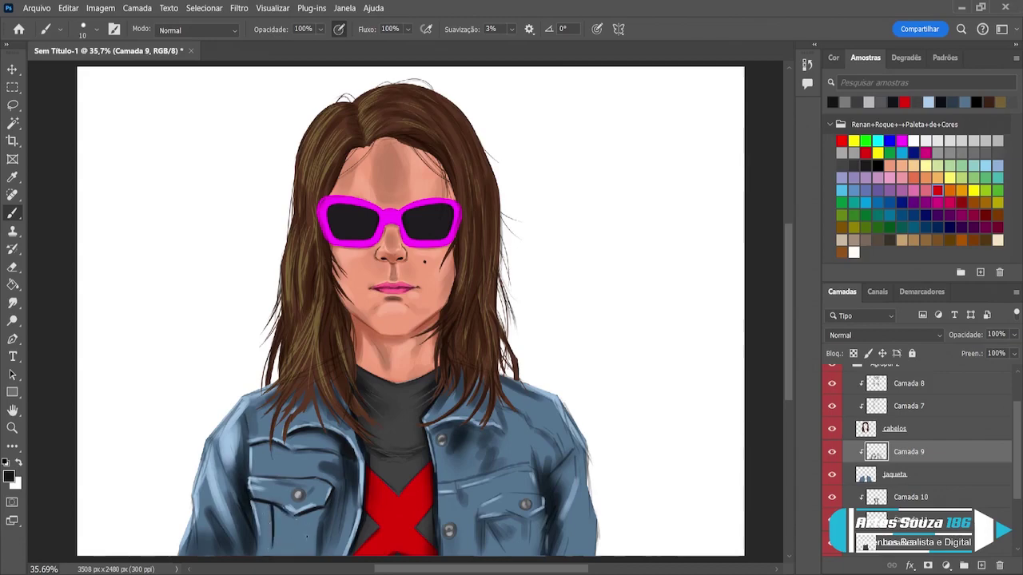
mouse_move(307, 512)
left_mouse_down()
mouse_move(297, 551)
mouse_move(298, 533)
left_mouse_up()
- Darken both side edges of the jacket's right-hand chest pocket in near-black with a 35 px brush
key("bracketright")
key("bracketright")
key("bracketright")
key("bracketright")
key("bracketright")
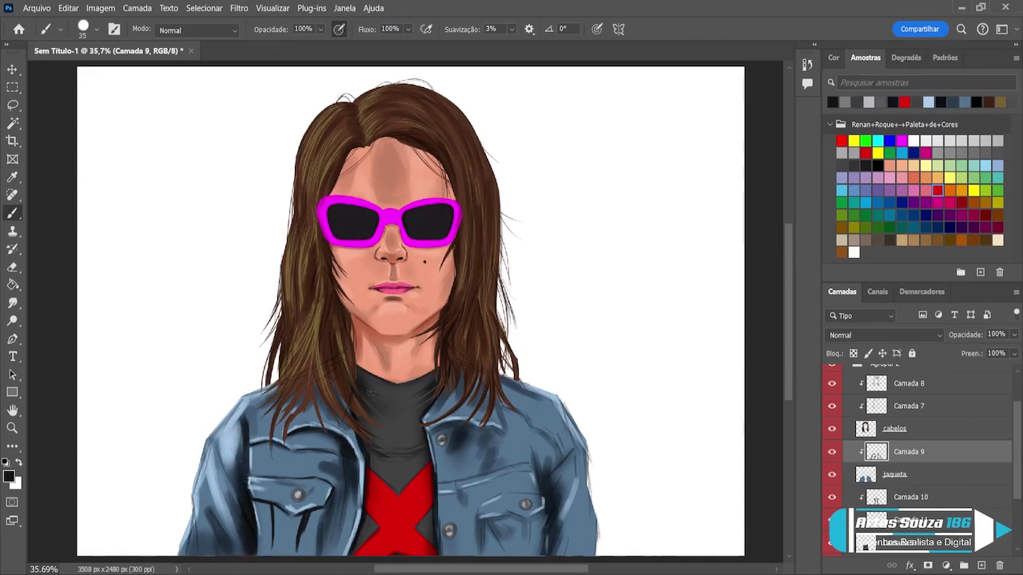
mouse_move(550, 498)
left_mouse_down()
mouse_move(543, 471)
mouse_move(551, 500)
mouse_move(557, 486)
mouse_move(543, 534)
left_mouse_up()
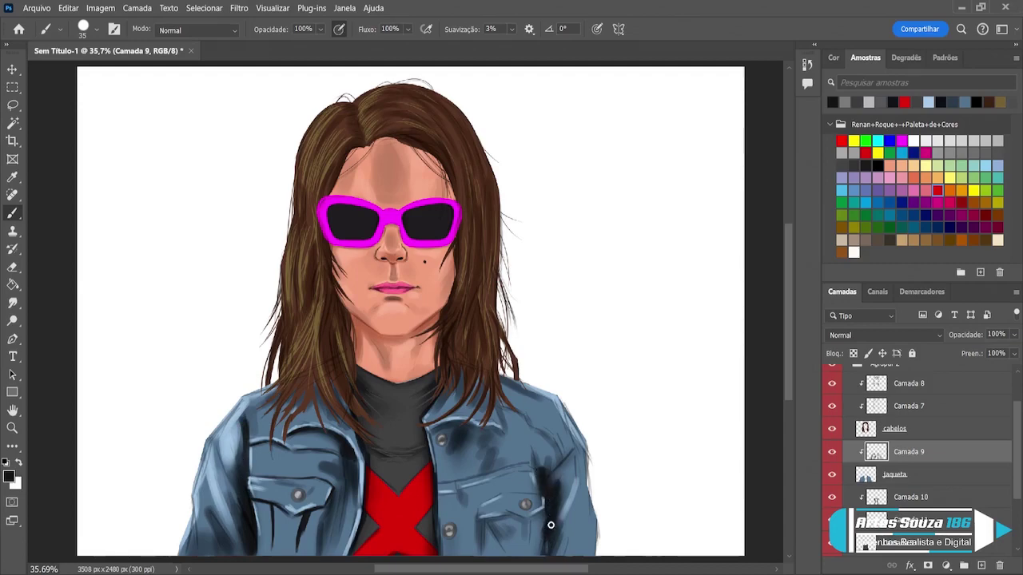
left_click_drag(477, 507, 473, 557)
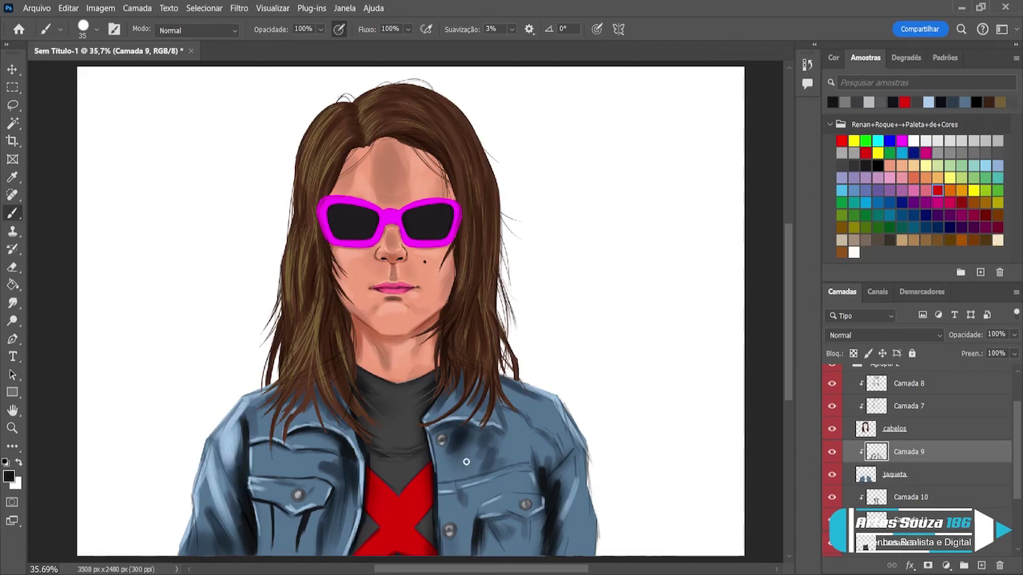
- Shade the chest area above the right-hand pocket in near-black, beside the upper button and below the collar, varying the brush size
key("bracketleft")
key("bracketleft")
key("bracketleft")
mouse_move(456, 448)
left_mouse_down()
mouse_move(456, 471)
mouse_move(457, 451)
left_mouse_up()
key("bracketright")
key("bracketright")
key("bracketright")
left_click_drag(505, 465, 502, 432)
- Darken the right-hand collar's lower edge and the seams and folds of both sleeves with a fine brush of about 15 px
key("bracketleft")
key("bracketleft")
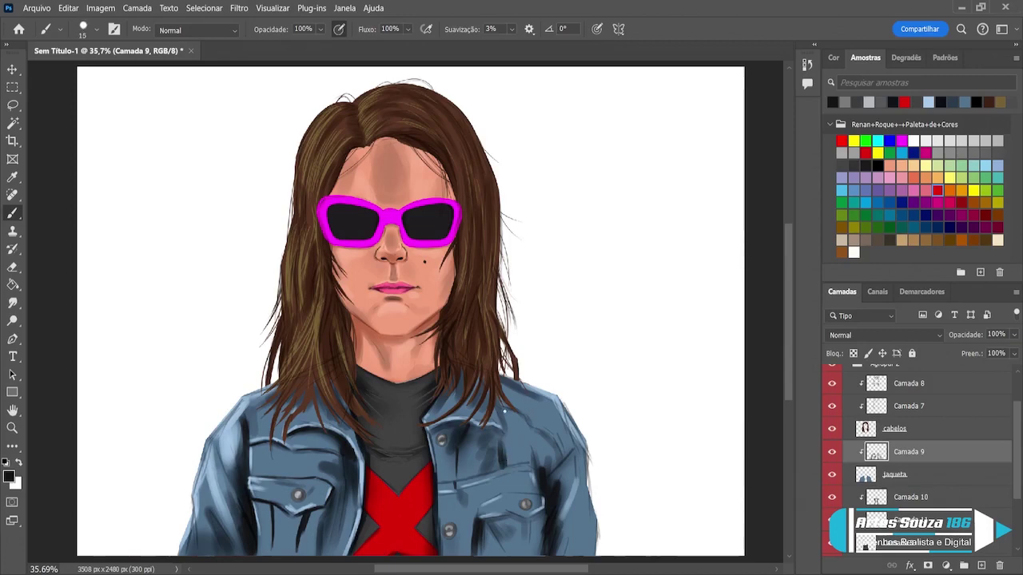
key("bracketleft")
key("bracketright")
key("bracketright")
key("bracketright")
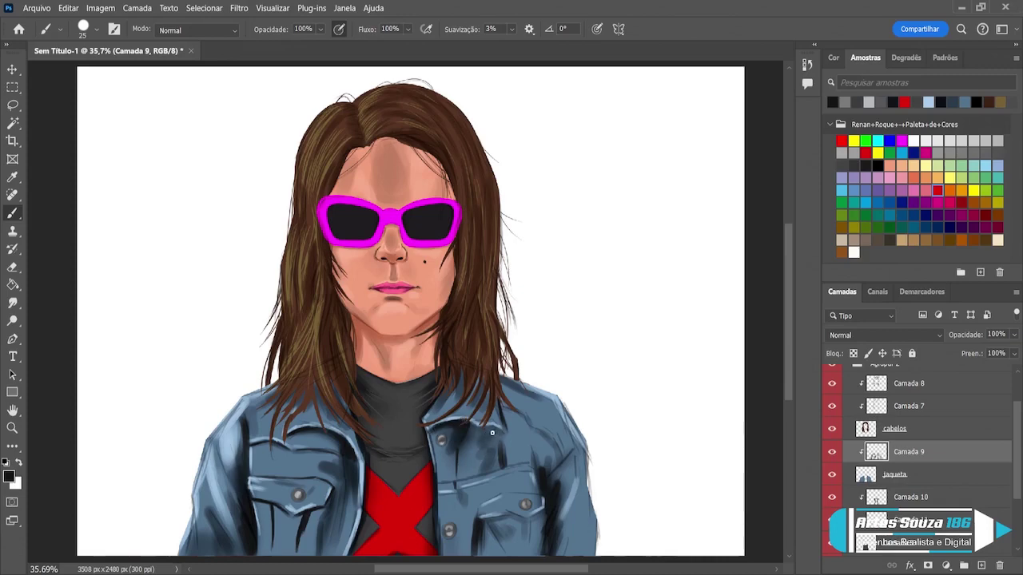
key("bracketleft")
mouse_move(526, 419)
left_mouse_down()
mouse_move(561, 457)
mouse_move(567, 427)
mouse_move(566, 462)
mouse_move(545, 481)
left_mouse_up()
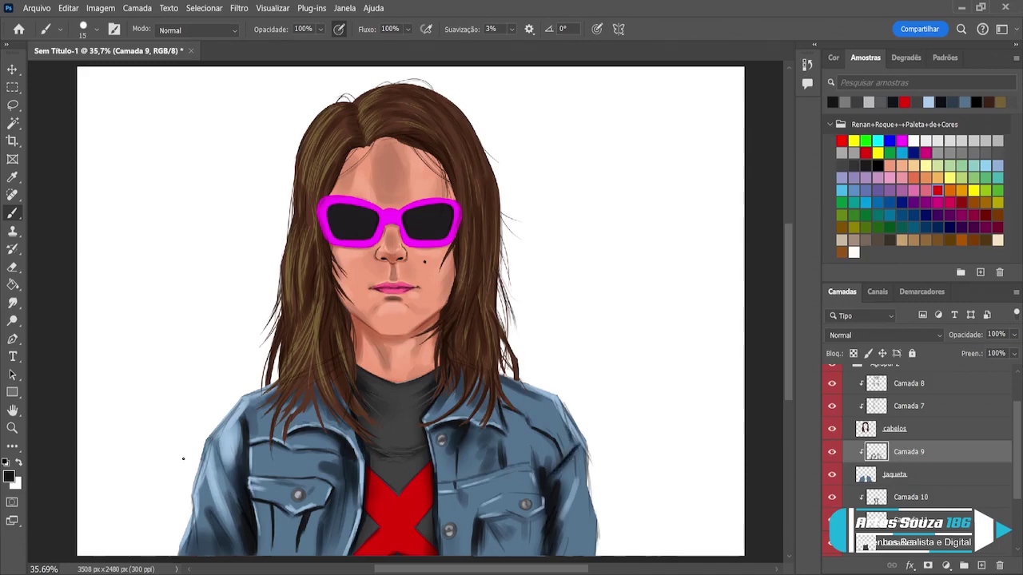
left_click_drag(207, 462, 201, 495)
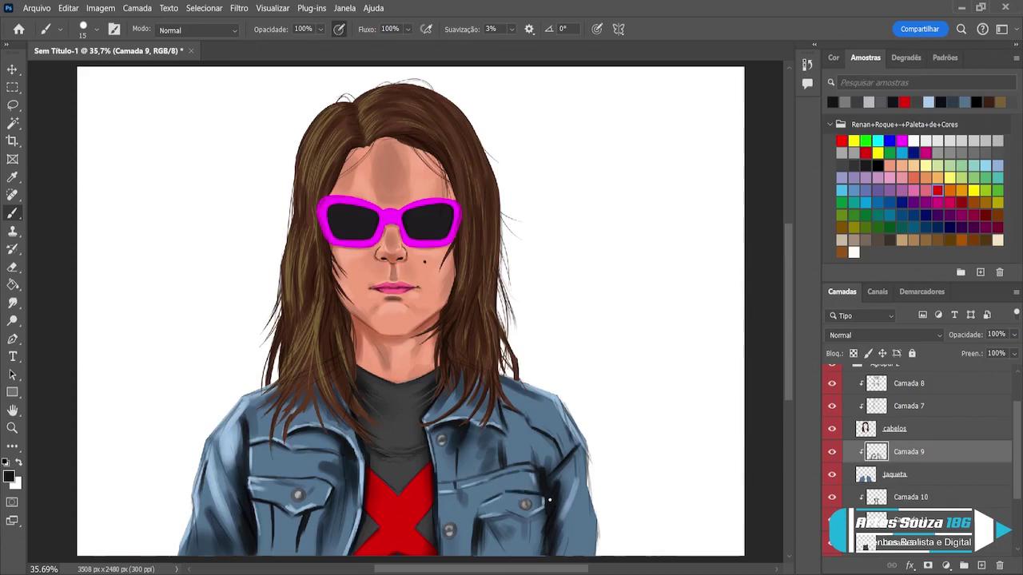
- Darken the shadow beneath the right-hand pocket flap and around its button in near-black, using brush sizes up to 45 px
mouse_move(531, 518)
left_mouse_down()
mouse_move(530, 535)
mouse_move(535, 498)
mouse_move(530, 518)
left_mouse_up()
left_click_drag(512, 514, 476, 522)
key("bracketright")
key("bracketright")
key("bracketright")
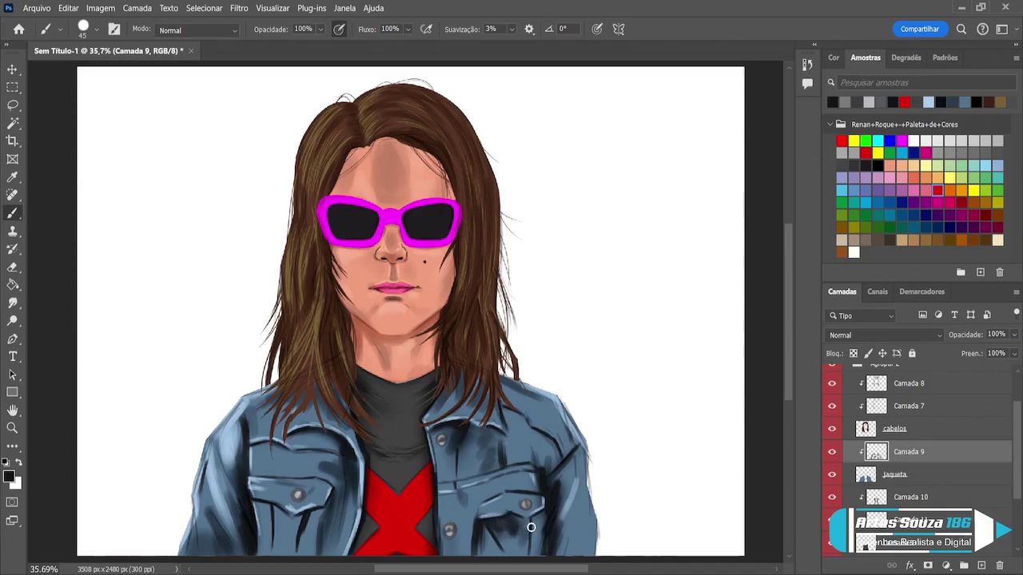
key("bracketleft")
key("bracketleft")
key("bracketleft")
key("bracketleft")
left_click_drag(527, 504, 525, 507)
key("bracketright")
key("bracketright")
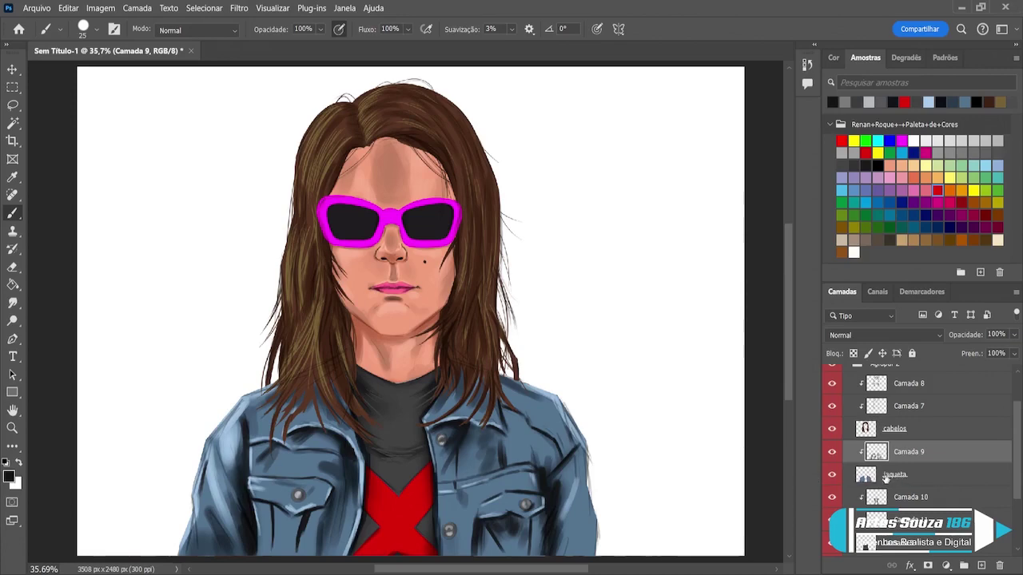
- Check the jacket shading by hiding and showing Camada 9, and sample the shirt's dark gray on Camada 10
left_click(831, 452)
left_click(832, 452)
left_click(909, 499)
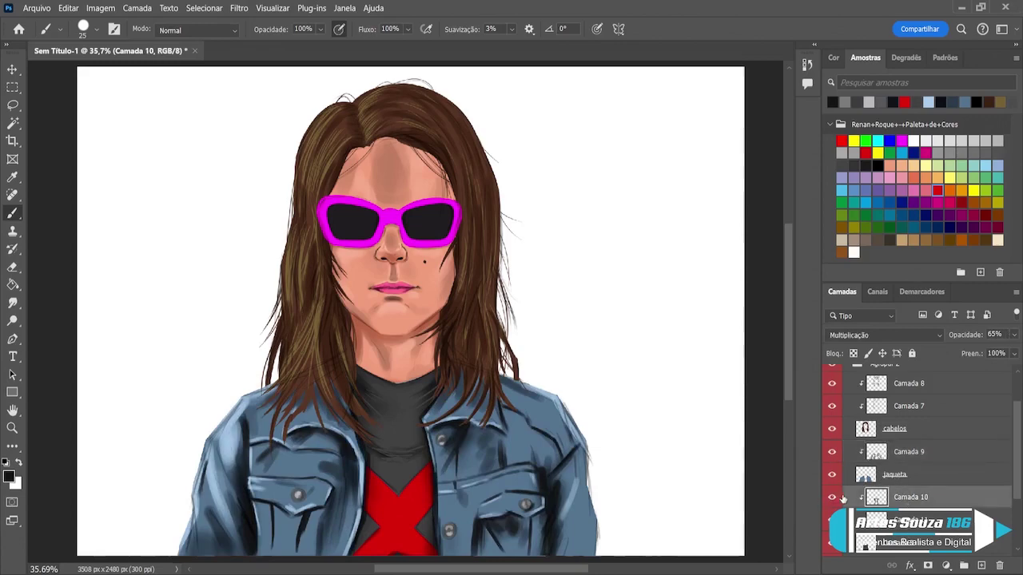
left_click(386, 450)
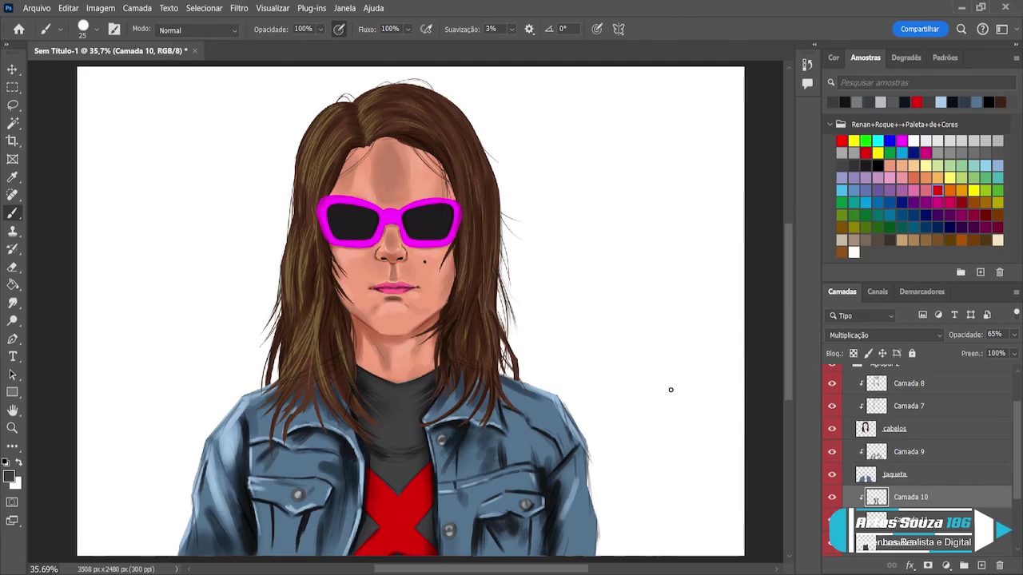
- Check the hair shading on Camada 8, and add a new layer above it clipped to the cabelos layer
left_click(911, 388)
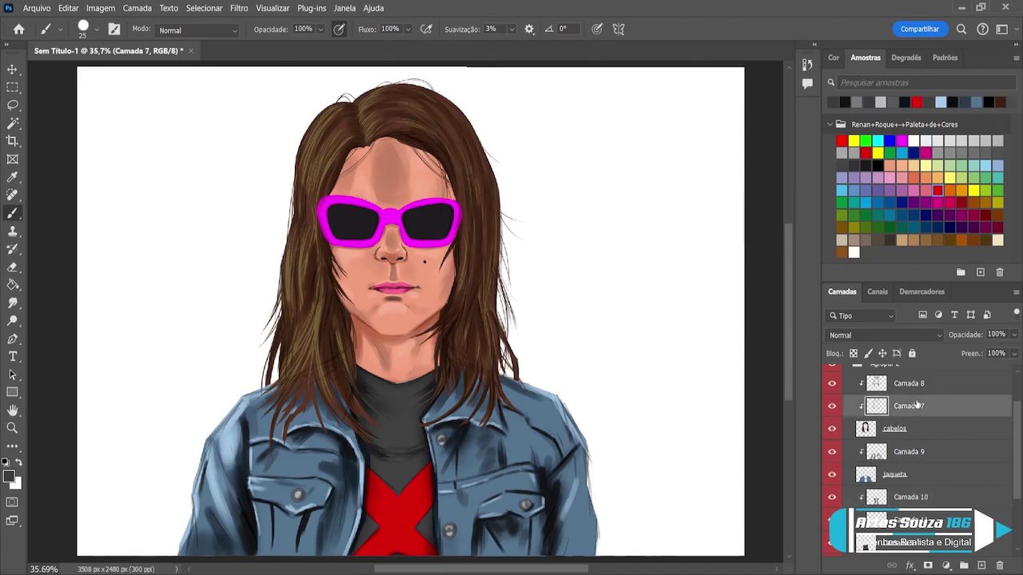
left_click(832, 383)
left_click(832, 384)
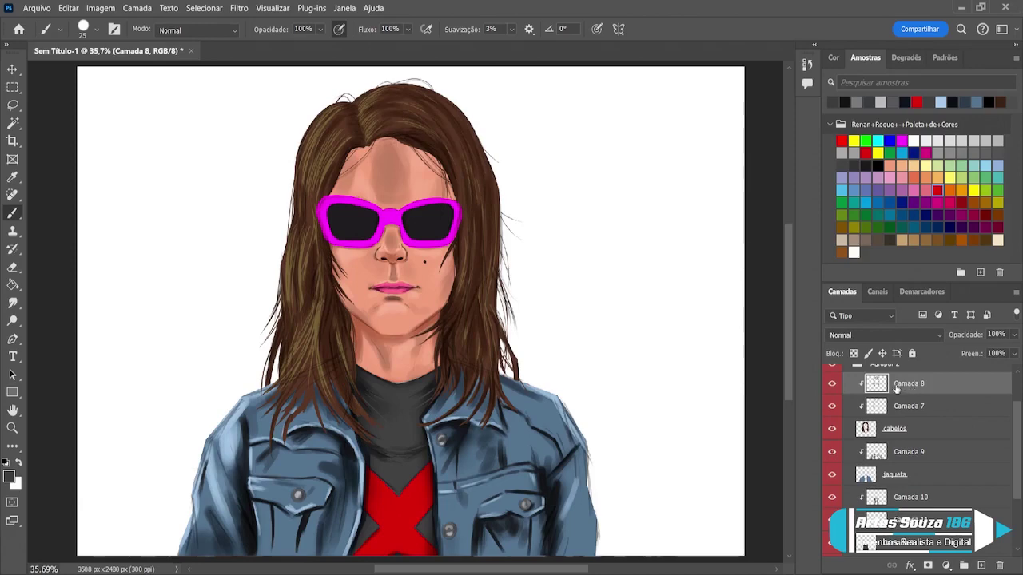
left_click(981, 565)
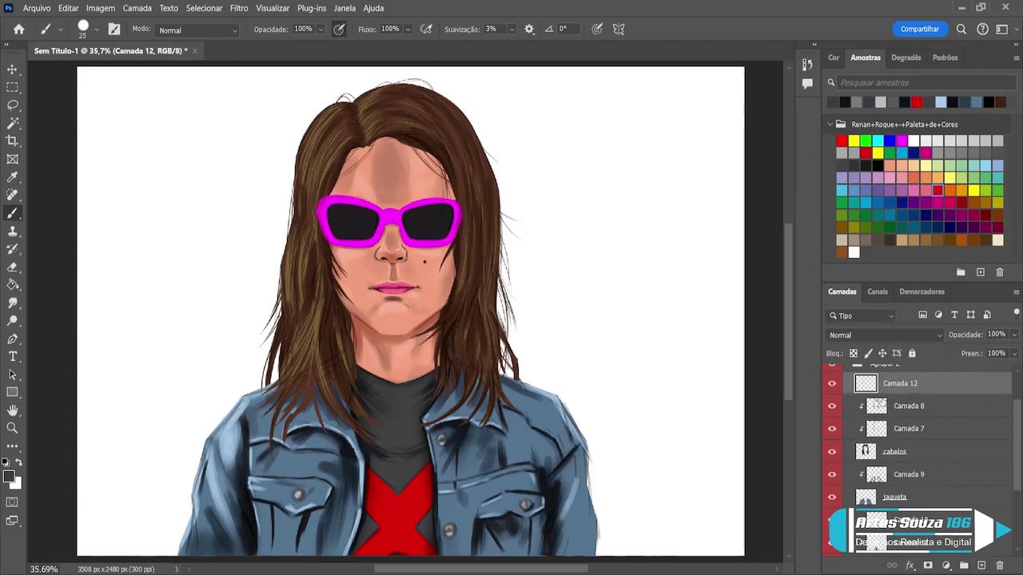
left_click(900, 392, "alt")
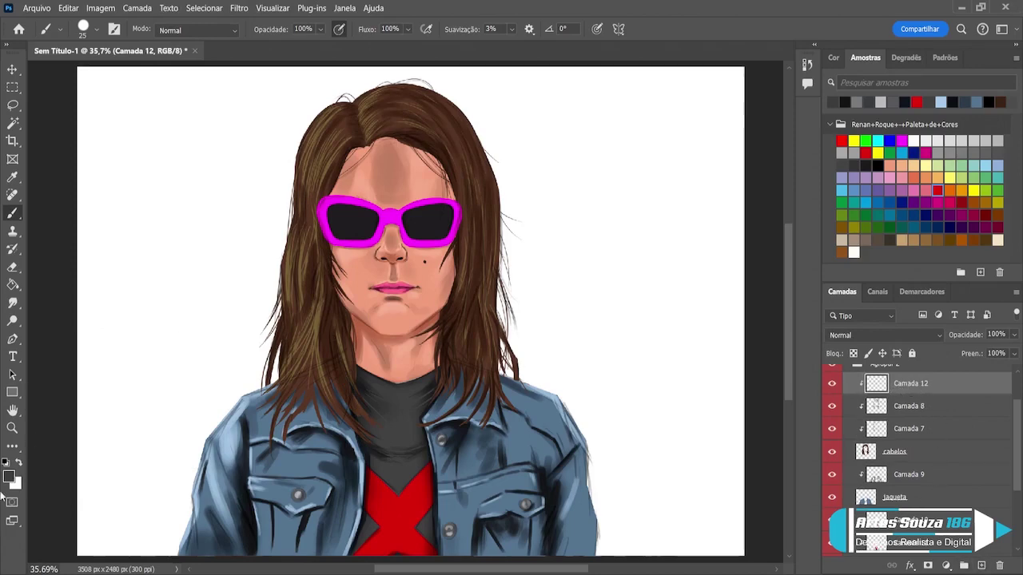
- Pick a golden yellow and paint a thin highlight along the hair's upper left outline with a 25 px brush
key("i")
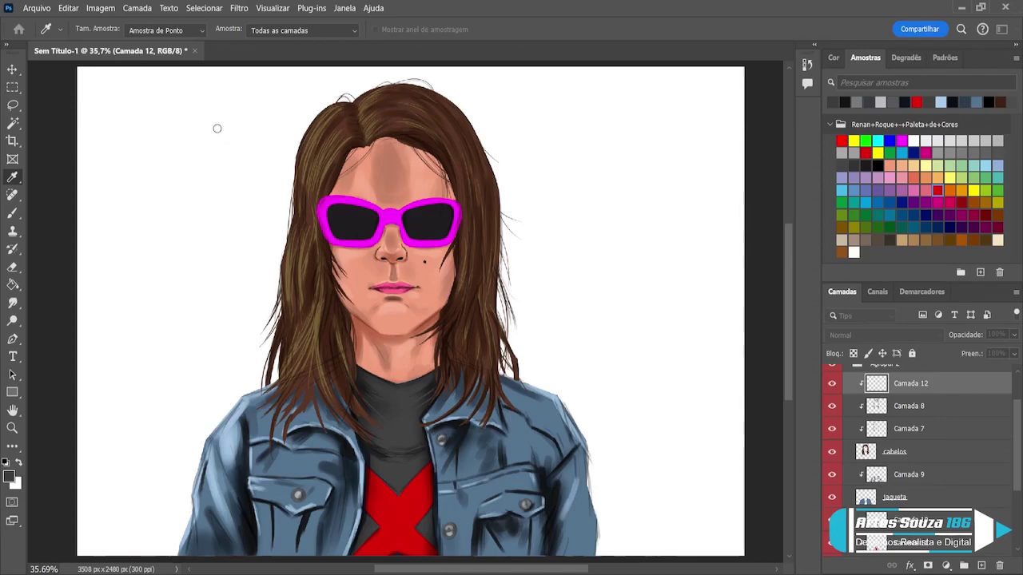
left_click(451, 102, "alt")
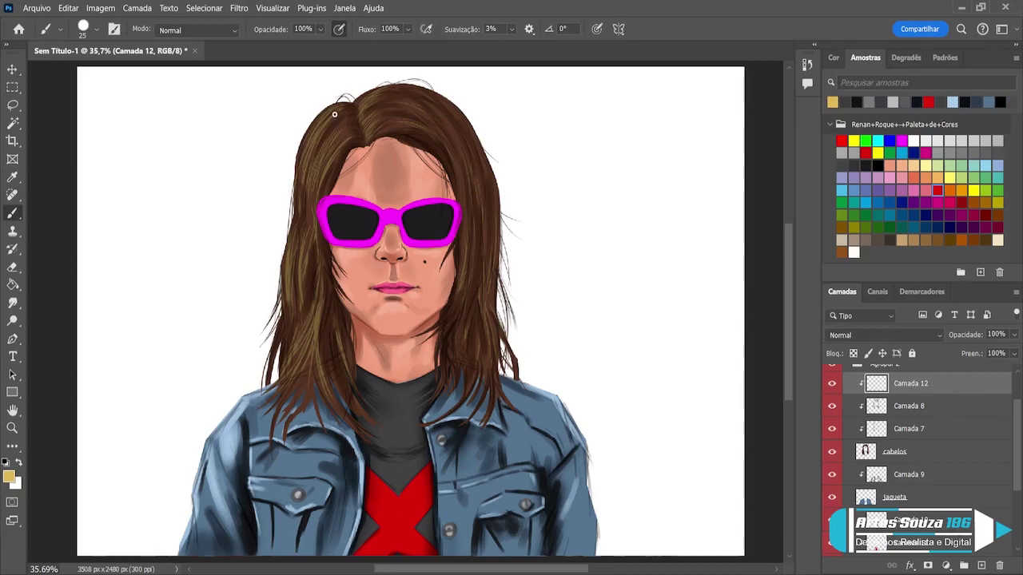
mouse_move(342, 103)
left_mouse_down()
mouse_move(318, 120)
mouse_move(302, 165)
left_mouse_up()
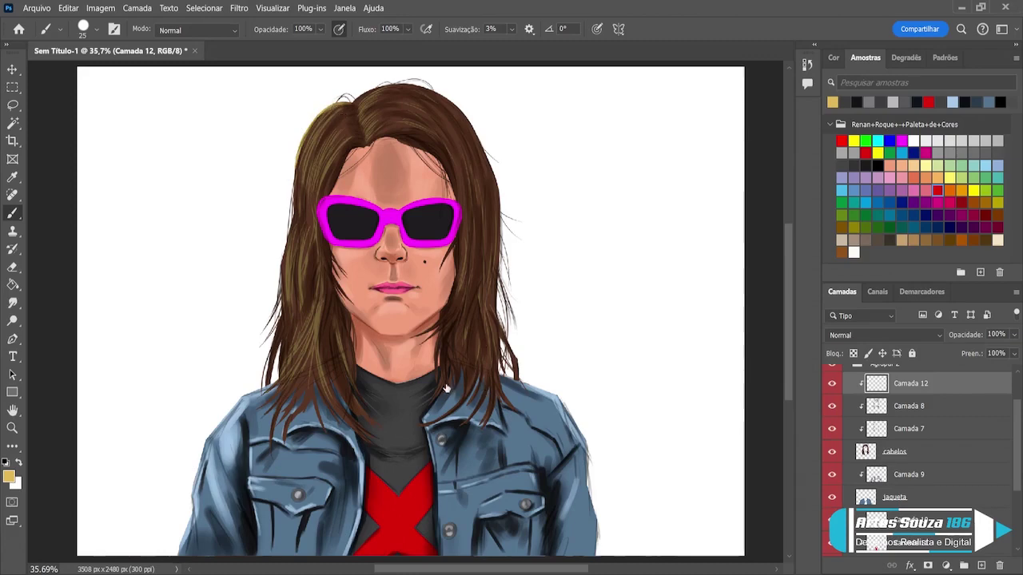
- Paint a soft golden glow down the hair's left outer edge with a softened 150 px brush
key("shift+bracketleft")
key("bracketright")
key("bracketright")
key("bracketright")
key("bracketright")
key("bracketright")
key("bracketright")
key("bracketright")
key("bracketright")
key("bracketright")
mouse_move(344, 94)
left_mouse_down()
mouse_move(279, 185)
mouse_move(308, 143)
mouse_move(260, 258)
mouse_move(269, 270)
mouse_move(276, 244)
mouse_move(272, 313)
mouse_move(271, 269)
mouse_move(278, 304)
mouse_move(253, 376)
left_mouse_up()
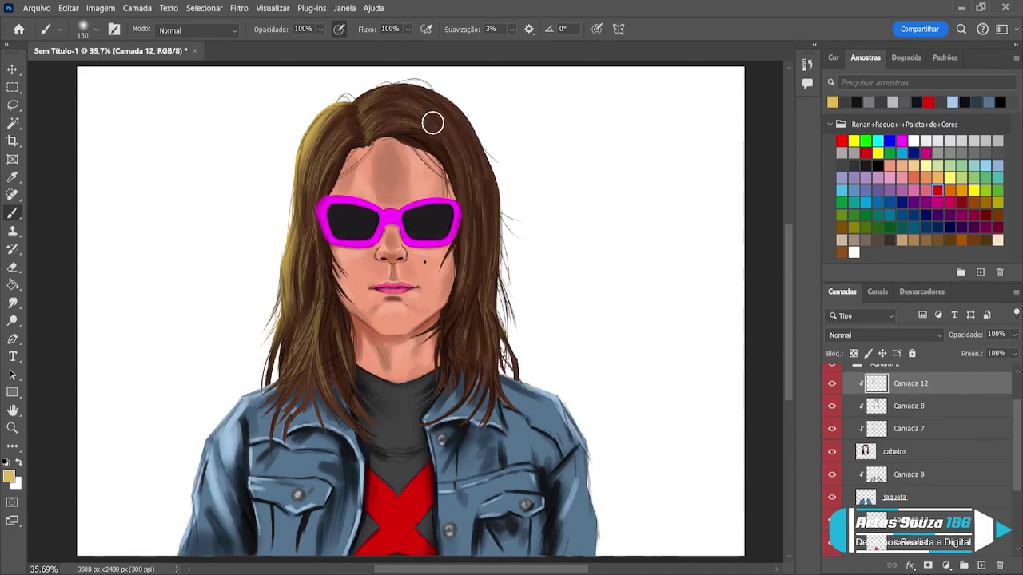
- Add a soft golden highlight along the hair's upper right outer edge with a 70 px brush
key("bracketleft")
key("bracketleft")
key("bracketleft")
key("bracketleft")
key("bracketleft")
mouse_move(464, 109)
left_mouse_down()
mouse_move(479, 123)
mouse_move(493, 174)
left_mouse_up()
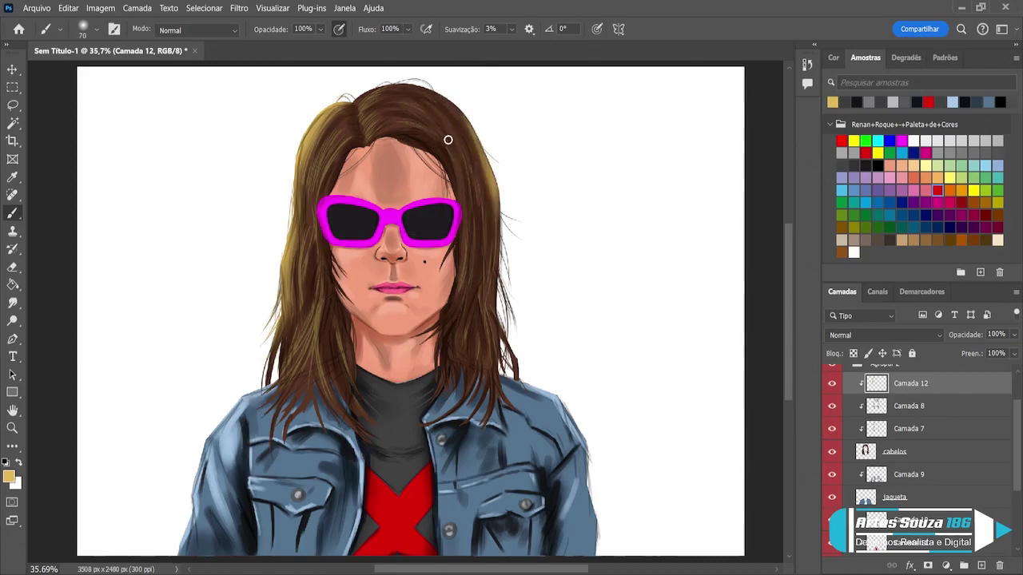
- Paint long golden strands down the left side of the hair to its tips with a 15 px brush
key("bracketleft")
key("bracketleft")
key("bracketleft")
key("bracketleft")
key("bracketleft")
key("bracketleft")
key("bracketright")
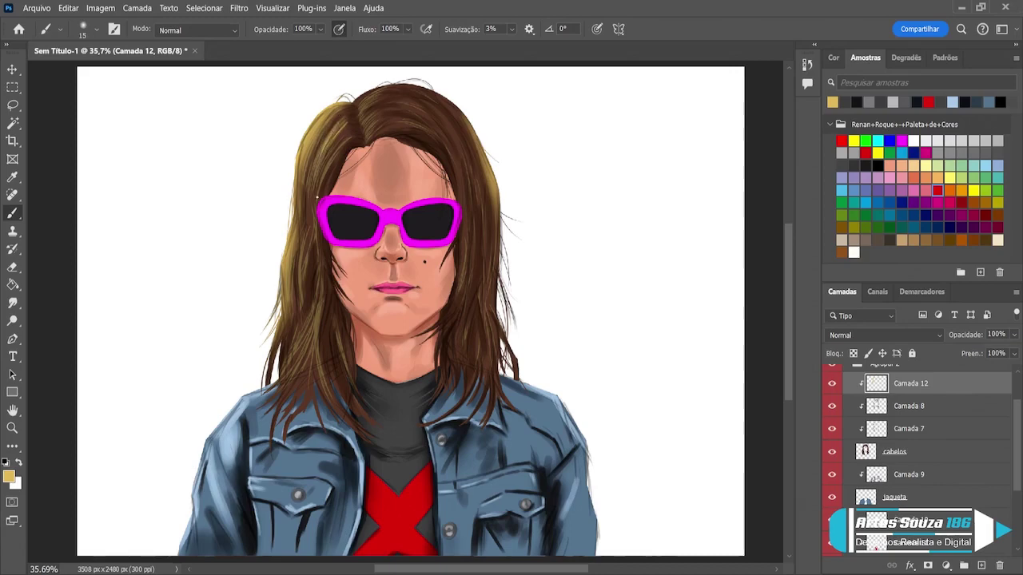
mouse_move(323, 155)
left_mouse_down()
mouse_move(307, 233)
mouse_move(311, 322)
left_mouse_up()
left_click_drag(318, 276, 288, 364)
left_click_drag(311, 323, 287, 379)
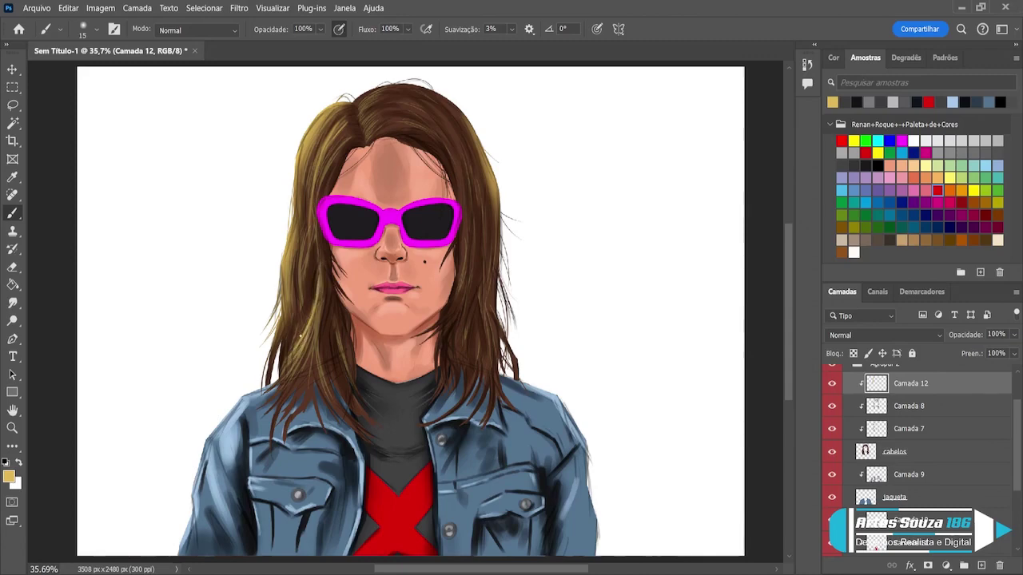
mouse_move(307, 342)
left_mouse_down()
mouse_move(294, 368)
mouse_move(307, 352)
mouse_move(280, 406)
left_mouse_up()
left_click_drag(294, 369, 270, 440)
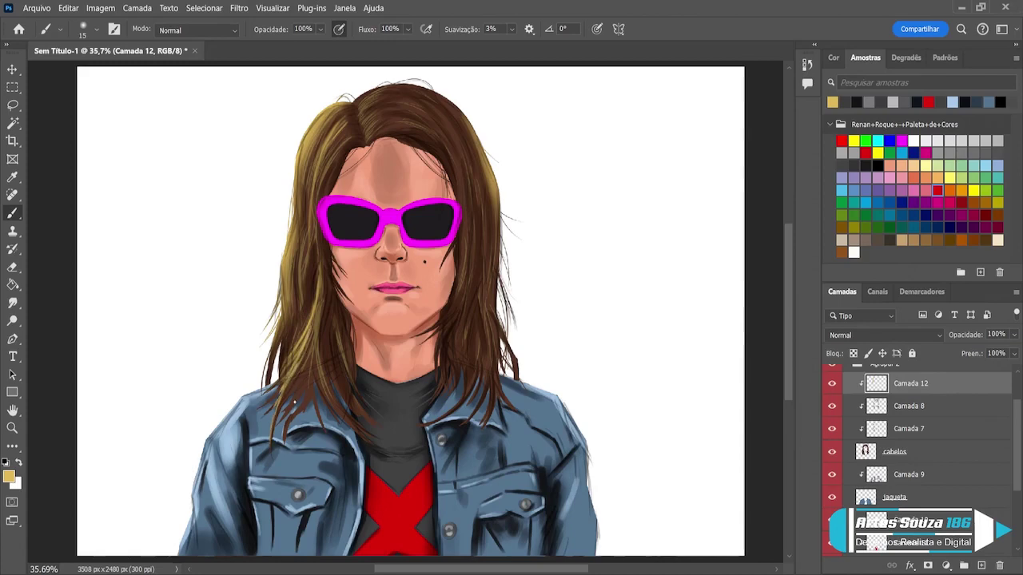
mouse_move(301, 391)
left_mouse_down()
mouse_move(280, 414)
mouse_move(287, 411)
left_mouse_up()
left_click_drag(312, 353, 297, 392)
left_click_drag(309, 341, 299, 375)
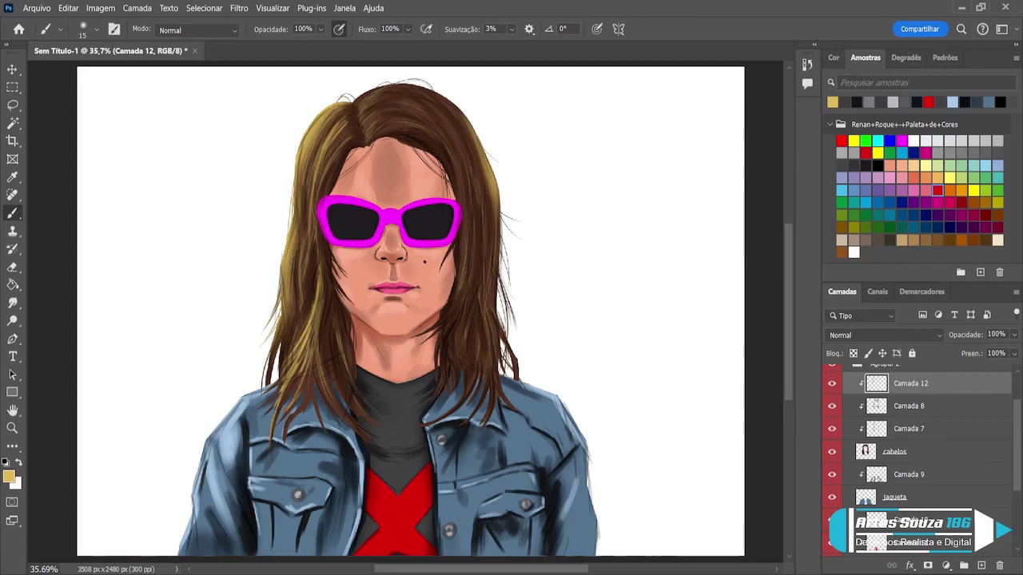
- Add finer golden strands to the lower left hair over the shoulder with a 10 px brush
key("bracketleft")
left_click_drag(311, 331, 274, 395)
left_click_drag(309, 348, 304, 399)
mouse_move(316, 349)
left_mouse_down()
mouse_move(306, 402)
mouse_move(286, 428)
left_mouse_up()
left_click_drag(308, 374, 284, 442)
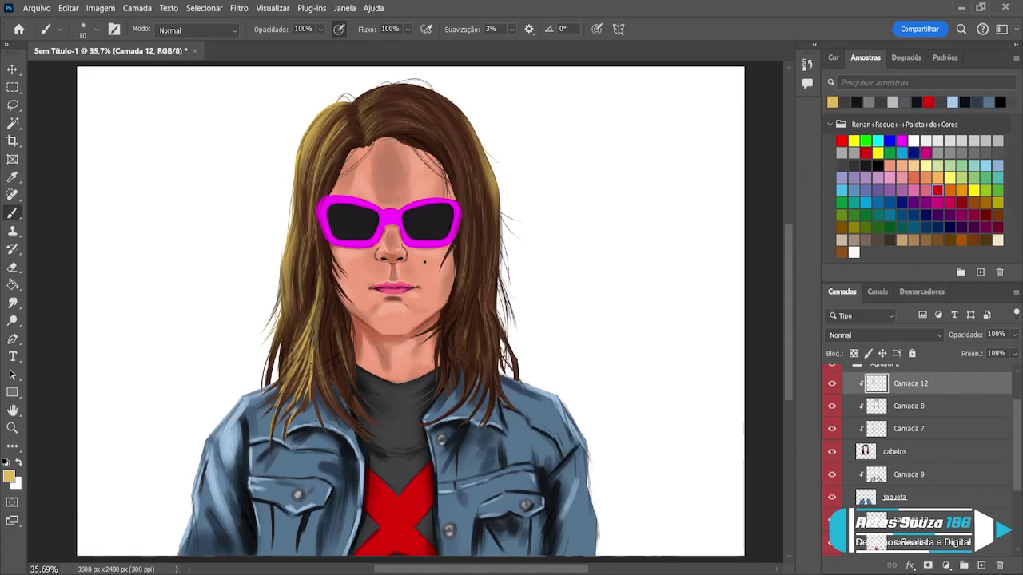
left_click_drag(321, 326, 313, 385)
left_click_drag(340, 347, 315, 392)
left_click_drag(326, 341, 319, 406)
left_click_drag(321, 327, 315, 382)
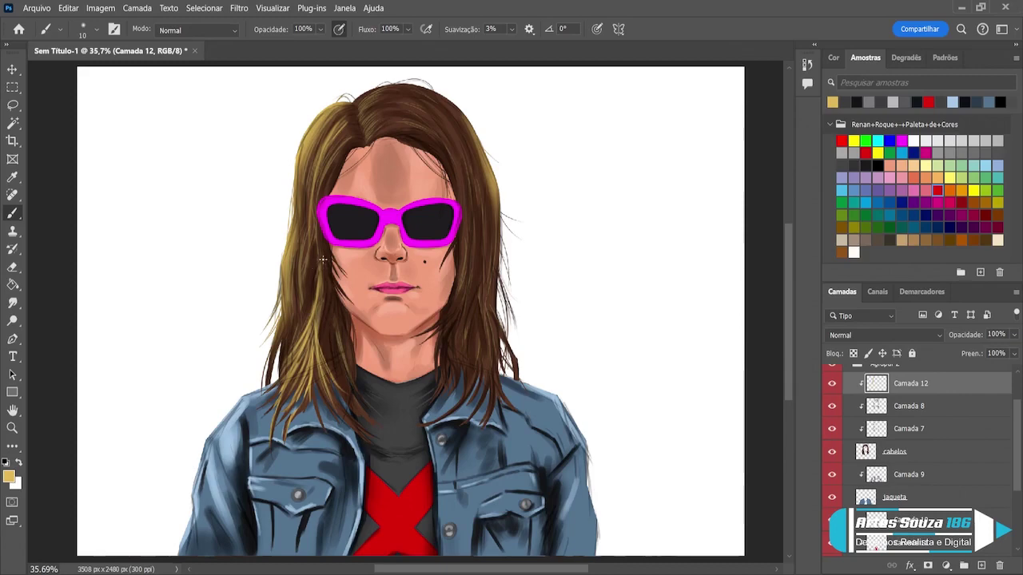
- Paint thin golden strands across the crown and both sides of the hair with 9 and 8 px brushes
key("bracketleft")
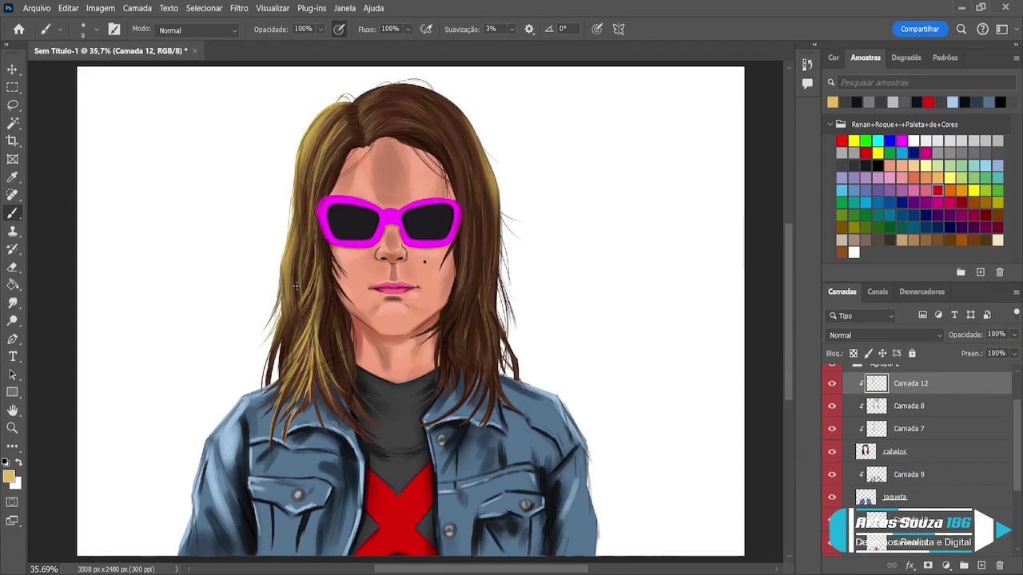
key("bracketleft")
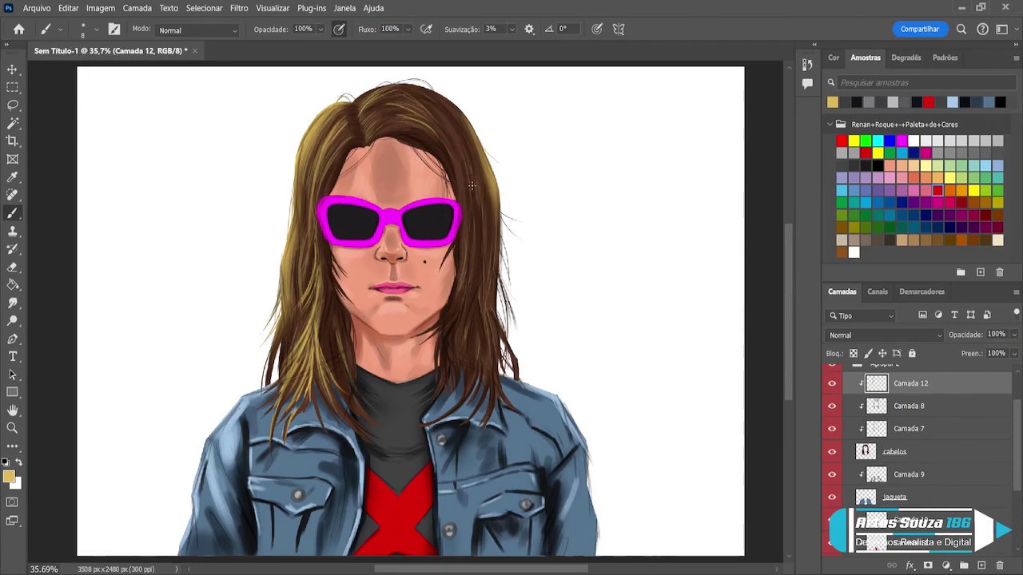
key("bracketleft")
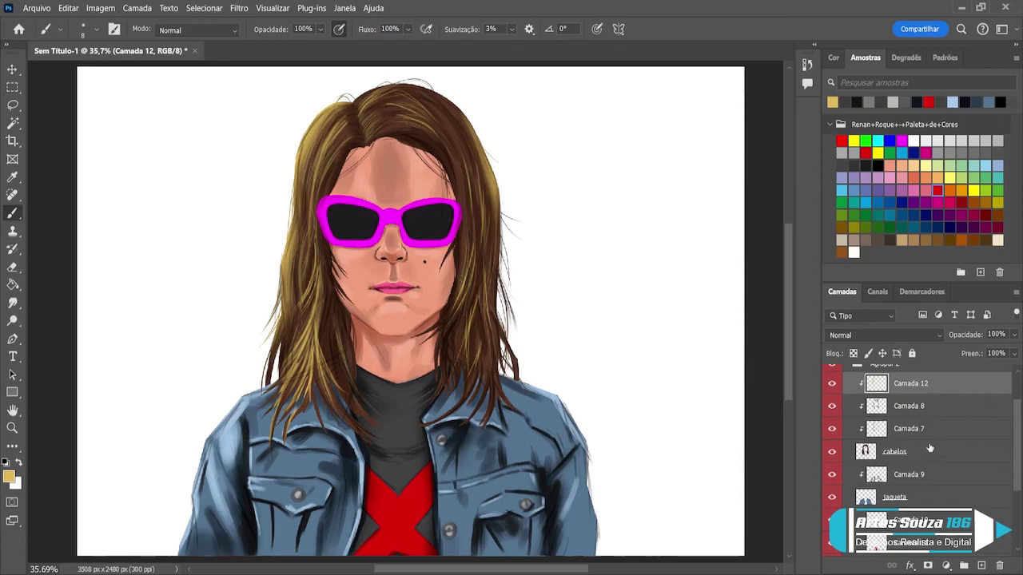
- Soften the shading on the forehead on layer Camada 5 with the Smudge tool
scroll(1007, 445, "down", 5)
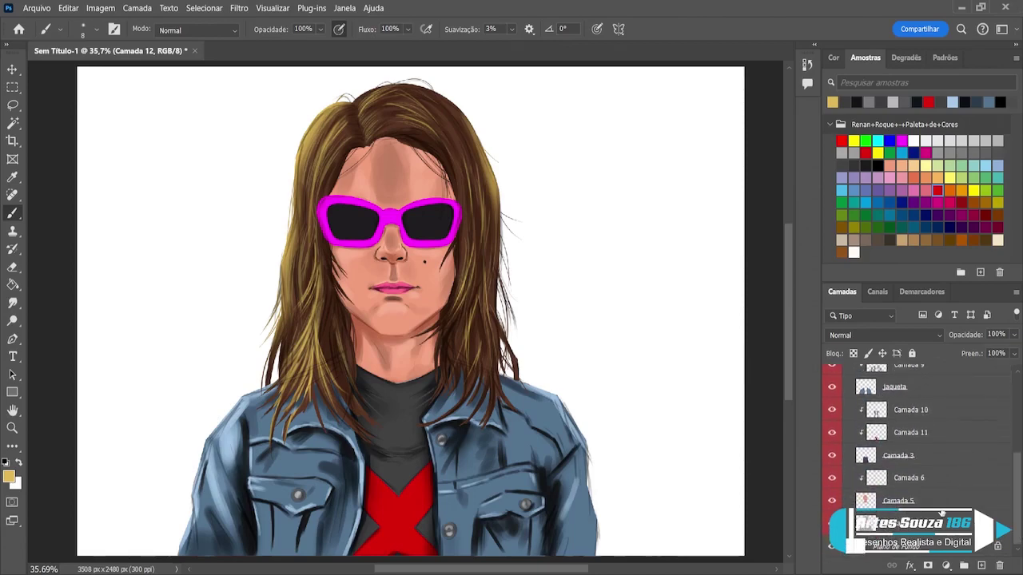
left_click(924, 479)
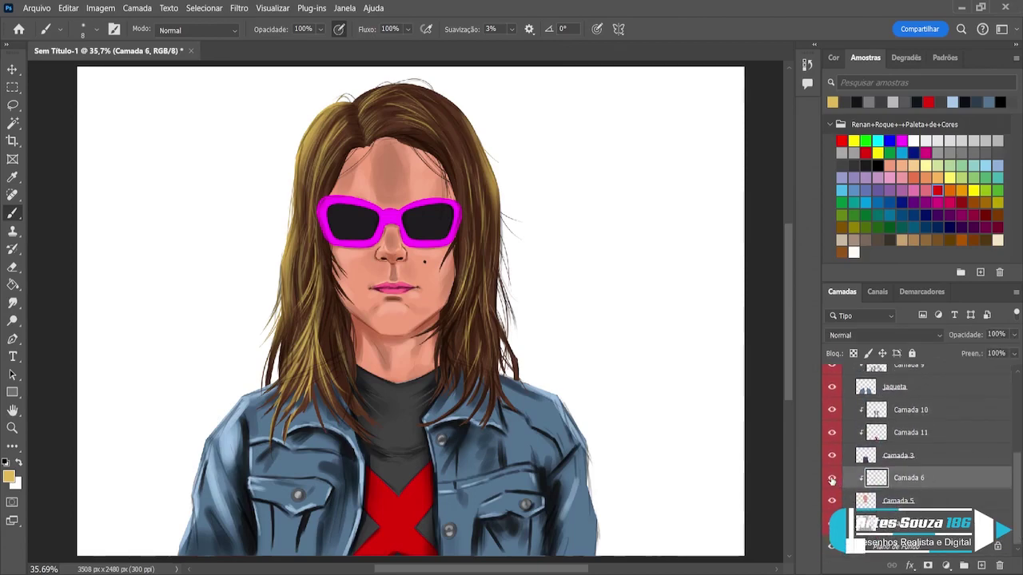
left_click(901, 505)
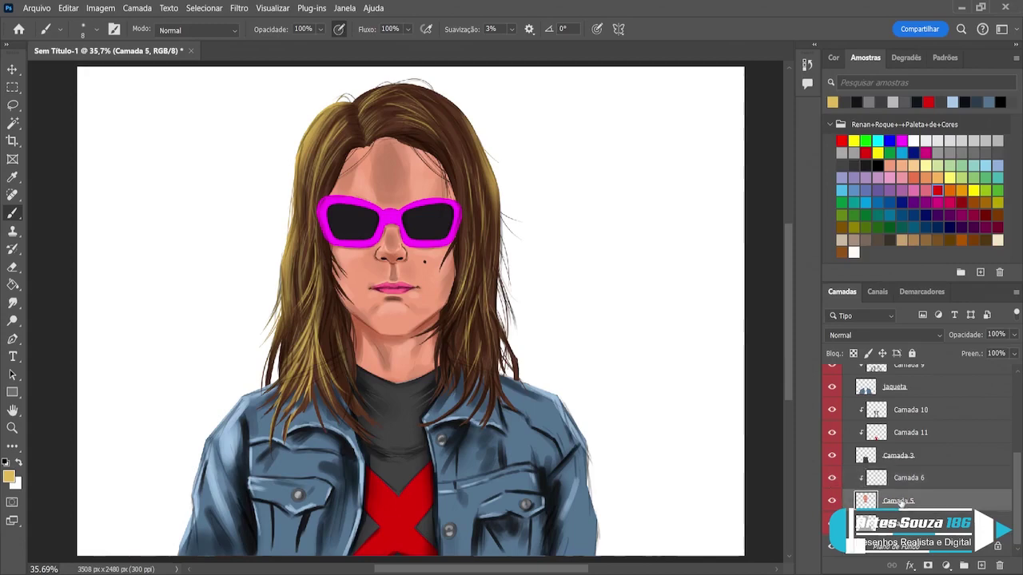
left_click(13, 305)
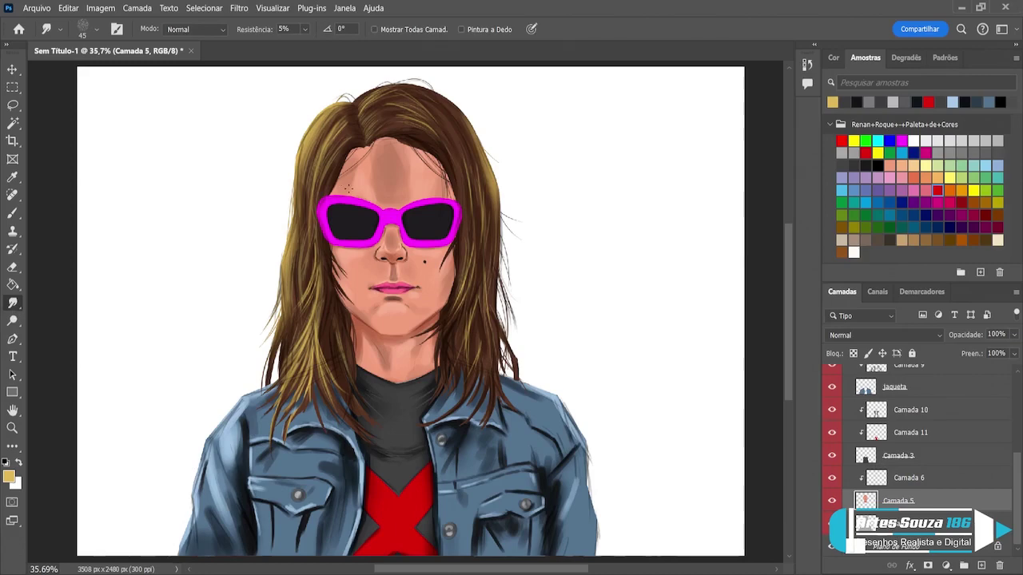
key("bracketright")
key("bracketright")
key("bracketright")
key("bracketright")
key("bracketright")
key("bracketright")
key("bracketright")
key("bracketright")
key("bracketleft")
key("bracketleft")
key("bracketleft")
key("bracketleft")
- Sample the forehead's skin tone and blend its central shadow on Camada 5 using a soft 60 px brush
left_click(13, 213)
left_click(387, 168, "alt")
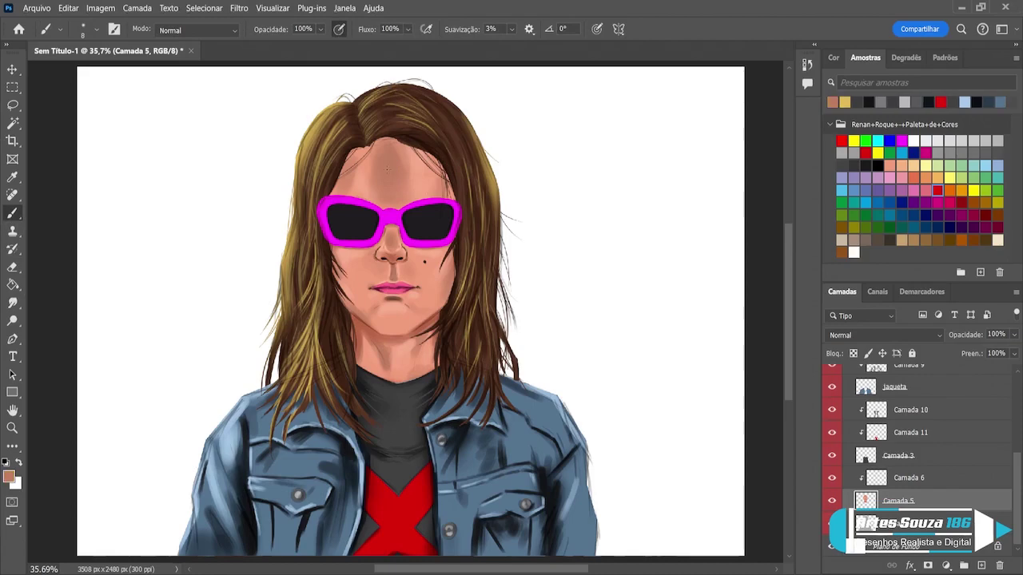
key("bracketright")
key("bracketright")
key("bracketright")
key("bracketright")
key("bracketright")
key("bracketright")
key("bracketright")
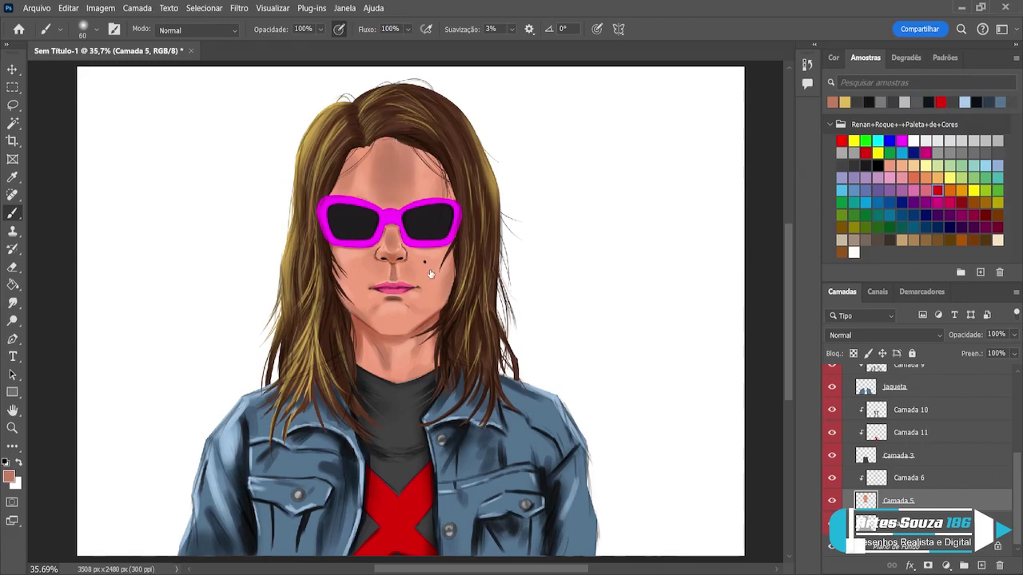
key("shift+bracketright")
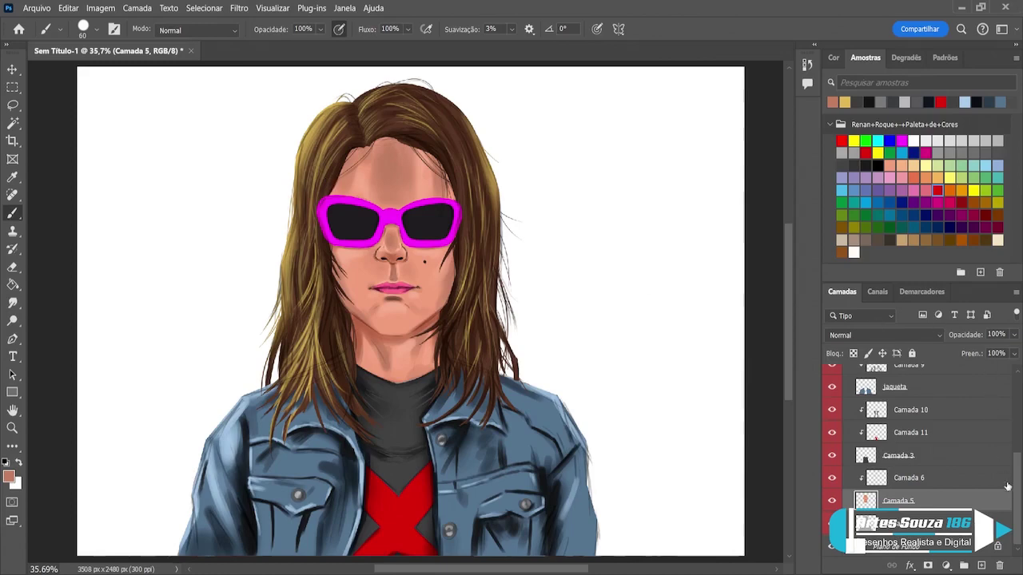
- Collapse the Agrupar 2 group, select Camada 4 in the oculos group and set a soft brush to dark purple
scroll(919, 460, "up", 5)
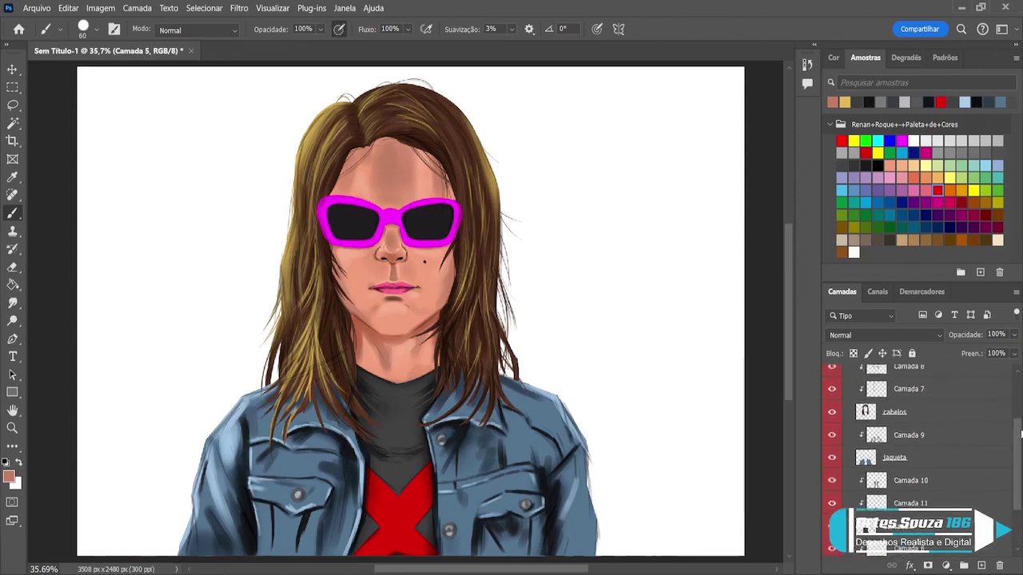
left_click(849, 407)
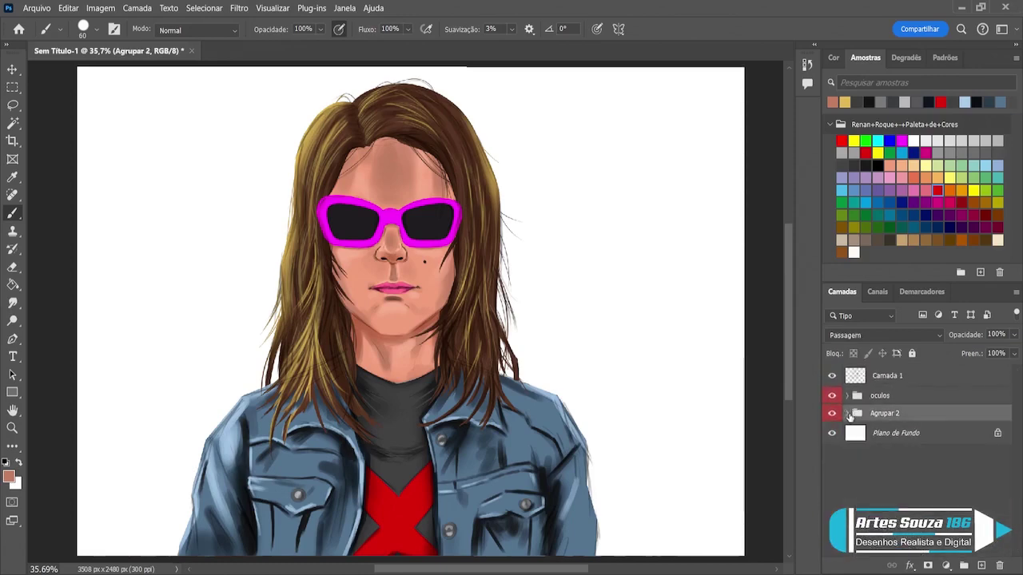
left_click(847, 398)
left_click(901, 439)
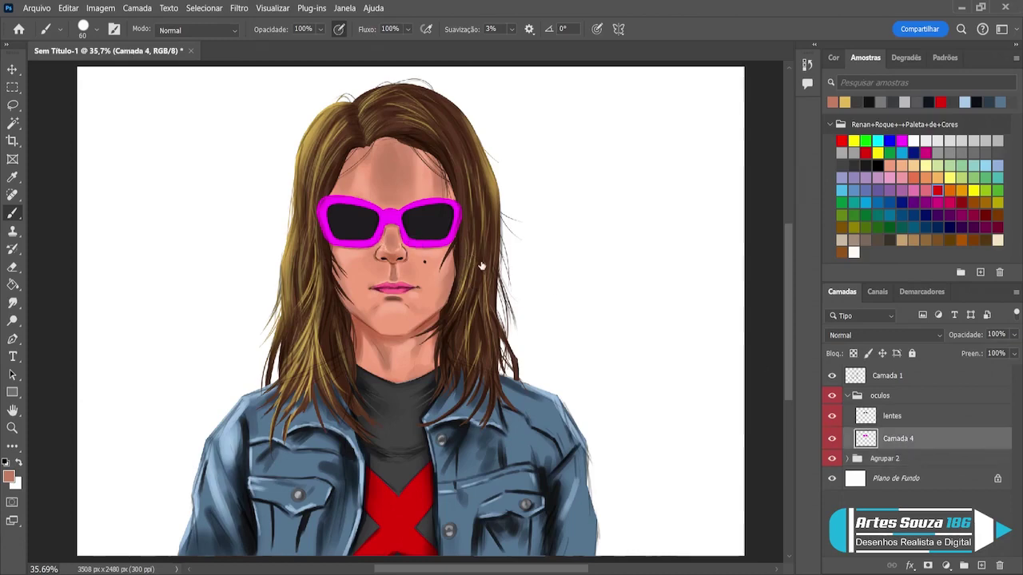
key("shift+bracketleft")
key("i")
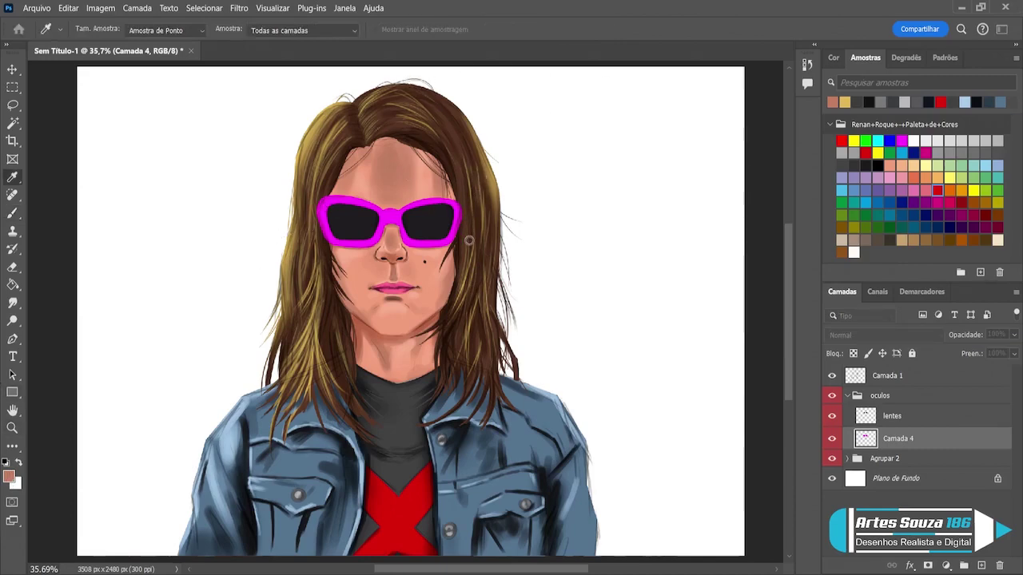
key("b")
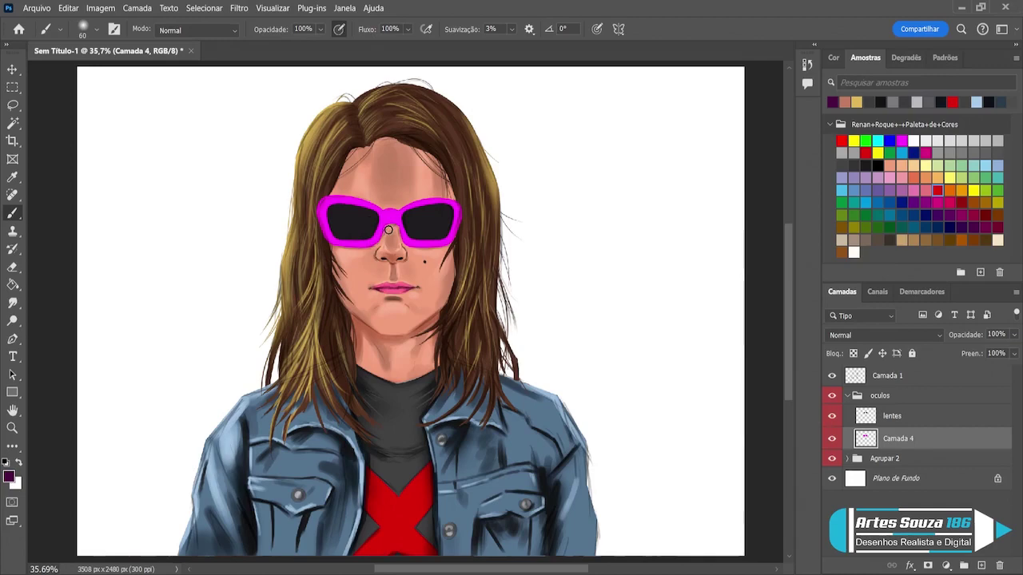
- Set the brush to 40 px and add a new layer clipped to the glasses frame layer Camada 4
key("bracketleft")
key("bracketleft")
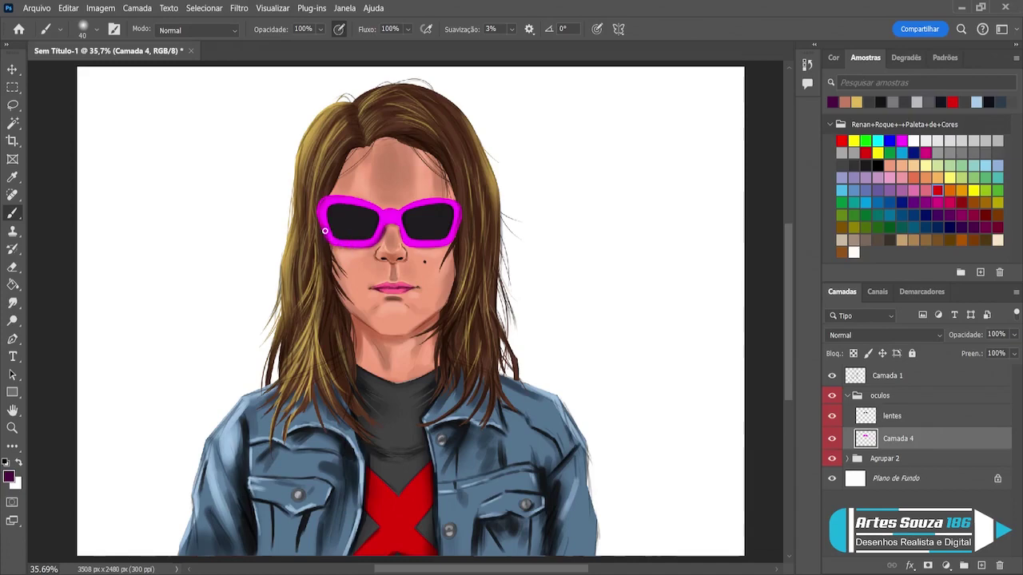
key("bracketleft")
key("bracketright")
key("bracketright")
key("bracketright")
key("bracketright")
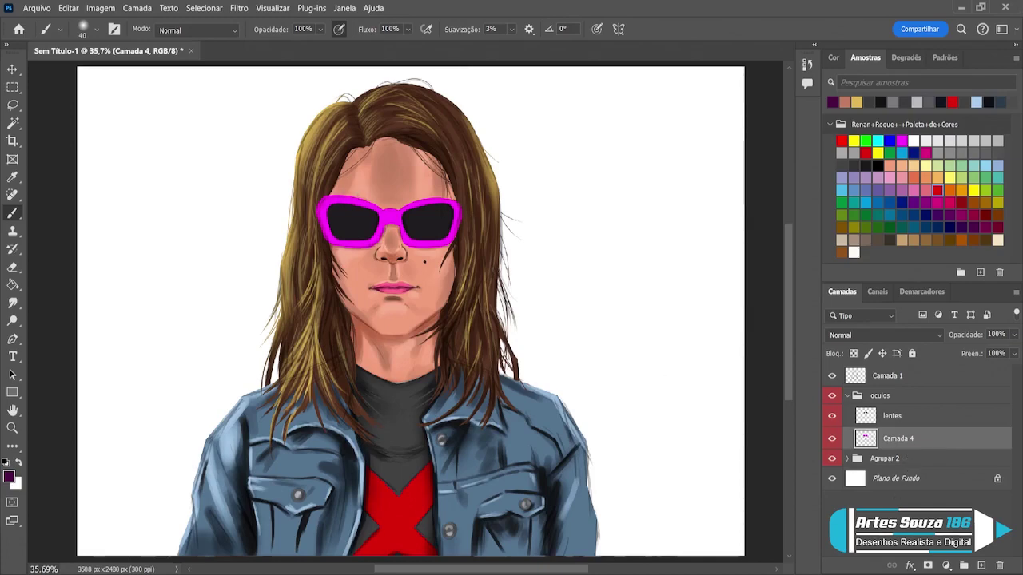
left_click(982, 565)
left_click(919, 449, "alt")
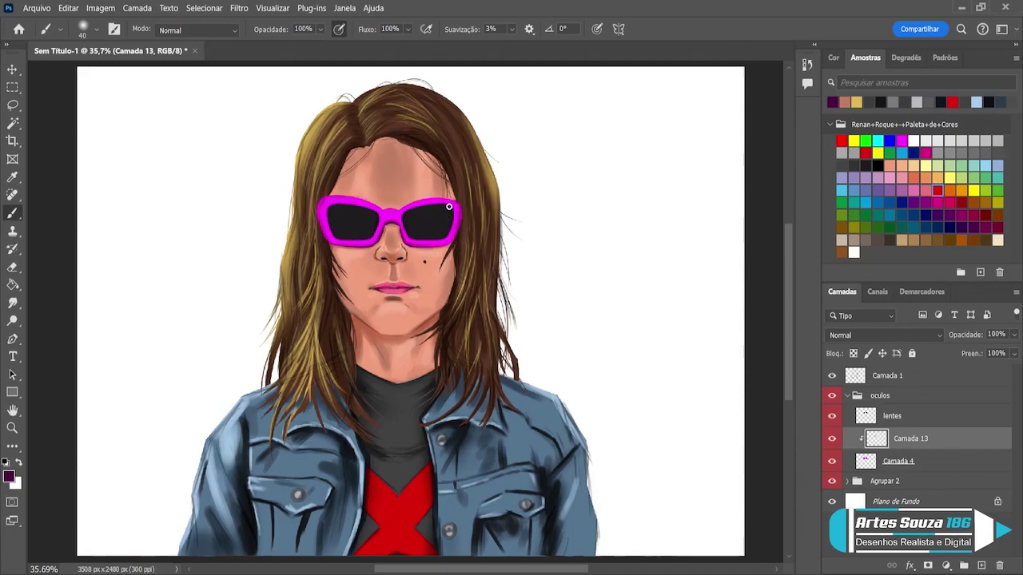
- Paint dark purple shading on the glasses' bridge and right rim with hard 20 and 15 px brushes
key("bracketleft")
key("shift+bracketright")
key("bracketleft")
key("bracketleft")
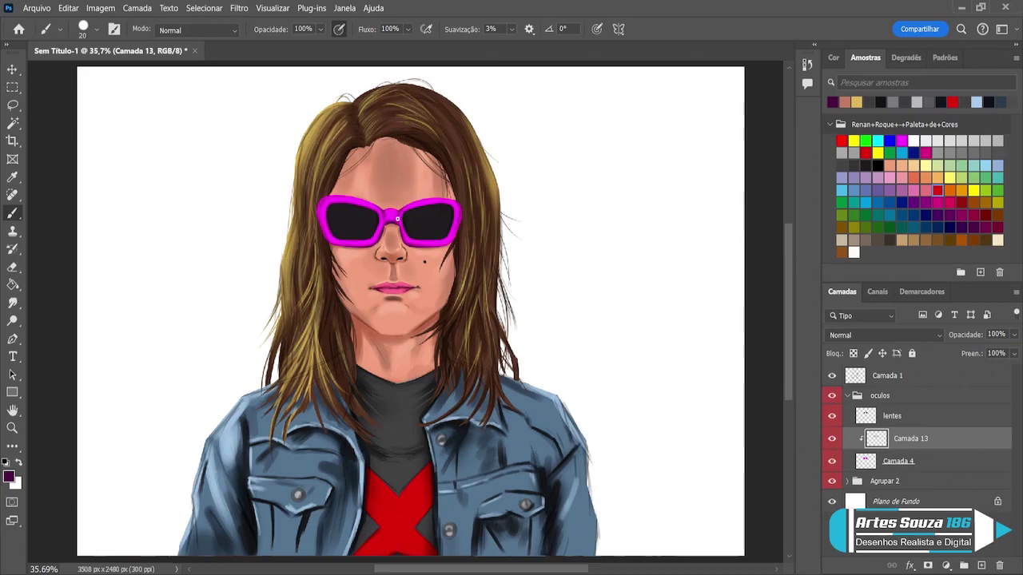
key("bracketleft")
key("bracketleft")
key("bracketright")
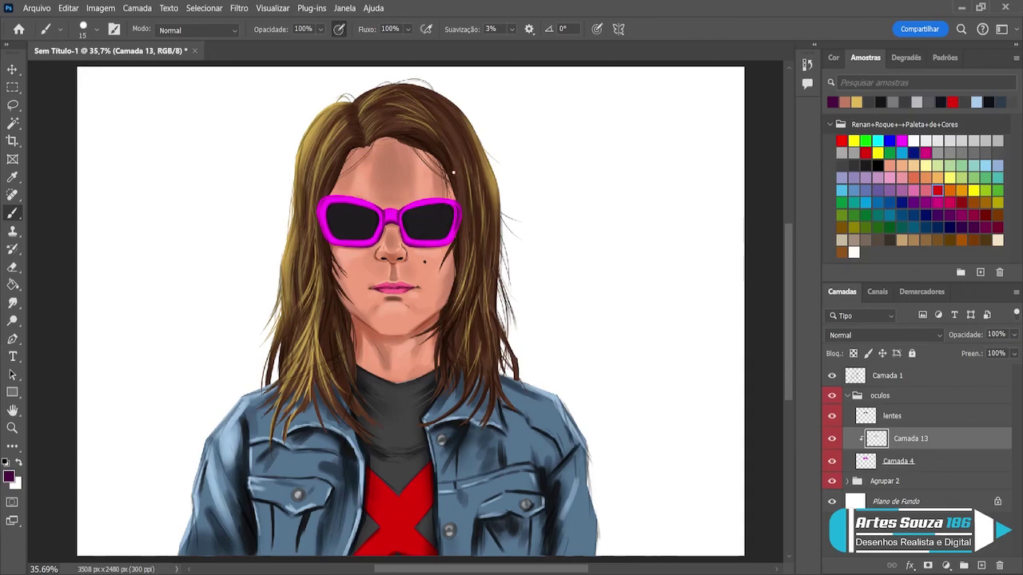
- Shade the left rim of the glasses frame in dark purple with a 25 px brush
key("bracketright")
key("bracketright")
left_click_drag(325, 204, 366, 203)
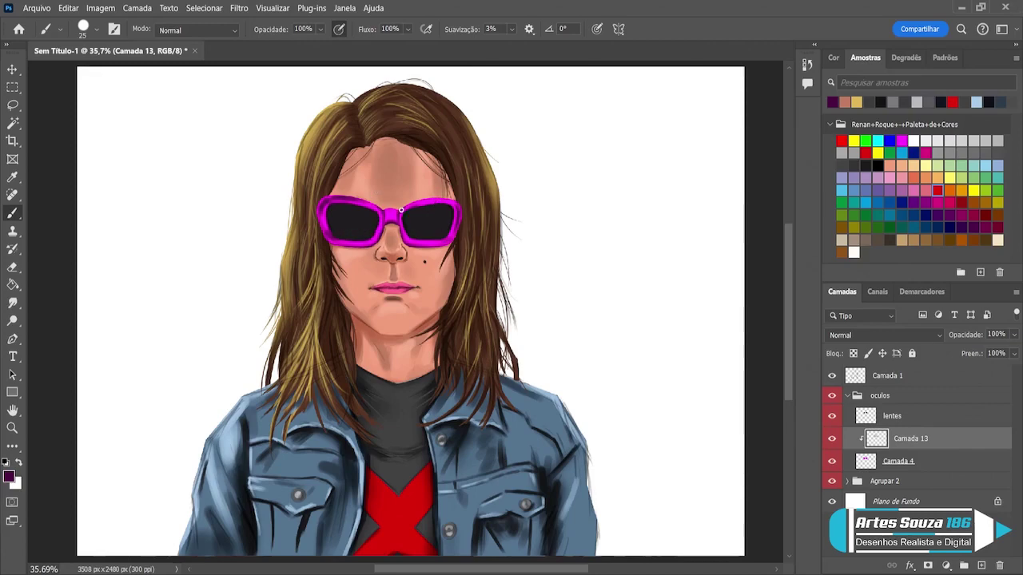
- Choose a light pink based on the frame's magenta and paint highlights on the glasses frame with 15 and 9 px brushes
key("alt")
left_click(395, 211, "alt")
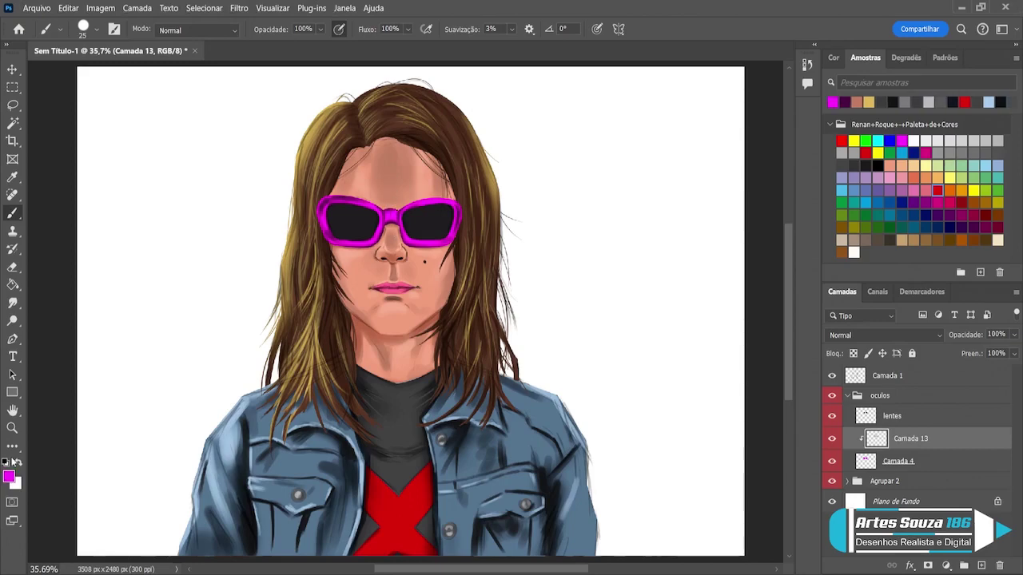
key("i")
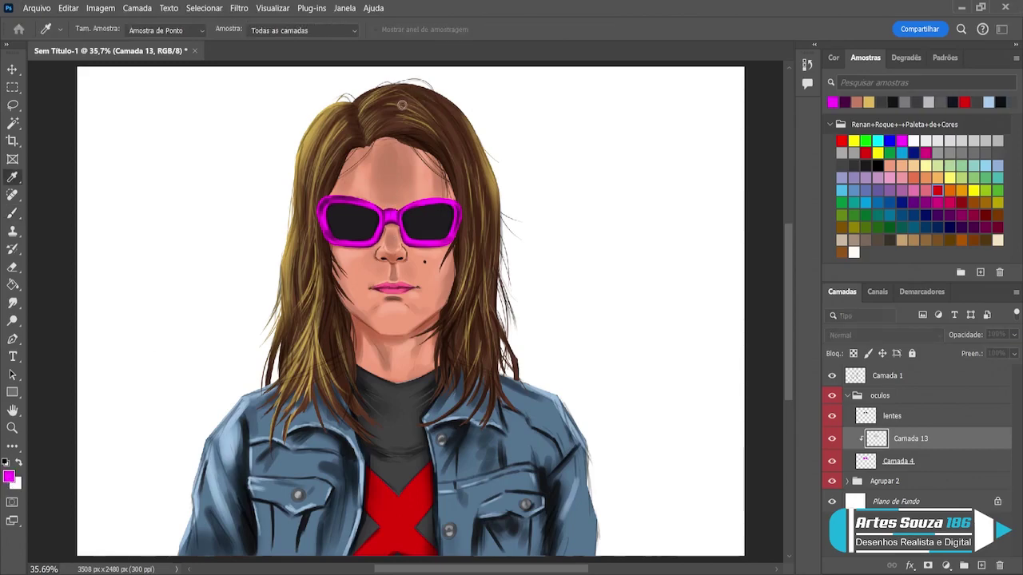
left_click(591, 106)
key("b")
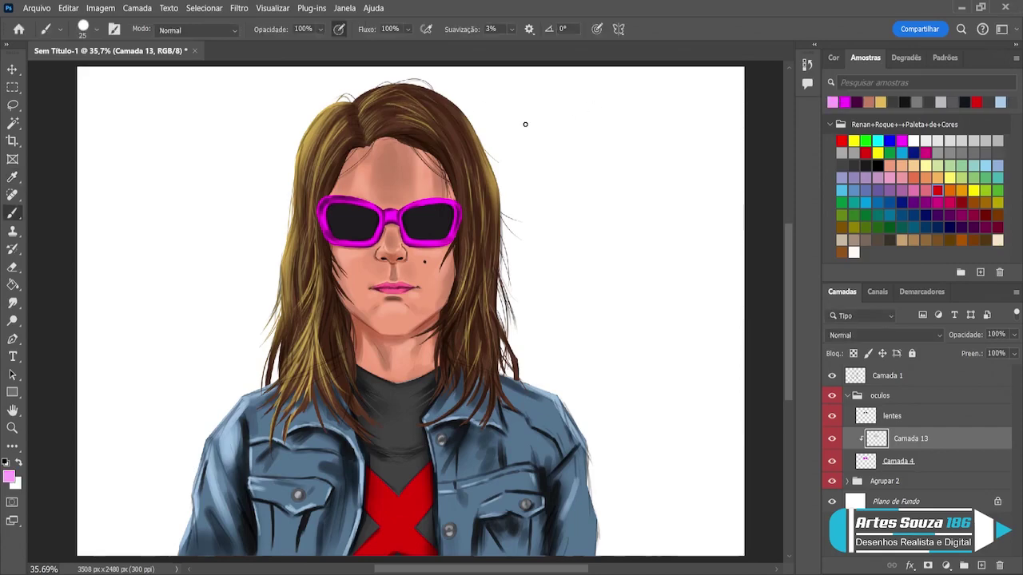
key("bracketleft")
key("bracketleft")
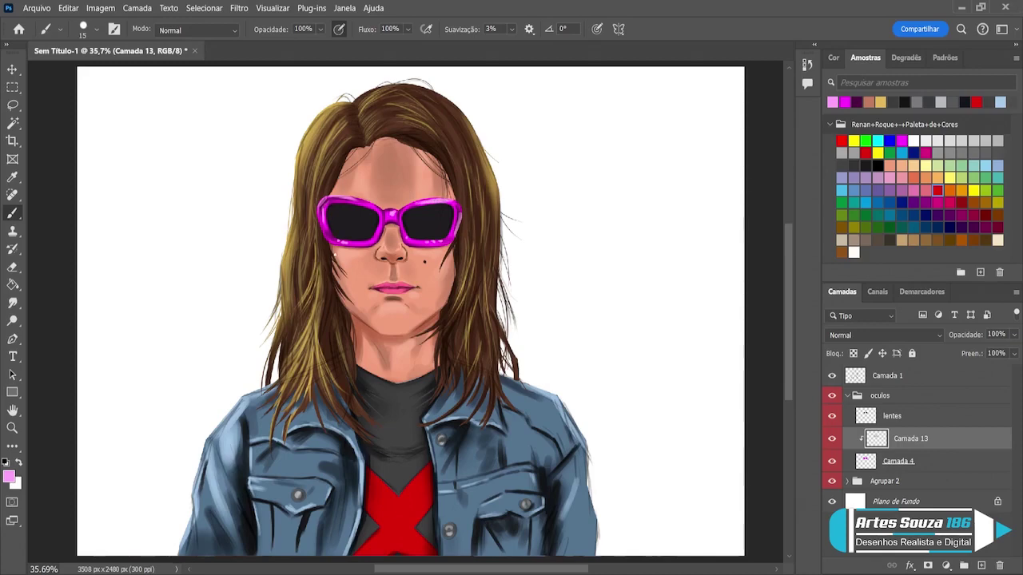
key("bracketleft")
- Add a new layer clipped to the lentes layer and return to the Brush tool
left_click(982, 565)
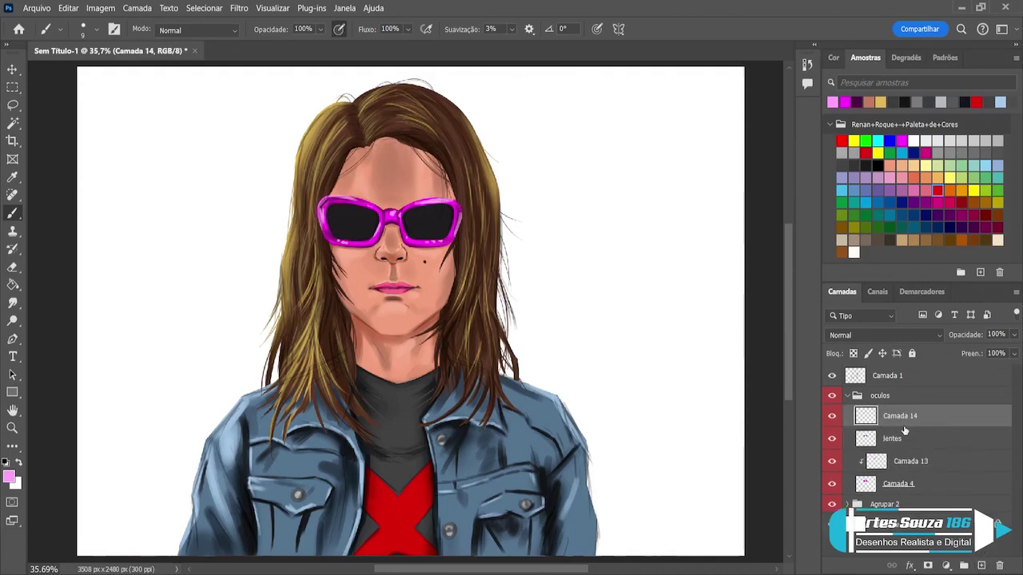
left_click(905, 428, "alt")
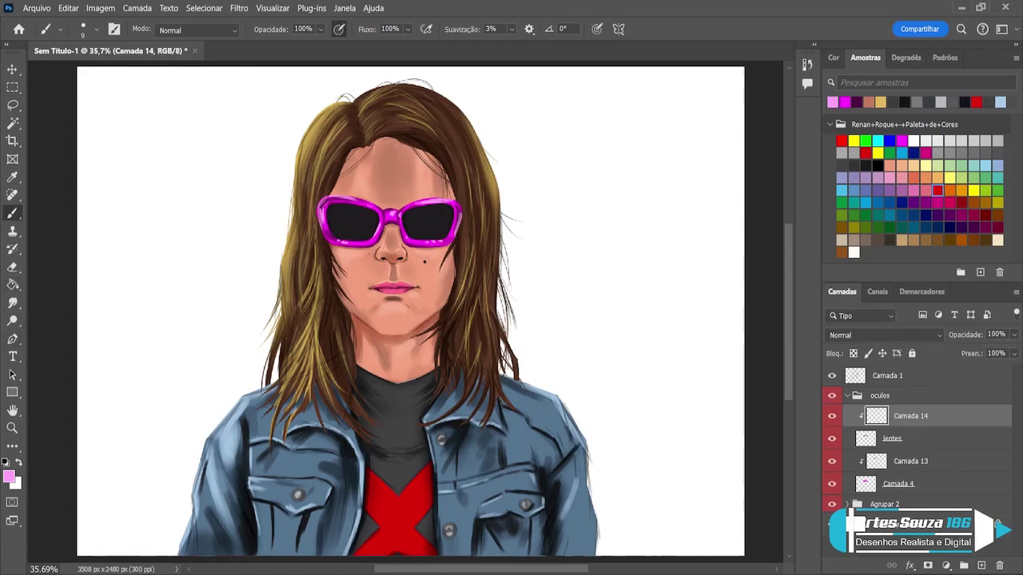
key("v")
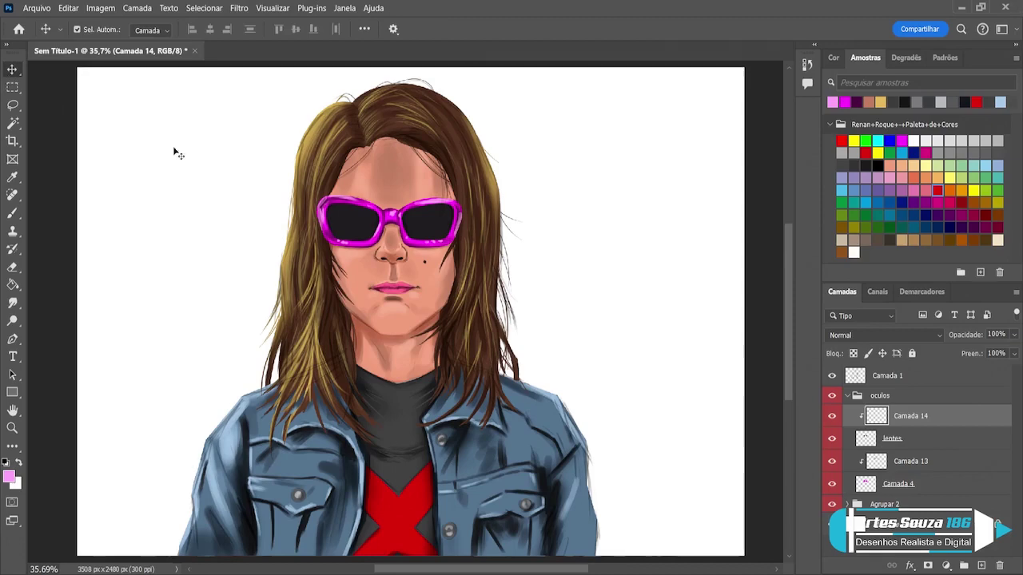
left_click(13, 213)
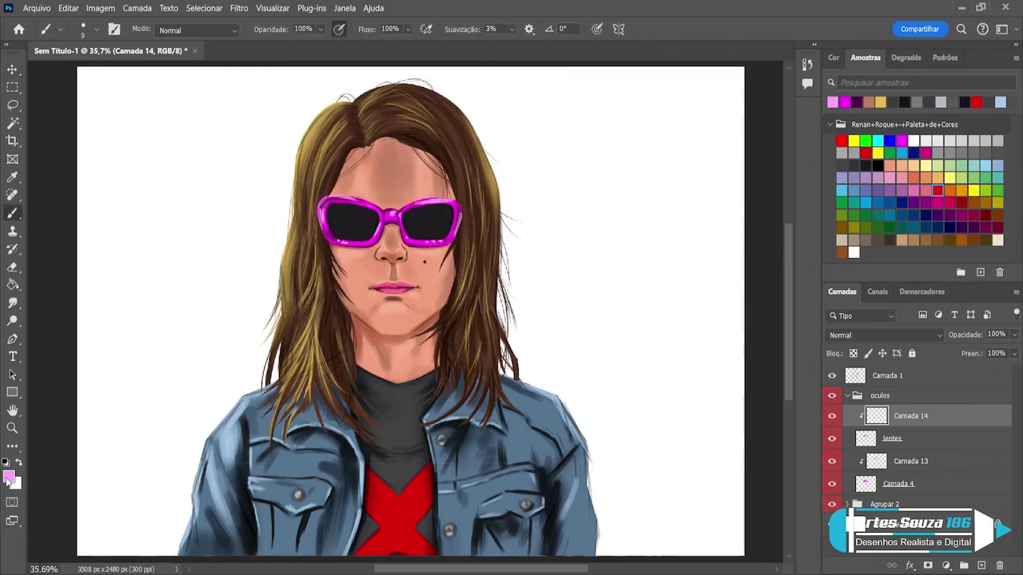
- Pick a dark green and paint reflections along the lower part of both lenses with a 25 px brush
key("i")
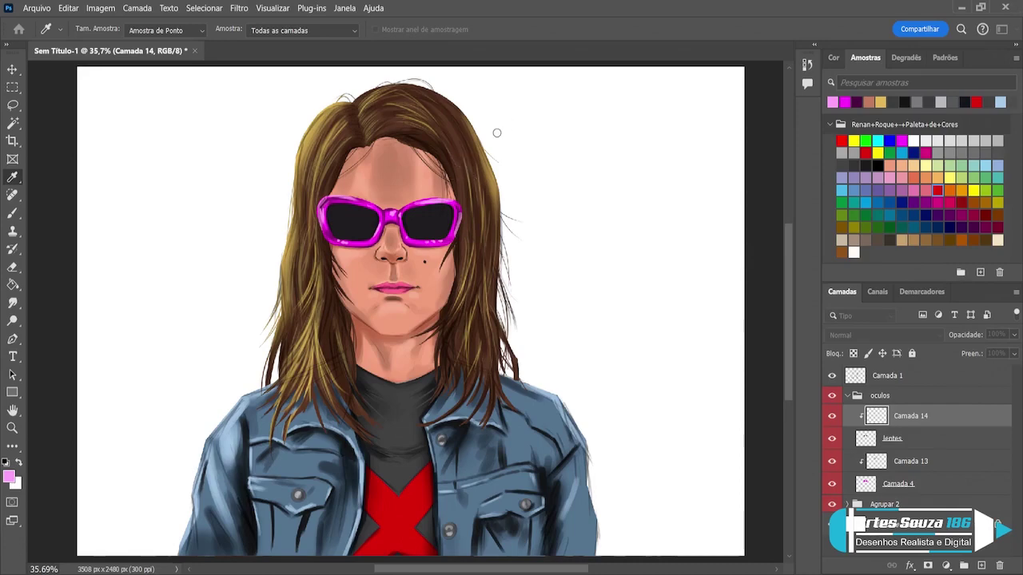
key("b")
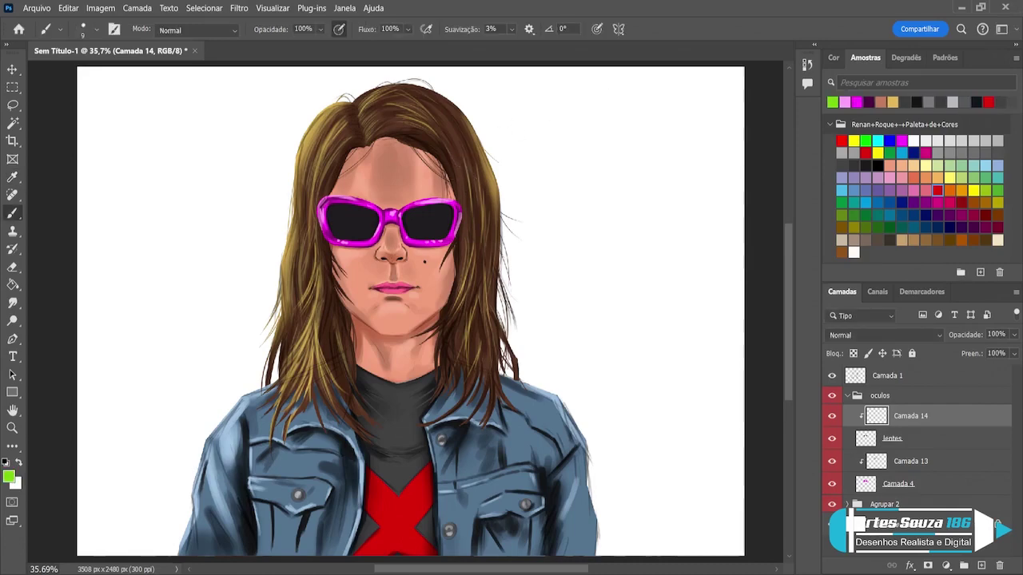
key("i")
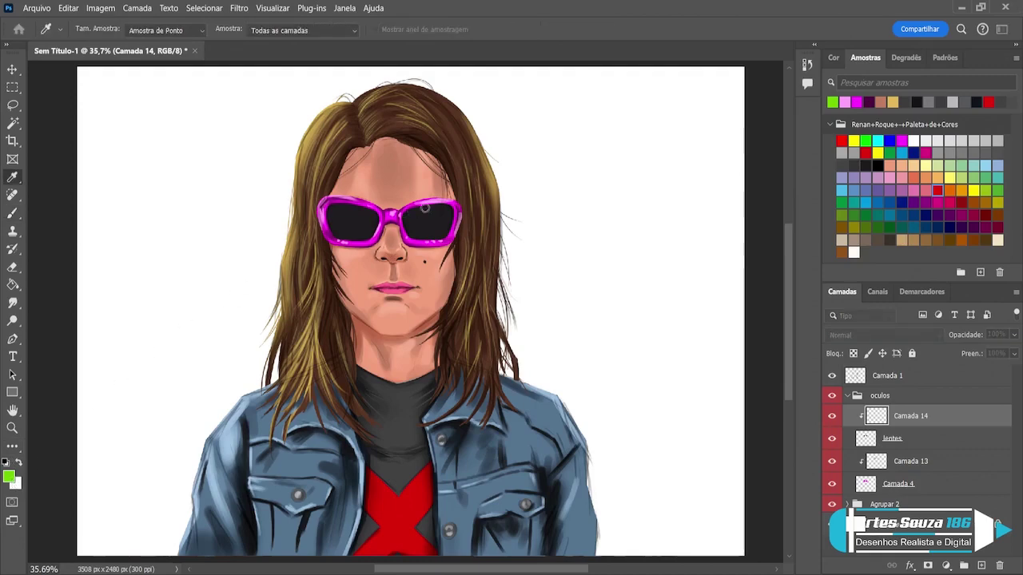
key("b")
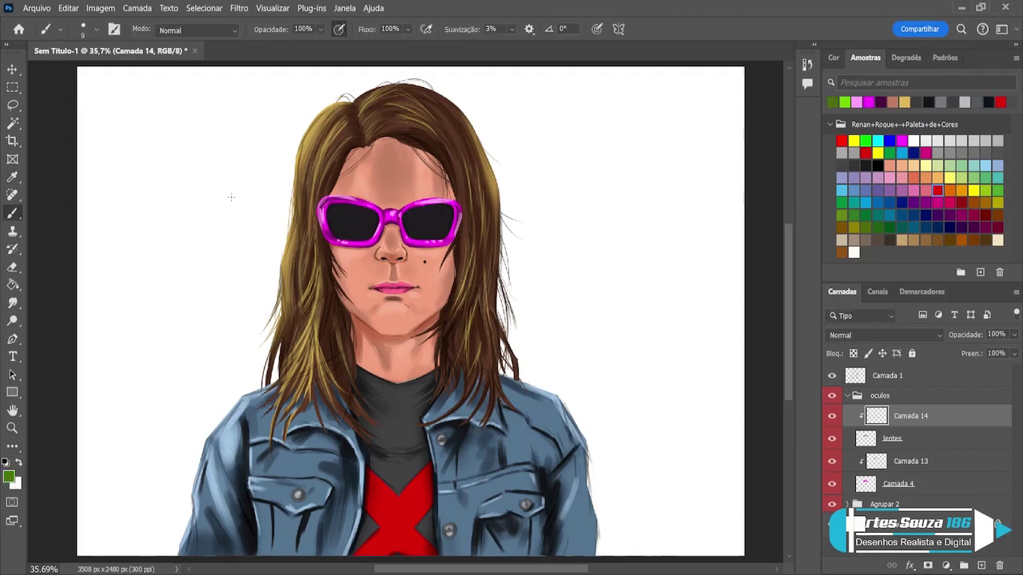
key("bracketright")
key("bracketright")
key("bracketright")
key("bracketright")
mouse_move(355, 232)
left_mouse_down()
mouse_move(342, 231)
mouse_move(350, 228)
left_mouse_up()
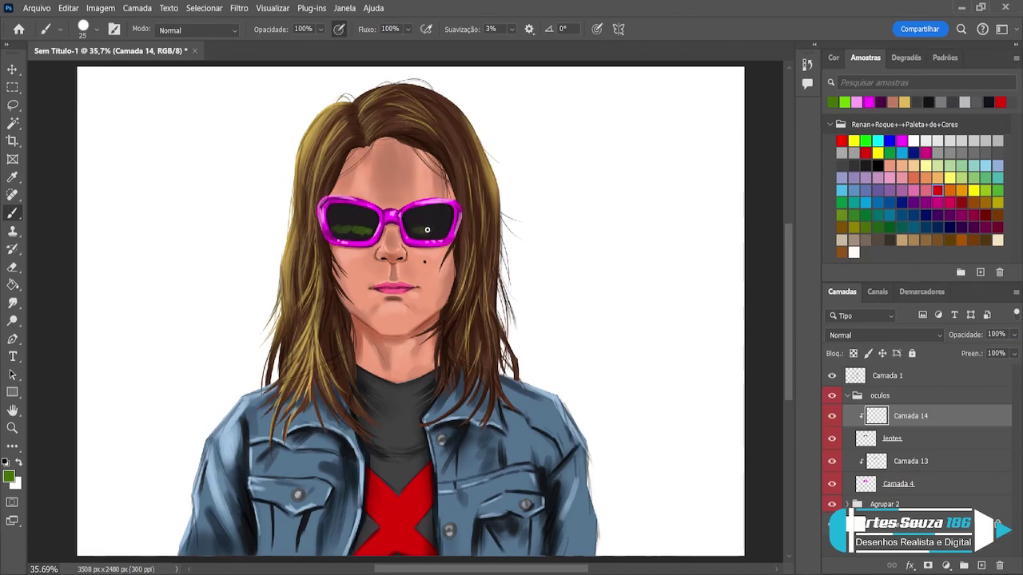
left_click_drag(426, 230, 444, 229)
- Paint blue reflections across the upper part of both lenses on Camada 14 with the 25 px brush
left_click(866, 202)
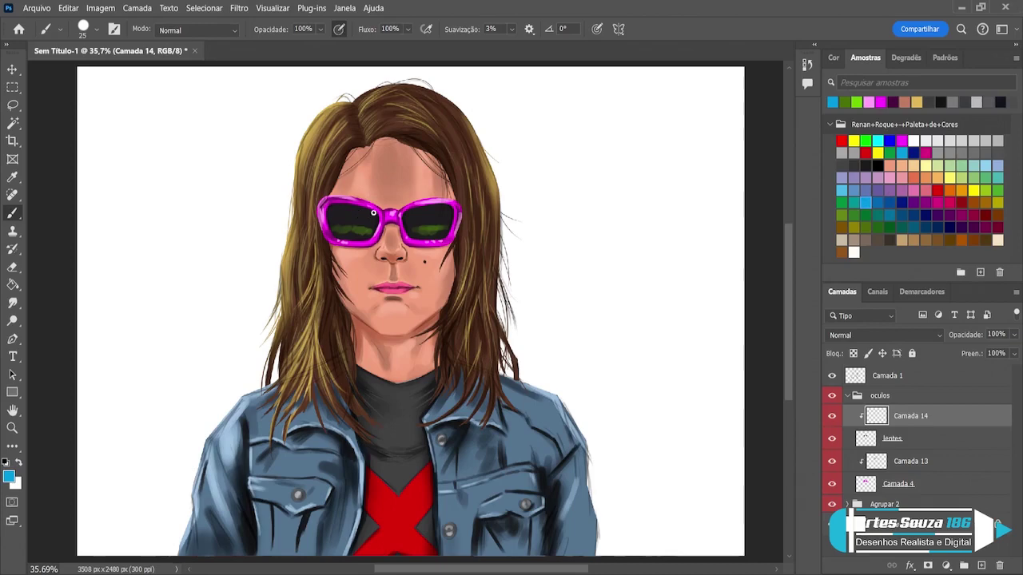
left_click_drag(368, 212, 359, 211)
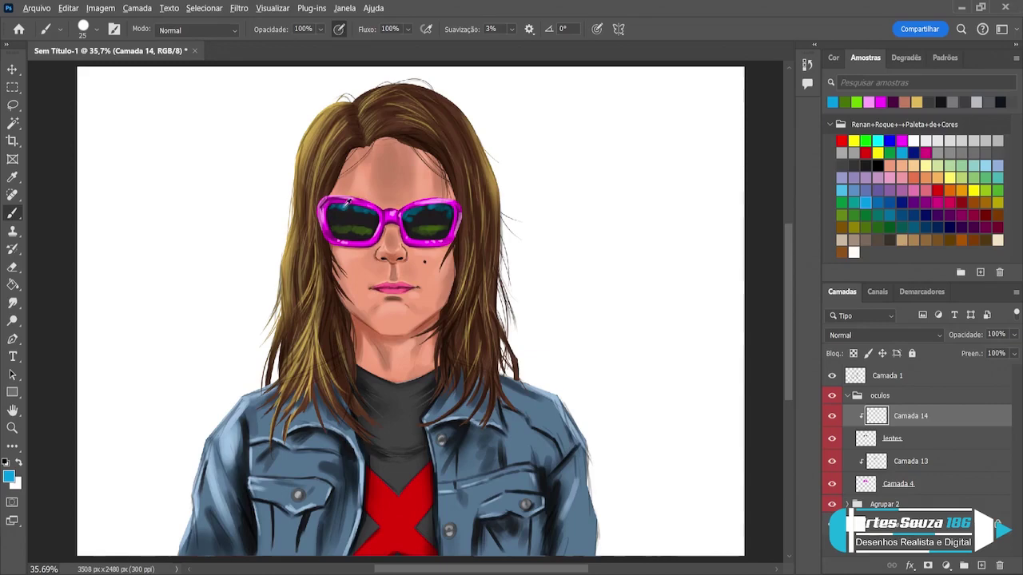
- Sample a light grey from the artwork and paint soft cloud-like reflections on the upper part of both lenses with a 35 px brush
left_click(346, 208, "alt")
key("i")
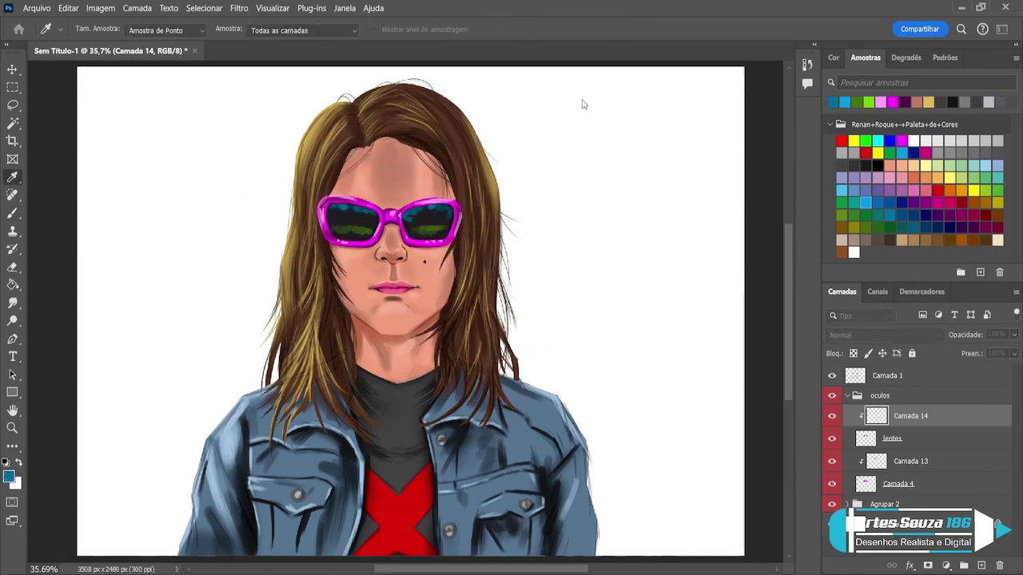
key("b")
left_click(605, 91, "alt")
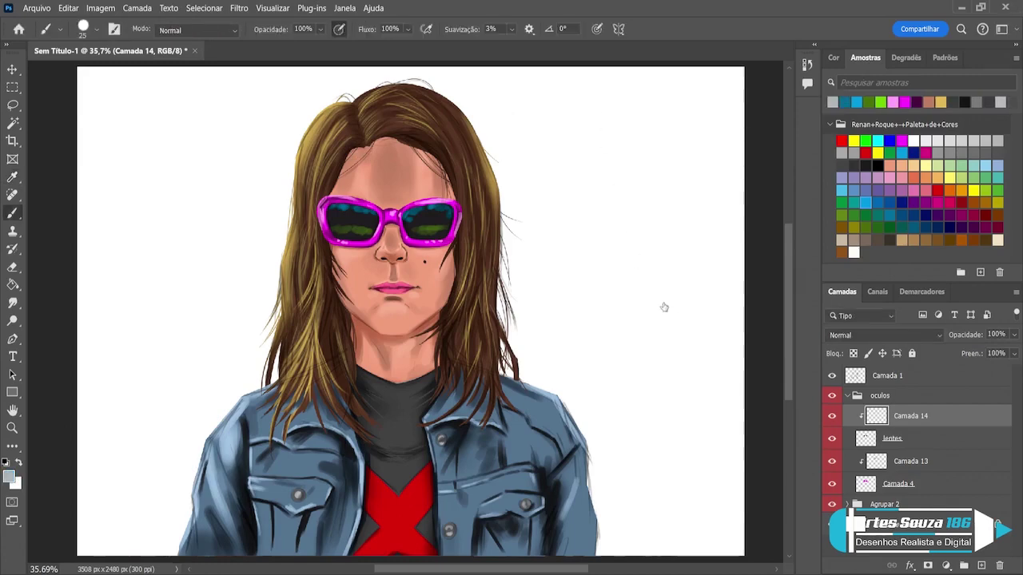
key("shift+bracketleft")
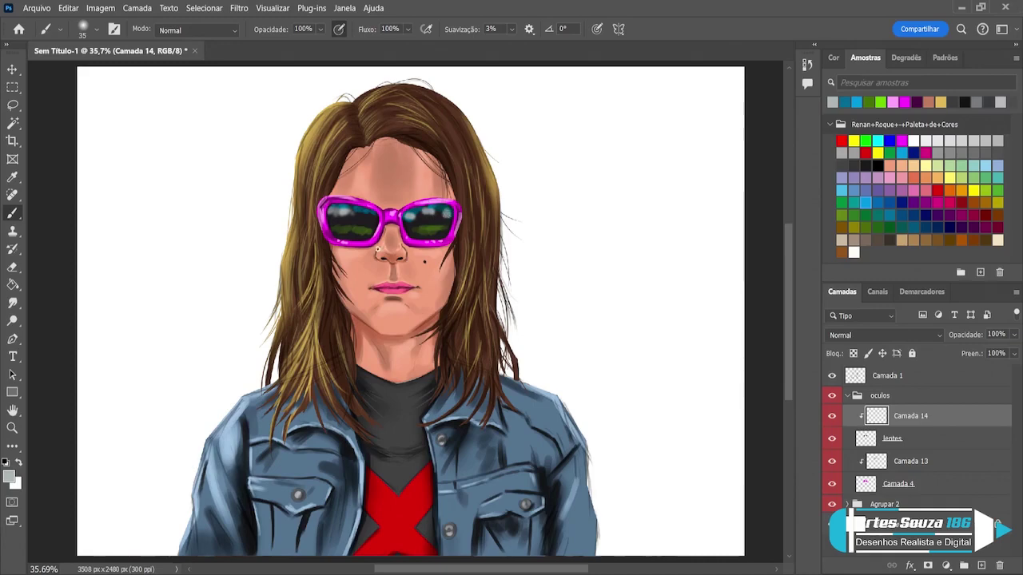
- Sample the dark green and near-black from the lenses and soften the lower lens reflections with a soft brush enlarged to 80 px
left_click(365, 233, "alt")
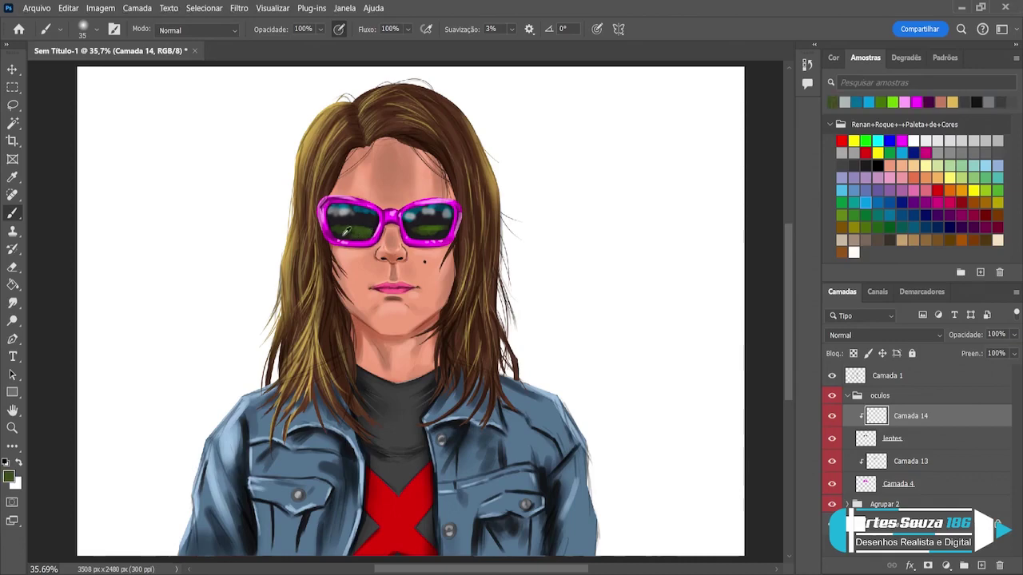
left_click(345, 232, "alt")
key("bracketright")
key("bracketright")
key("bracketright")
key("bracketright")
key("bracketright")
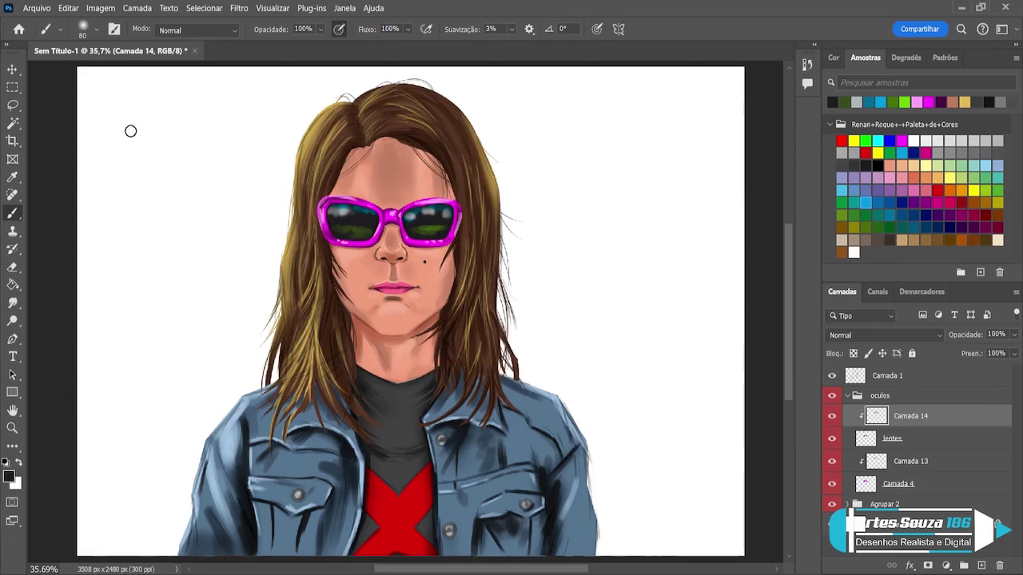
- Collapse the oculos group and add a new layer clipped to the Agrupar 2 group
left_click(12, 70)
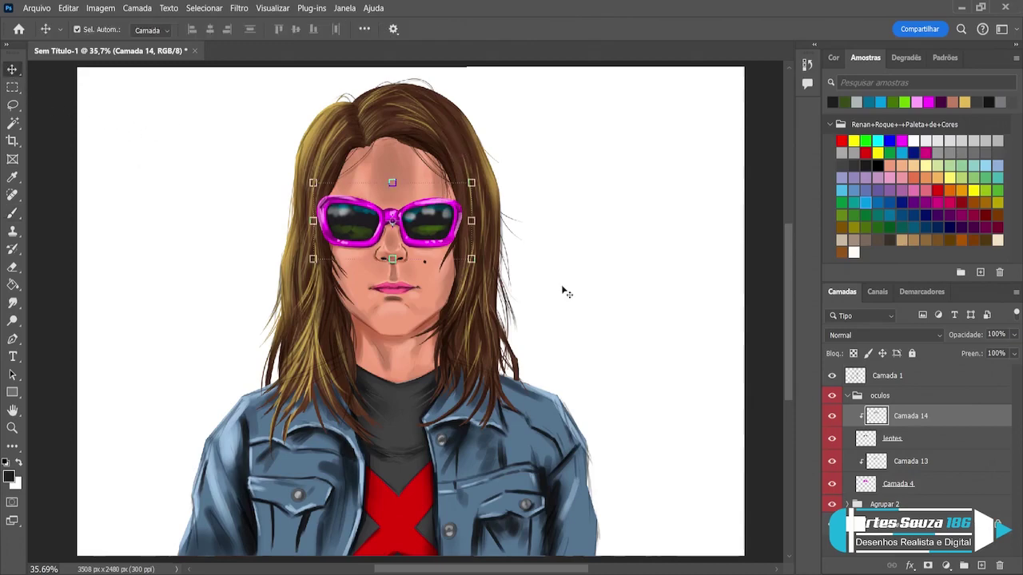
left_click(911, 415)
left_click(929, 438)
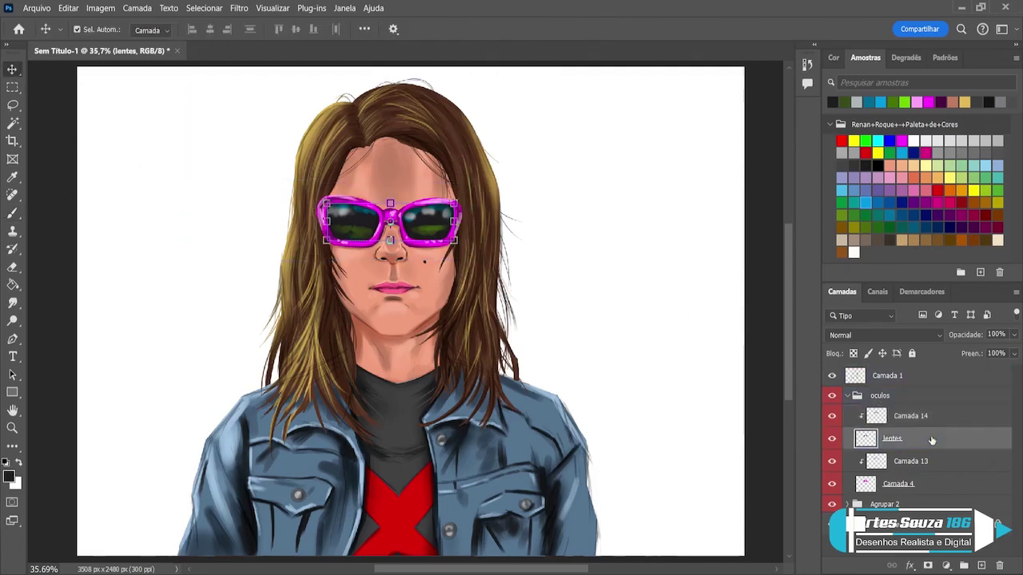
left_click(937, 464)
left_click(930, 438)
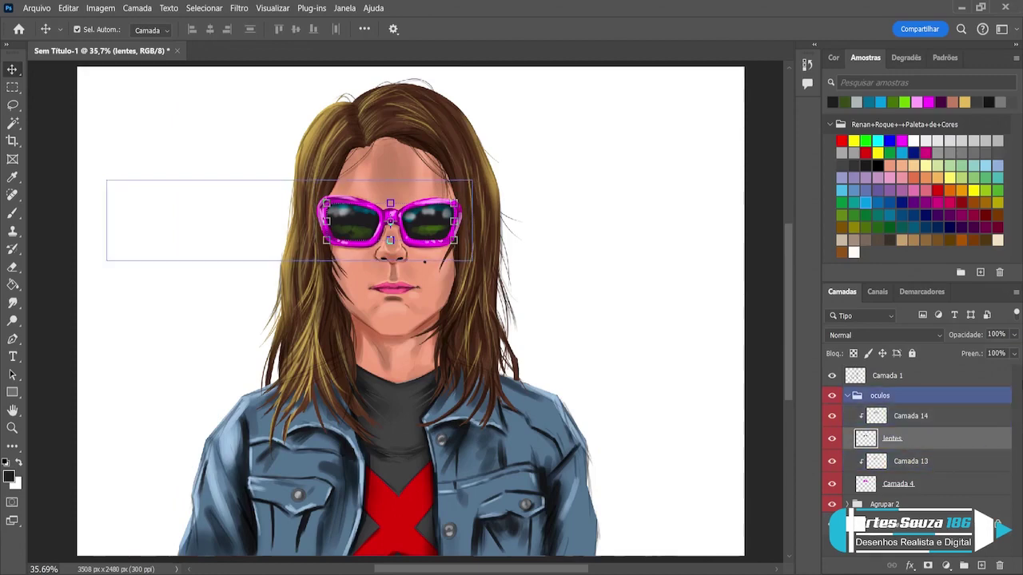
left_click(857, 396)
left_click(847, 396)
left_click(906, 412)
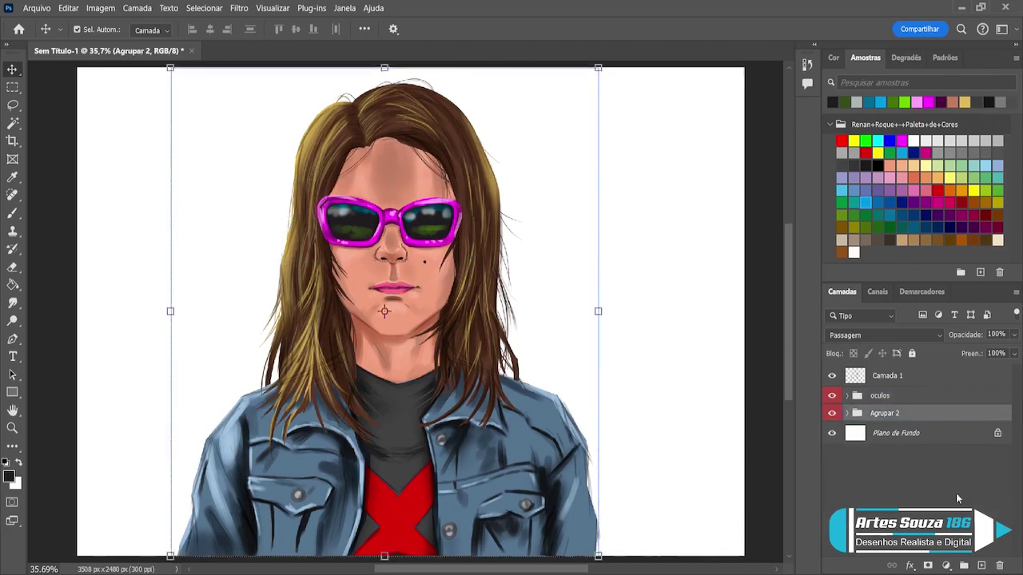
left_click(982, 566)
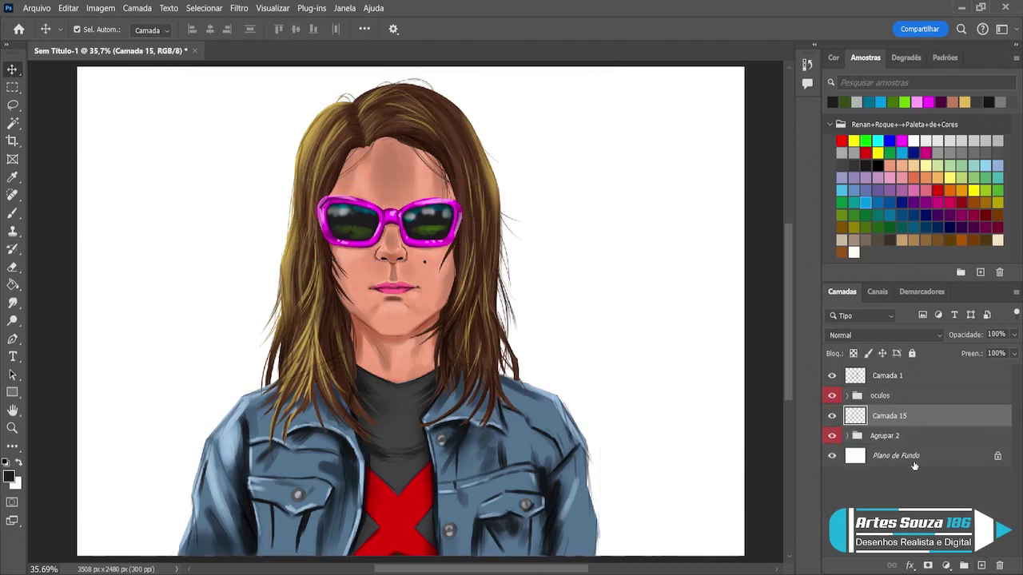
left_click_drag(917, 426, 921, 421)
left_click(920, 421, "alt")
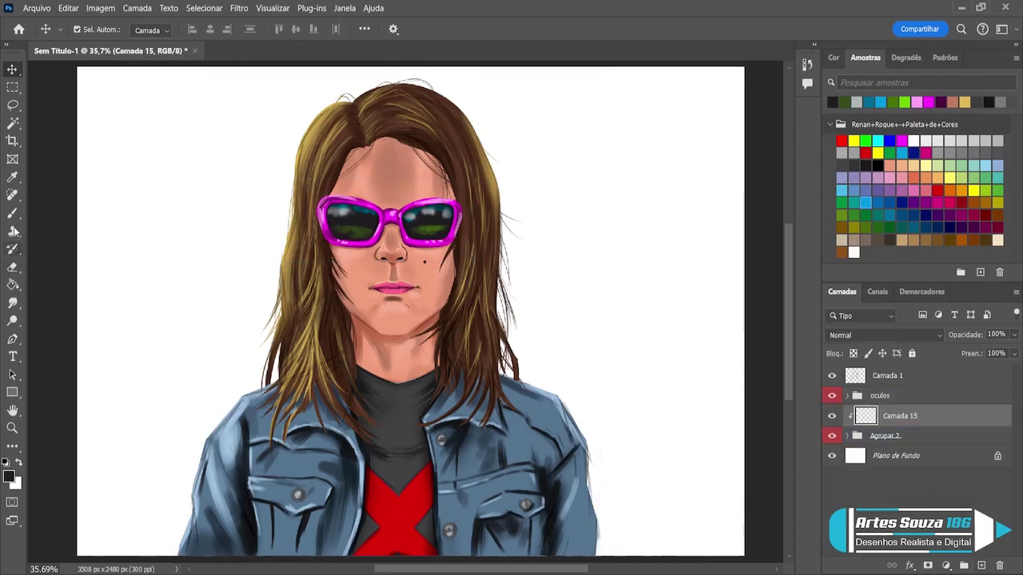
- Set Camada 15 to Multiplicação and paint dark brown shadows over the hair, reducing the brush from 80 to 40 px
key("b")
key("shift+bracketright")
key("shift+bracketright")
key("shift+bracketright")
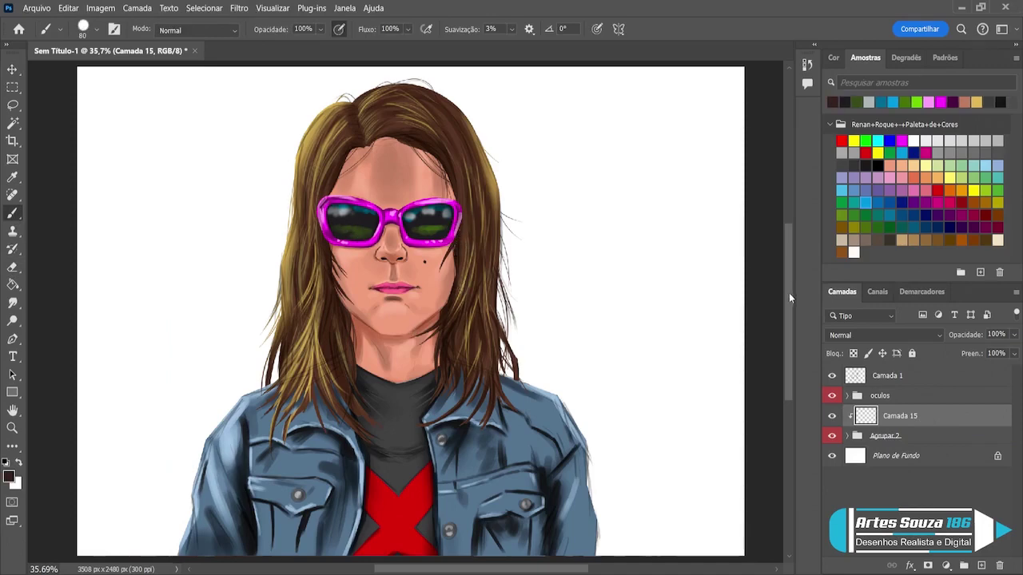
left_click(839, 331)
key("Down")
key("Down")
key("Down")
key("bracketleft")
key("bracketleft")
key("bracketleft")
key("bracketleft")
key("bracketleft")
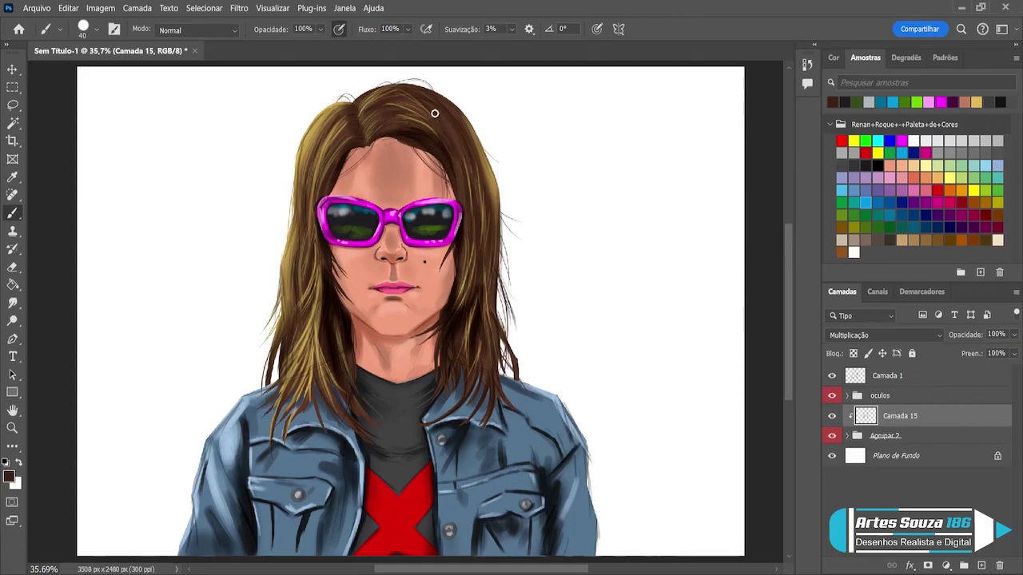
- Lower Camada 15's opacity to 30% and move the layer into the Agrupar 2 group
left_click(12, 70)
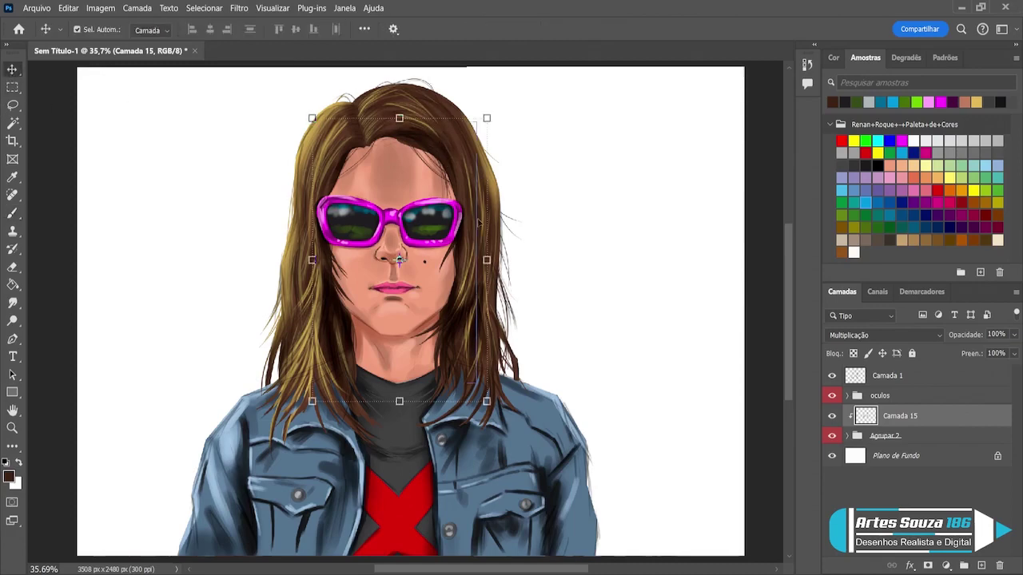
left_click(962, 474)
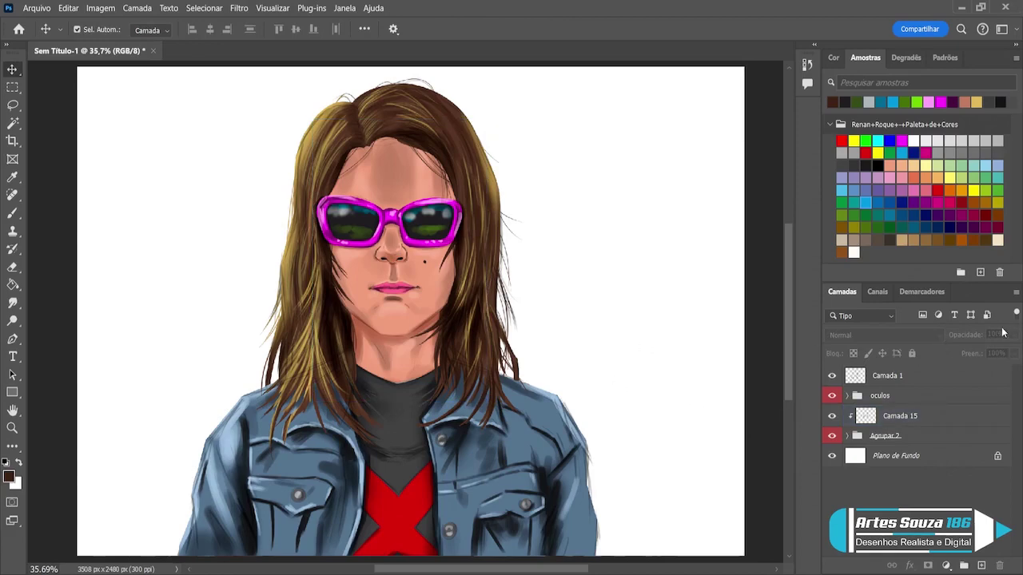
left_click(901, 413)
key("6")
key("8")
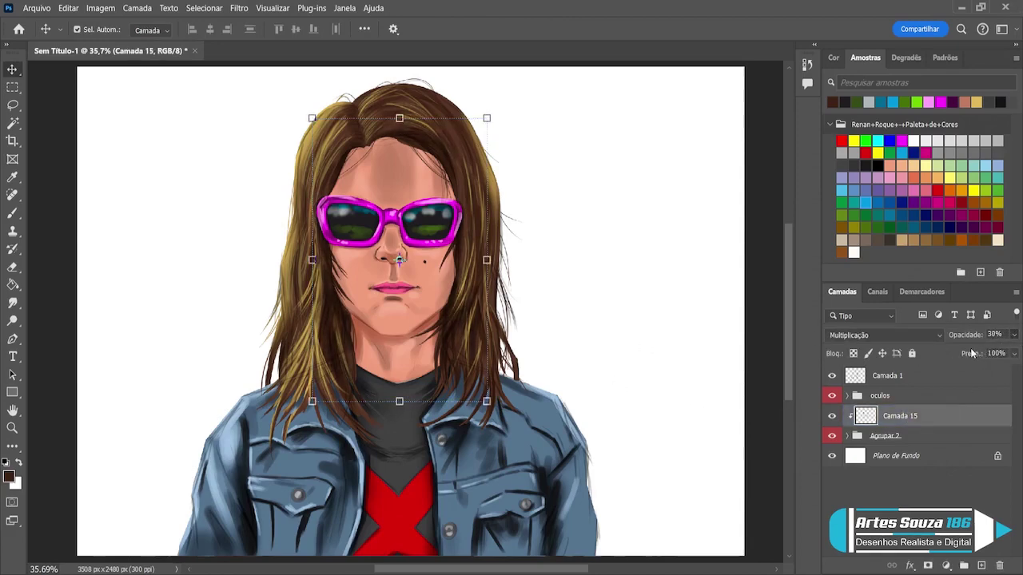
left_click_drag(913, 428, 914, 445)
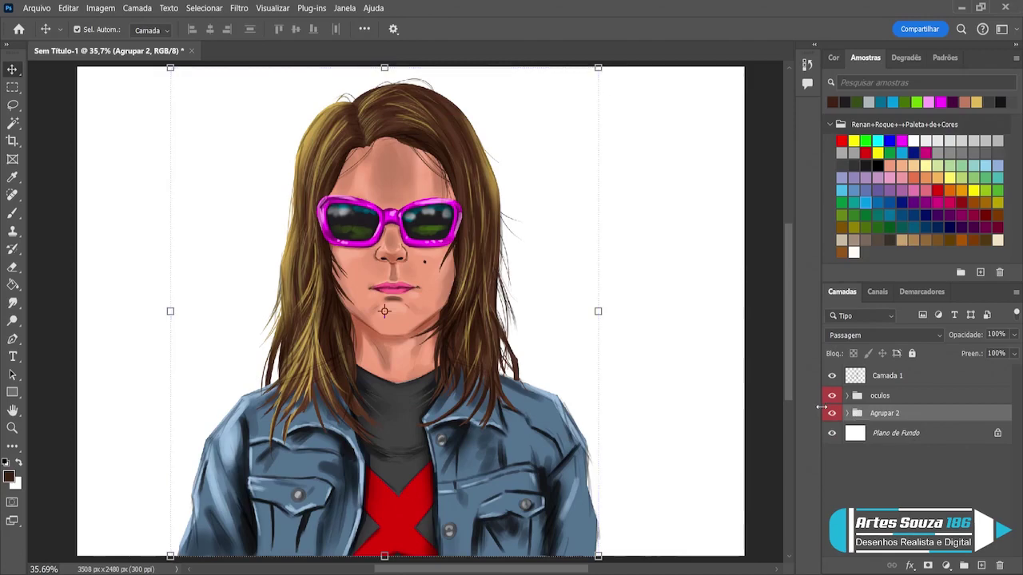
- Compare the artwork with and without Camada 1, duplicate that line-art layer, hide the copy and select the original
left_click(879, 376)
left_click(837, 378)
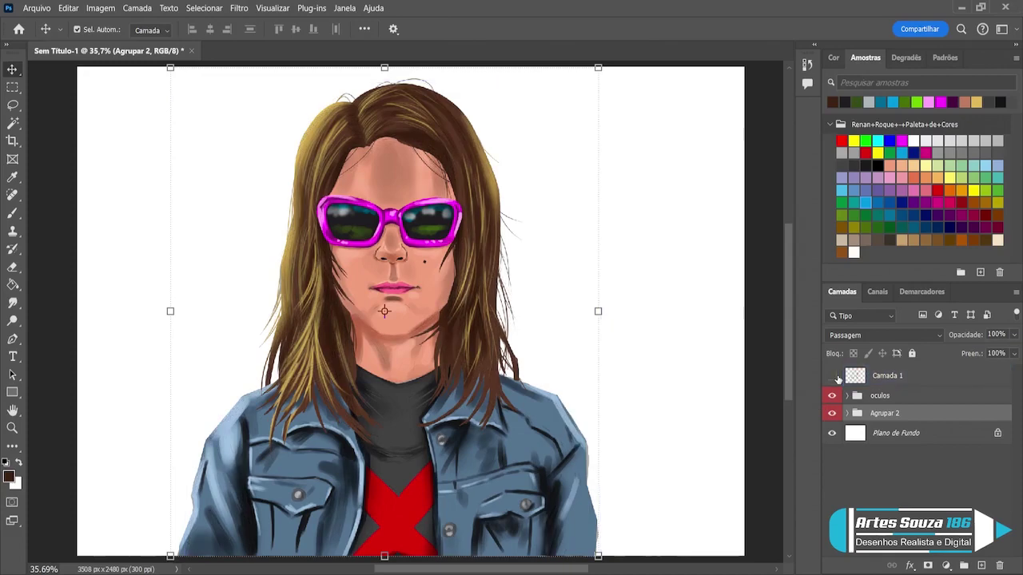
left_click(833, 376)
left_click(883, 377)
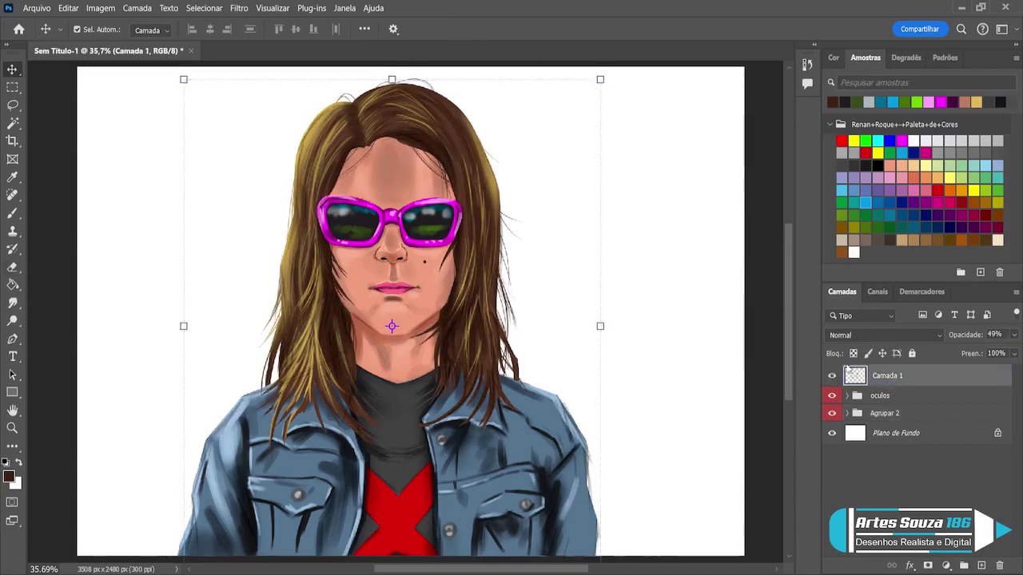
key("ctrl+j")
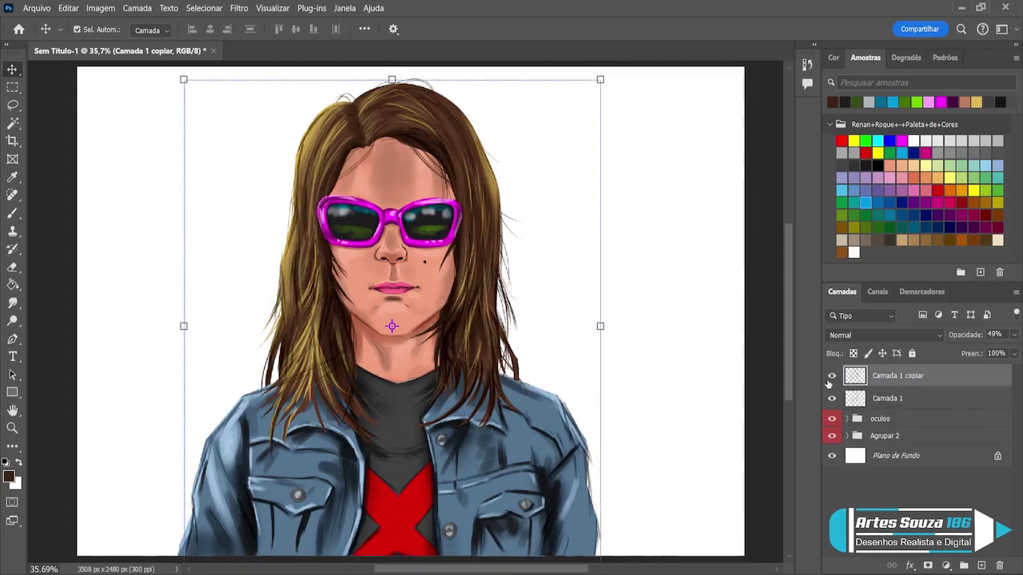
left_click(832, 376)
left_click(881, 398)
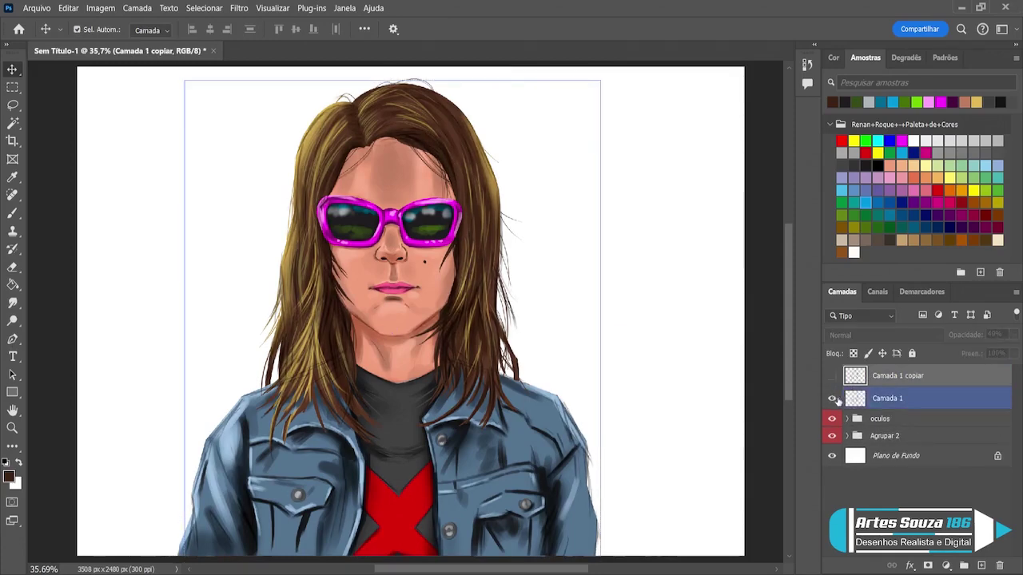
- Erase the Camada 1 sketch lines over the face, neck and jacket with a soft 125 to 300 px eraser, keeping the loose hair strands
left_click(12, 268)
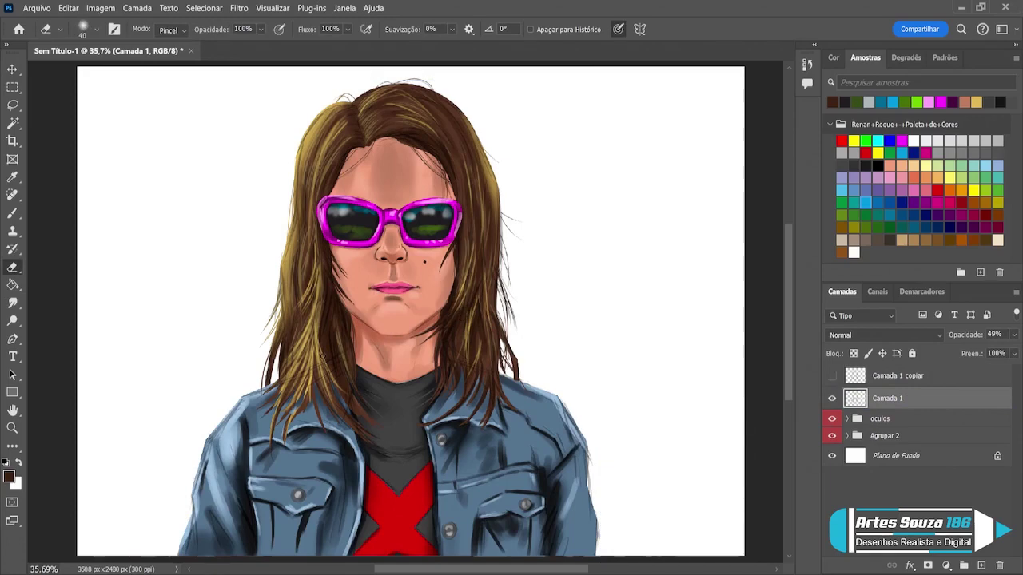
key("bracketright")
key("bracketright")
key("bracketright")
key("bracketright")
key("bracketright")
key("bracketright")
key("bracketright")
key("bracketright")
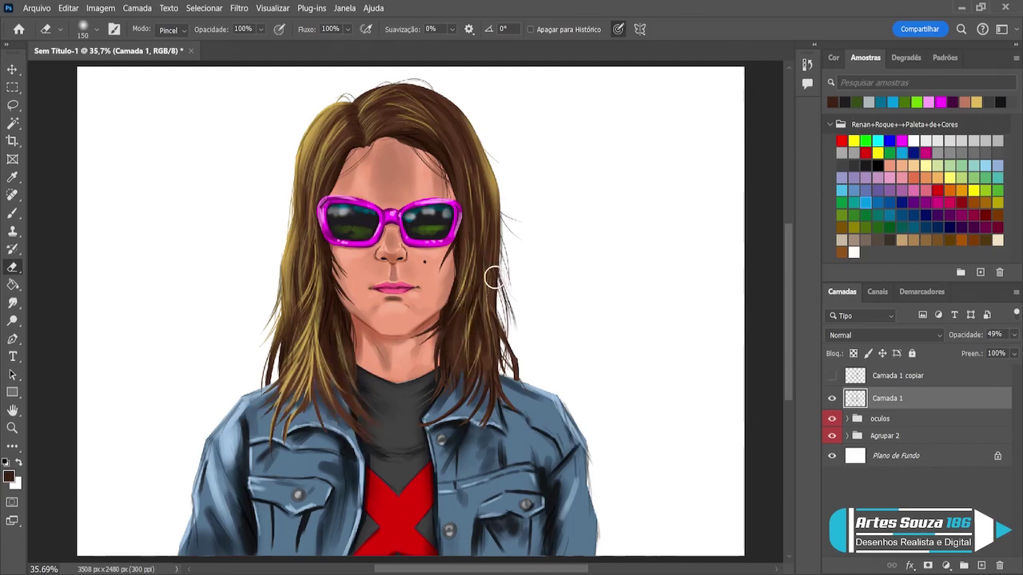
key("bracketright")
key("bracketright")
key("bracketright")
key("bracketright")
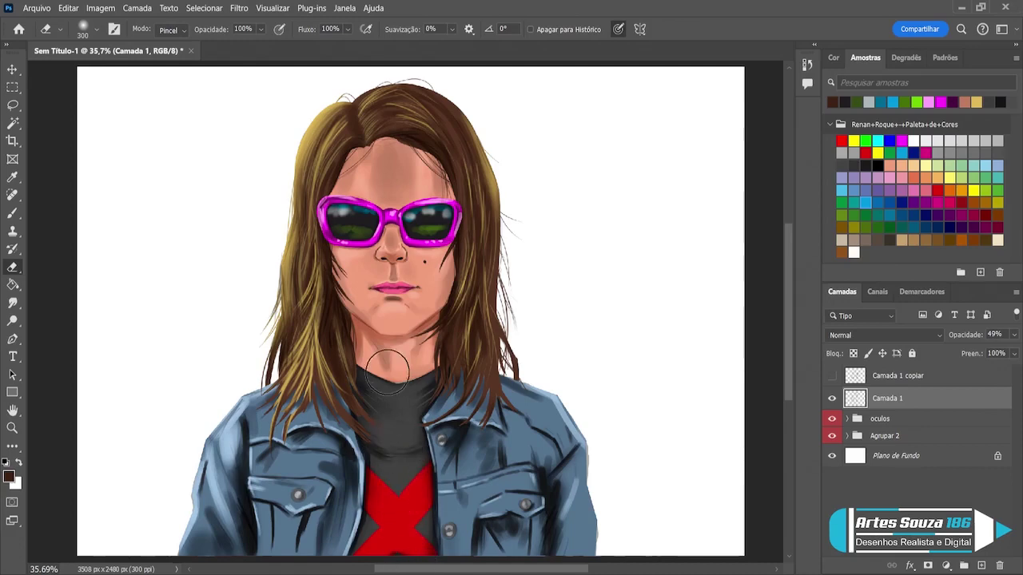
key("bracketleft")
key("bracketleft")
key("bracketleft")
key("bracketleft")
key("bracketleft")
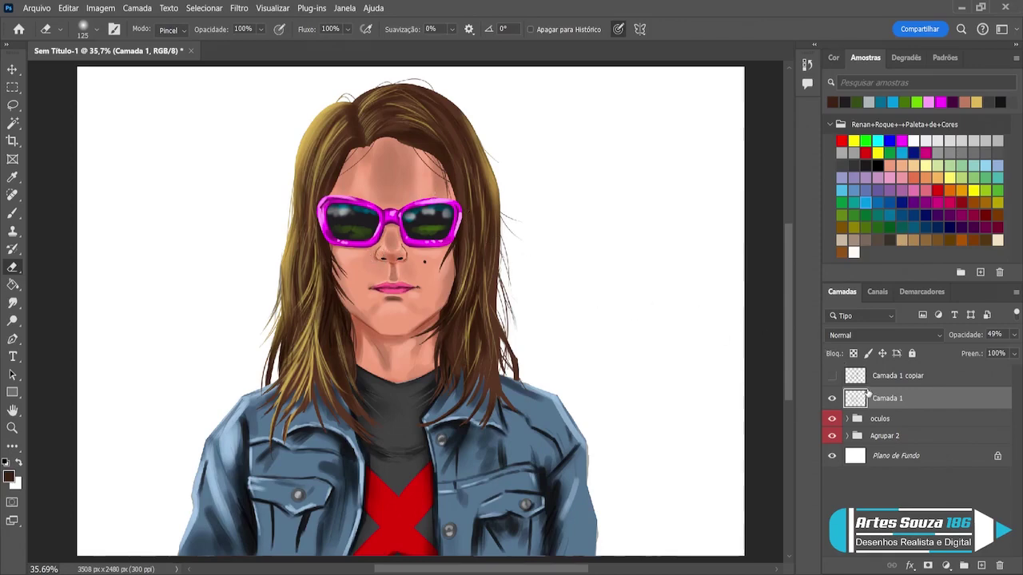
- Group Camada 1, oculos and Agrupar 2, duplicate the group, hide the original and merge the copy into a single layer
left_click(896, 421)
left_click(895, 436, "shift")
left_click(892, 406, "shift")
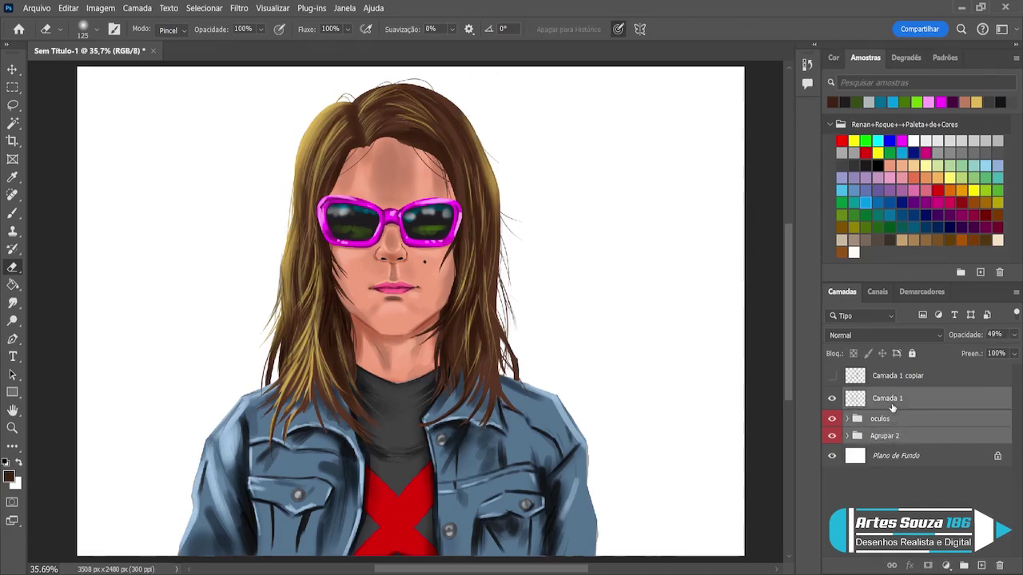
key("ctrl+g")
key("ctrl+j")
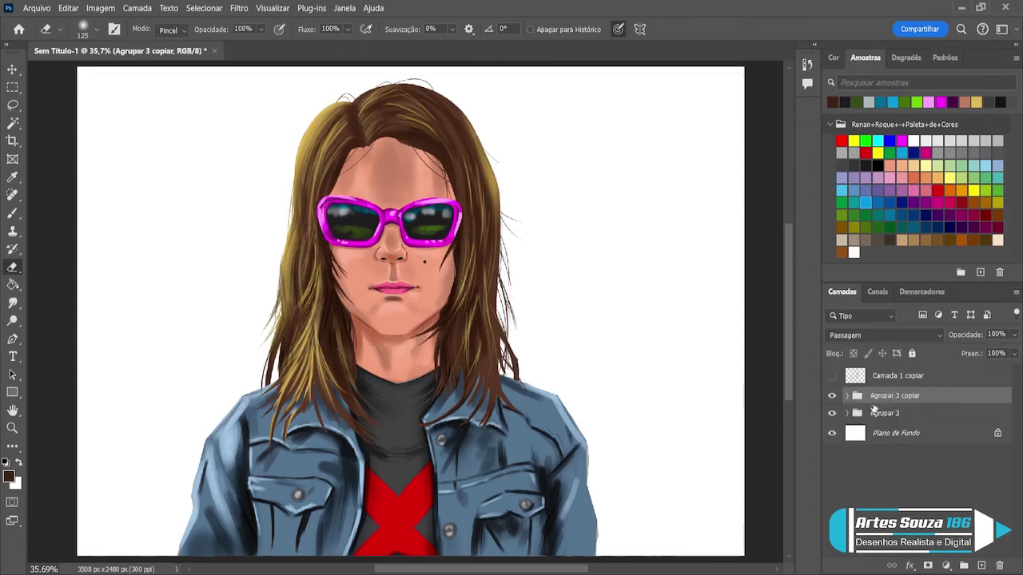
left_click(831, 413)
key("ctrl+e")
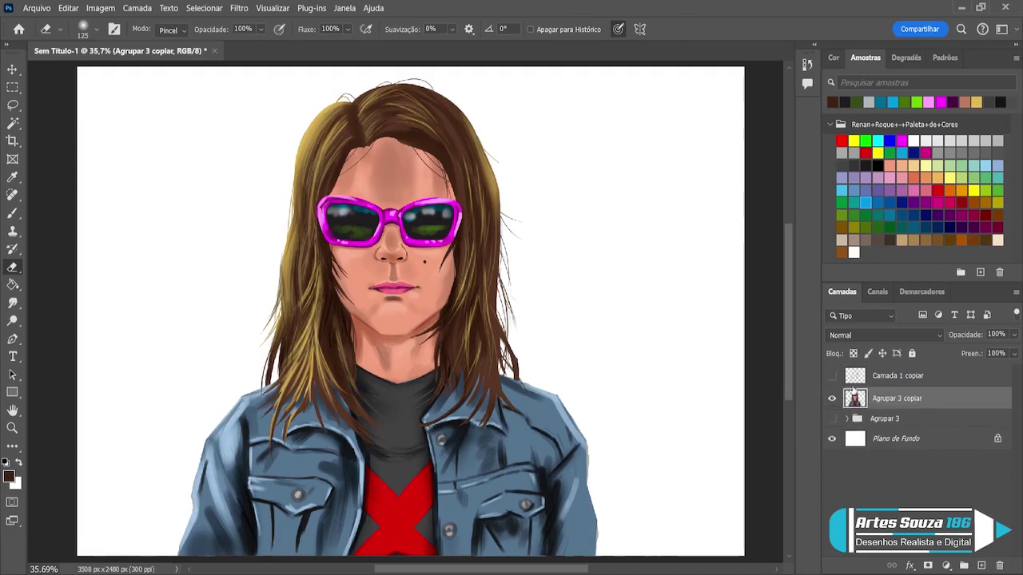
- Add a new layer clipped to the merged Agrupar 3 copiar layer
left_click(12, 69)
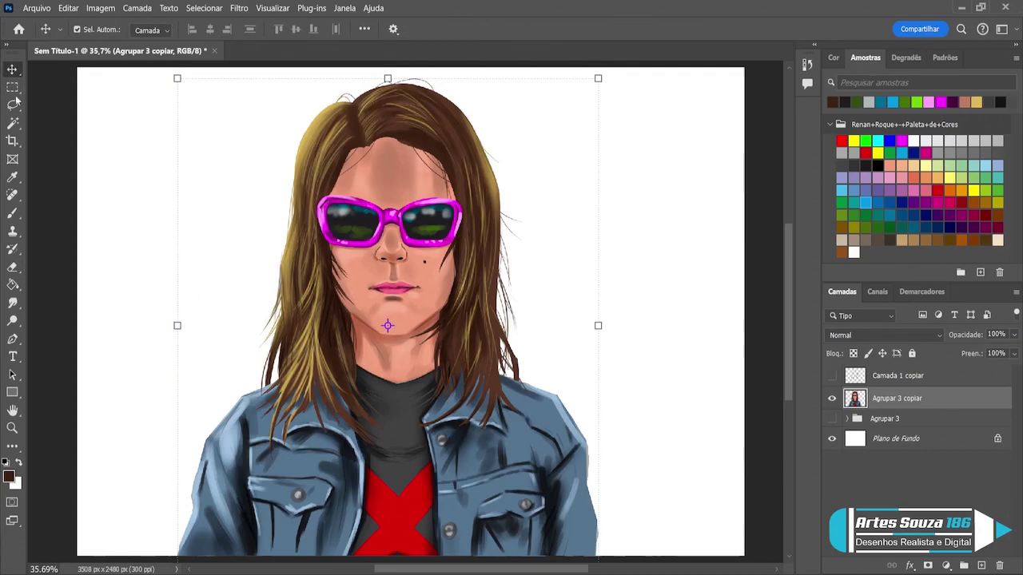
scroll(164, 151, "down", 1)
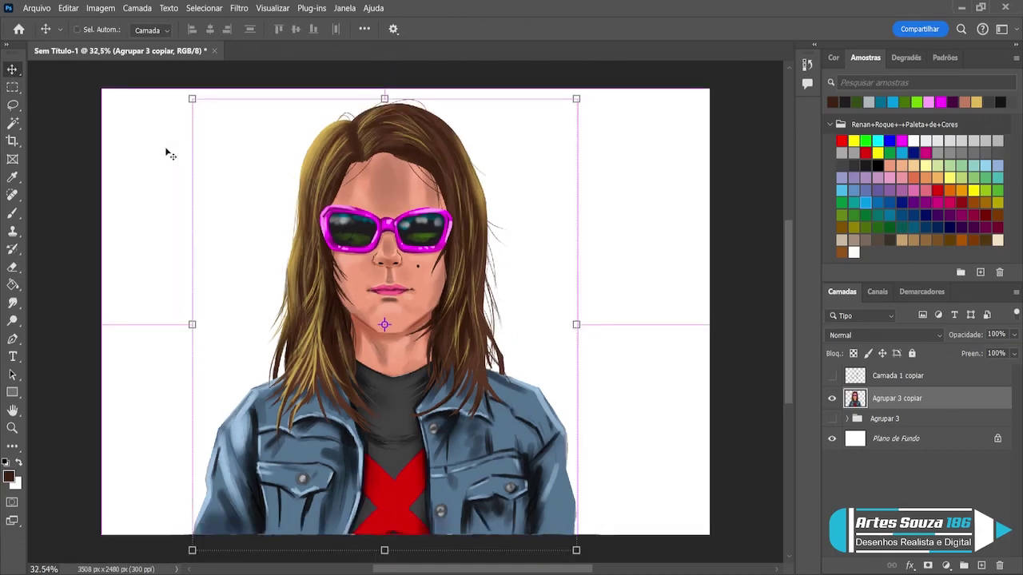
left_click(739, 415)
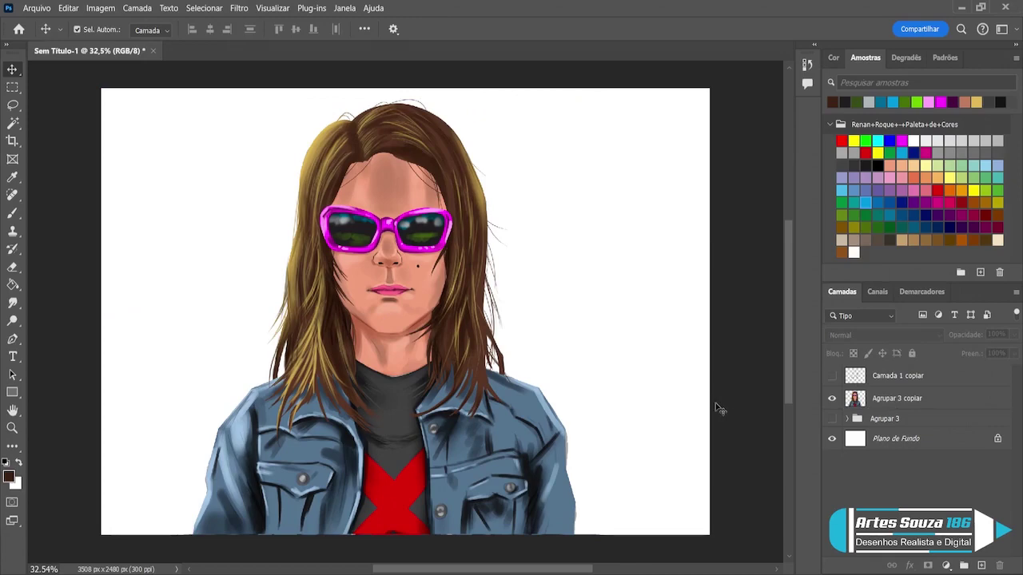
left_click(855, 405)
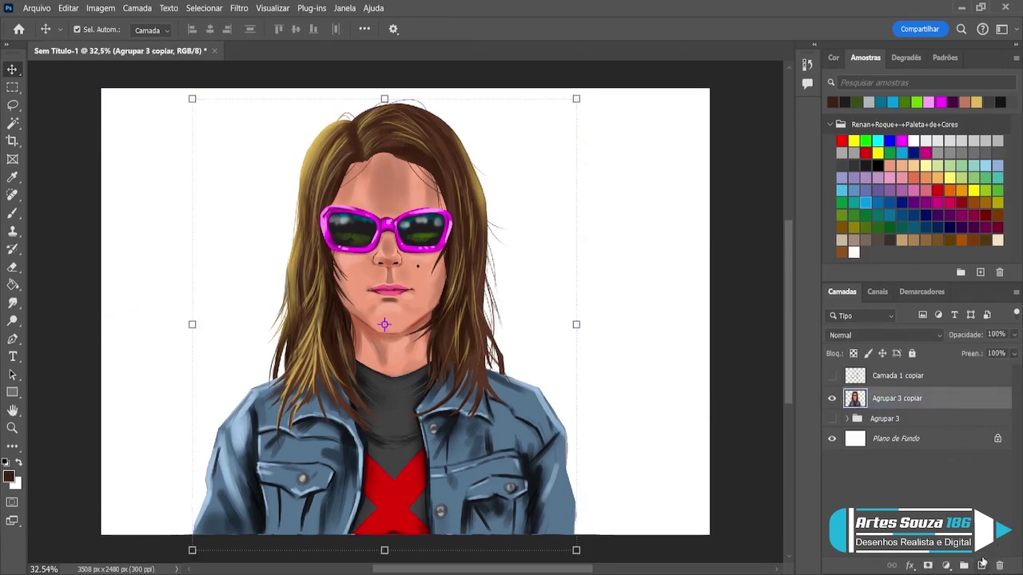
left_click(981, 565)
left_click(863, 409, "alt")
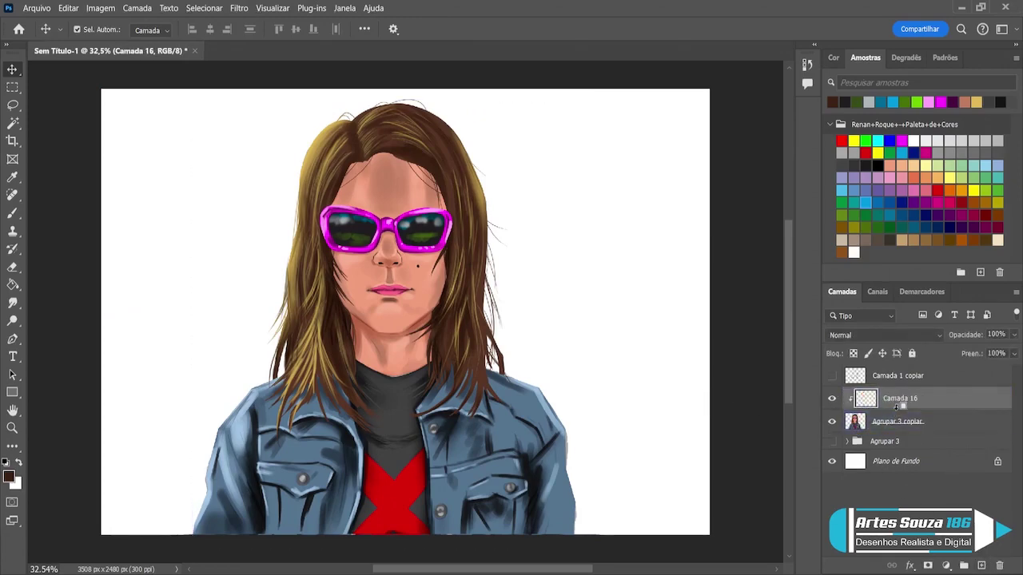
- Set the clipped Camada 16 layer's blend mode to Multiplicação and sample a reddish skin tone from the jaw edge for a soft brush
scroll(885, 338, "down", 7)
key("shift+minus")
key("shift+minus")
key("shift+minus")
key("shift+minus")
key("b")
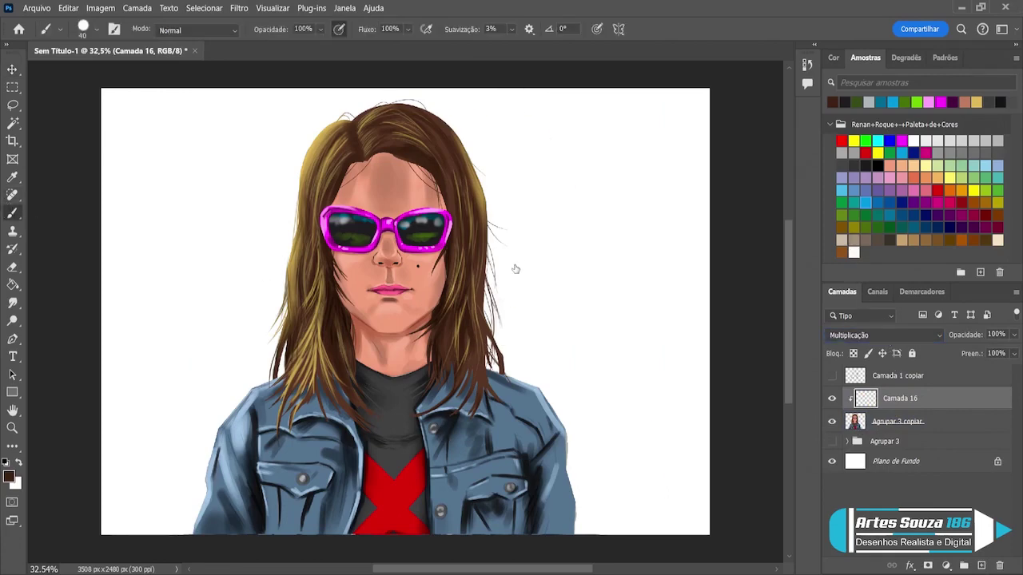
key("period")
left_click(424, 316, "alt")
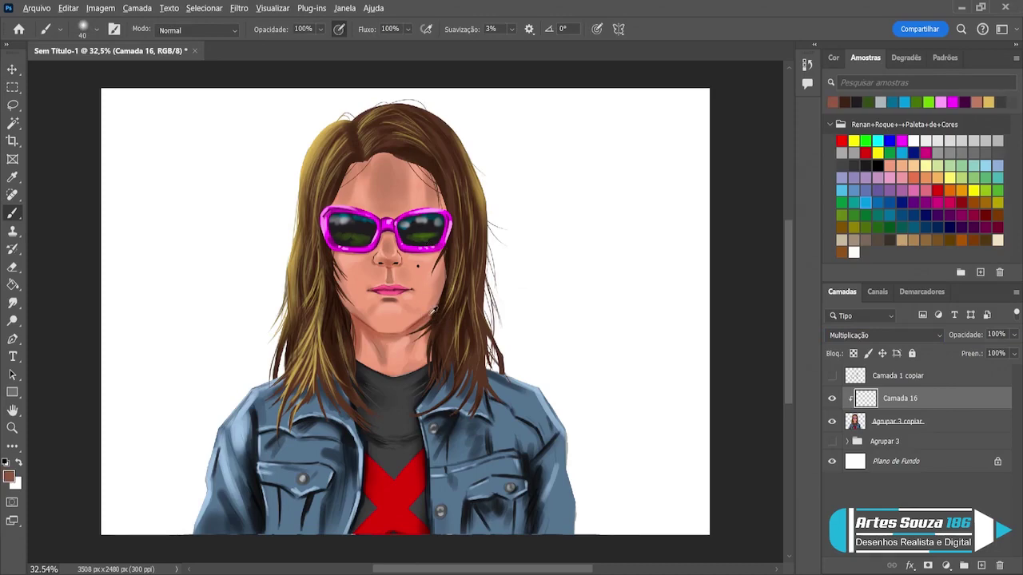
left_click(432, 311, "alt")
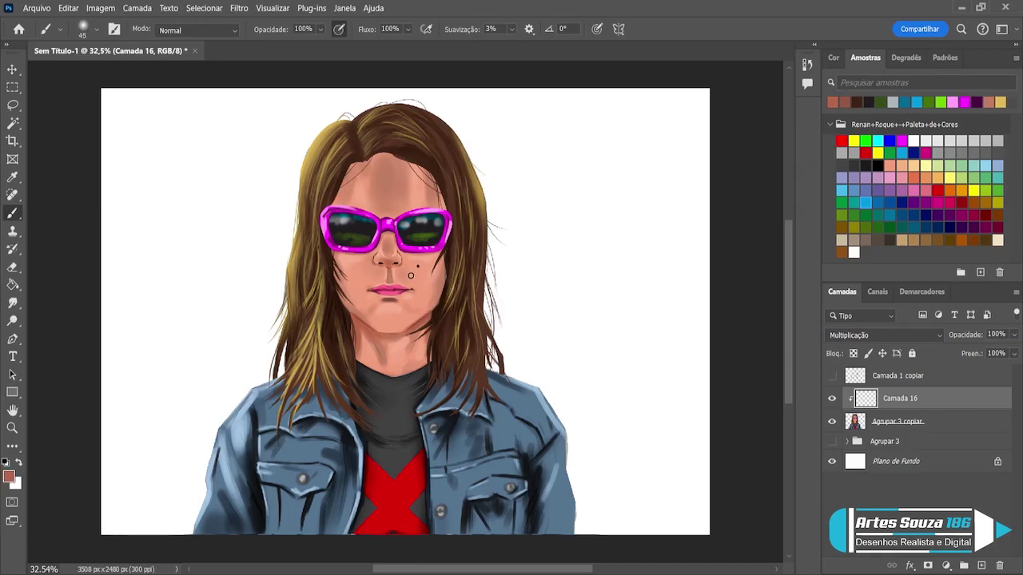
- Paint a shadow on Camada 16 along the face edge beside the hair, from cheek to jaw, with a soft 100 px brush
key("bracketright")
key("bracketright")
key("bracketright")
key("bracketright")
key("bracketright")
key("bracketright")
key("bracketright")
key("bracketright")
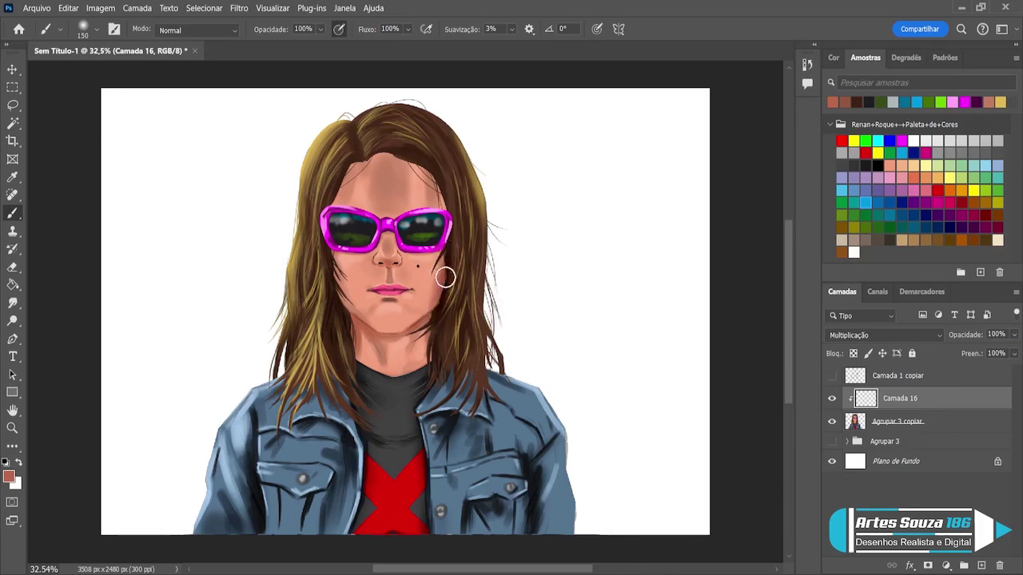
key("bracketleft")
key("bracketleft")
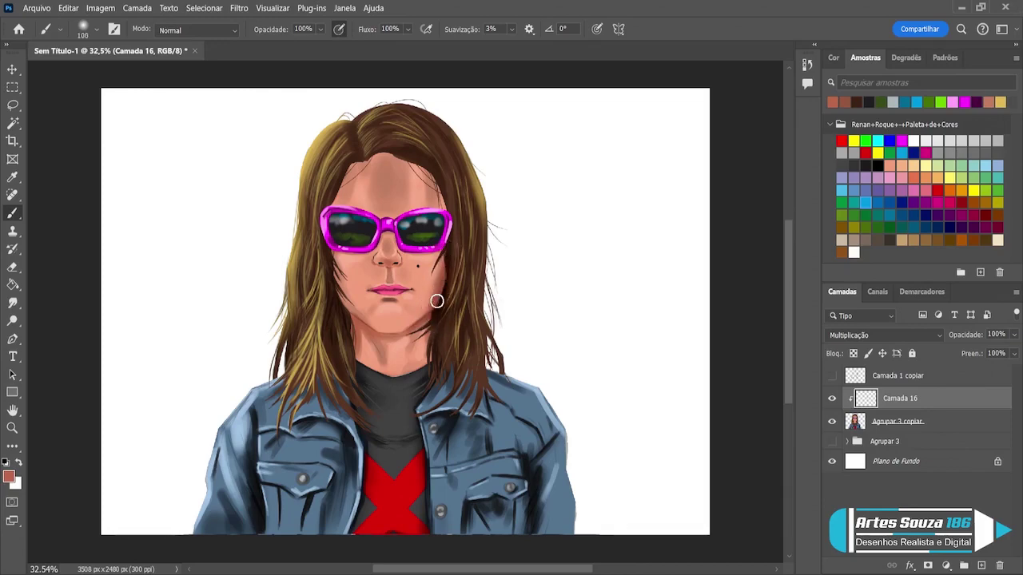
mouse_move(437, 300)
left_mouse_down()
mouse_move(400, 337)
mouse_move(442, 301)
mouse_move(408, 322)
mouse_move(430, 308)
mouse_move(422, 351)
mouse_move(436, 298)
mouse_move(430, 339)
left_mouse_up()
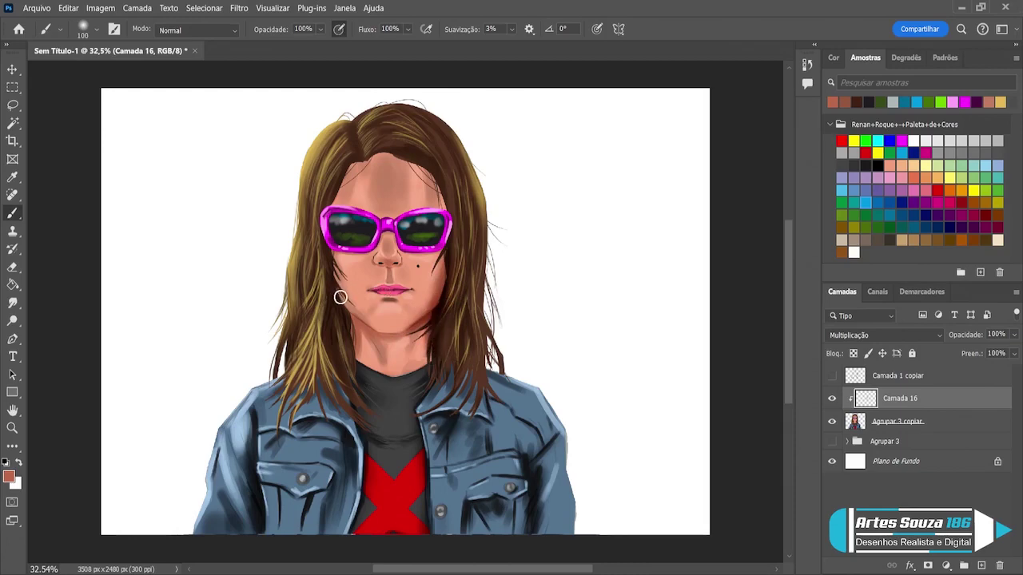
- Shade the nose and the skin beside the hair on Camada 16 with the soft brush at 40 to 80 px
key("bracketleft")
key("bracketleft")
key("bracketleft")
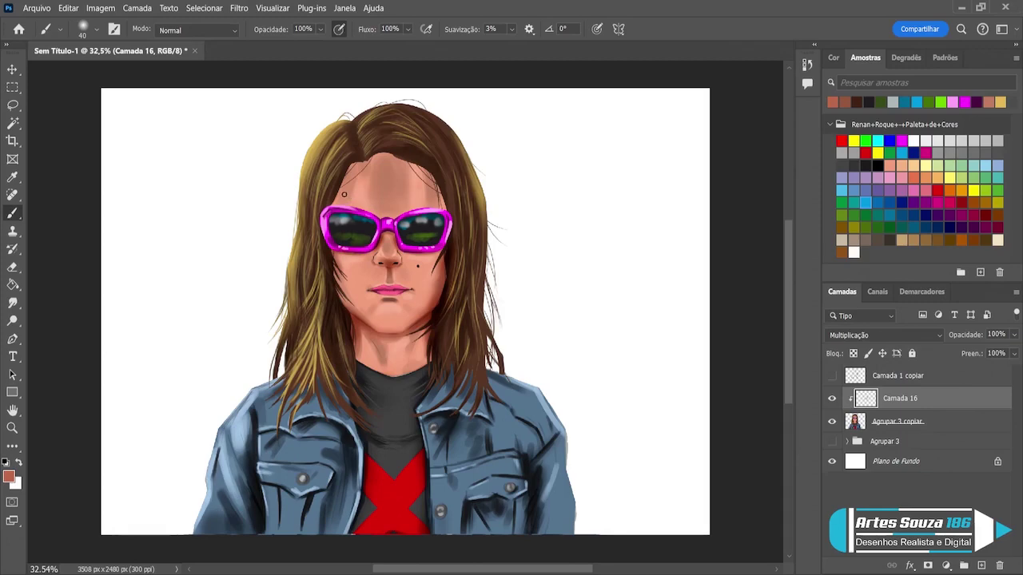
key("bracketright")
key("bracketright")
key("bracketright")
key("bracketright")
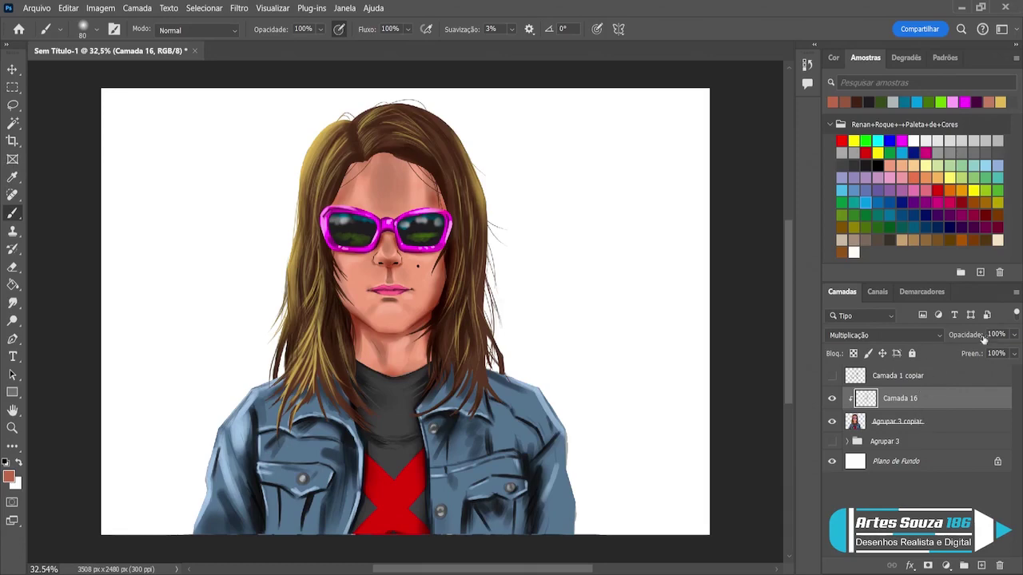
- Soften the Camada 16 face shadows with a 125 px eraser using pressure-controlled opacity, and merge the layer into Agrupar 3 copiar
left_click_drag(1014, 335, 993, 353)
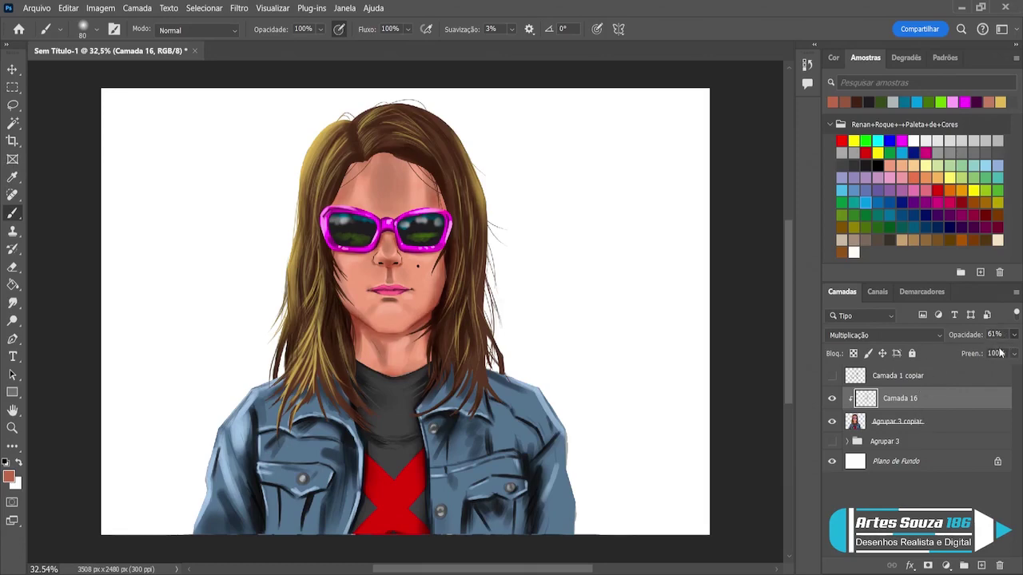
key("ctrl+z")
left_click(13, 267)
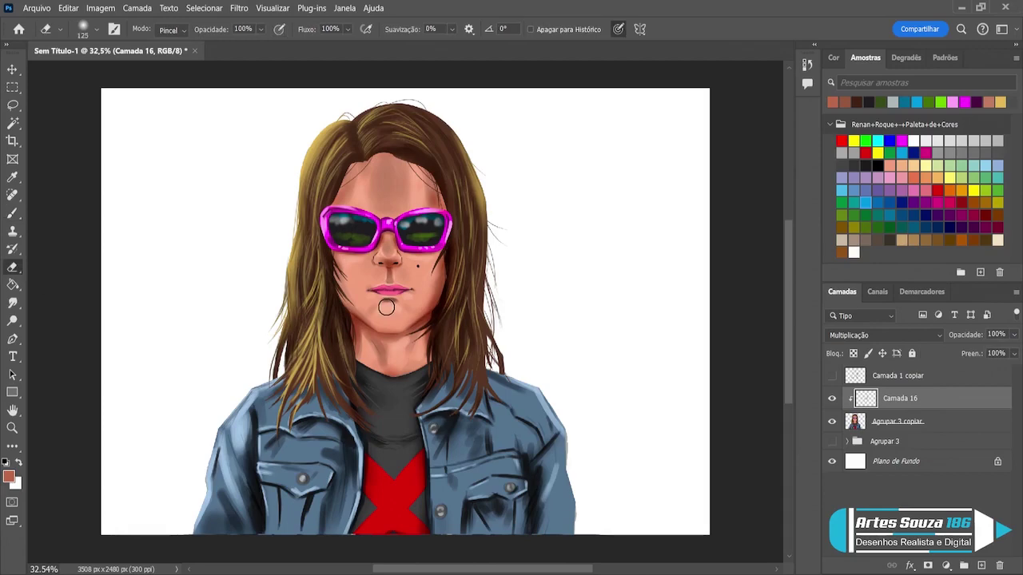
left_click(279, 29)
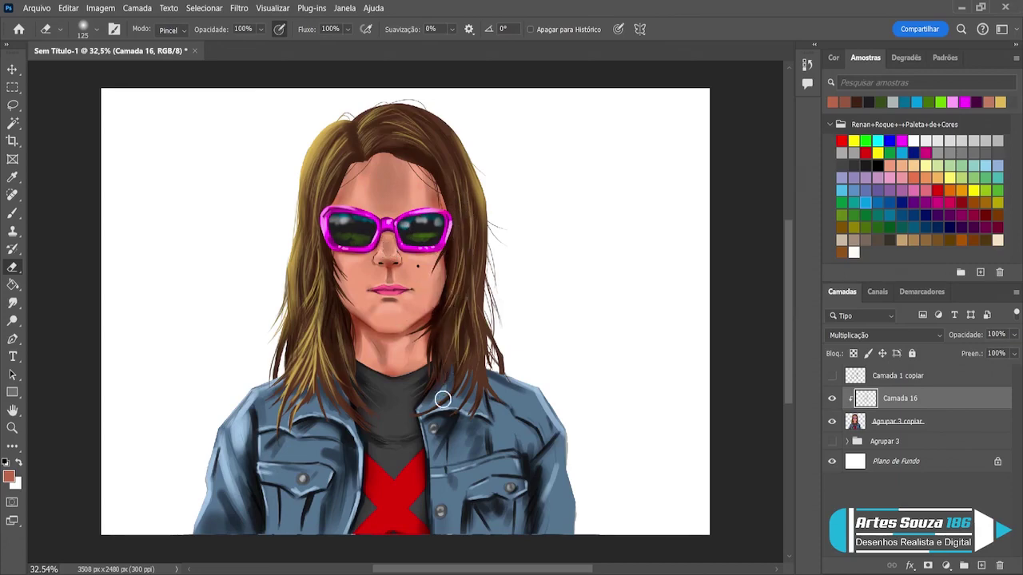
key("ctrl+e")
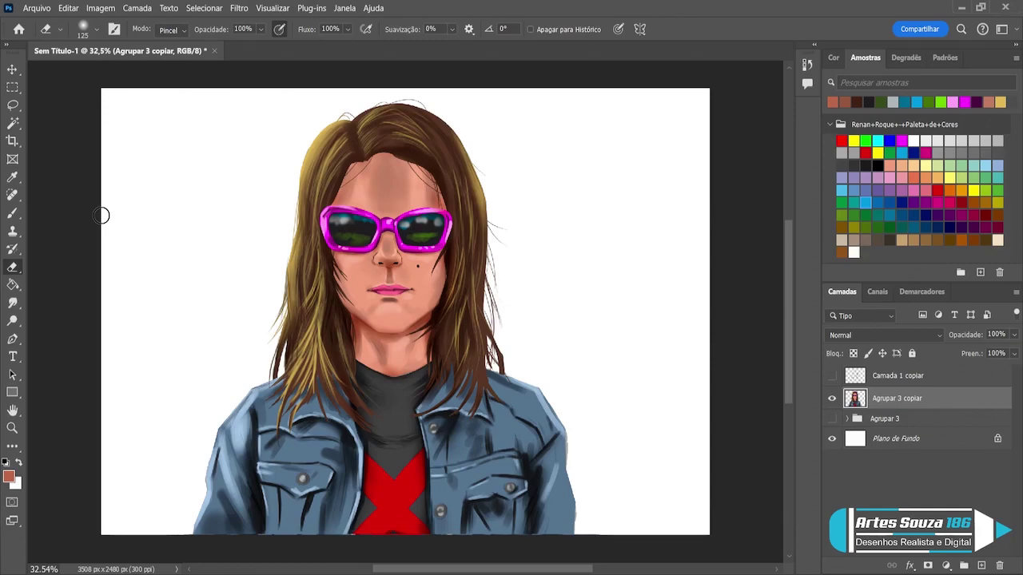
left_click(12, 70)
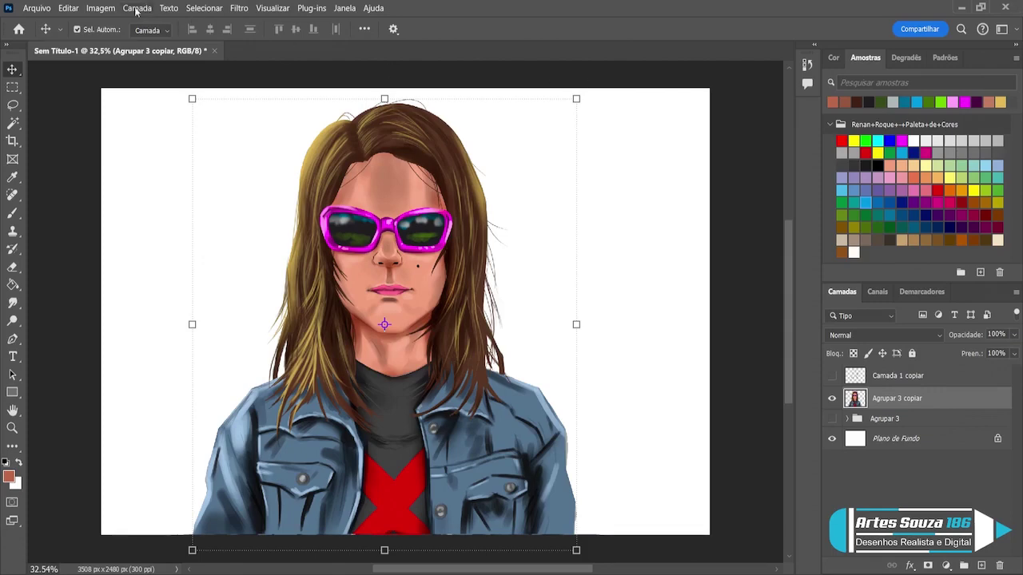
left_click(11, 213)
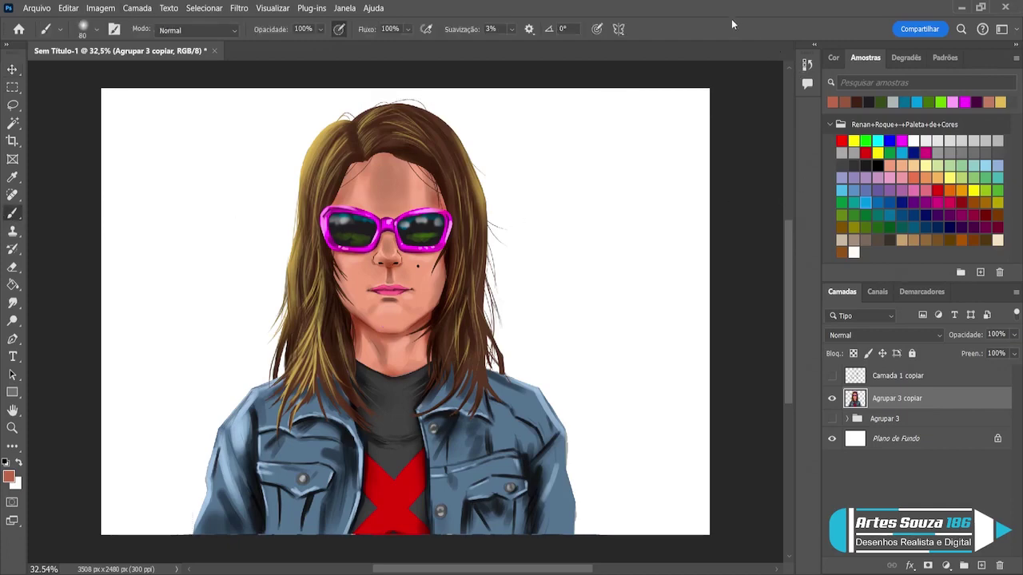
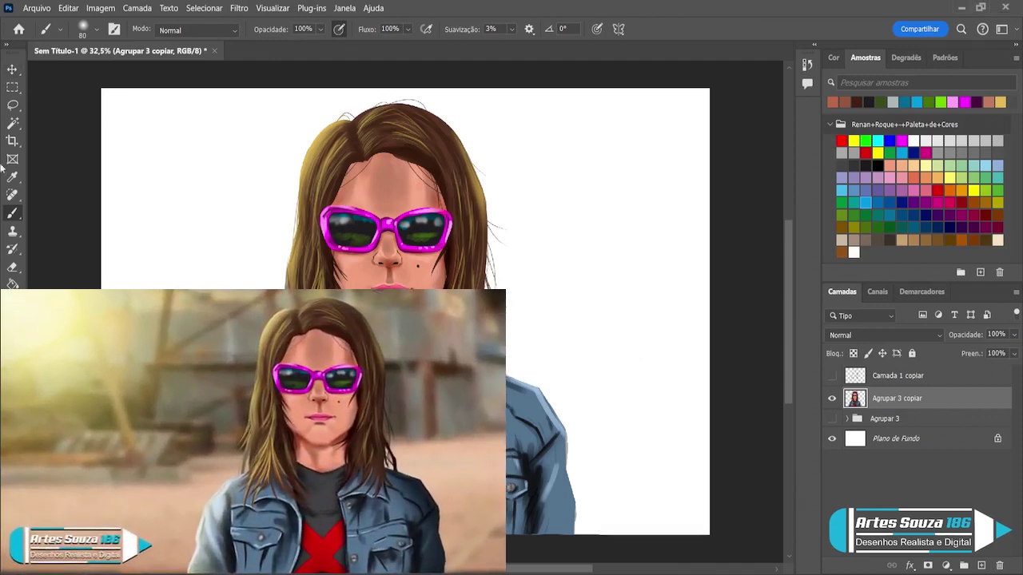
left_click(11, 71)
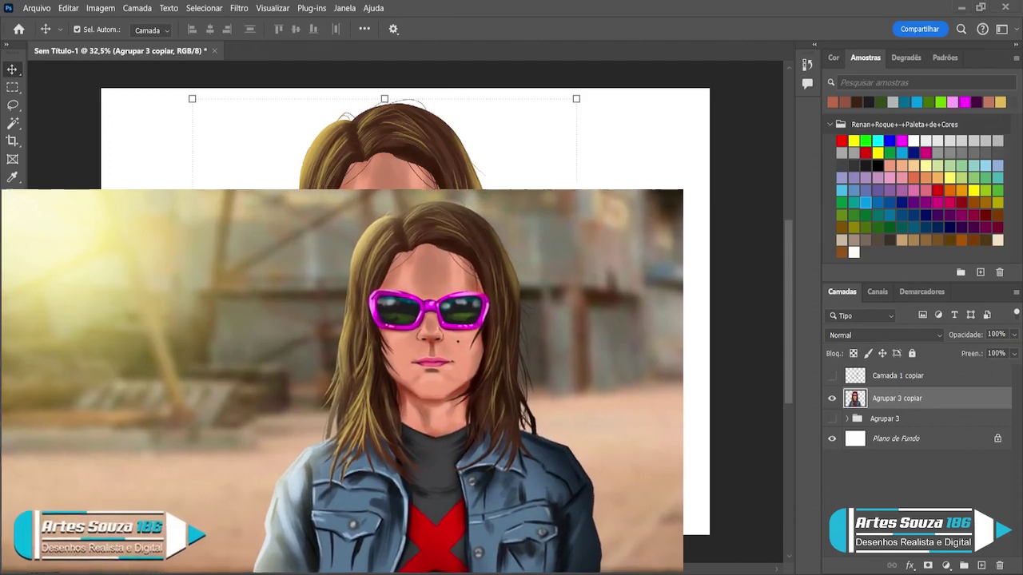